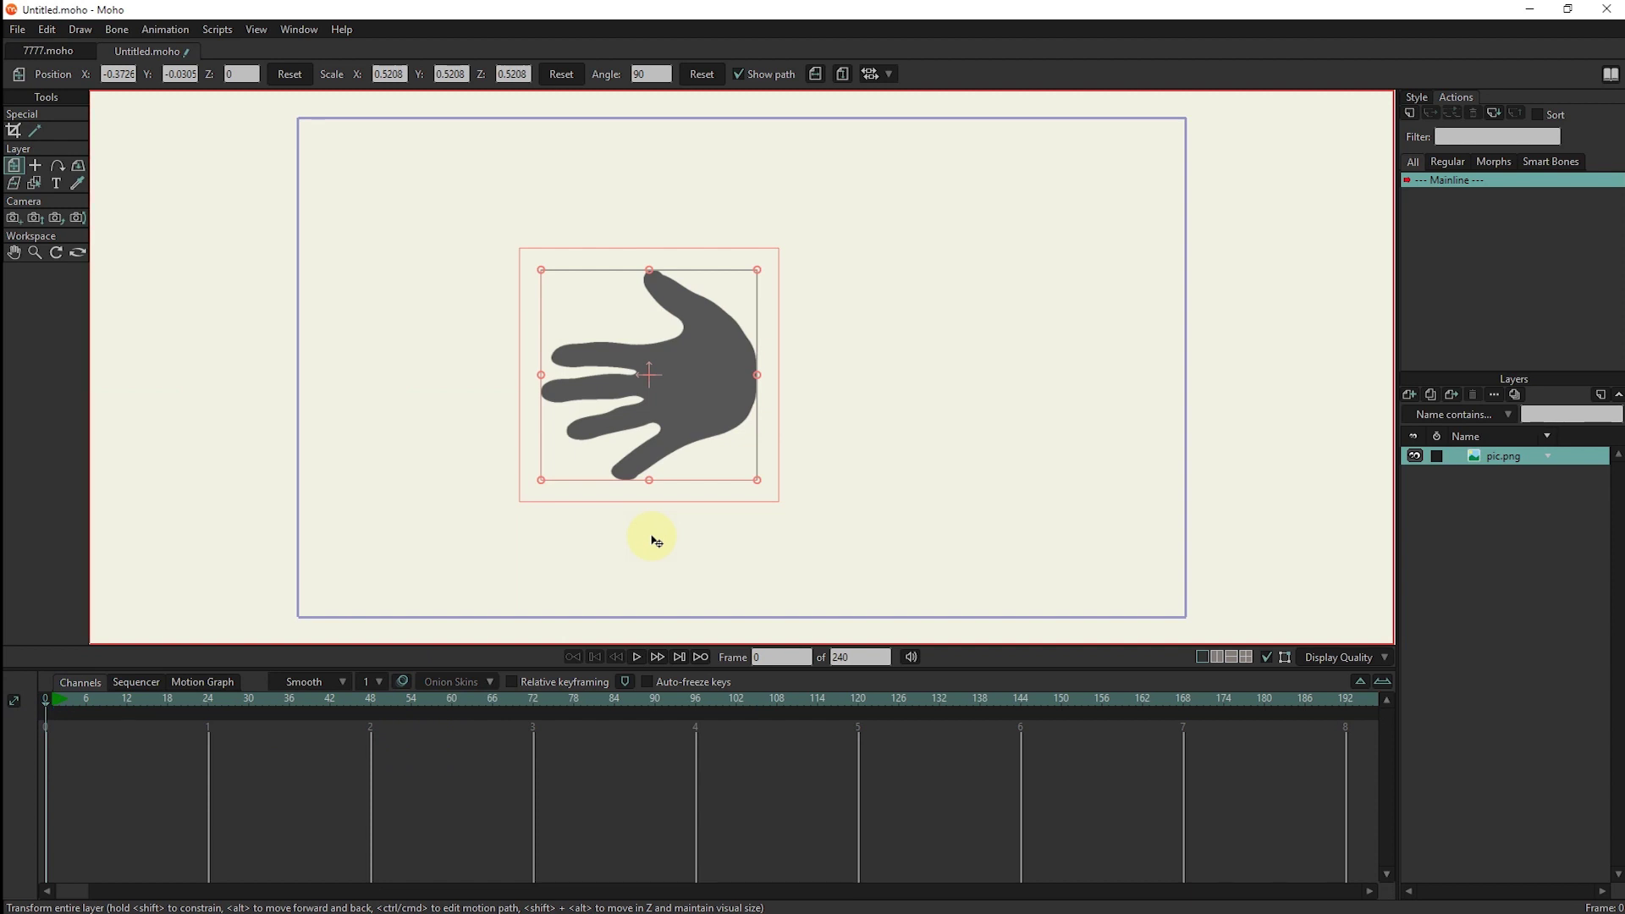
# Add a new vector layer named PALM above the hand picture layer.
pyautogui.click(1407, 395)
pyautogui.click(1413, 414)
pyautogui.write('PALM')
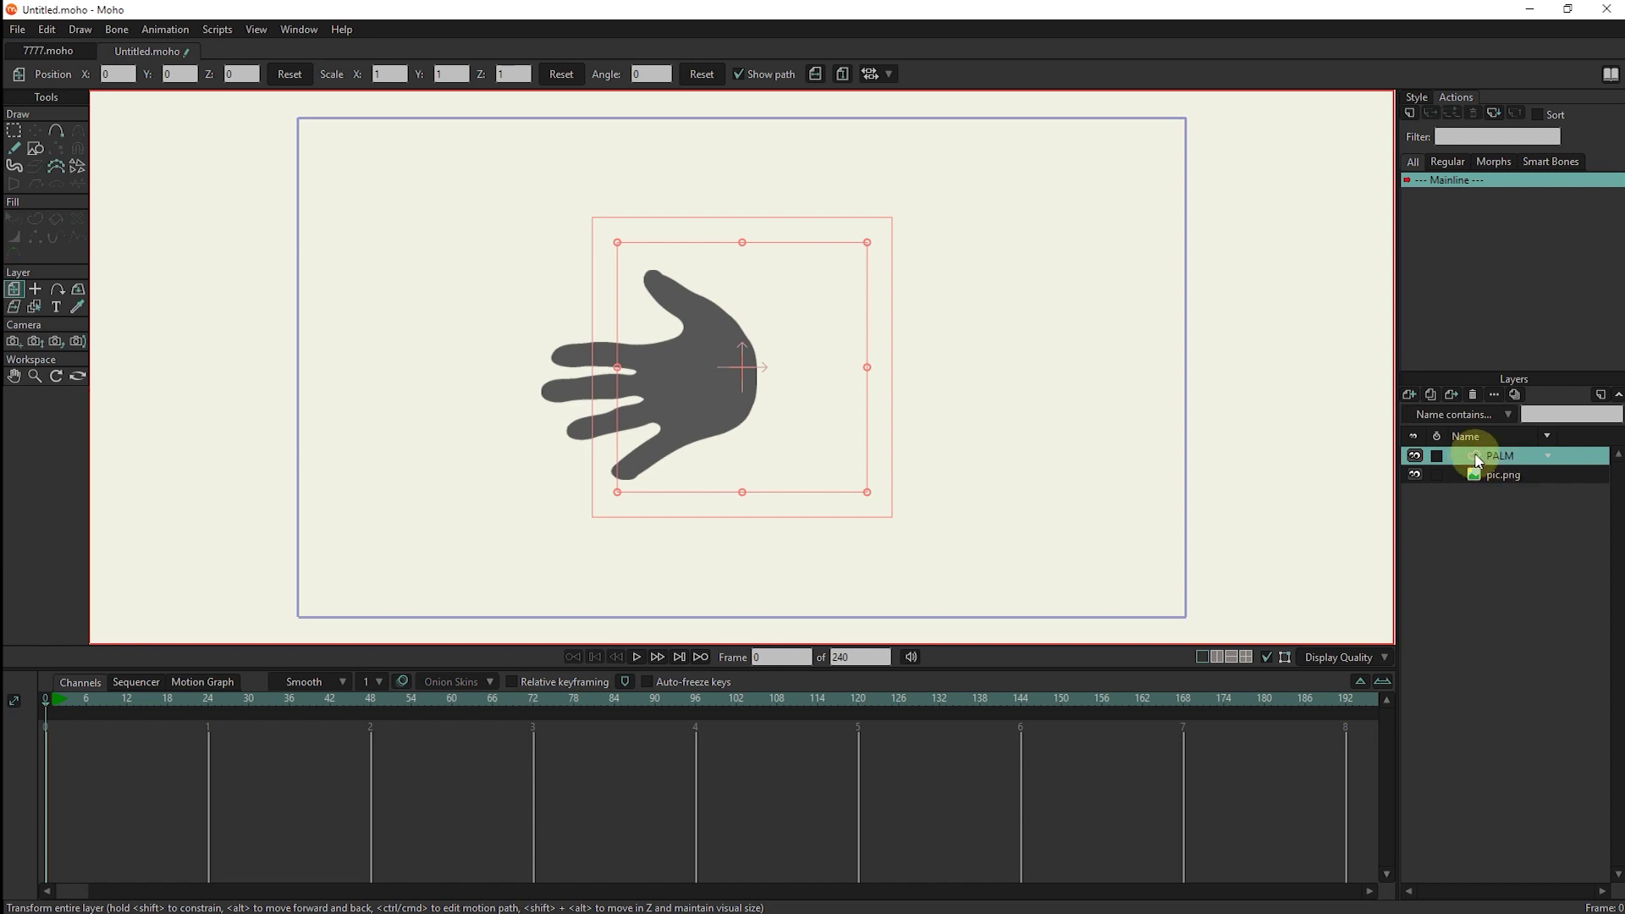
# Draw an ellipse over the palm and remove its fill, leaving only the outline.
pyautogui.click(46, 150)
pyautogui.click(206, 79)
pyautogui.scroll(2, 645, 406)
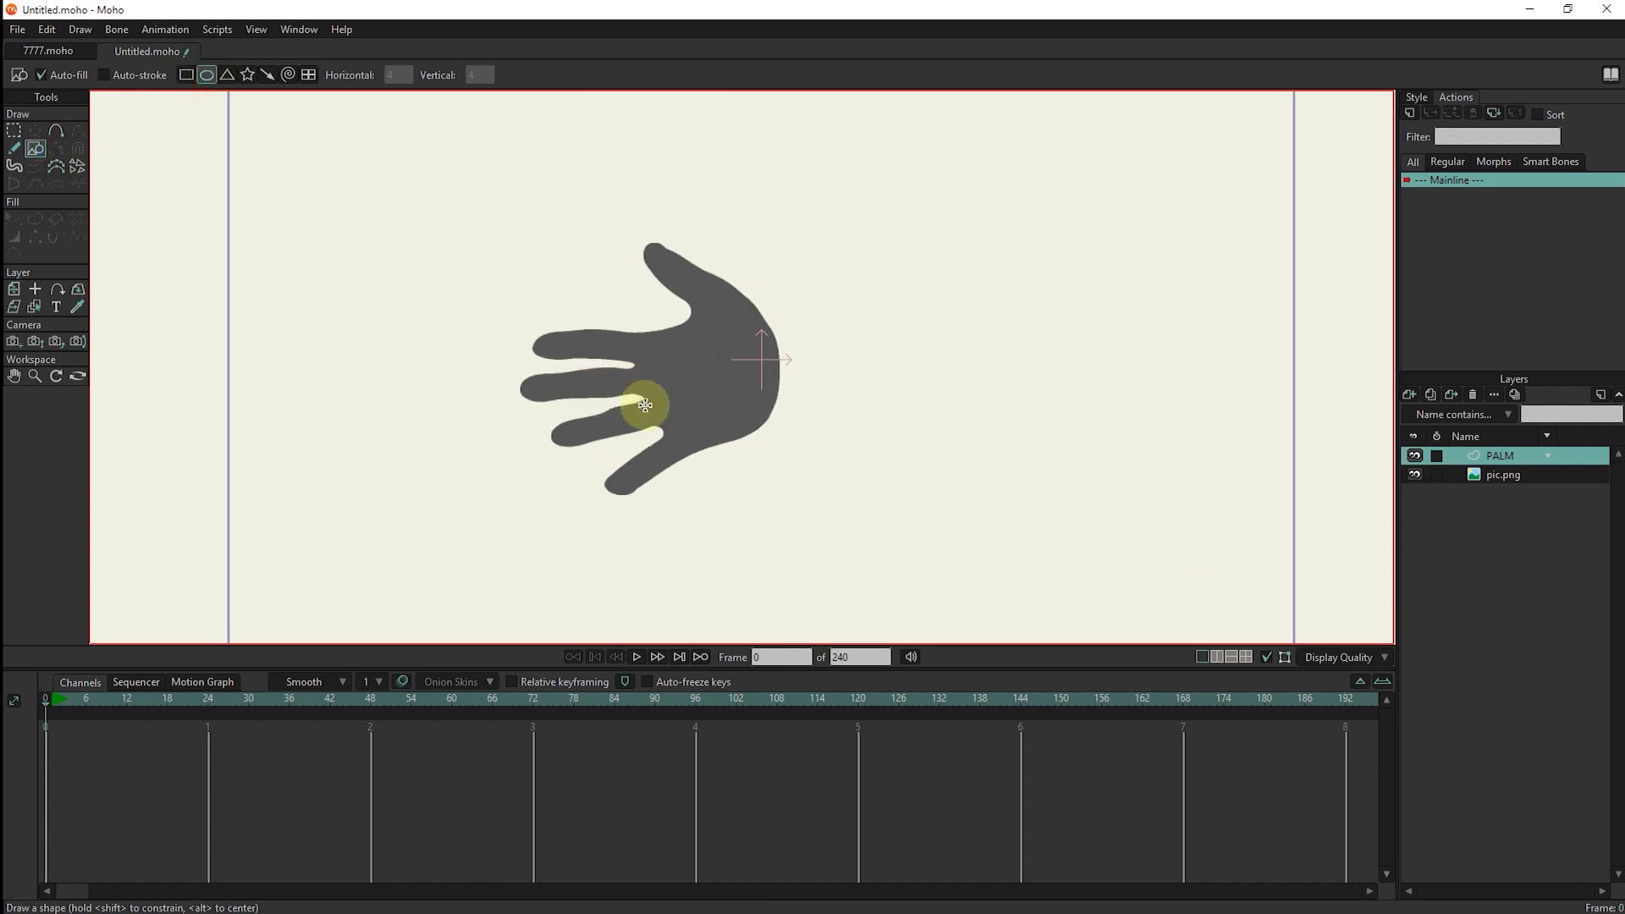
pyautogui.scroll(1, 646, 406)
pyautogui.moveTo(619, 316)
pyautogui.mouseDown()
pyautogui.moveTo(750, 393)
pyautogui.moveTo(714, 370)
pyautogui.mouseUp()
pyautogui.press('t')
pyautogui.click(1411, 96)
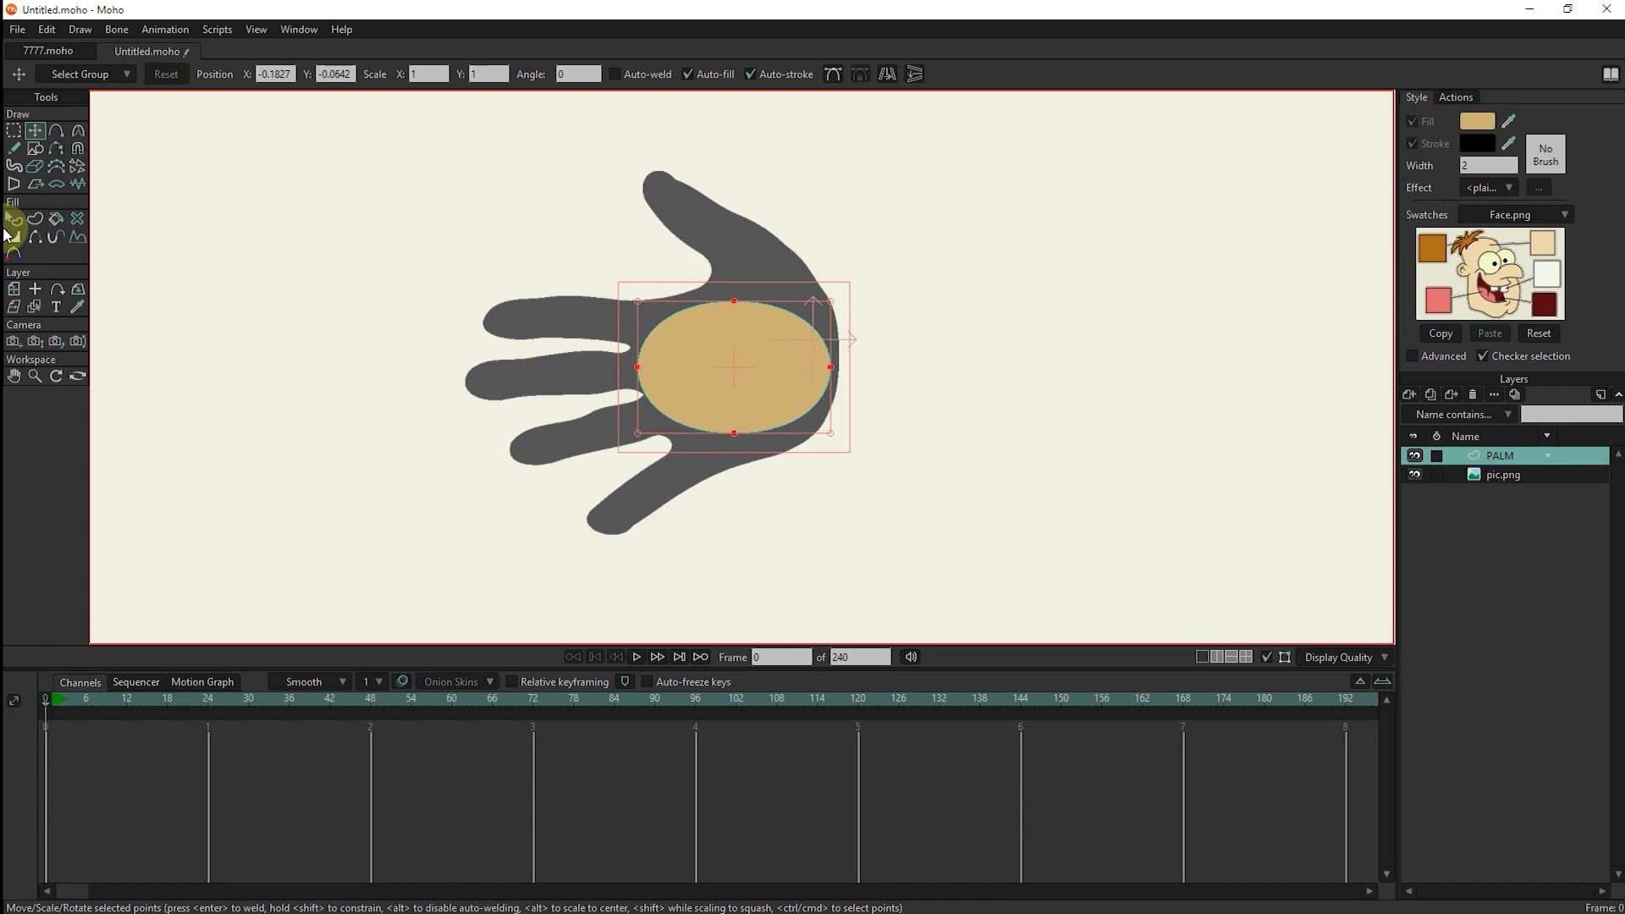
pyautogui.click(15, 219)
pyautogui.click(763, 367)
pyautogui.click(1412, 120)
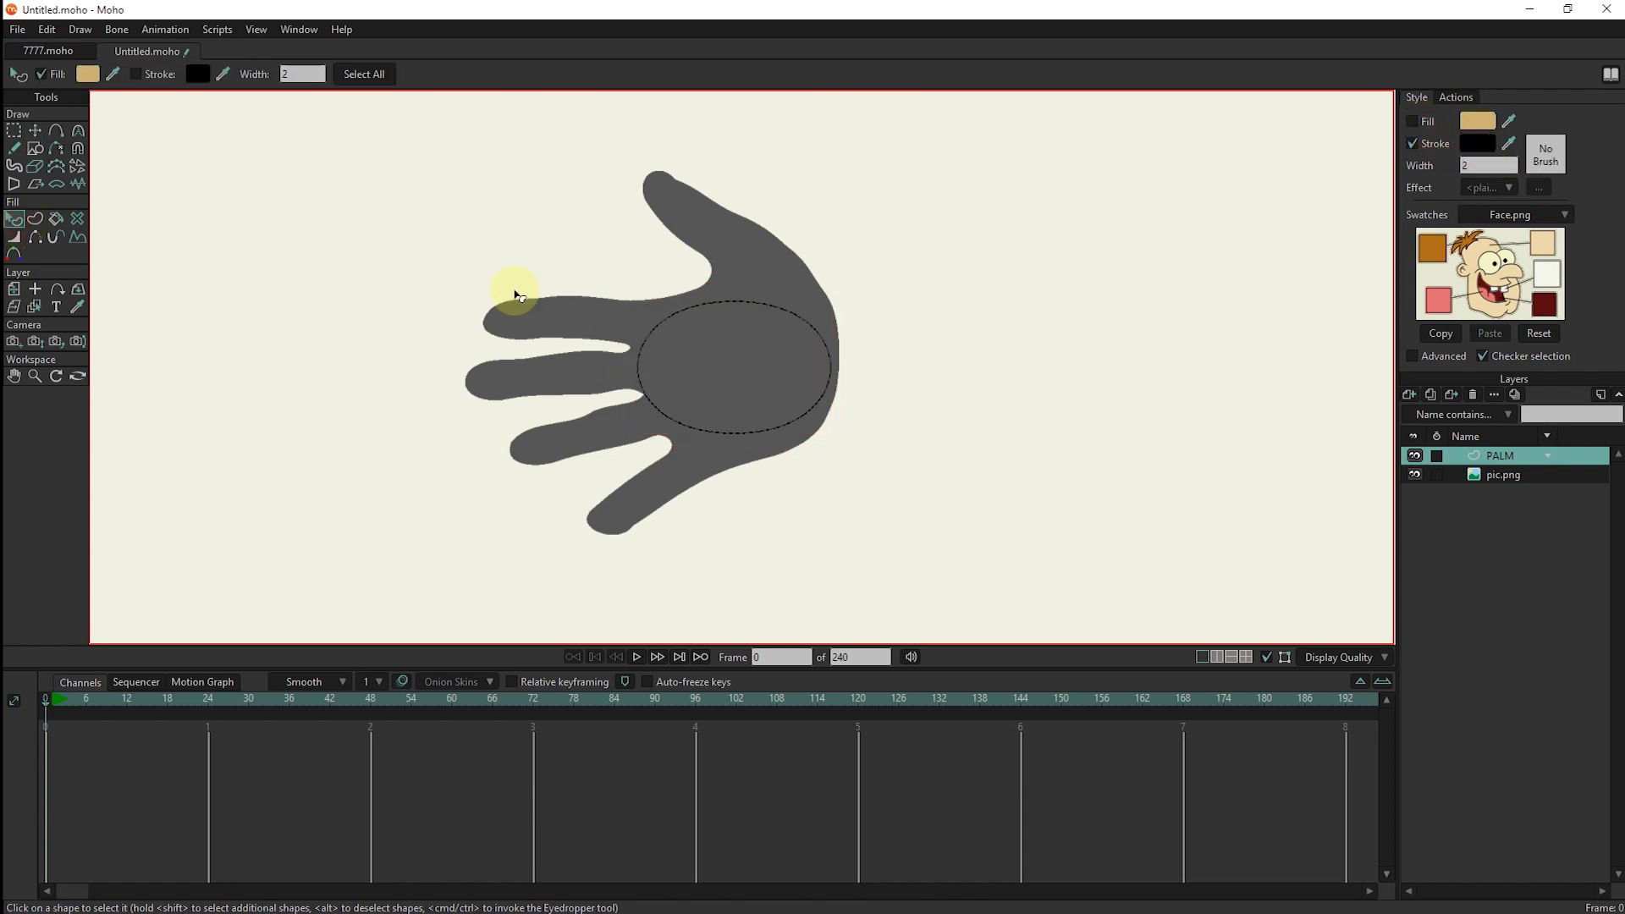
pyautogui.scroll(1, 740, 374)
pyautogui.scroll(1, 740, 373)
# Add four extra points around the palm ellipse outline.
pyautogui.press('a')
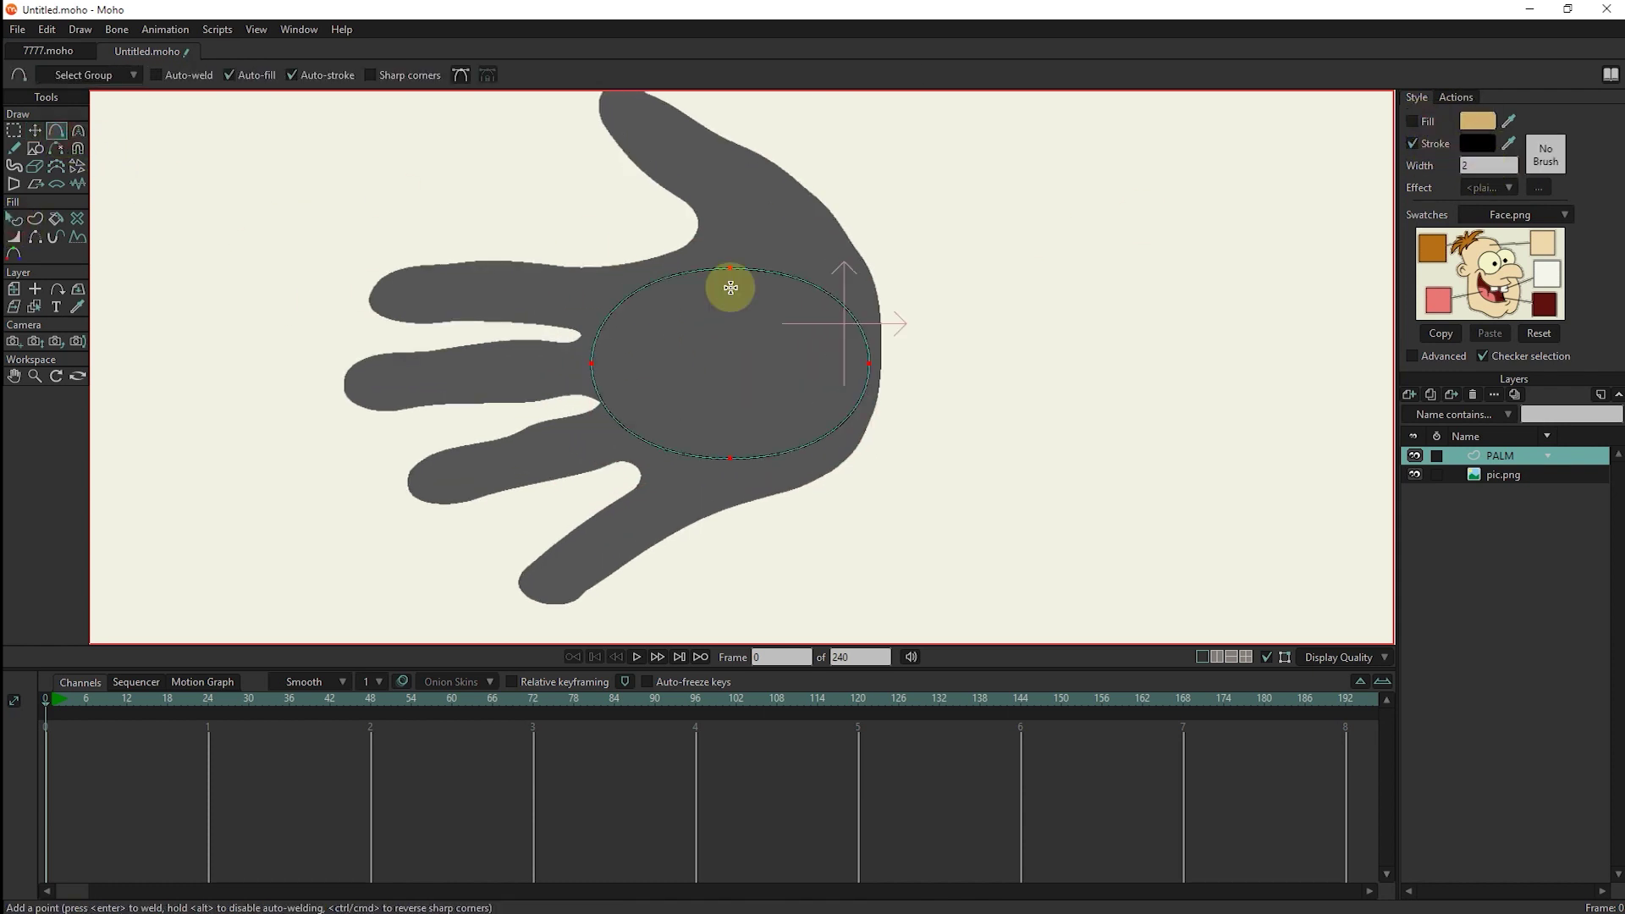
pyautogui.click(811, 283)
pyautogui.click(644, 295)
pyautogui.click(663, 448)
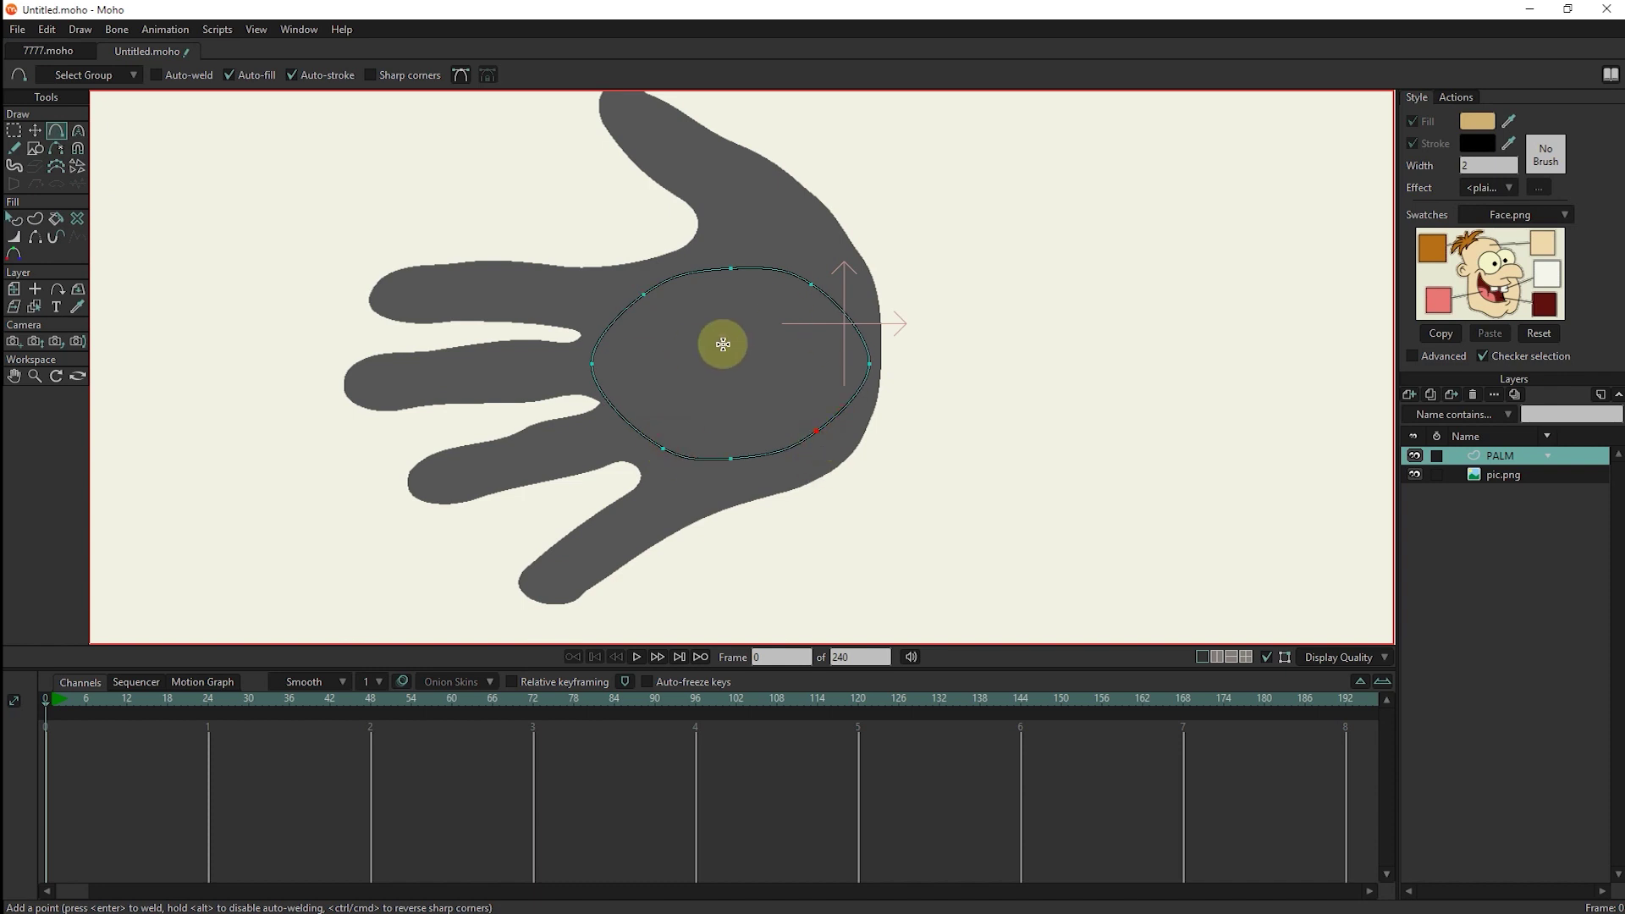
pyautogui.click(693, 271)
# Drag the ellipse's points onto the palm's edges.
pyautogui.click(34, 130)
pyautogui.click(663, 448)
pyautogui.moveTo(683, 491)
pyautogui.mouseDown()
pyautogui.moveTo(871, 368)
pyautogui.moveTo(833, 235)
pyautogui.moveTo(592, 272)
pyautogui.moveTo(587, 316)
pyautogui.mouseUp()
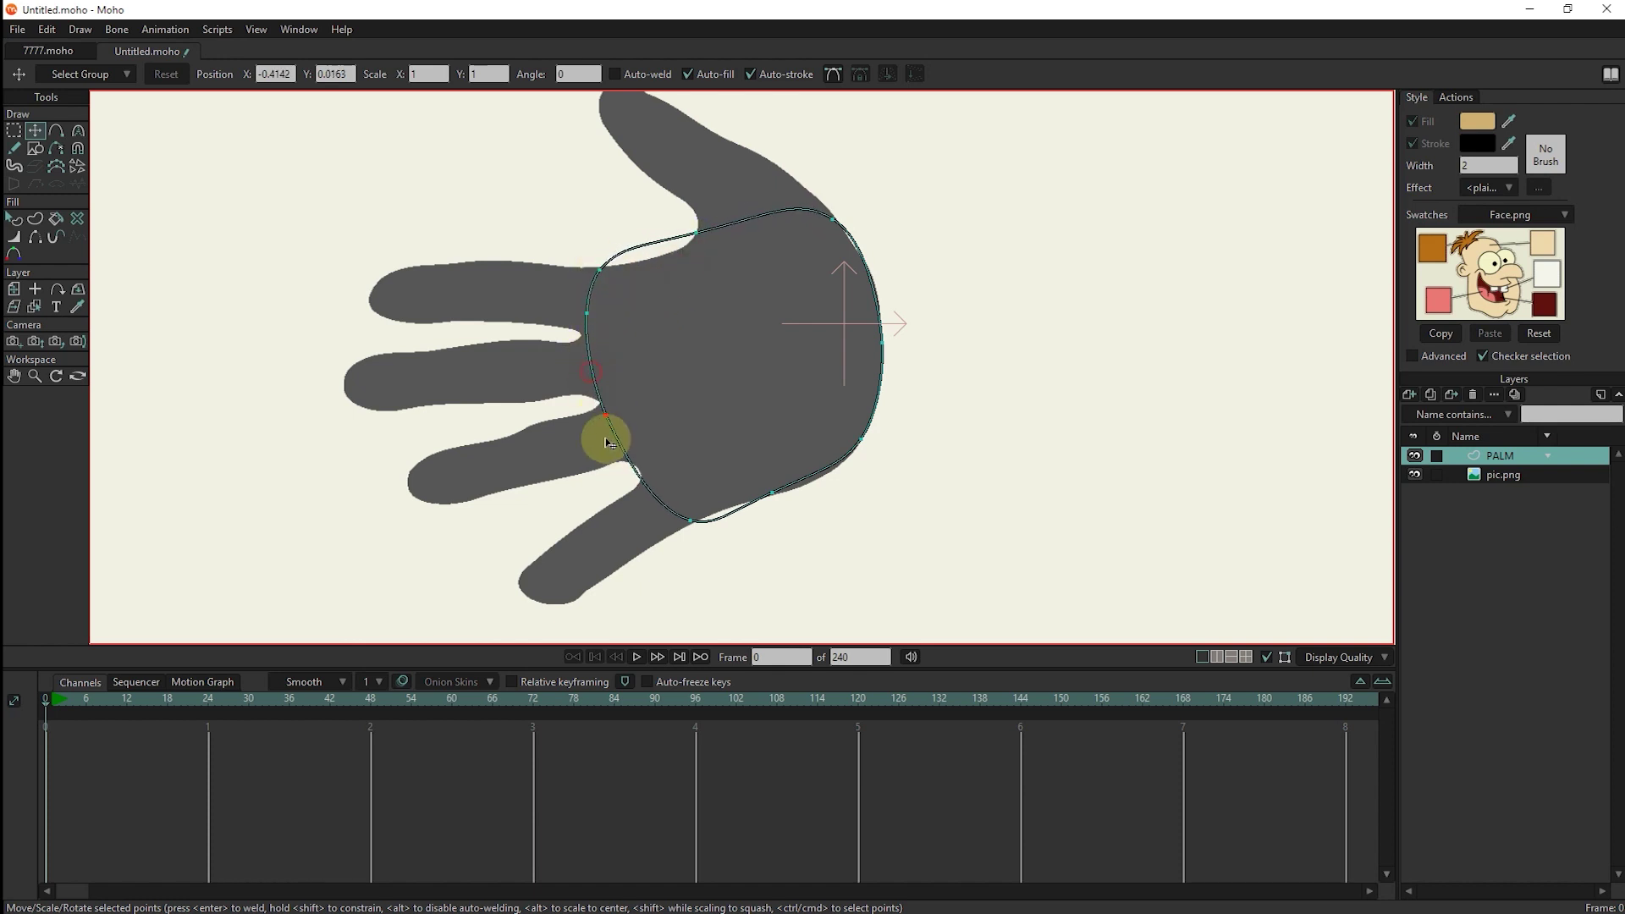
pyautogui.moveTo(637, 473); pyautogui.dragTo(644, 474)
pyautogui.moveTo(593, 363); pyautogui.dragTo(596, 338)
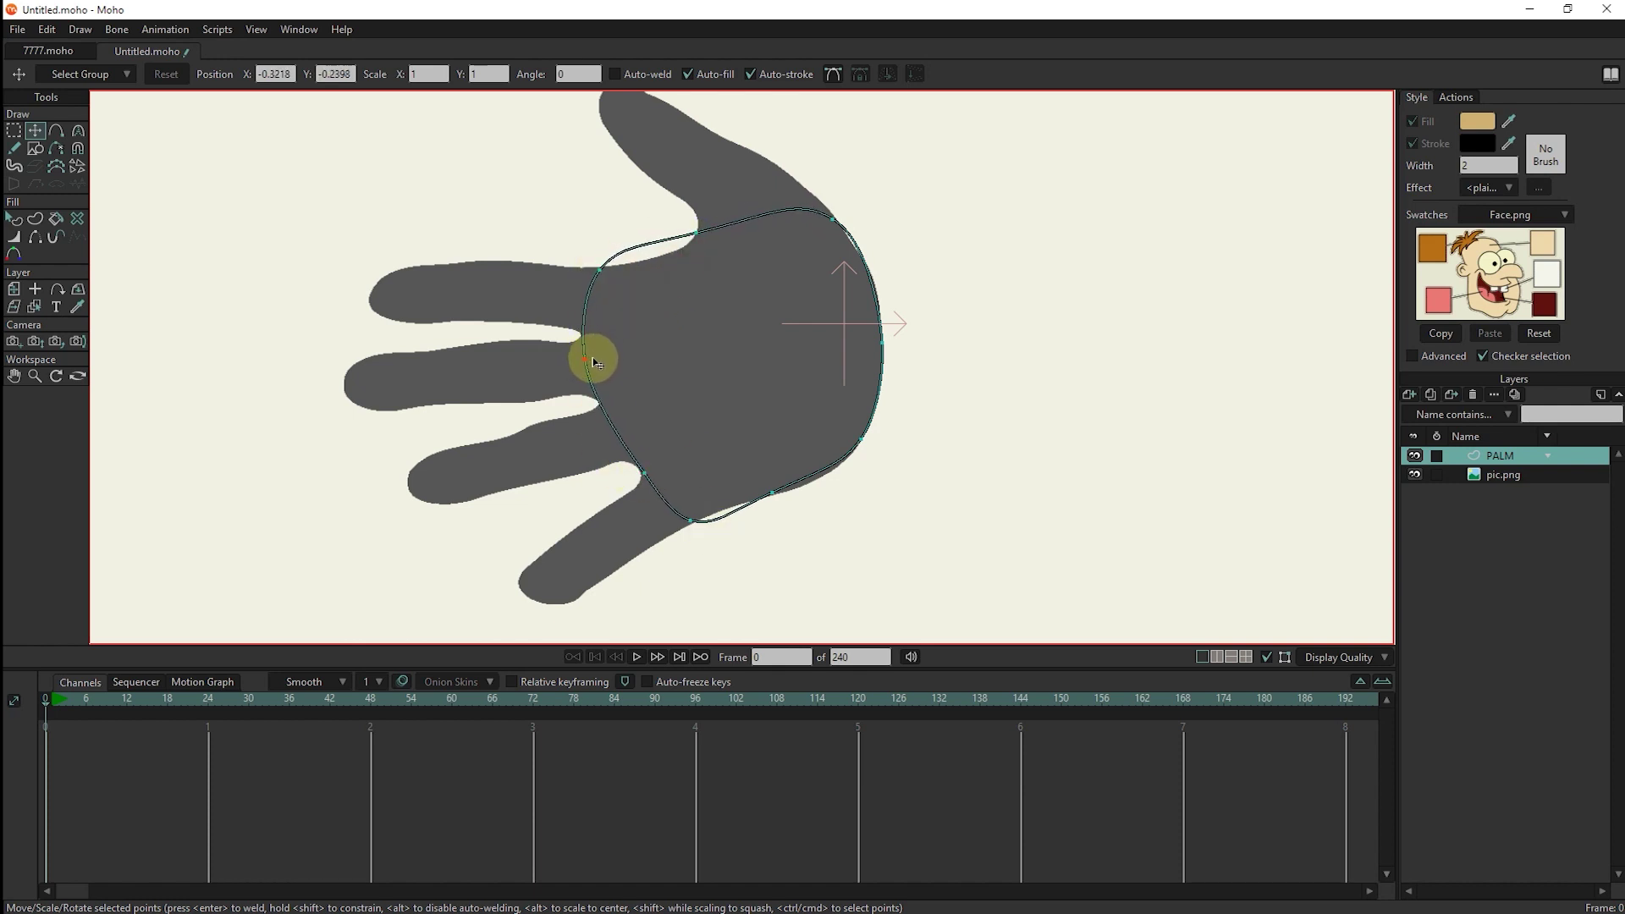
pyautogui.click(592, 363)
# Adjust curvature to round the outline near the thumb base and lower palm.
pyautogui.click(56, 130)
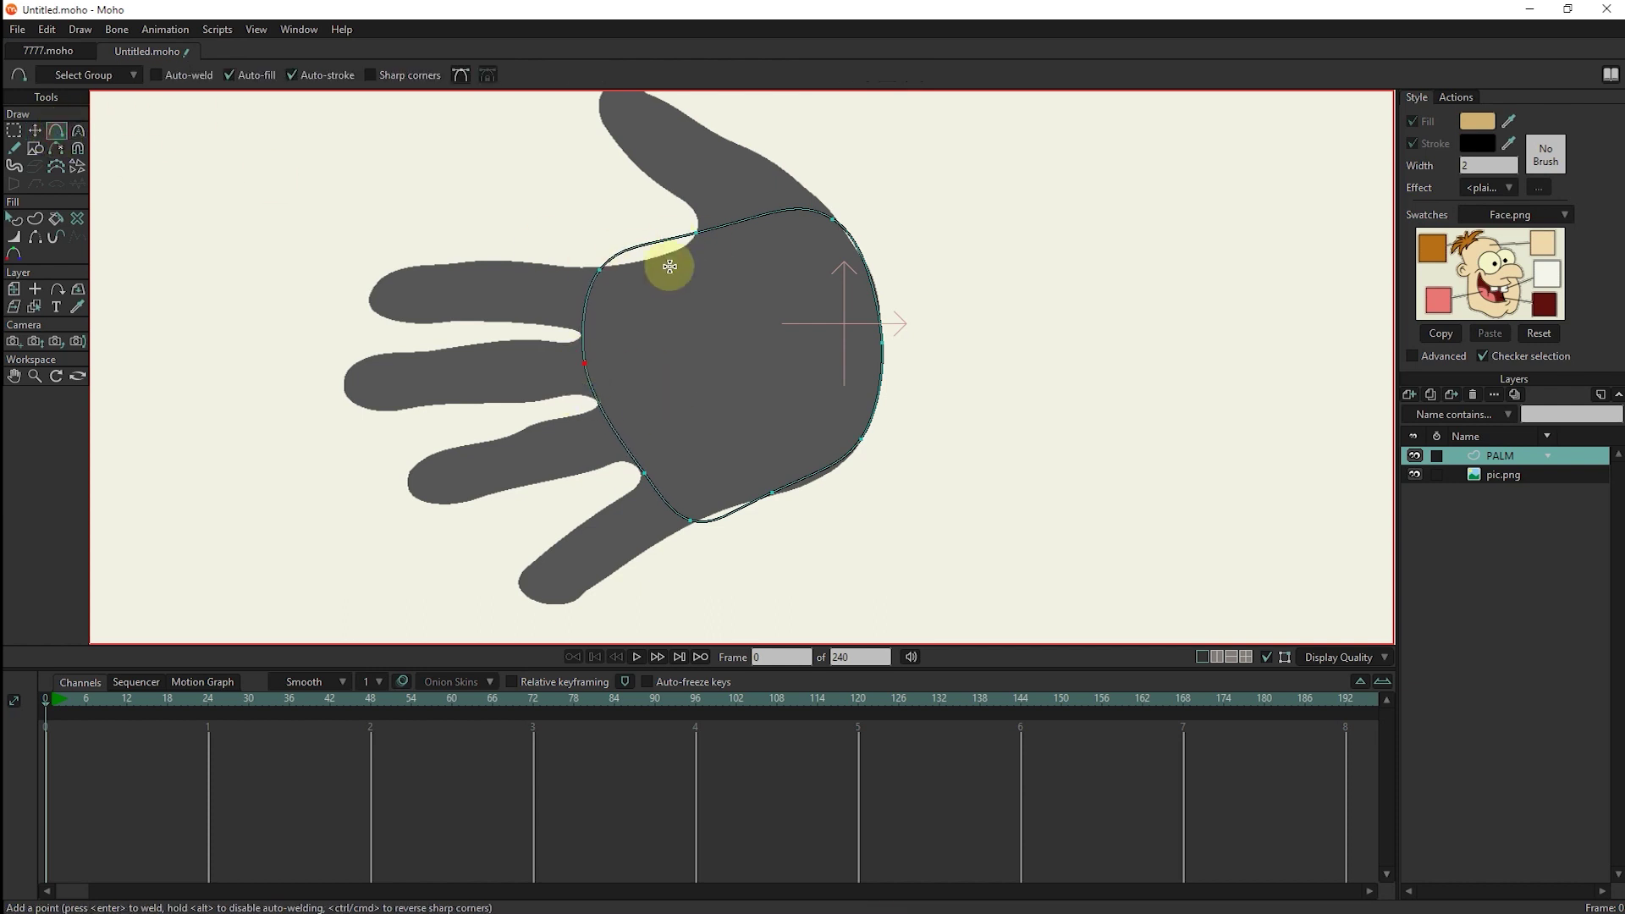
pyautogui.click(78, 129)
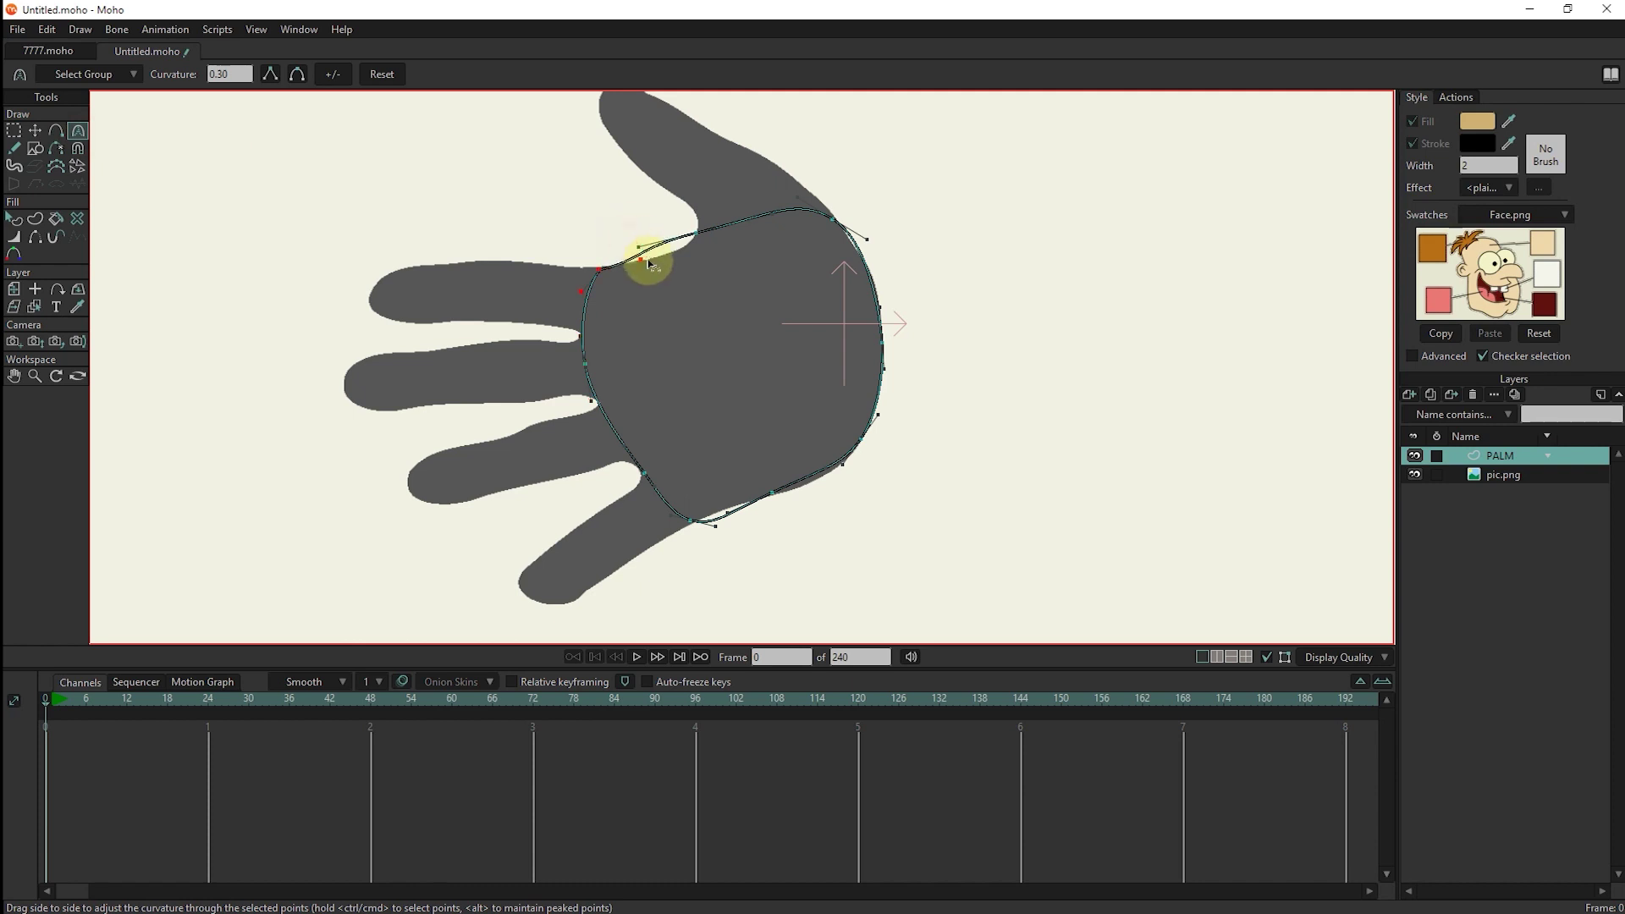
pyautogui.moveTo(696, 256); pyautogui.dragTo(708, 252)
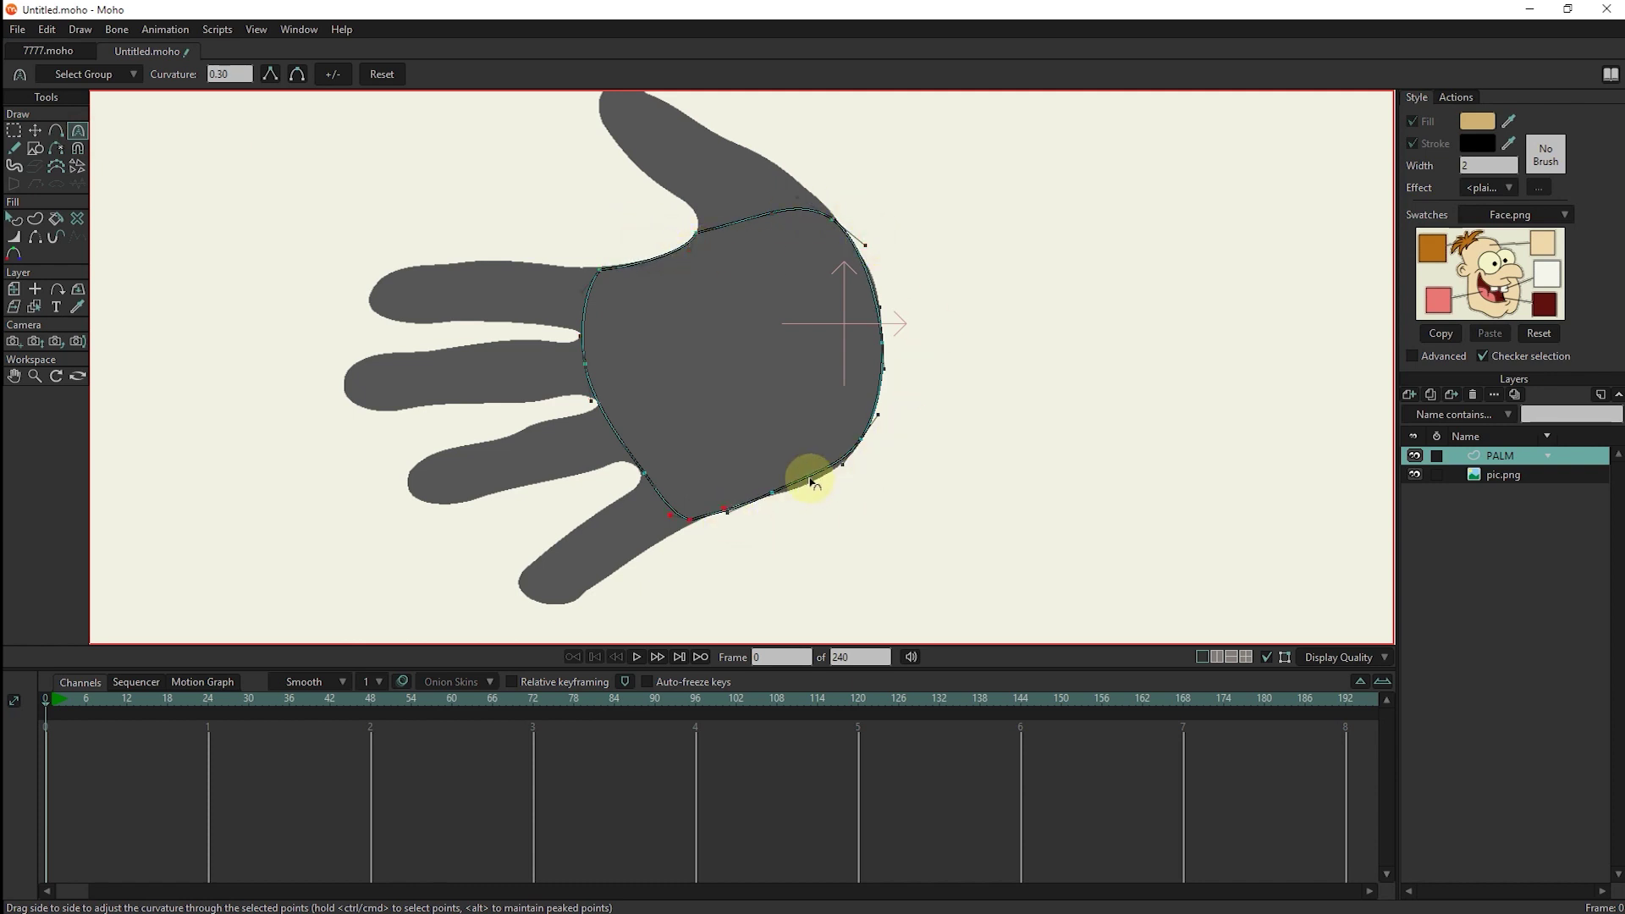
pyautogui.scroll(2, 819, 495)
pyautogui.click(37, 130)
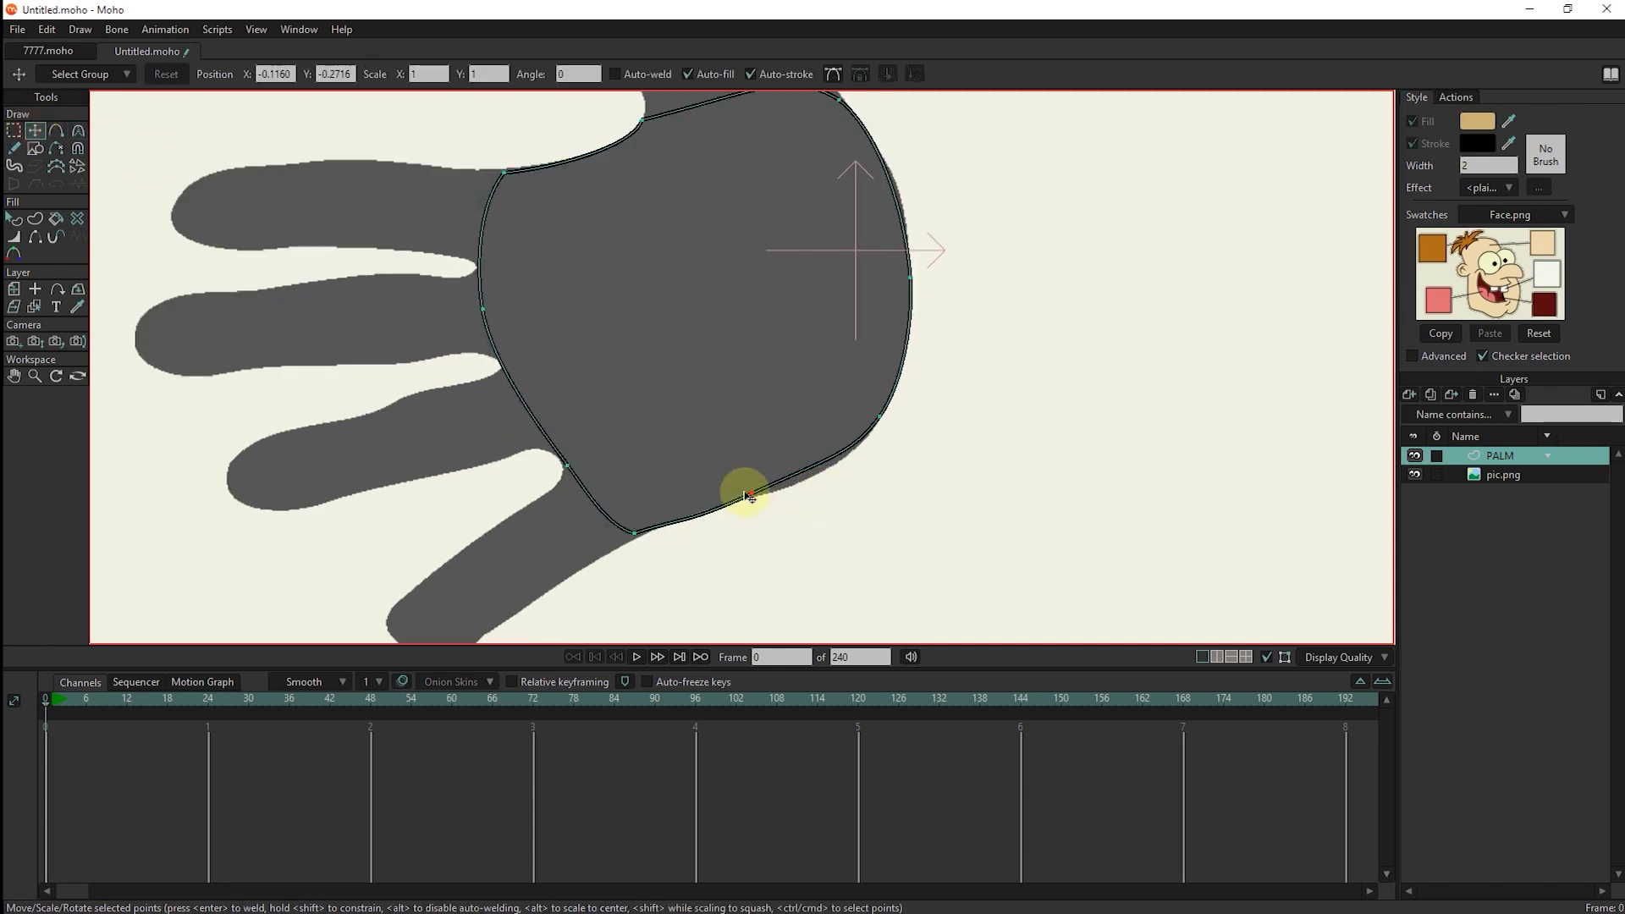
pyautogui.hotkey('ctrl', 'a')
pyautogui.click(79, 132)
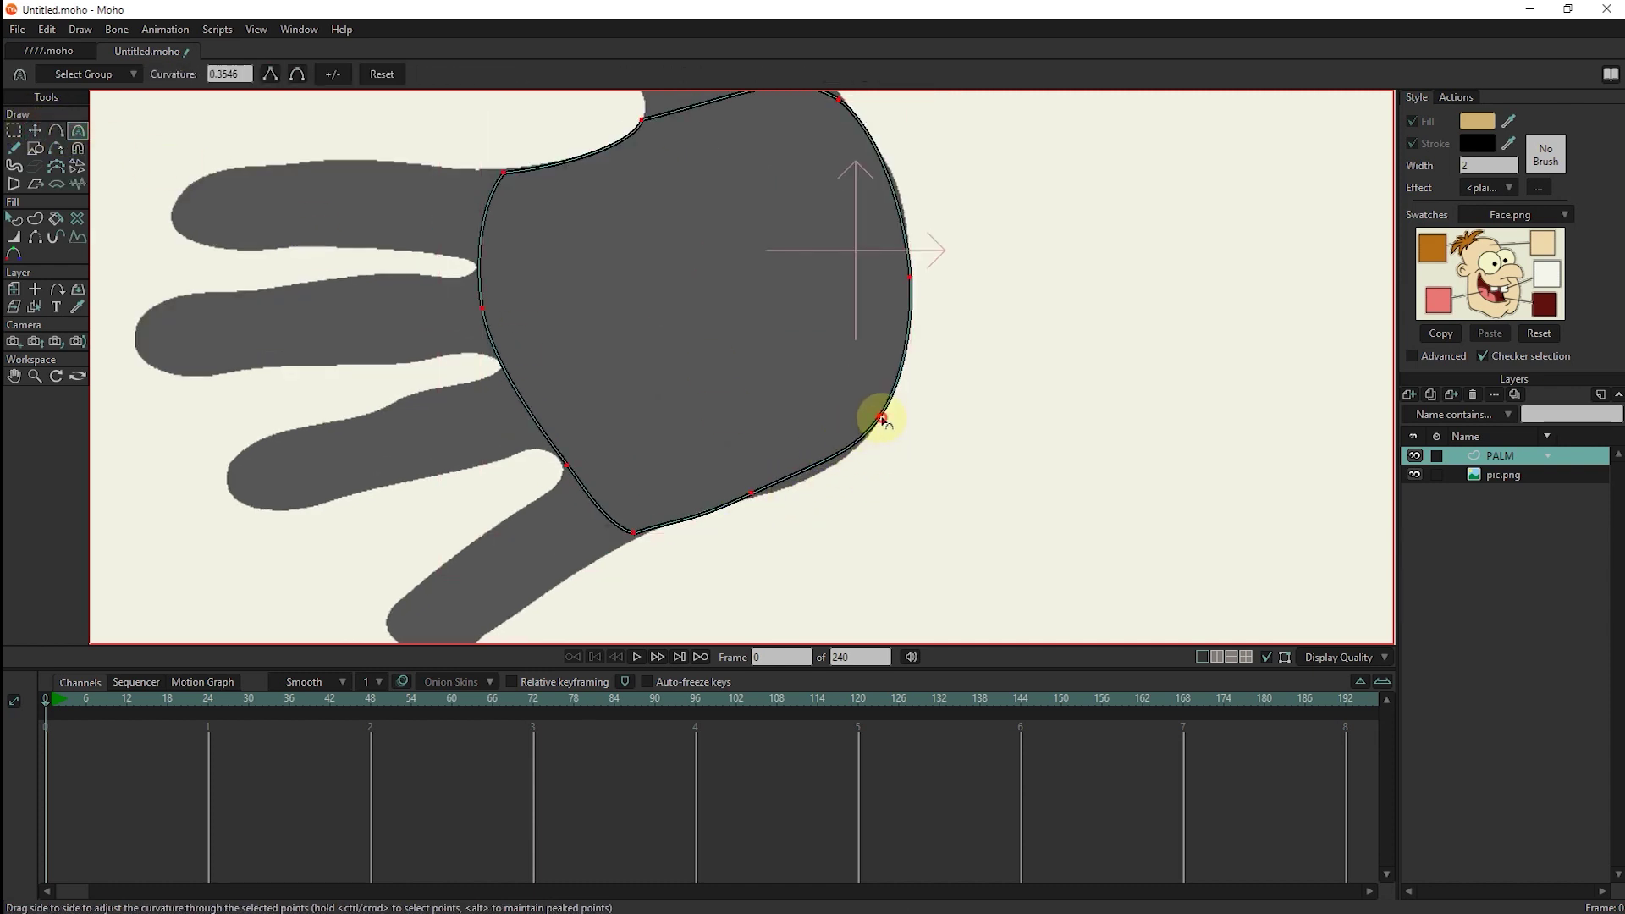
pyautogui.click(16, 133)
pyautogui.press('c')
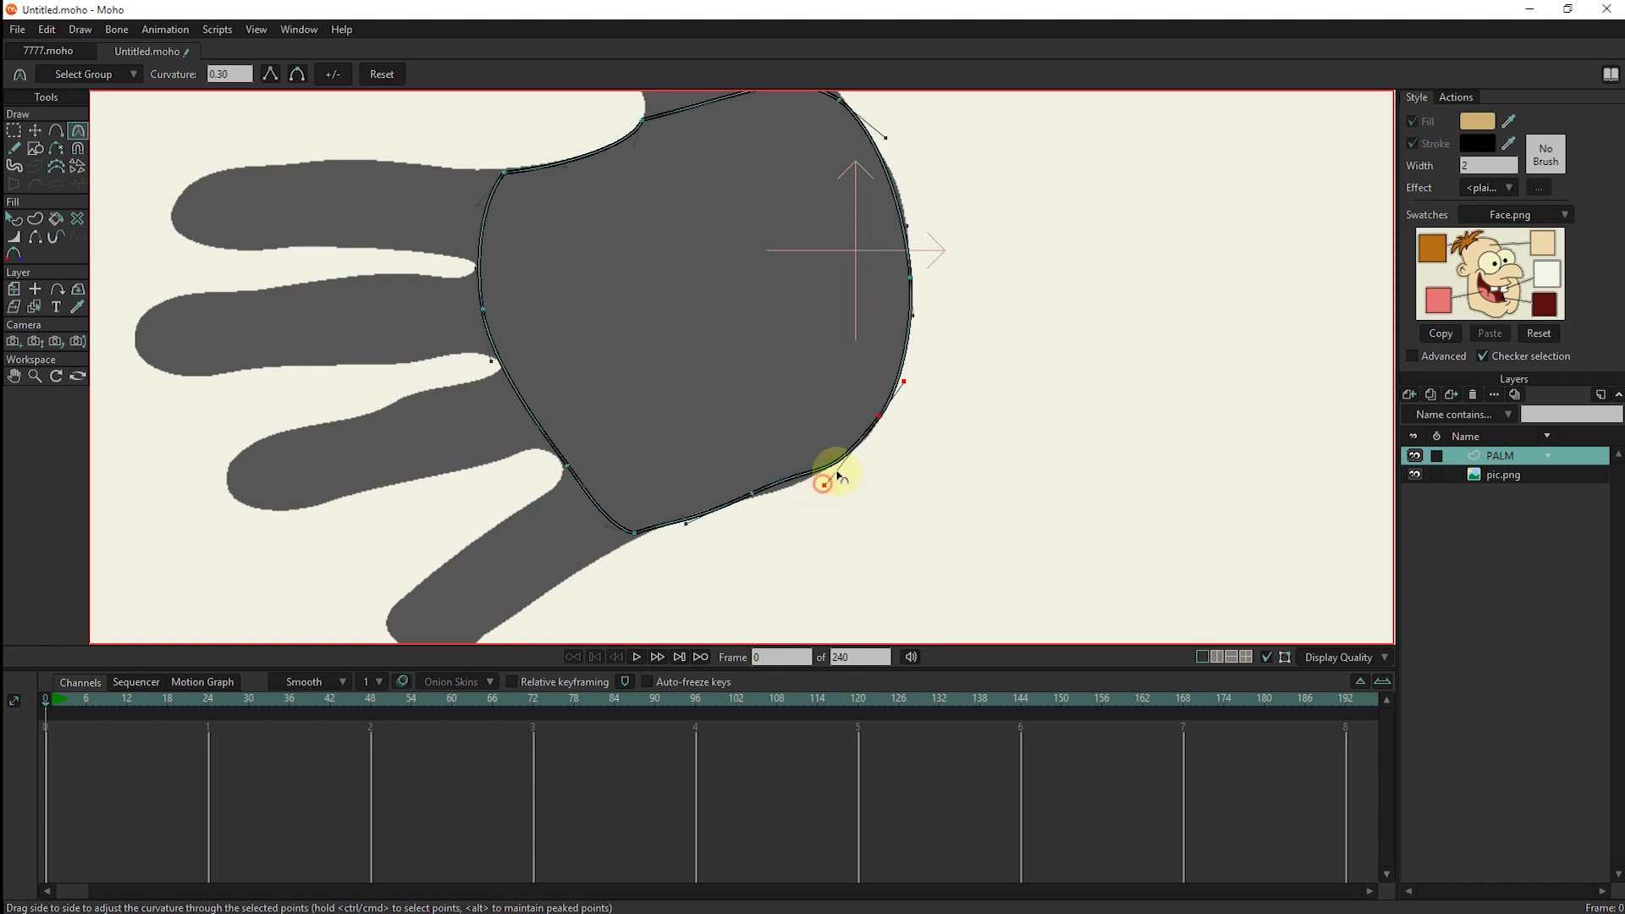
pyautogui.moveTo(754, 491); pyautogui.dragTo(830, 457)
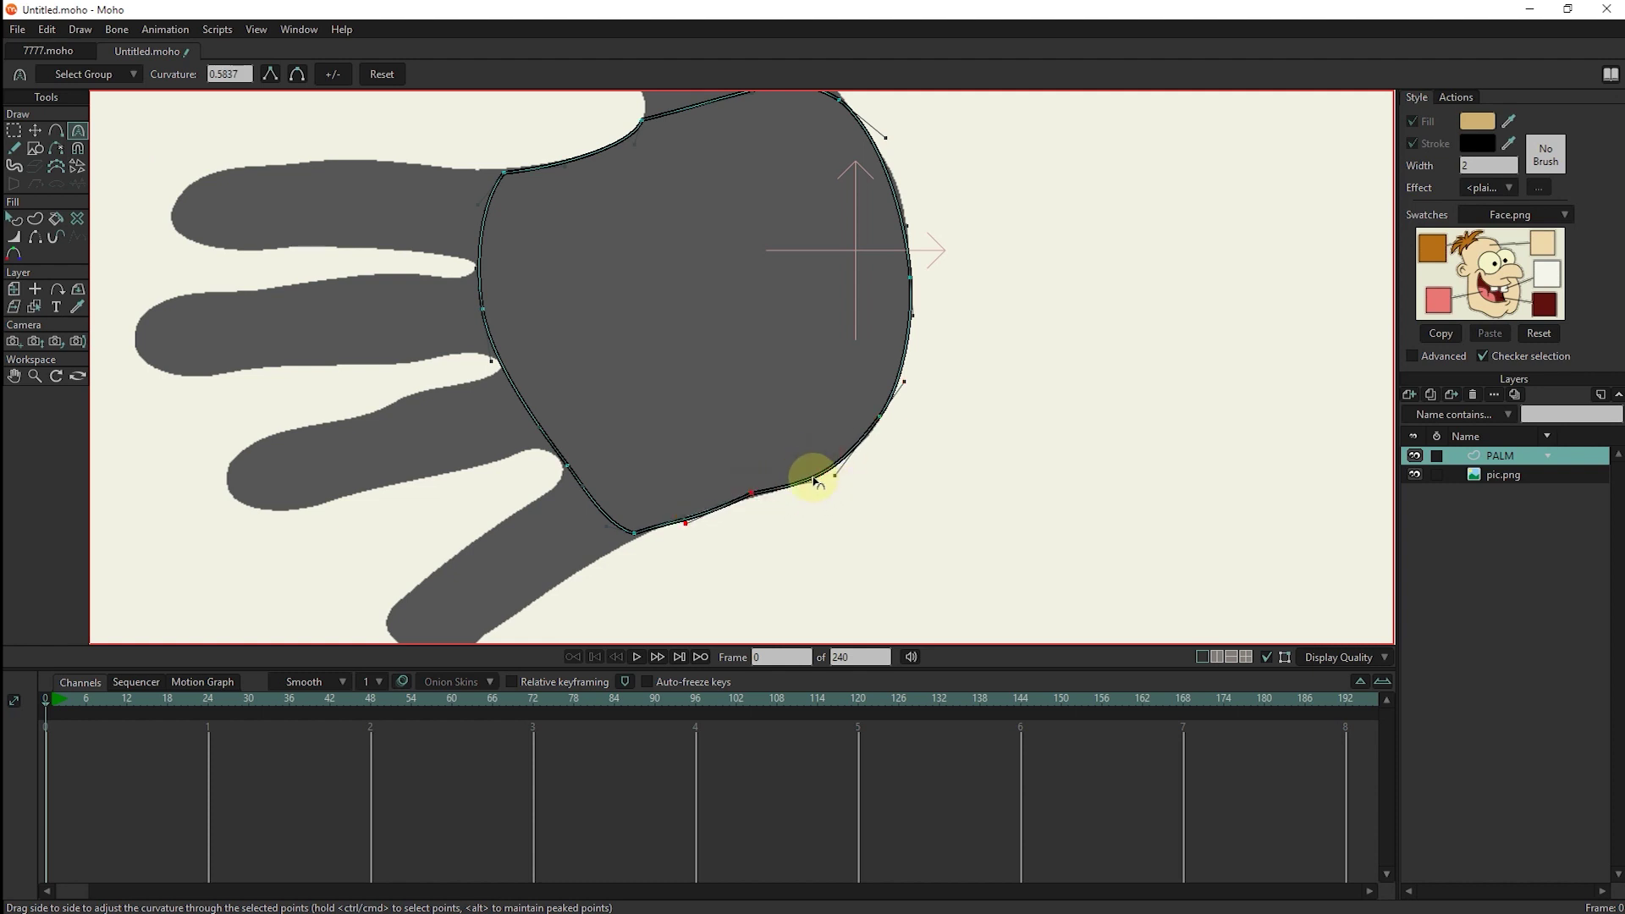
pyautogui.scroll(-1, 773, 318)
pyautogui.click(34, 130)
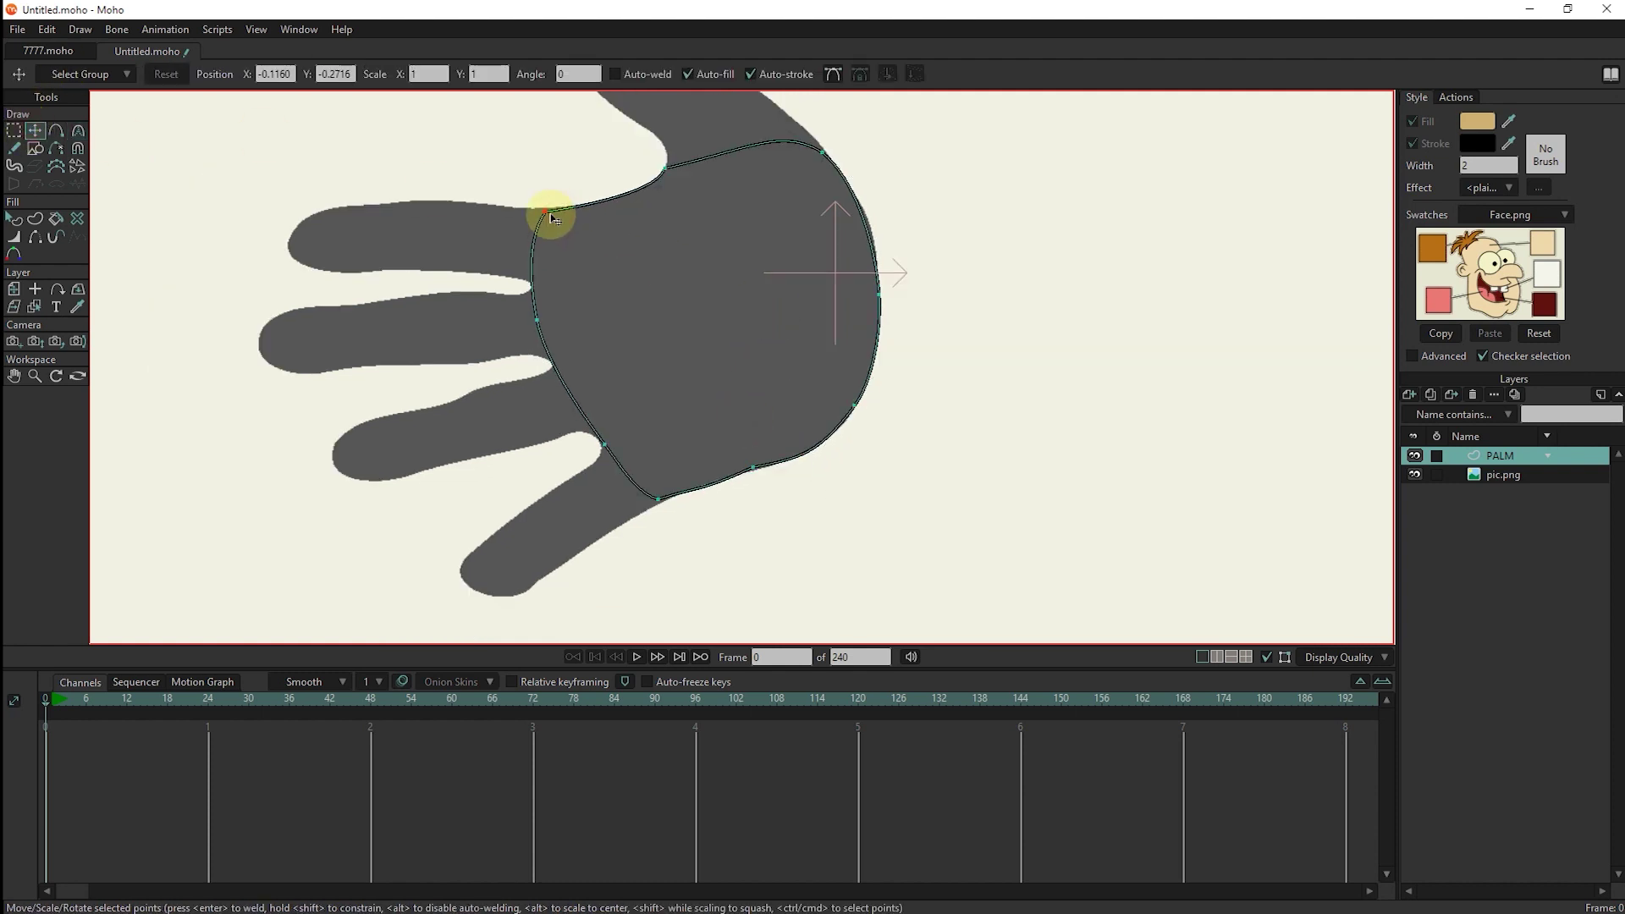
pyautogui.click(547, 213)
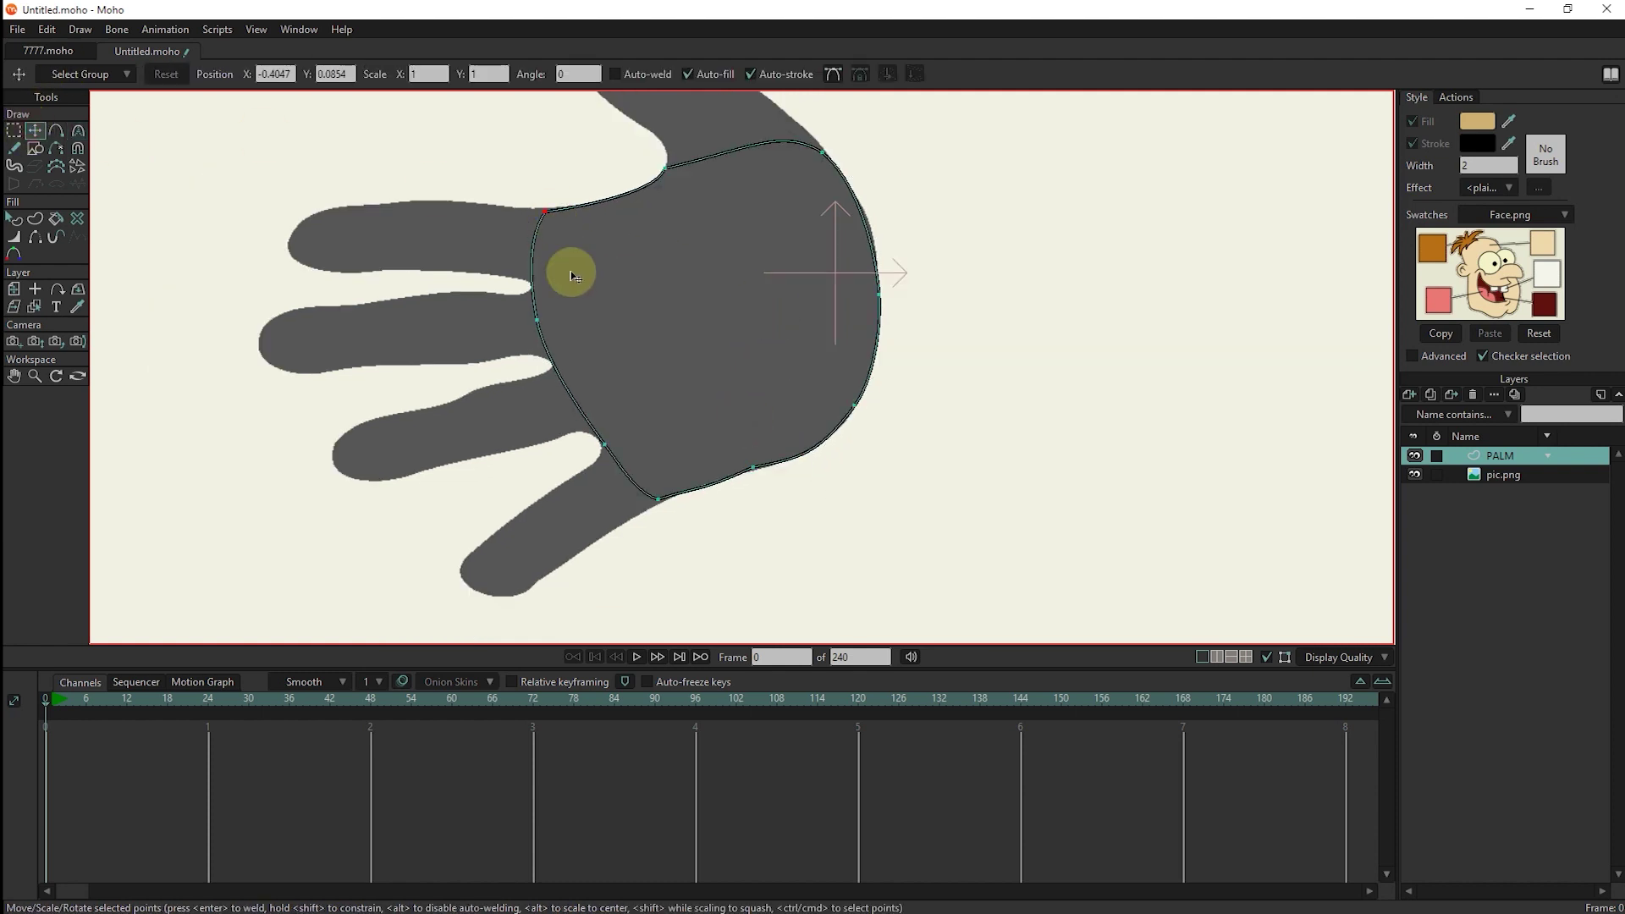
# Add a new vector layer named 1 above PALM.
pyautogui.click(1406, 394)
pyautogui.click(1510, 453)
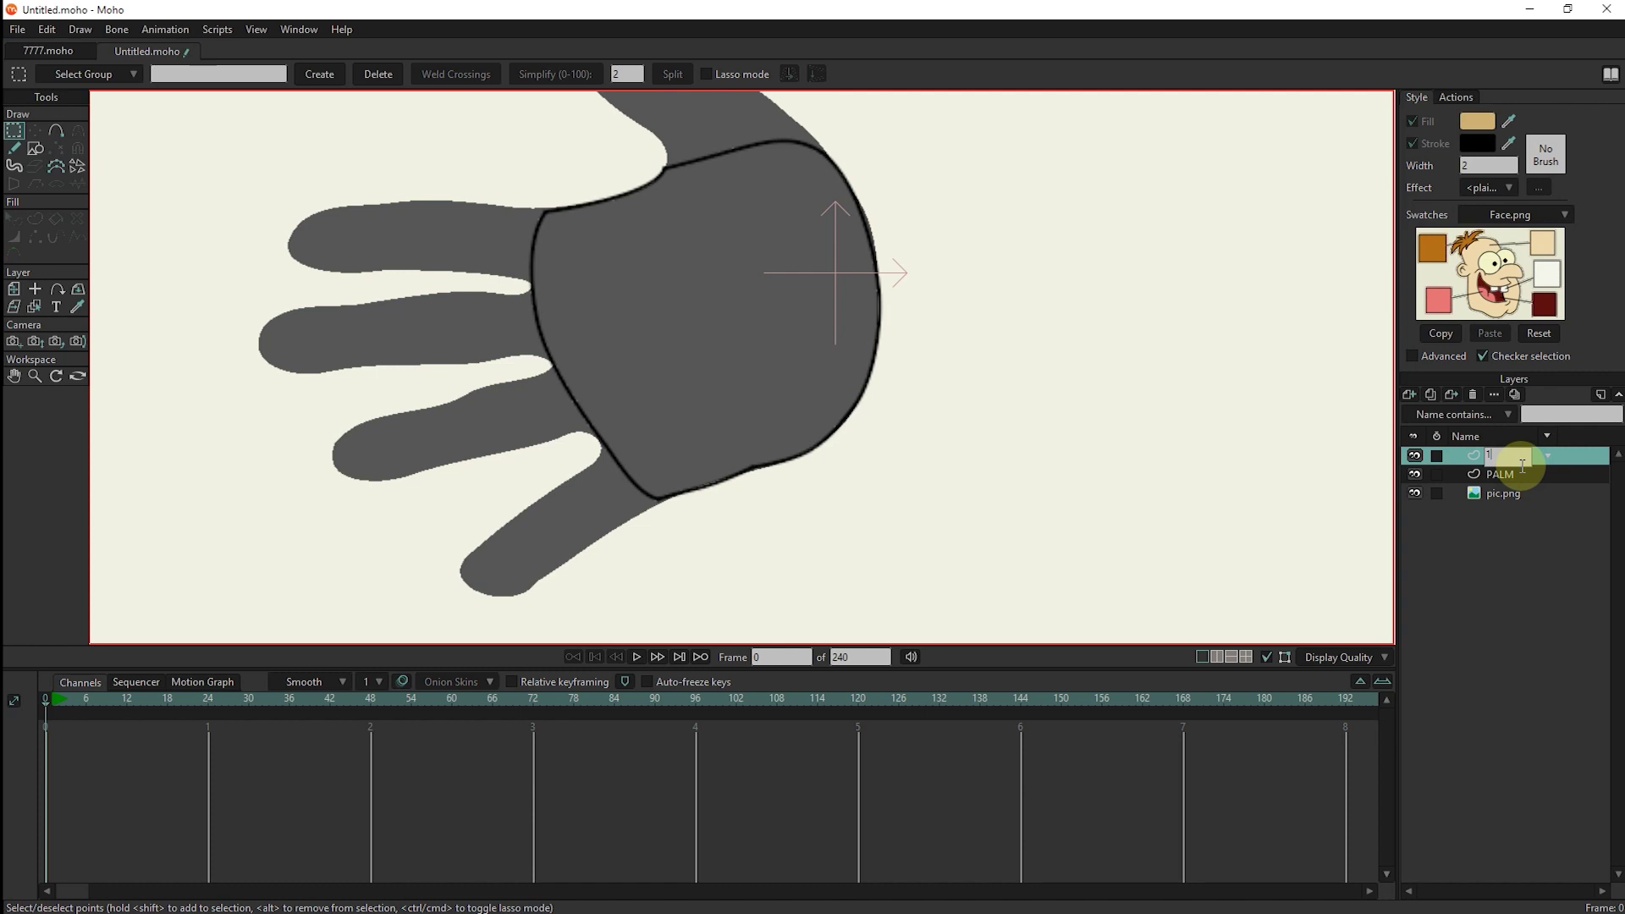
pyautogui.press('Return')
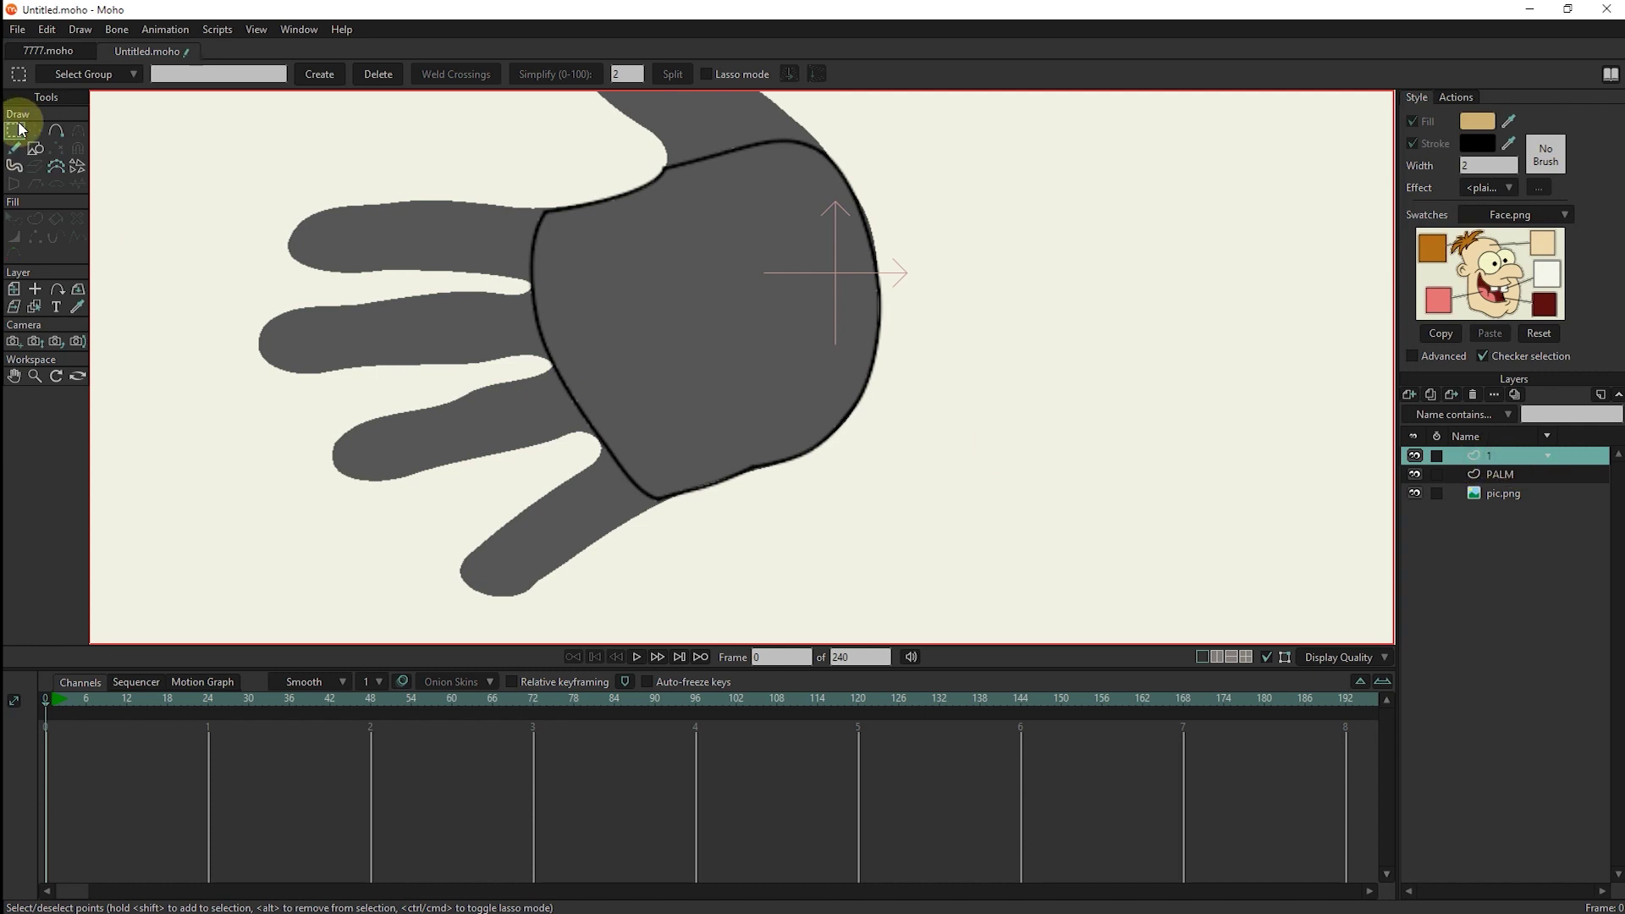
# Draw an oval over the bottom finger with no fill and an outline stroke.
pyautogui.click(36, 147)
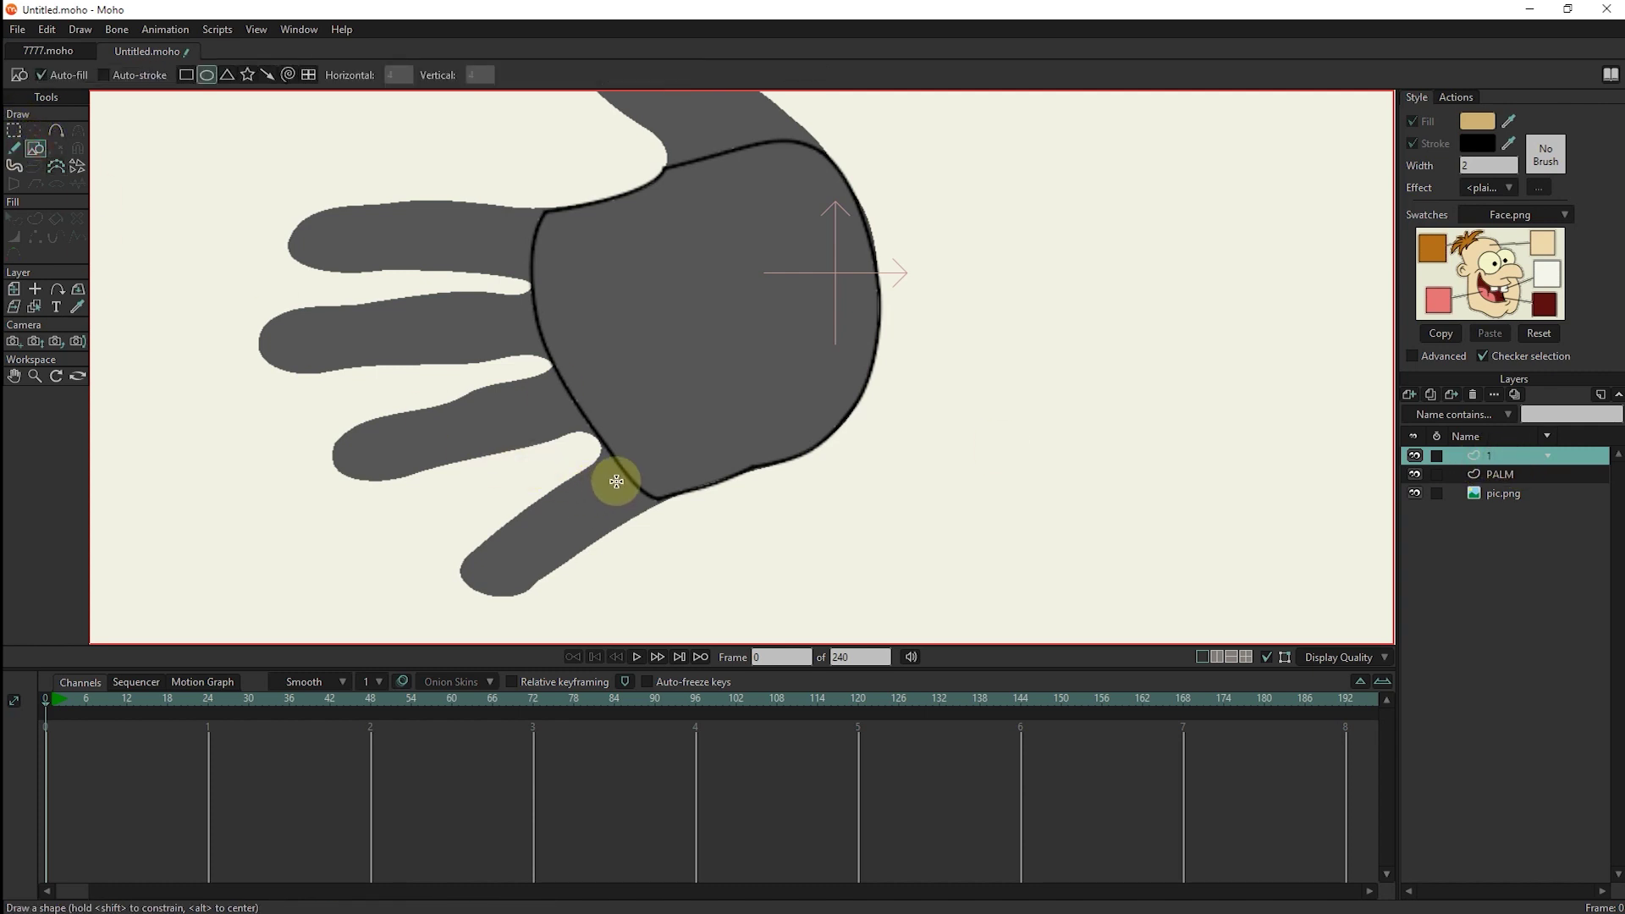
pyautogui.moveTo(616, 482); pyautogui.dragTo(501, 575)
pyautogui.click(14, 219)
pyautogui.click(559, 527)
pyautogui.click(1410, 121)
pyautogui.click(1412, 143)
# Stretch the oval's points along the bottom finger and onto its edges.
pyautogui.press('t')
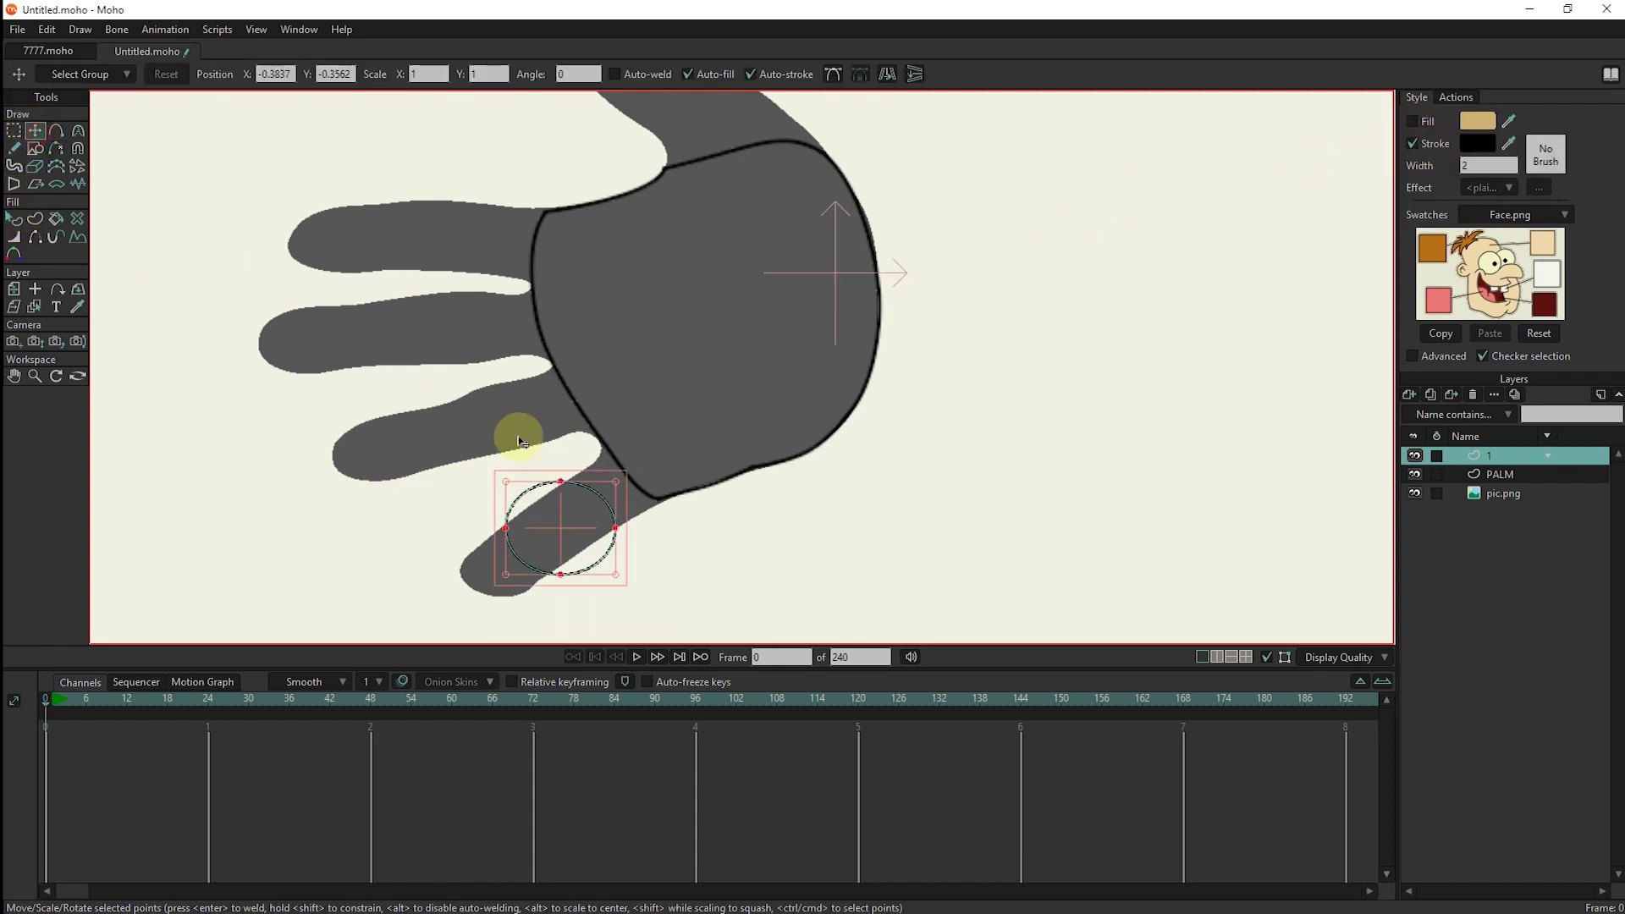
pyautogui.moveTo(615, 526); pyautogui.dragTo(641, 464)
pyautogui.moveTo(508, 537)
pyautogui.mouseDown()
pyautogui.moveTo(479, 572)
pyautogui.moveTo(590, 552)
pyautogui.mouseUp()
pyautogui.scroll(2, 526, 483)
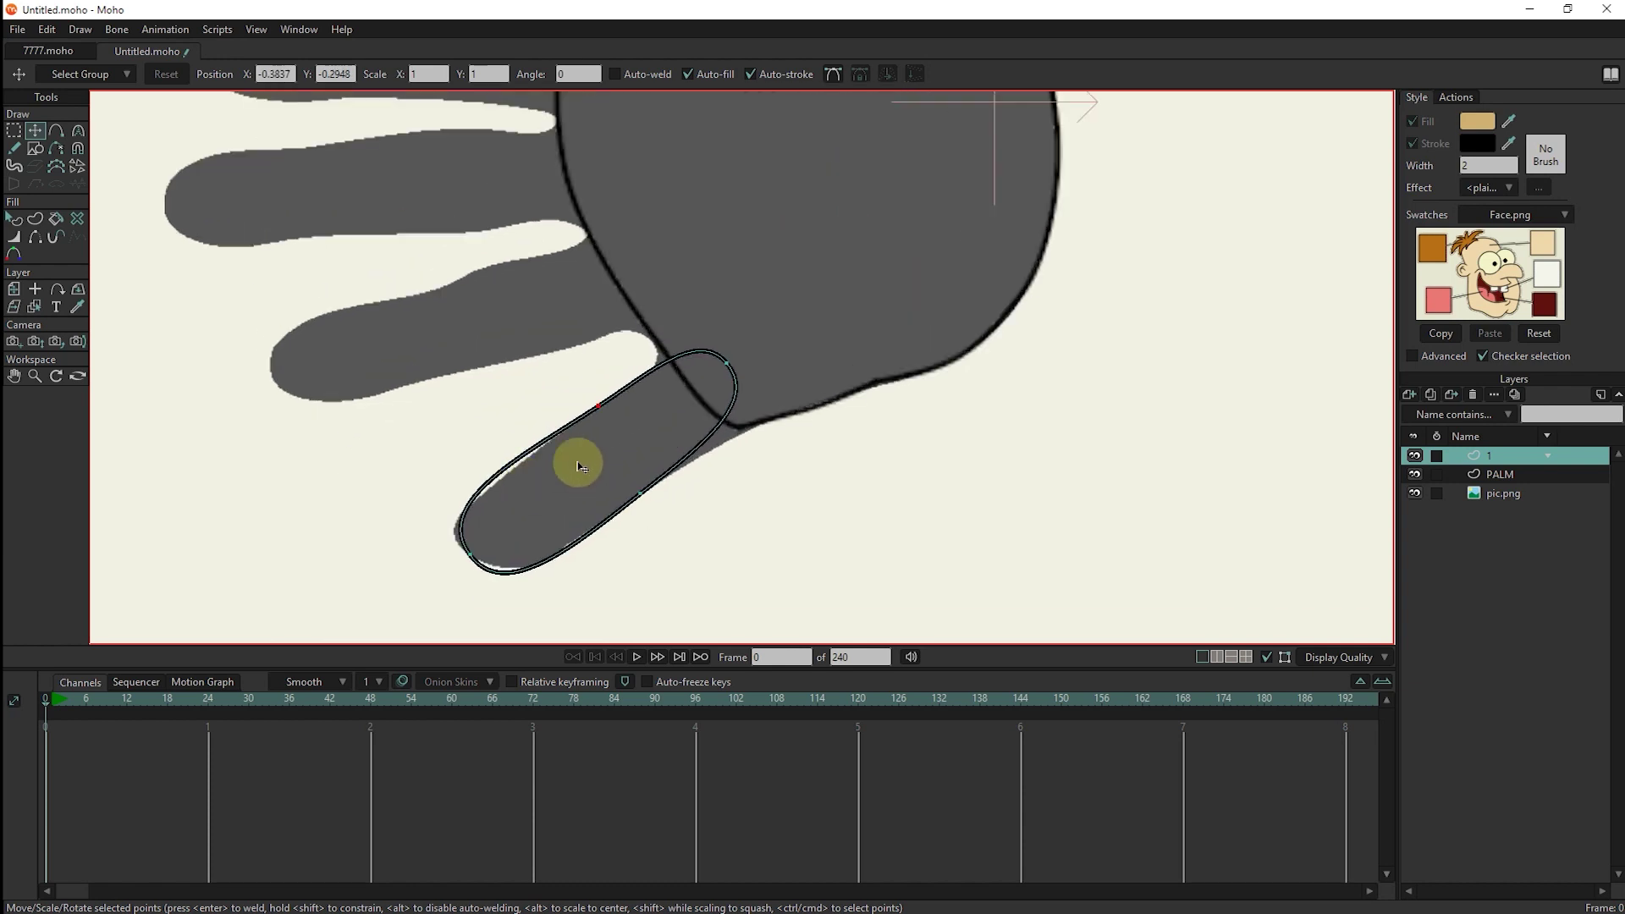
pyautogui.click(740, 369)
pyautogui.moveTo(751, 374); pyautogui.dragTo(752, 438)
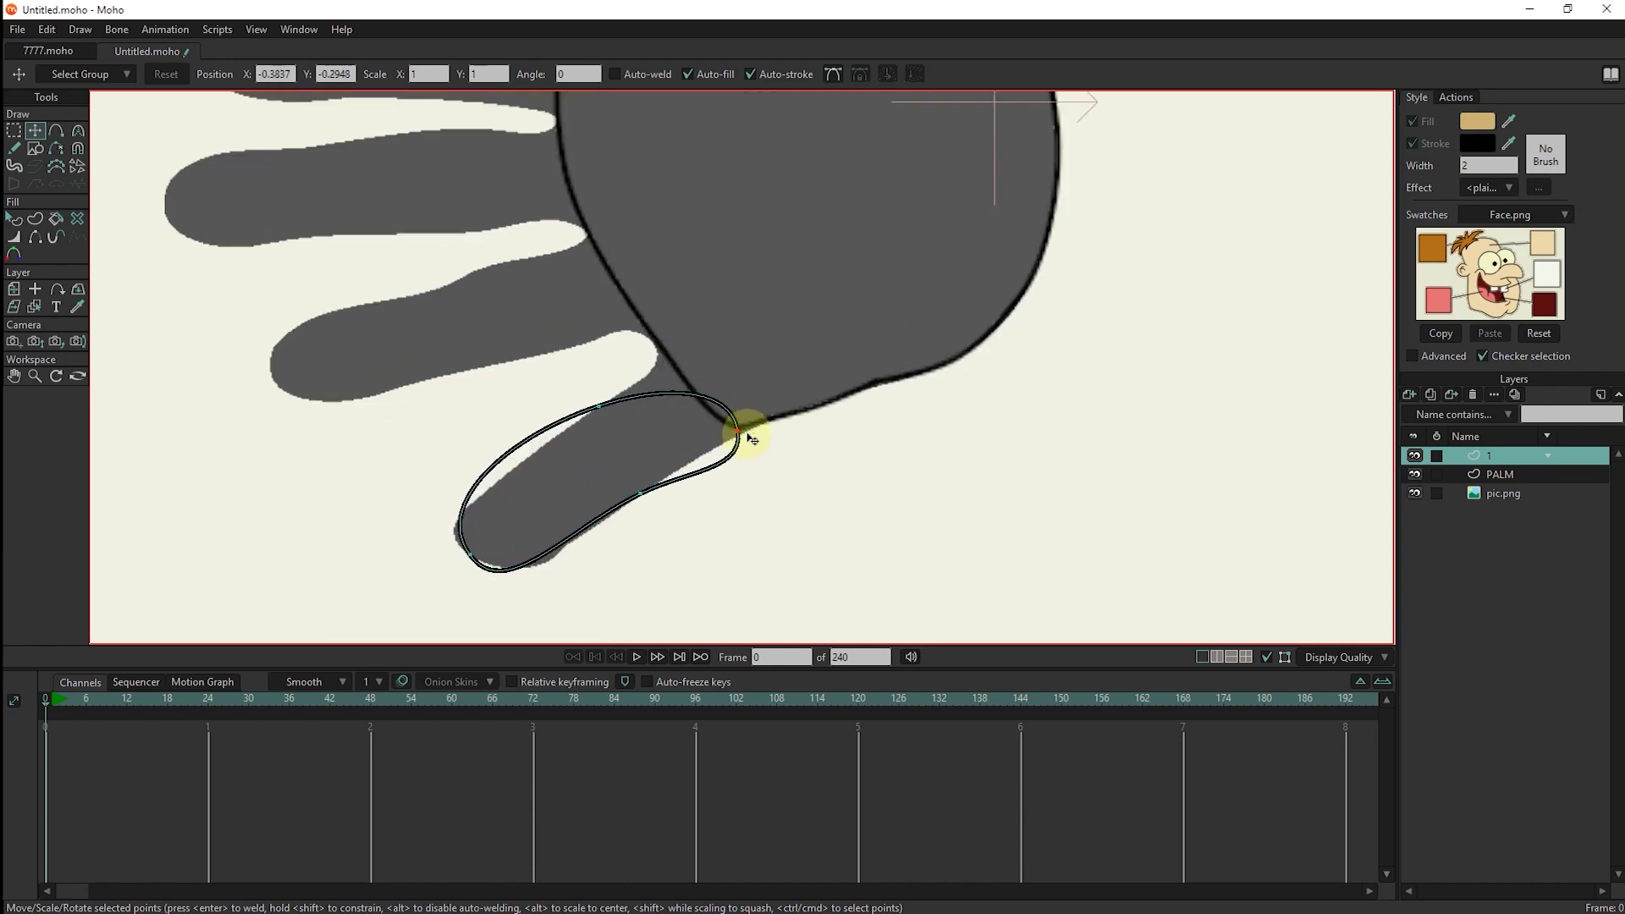
pyautogui.moveTo(654, 397); pyautogui.dragTo(669, 355)
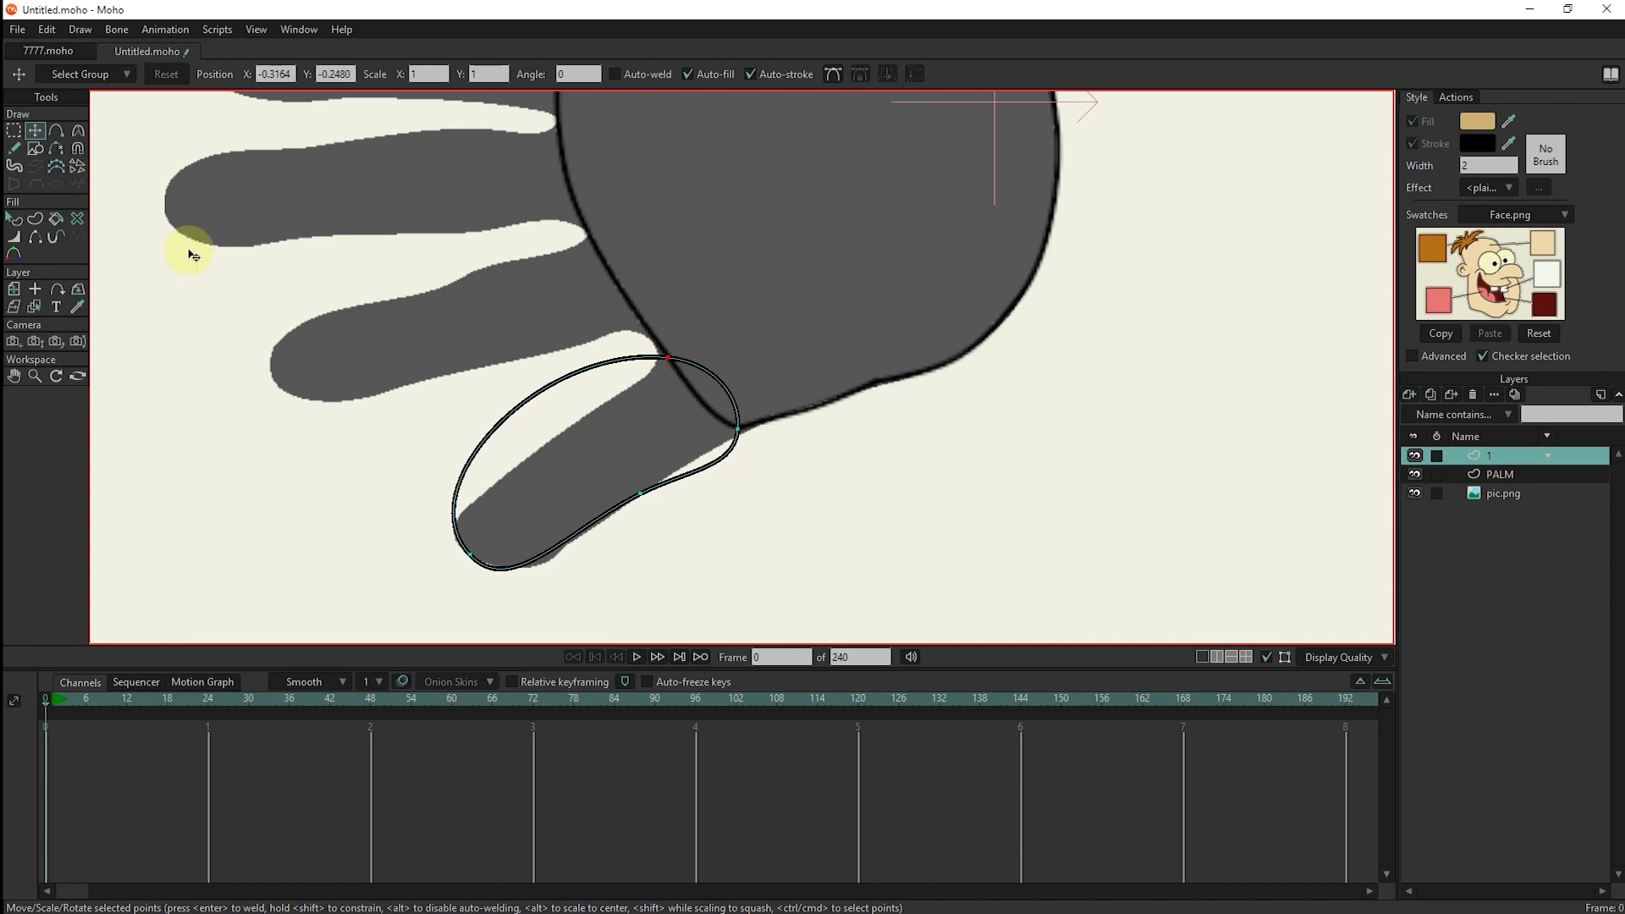
# Add a point and adjust curvature to fit the finger's sides and rounded tip.
pyautogui.click(55, 130)
pyautogui.click(35, 130)
pyautogui.moveTo(533, 398); pyautogui.dragTo(563, 427)
pyautogui.moveTo(641, 493); pyautogui.dragTo(634, 508)
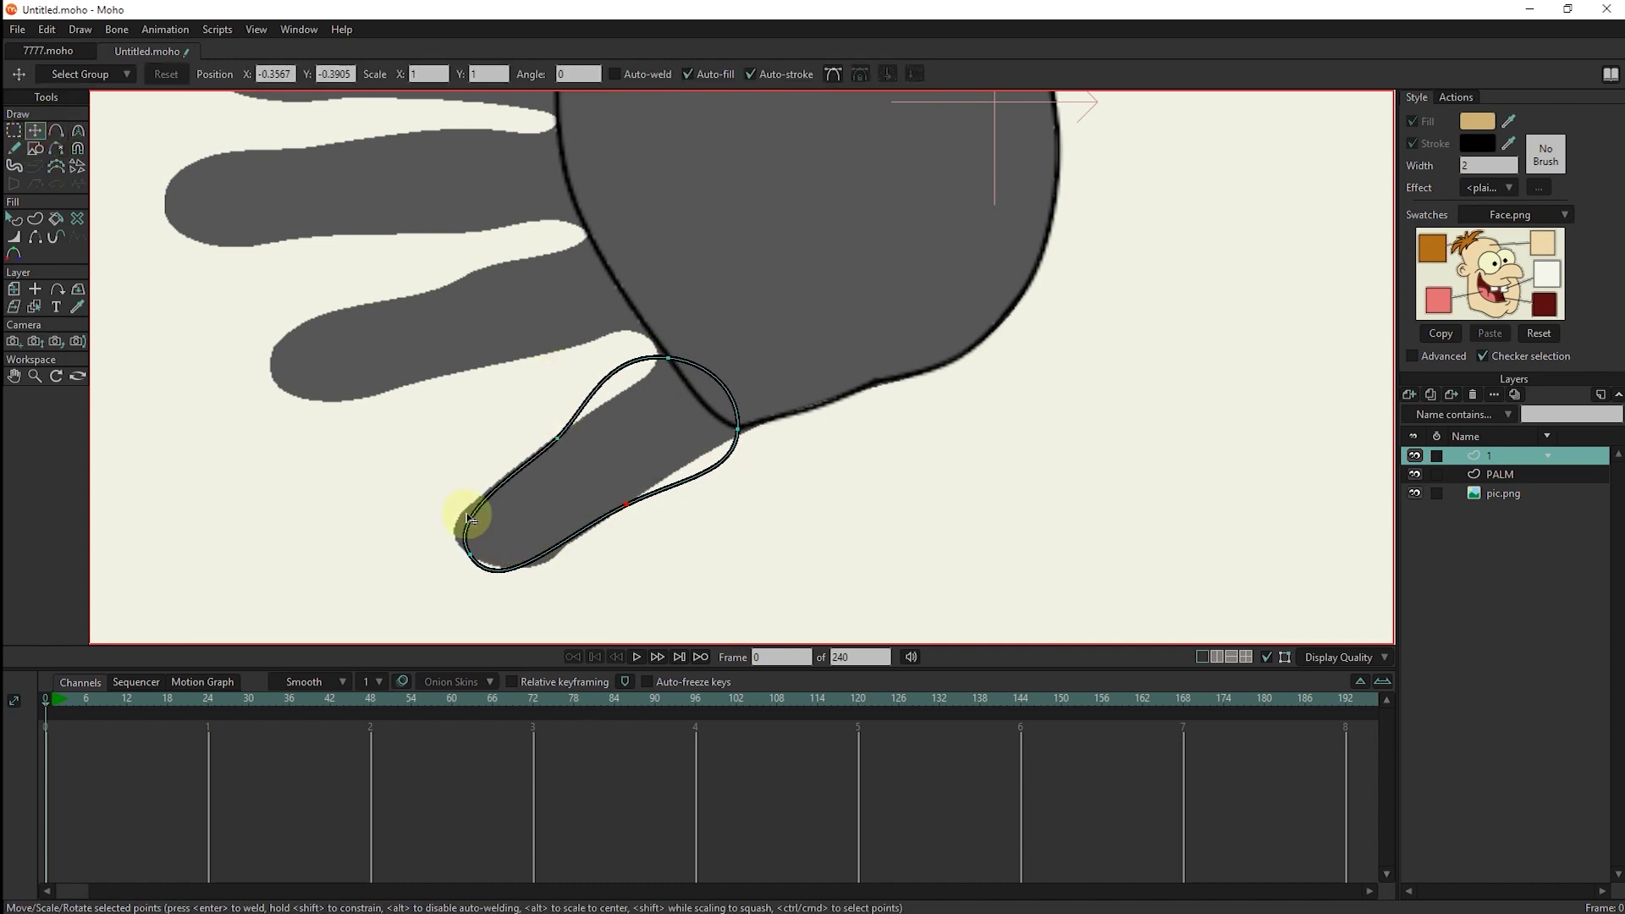
pyautogui.click(76, 132)
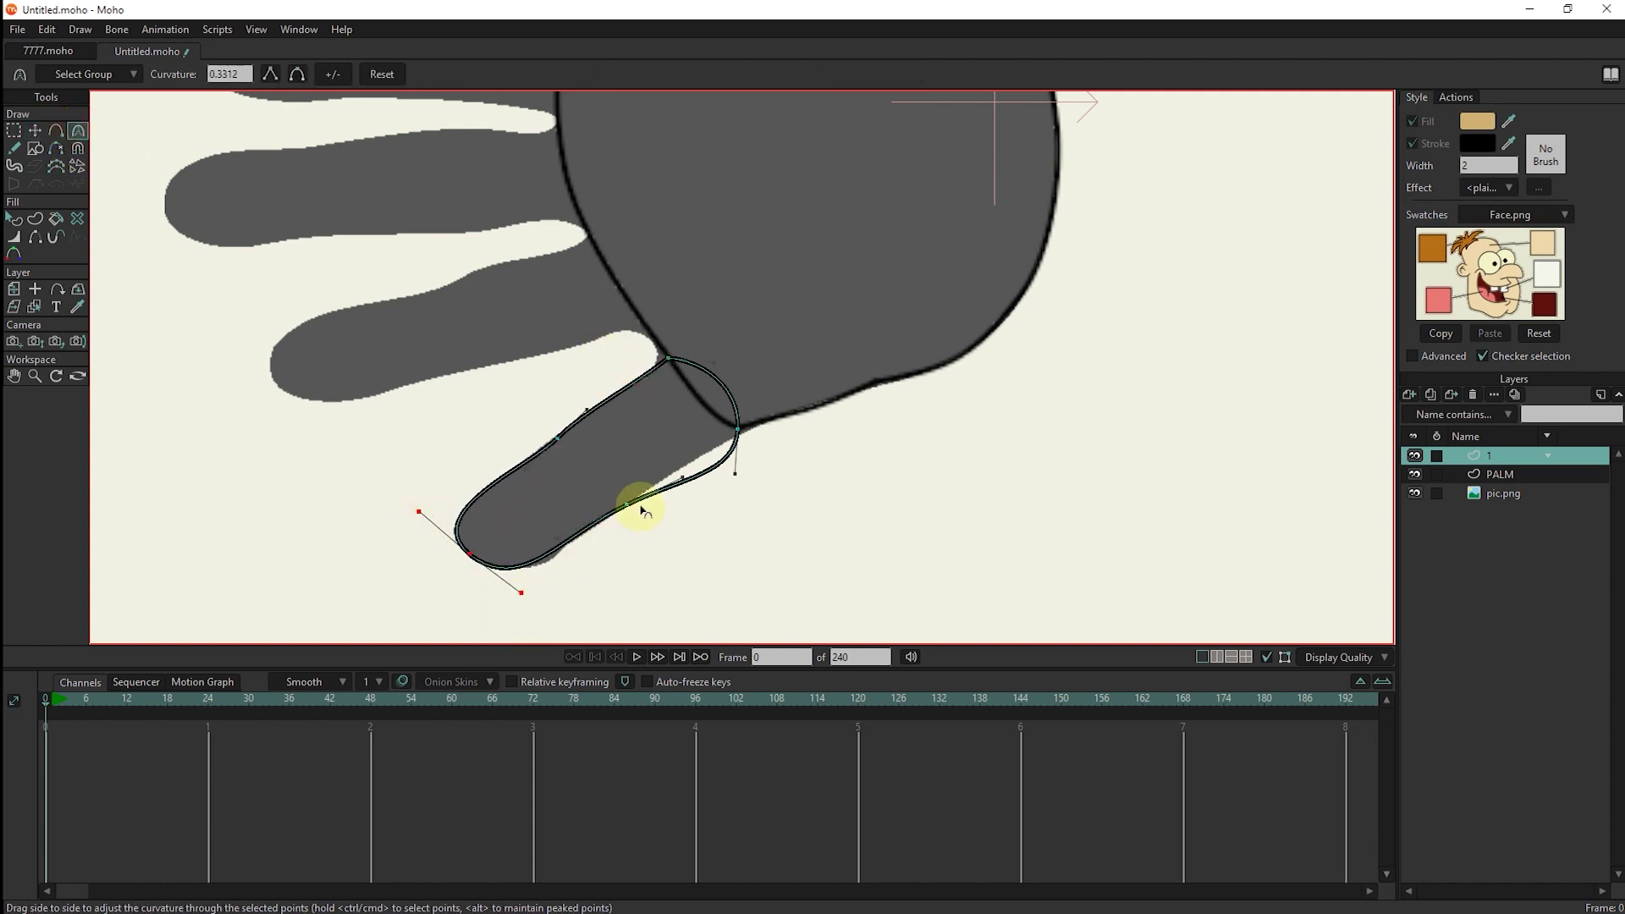
pyautogui.moveTo(633, 509); pyautogui.dragTo(547, 562)
pyautogui.moveTo(734, 479)
pyautogui.mouseDown()
pyautogui.moveTo(687, 487)
pyautogui.moveTo(602, 419)
pyautogui.mouseUp()
pyautogui.click(591, 420)
pyautogui.moveTo(761, 425); pyautogui.dragTo(708, 339)
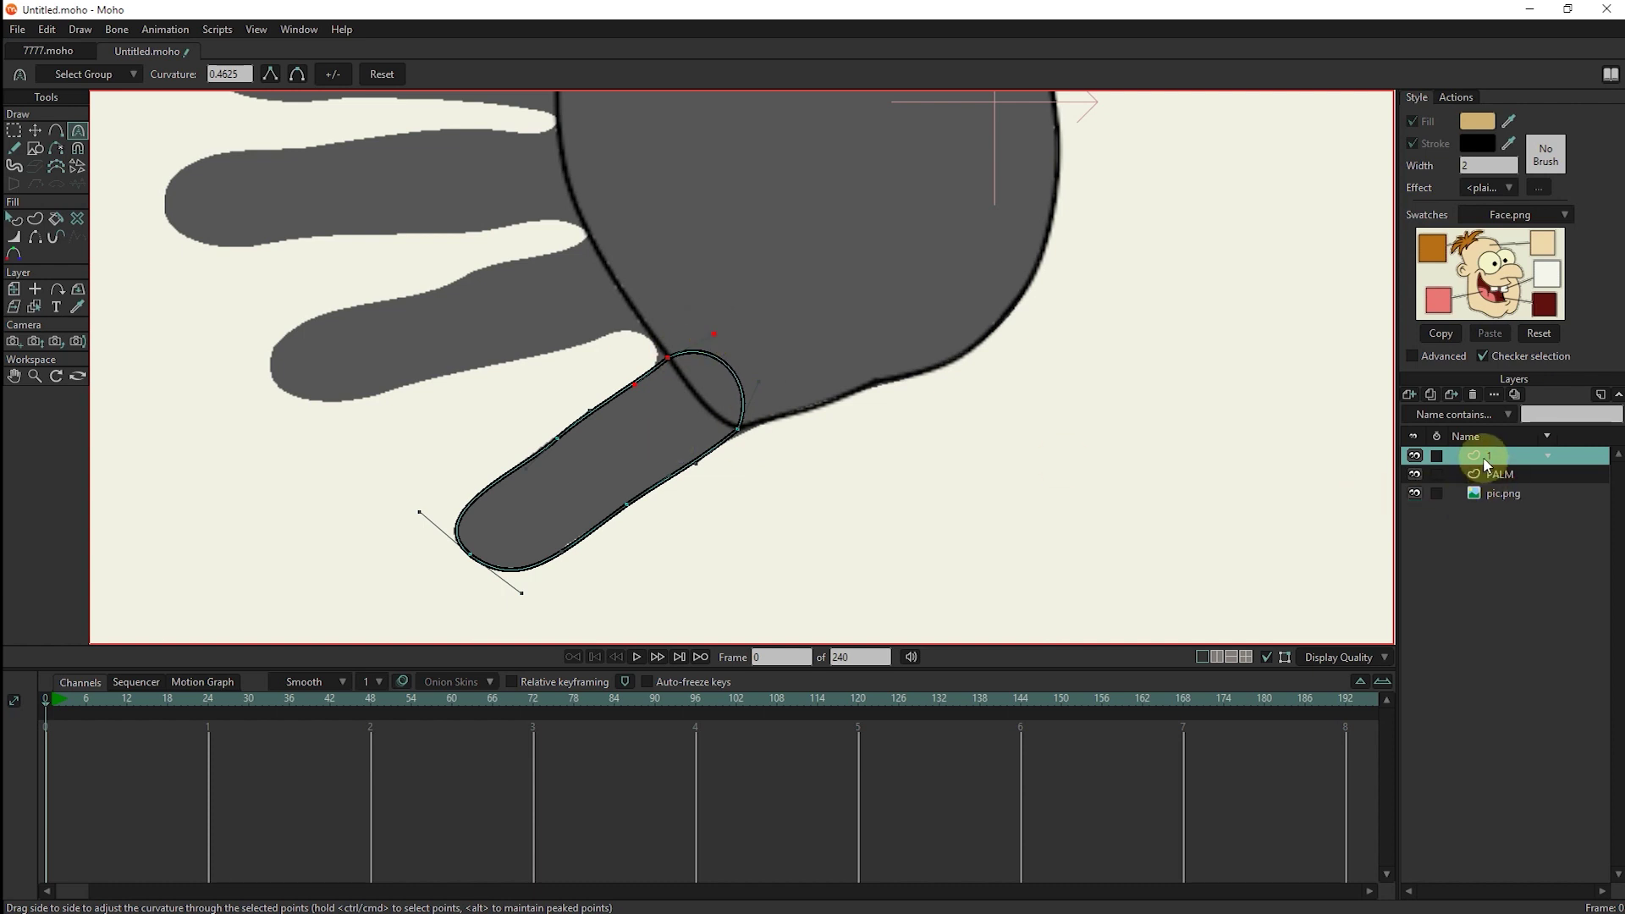
# Add layer 2 and move and rotate it over the next finger.
pyautogui.click(1429, 394)
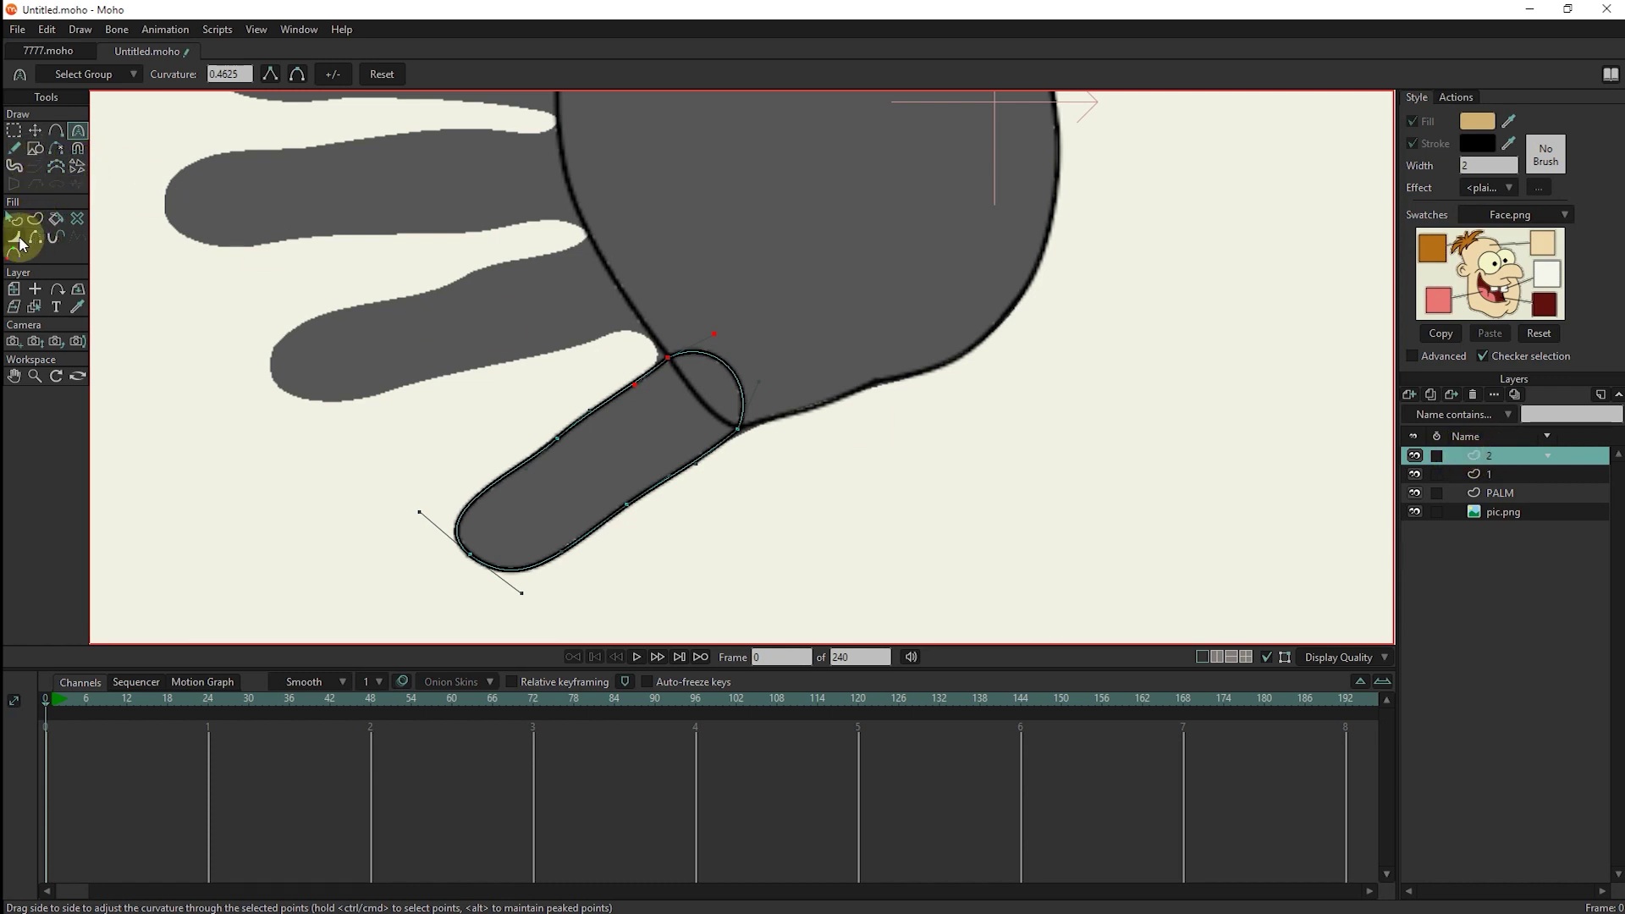
pyautogui.click(14, 288)
pyautogui.moveTo(623, 474); pyautogui.dragTo(514, 351)
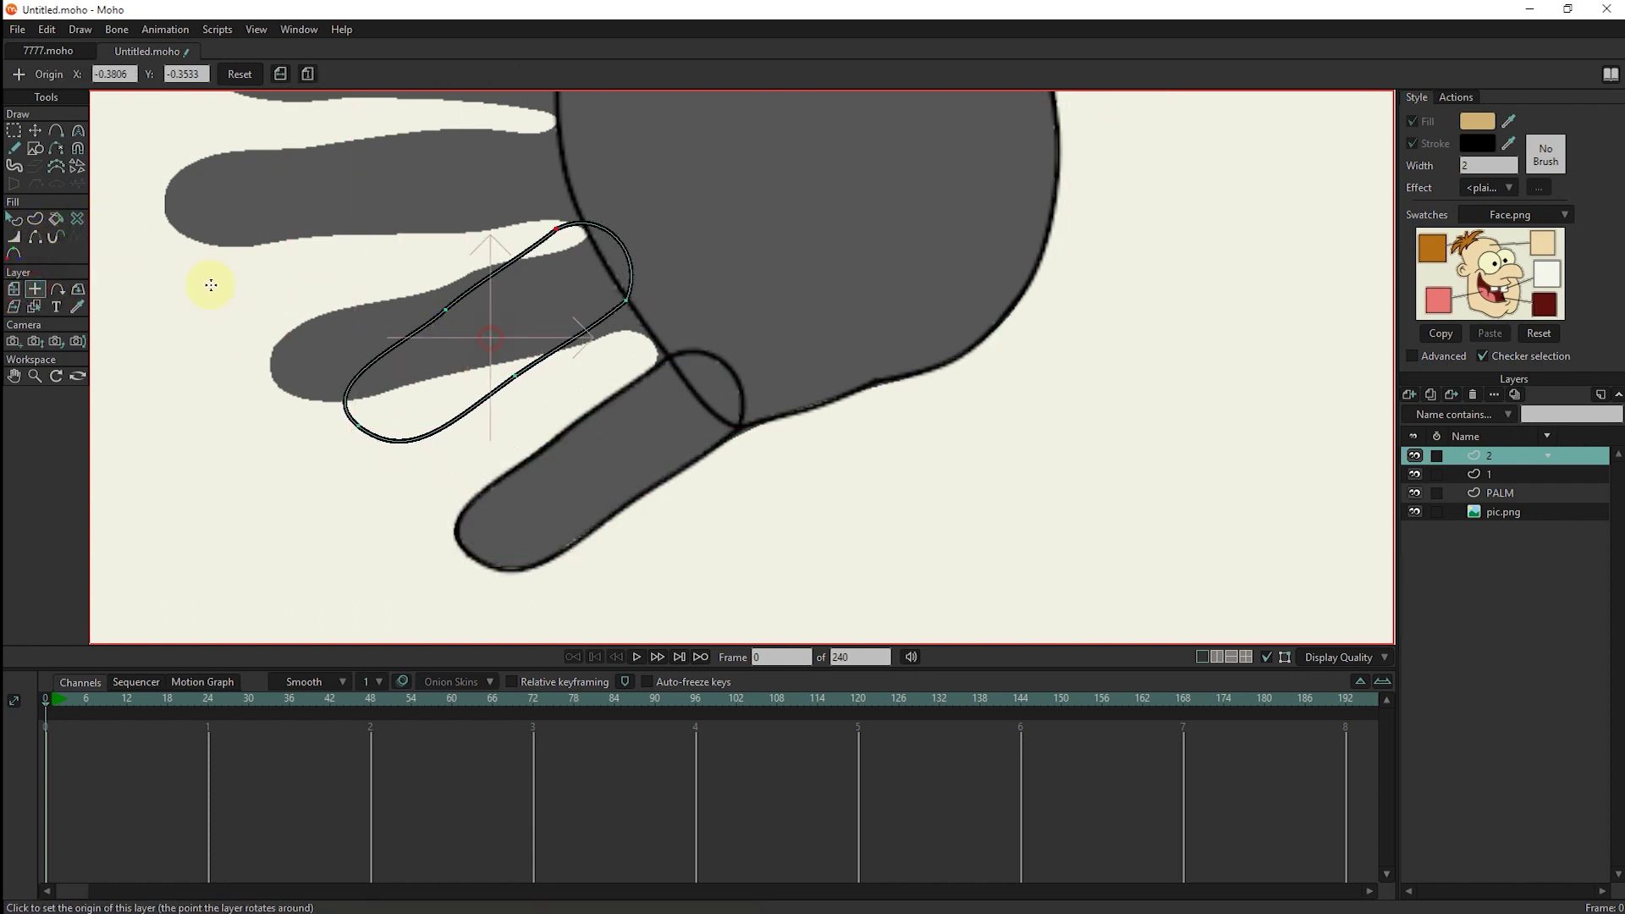
pyautogui.moveTo(656, 224)
pyautogui.mouseDown()
pyautogui.moveTo(665, 267)
pyautogui.moveTo(530, 313)
pyautogui.mouseUp()
# Drag the outline points to widen the shape to the reference finger.
pyautogui.press('t')
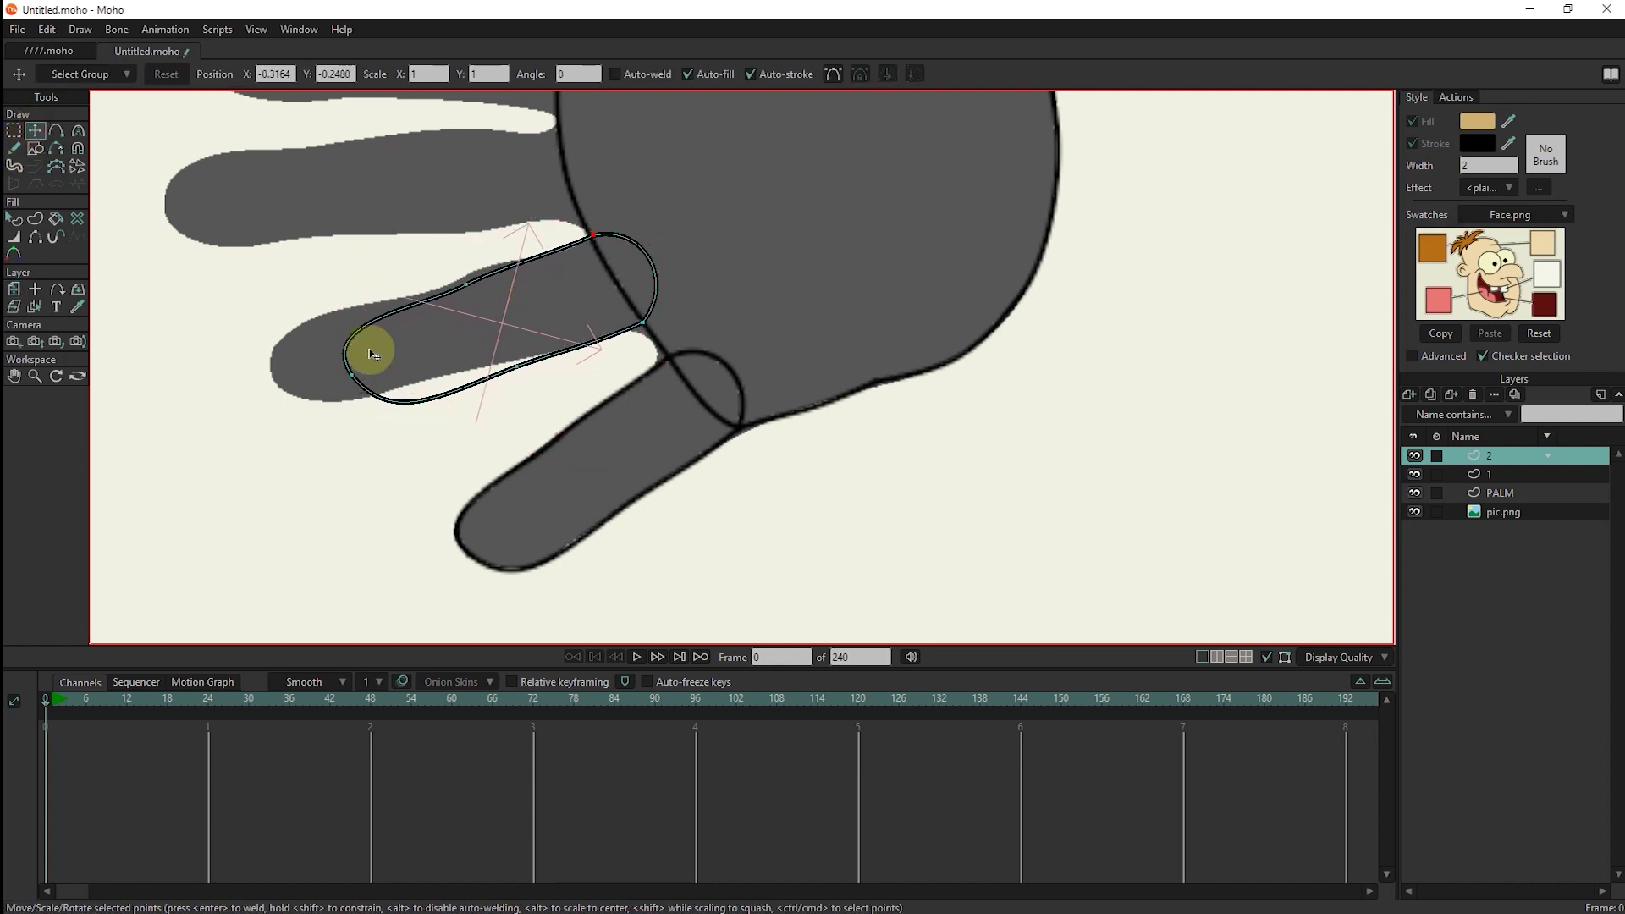
pyautogui.moveTo(366, 352); pyautogui.dragTo(283, 363)
pyautogui.moveTo(465, 291); pyautogui.dragTo(433, 292)
pyautogui.moveTo(599, 362); pyautogui.dragTo(465, 363)
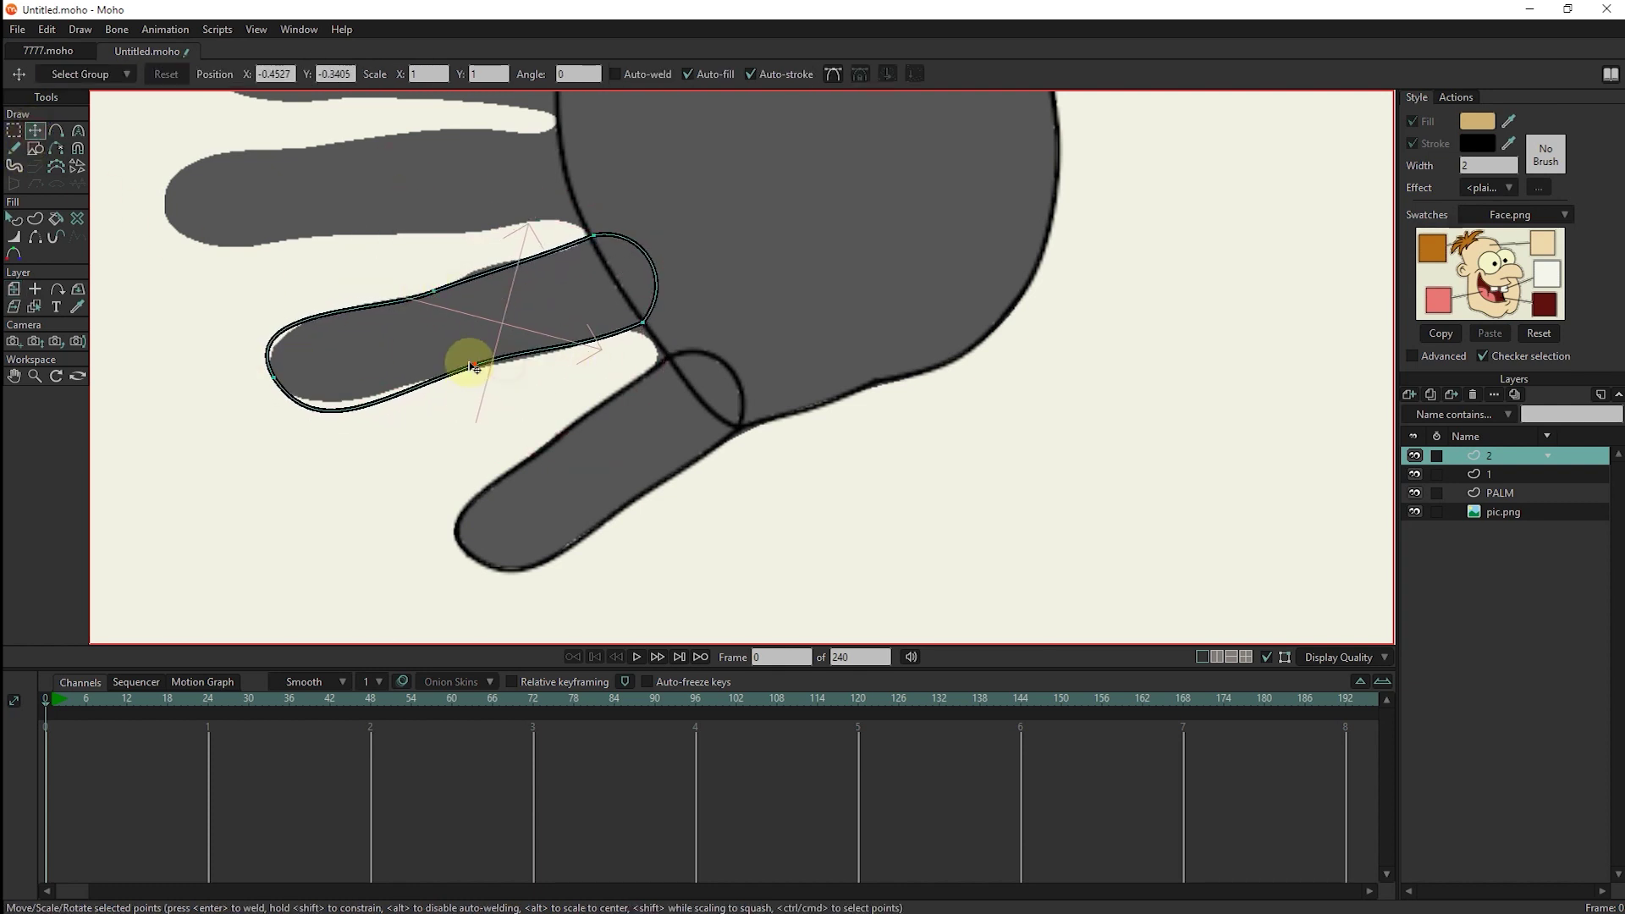
# Tighten the fingertip curve, flatten the top edge, and reshape the rounded tip.
pyautogui.click(77, 129)
pyautogui.moveTo(349, 448); pyautogui.dragTo(503, 381)
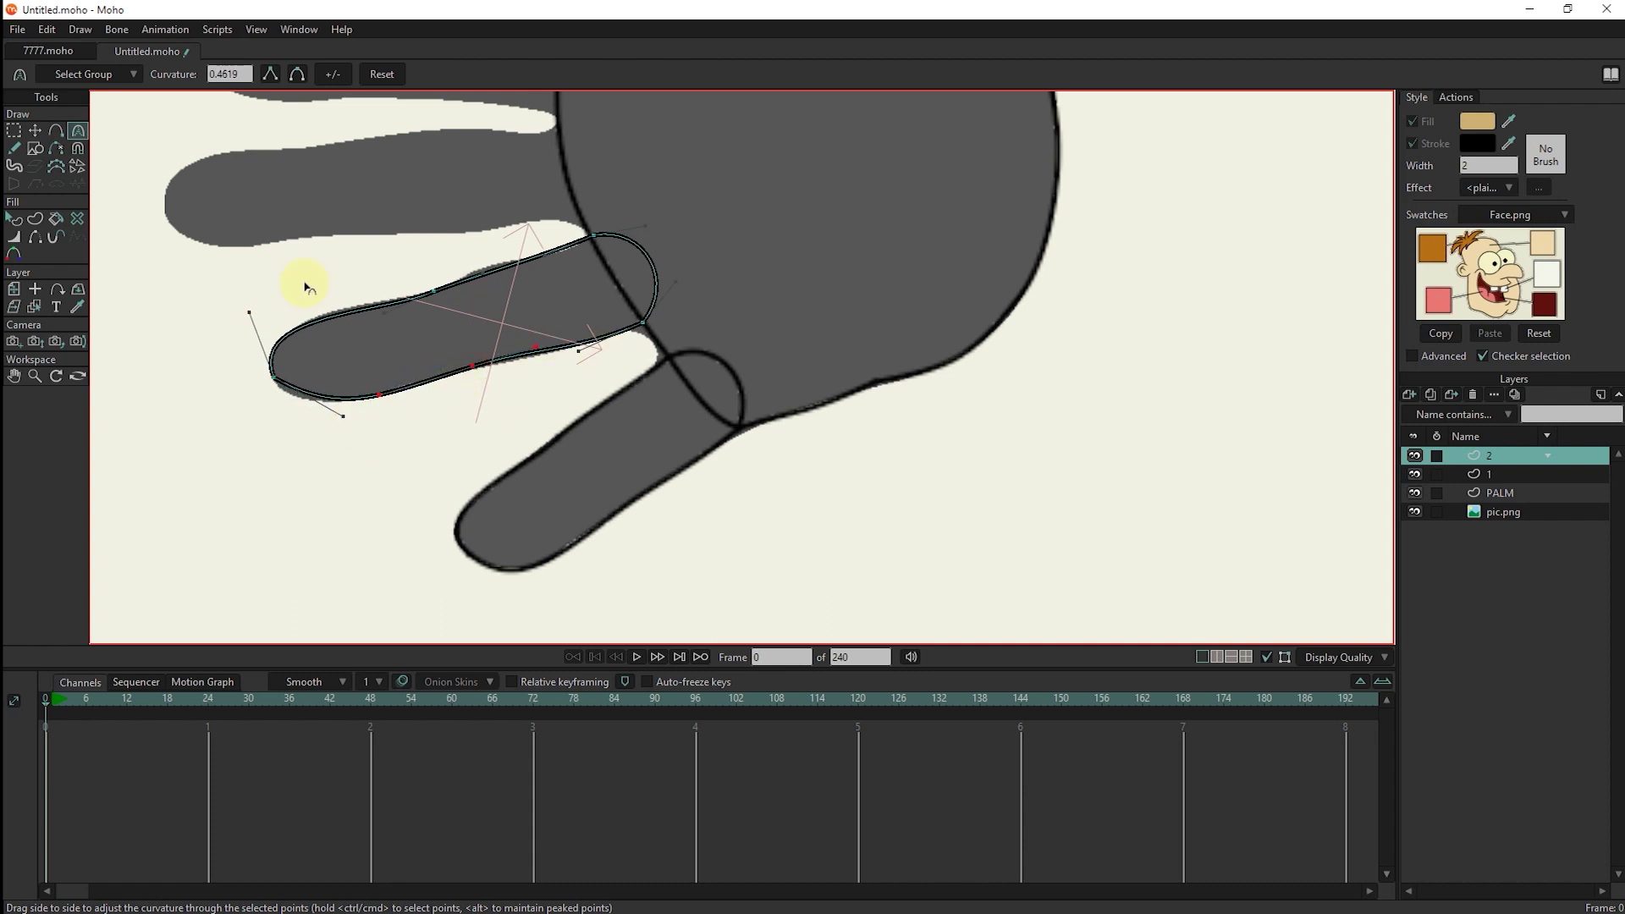
pyautogui.moveTo(539, 276); pyautogui.dragTo(495, 281)
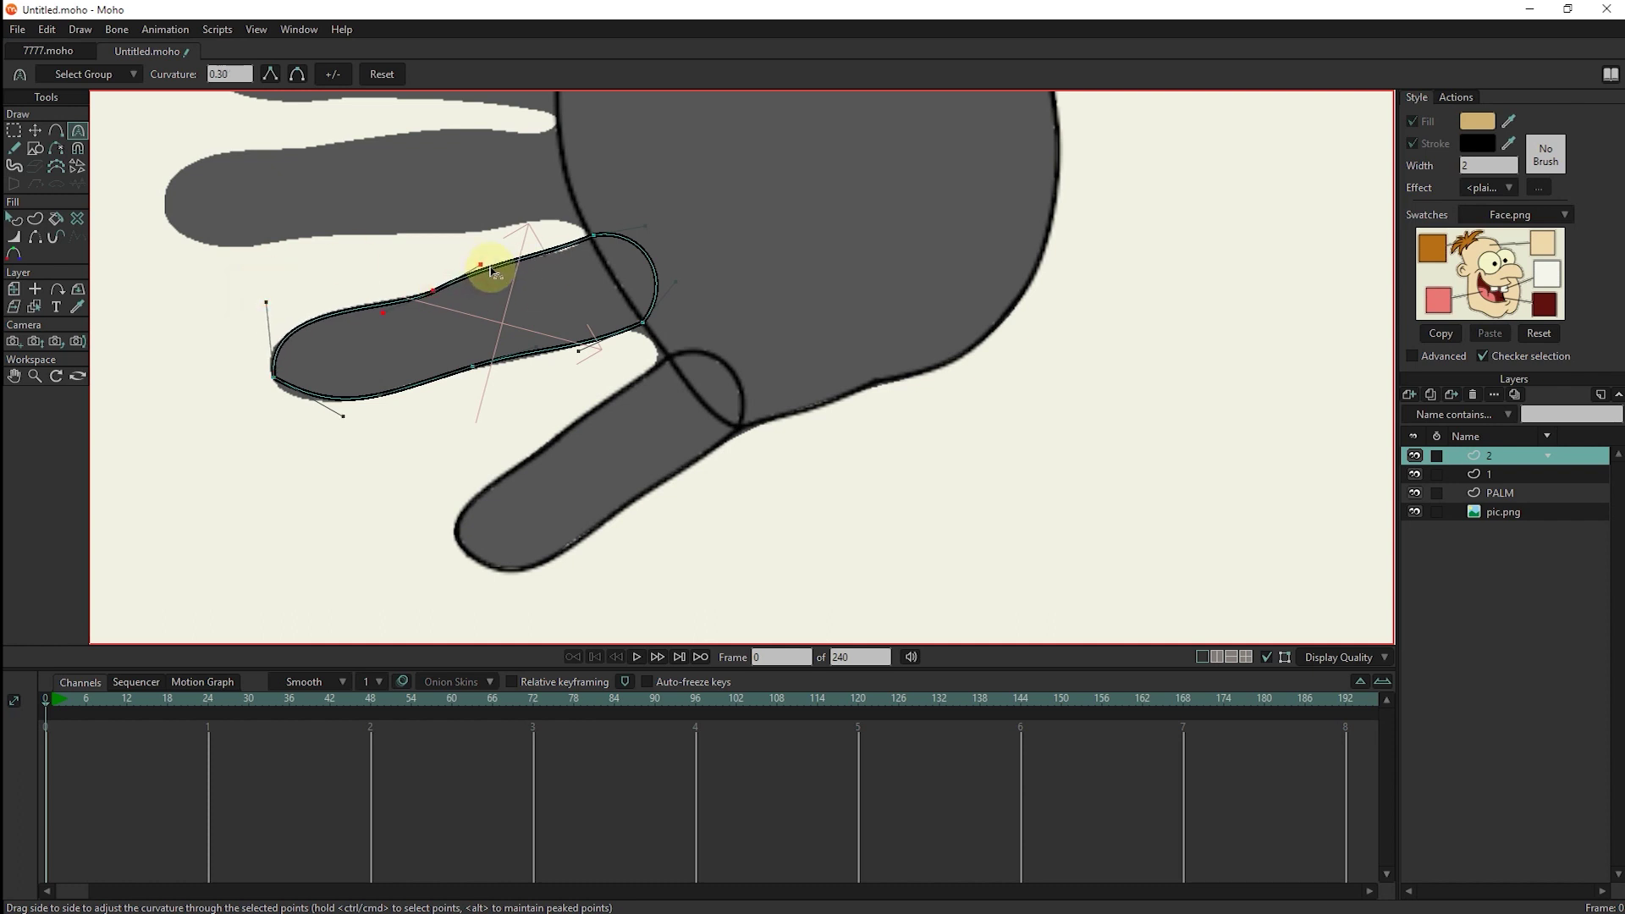
pyautogui.click(304, 344)
pyautogui.click(56, 131)
pyautogui.click(288, 341)
pyautogui.click(34, 131)
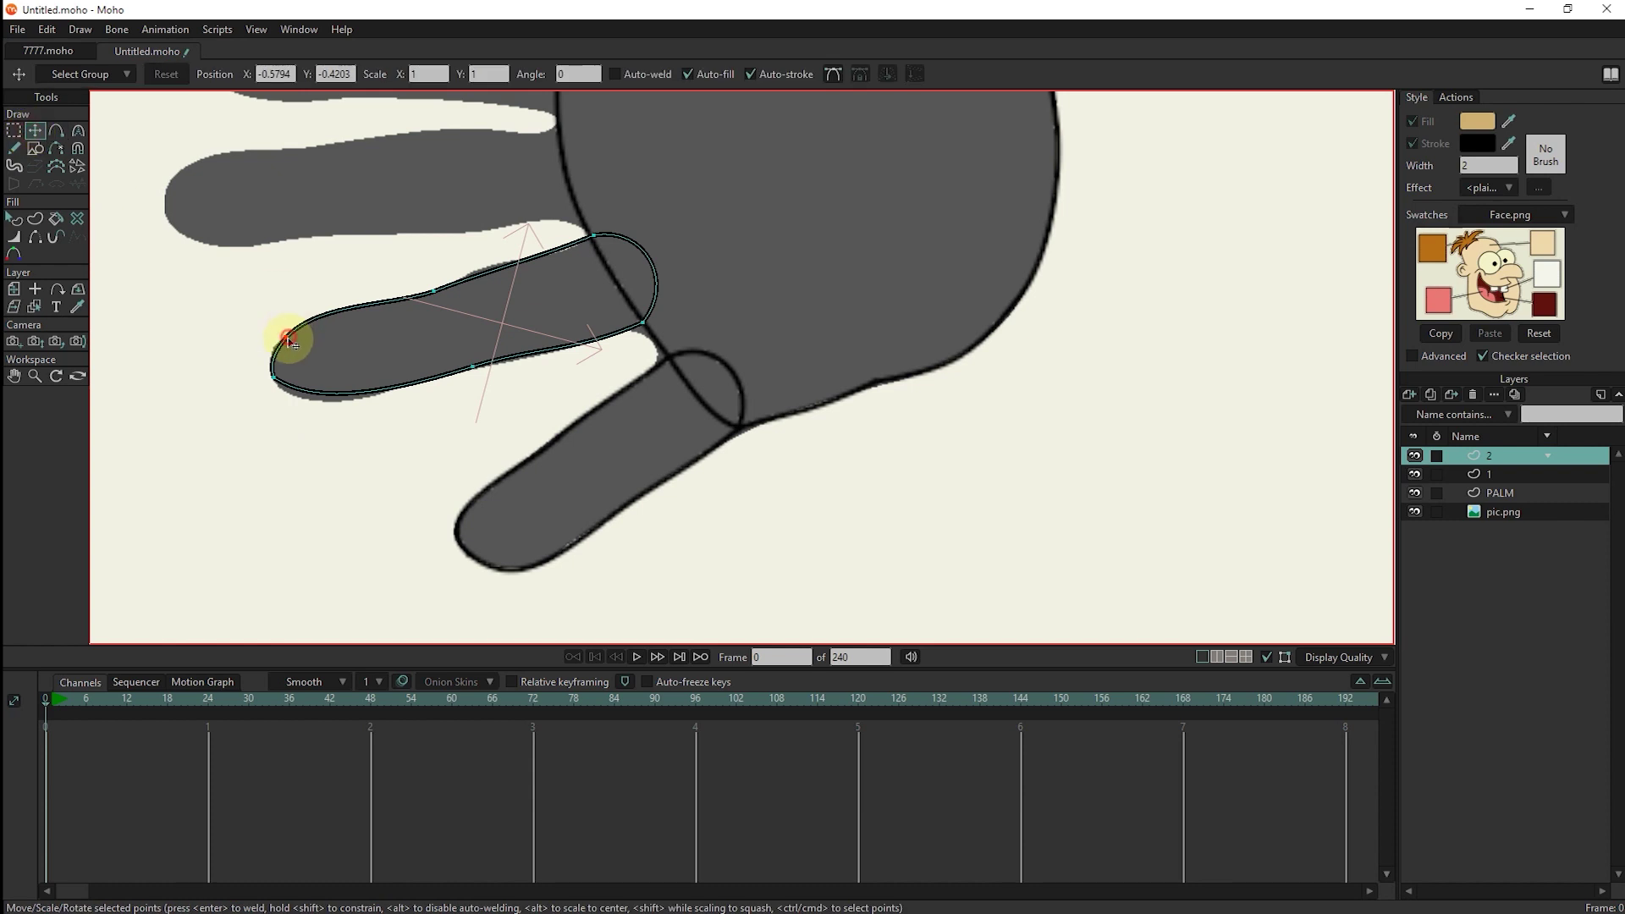
pyautogui.moveTo(280, 366)
pyautogui.mouseDown()
pyautogui.moveTo(283, 382)
pyautogui.moveTo(279, 339)
pyautogui.mouseUp()
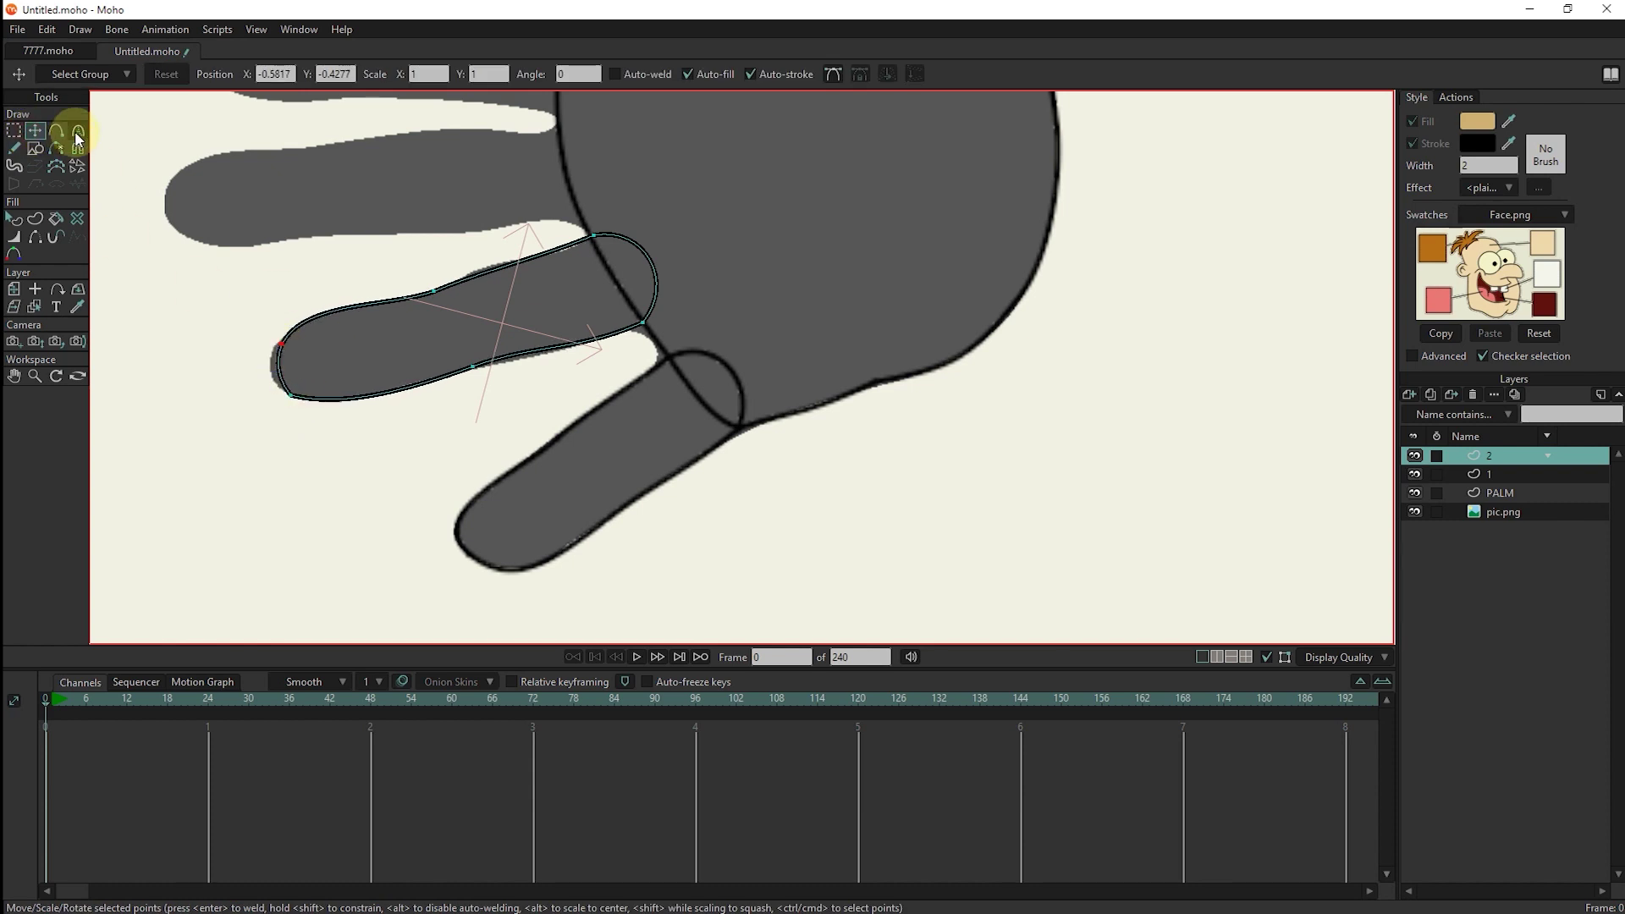
pyautogui.click(78, 132)
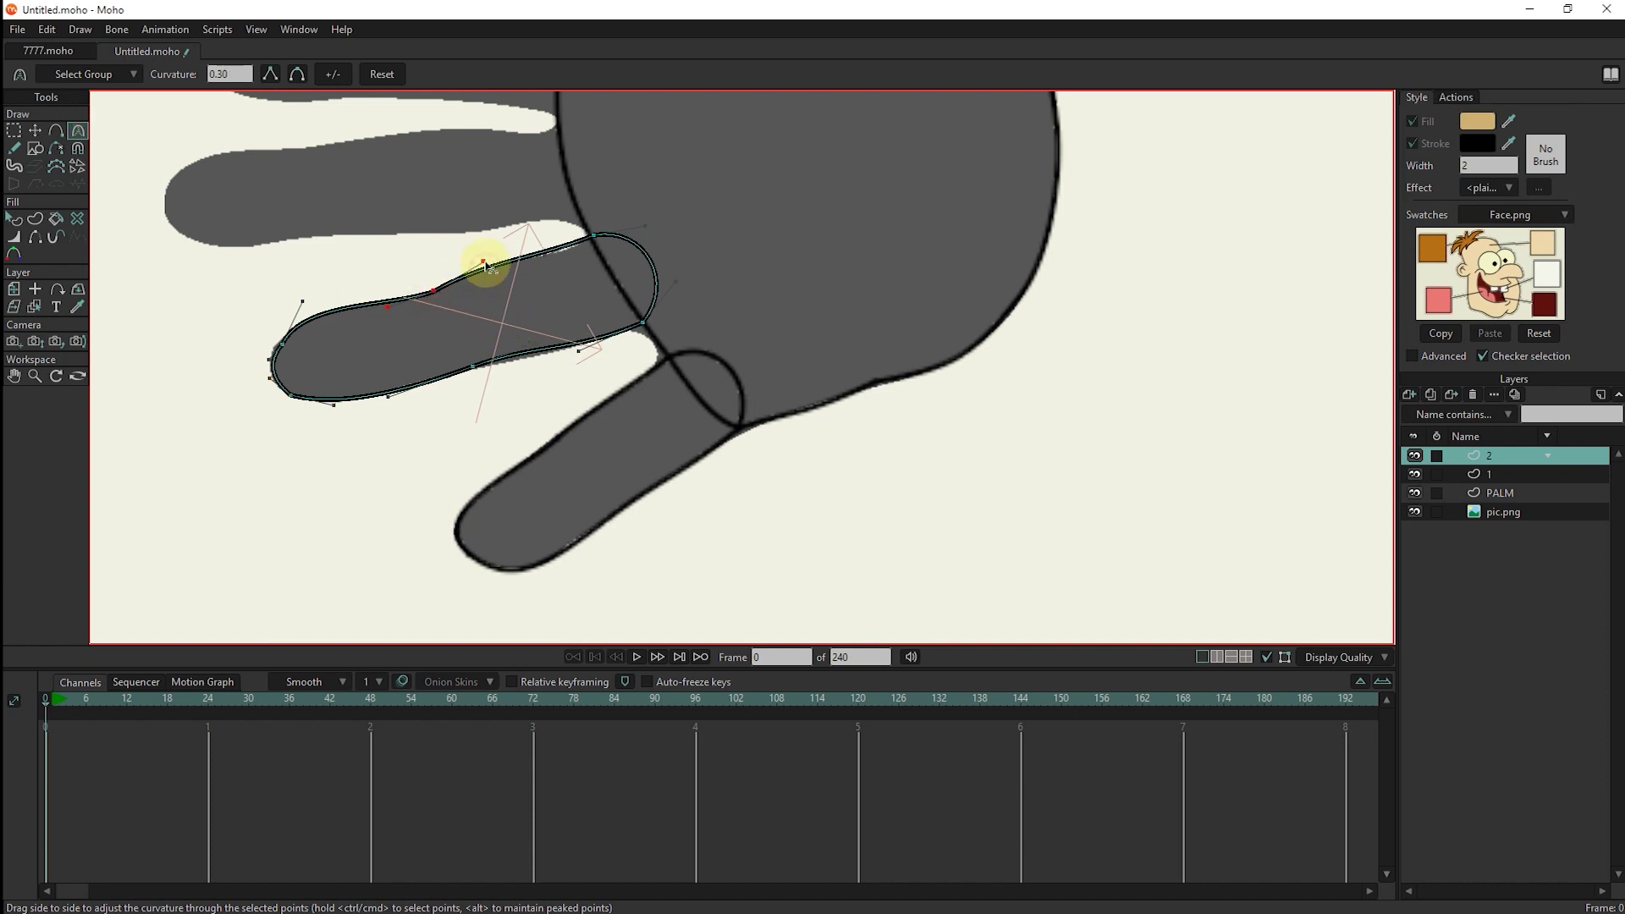
pyautogui.moveTo(486, 267)
pyautogui.mouseDown()
pyautogui.moveTo(598, 247)
pyautogui.moveTo(544, 263)
pyautogui.mouseUp()
pyautogui.scroll(2, 471, 308)
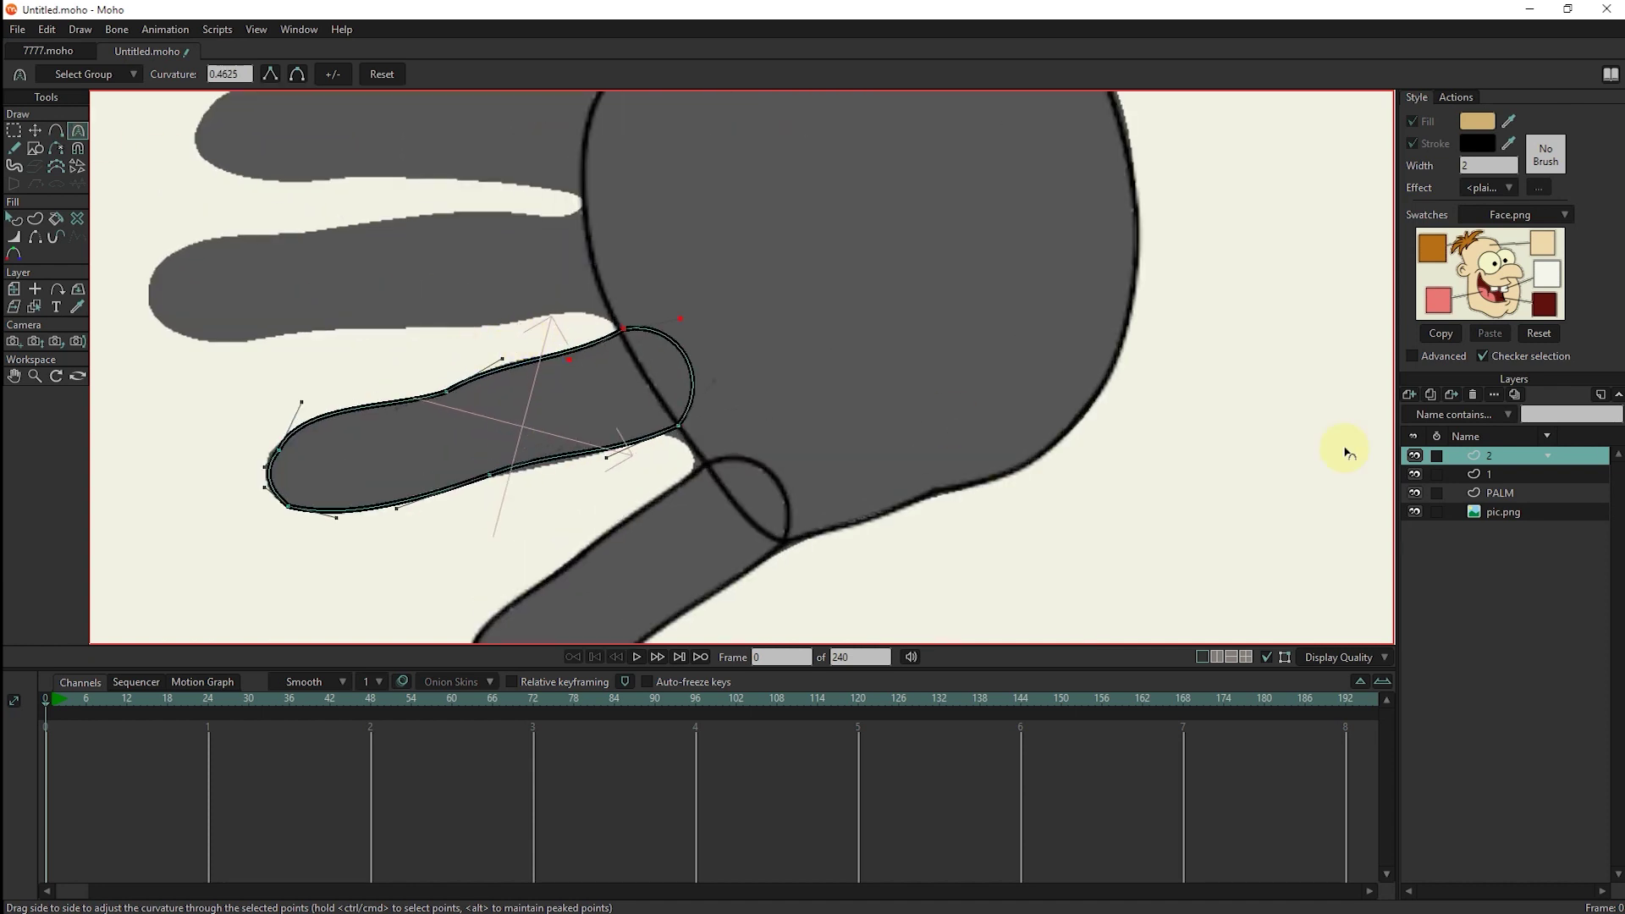
# Duplicate the finger layer as 3 and move and rotate it onto the next finger.
pyautogui.click(1431, 394)
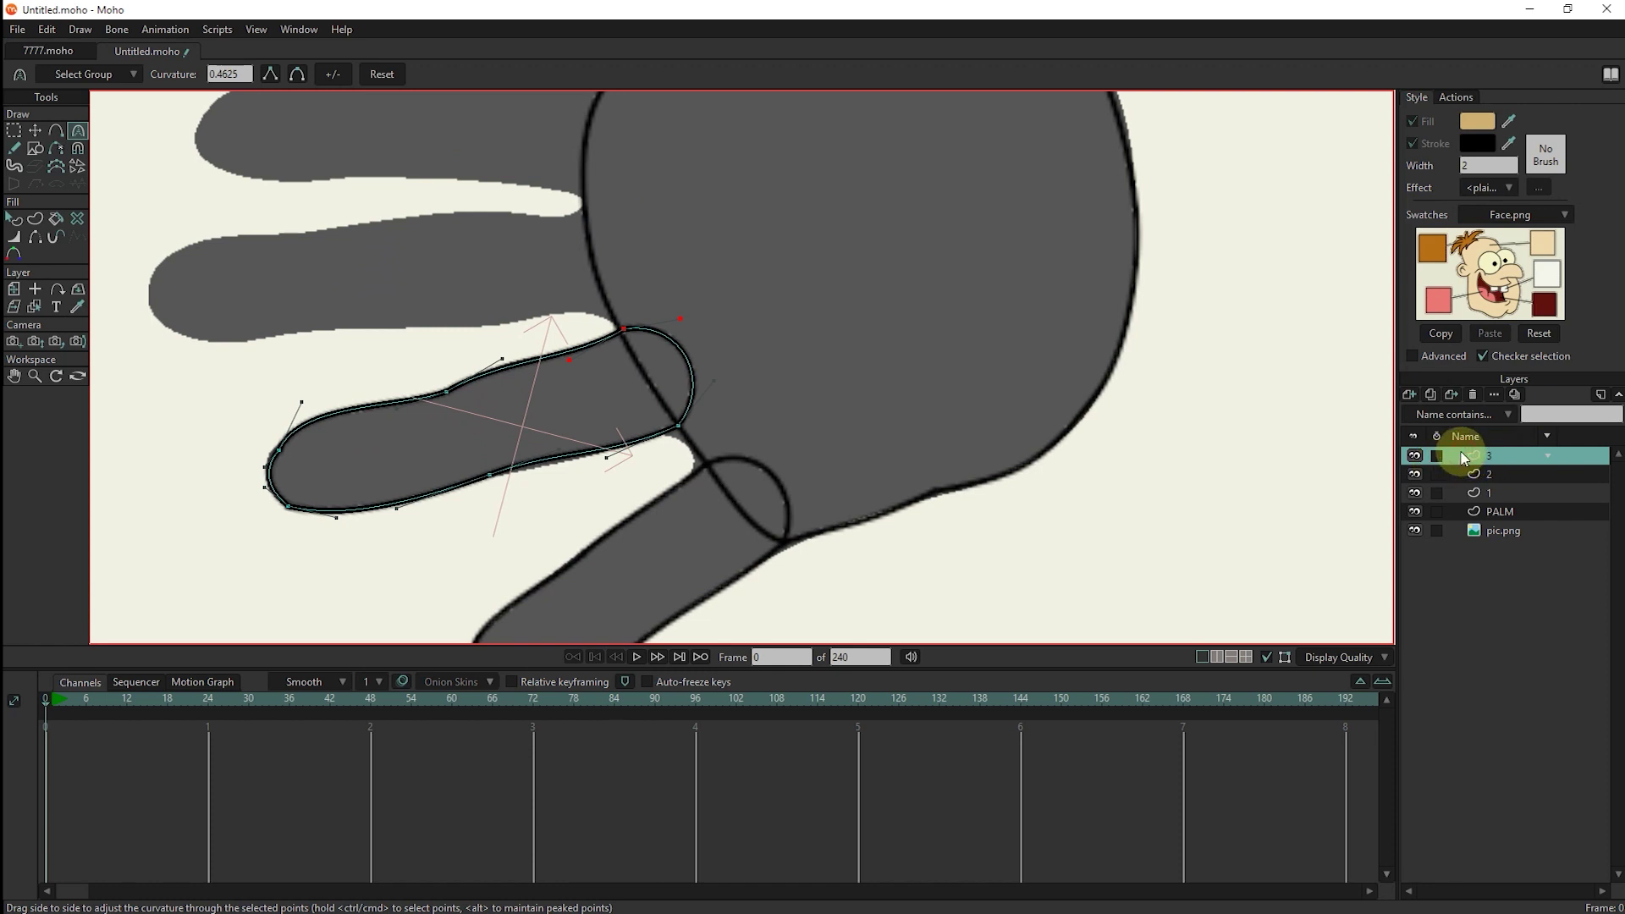
pyautogui.click(14, 288)
pyautogui.moveTo(466, 442); pyautogui.dragTo(564, 267)
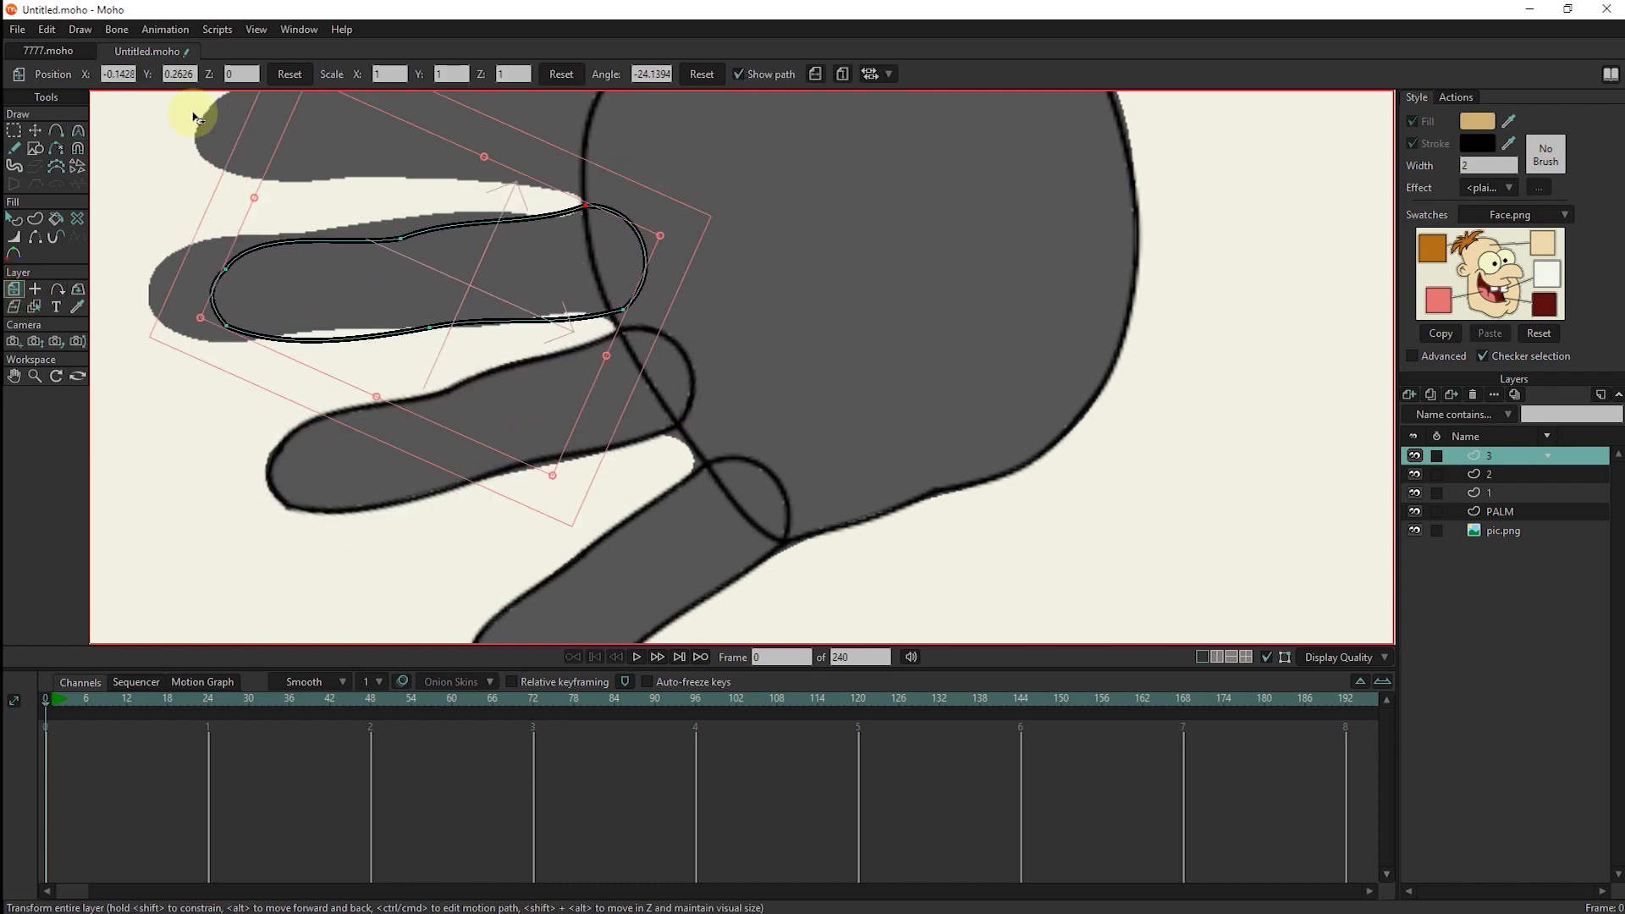
# Move the outline's top, bottom and tip points to match the reference finger.
pyautogui.click(35, 130)
pyautogui.moveTo(617, 315); pyautogui.dragTo(610, 314)
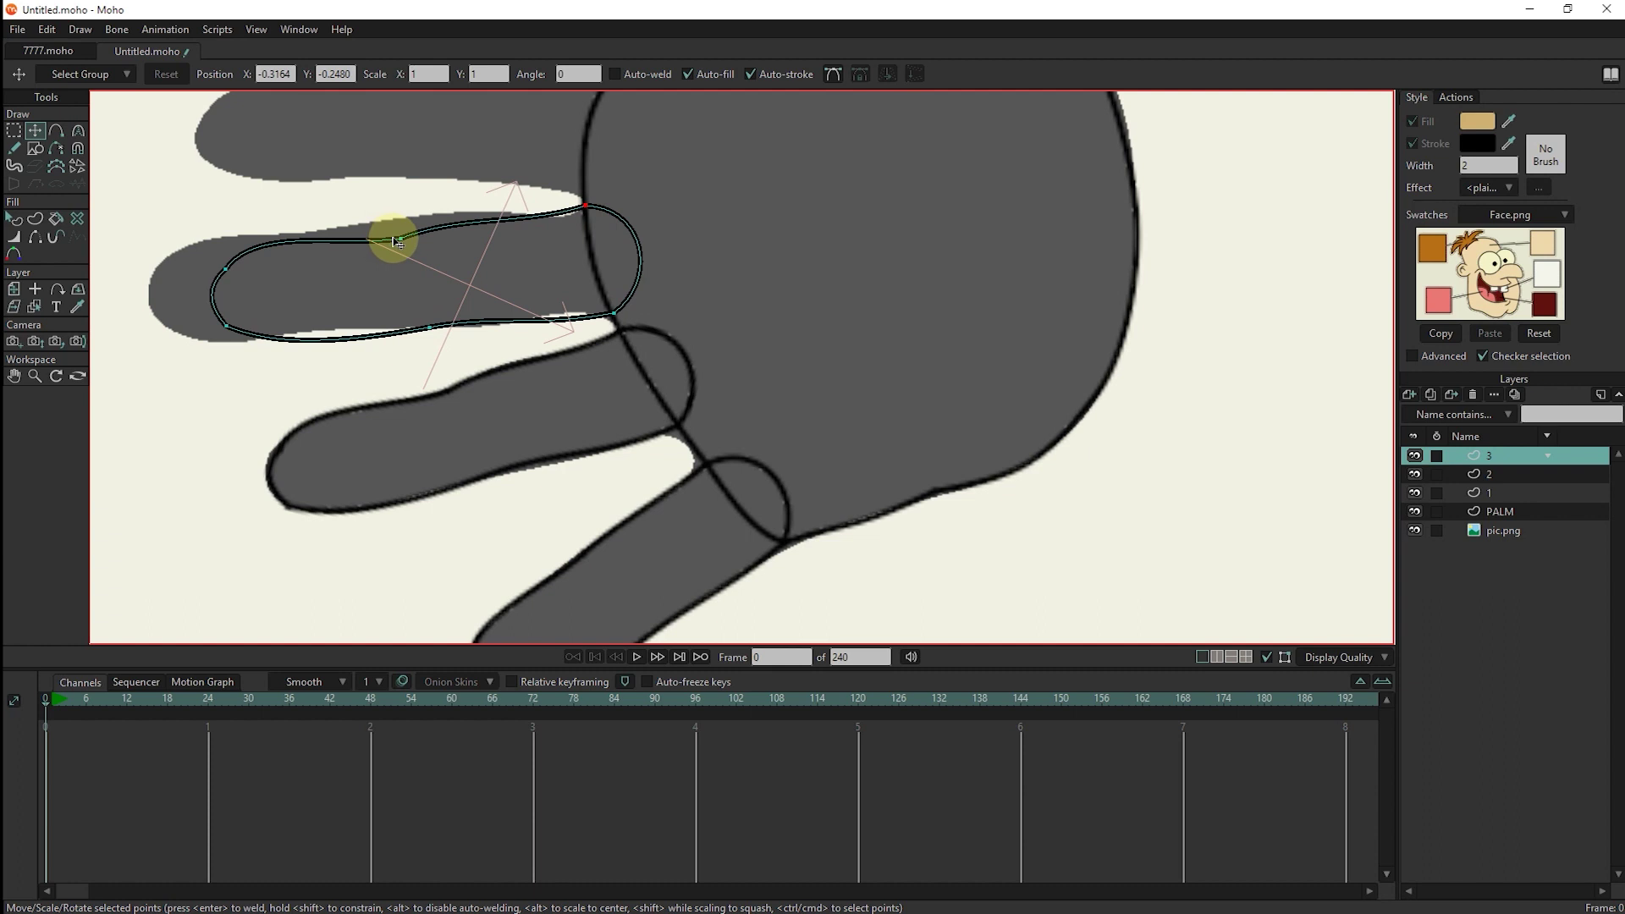
pyautogui.moveTo(388, 236); pyautogui.dragTo(373, 218)
pyautogui.moveTo(429, 325); pyautogui.dragTo(408, 327)
pyautogui.moveTo(384, 224); pyautogui.dragTo(391, 217)
pyautogui.moveTo(409, 326); pyautogui.dragTo(402, 328)
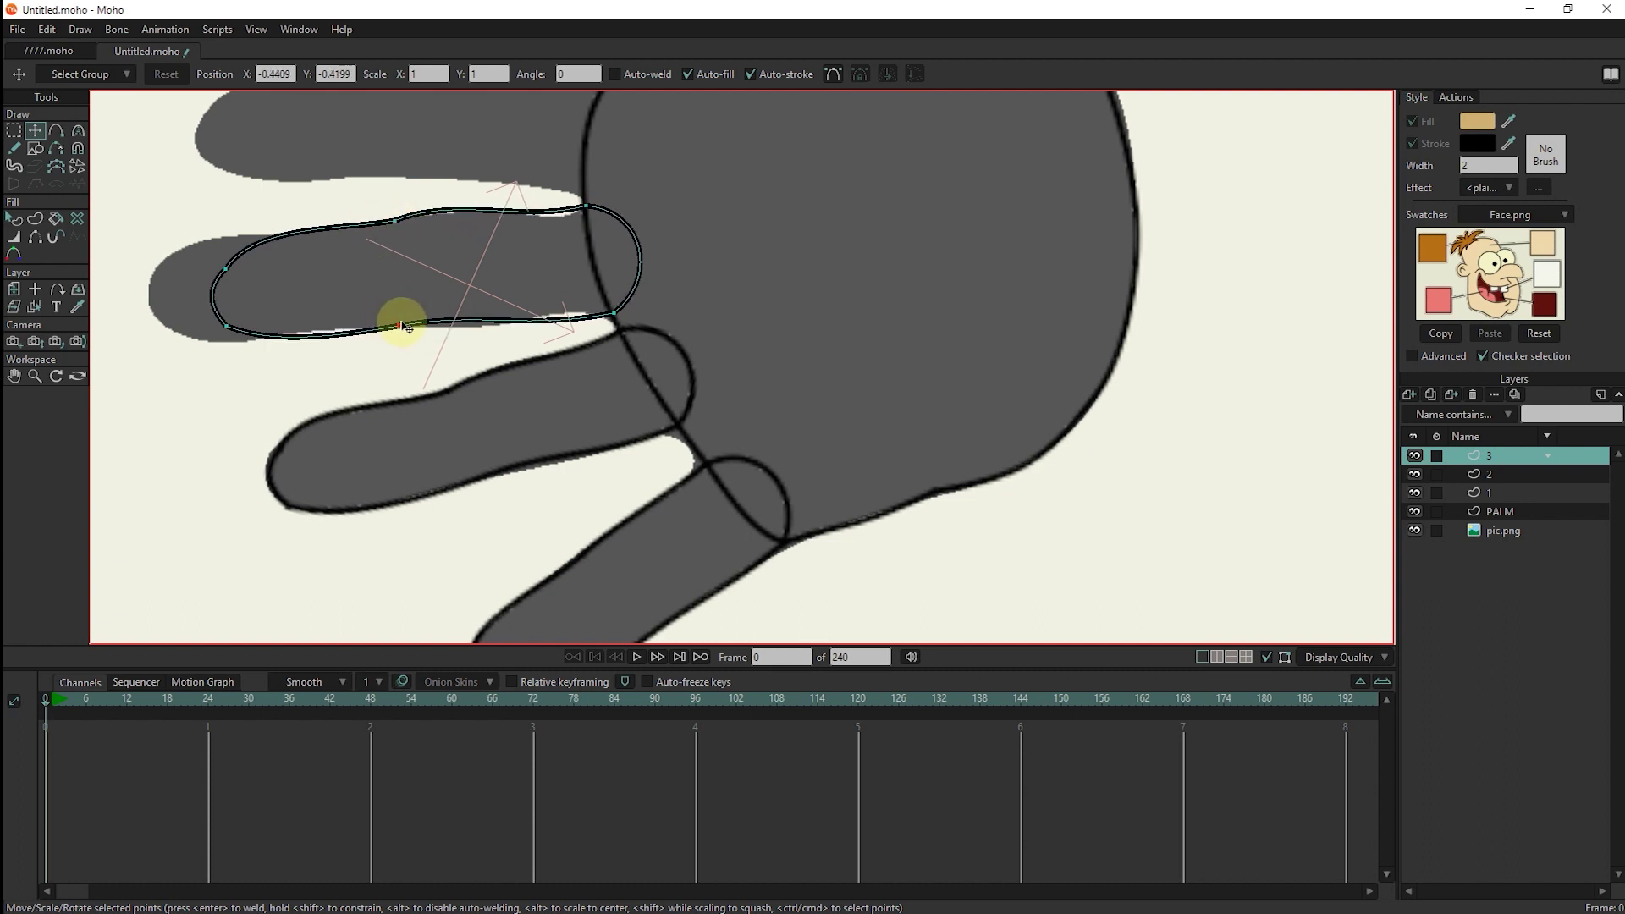
pyautogui.moveTo(225, 269); pyautogui.dragTo(165, 262)
pyautogui.moveTo(225, 326)
pyautogui.mouseDown()
pyautogui.moveTo(179, 341)
pyautogui.moveTo(170, 326)
pyautogui.mouseUp()
pyautogui.moveTo(169, 263); pyautogui.dragTo(166, 264)
# Sharpen the curvature at the finger's base.
pyautogui.click(78, 130)
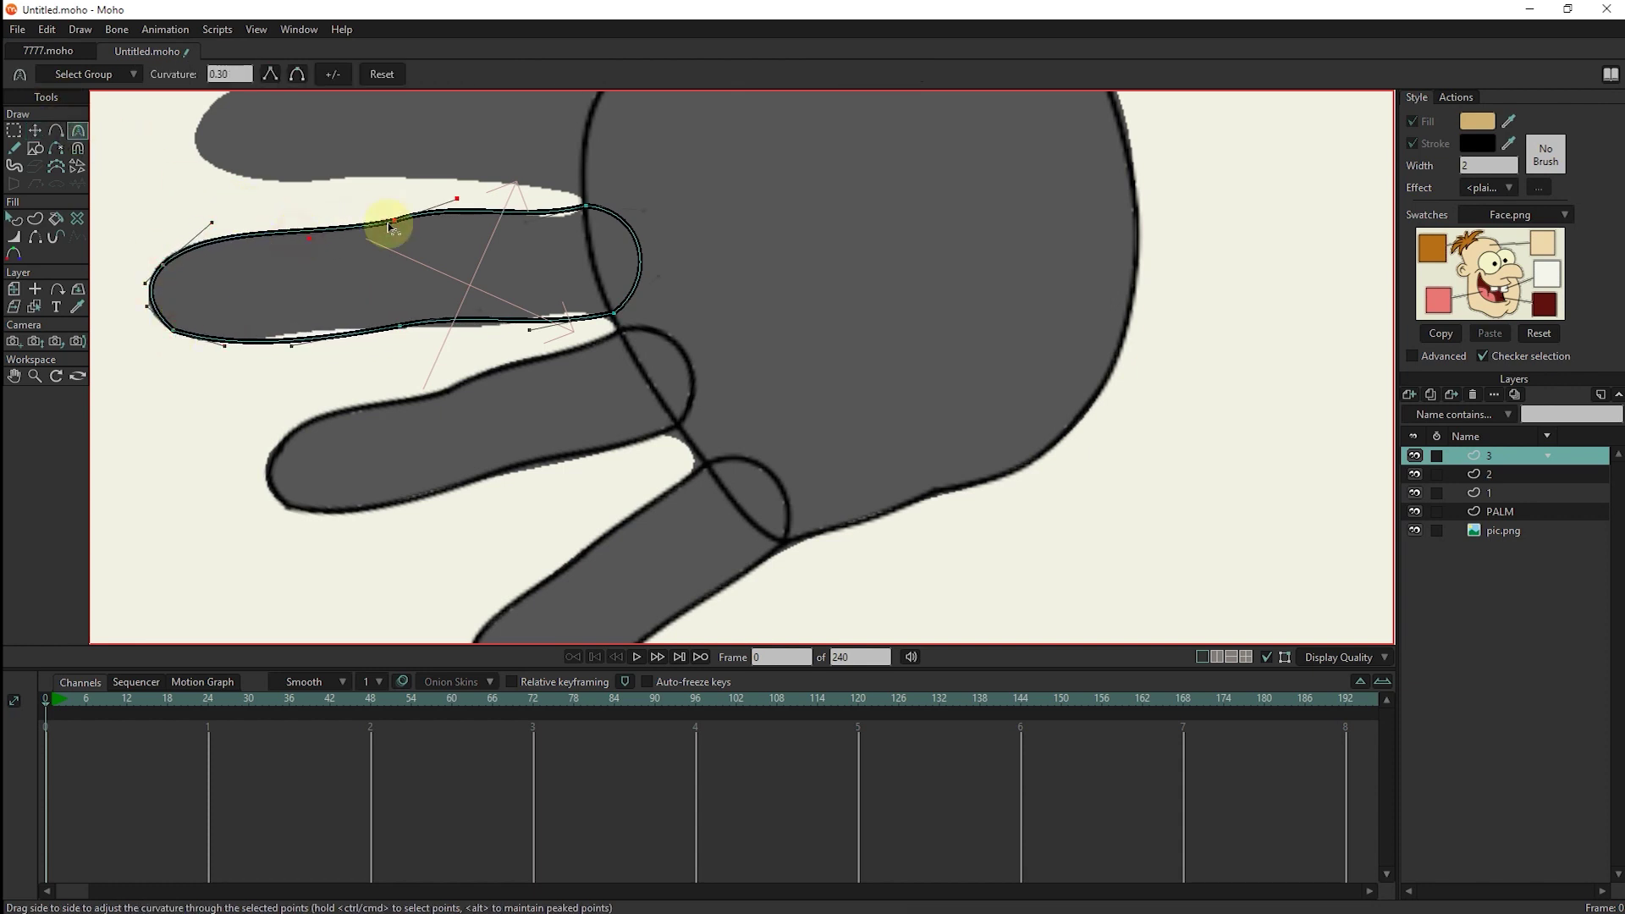
pyautogui.click(642, 210)
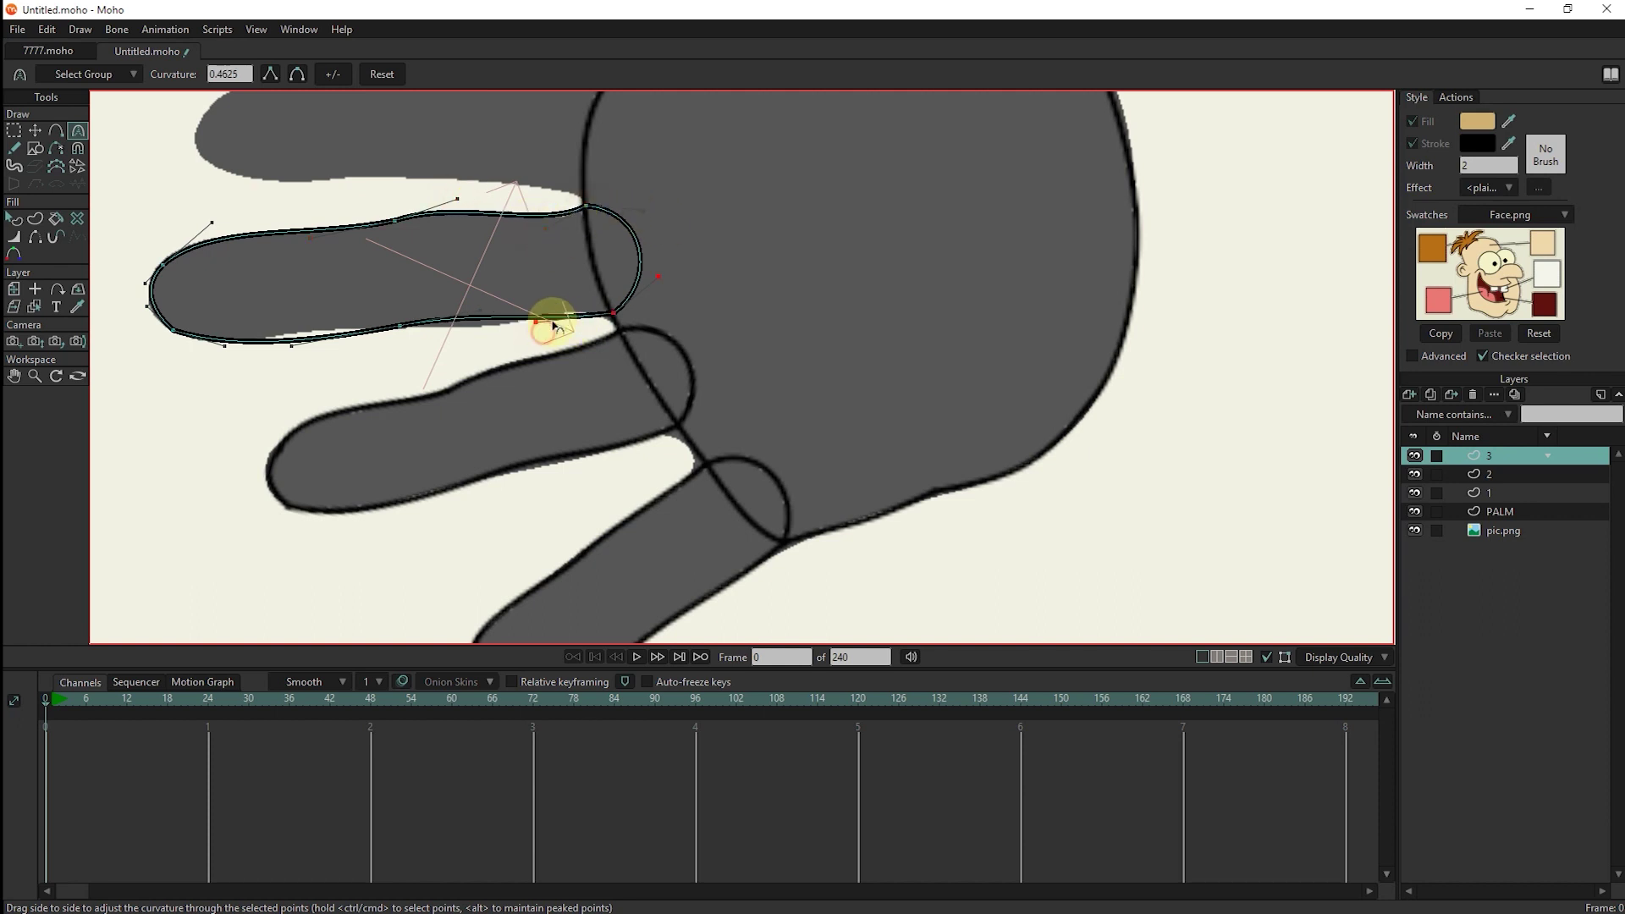
pyautogui.click(617, 316)
pyautogui.moveTo(617, 316); pyautogui.dragTo(562, 311)
pyautogui.click(292, 340)
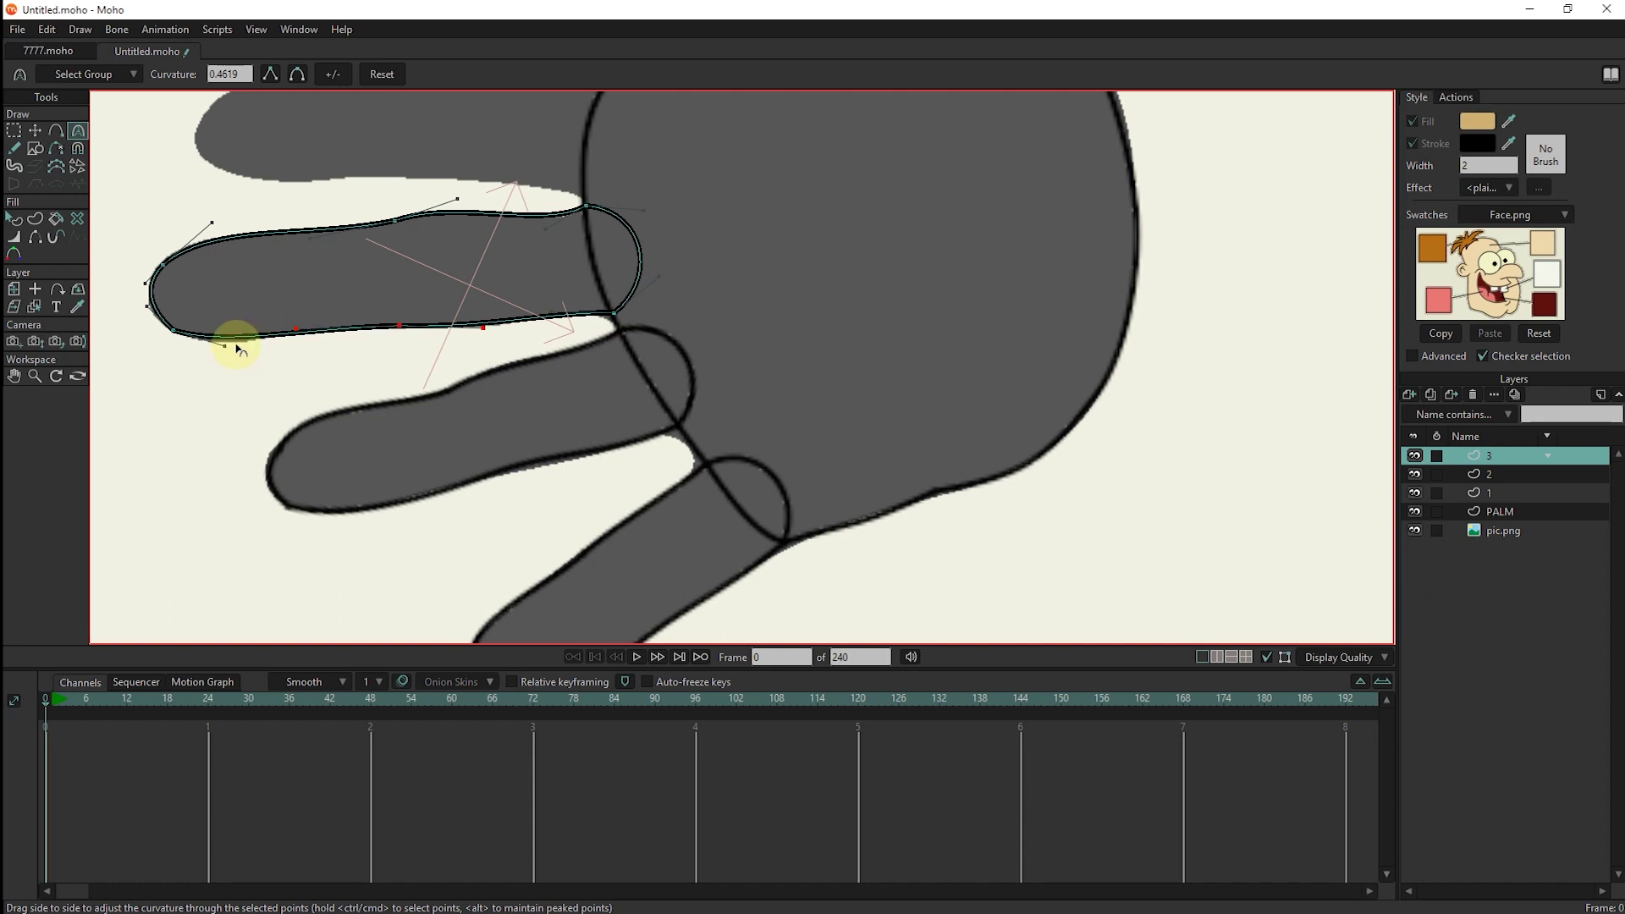
pyautogui.scroll(-2, 335, 297)
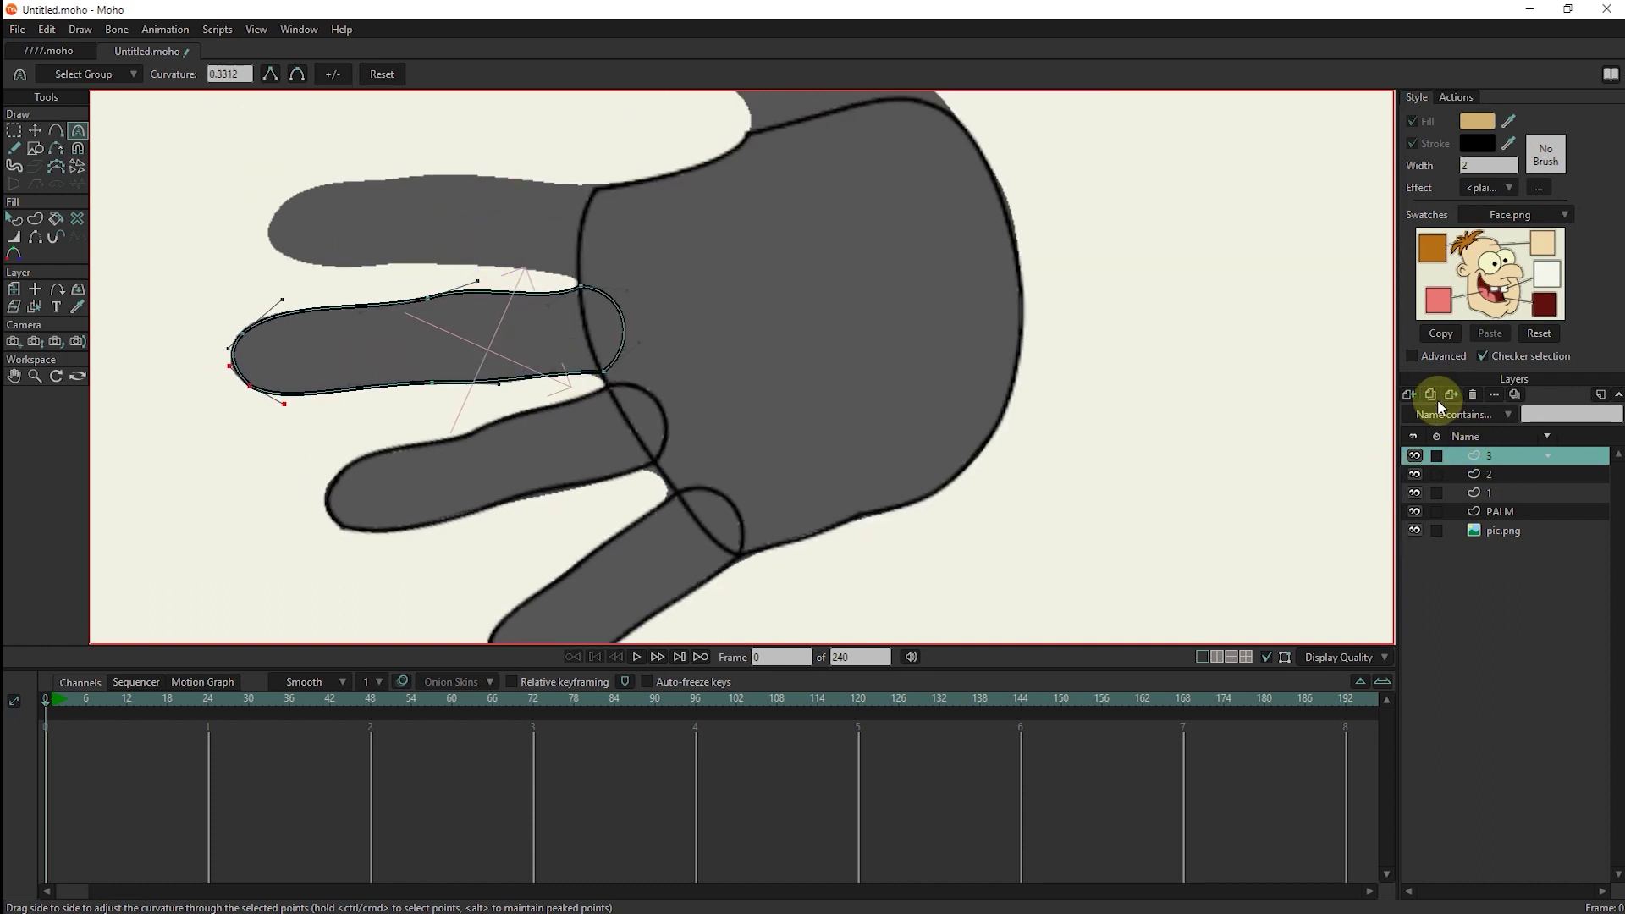
# Duplicate the finger layer as 4 and move and rotate it onto the top finger.
pyautogui.click(1432, 394)
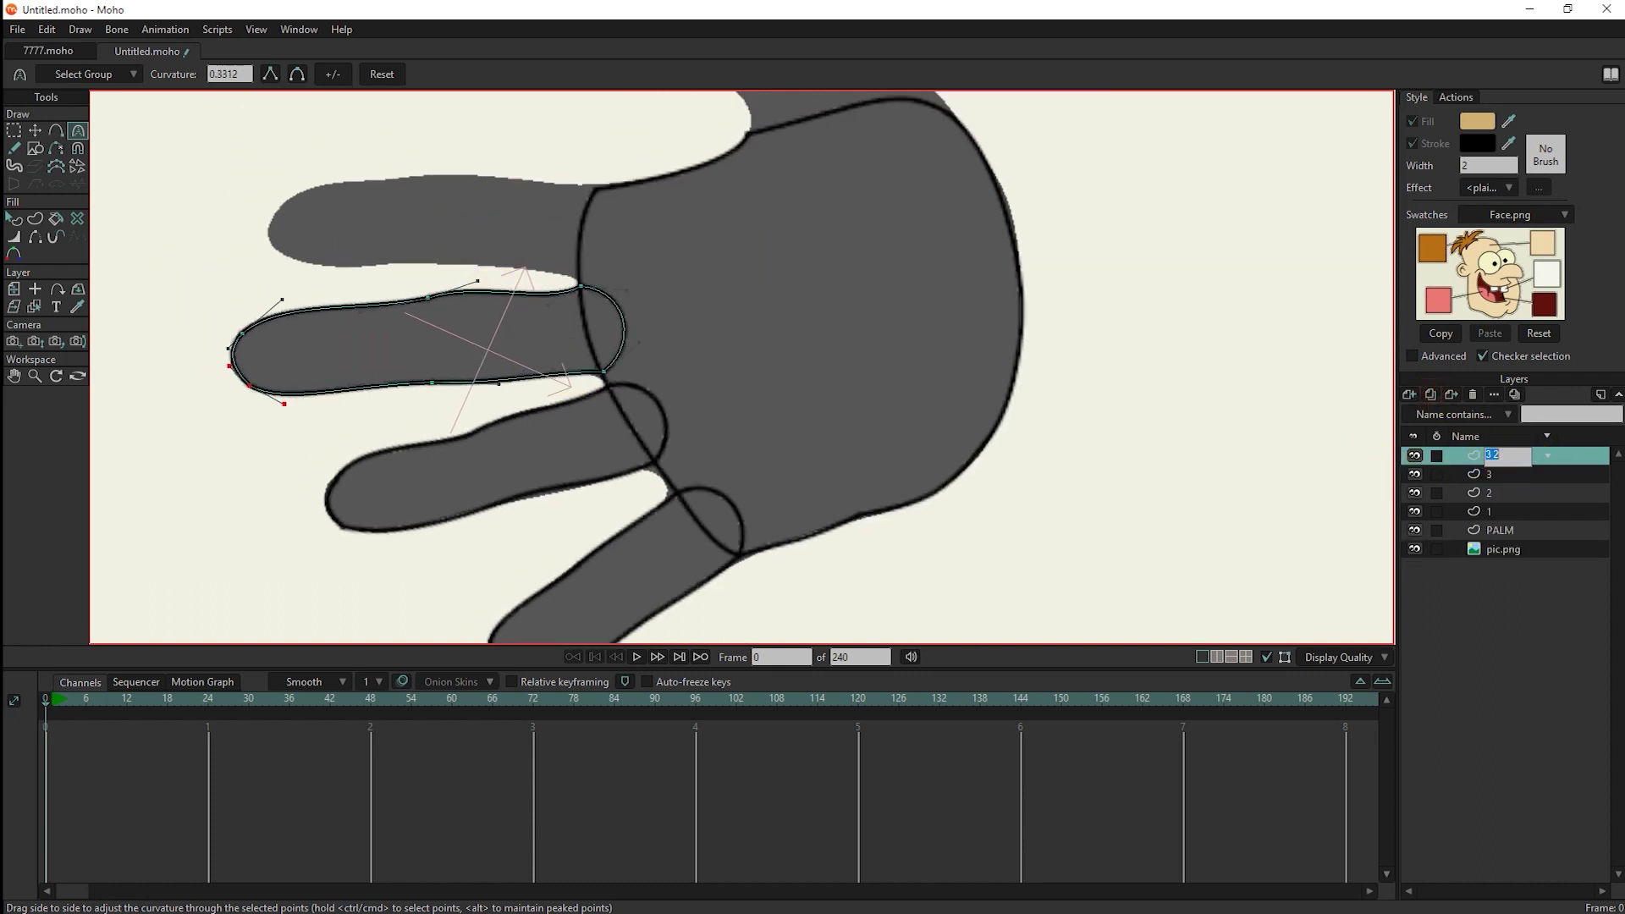
pyautogui.press('Return')
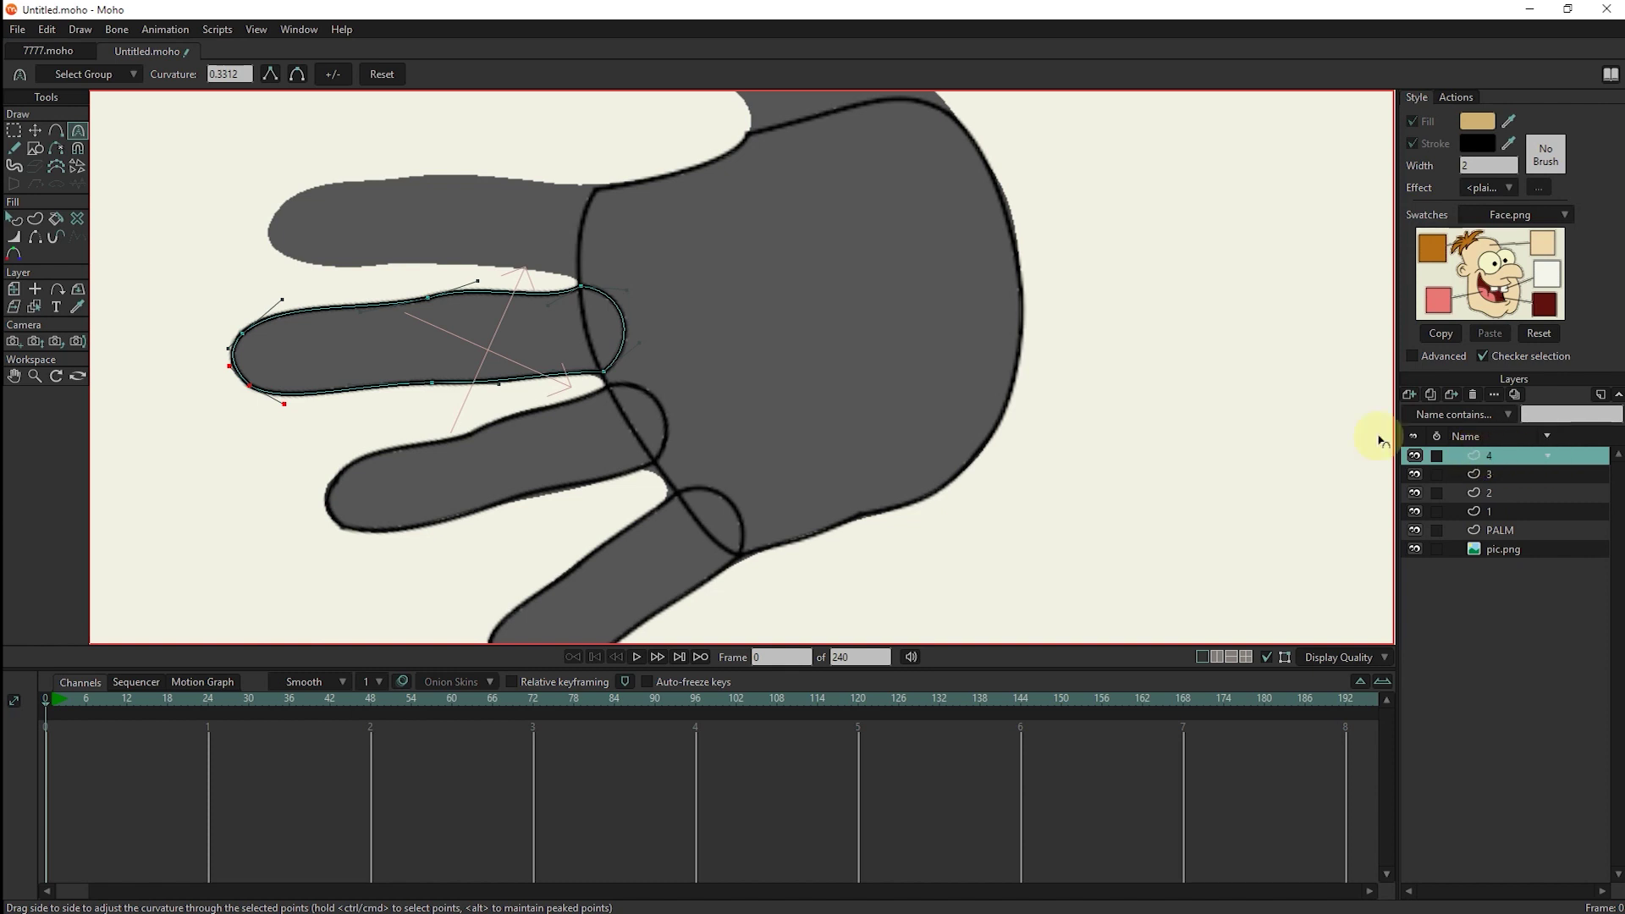
pyautogui.click(14, 289)
pyautogui.moveTo(446, 352); pyautogui.dragTo(472, 237)
pyautogui.scroll(2, 471, 236)
pyautogui.scroll(2, 746, 223)
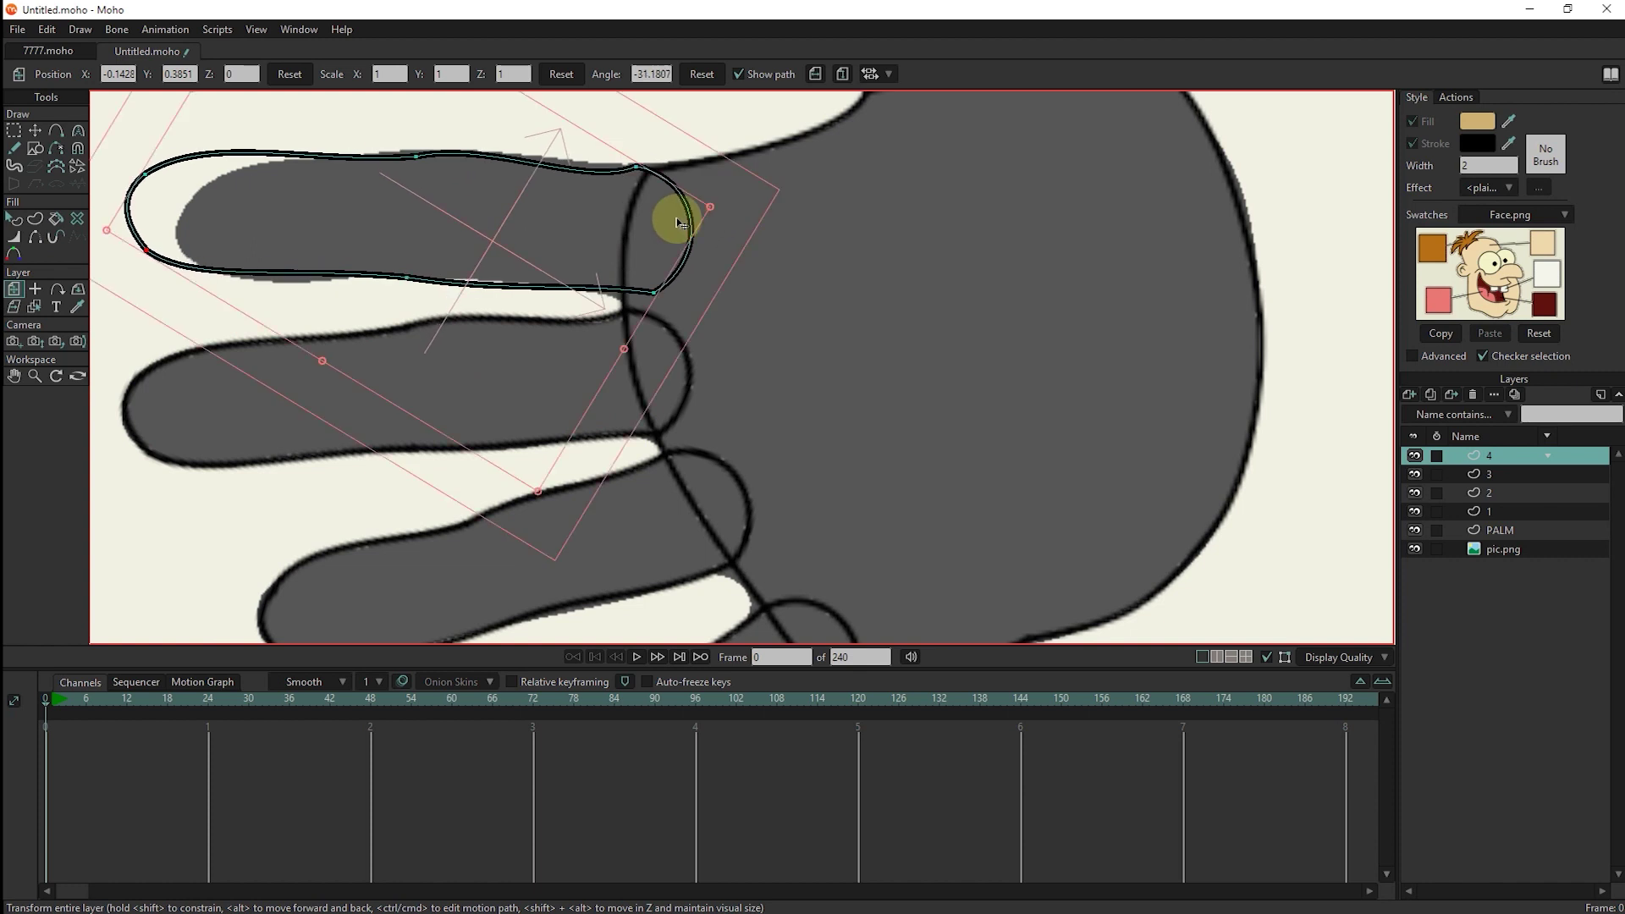
pyautogui.moveTo(745, 222)
pyautogui.mouseDown()
pyautogui.moveTo(689, 236)
pyautogui.moveTo(634, 305)
pyautogui.mouseUp()
# Round the fingertip and reshape the curve near the finger's base.
pyautogui.click(33, 131)
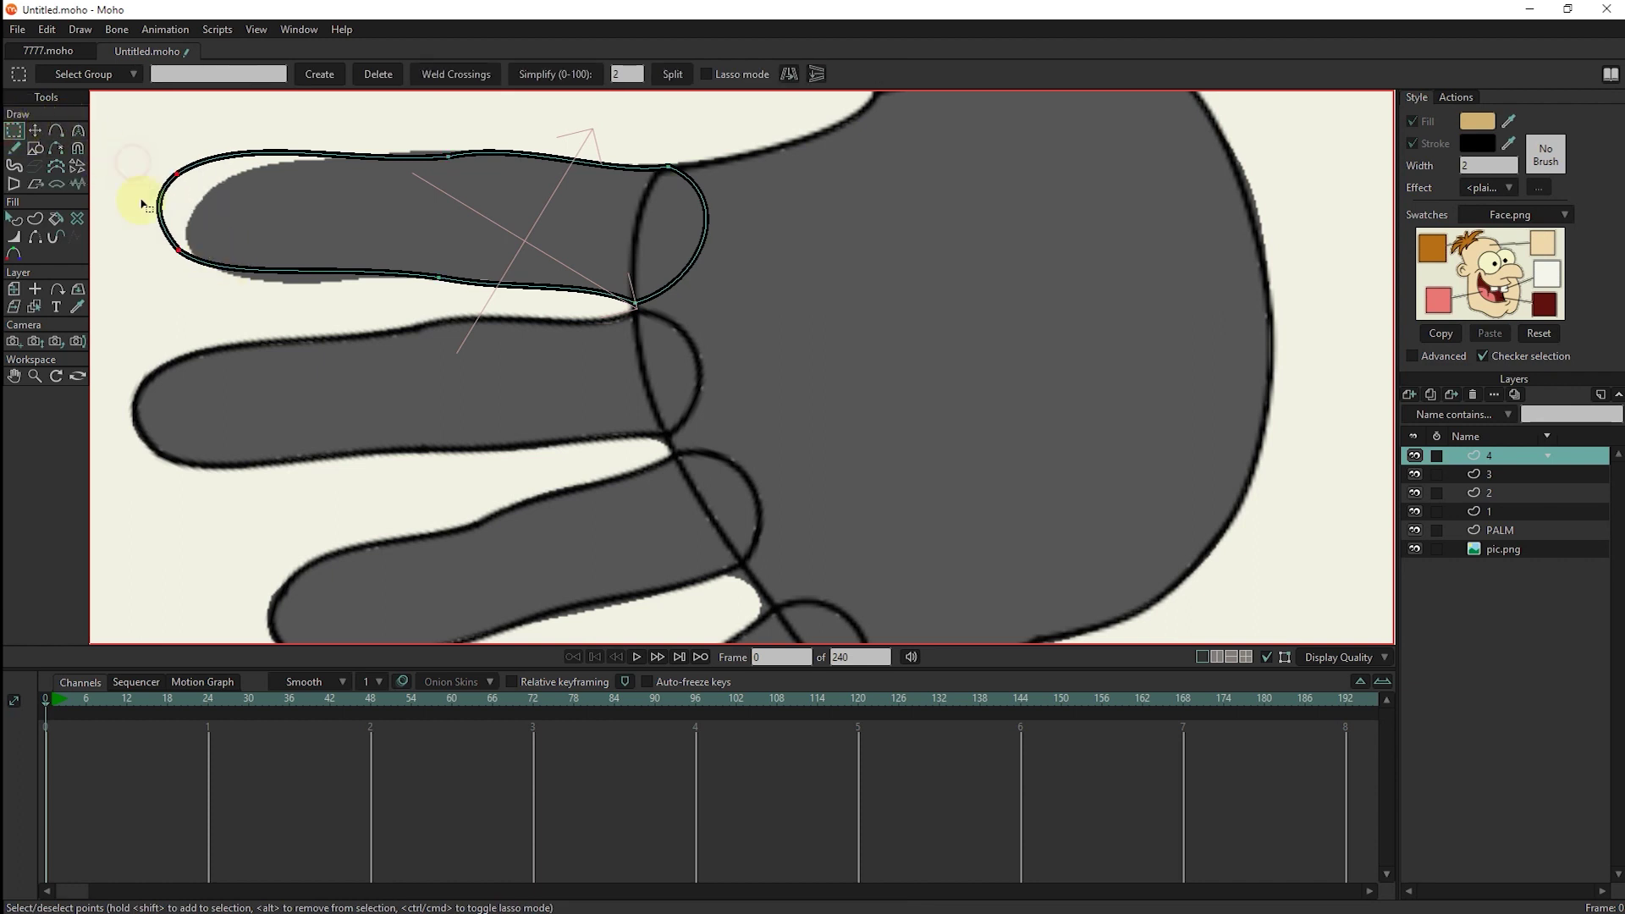
pyautogui.click(184, 209)
pyautogui.moveTo(184, 210); pyautogui.dragTo(215, 226)
pyautogui.click(78, 130)
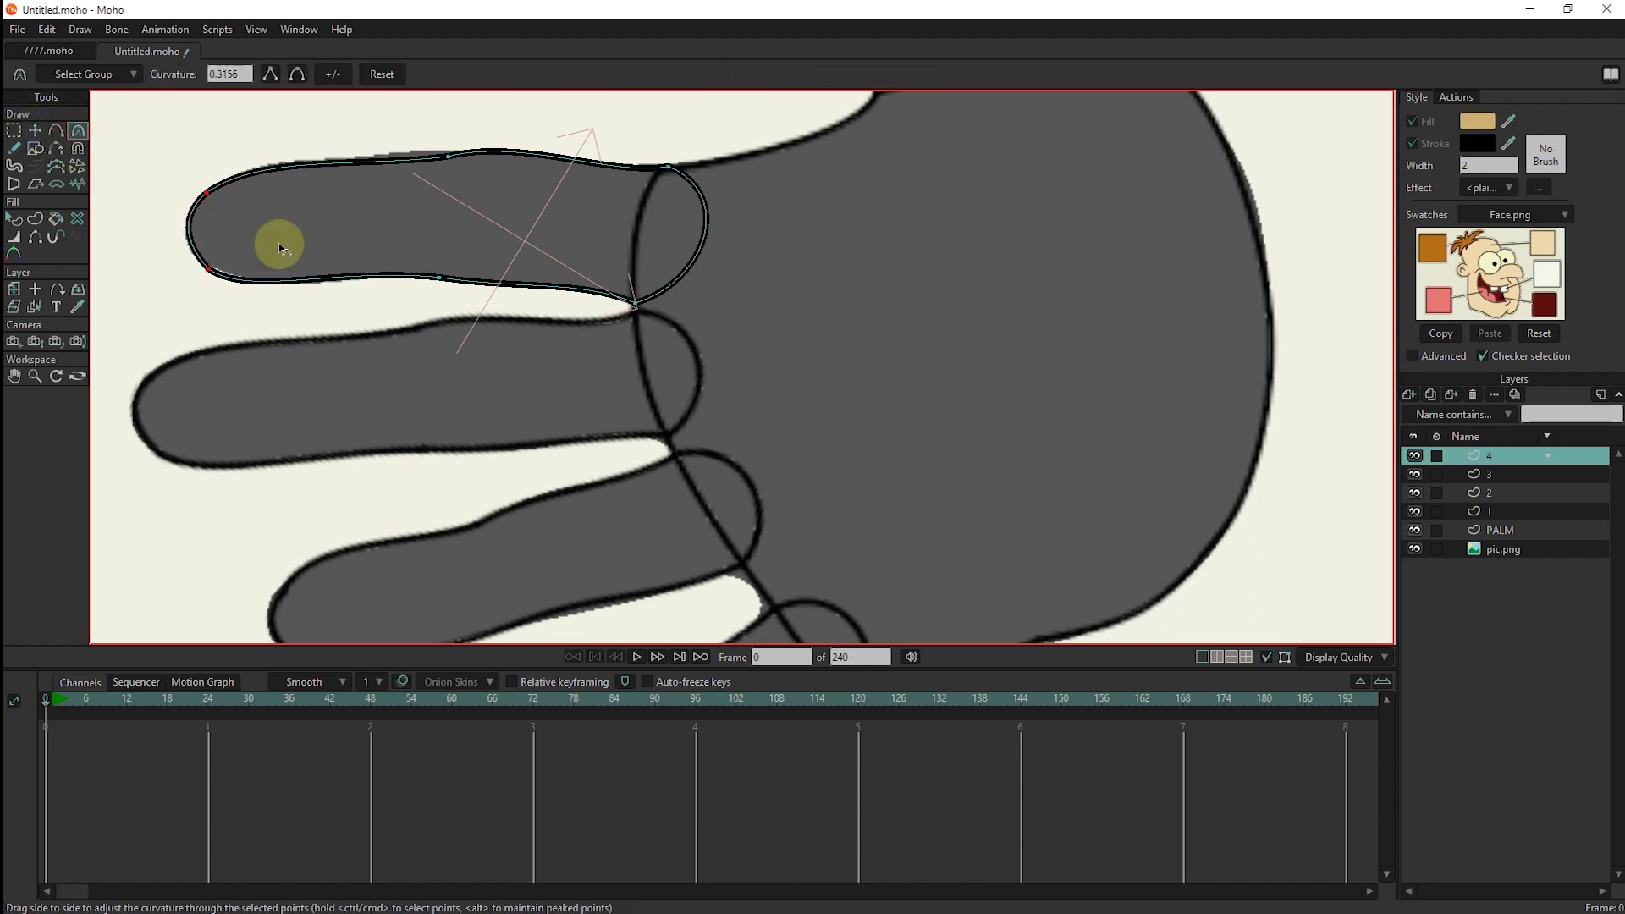
pyautogui.press('t')
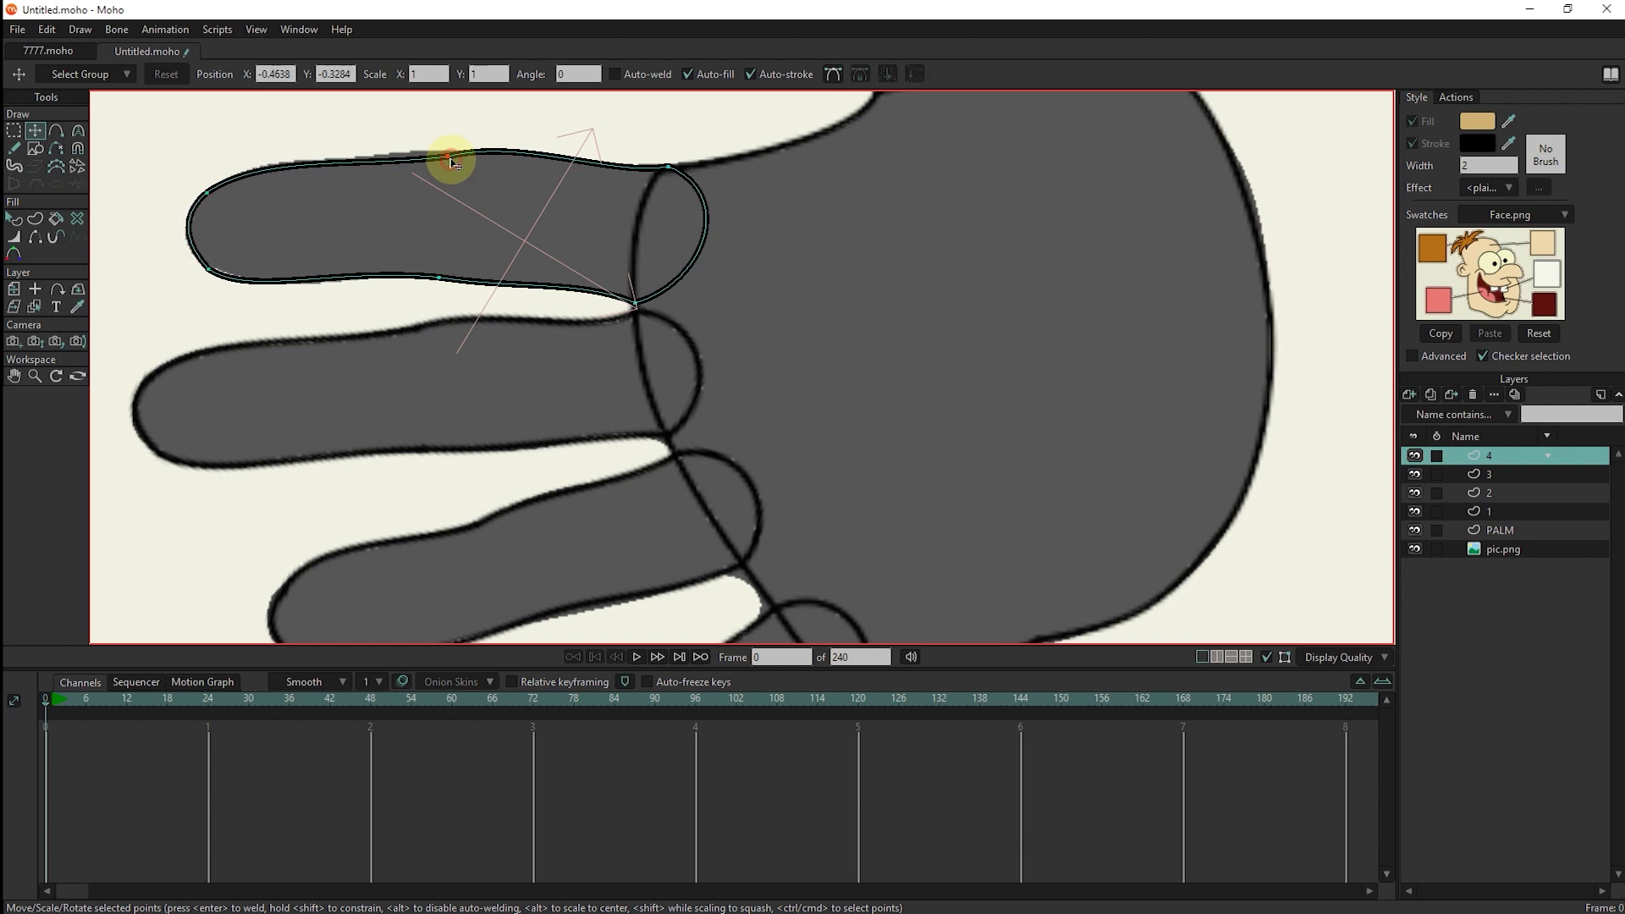
pyautogui.click(77, 130)
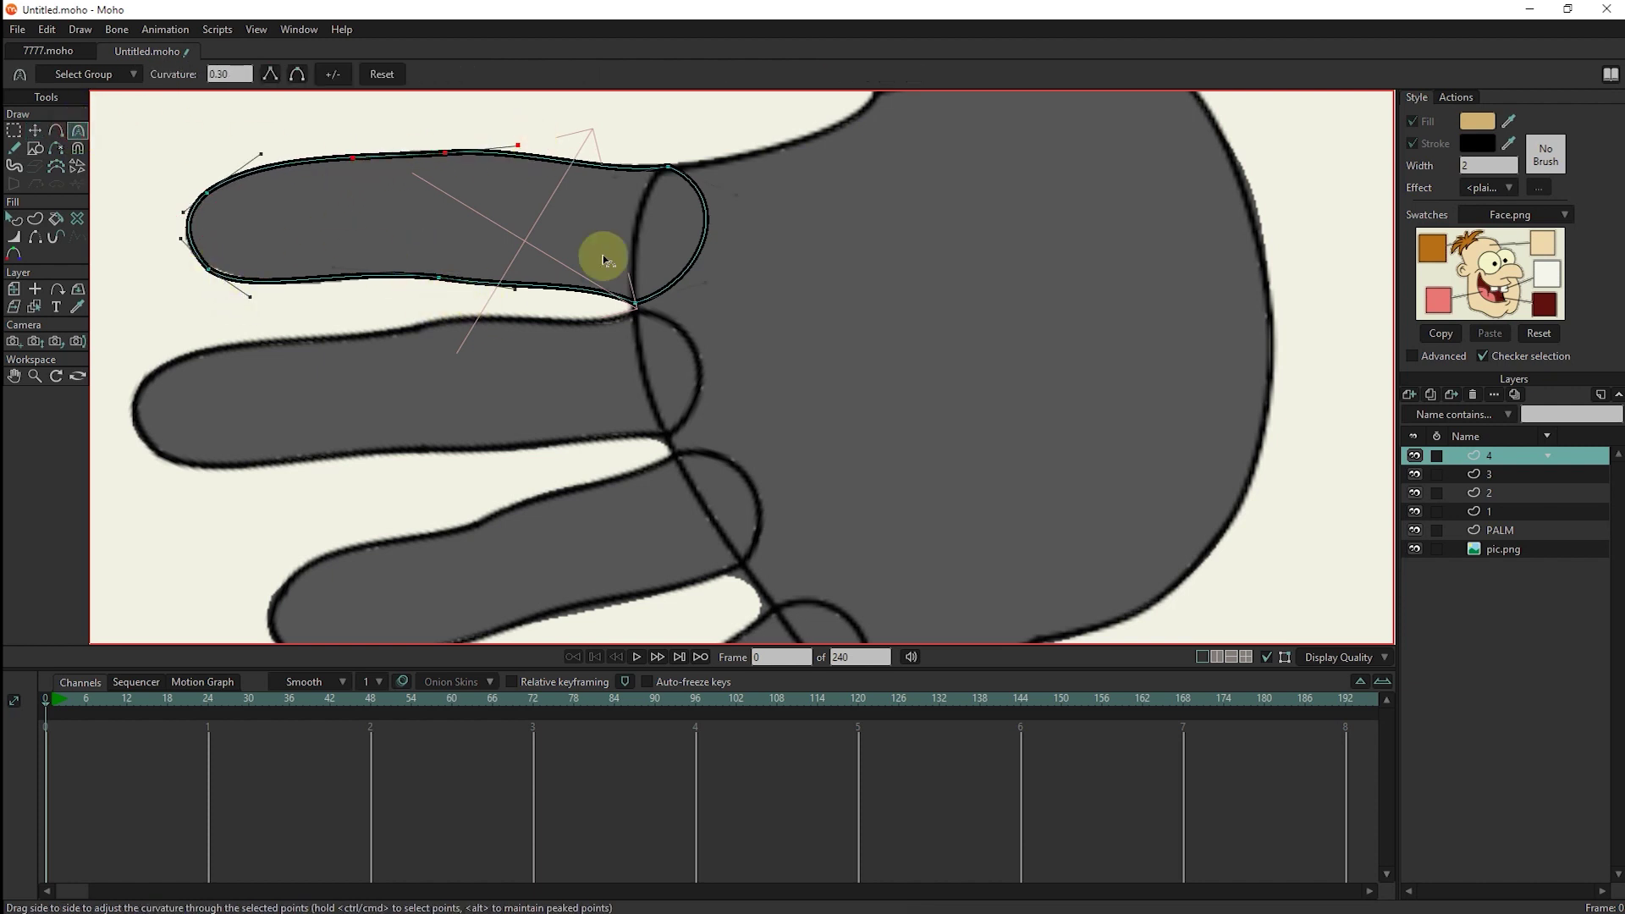
pyautogui.moveTo(641, 303); pyautogui.dragTo(715, 310)
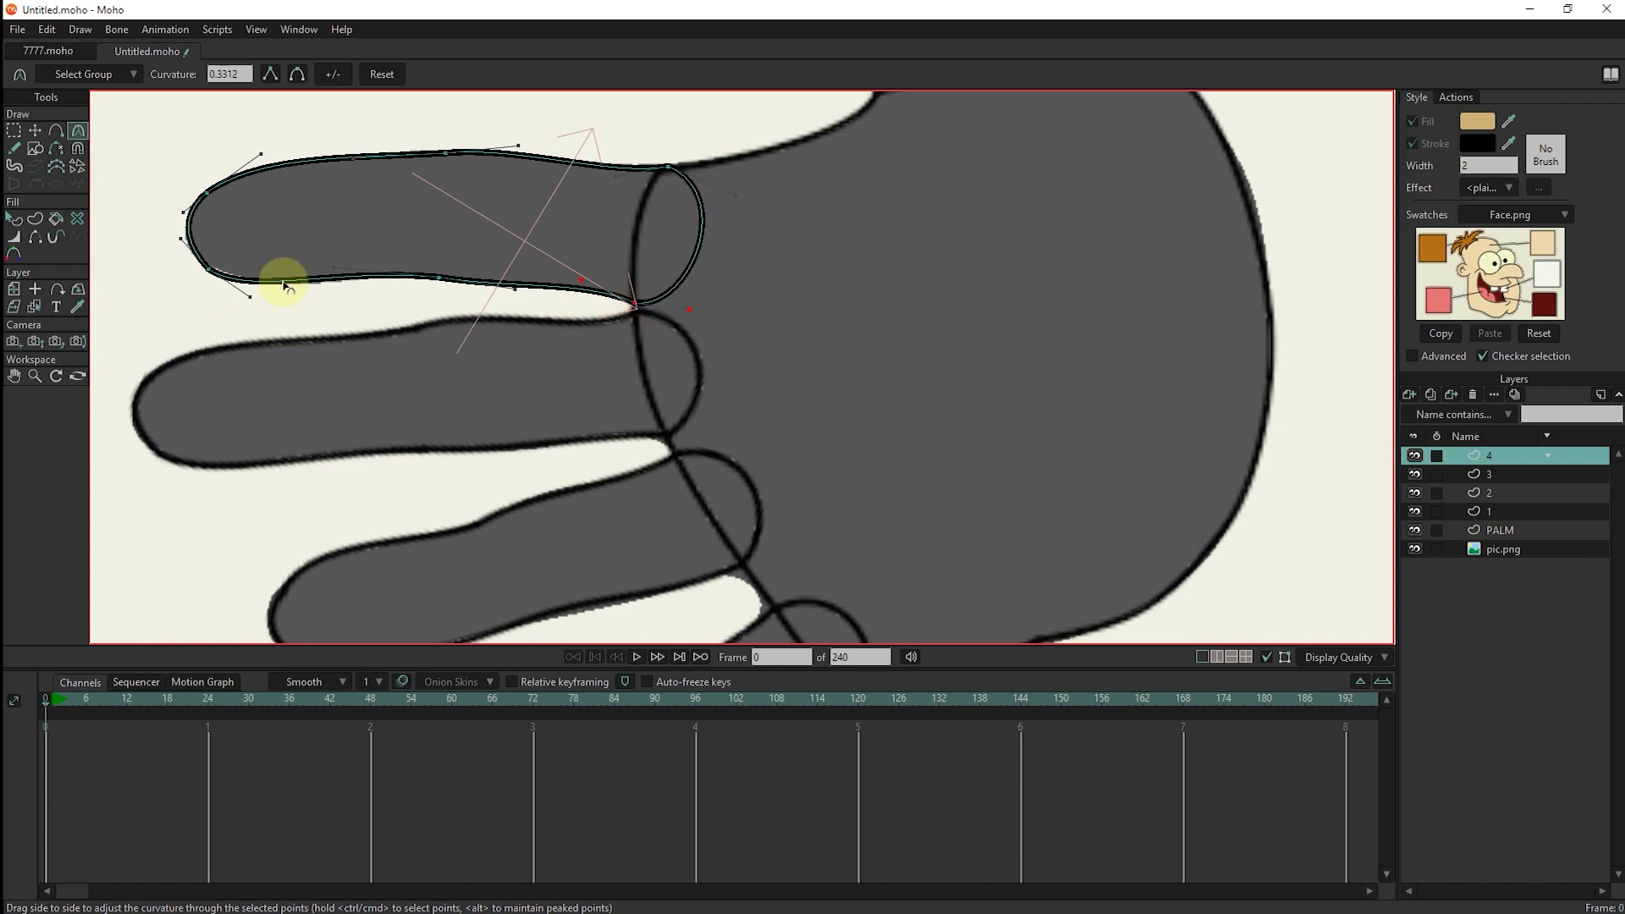
pyautogui.press('t')
pyautogui.click(211, 269)
pyautogui.click(77, 130)
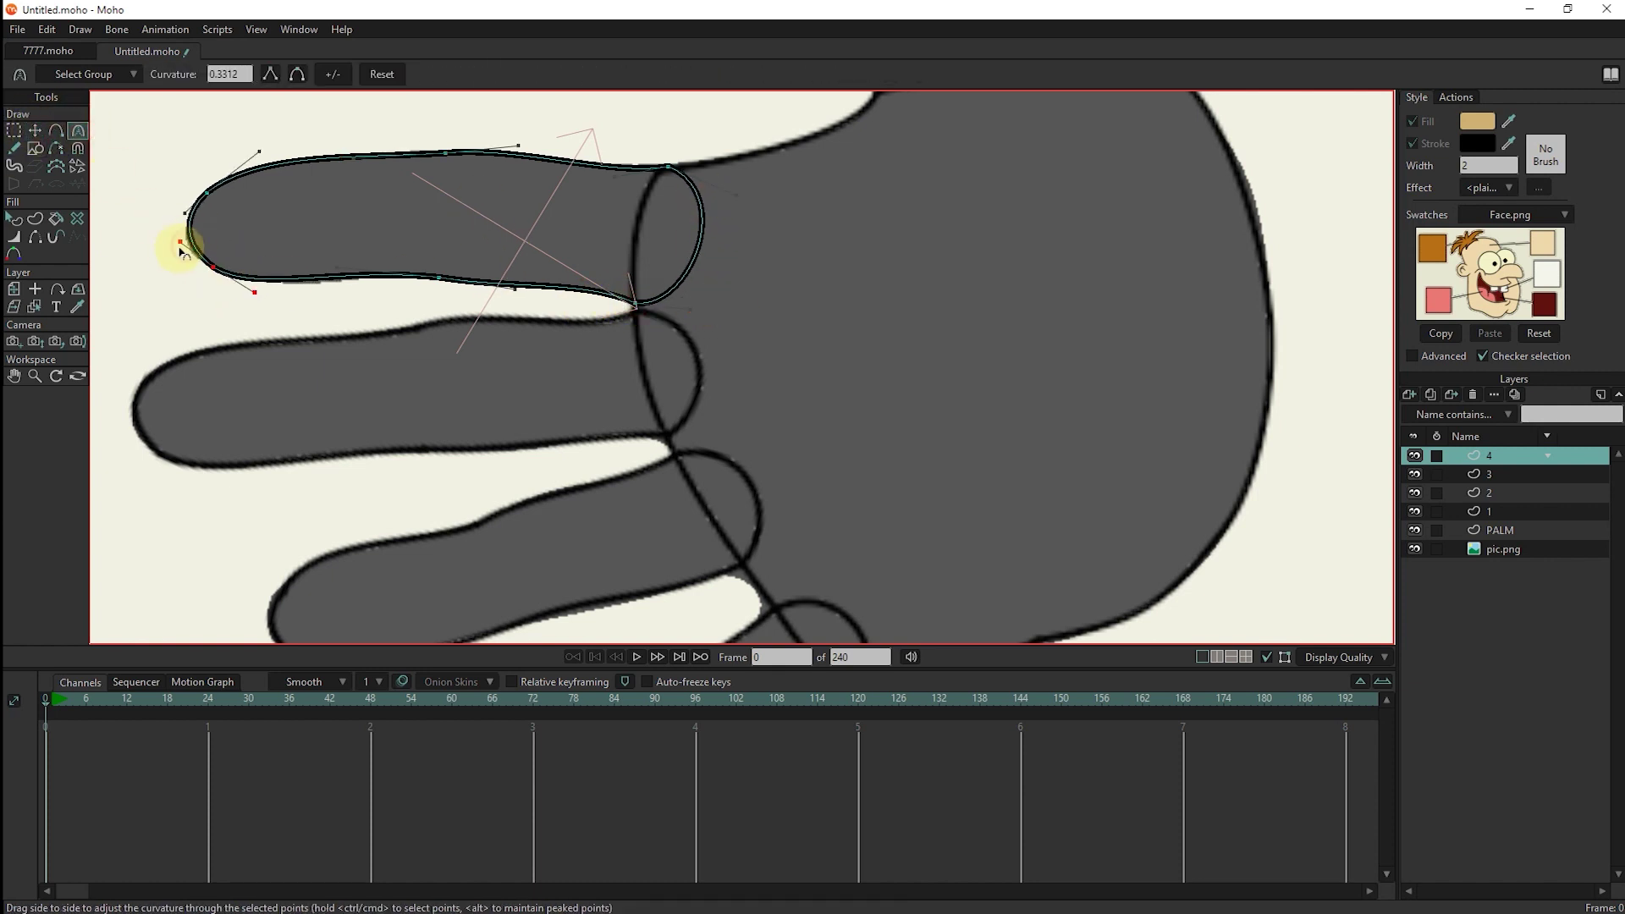
pyautogui.scroll(-2, 534, 261)
pyautogui.scroll(-2, 667, 334)
pyautogui.scroll(-1, 668, 334)
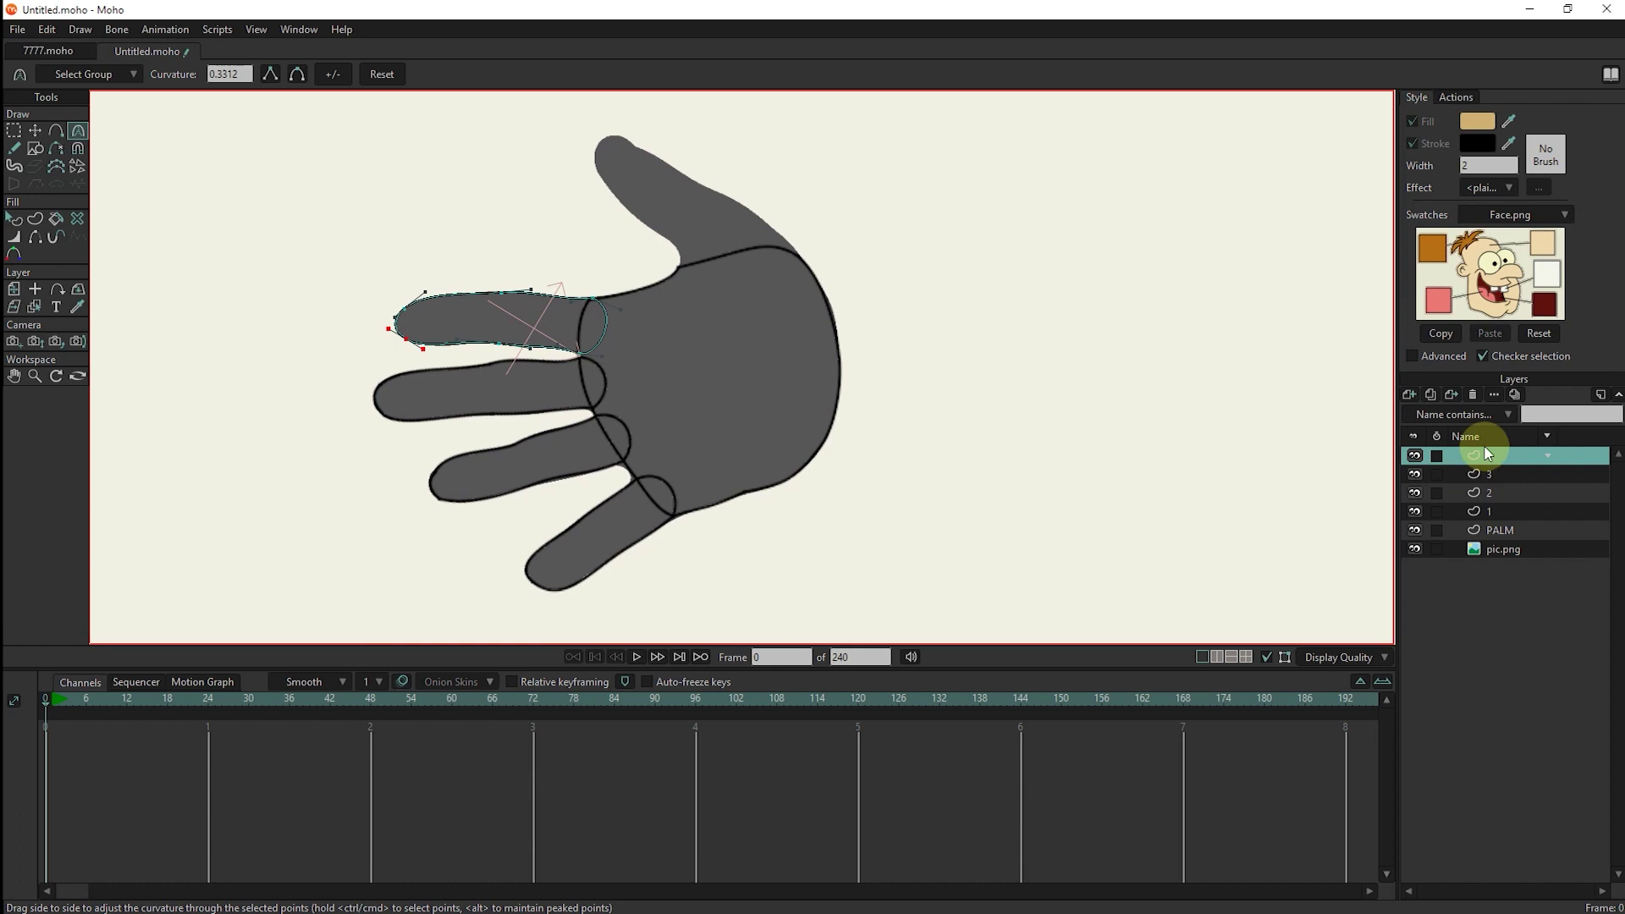
# Duplicate the finger layer as 5 and move and rotate it onto the thumb.
pyautogui.click(1433, 393)
pyautogui.doubleClick(1517, 452)
pyautogui.write('5')
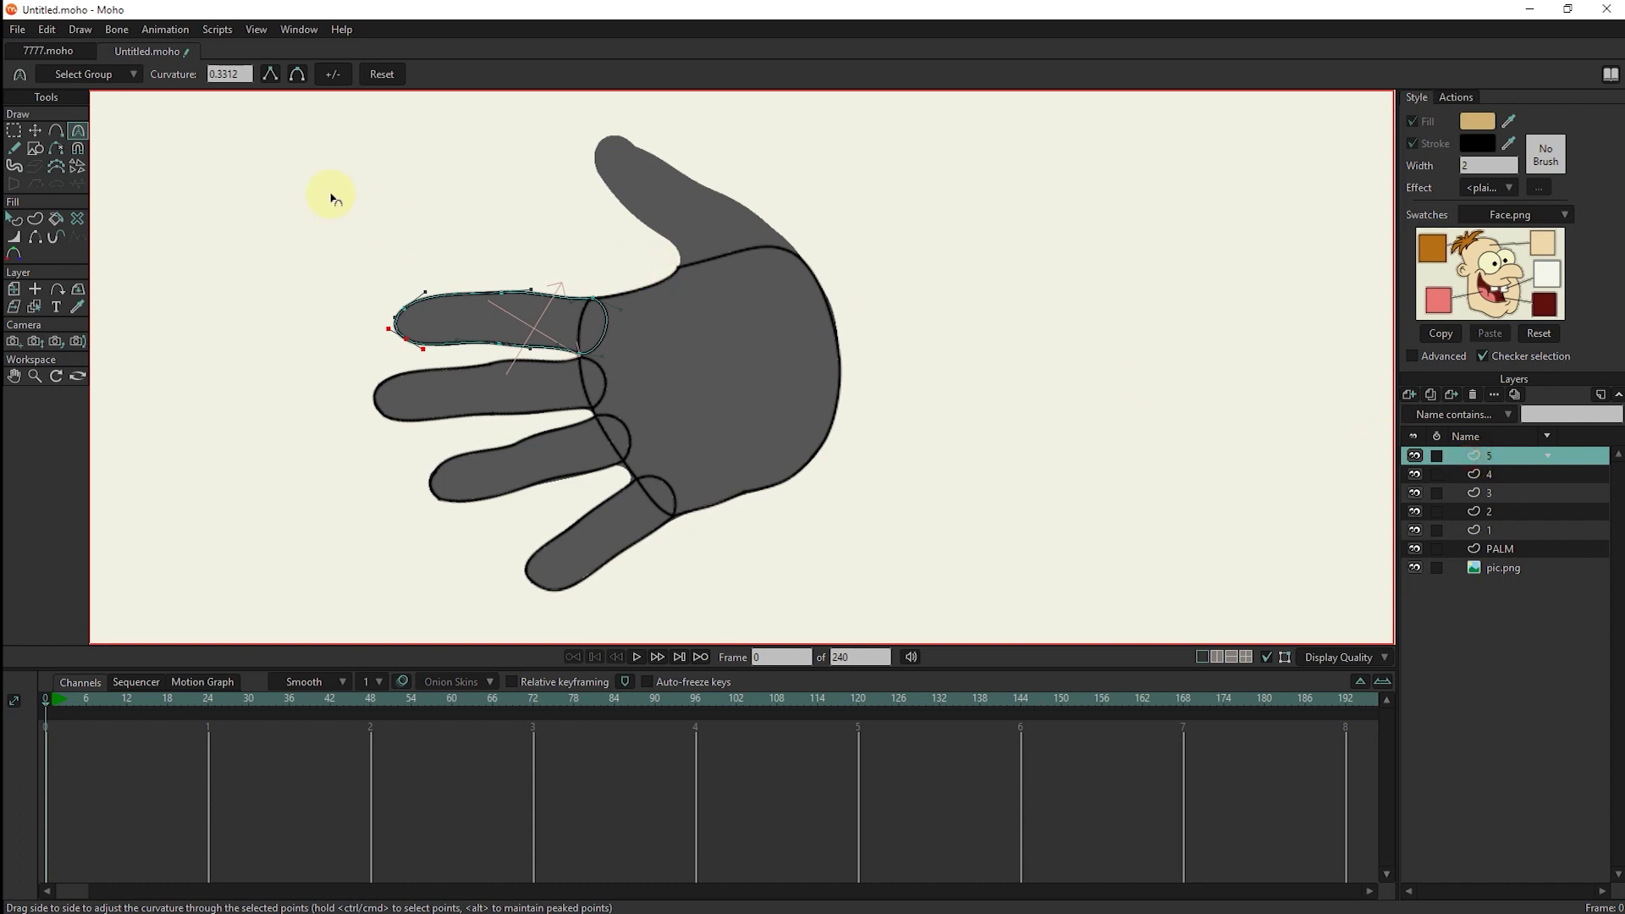
pyautogui.click(17, 292)
pyautogui.moveTo(530, 331)
pyautogui.mouseDown()
pyautogui.moveTo(708, 217)
pyautogui.moveTo(676, 232)
pyautogui.mouseUp()
pyautogui.scroll(2, 676, 233)
# Move the outline points to widen the shape and match the thumb's edges.
pyautogui.press('t')
pyautogui.moveTo(839, 380); pyautogui.dragTo(647, 404)
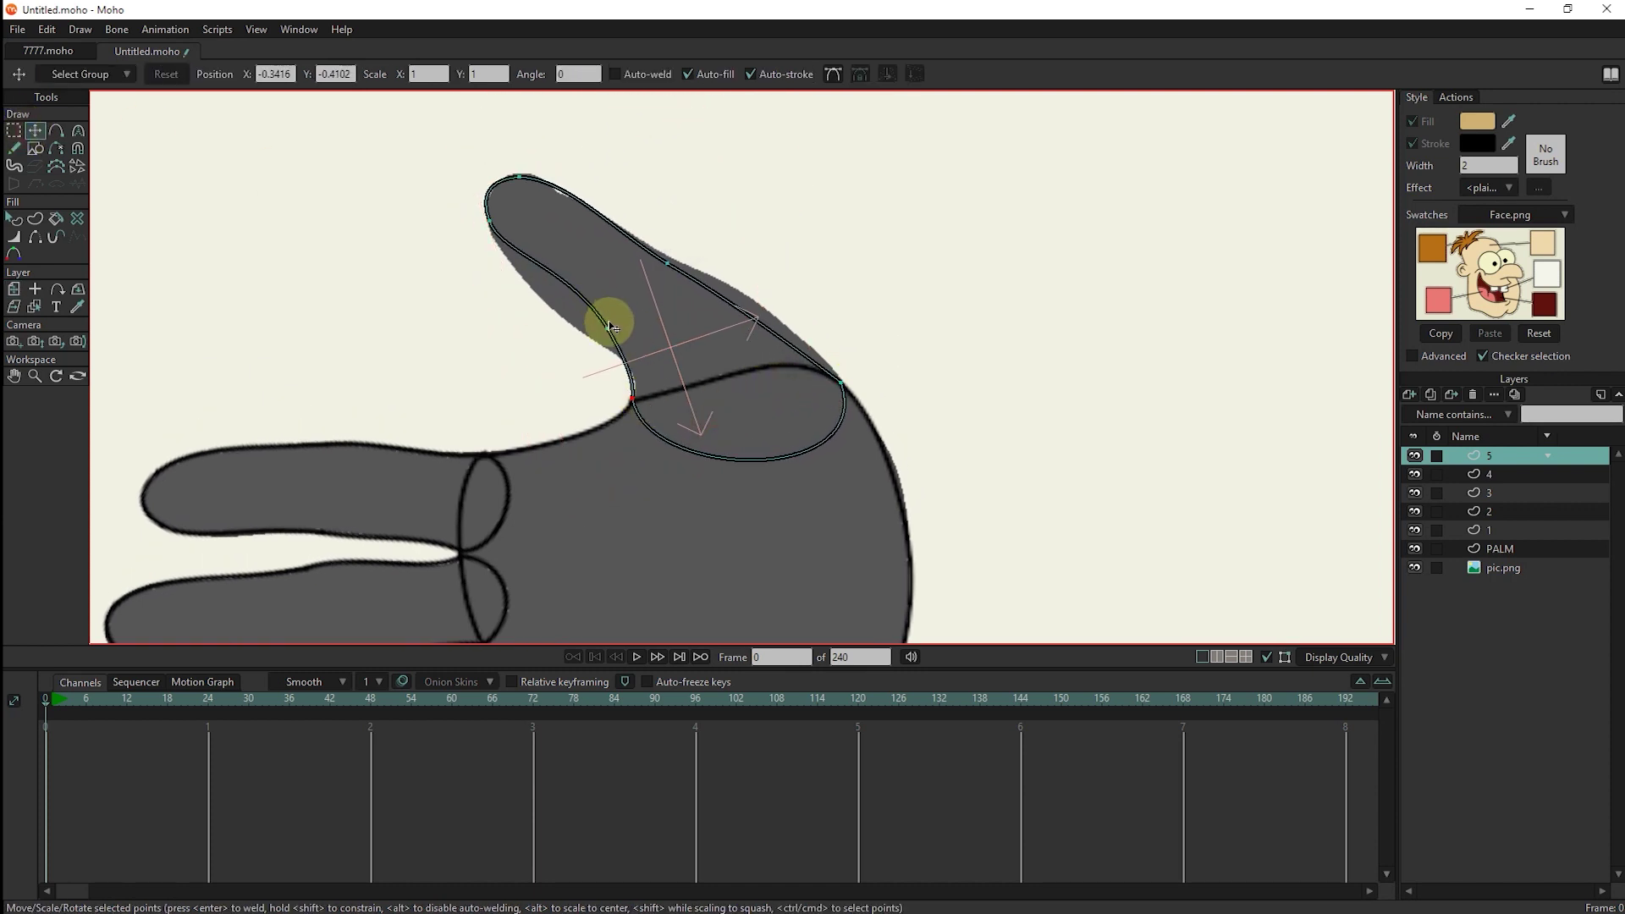
pyautogui.moveTo(605, 325); pyautogui.dragTo(570, 318)
pyautogui.moveTo(665, 263); pyautogui.dragTo(669, 263)
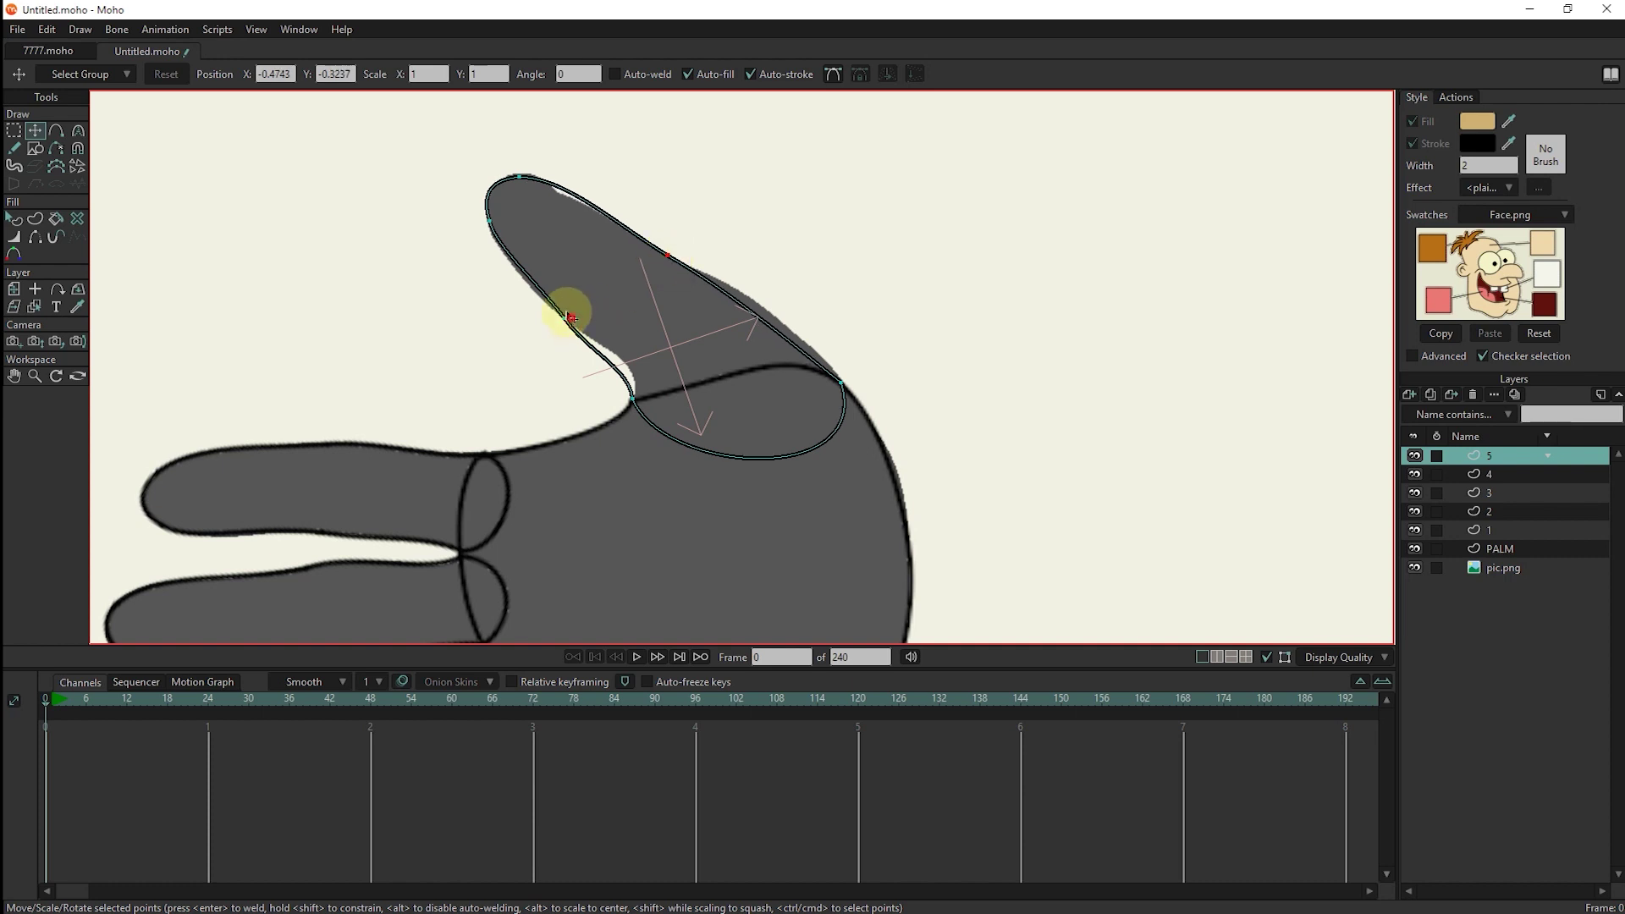
pyautogui.moveTo(565, 318); pyautogui.dragTo(556, 308)
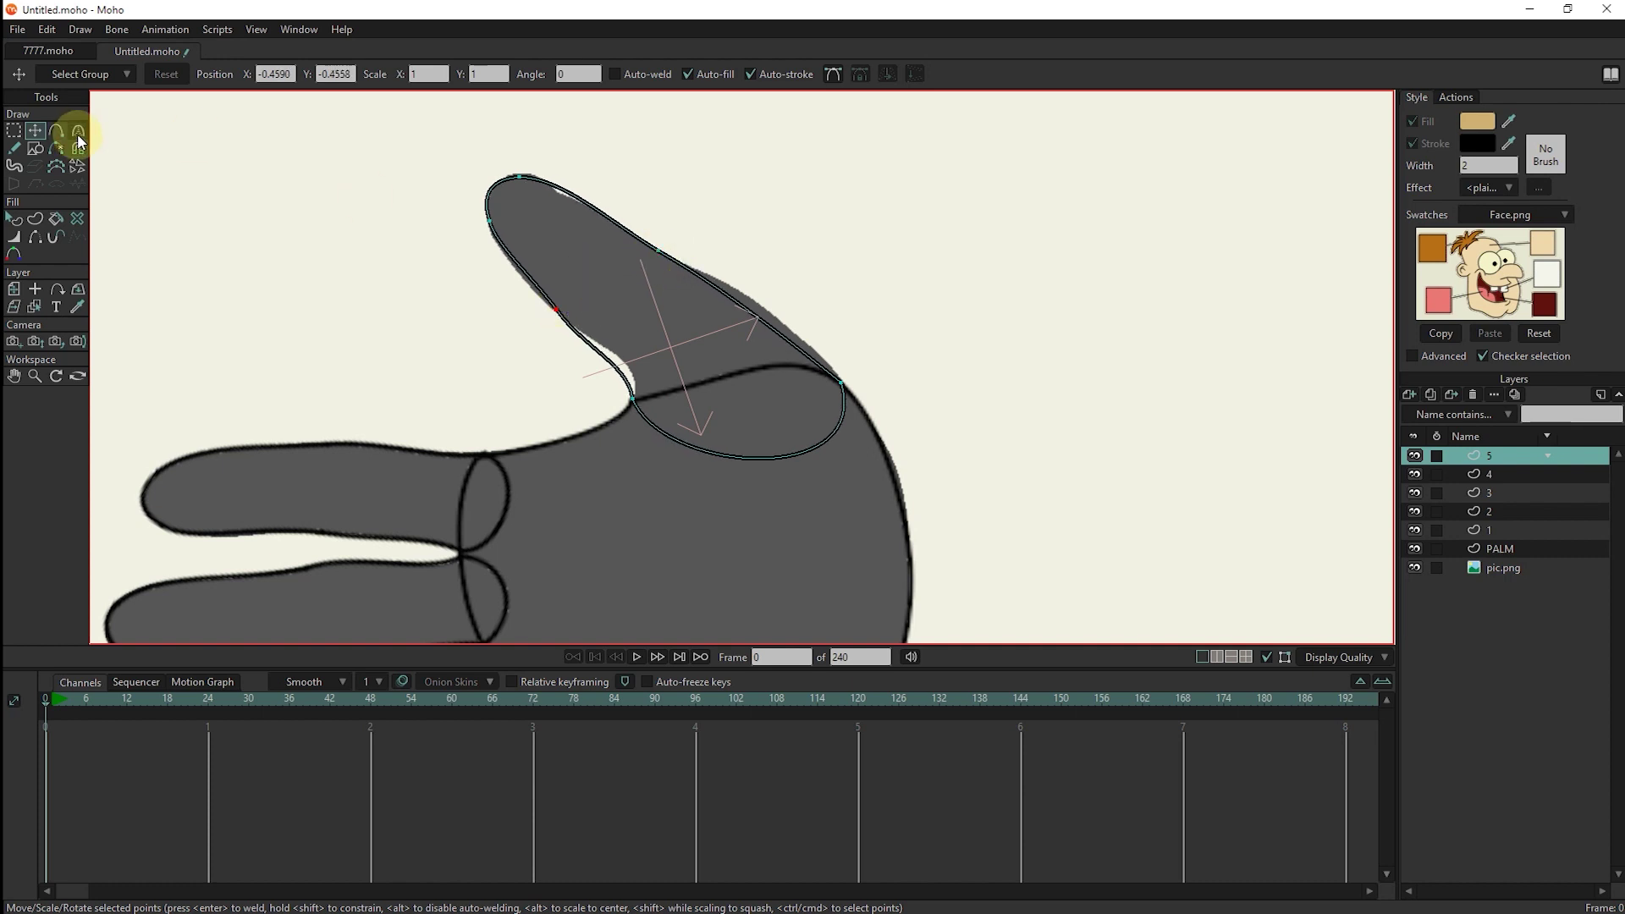
# Smooth the curvature around the inner crease.
pyautogui.click(77, 129)
pyautogui.moveTo(484, 163); pyautogui.dragTo(569, 182)
pyautogui.moveTo(616, 360); pyautogui.dragTo(638, 367)
pyautogui.click(798, 325)
pyautogui.moveTo(799, 328); pyautogui.dragTo(667, 262)
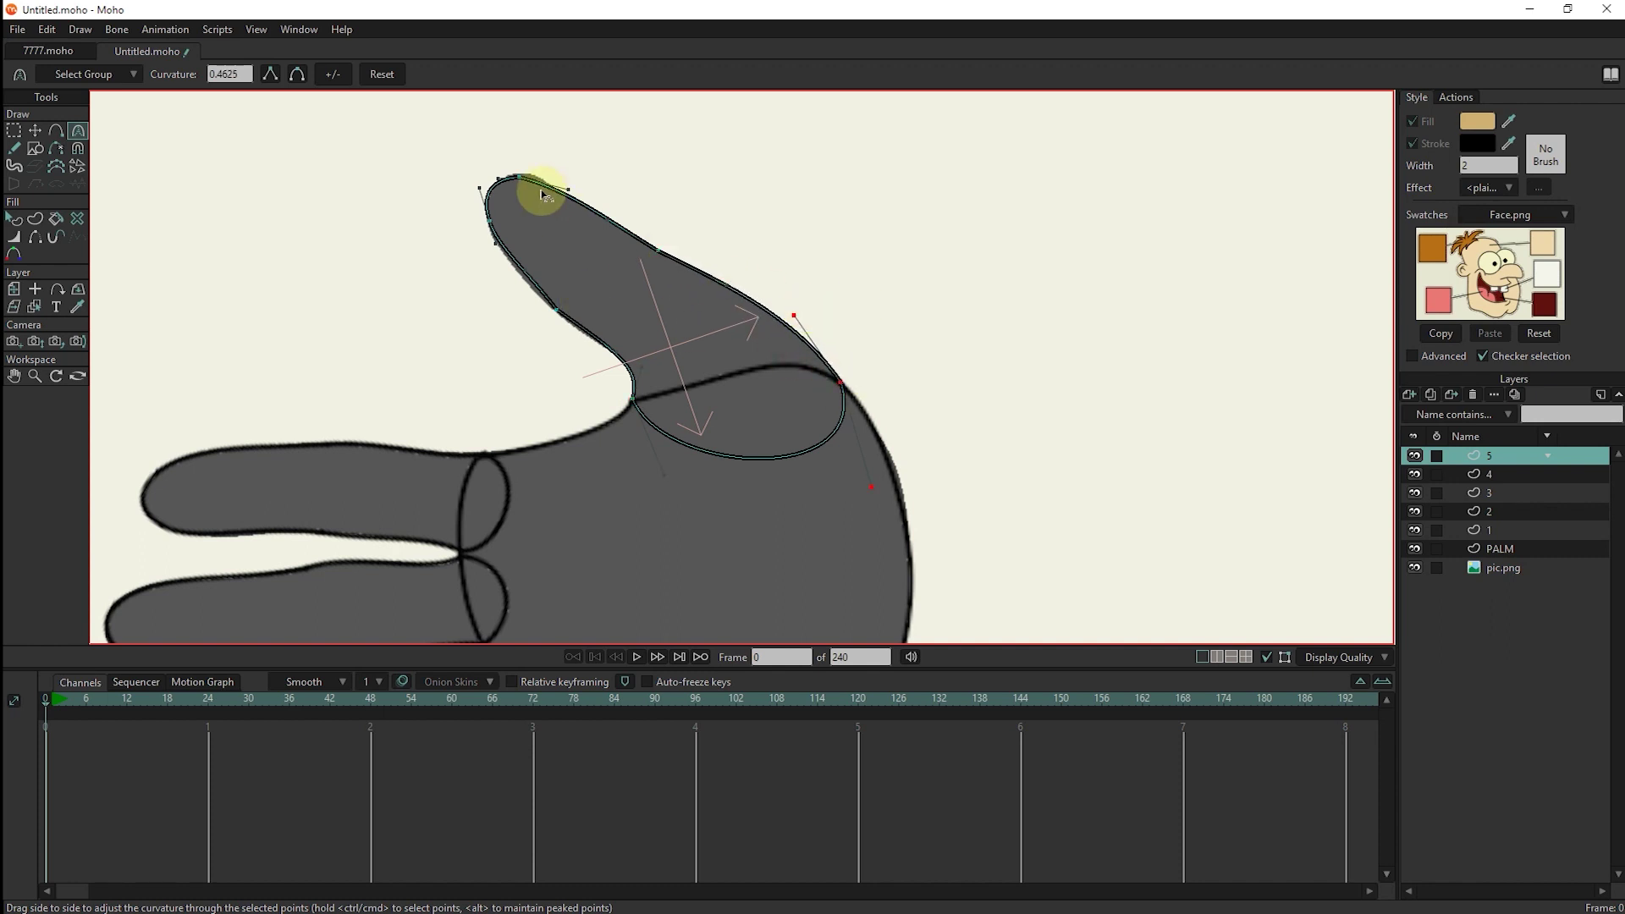
pyautogui.scroll(2, 519, 182)
# Shift the tip points and round the tip slightly more.
pyautogui.click(34, 129)
pyautogui.click(527, 169)
pyautogui.moveTo(480, 231); pyautogui.dragTo(473, 241)
pyautogui.click(78, 130)
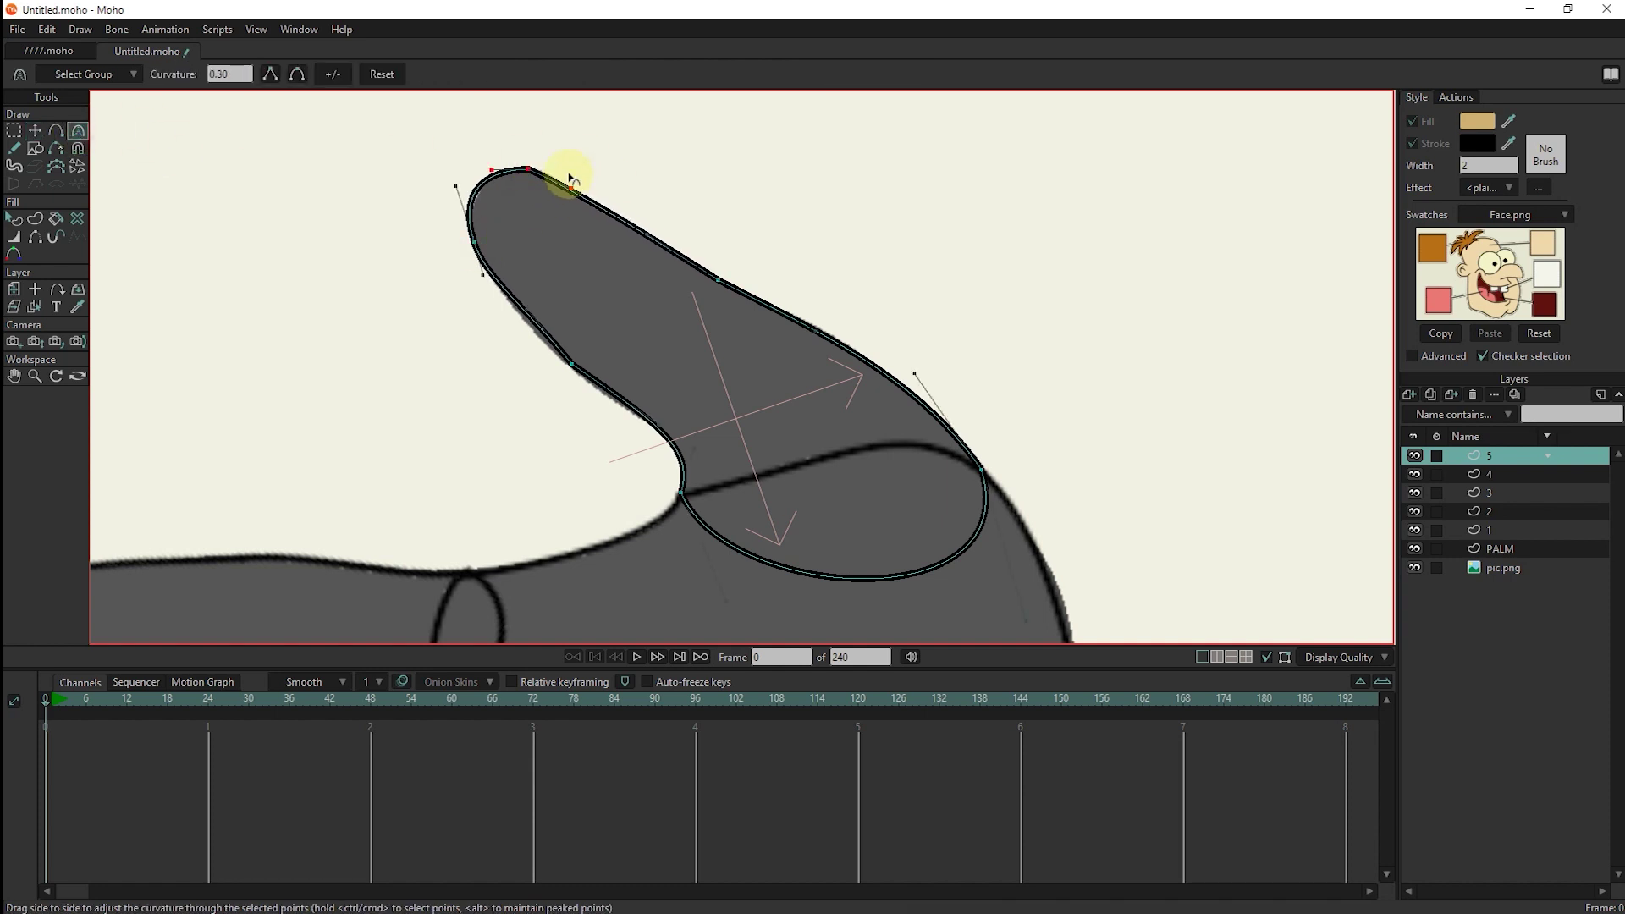
pyautogui.moveTo(450, 186); pyautogui.dragTo(534, 179)
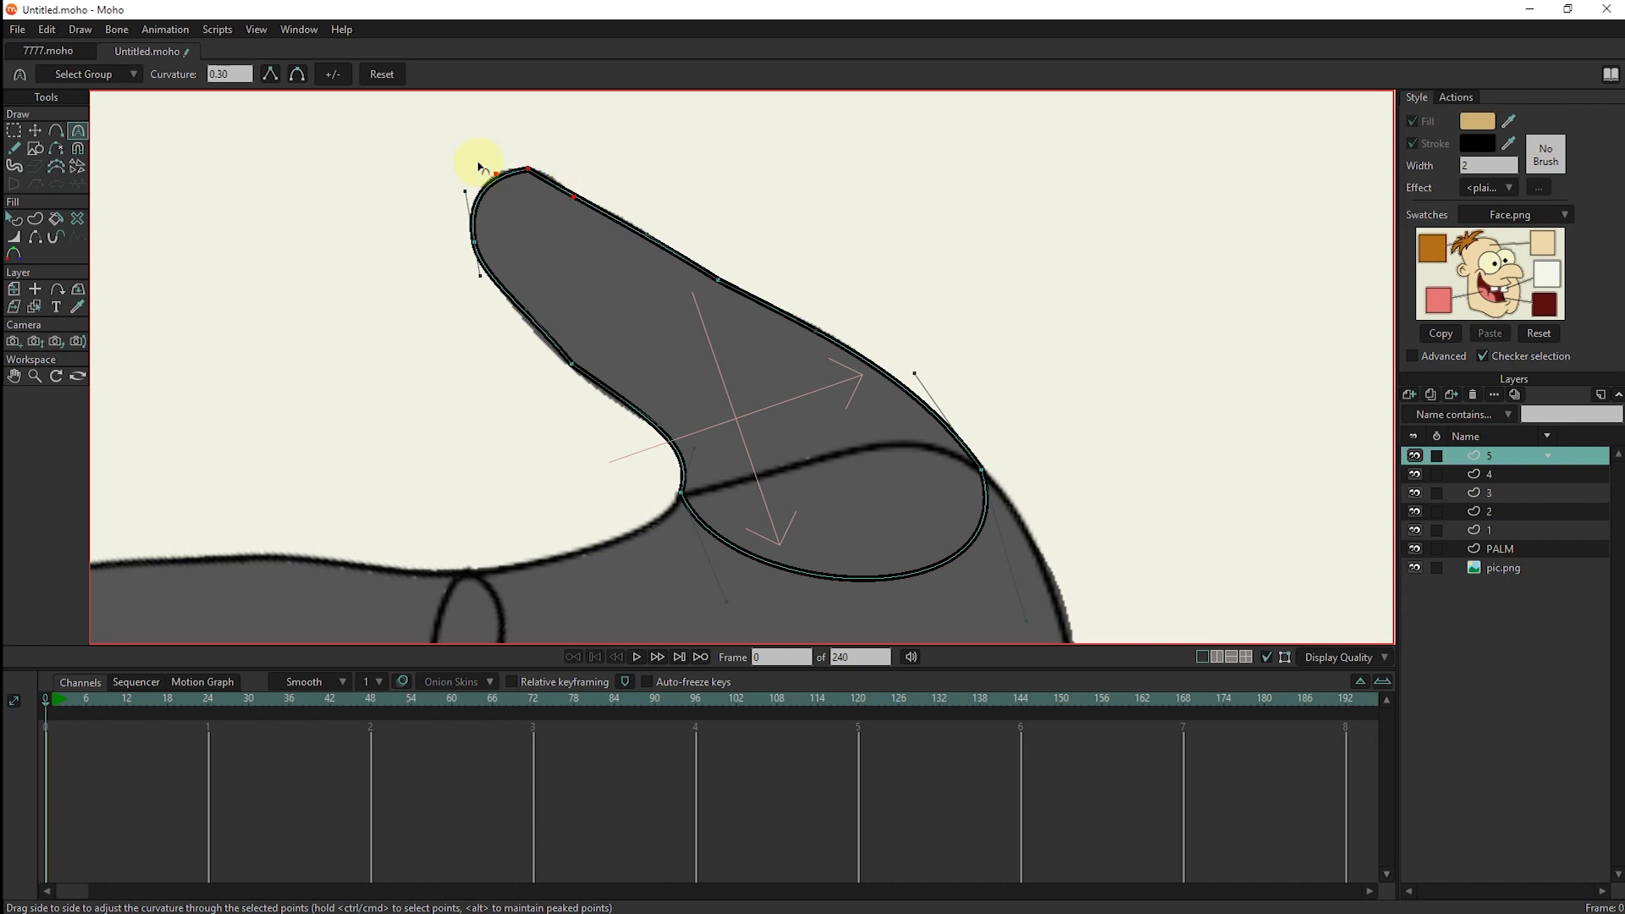
pyautogui.scroll(-3, 573, 190)
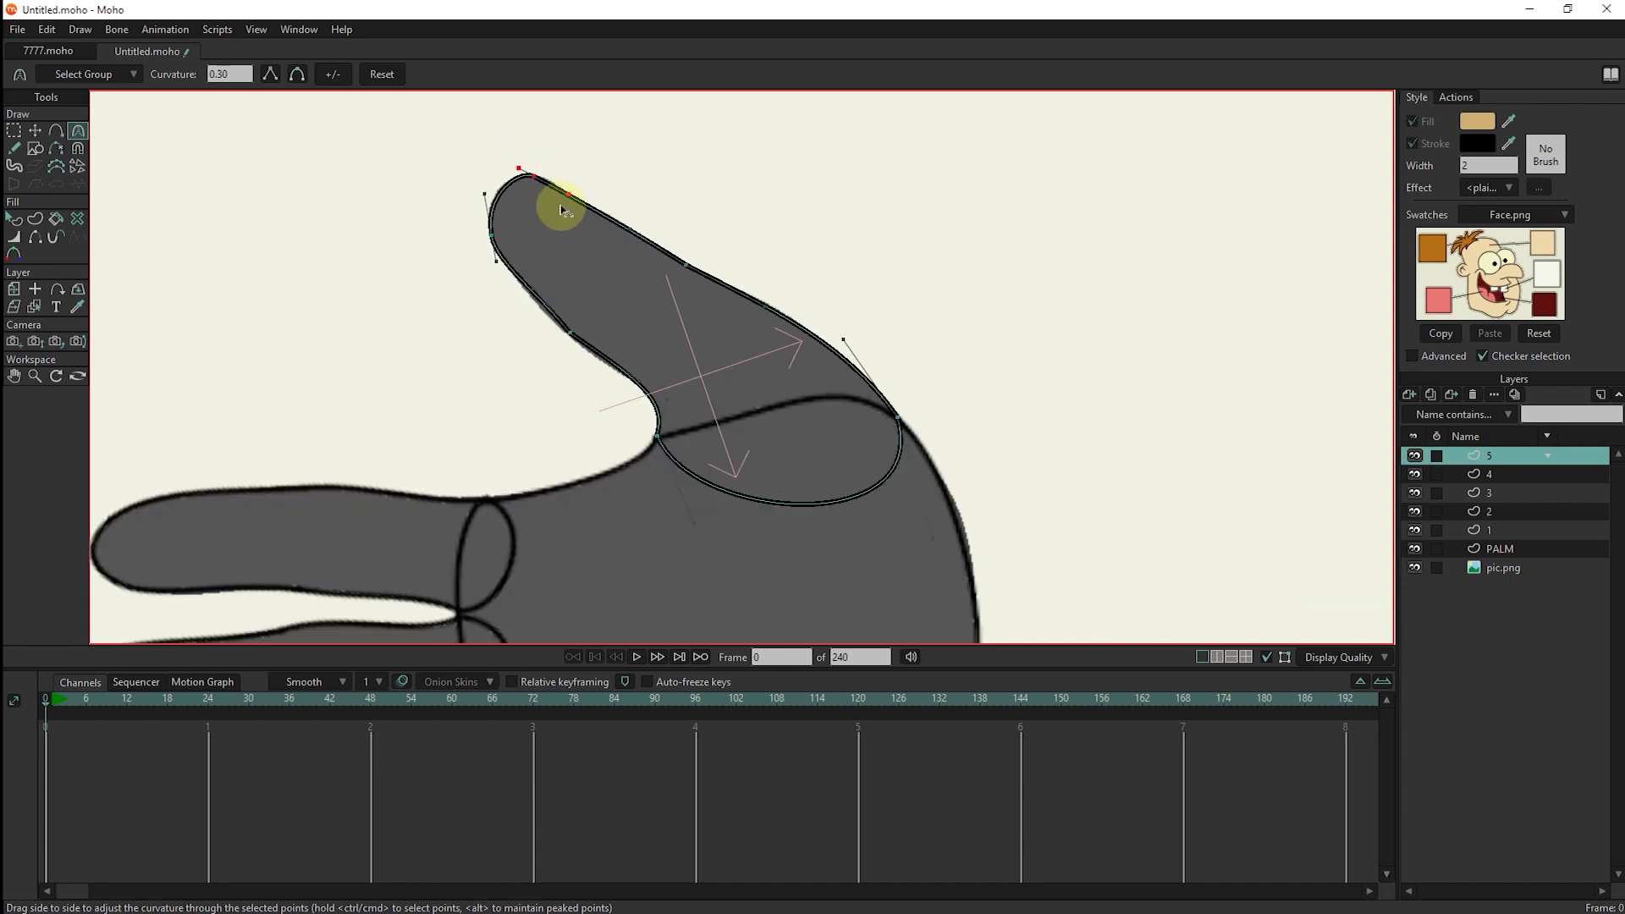
pyautogui.scroll(-3, 580, 217)
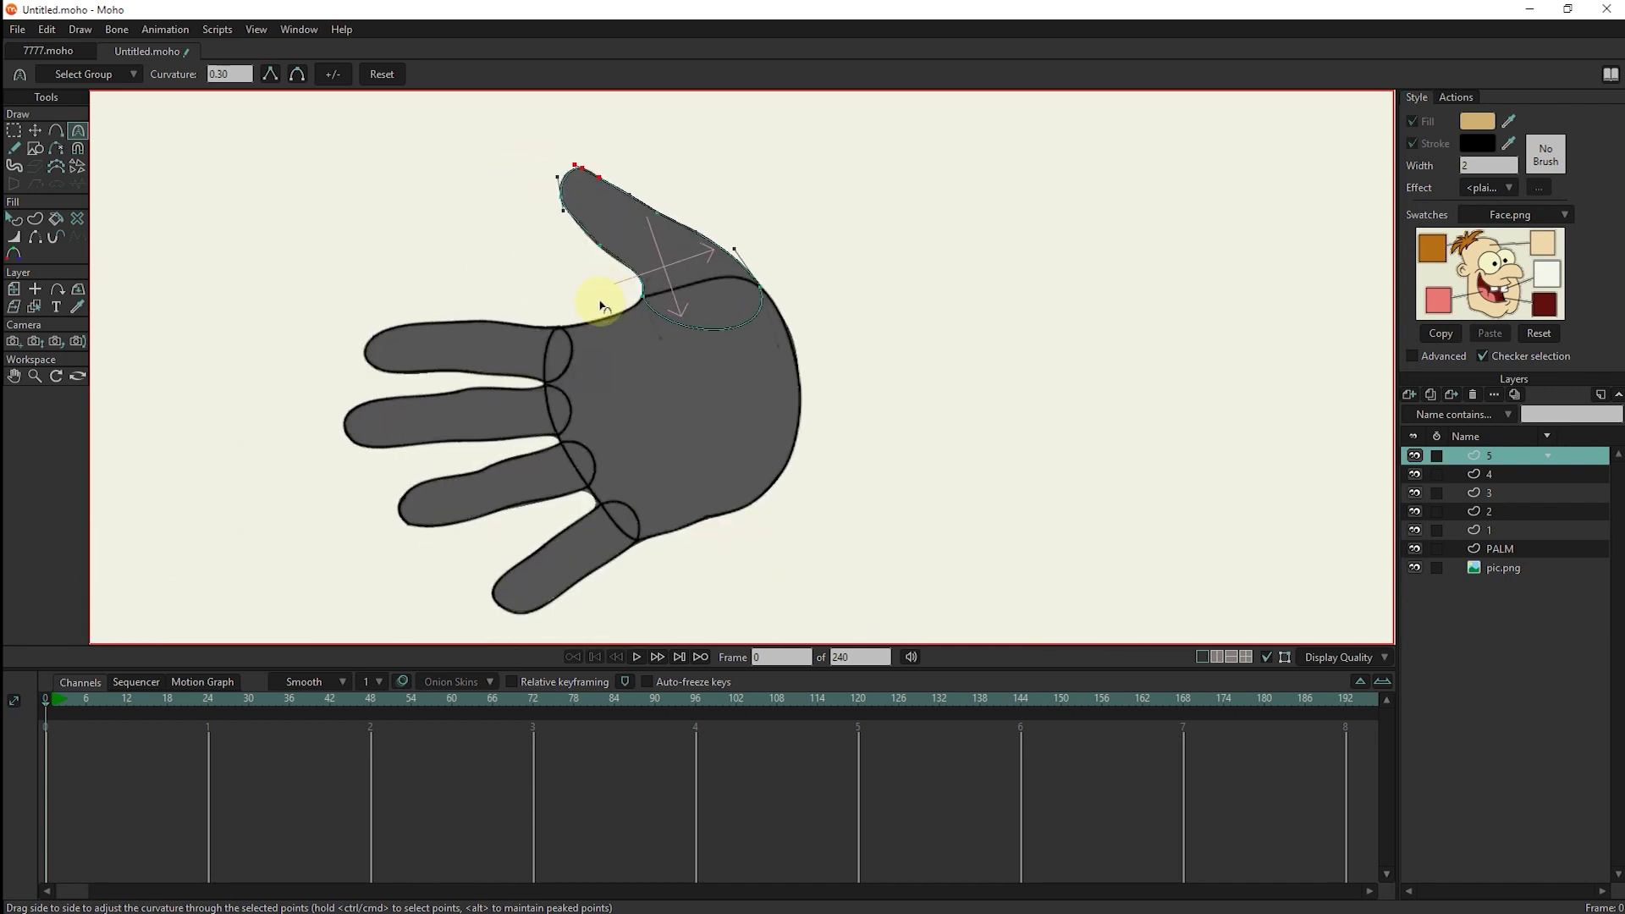
# Drag the pic.png reference layer off to the right and turn off its visibility.
pyautogui.click(1483, 567)
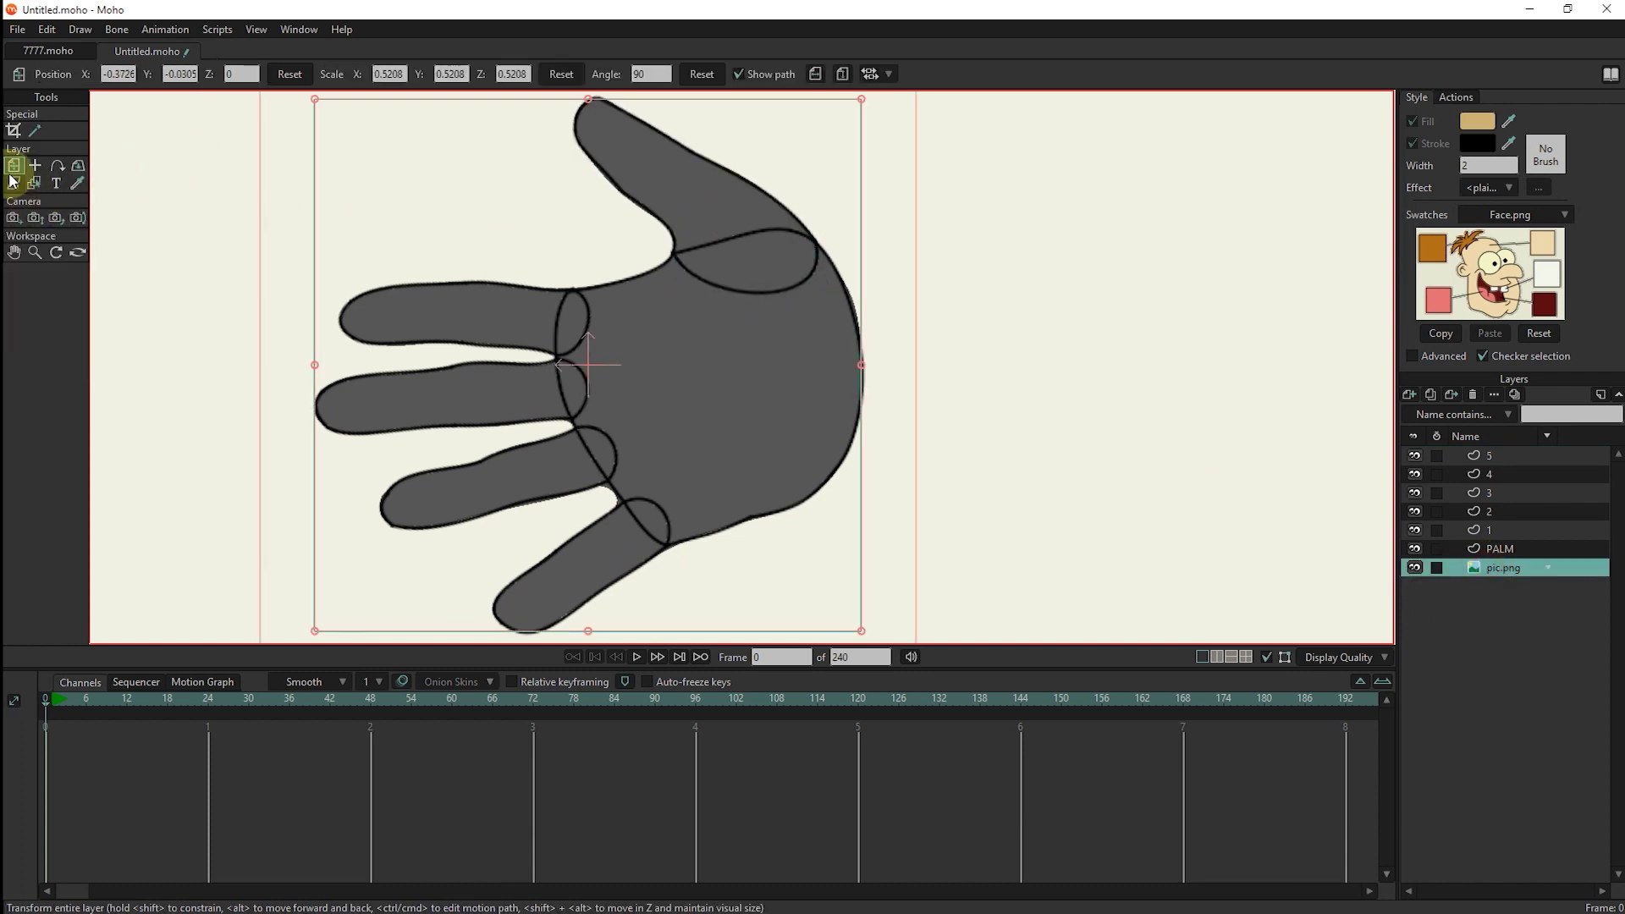
pyautogui.moveTo(712, 405); pyautogui.dragTo(1257, 382)
pyautogui.click(1415, 568)
pyautogui.moveTo(1163, 399); pyautogui.dragTo(1270, 406)
# Fill the palm shape on the PALM layer with beige.
pyautogui.click(1498, 549)
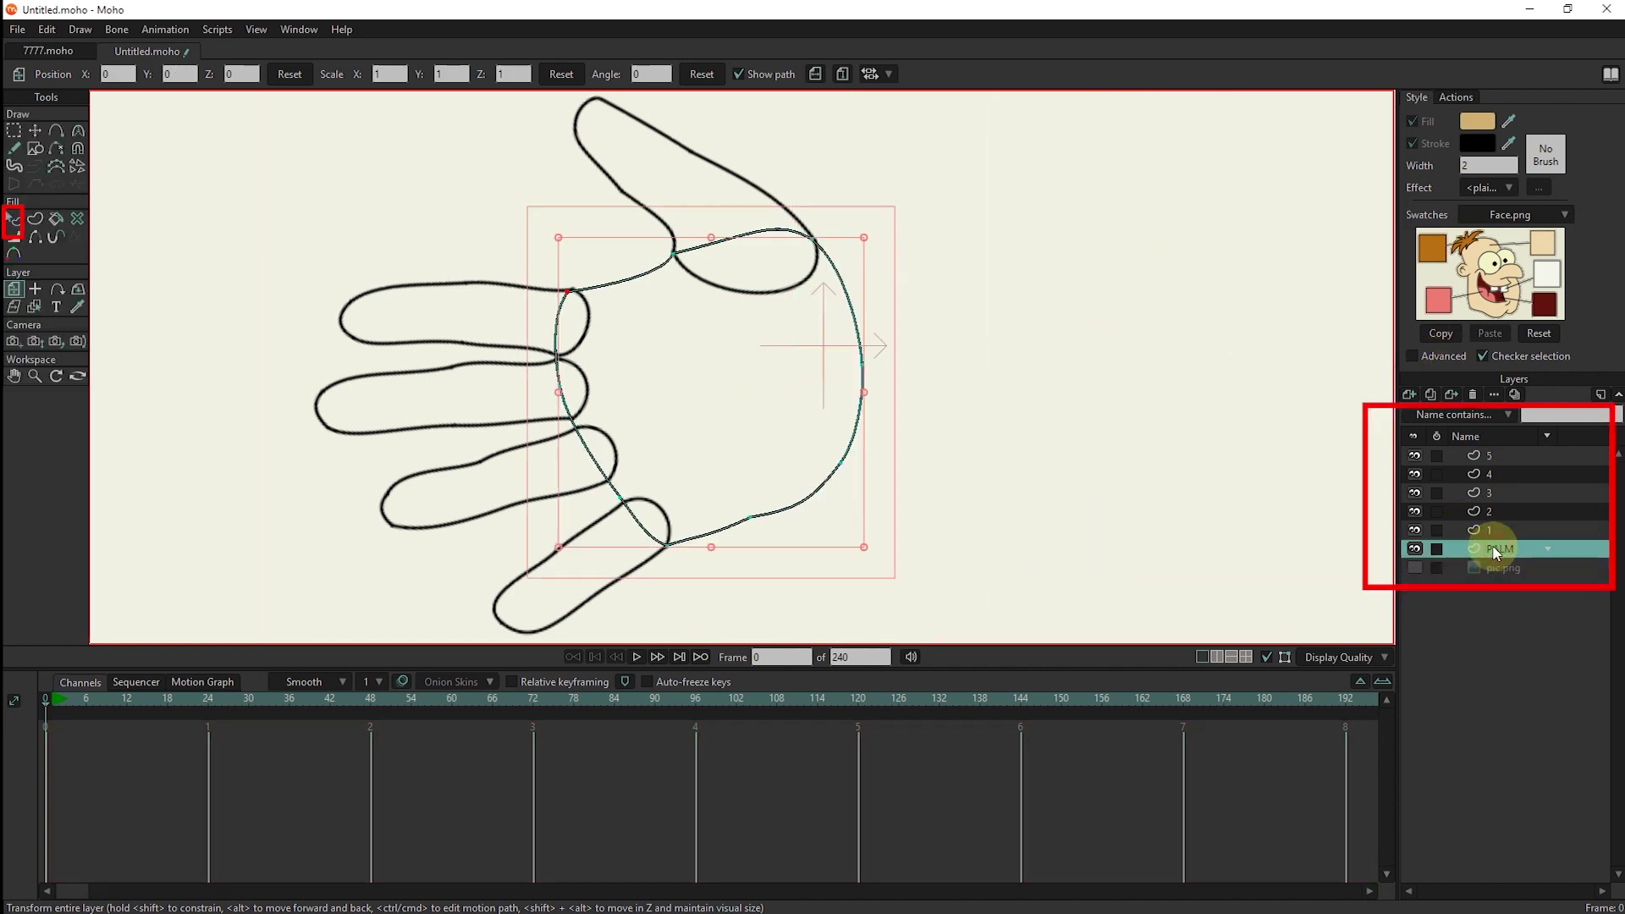
pyautogui.press('q')
pyautogui.click(831, 484)
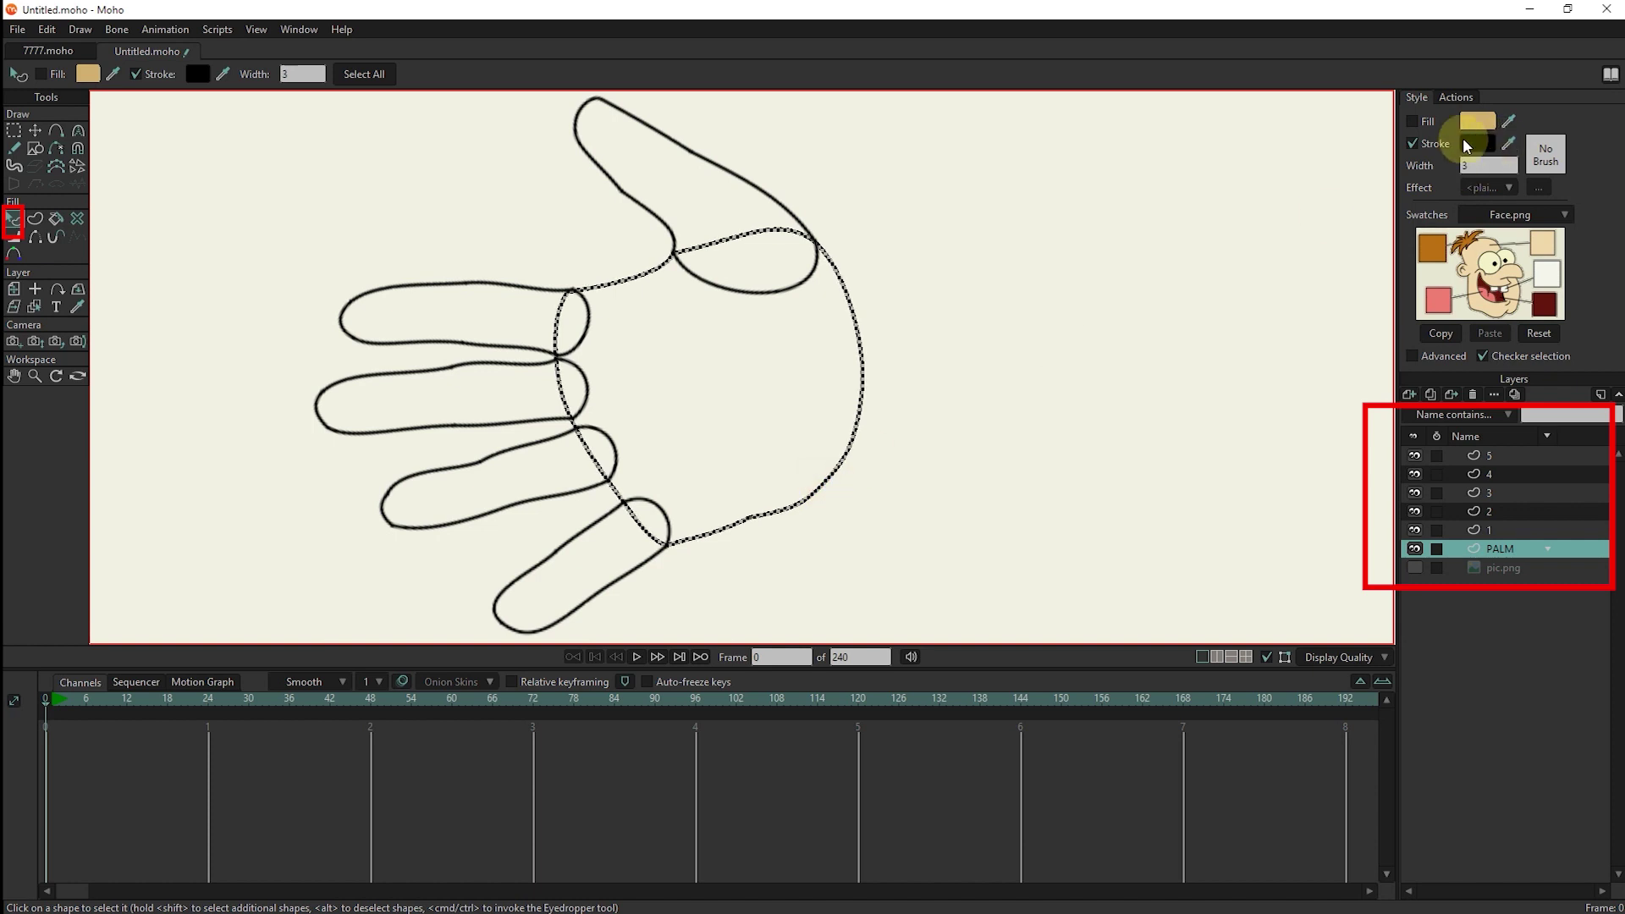
pyautogui.click(1413, 121)
pyautogui.click(1479, 121)
pyautogui.click(1289, 465)
# Fill the bottom finger on layer 1 with beige and give it a beige outline.
pyautogui.click(1485, 529)
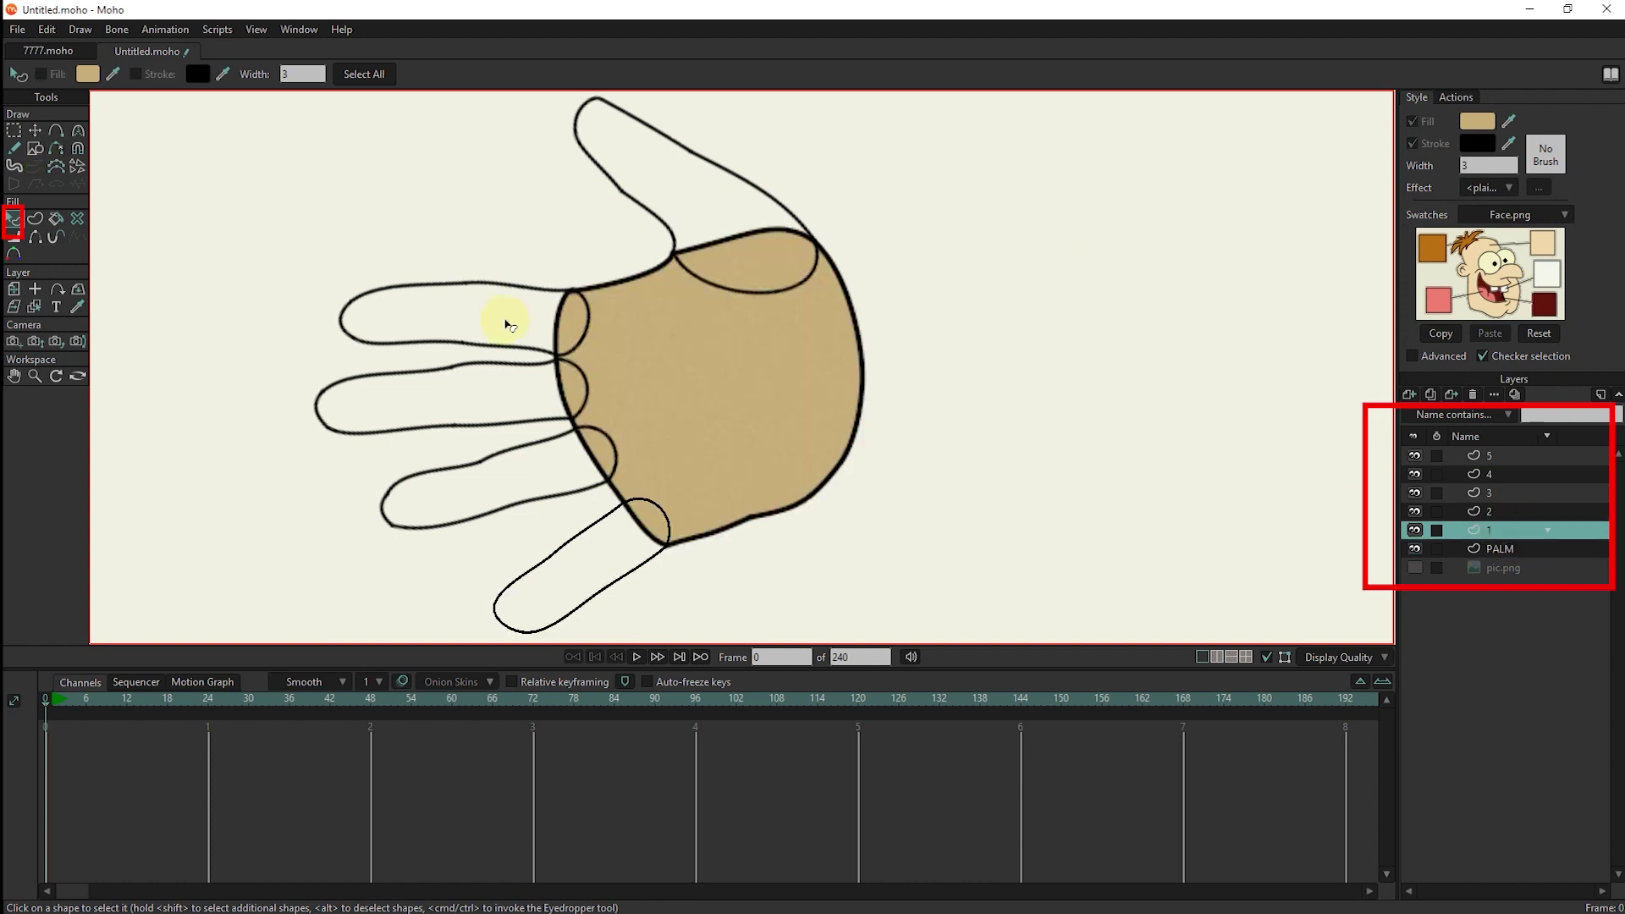
pyautogui.click(660, 547)
pyautogui.click(1412, 121)
pyautogui.moveTo(1478, 120); pyautogui.dragTo(1477, 143)
pyautogui.click(1477, 143)
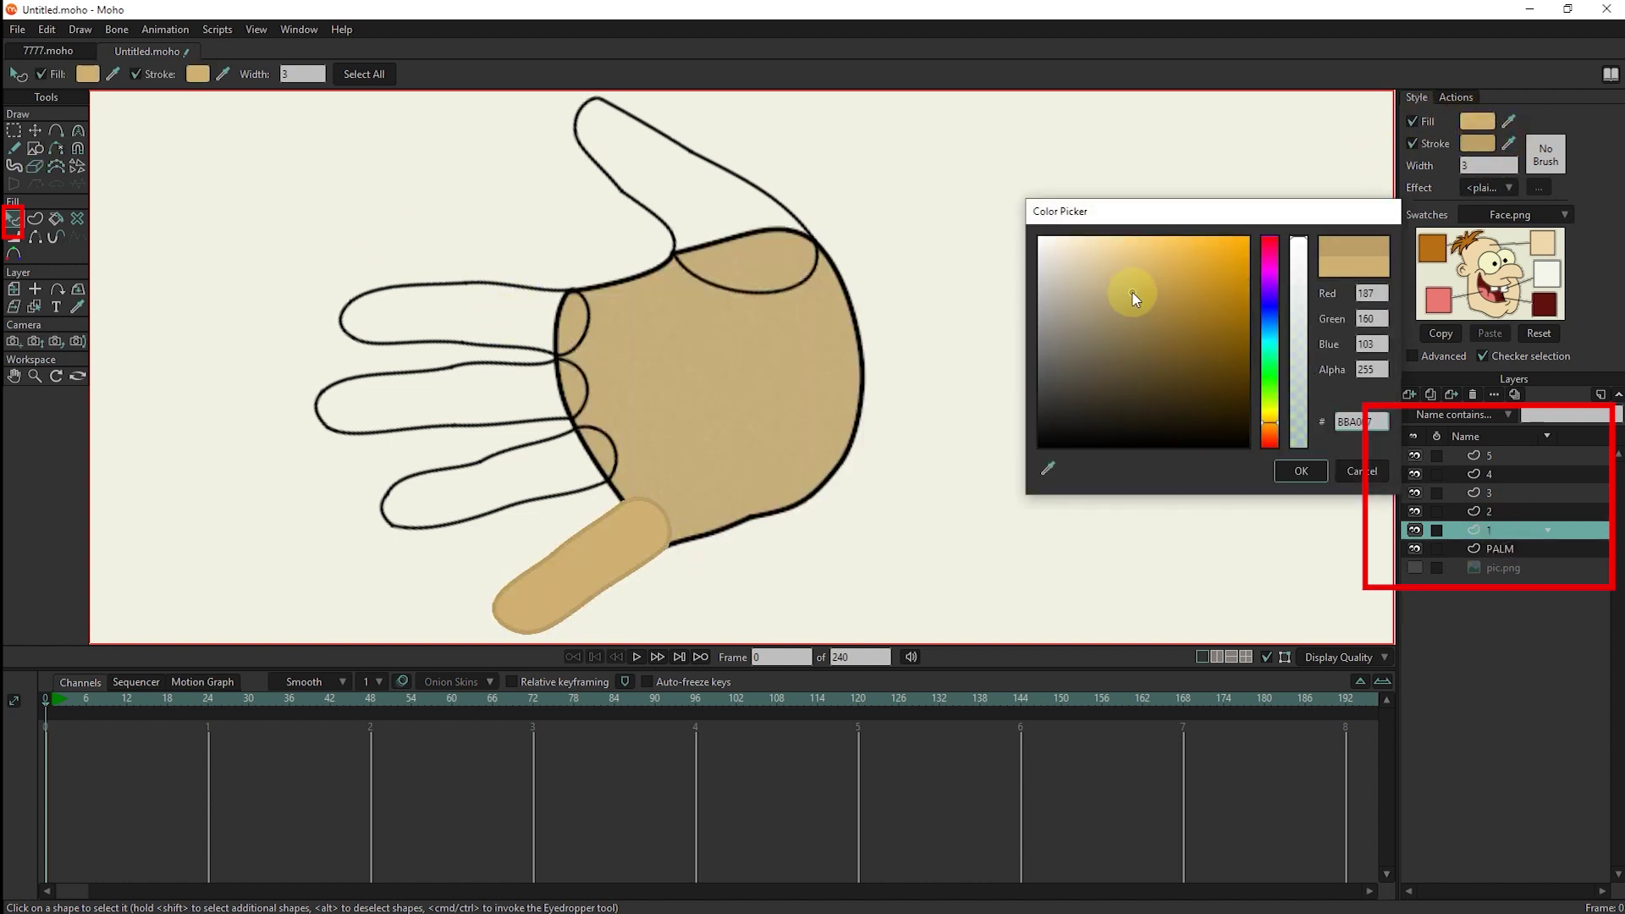
pyautogui.click(1300, 471)
# Recolour the palm's outline to beige and deselect the palm.
pyautogui.click(1500, 548)
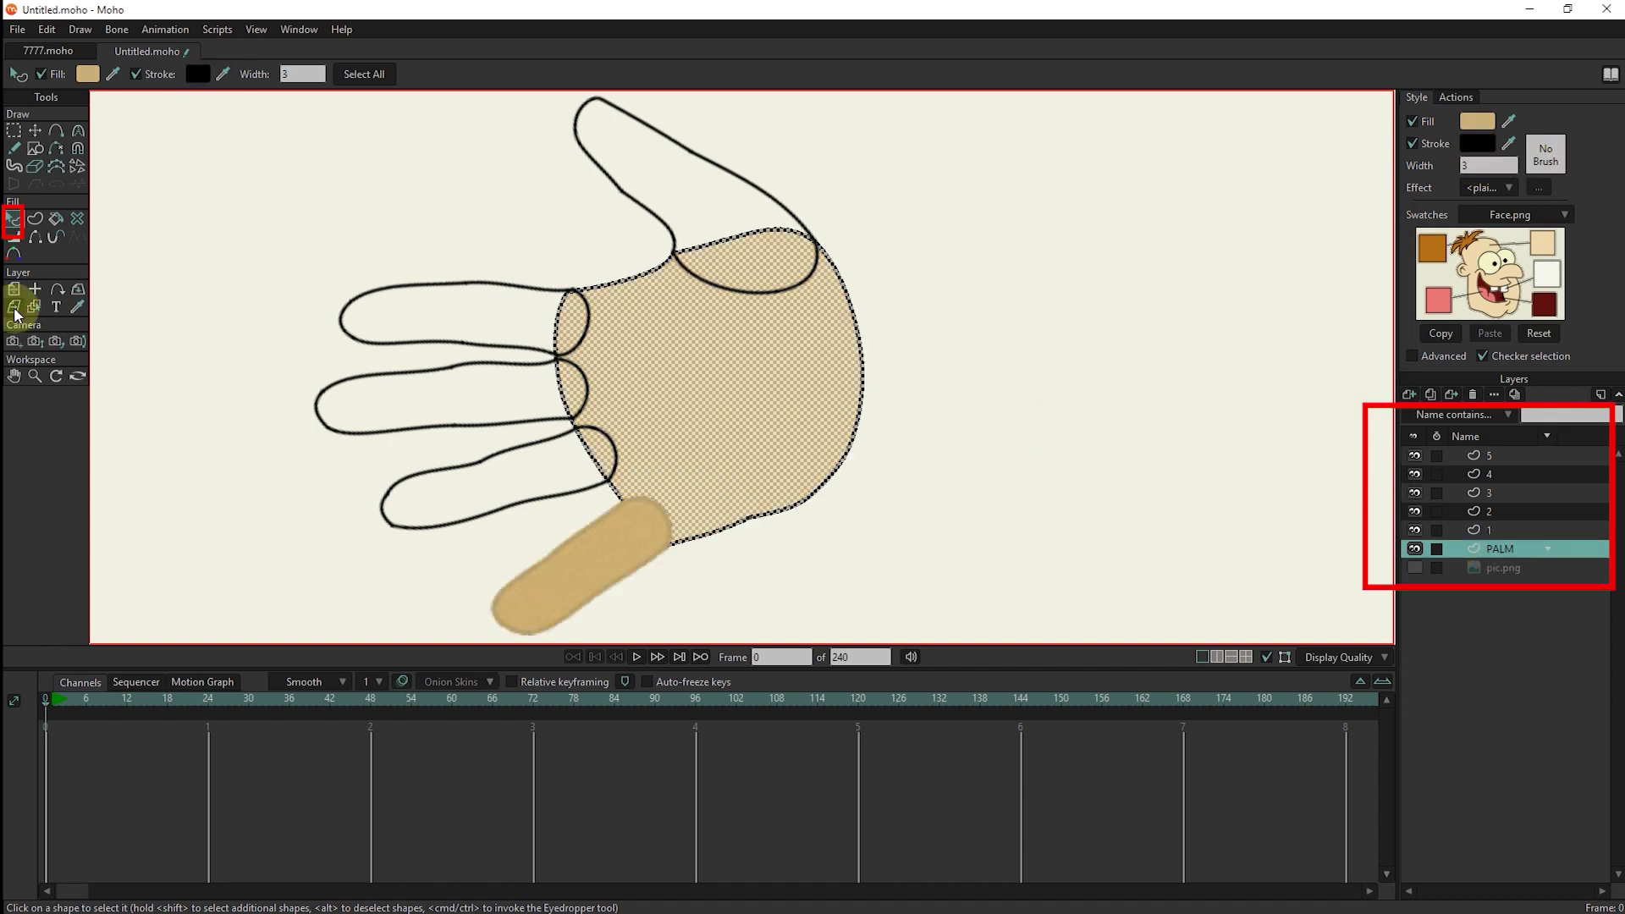
pyautogui.moveTo(1477, 121); pyautogui.dragTo(1477, 143)
pyautogui.click(1335, 454)
# Fill the lower finger on layer 2 with beige and give it a beige outline.
pyautogui.keyDown('ctrl'); pyautogui.keyDown('alt'); pyautogui.click(572, 463); pyautogui.keyUp('alt'); pyautogui.keyUp('ctrl')
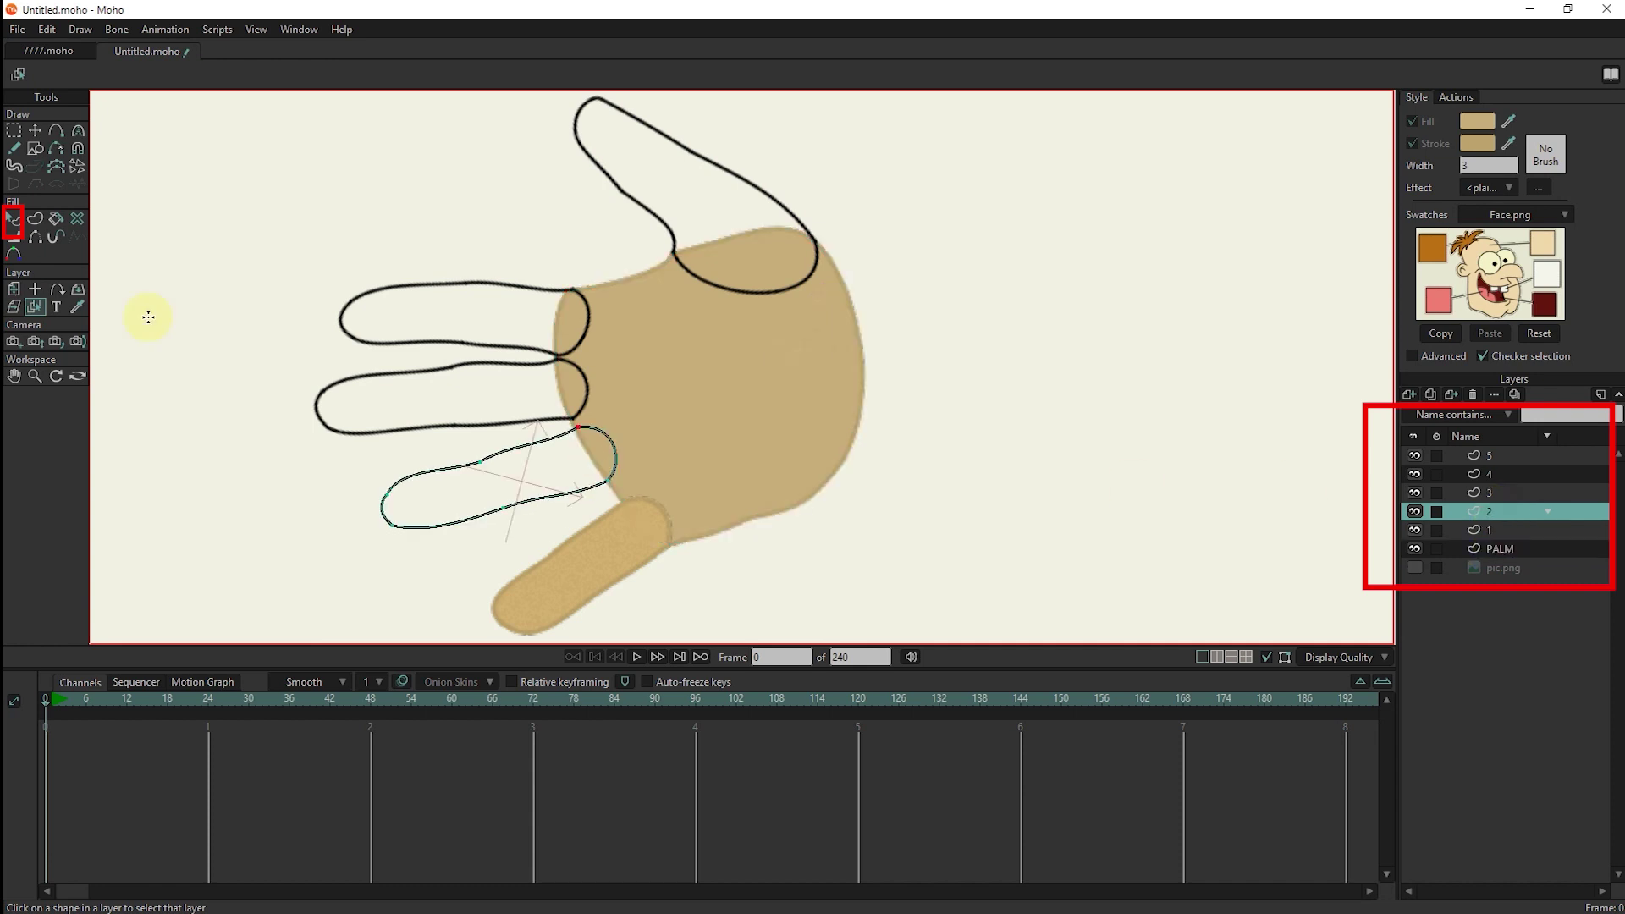
pyautogui.click(523, 498)
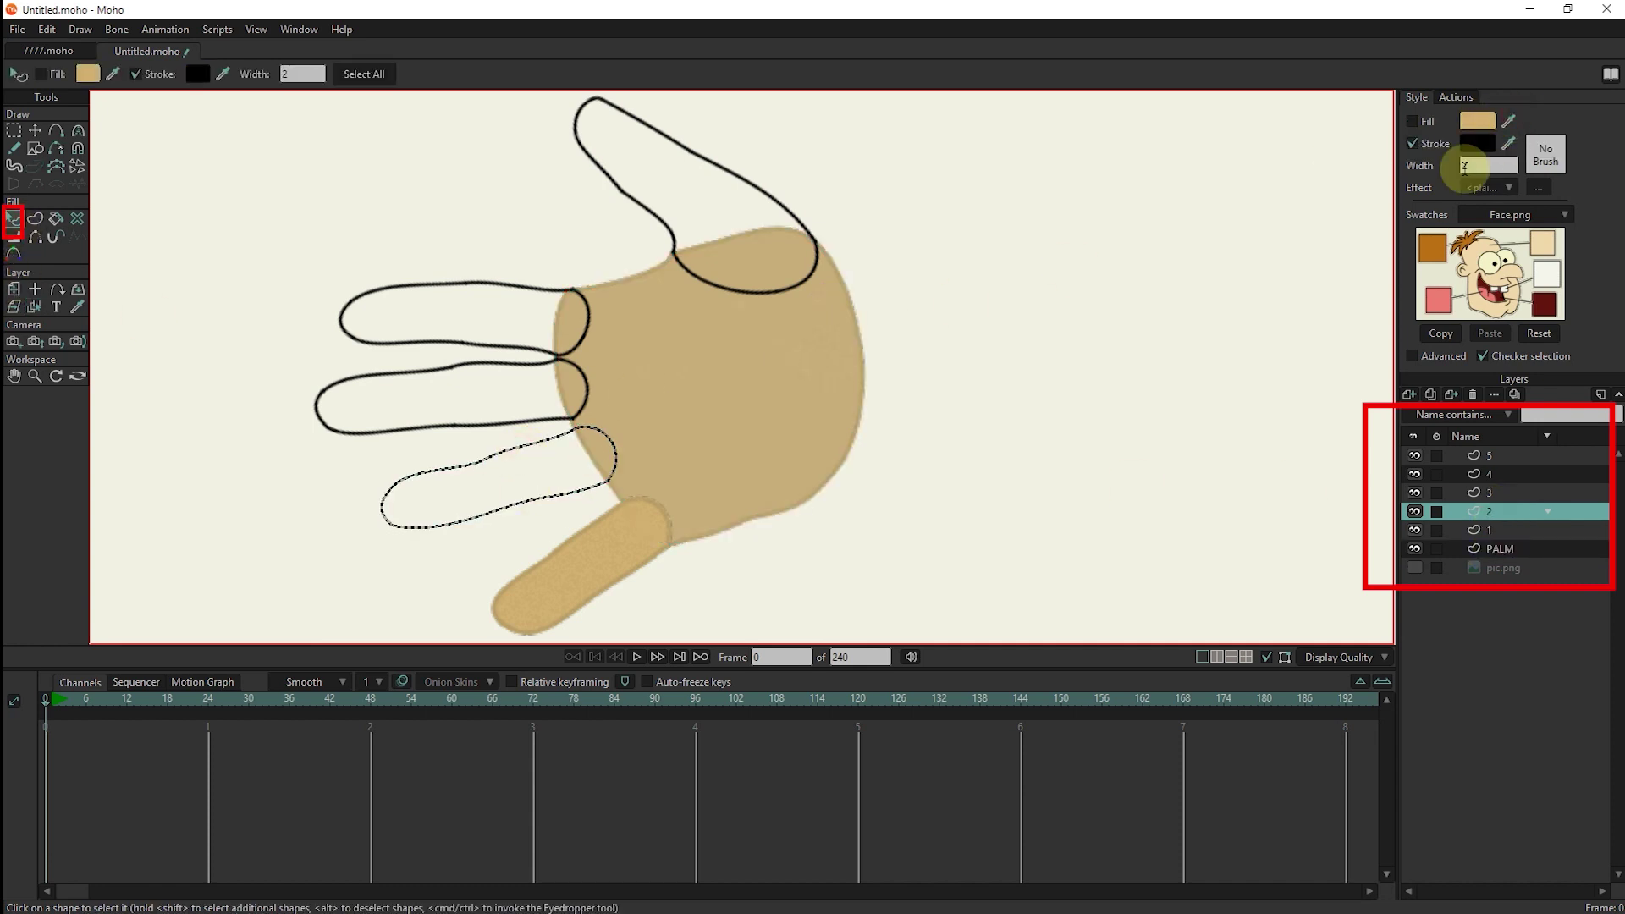
pyautogui.click(1413, 121)
pyautogui.click(1017, 346)
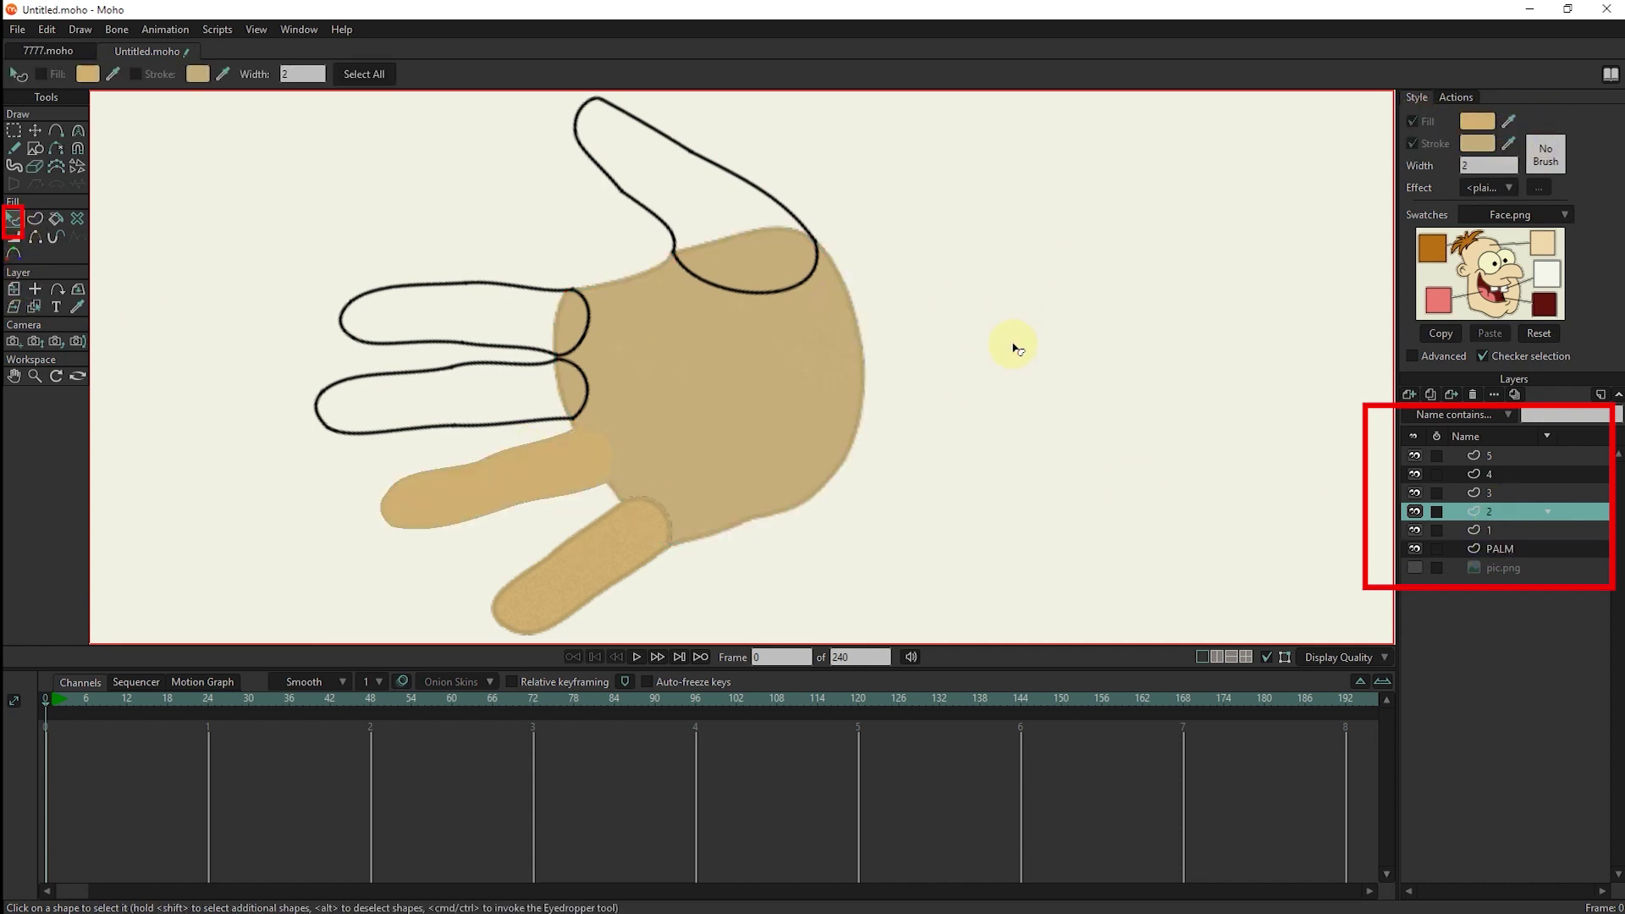
# Give the middle finger on layer 3 a tan outline.
pyautogui.keyDown('ctrl'); pyautogui.keyDown('alt'); pyautogui.click(736, 460); pyautogui.keyUp('alt'); pyautogui.keyUp('ctrl')
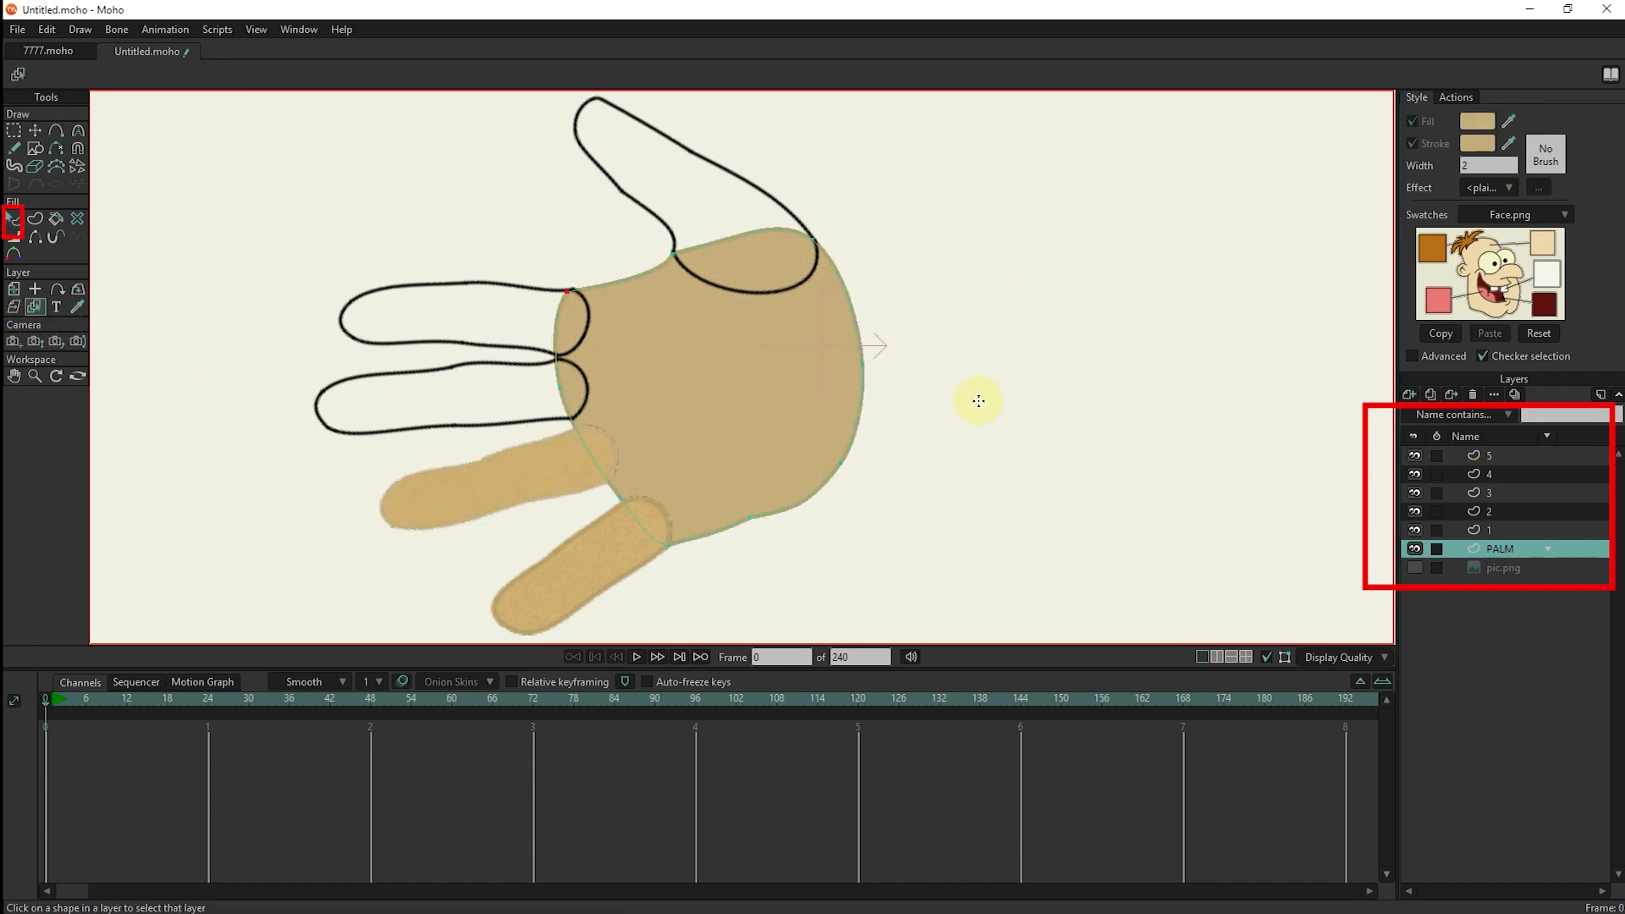
pyautogui.click(444, 369)
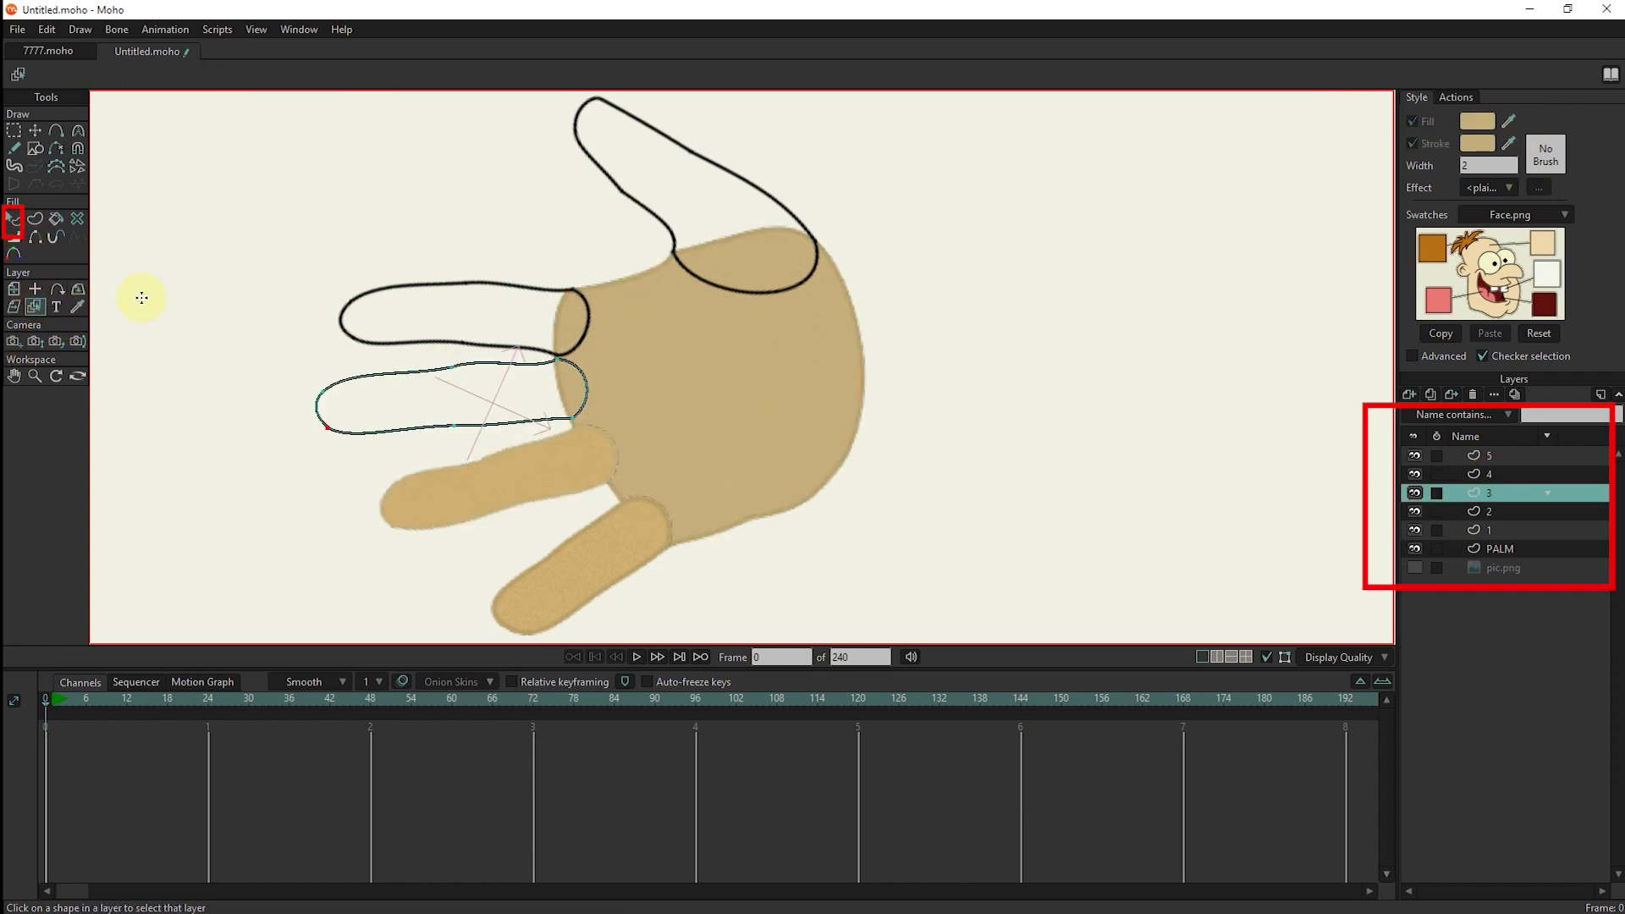
pyautogui.press('q')
pyautogui.click(514, 368)
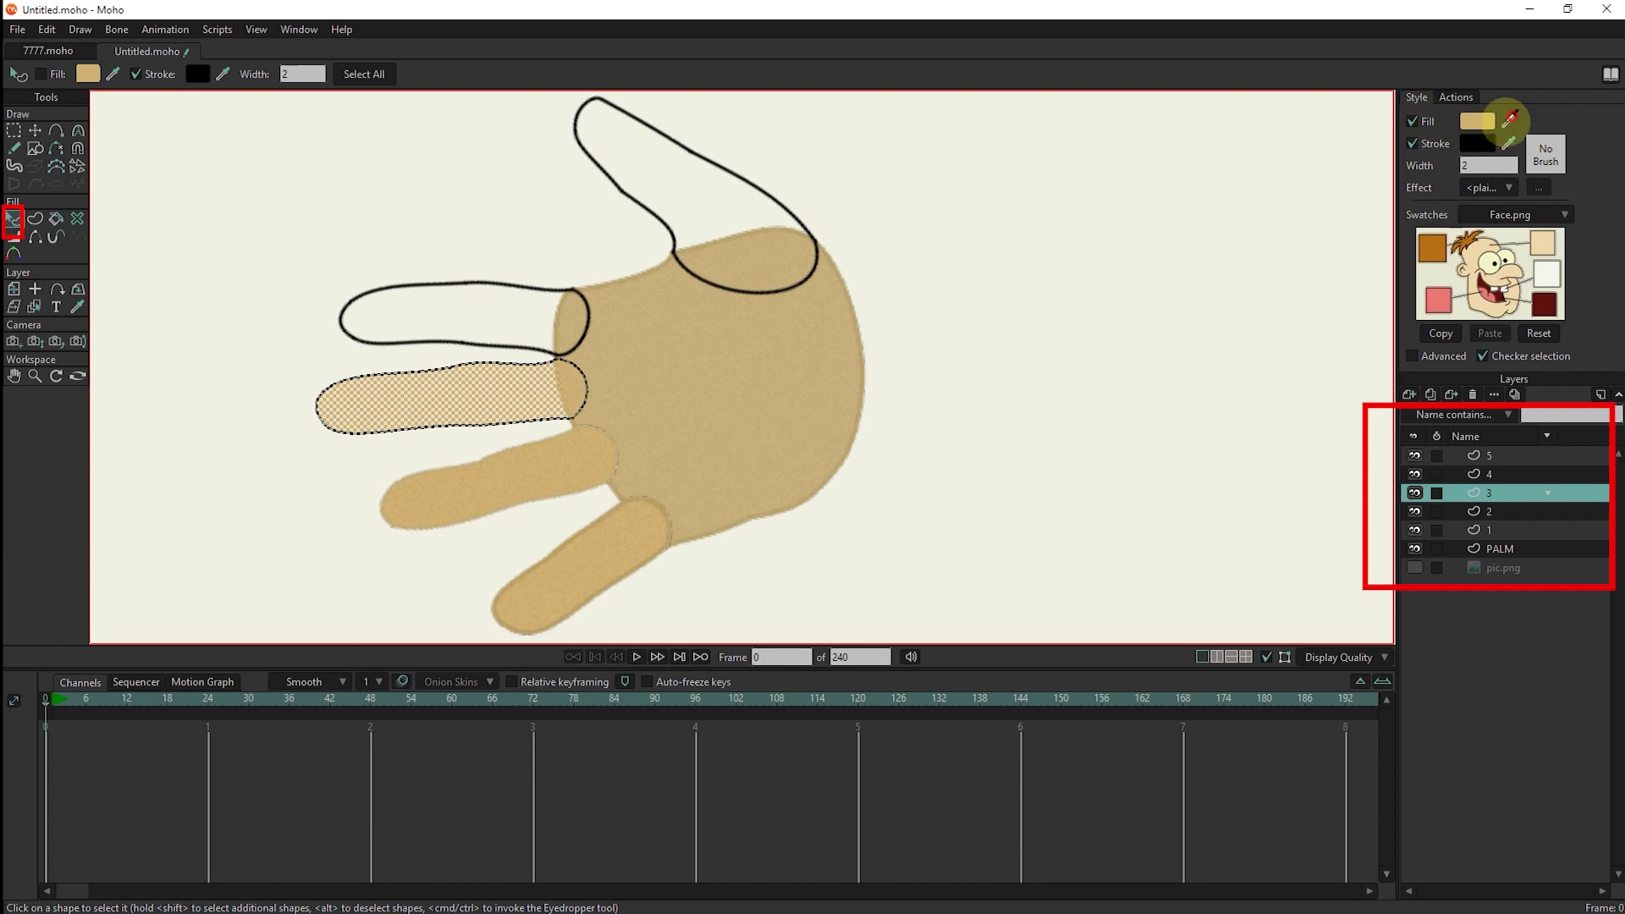
pyautogui.click(1508, 144)
pyautogui.click(580, 537)
pyautogui.click(925, 428)
# Sample the palm's tan and recolour the middle finger with it.
pyautogui.keyDown('ctrl'); pyautogui.click(787, 346); pyautogui.keyUp('ctrl')
pyautogui.click(170, 320)
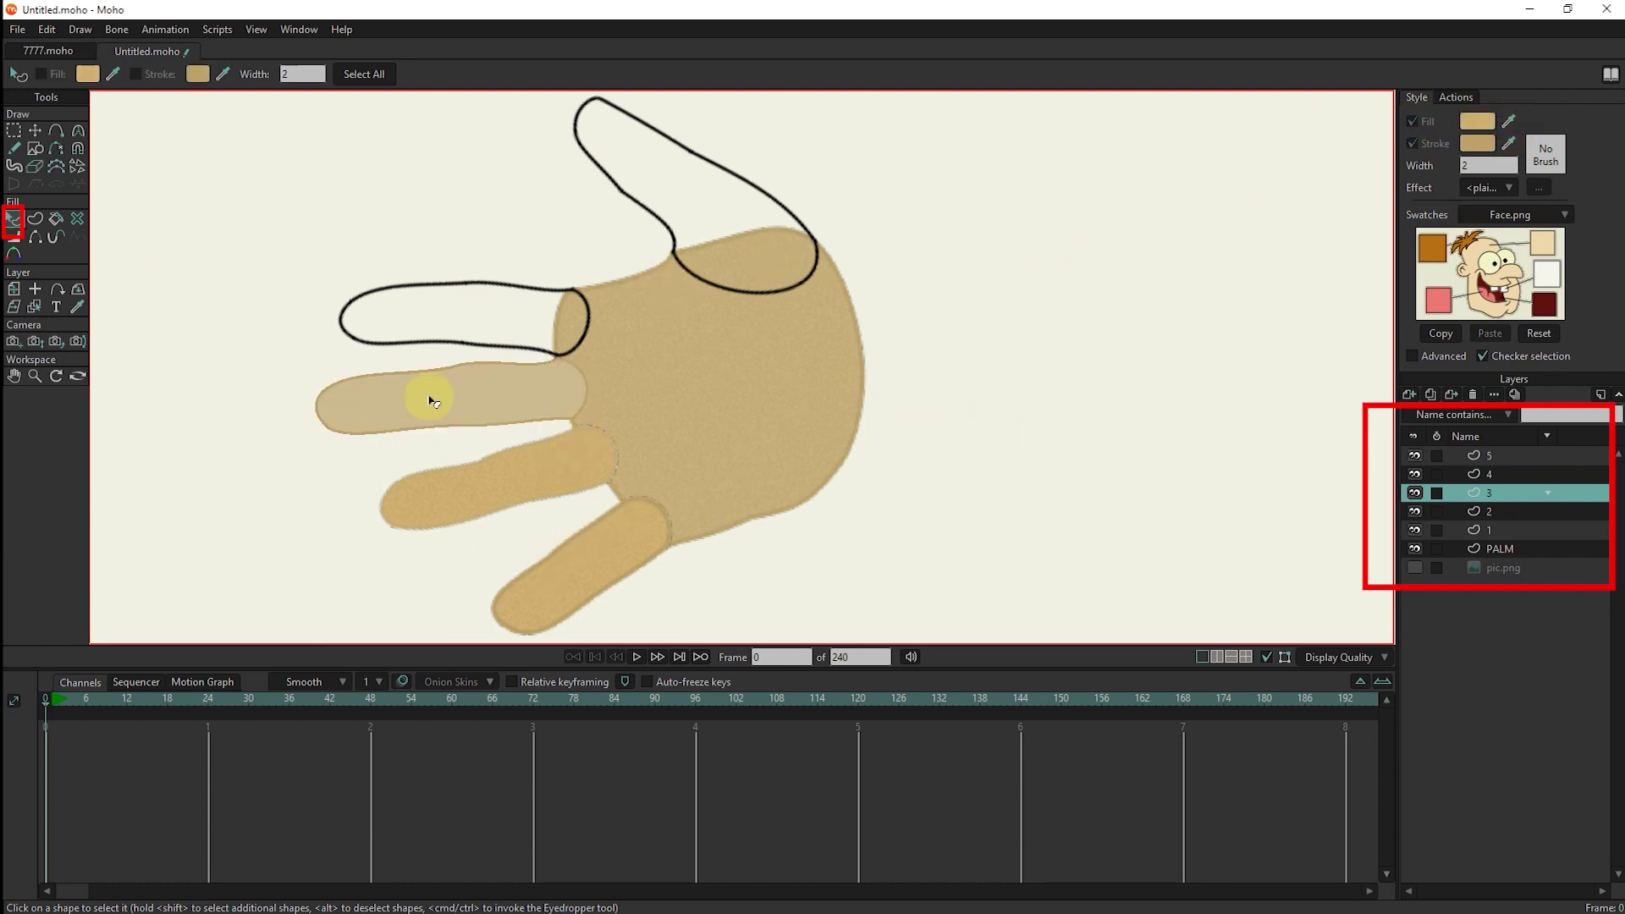
pyautogui.click(482, 373)
pyautogui.keyDown('ctrl'); pyautogui.click(772, 338); pyautogui.keyUp('ctrl')
pyautogui.click(715, 458)
pyautogui.scroll(2, 624, 366)
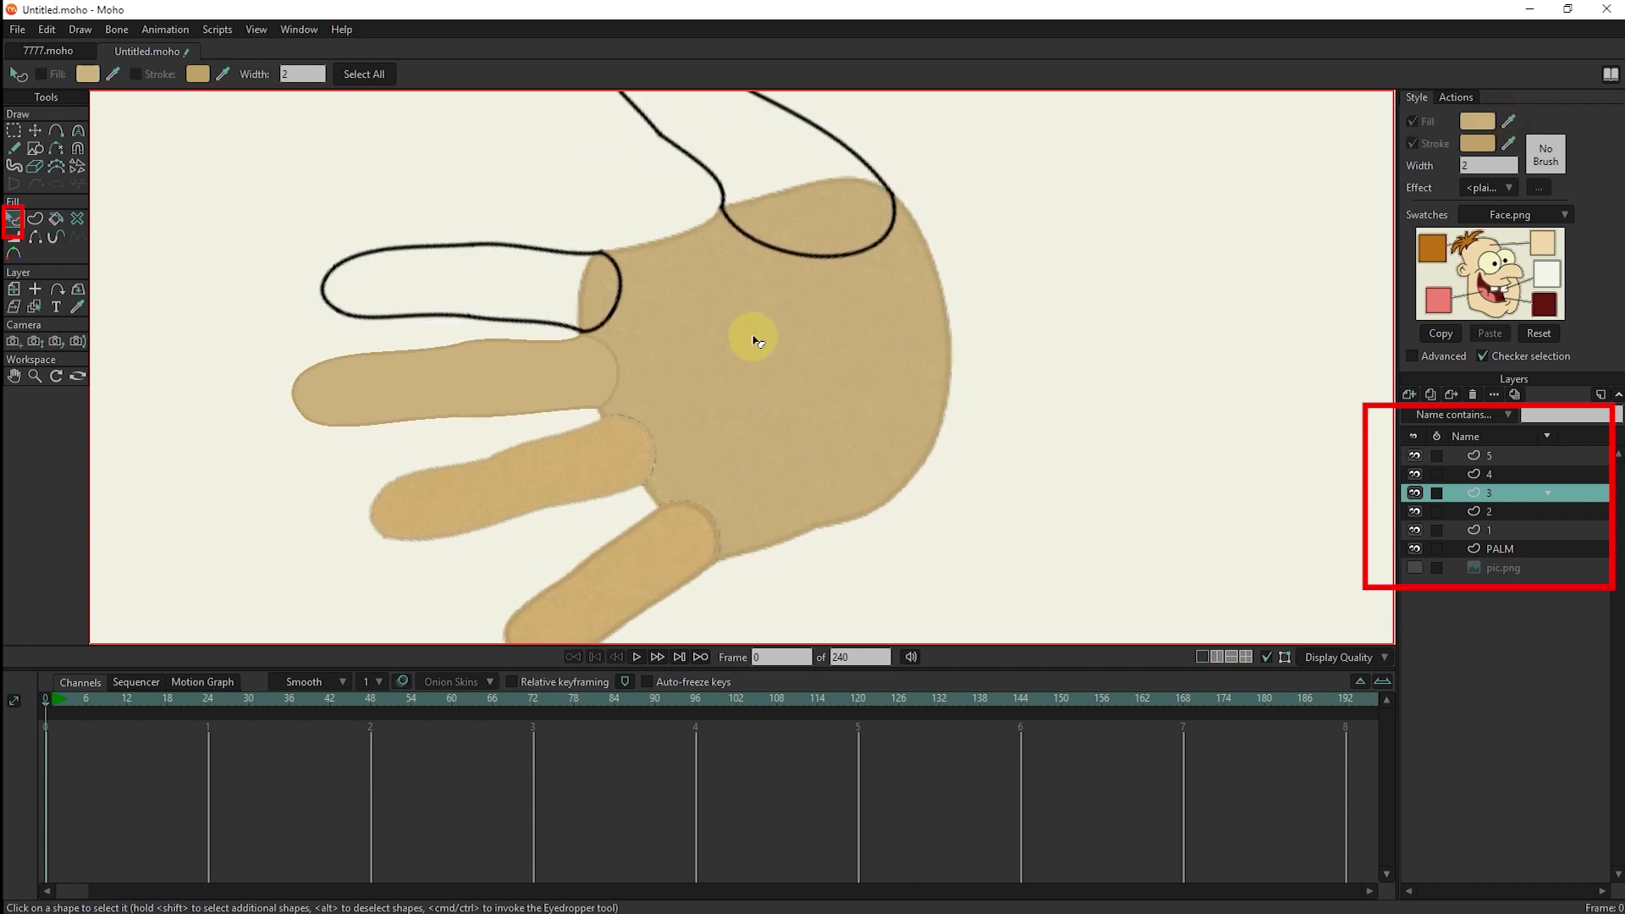
# Recolour the ring finger on layer 2 to the palm's tan.
pyautogui.click(1472, 511)
pyautogui.click(576, 492)
pyautogui.keyDown('ctrl'); pyautogui.click(908, 382); pyautogui.keyUp('ctrl')
pyautogui.click(1041, 365)
# Pick the index finger's layer 4 from the canvas and select its shape.
pyautogui.click(34, 306)
pyautogui.click(661, 563)
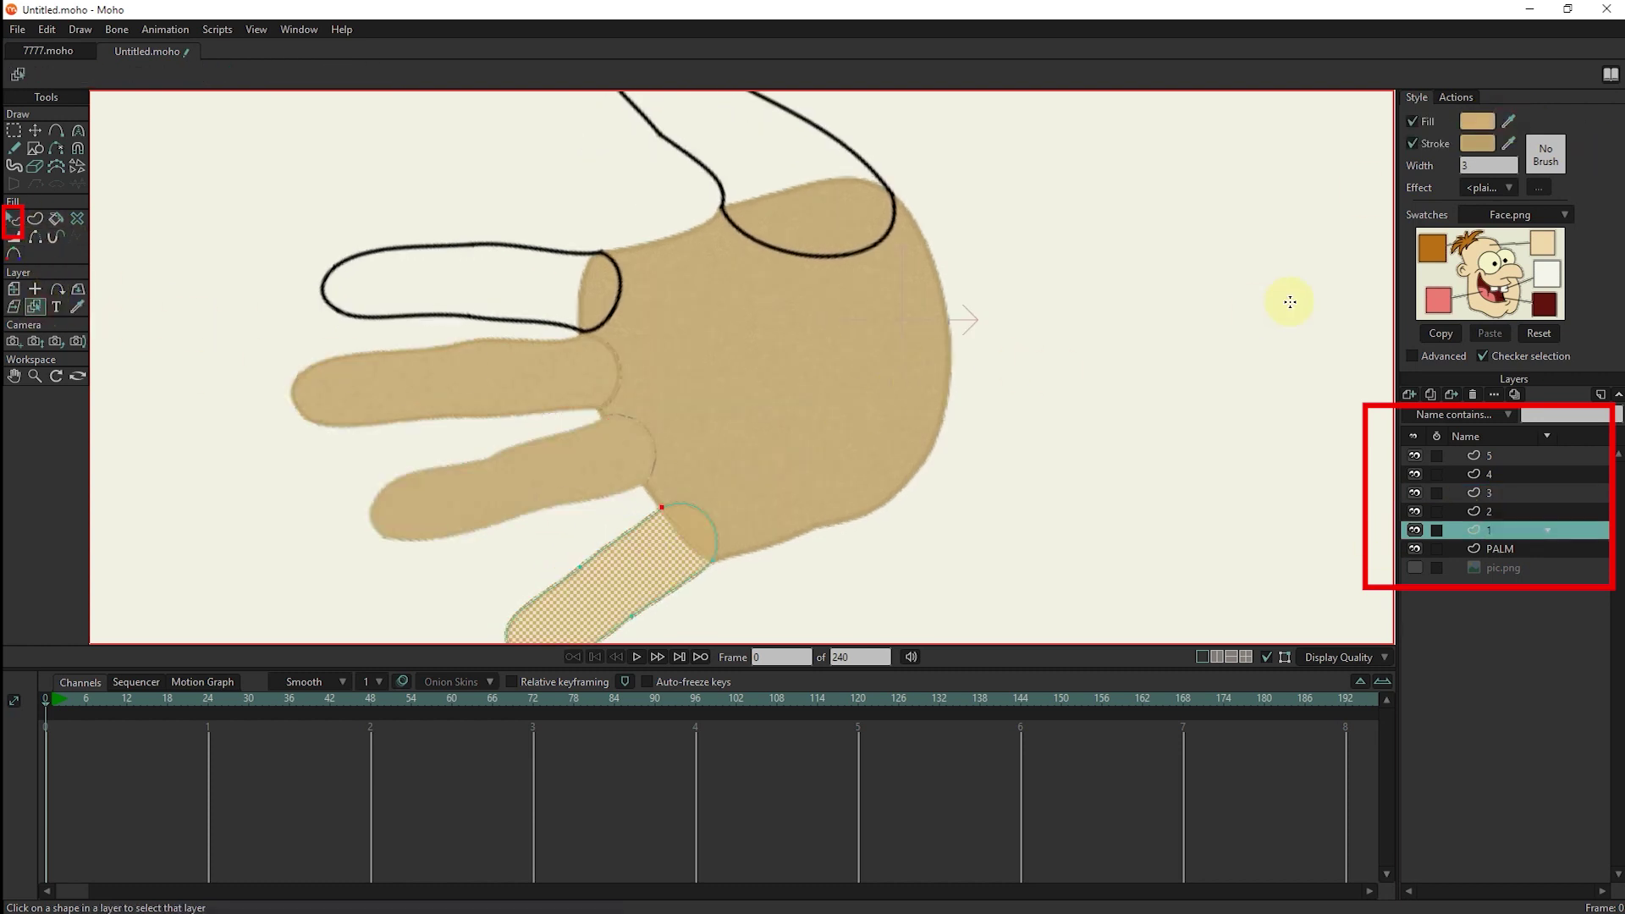
pyautogui.click(542, 241)
pyautogui.click(13, 219)
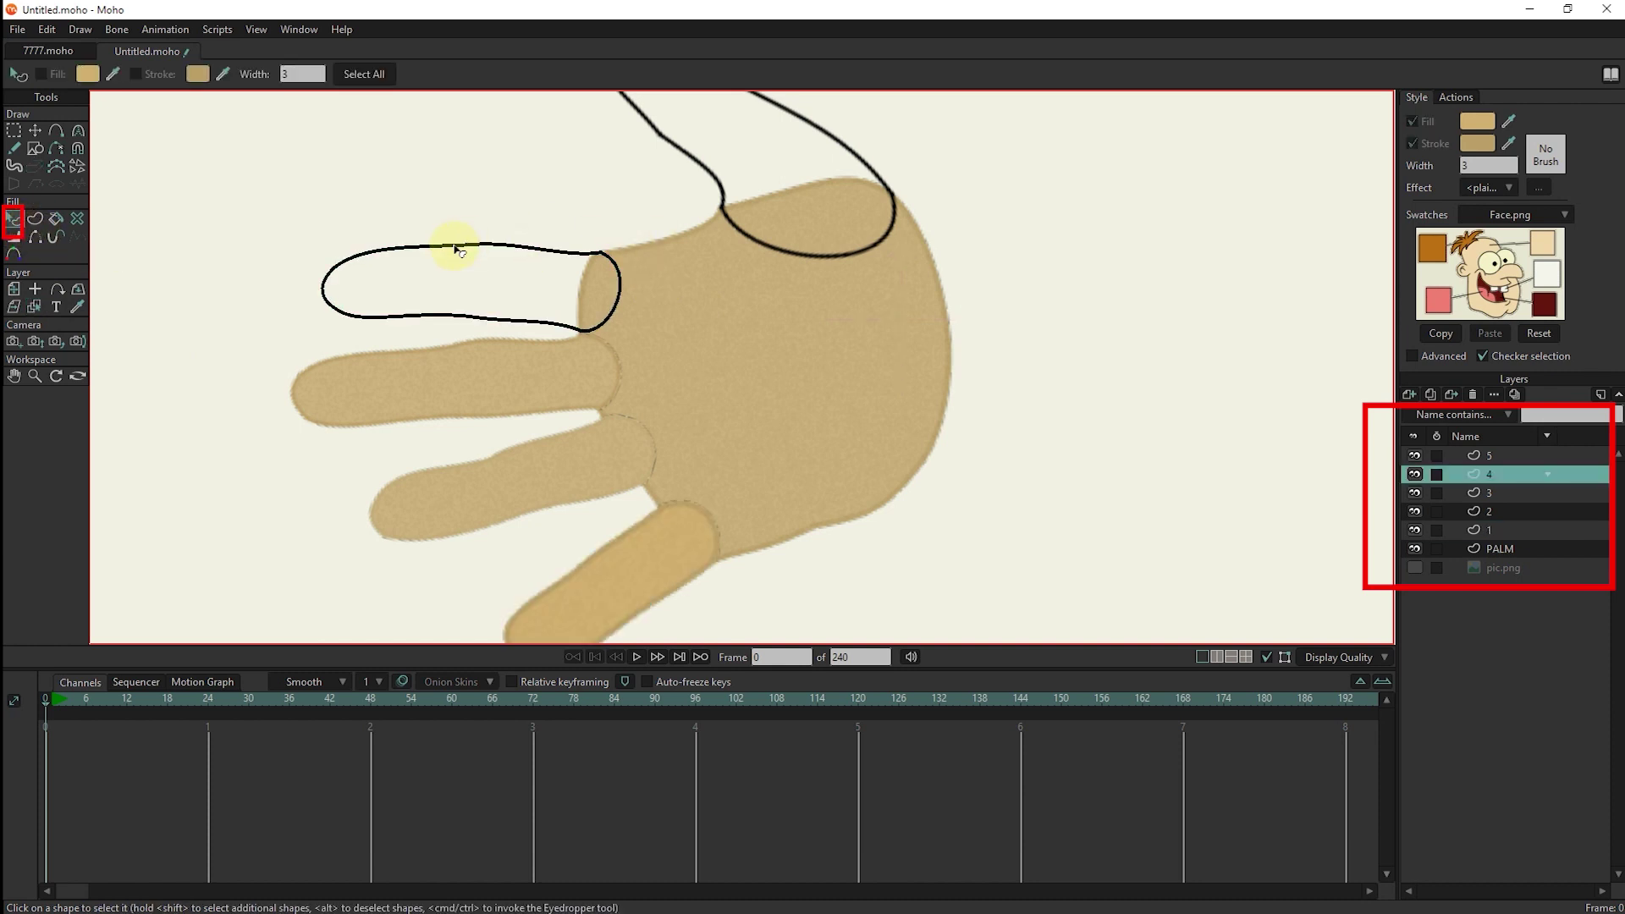
pyautogui.click(454, 266)
pyautogui.click(606, 324)
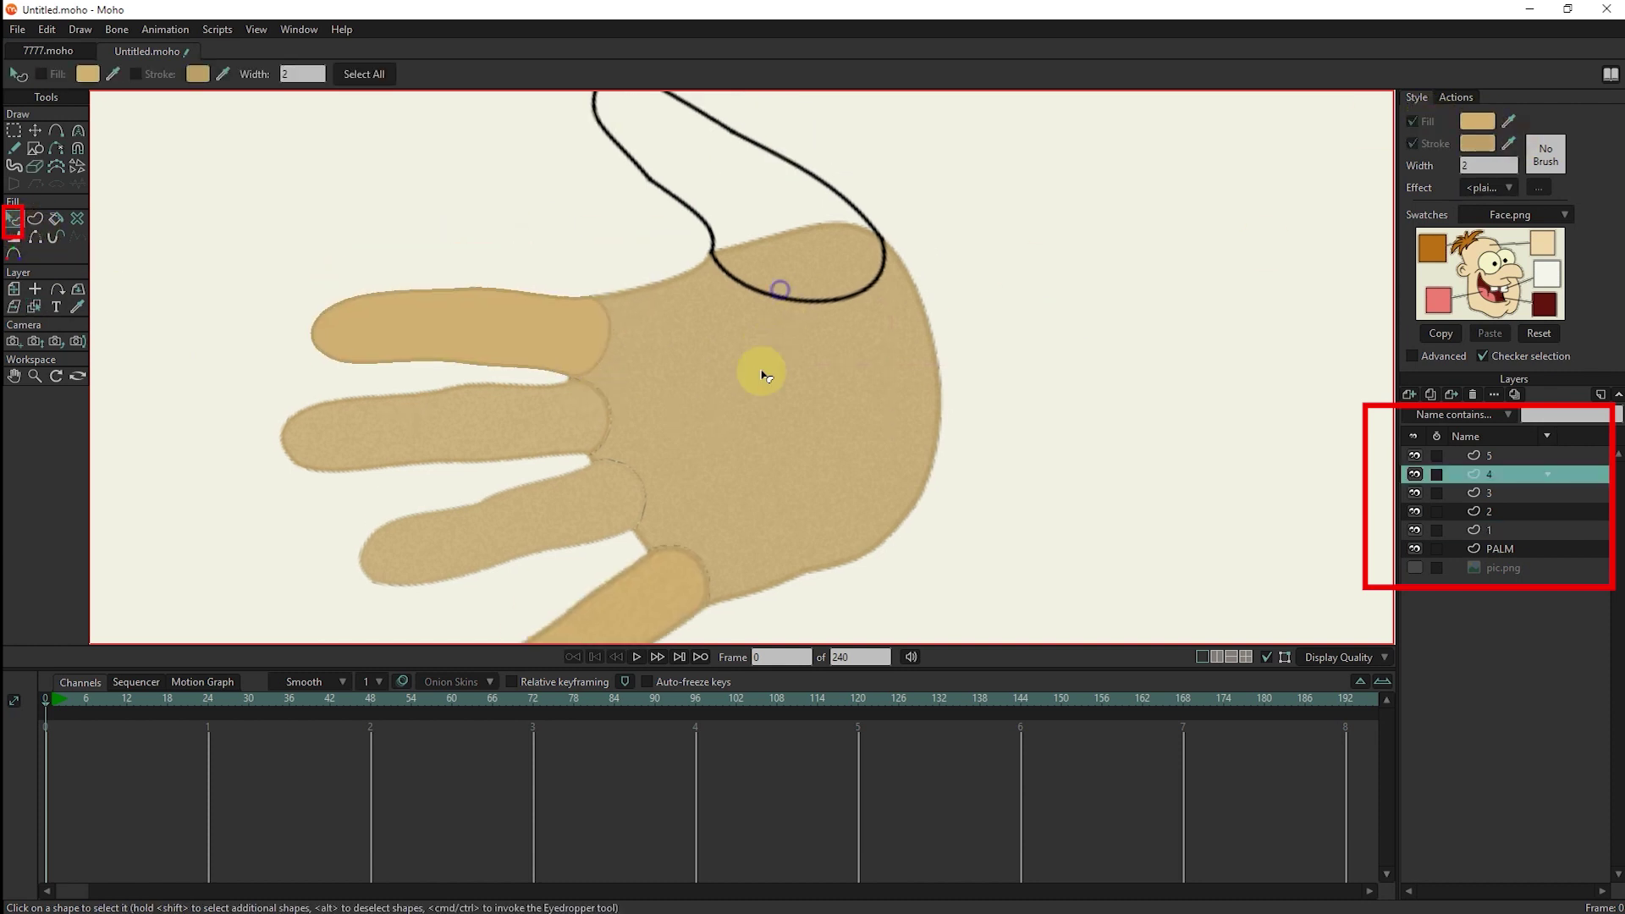
pyautogui.scroll(2, 750, 388)
# Change the top finger's outline on layer 5 to tan.
pyautogui.click(1497, 460)
pyautogui.click(34, 306)
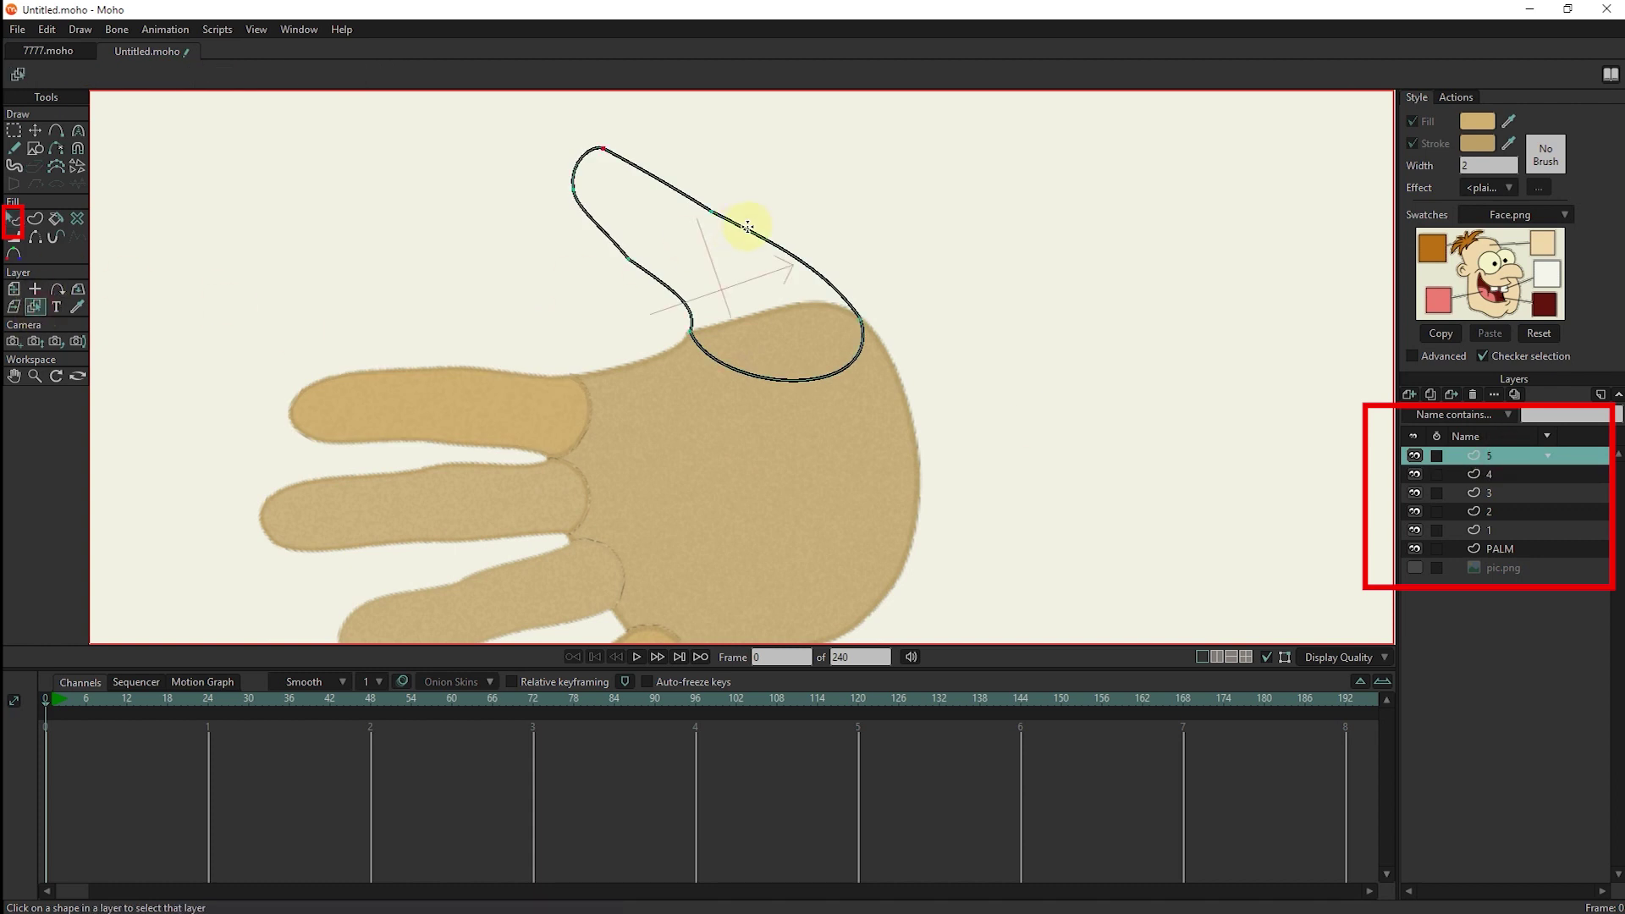
pyautogui.click(13, 219)
pyautogui.click(705, 321)
pyautogui.click(1511, 134)
pyautogui.click(580, 398)
pyautogui.scroll(-2, 816, 461)
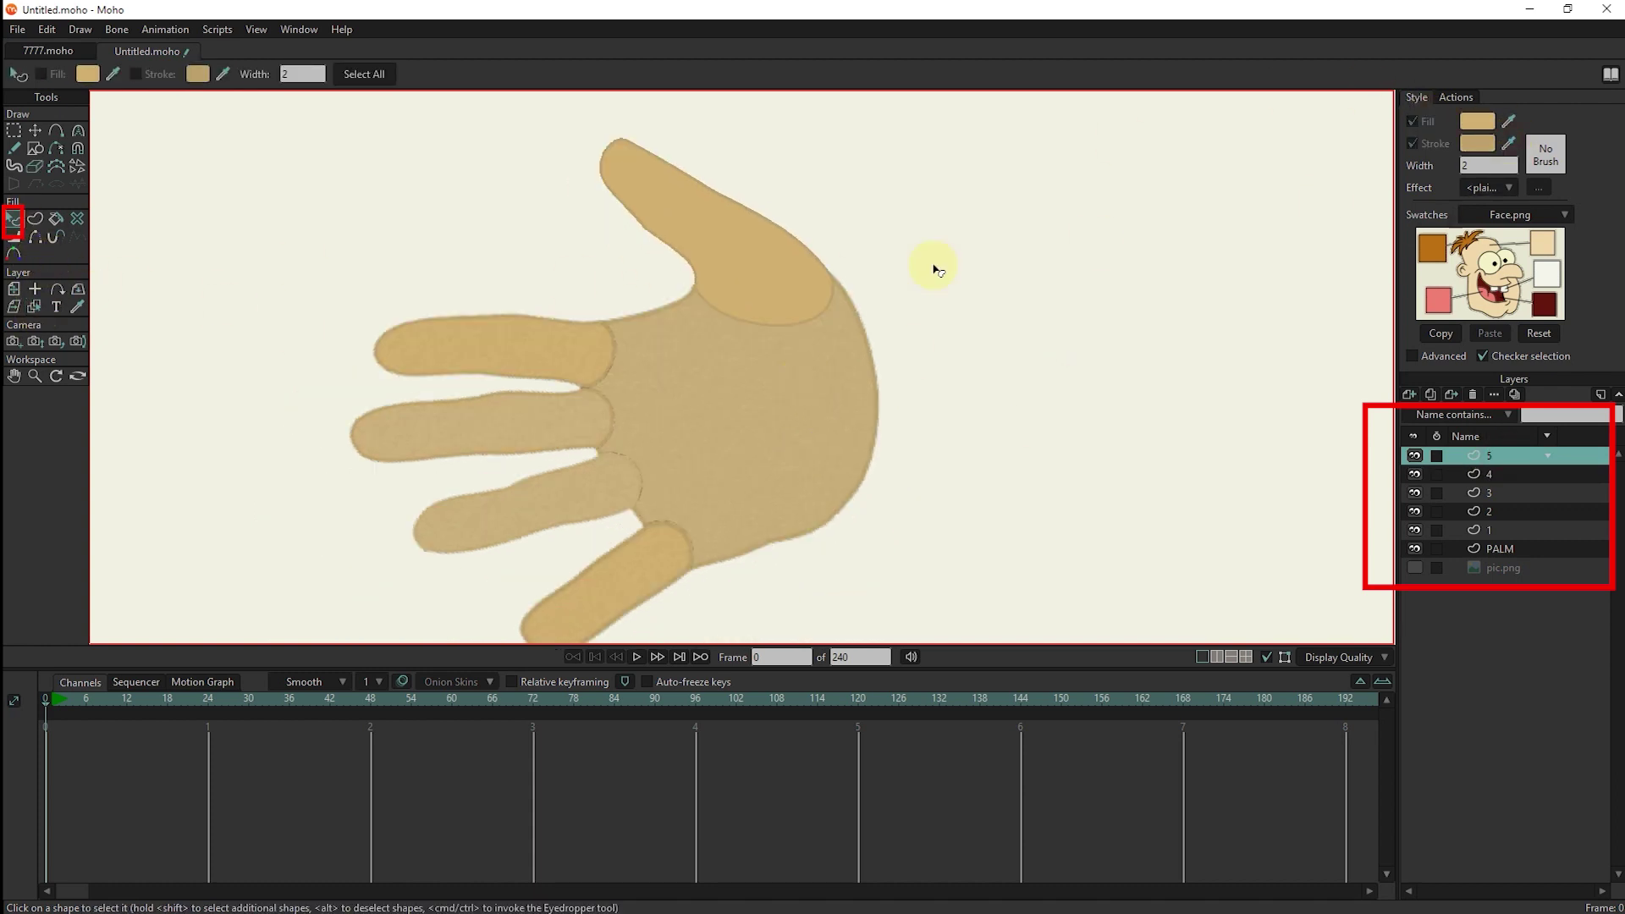
pyautogui.click(1016, 343)
# Sample the tan colour from the canvas for the index finger on layer 4.
pyautogui.click(1489, 477)
pyautogui.click(34, 305)
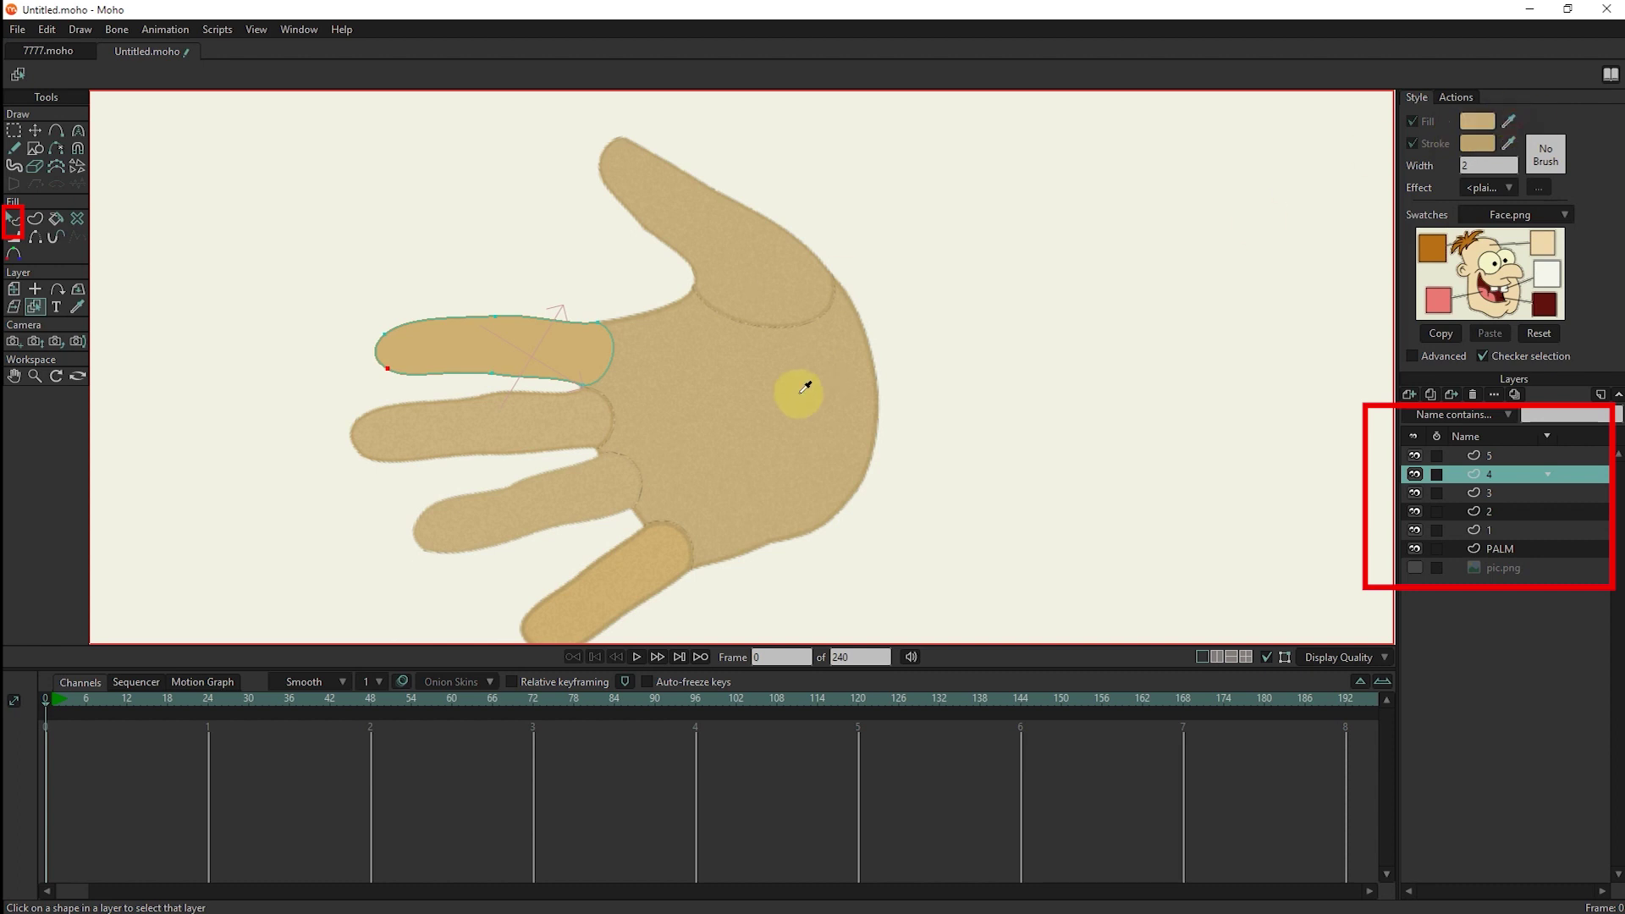
pyautogui.moveTo(1508, 120); pyautogui.dragTo(869, 245)
pyautogui.click(13, 218)
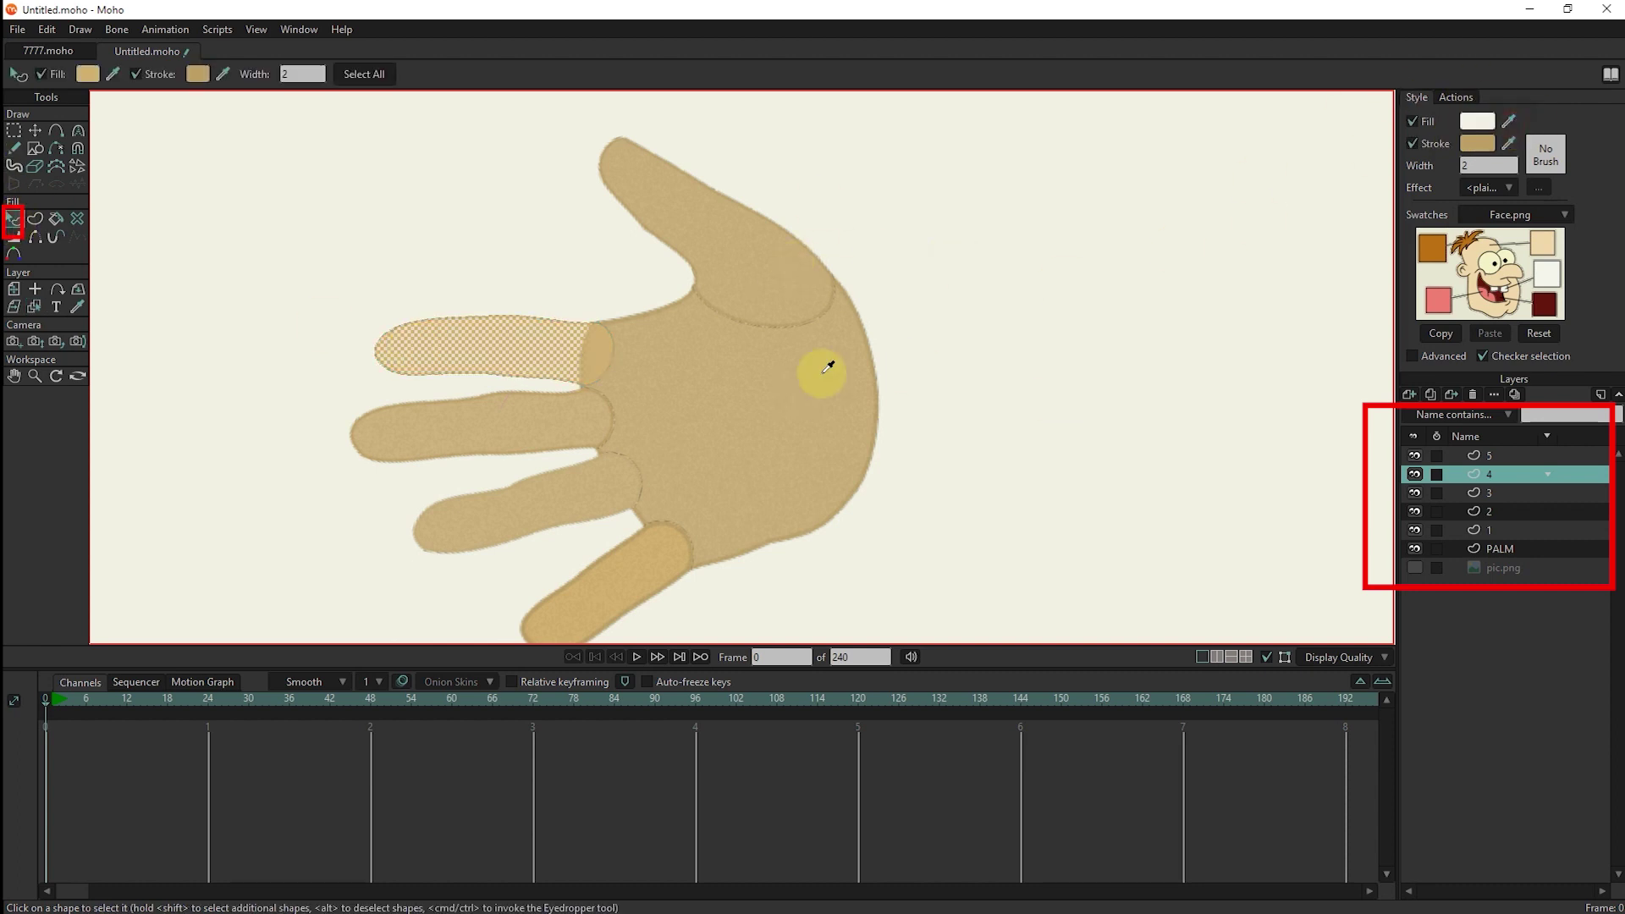
# Thin the bottom finger's outline on layer 1 to width 2.
pyautogui.click(1489, 531)
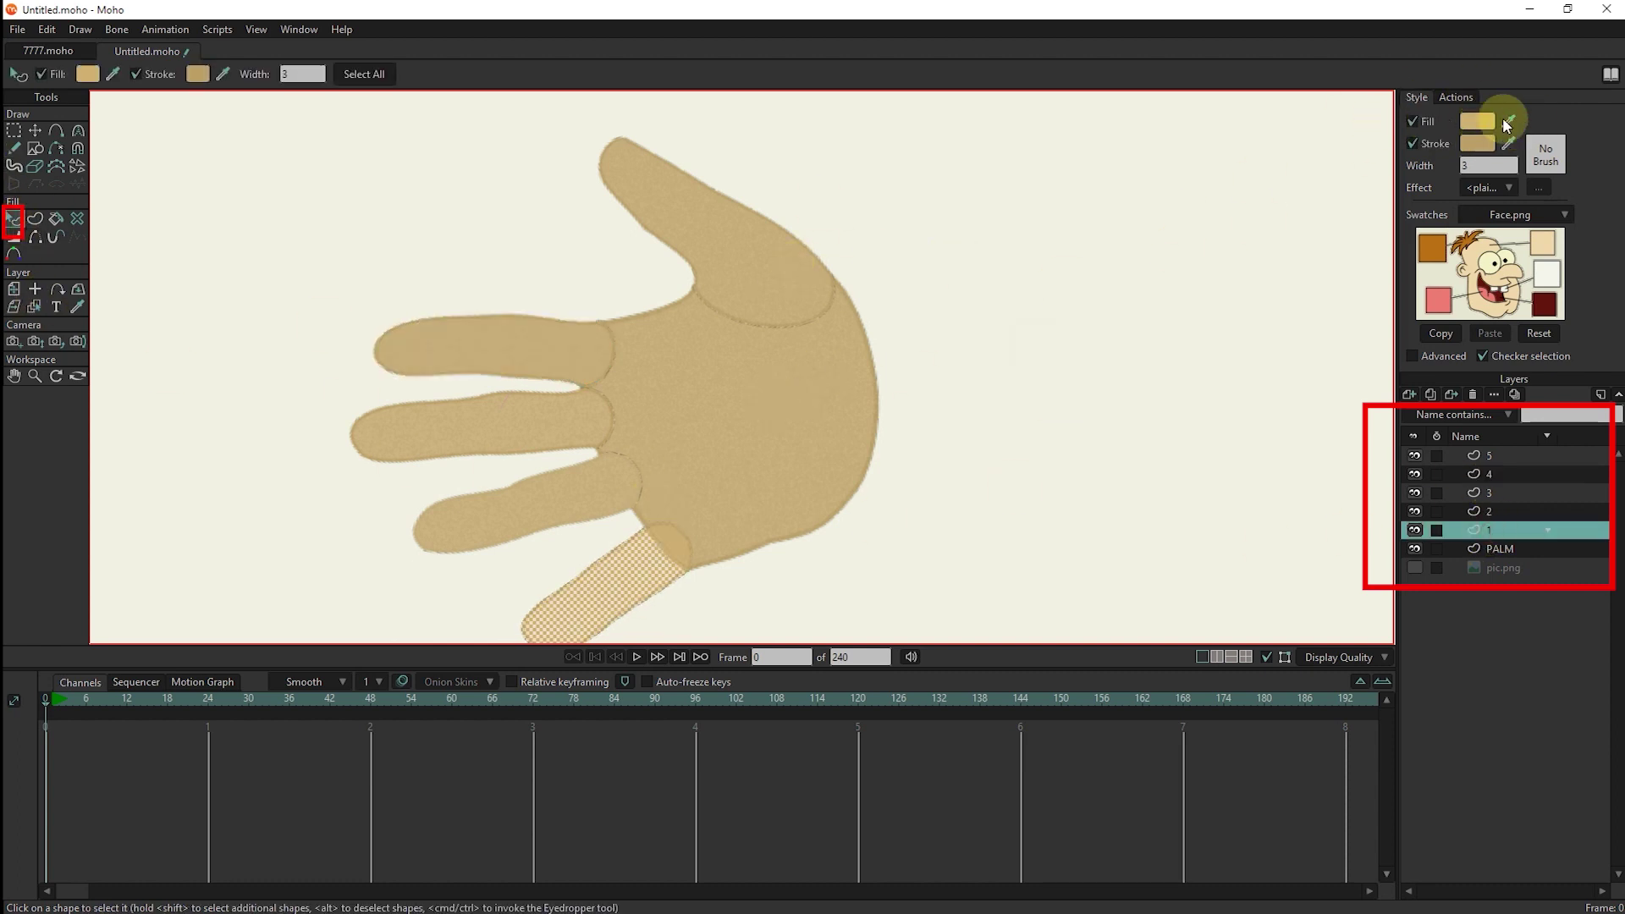
pyautogui.scroll(-2, 972, 349)
pyautogui.scroll(5, 987, 411)
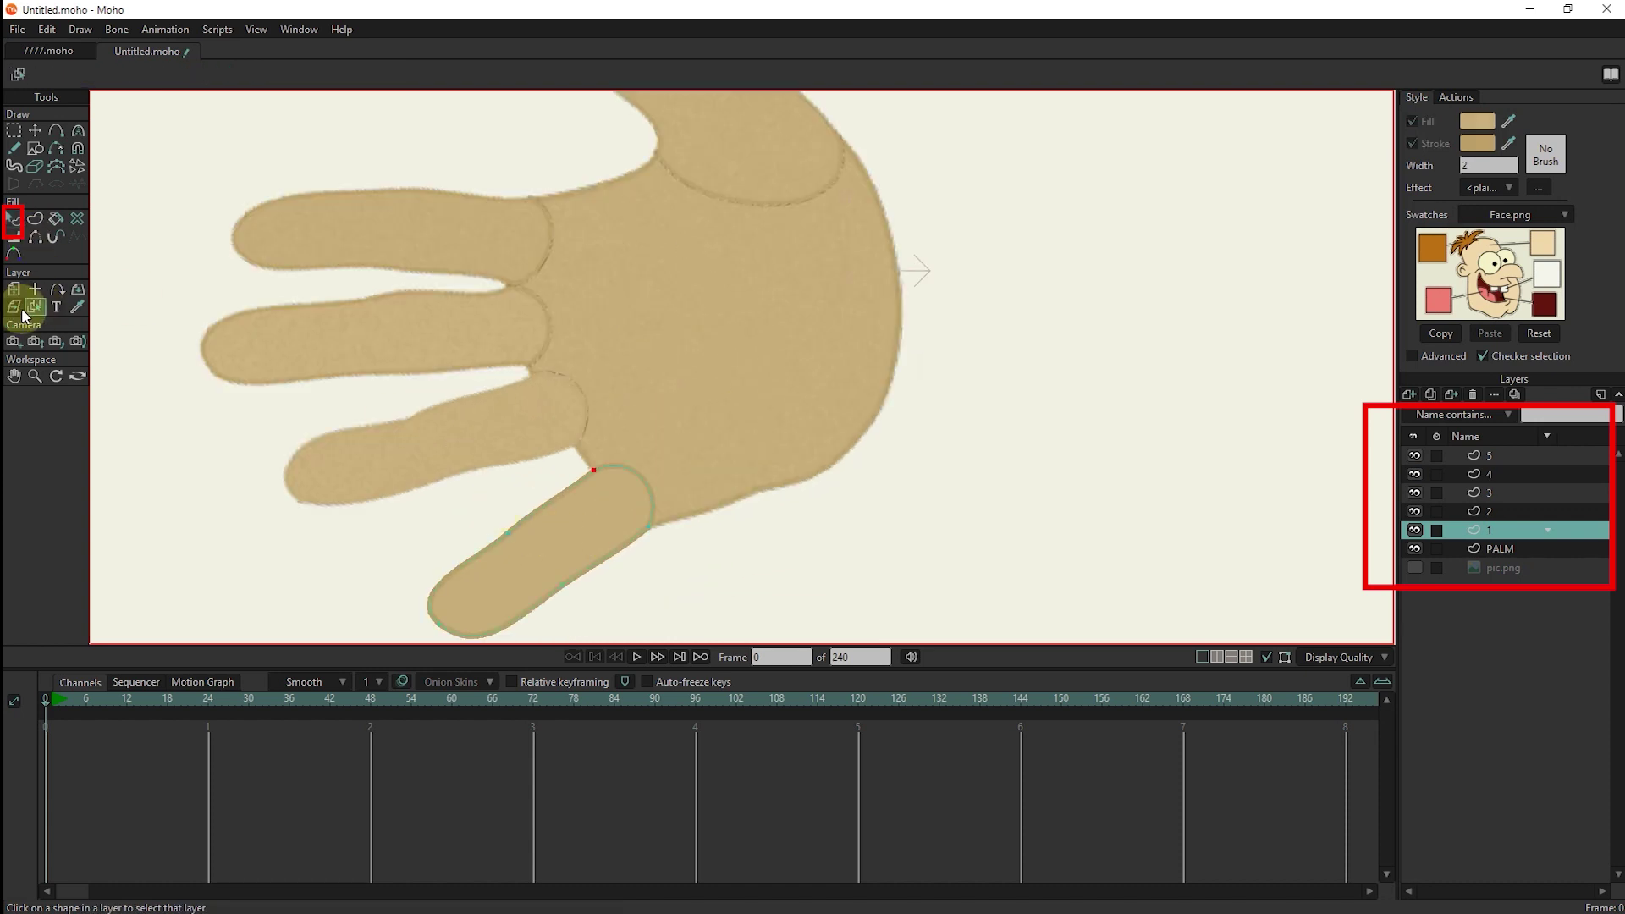
pyautogui.press('q')
pyautogui.click(566, 549)
pyautogui.write('2')
pyautogui.press('Return')
pyautogui.click(674, 432)
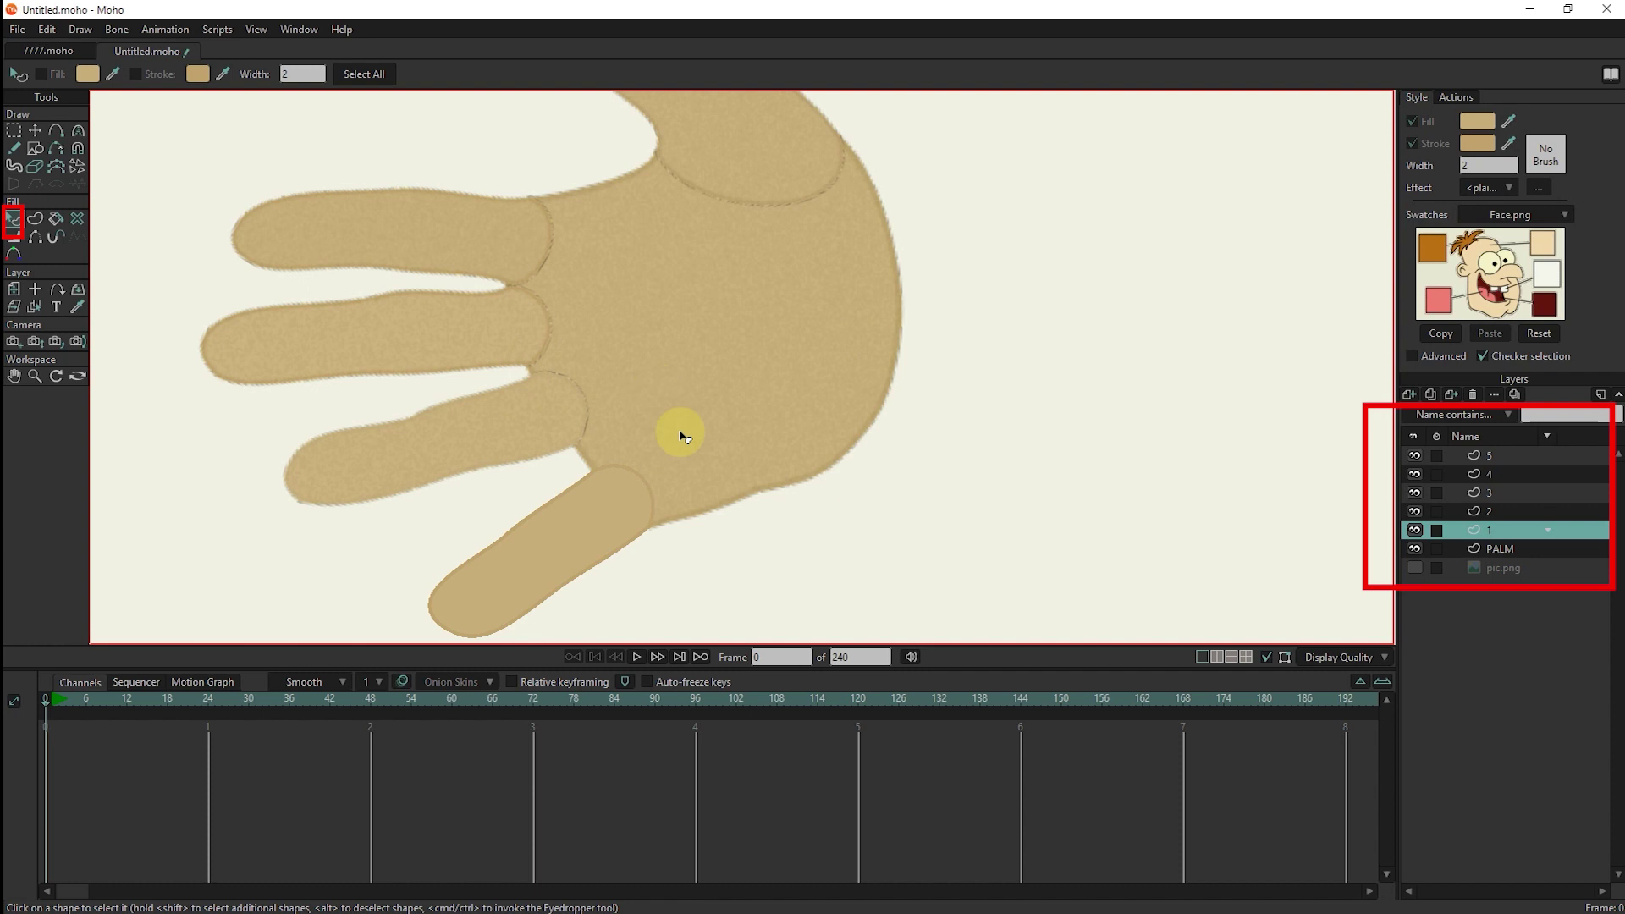
pyautogui.click(1492, 510)
pyautogui.scroll(-1, 885, 417)
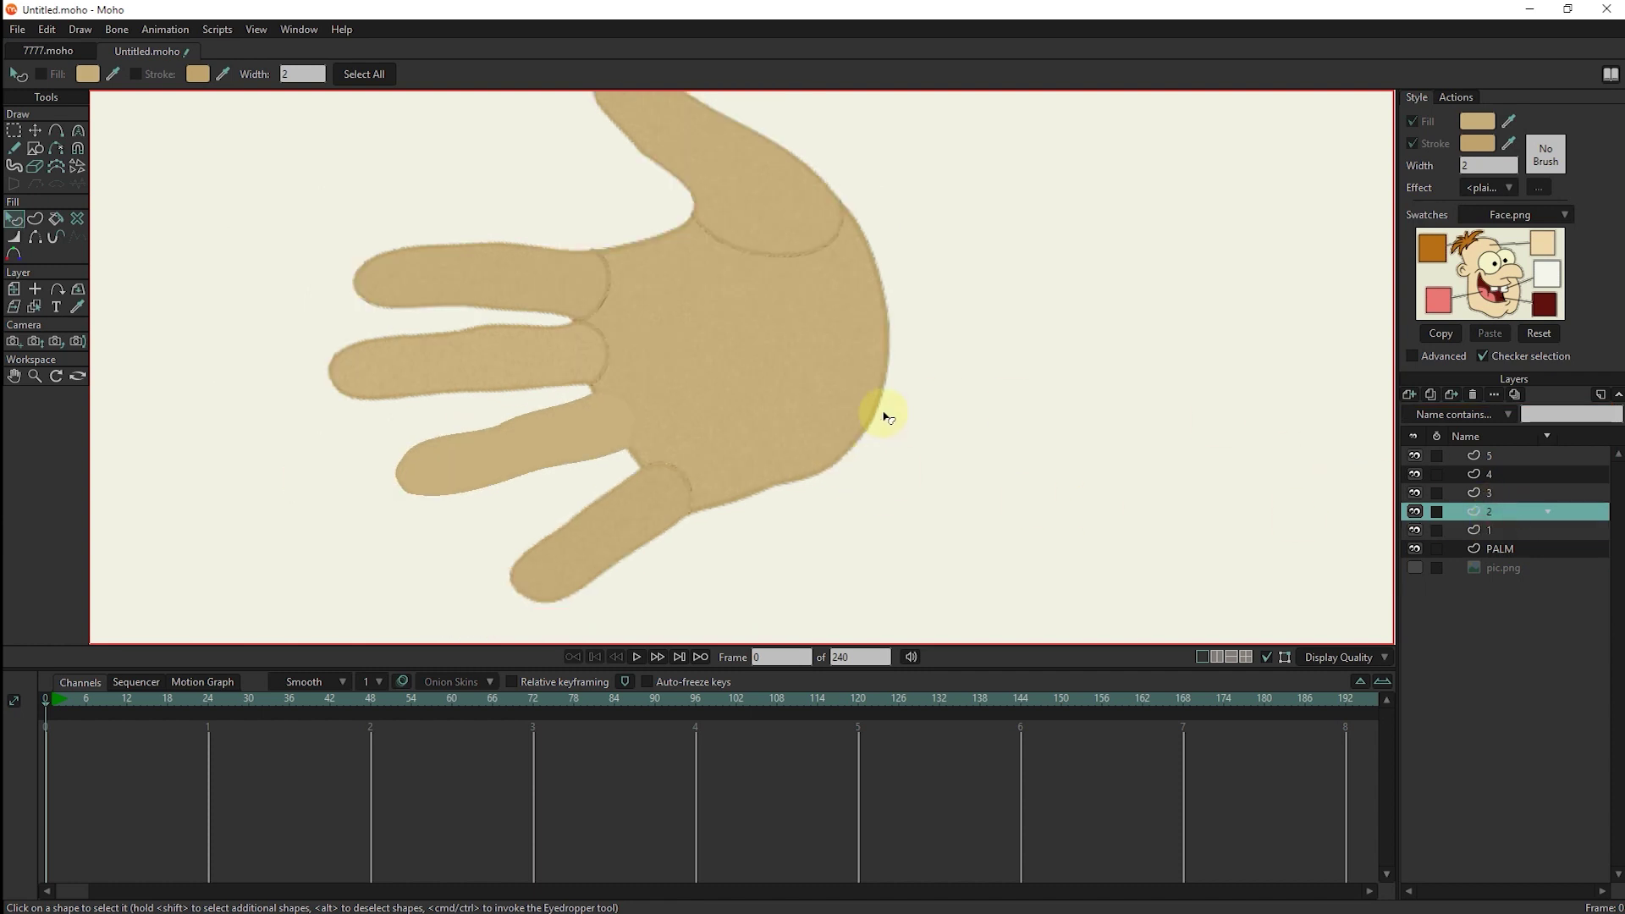
# Hide the seams between fingers 2–5 and the palm with the Hide Edge tool.
pyautogui.click(1494, 548)
pyautogui.click(1488, 529)
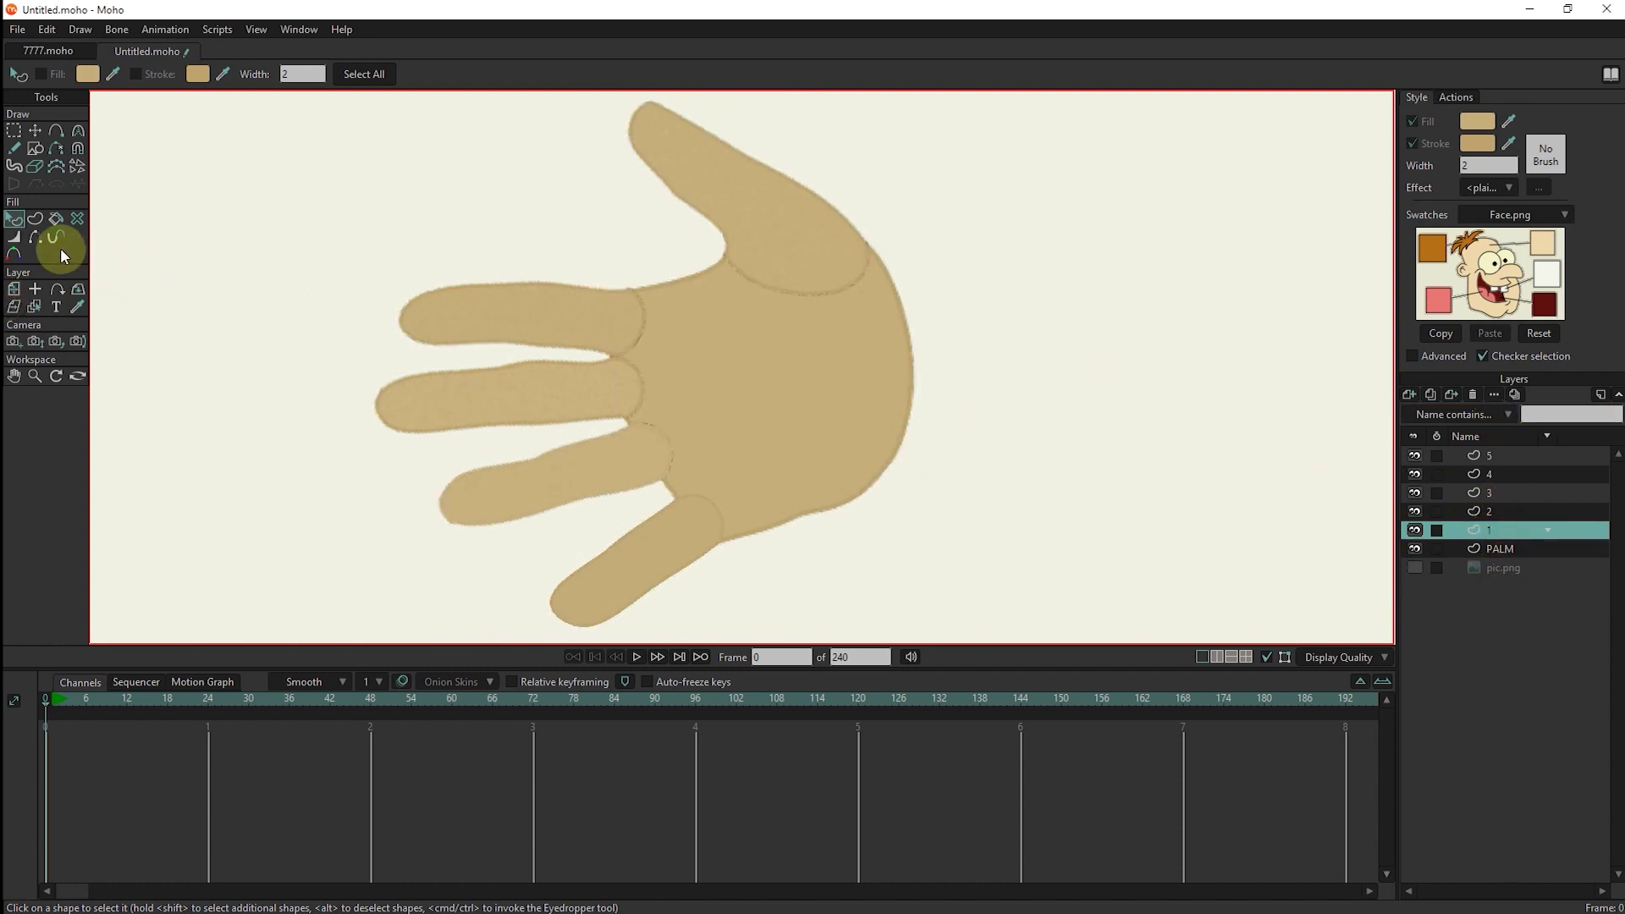
pyautogui.click(36, 236)
pyautogui.scroll(1, 700, 519)
pyautogui.scroll(1, 700, 490)
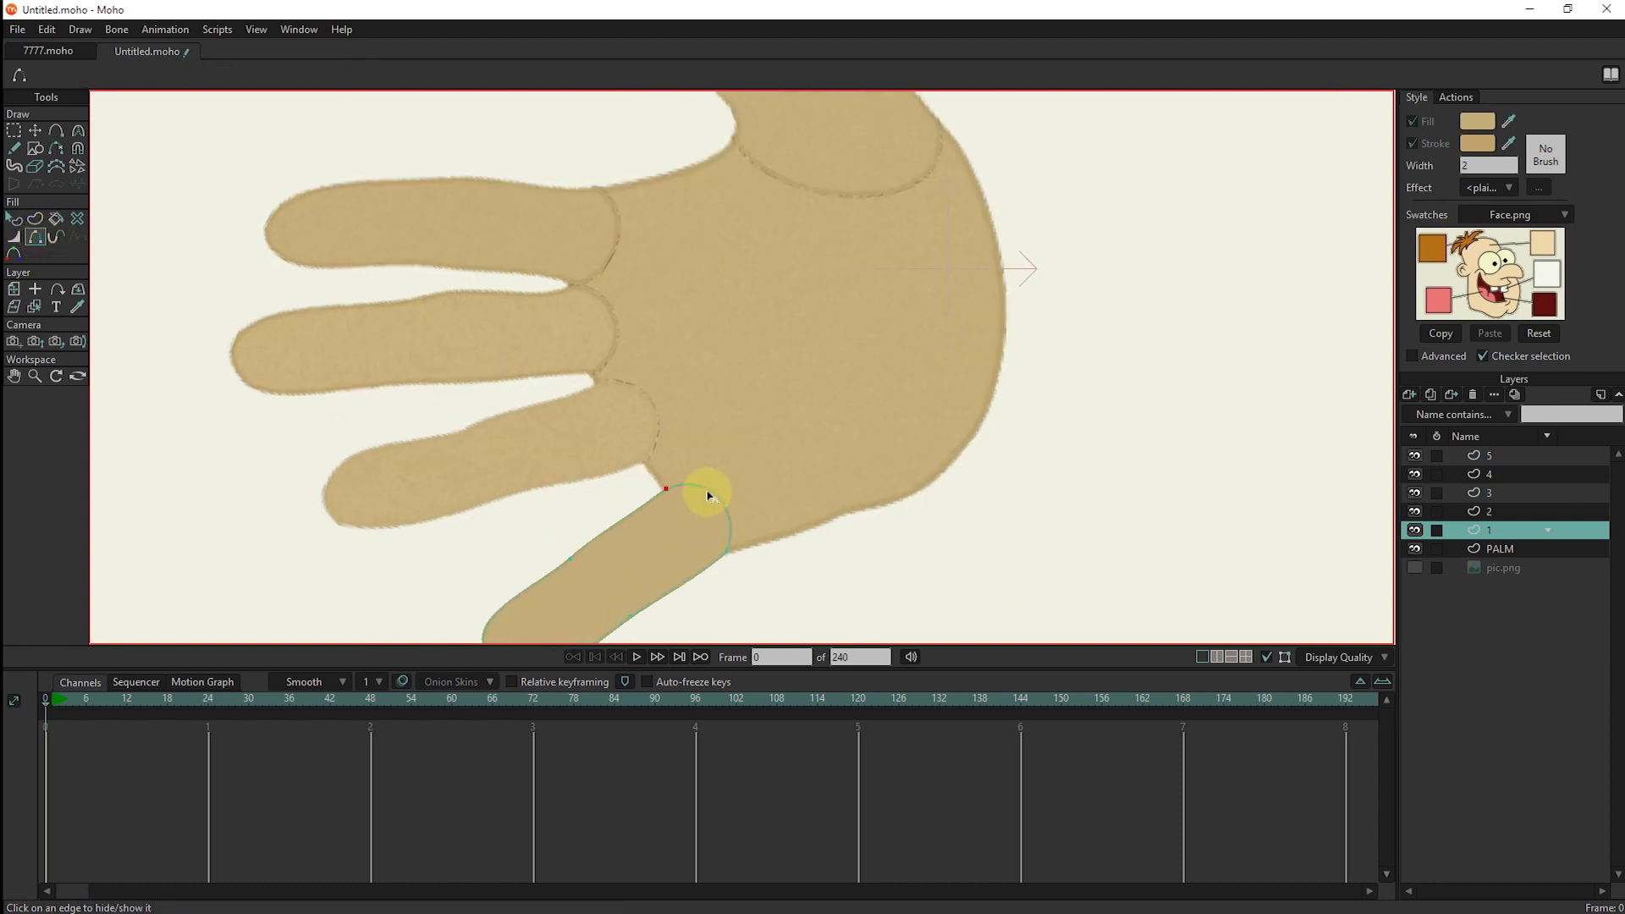
pyautogui.click(1492, 510)
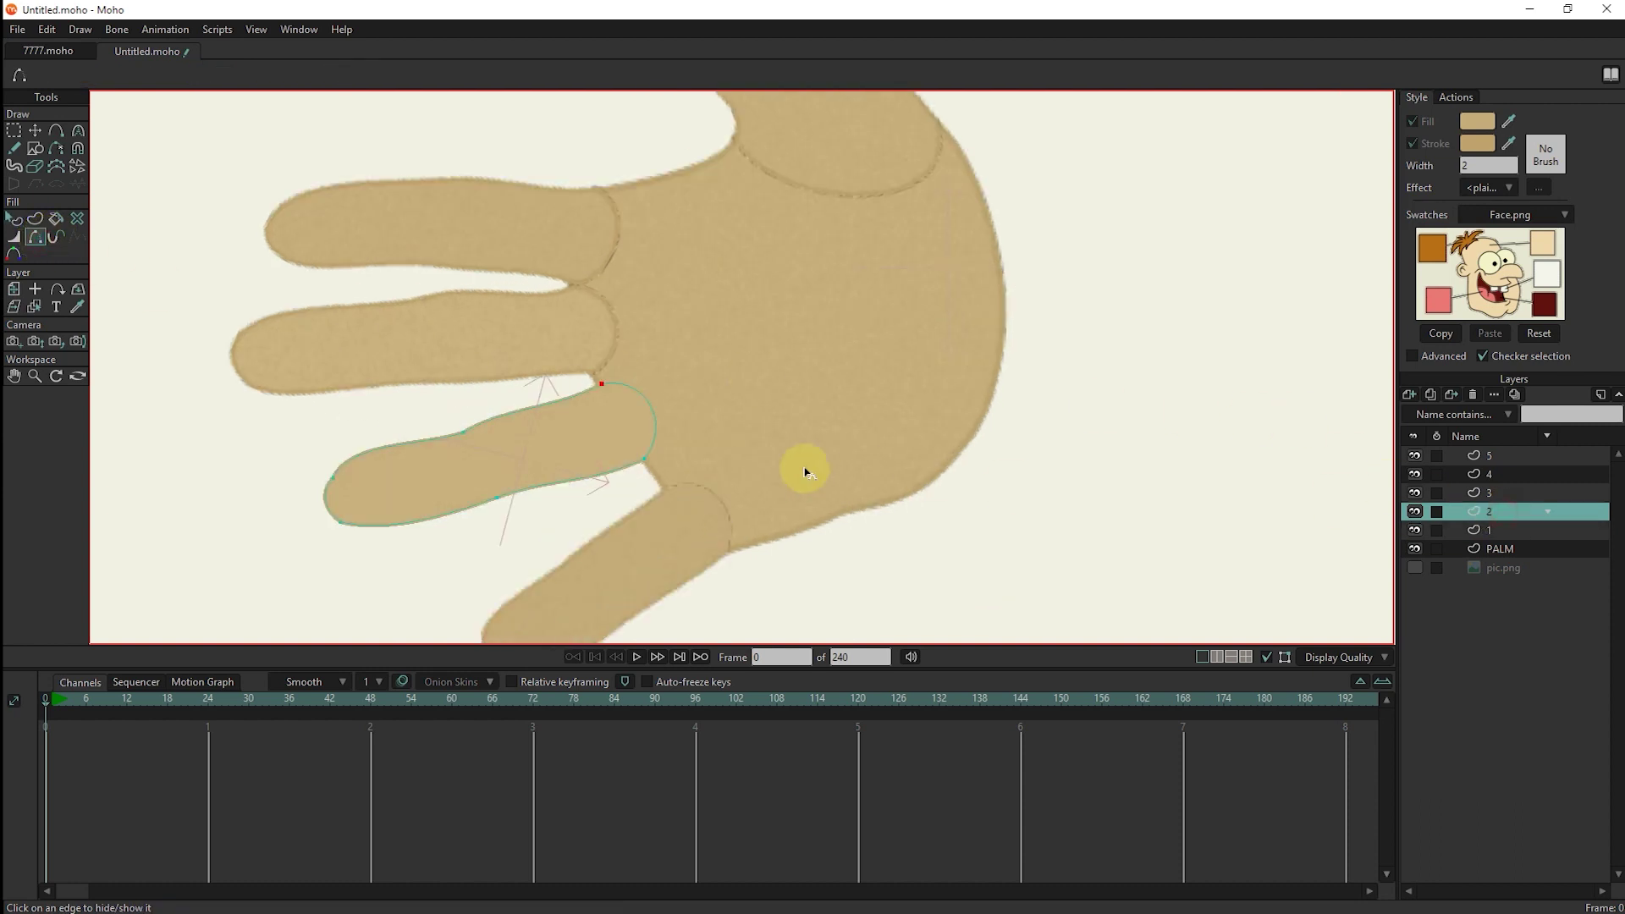
pyautogui.click(1491, 492)
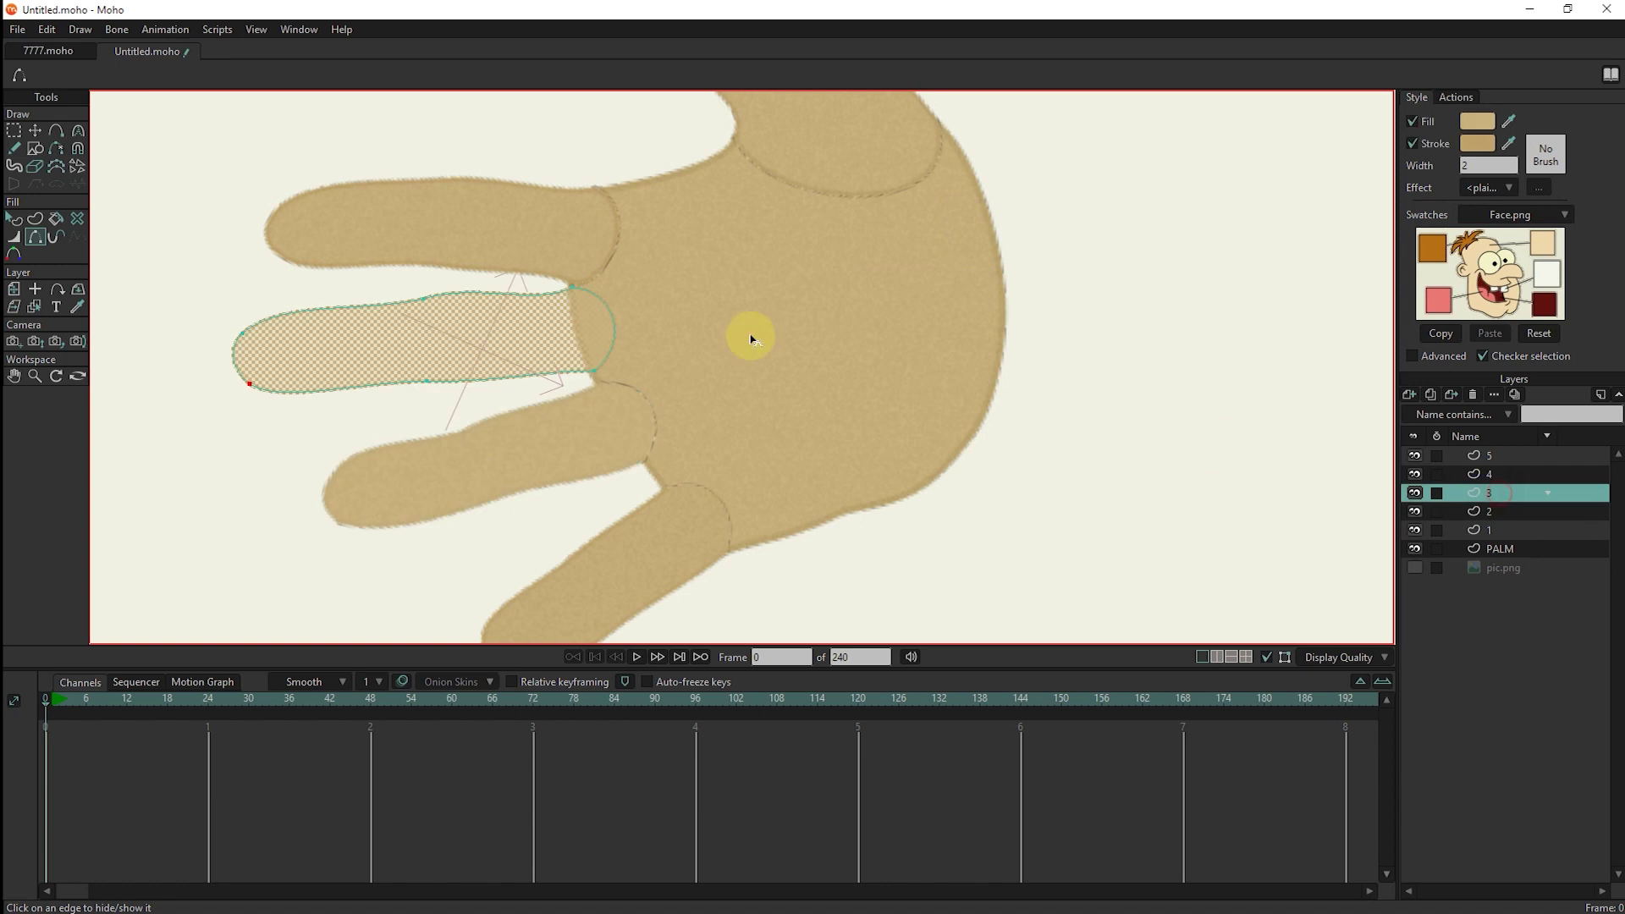
pyautogui.click(1487, 475)
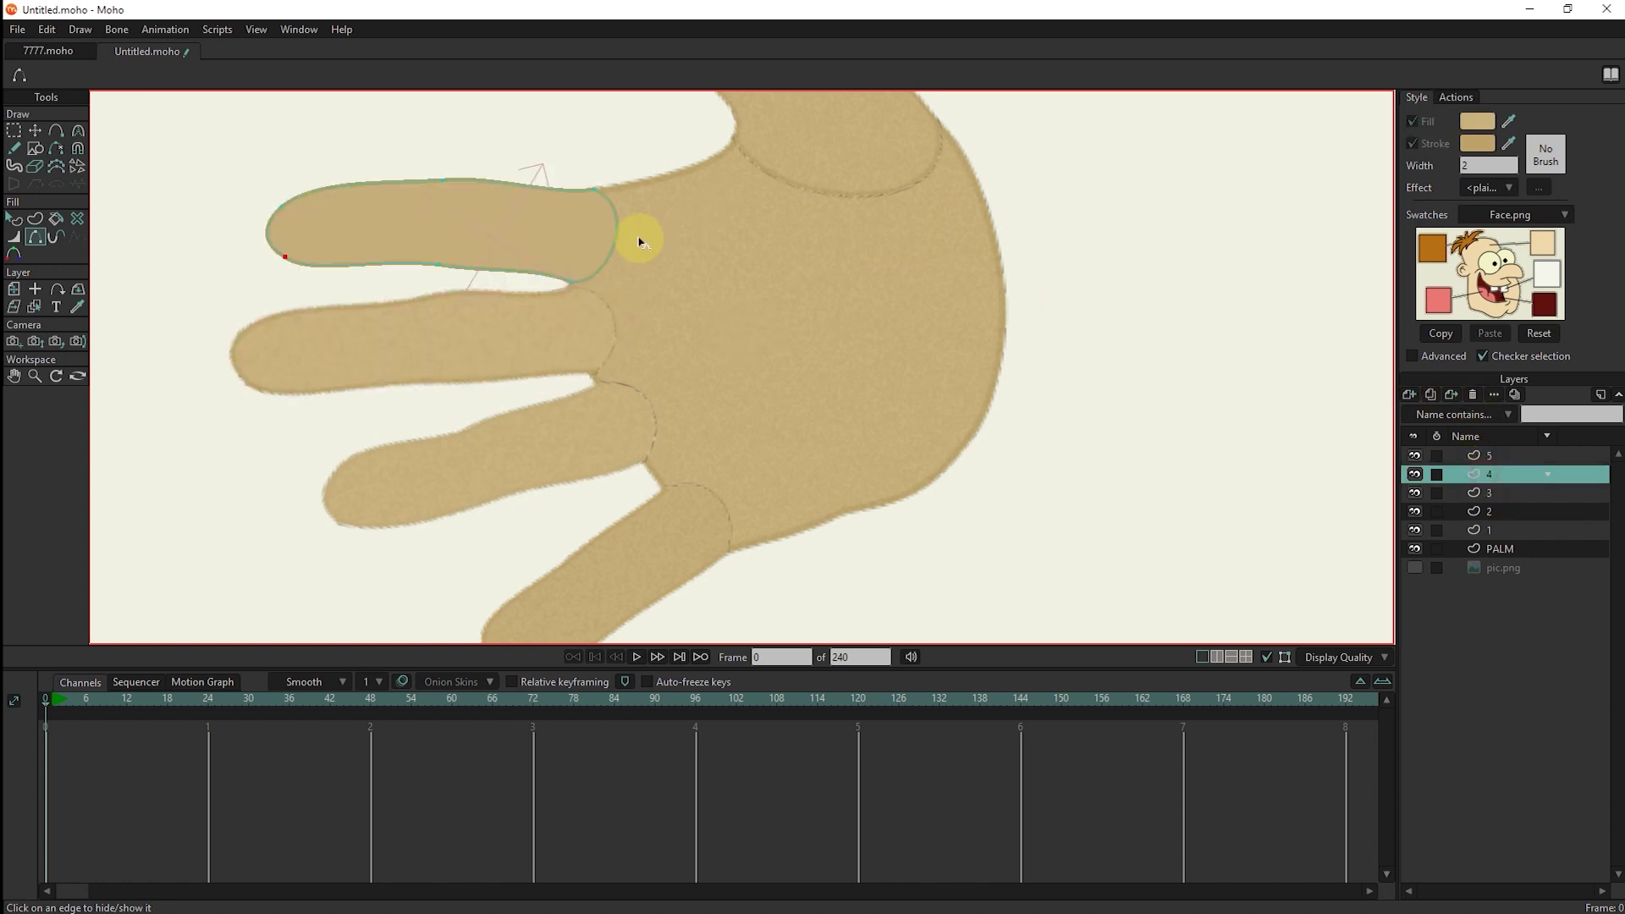
pyautogui.click(1456, 456)
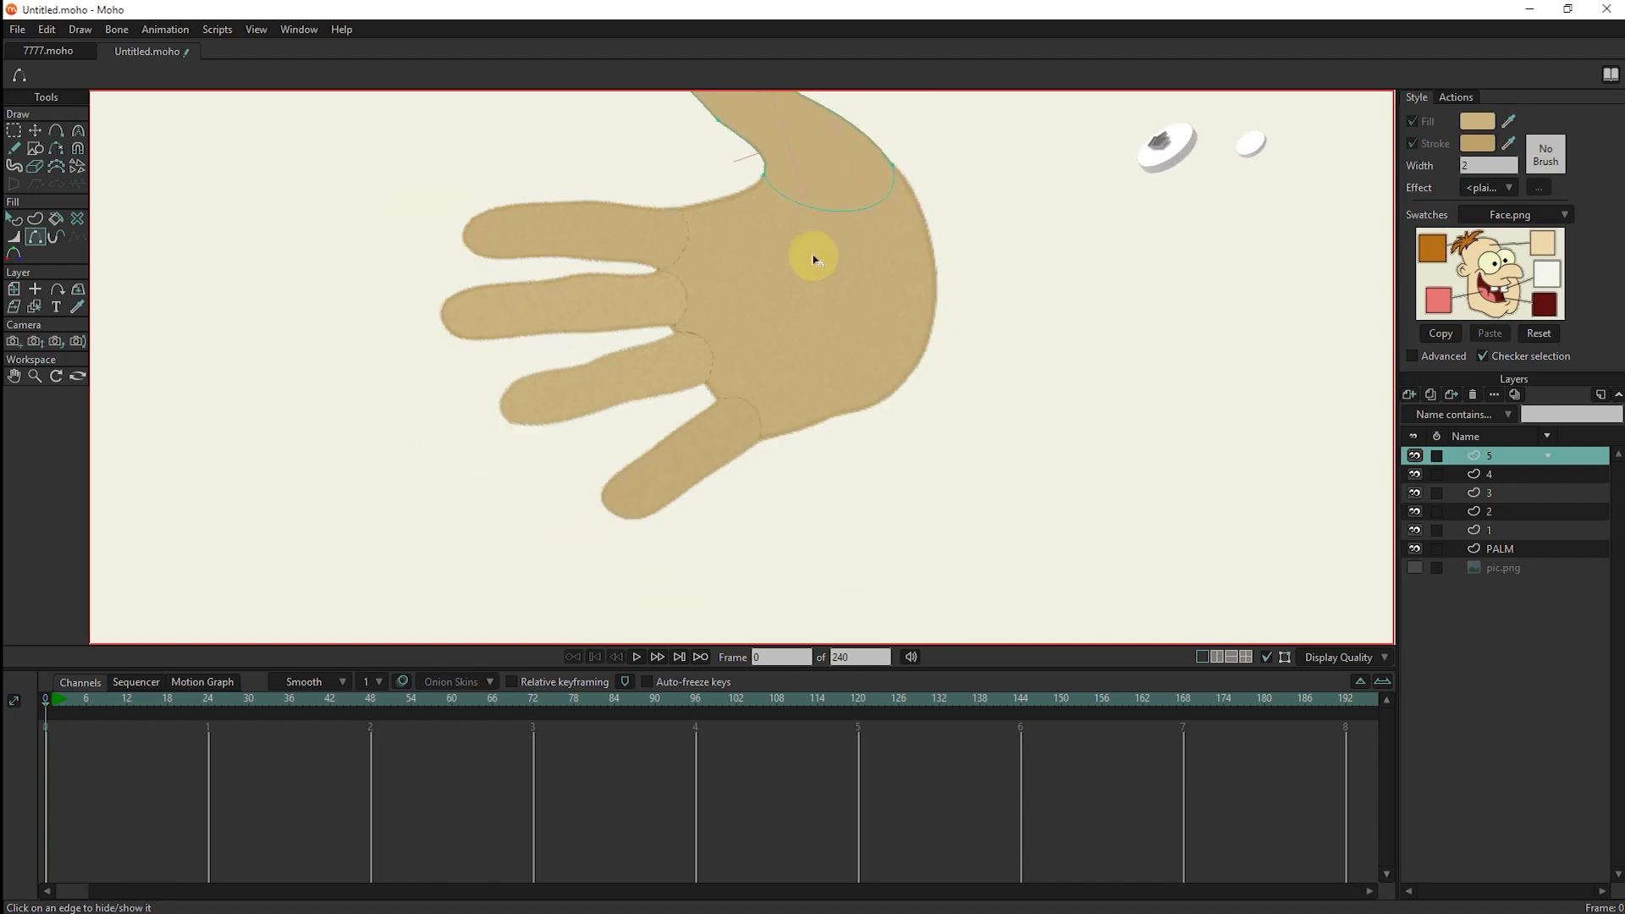
pyautogui.scroll(2, 435, 377)
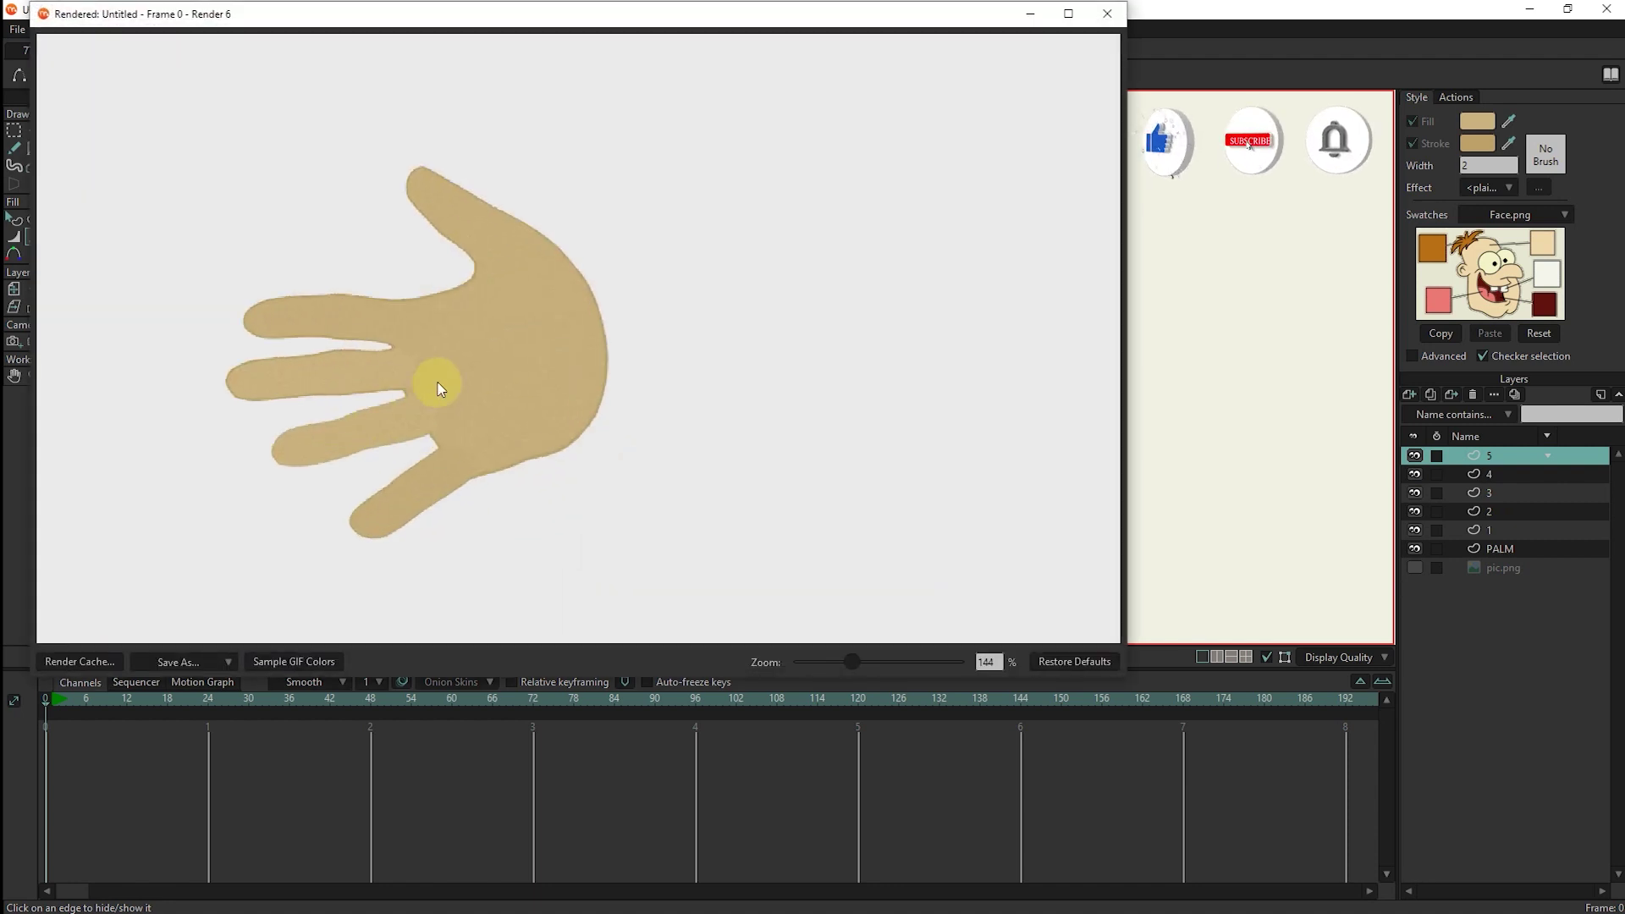
pyautogui.scroll(3, 374, 400)
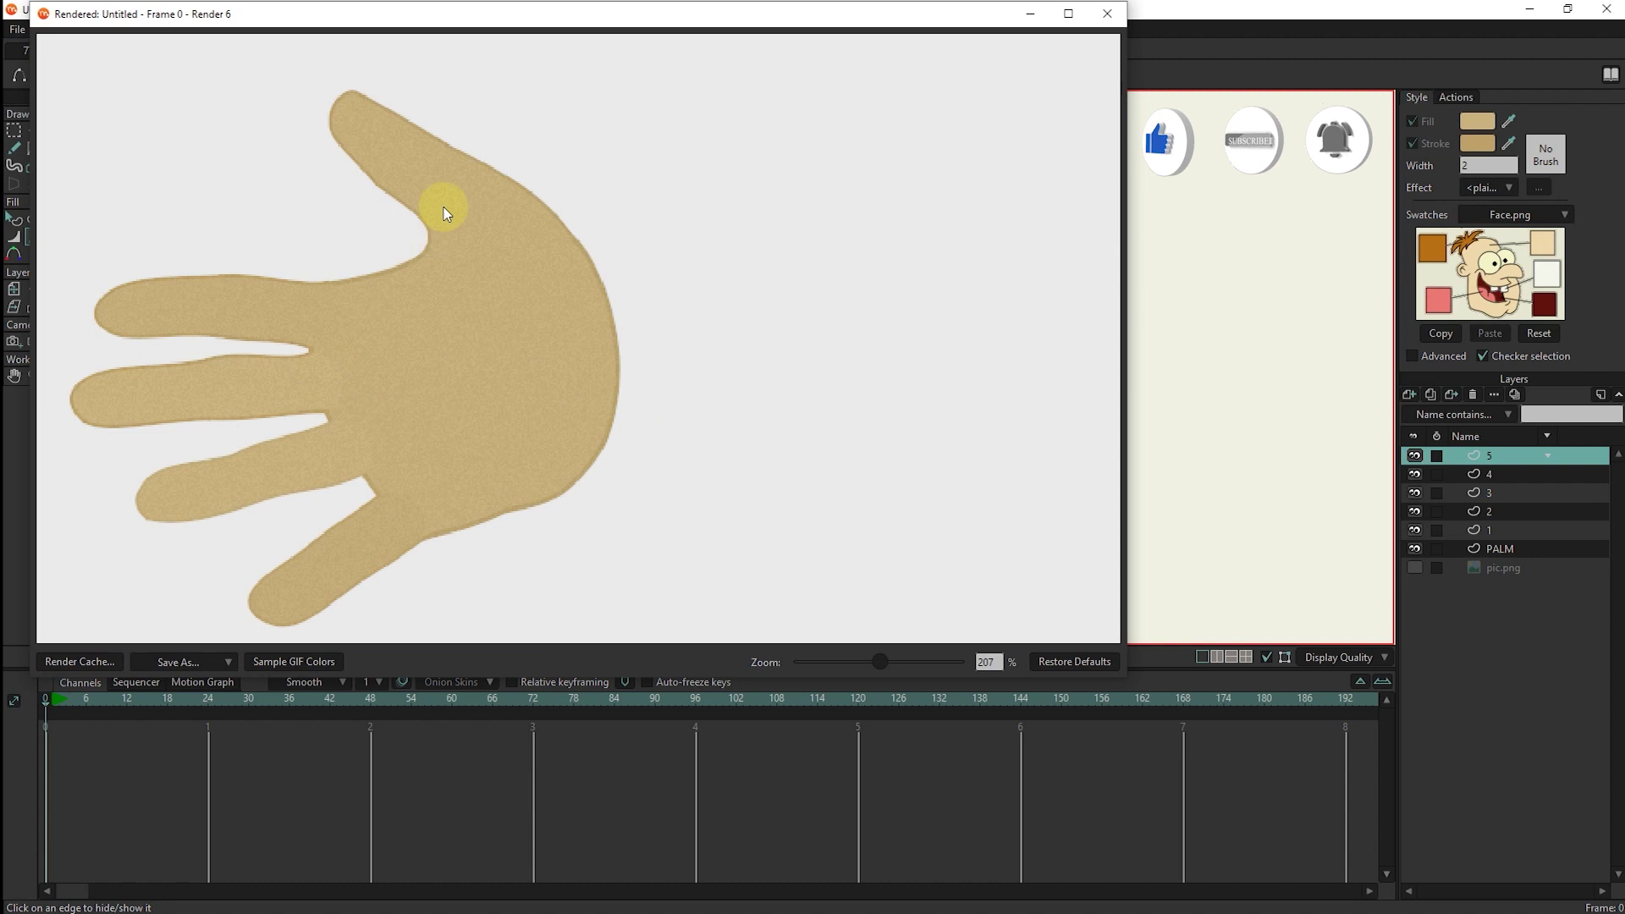
pyautogui.moveTo(411, 391); pyautogui.dragTo(647, 361)
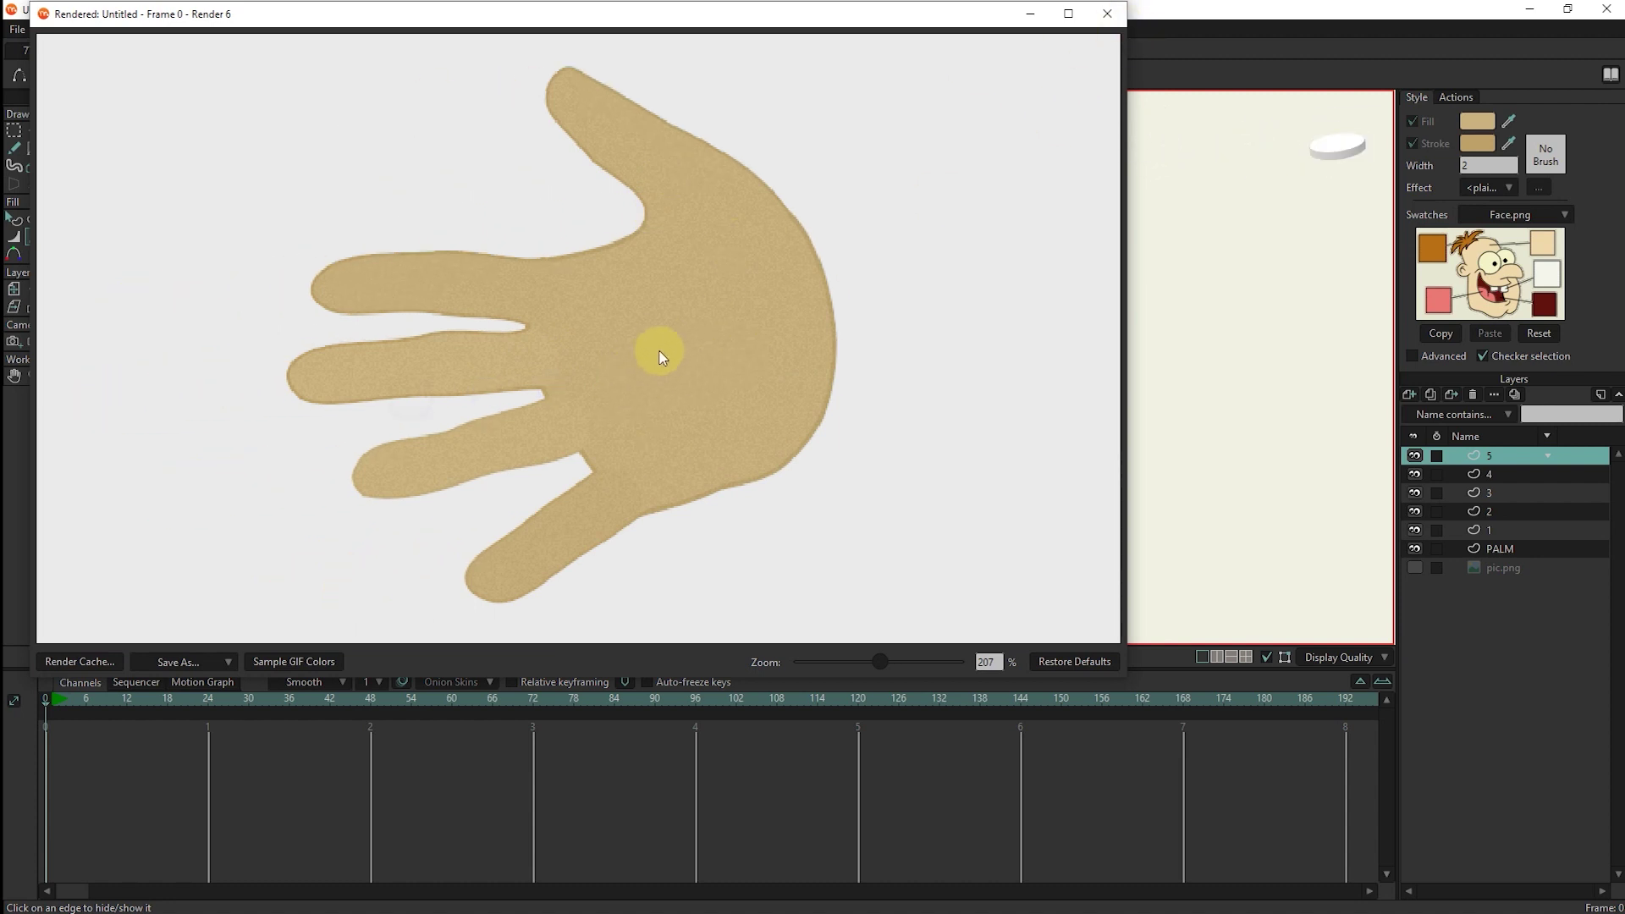
pyautogui.click(1110, 17)
# Create a new bone layer named BONE.
pyautogui.click(1409, 393)
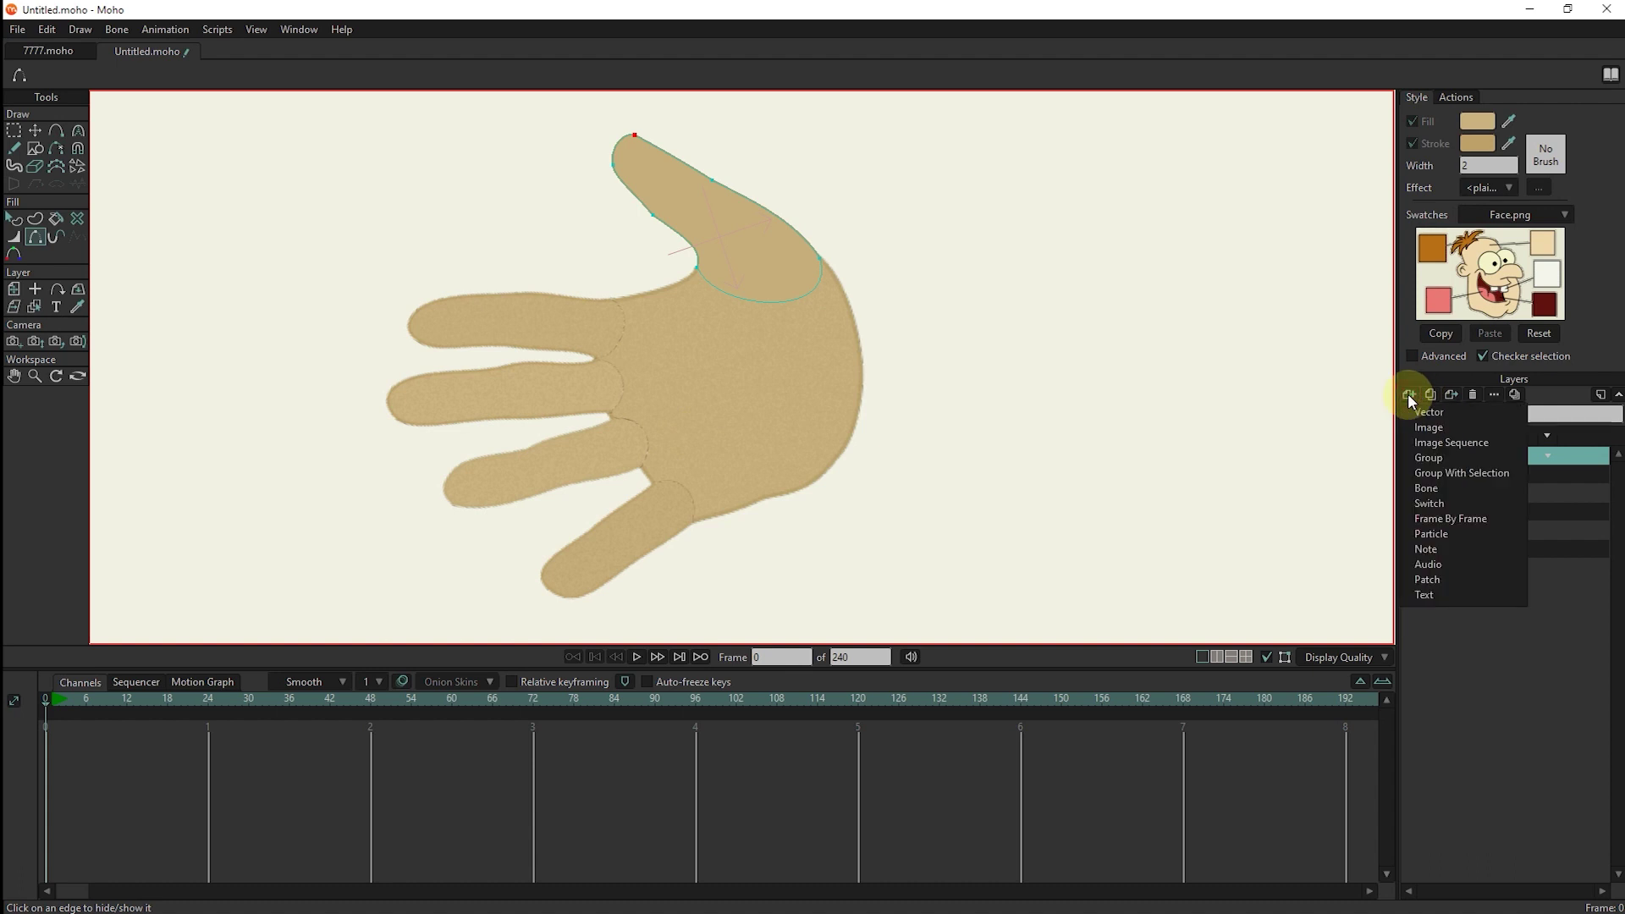
pyautogui.click(1470, 487)
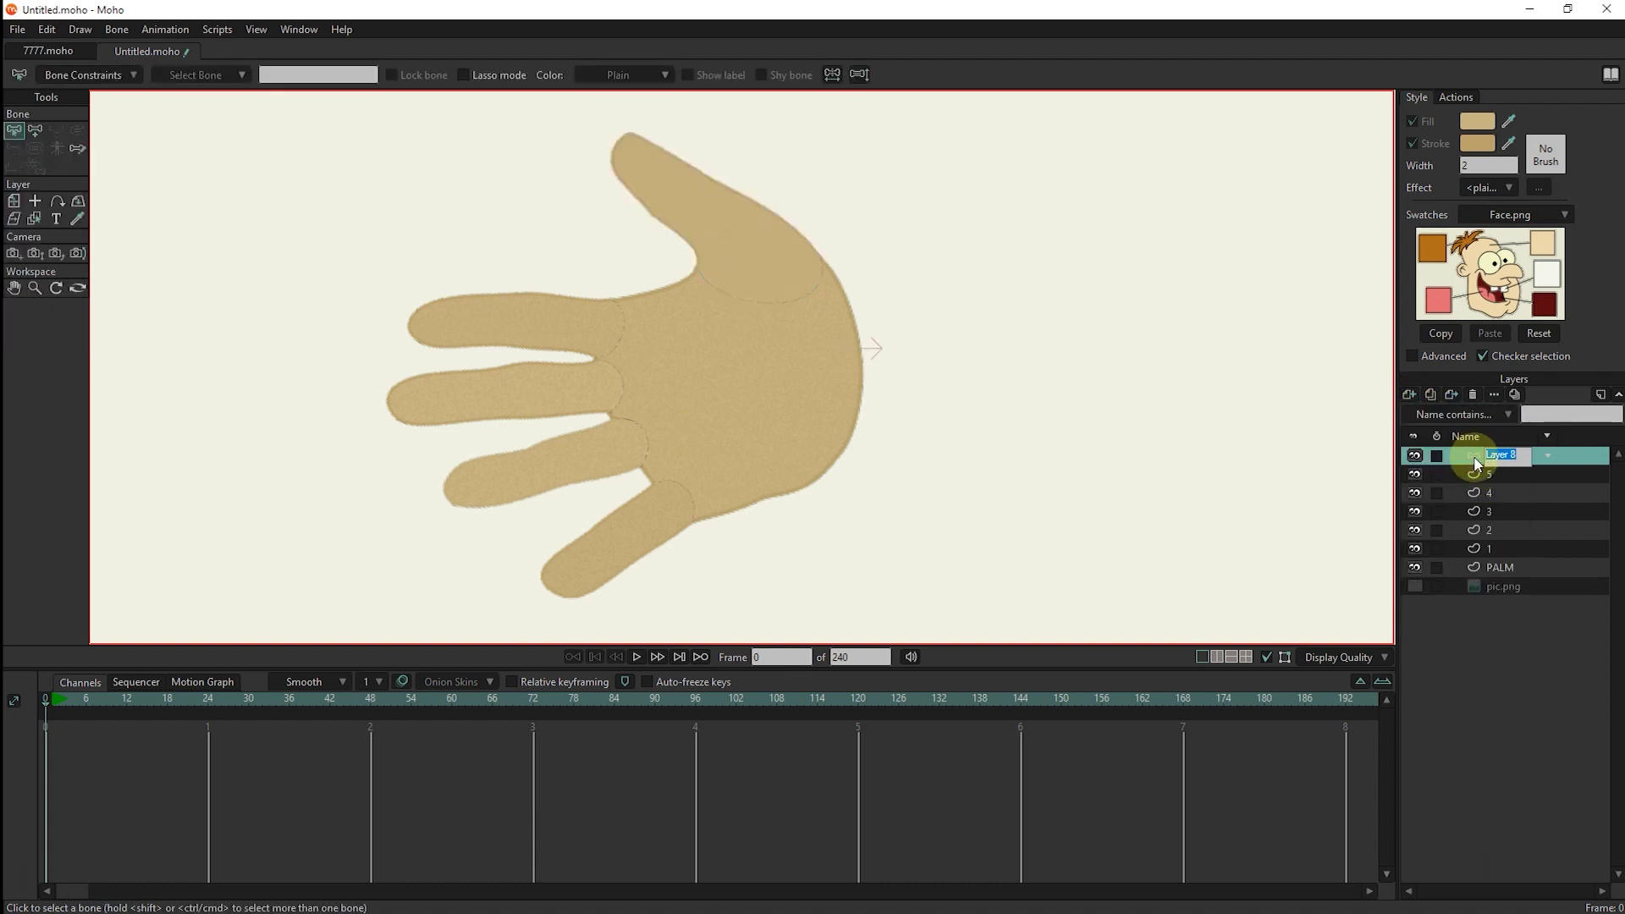
pyautogui.write('BONE')
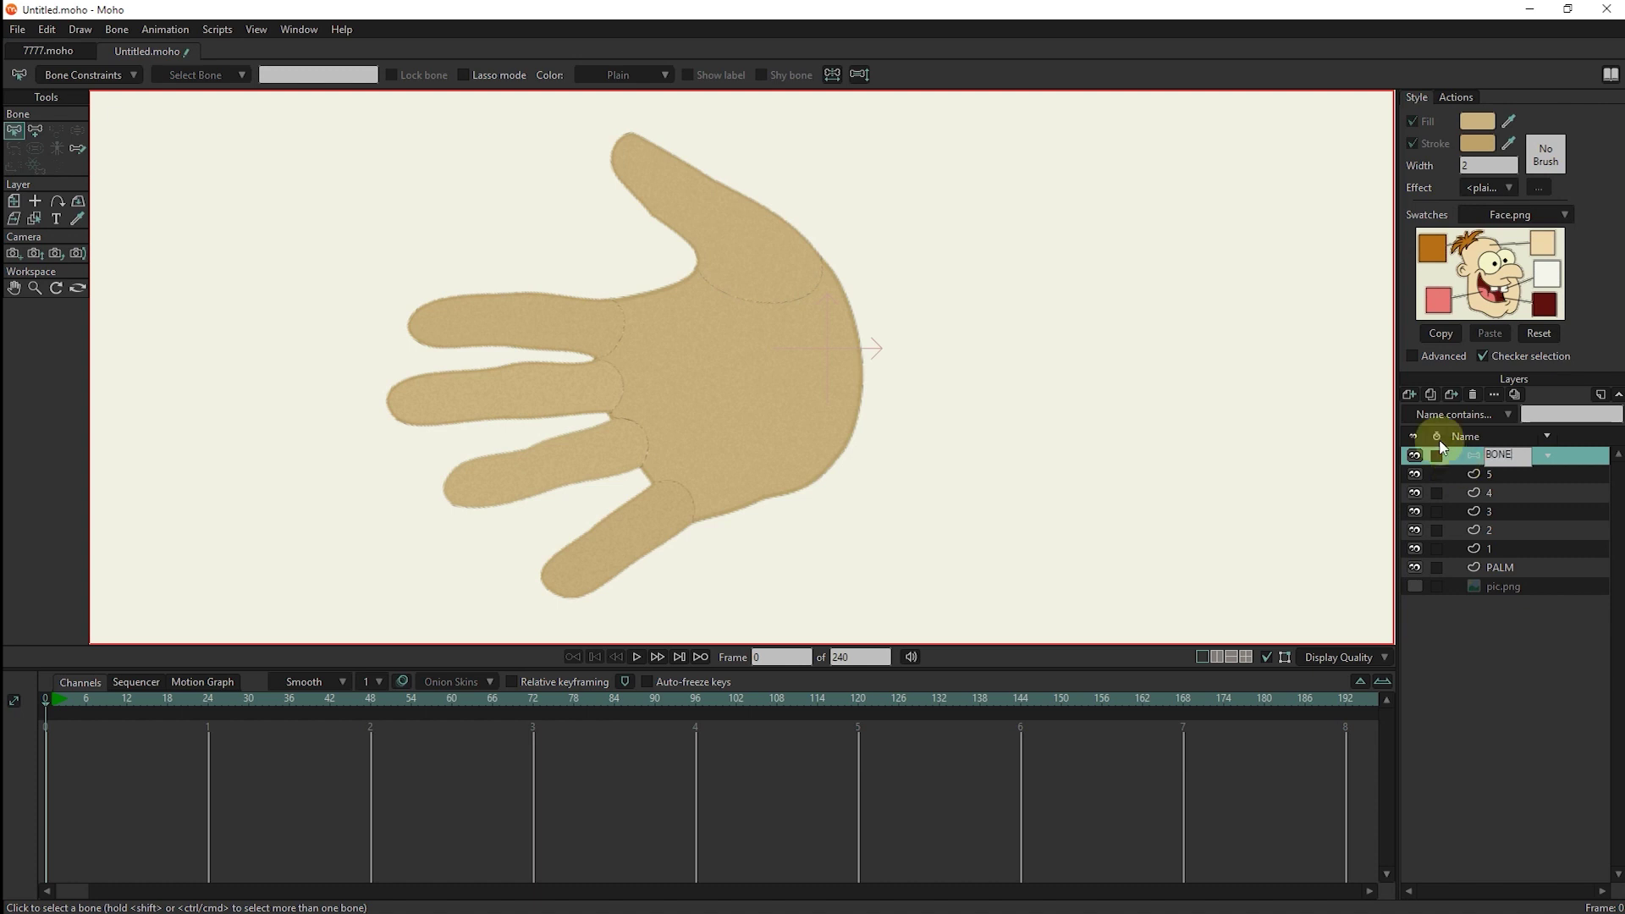
pyautogui.click(1498, 567)
# Move layers 5 through PALM inside the BONE layer.
pyautogui.keyDown('shift'); pyautogui.click(1491, 477); pyautogui.keyUp('shift')
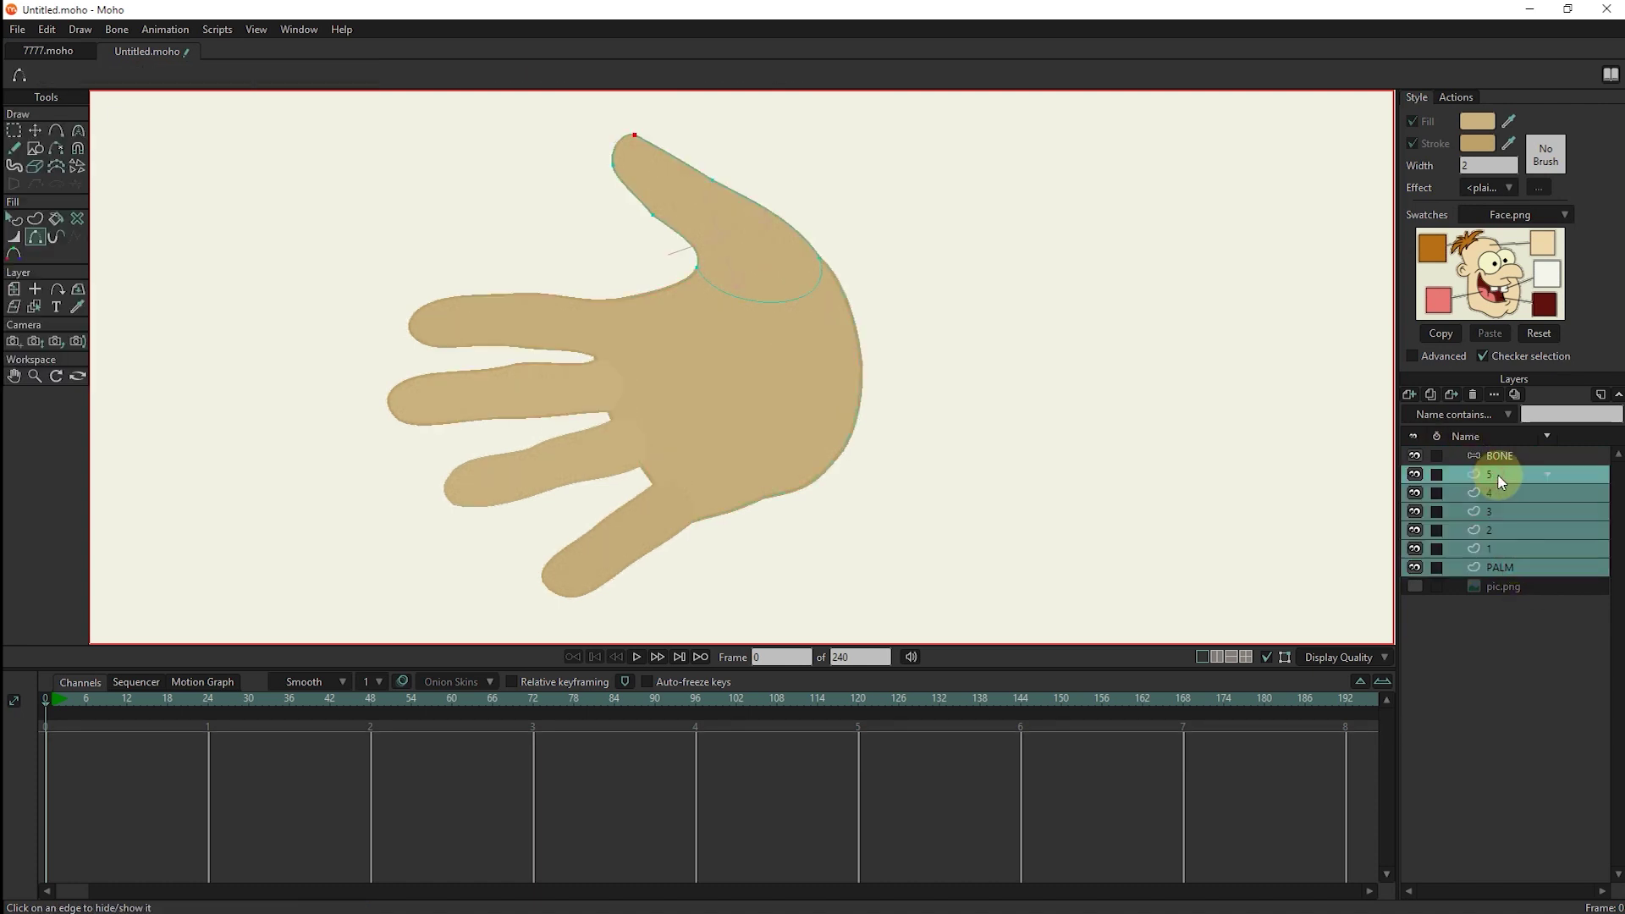
pyautogui.moveTo(1493, 476); pyautogui.dragTo(1492, 455)
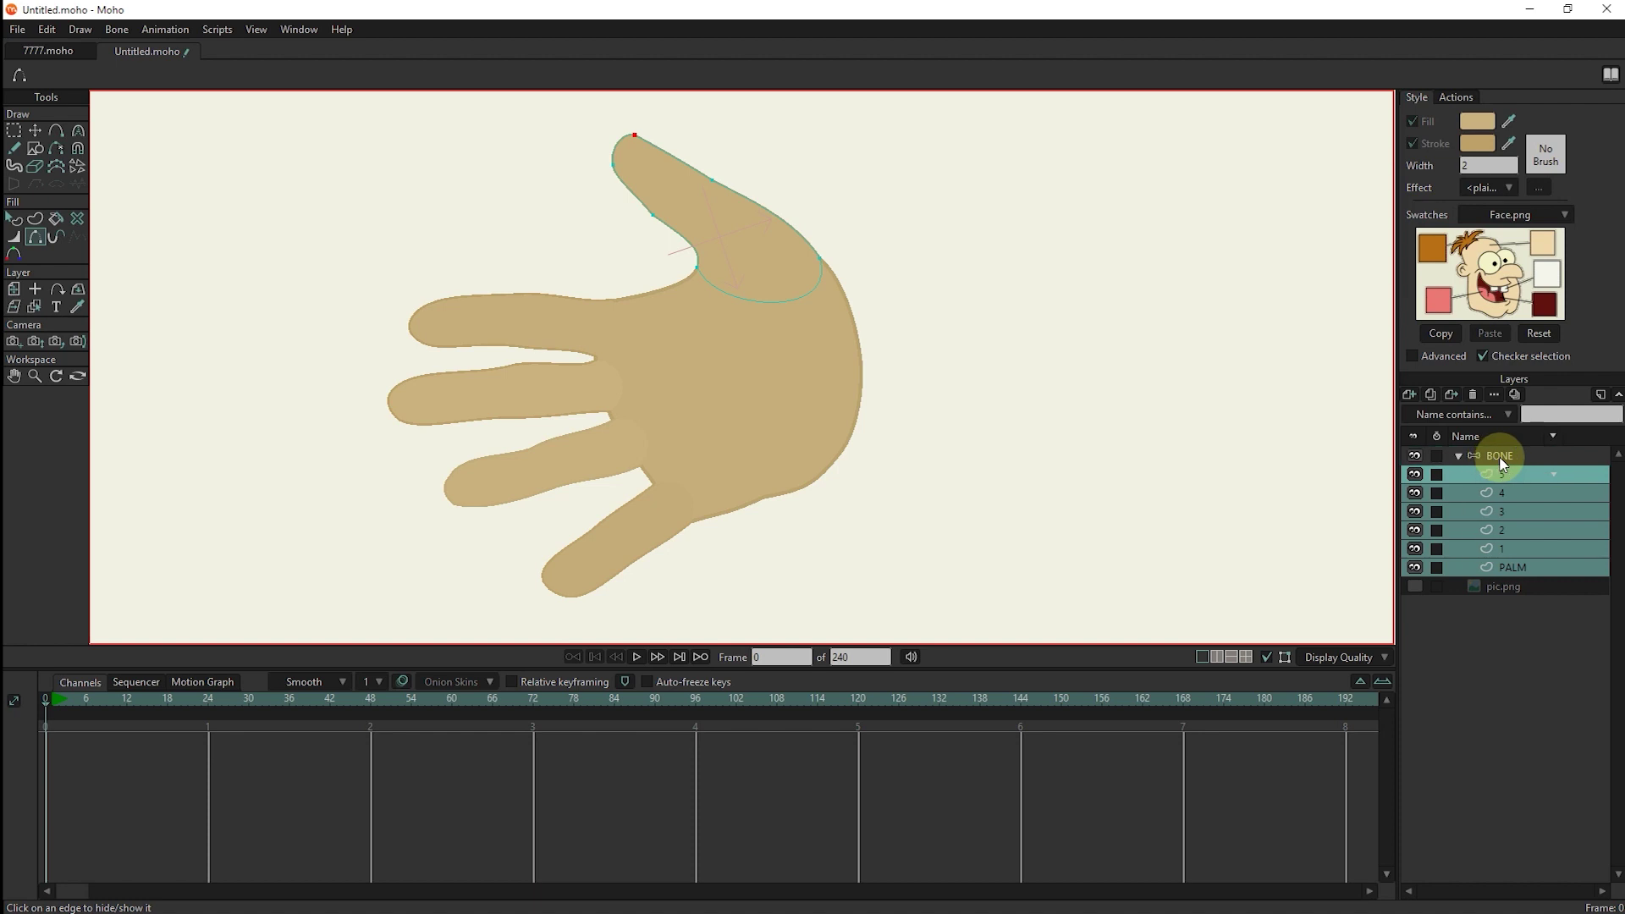
pyautogui.click(1458, 456)
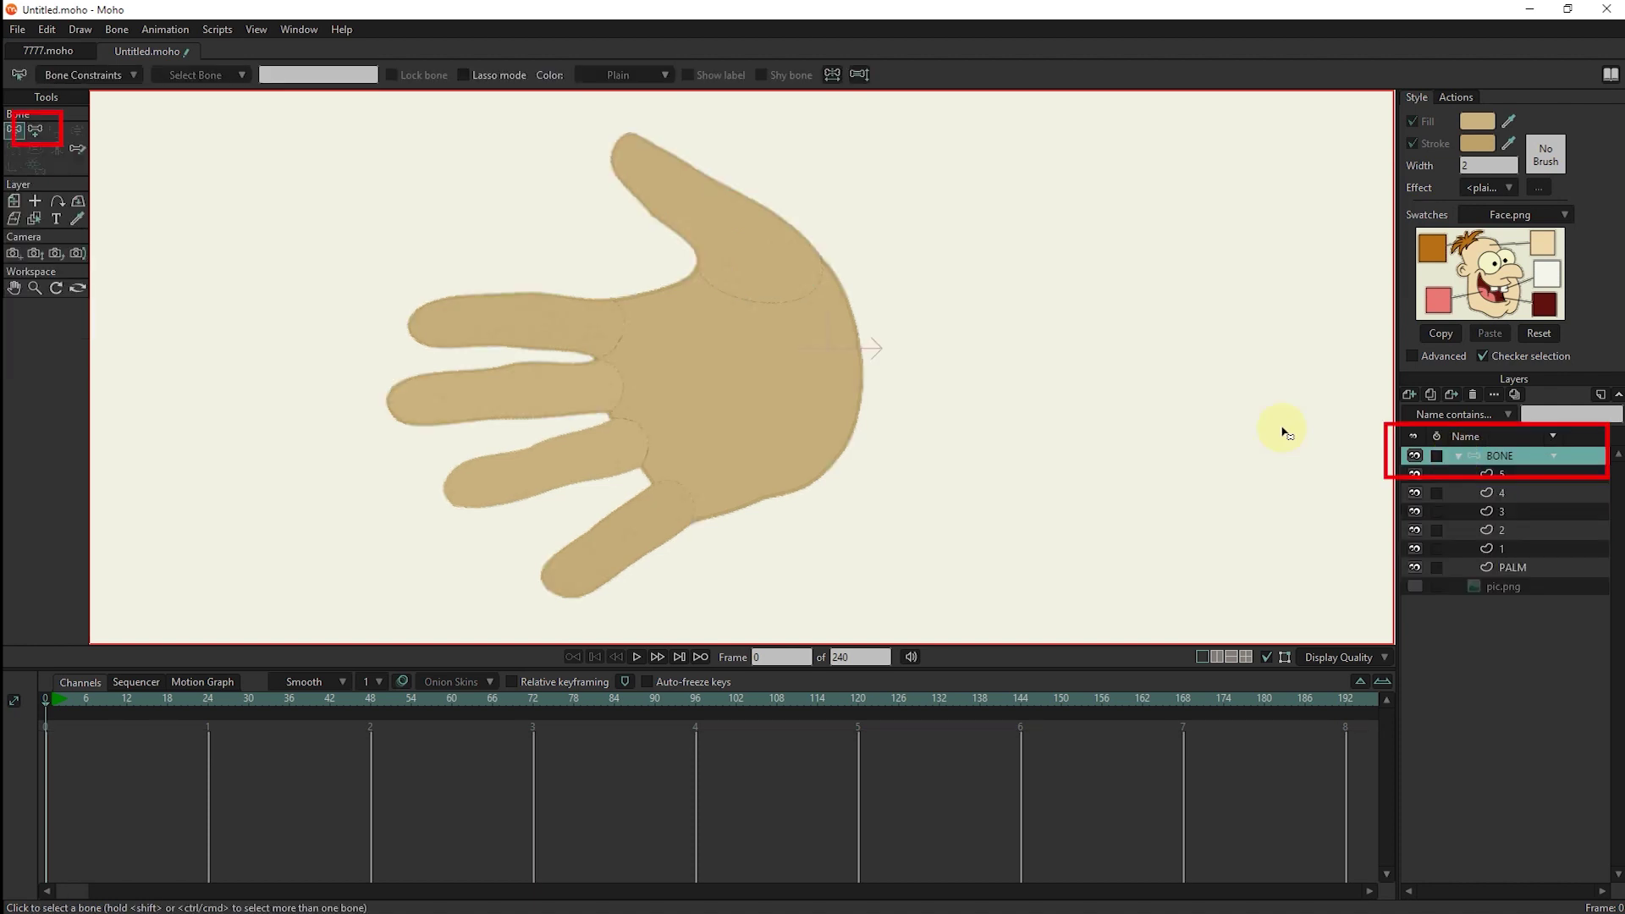
# Draw a palm bone from the wrist, then bones into the thumb and each finger.
pyautogui.click(38, 130)
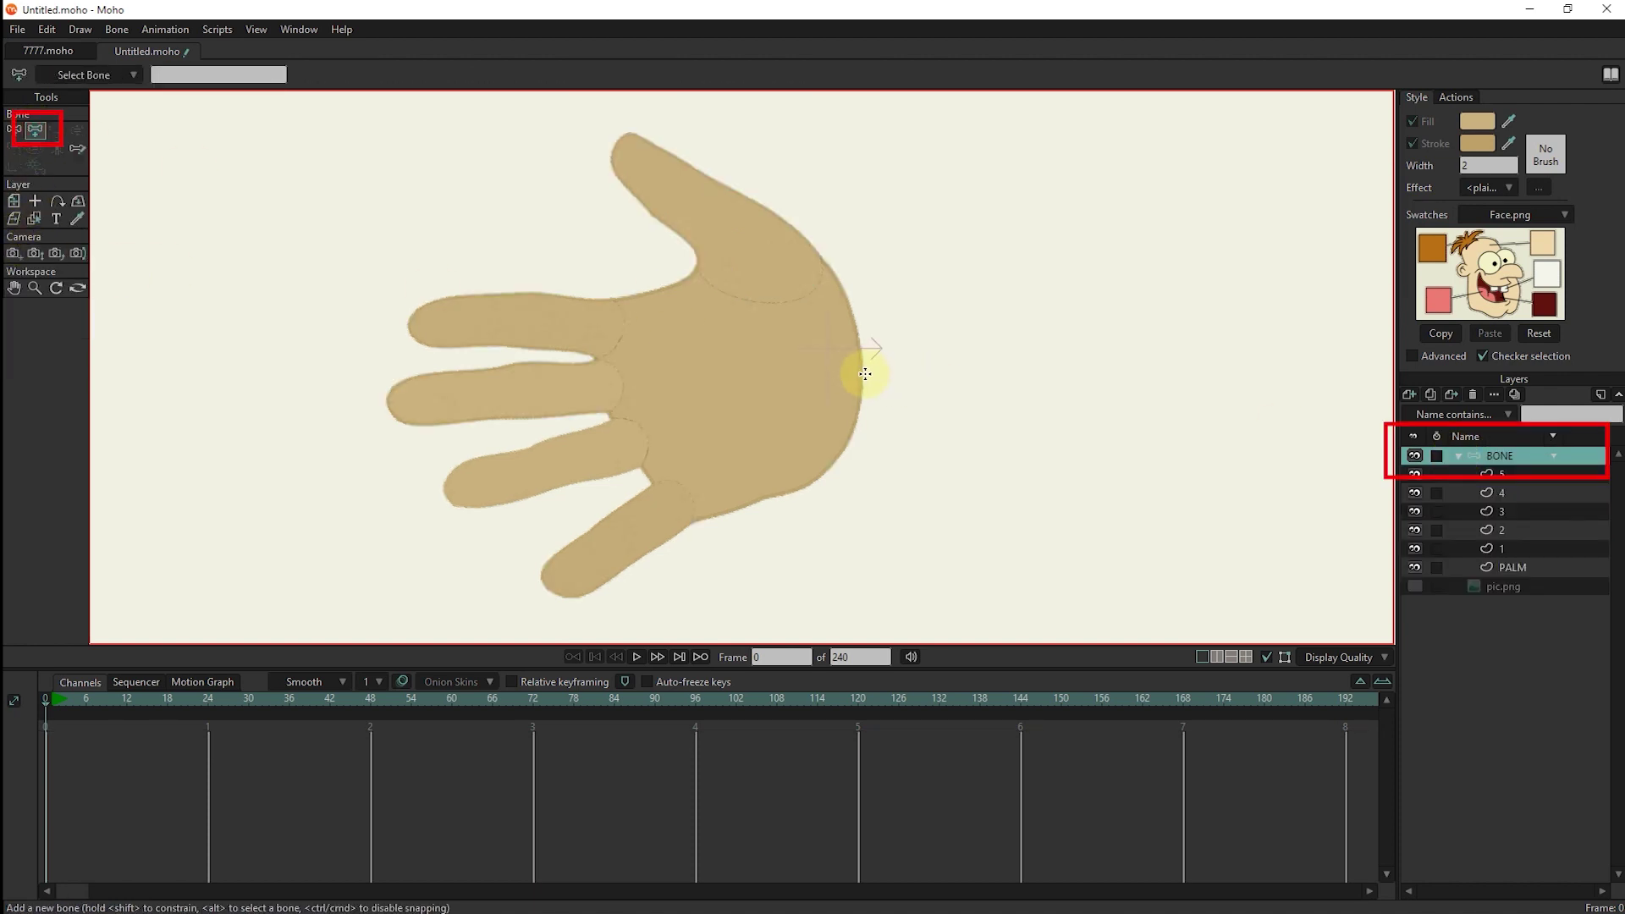
pyautogui.moveTo(864, 375); pyautogui.dragTo(631, 382)
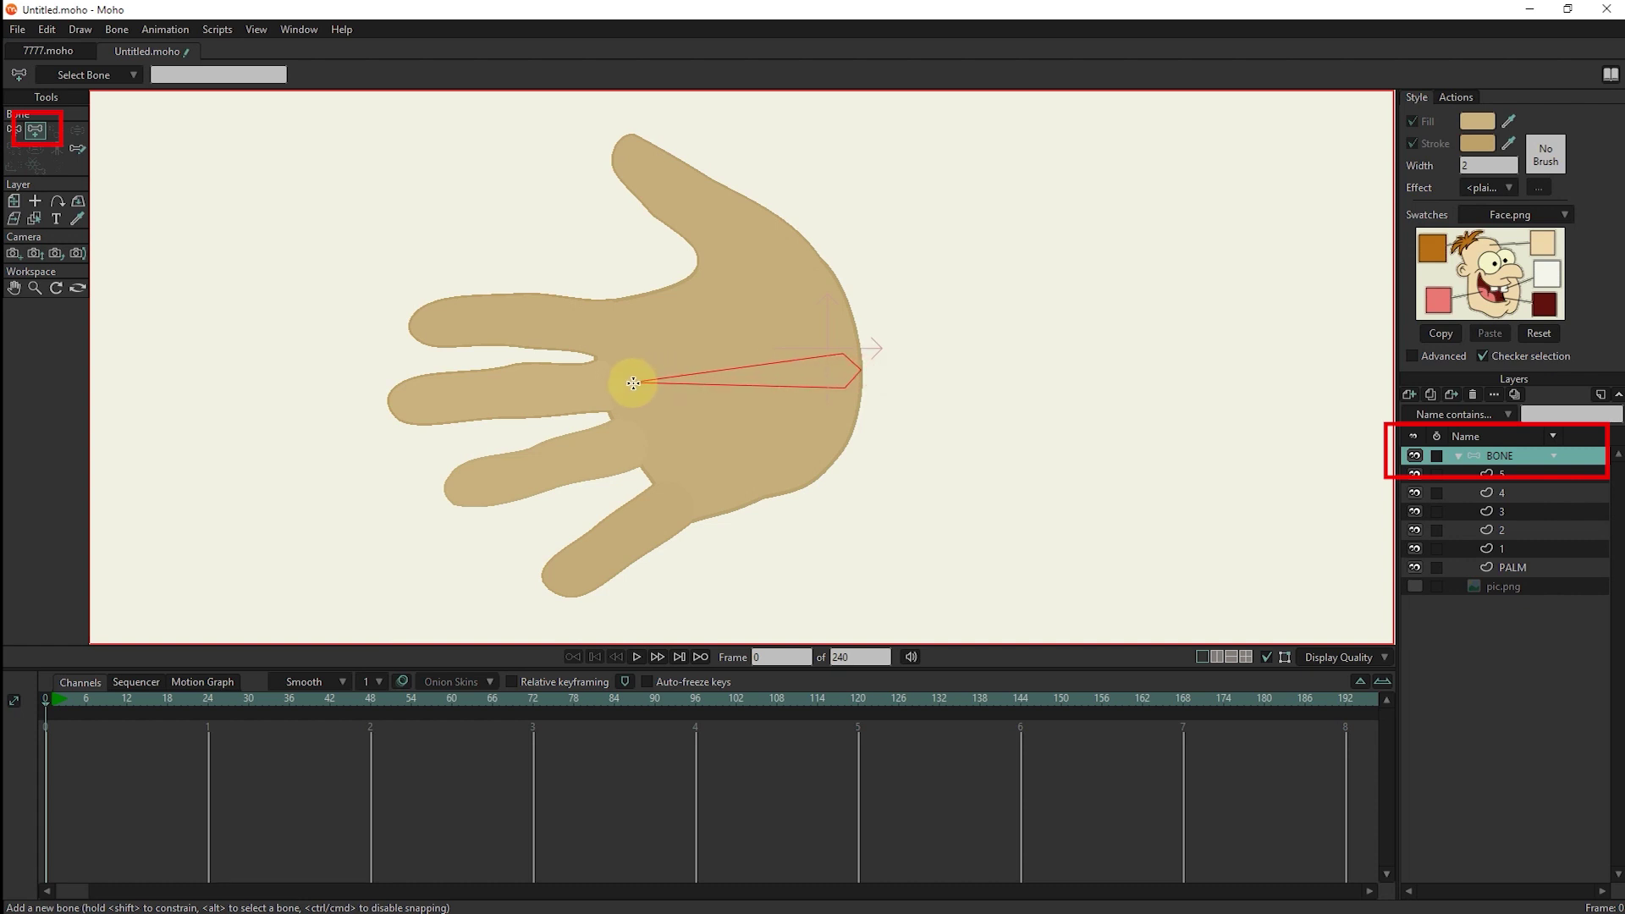
pyautogui.moveTo(621, 383); pyautogui.dragTo(402, 403)
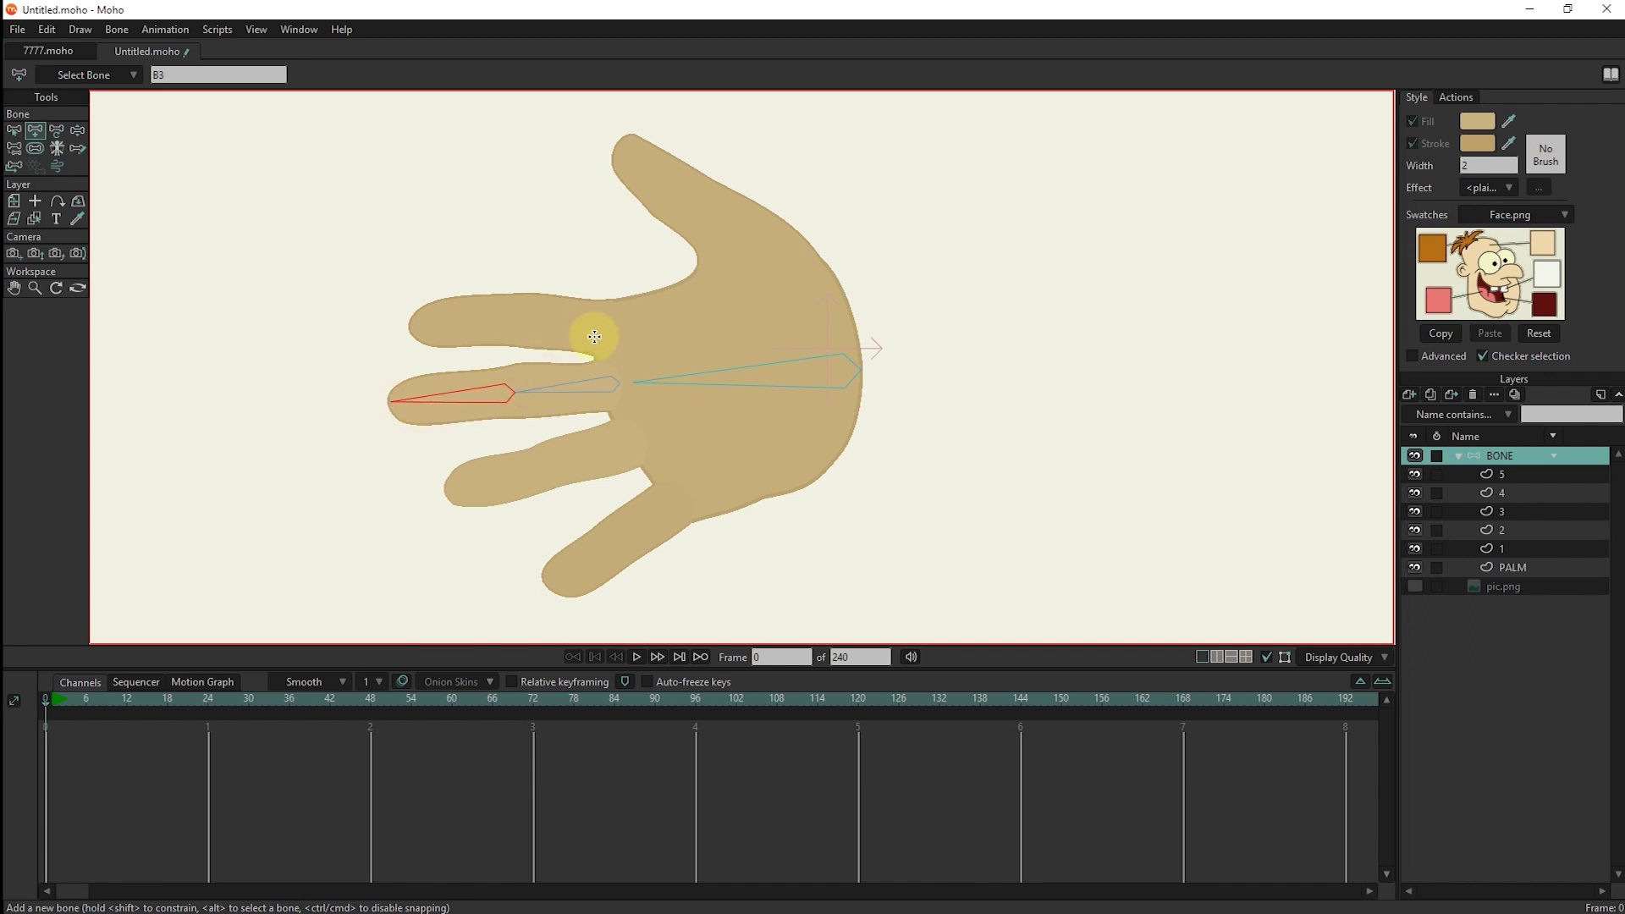
pyautogui.moveTo(621, 333); pyautogui.dragTo(418, 329)
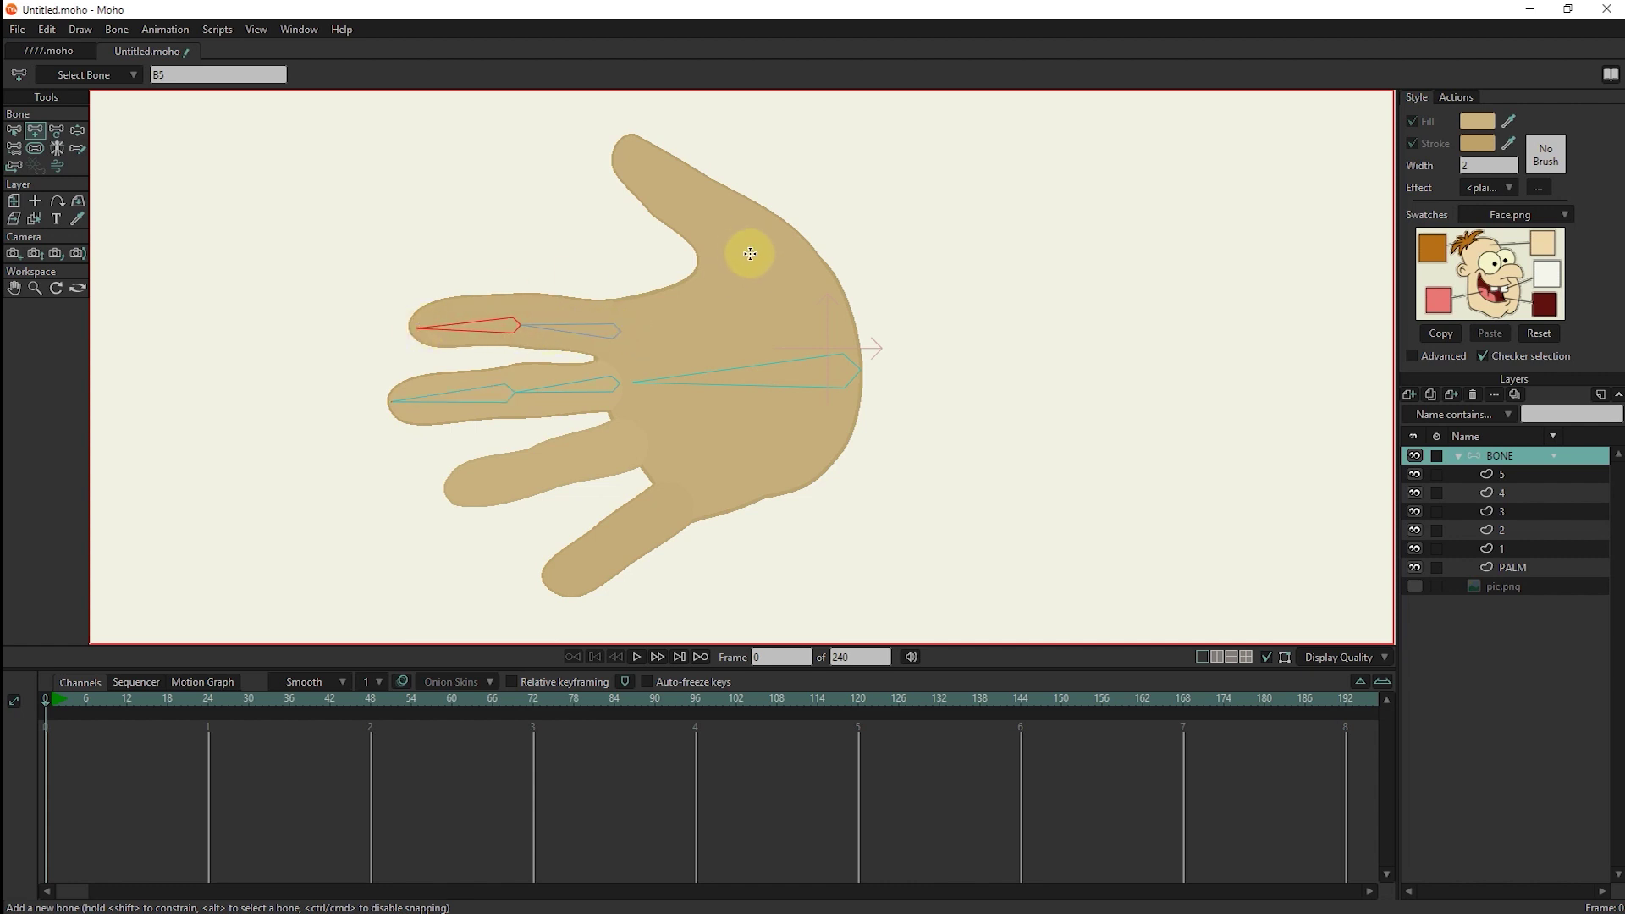
pyautogui.moveTo(750, 257)
pyautogui.mouseDown()
pyautogui.moveTo(669, 203)
pyautogui.moveTo(634, 144)
pyautogui.mouseUp()
pyautogui.moveTo(643, 431); pyautogui.dragTo(458, 500)
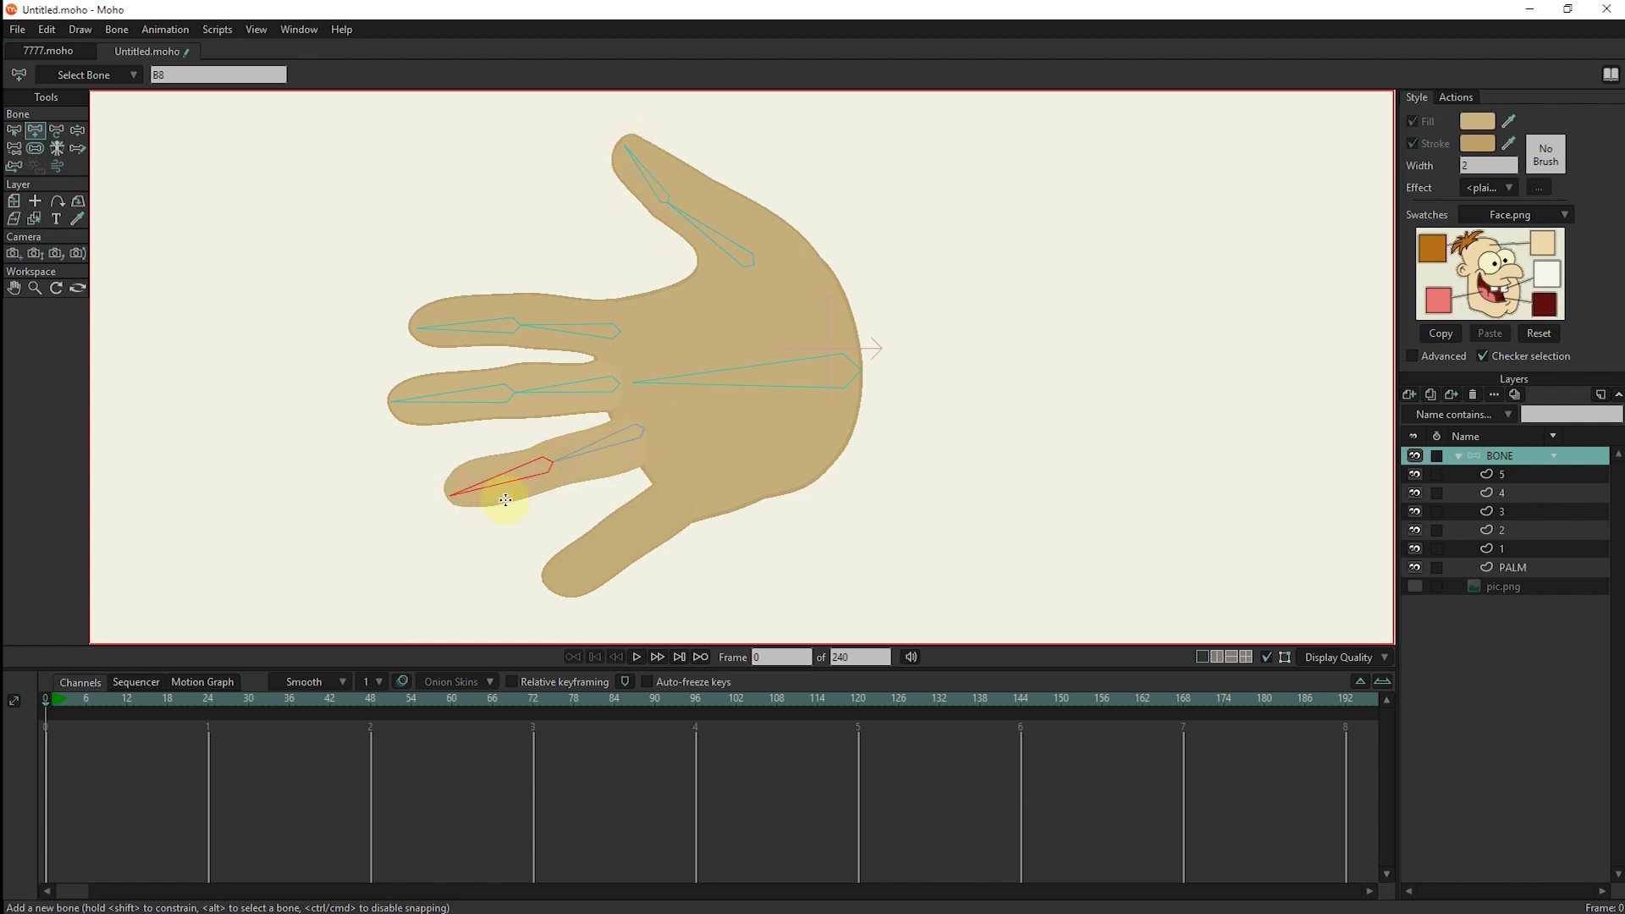
pyautogui.moveTo(683, 493); pyautogui.dragTo(562, 586)
# Lower the strength of all bones to 0.0862 with the Bone Strength tool.
pyautogui.click(35, 147)
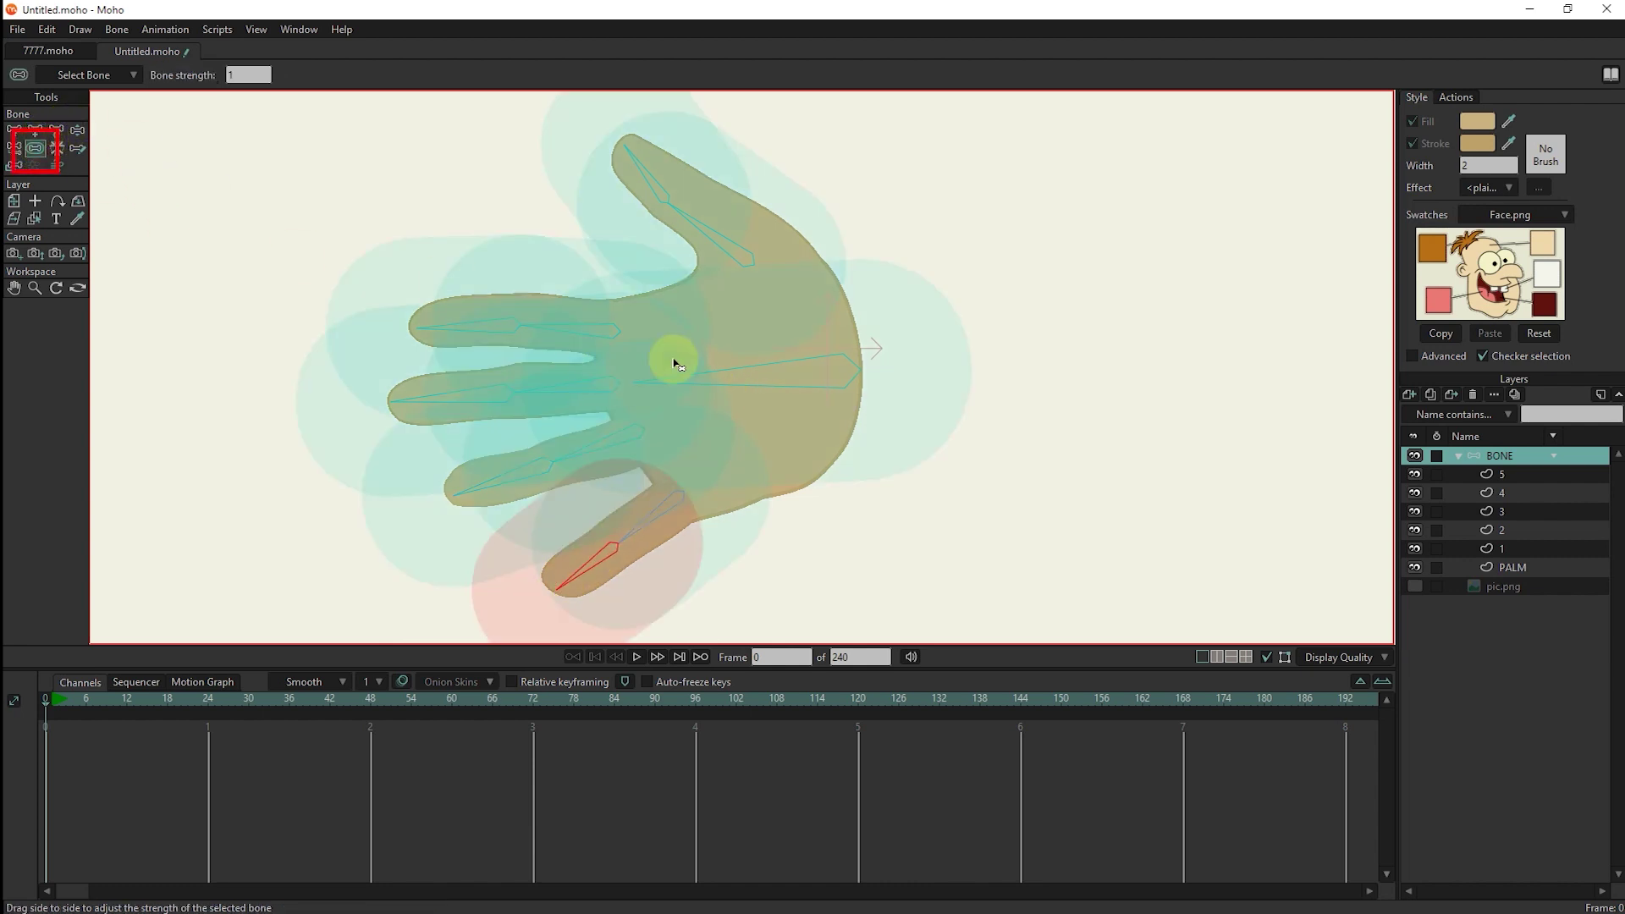
pyautogui.hotkey('ctrl', 'a')
pyautogui.moveTo(725, 461); pyautogui.dragTo(611, 464)
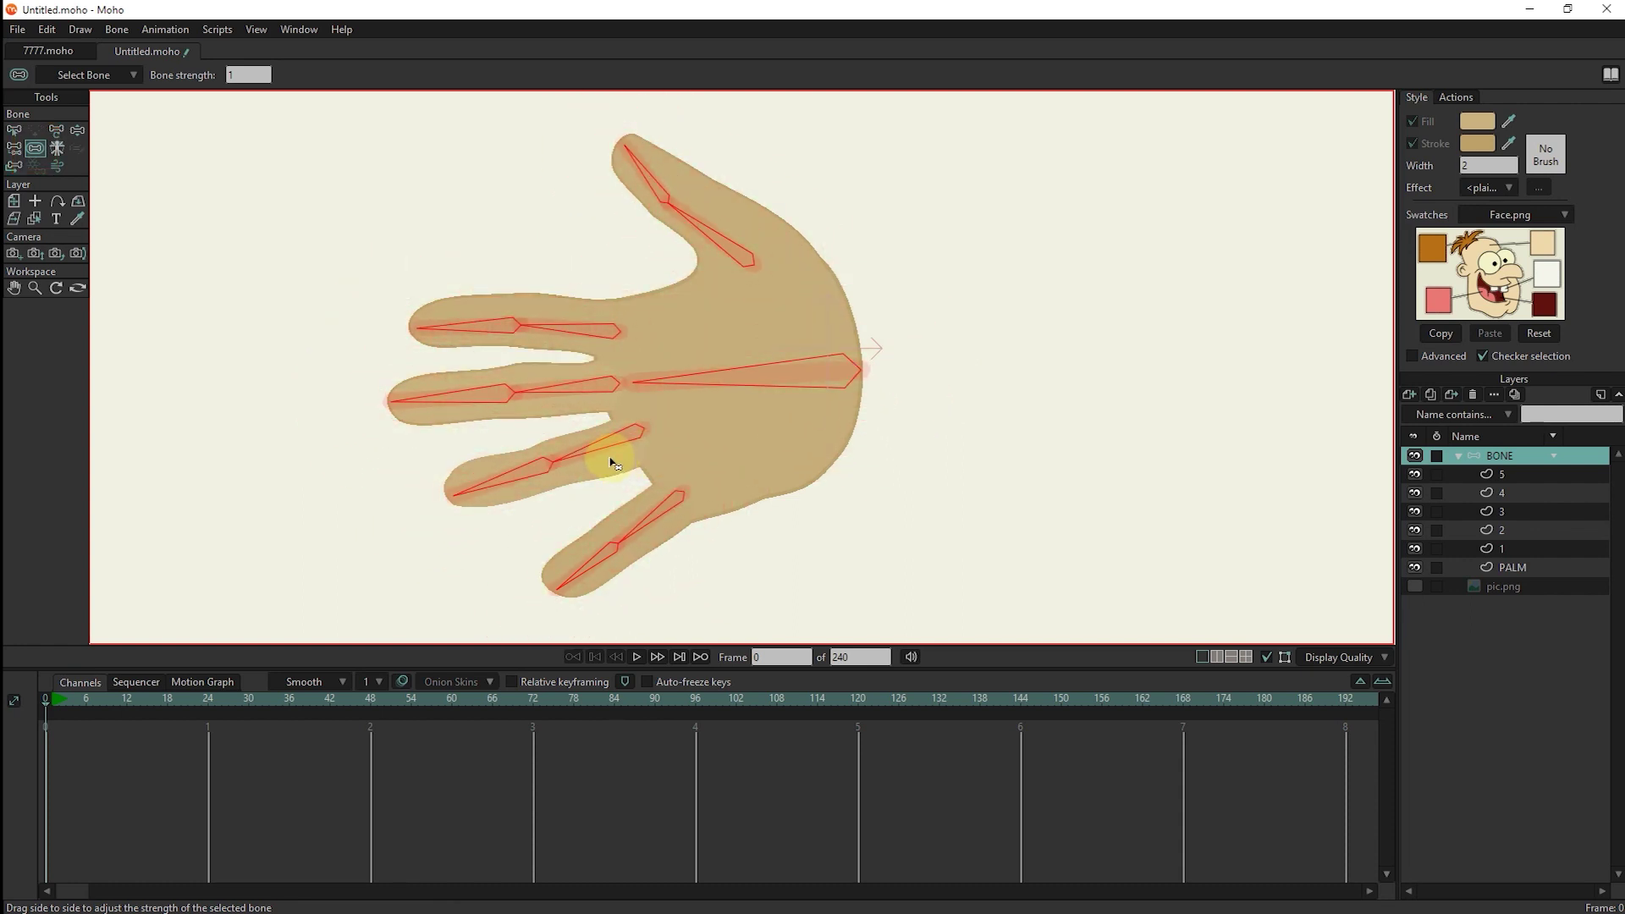
pyautogui.moveTo(611, 464)
pyautogui.mouseDown()
pyautogui.moveTo(672, 460)
pyautogui.moveTo(608, 484)
pyautogui.mouseUp()
# Reparent bone B1, middle-finger bone B2 and the index finger bone to the palm bone.
pyautogui.click(12, 148)
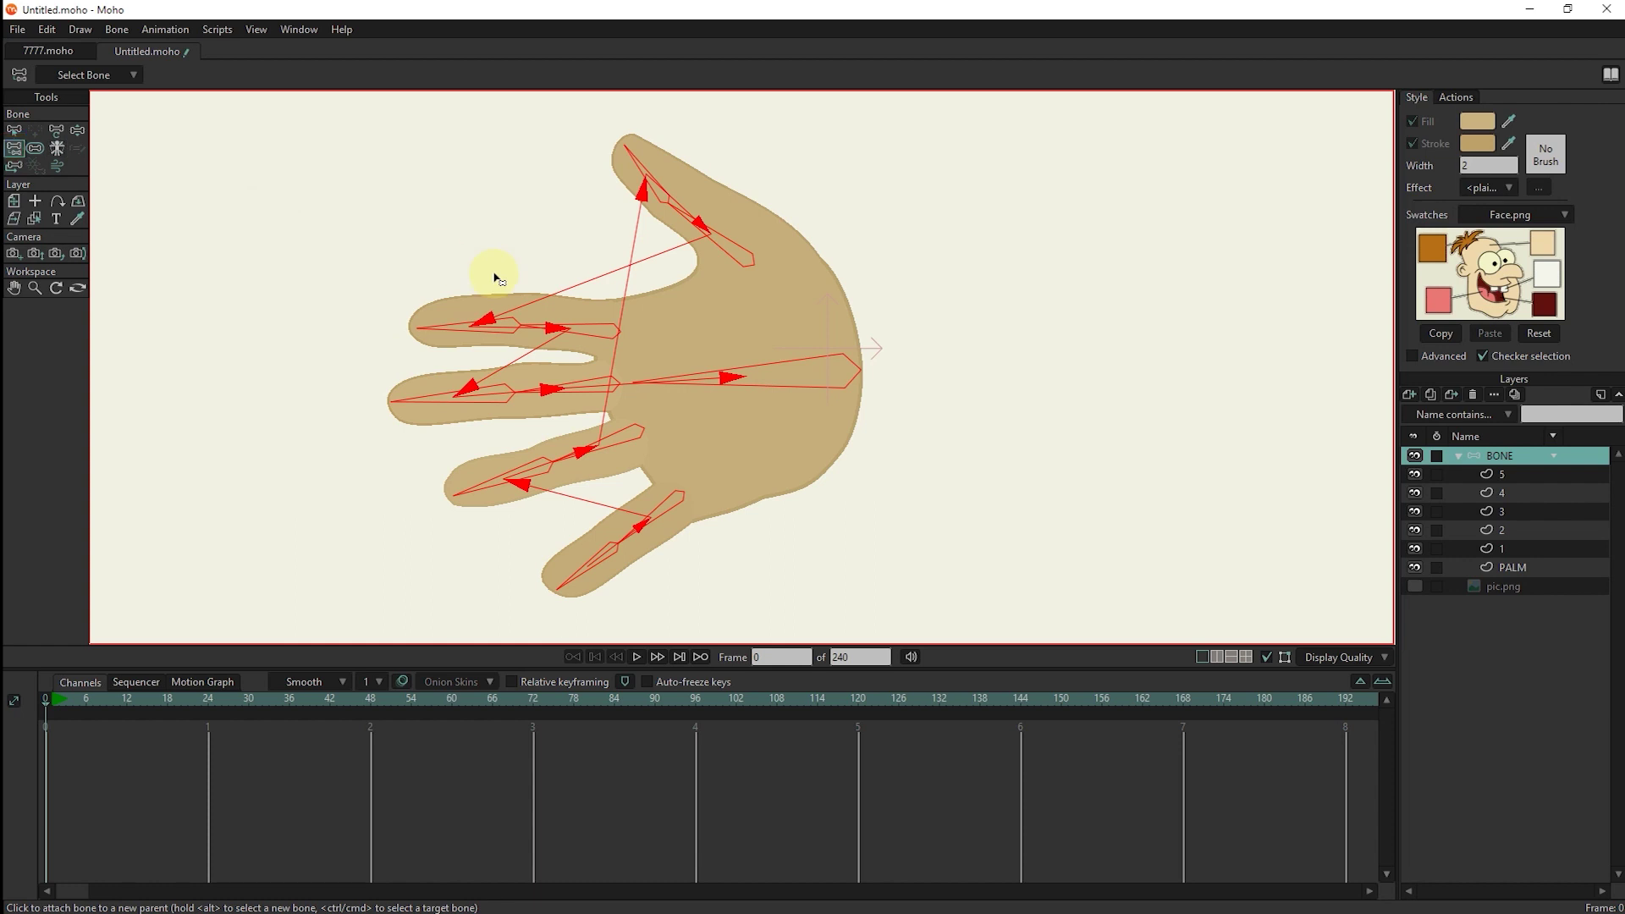
pyautogui.click(13, 130)
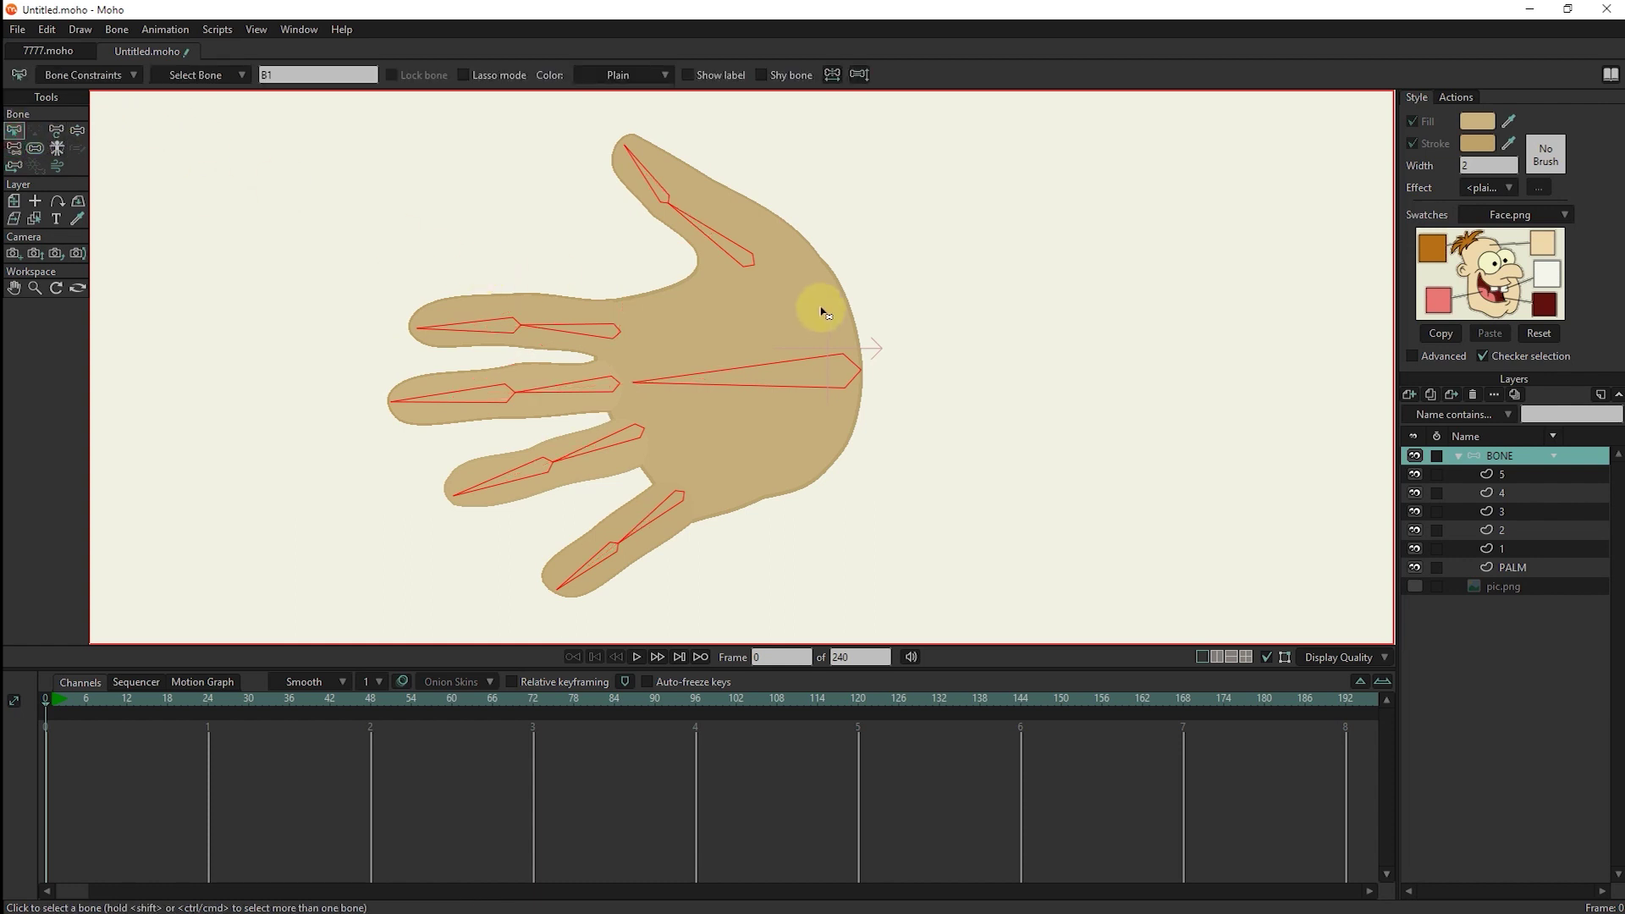
pyautogui.click(749, 265)
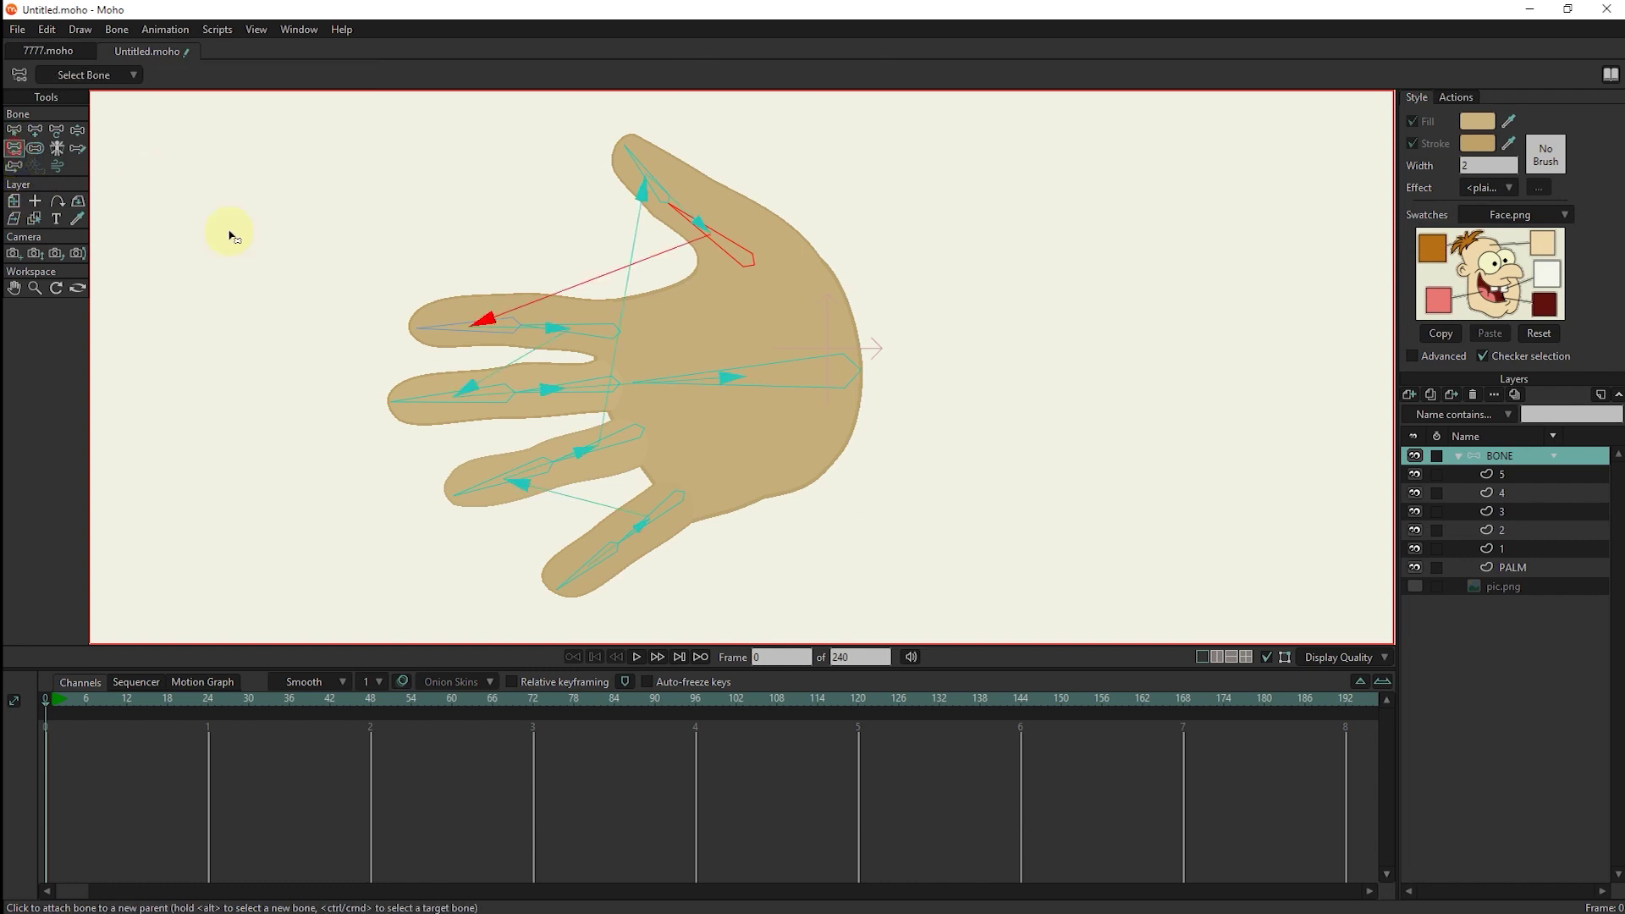
pyautogui.click(15, 130)
pyautogui.click(590, 386)
pyautogui.click(14, 147)
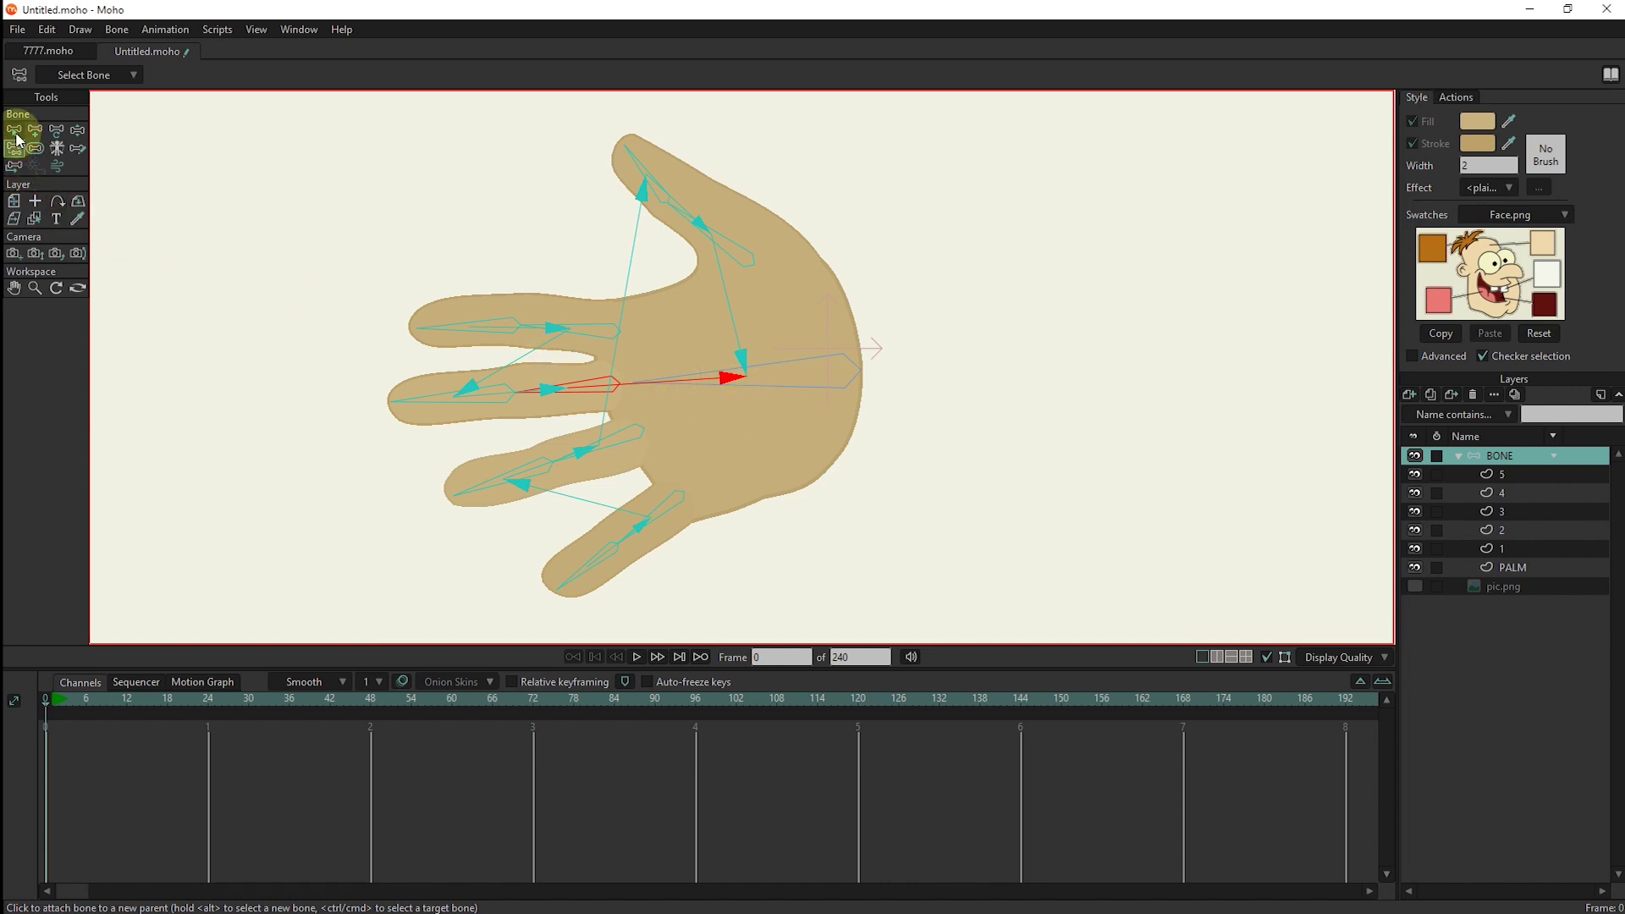
pyautogui.click(13, 130)
pyautogui.click(607, 333)
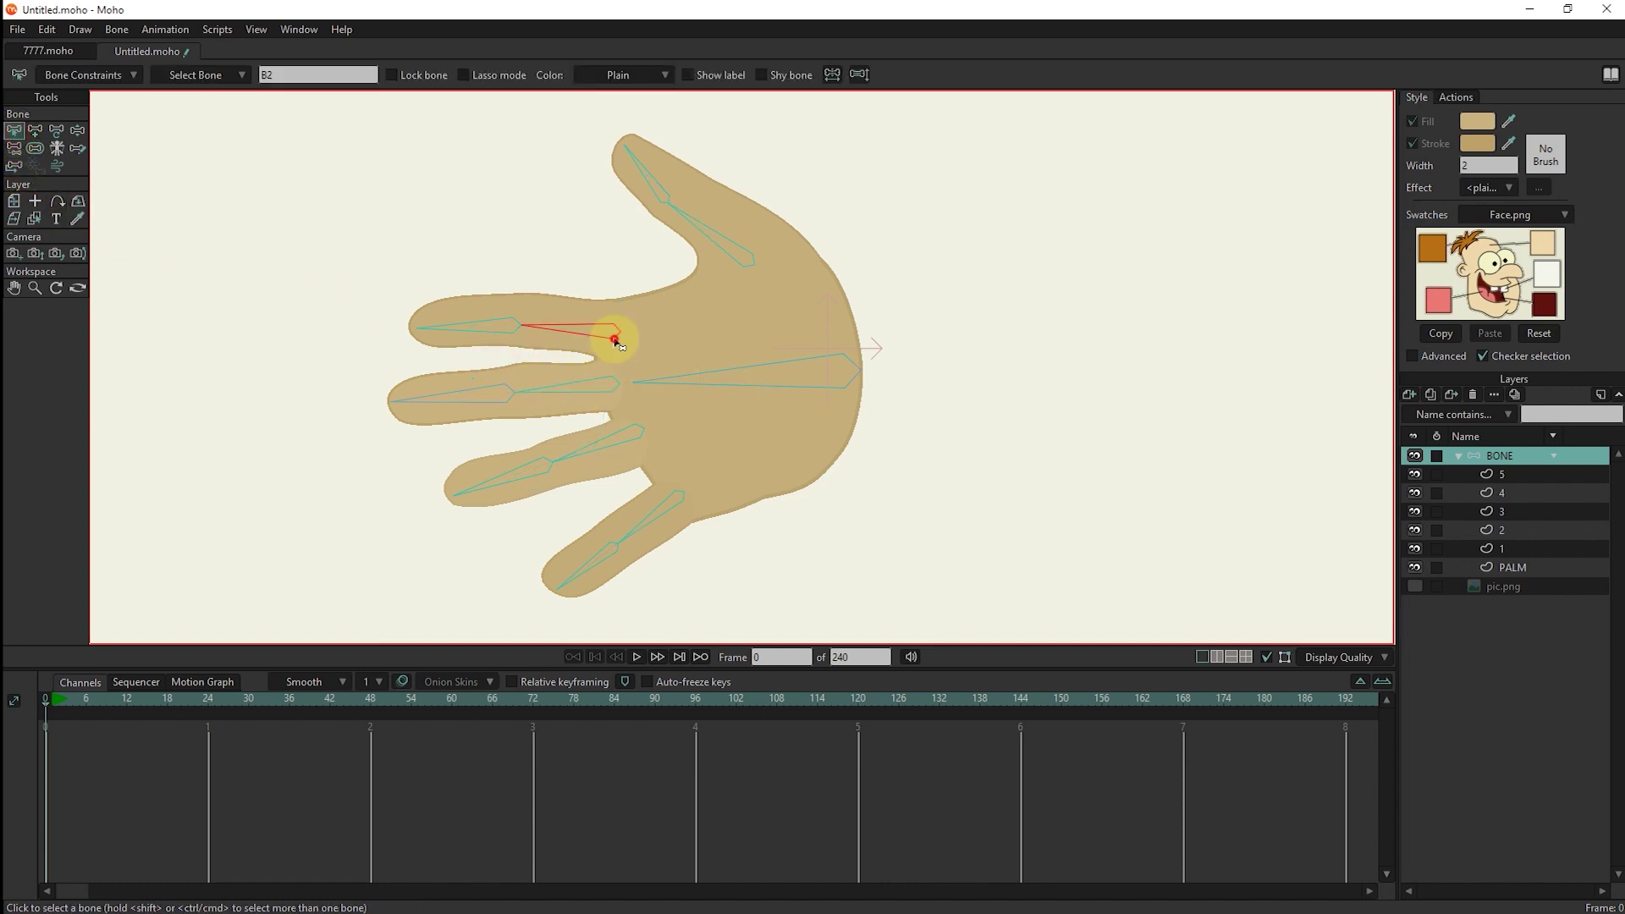
# Make the palm bone the parent of the ring and little finger bones.
pyautogui.click(13, 147)
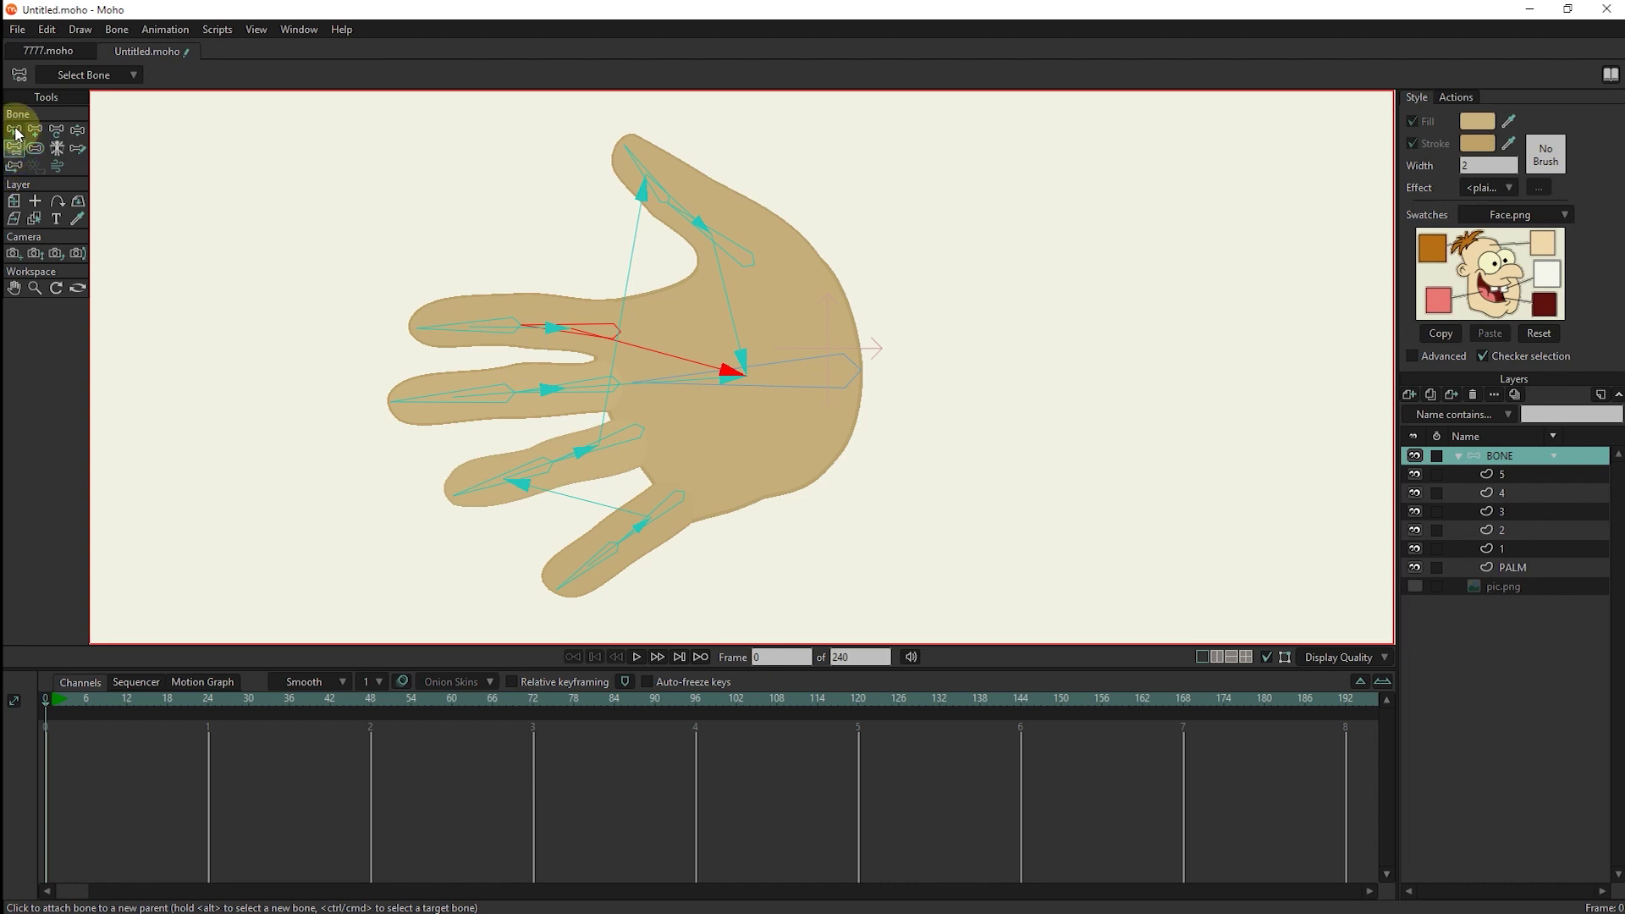
pyautogui.click(15, 130)
pyautogui.click(624, 440)
pyautogui.click(14, 148)
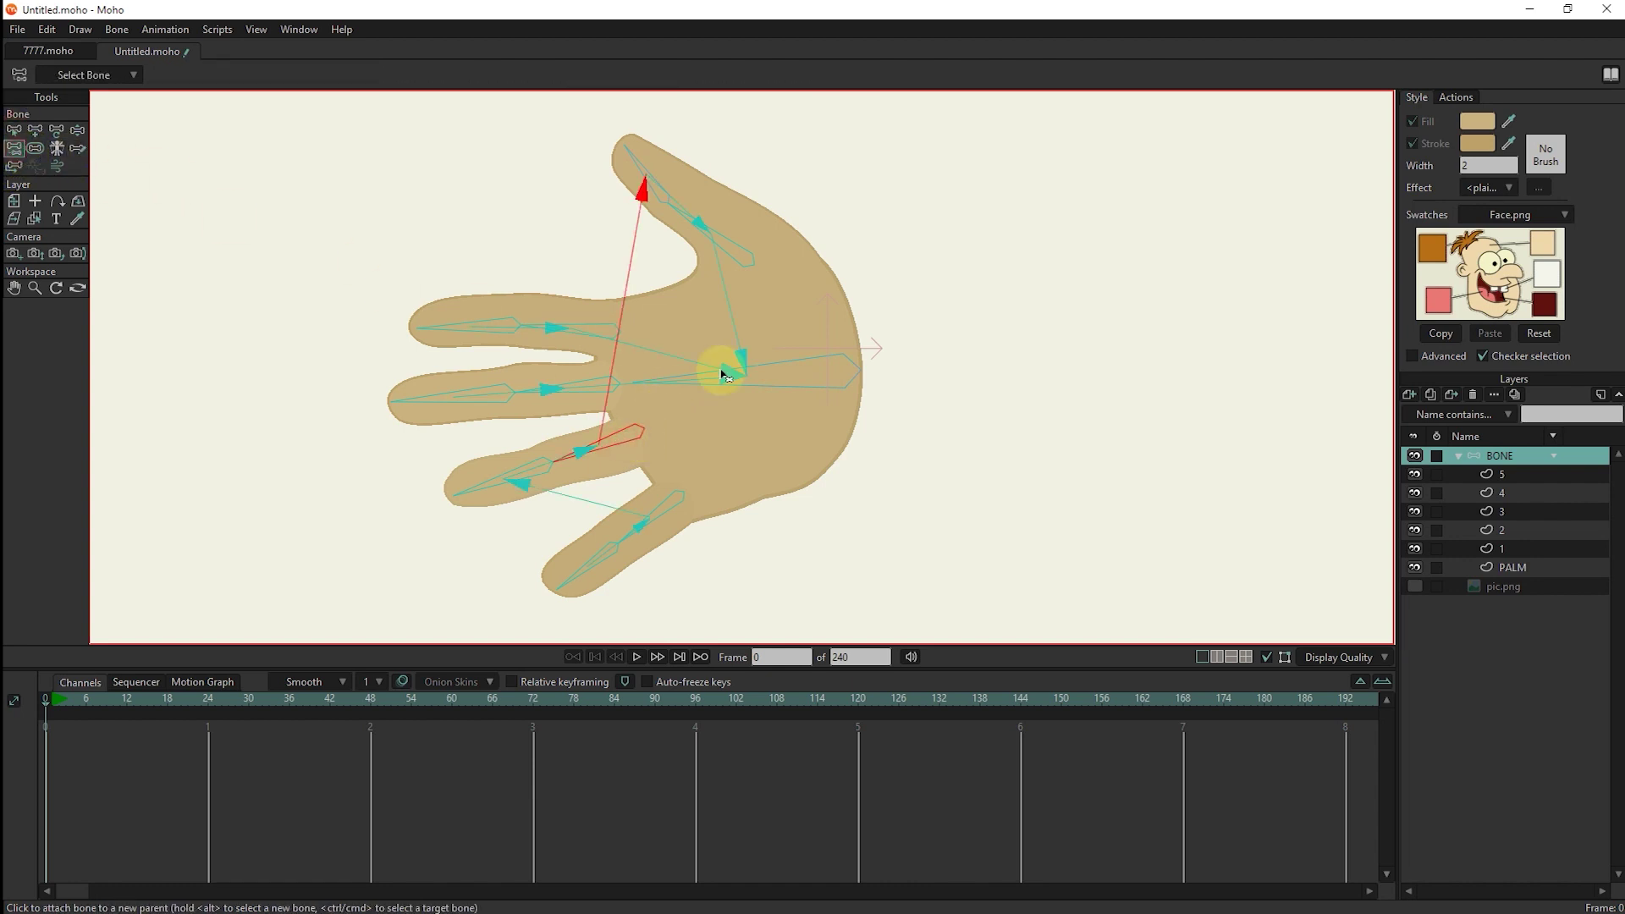
pyautogui.click(744, 374)
pyautogui.click(14, 130)
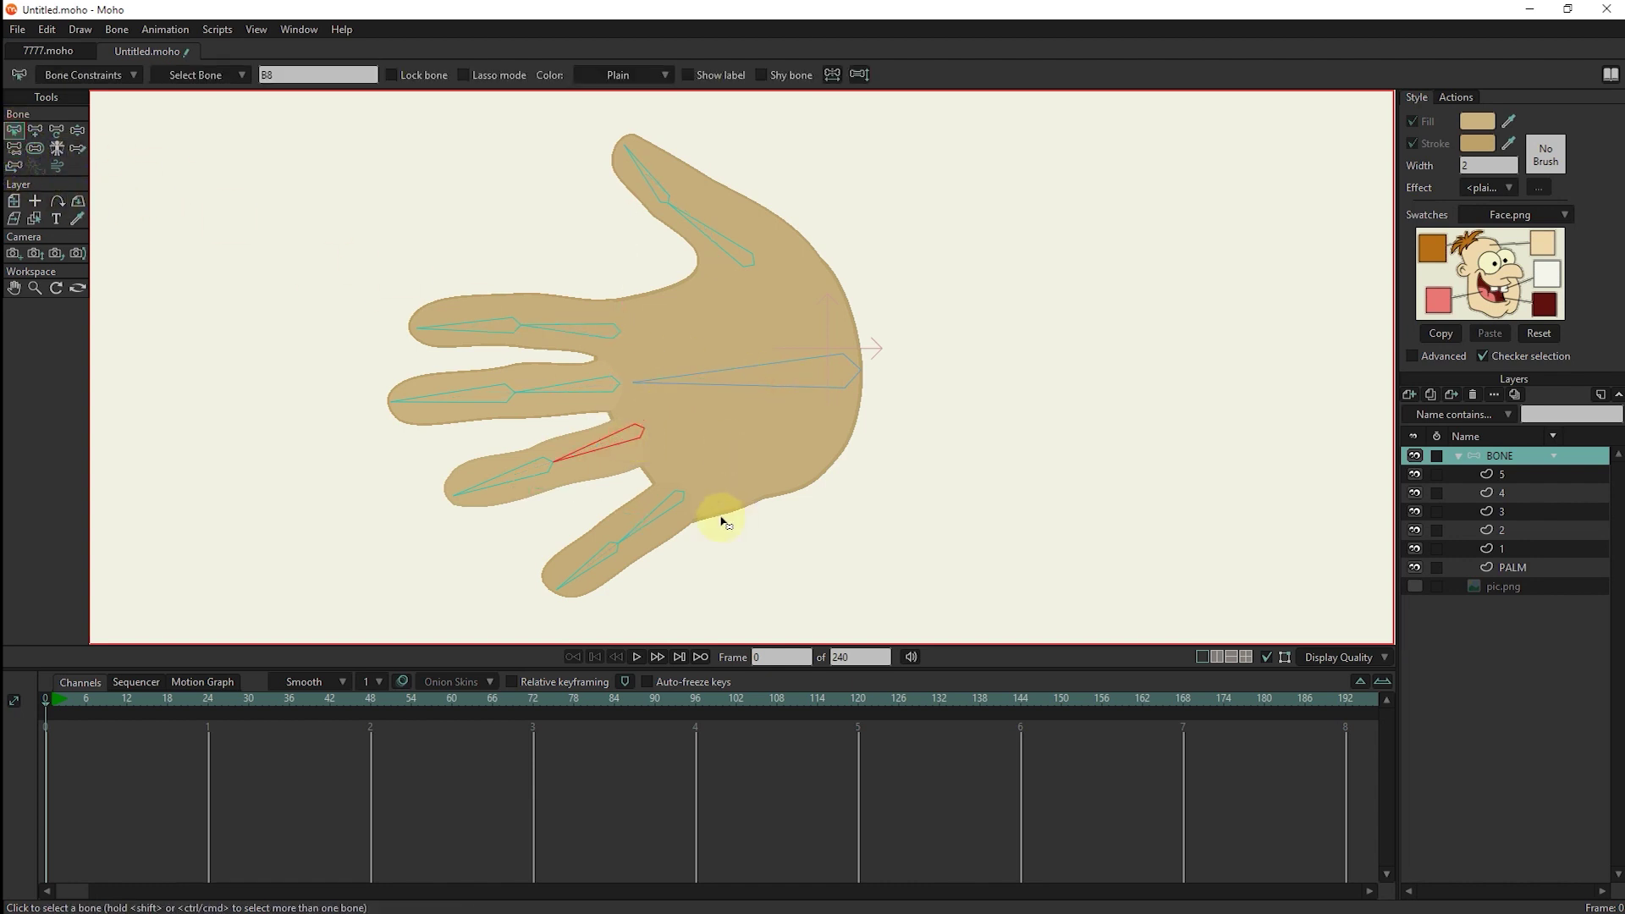
pyautogui.click(666, 510)
pyautogui.click(14, 148)
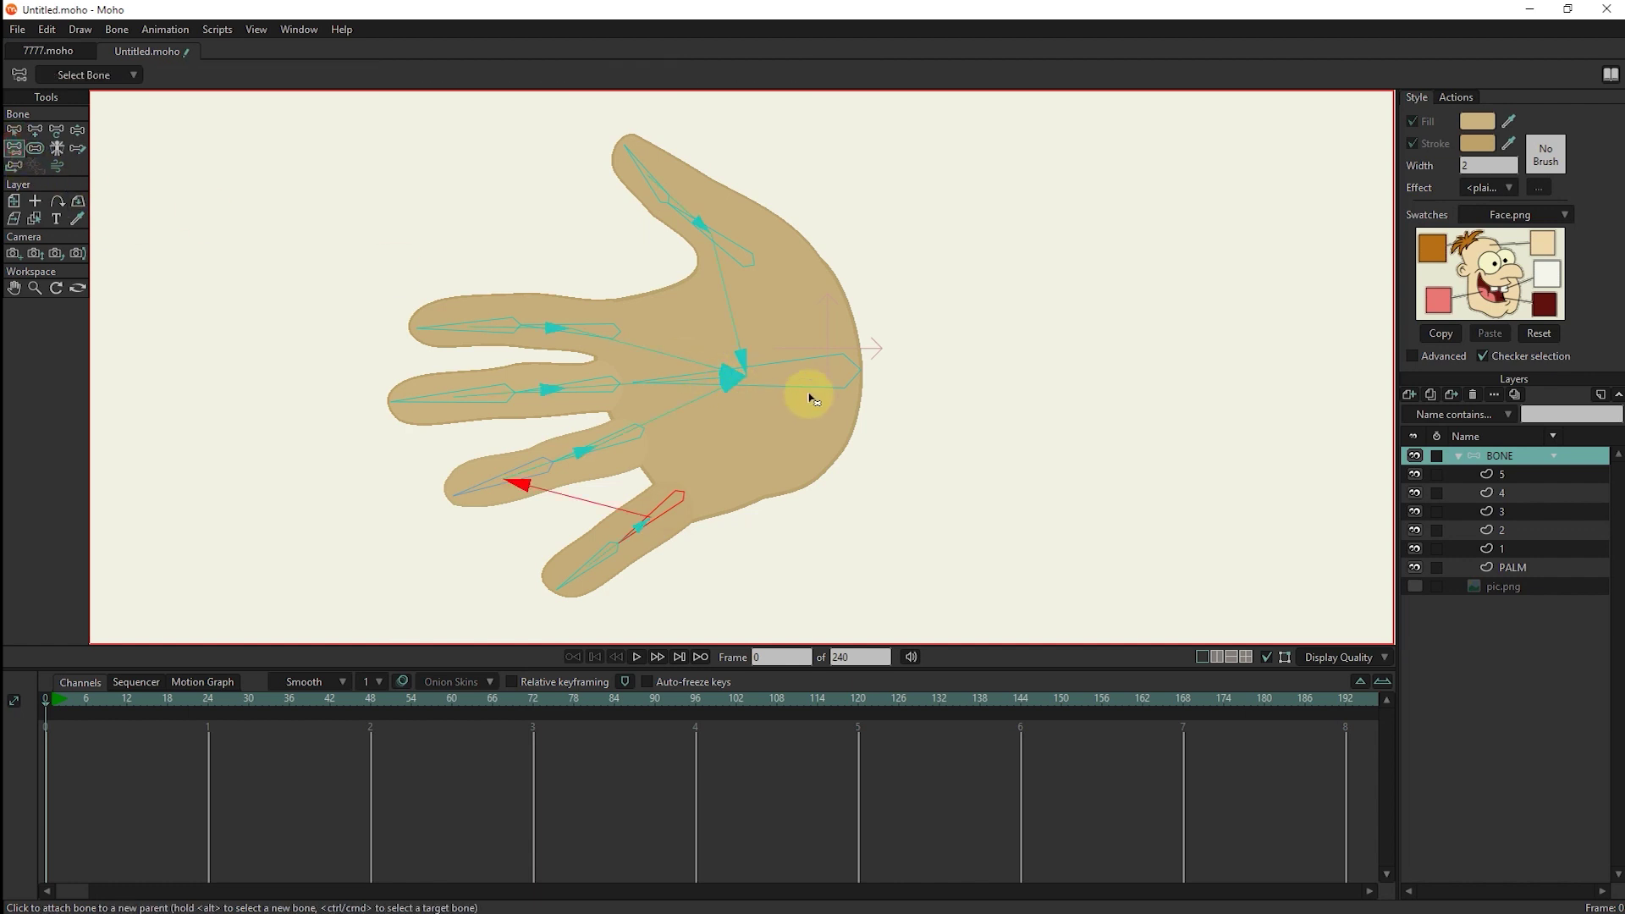
pyautogui.click(813, 387)
# Test-bend the thumb and index finger, then undo both bends.
pyautogui.click(75, 132)
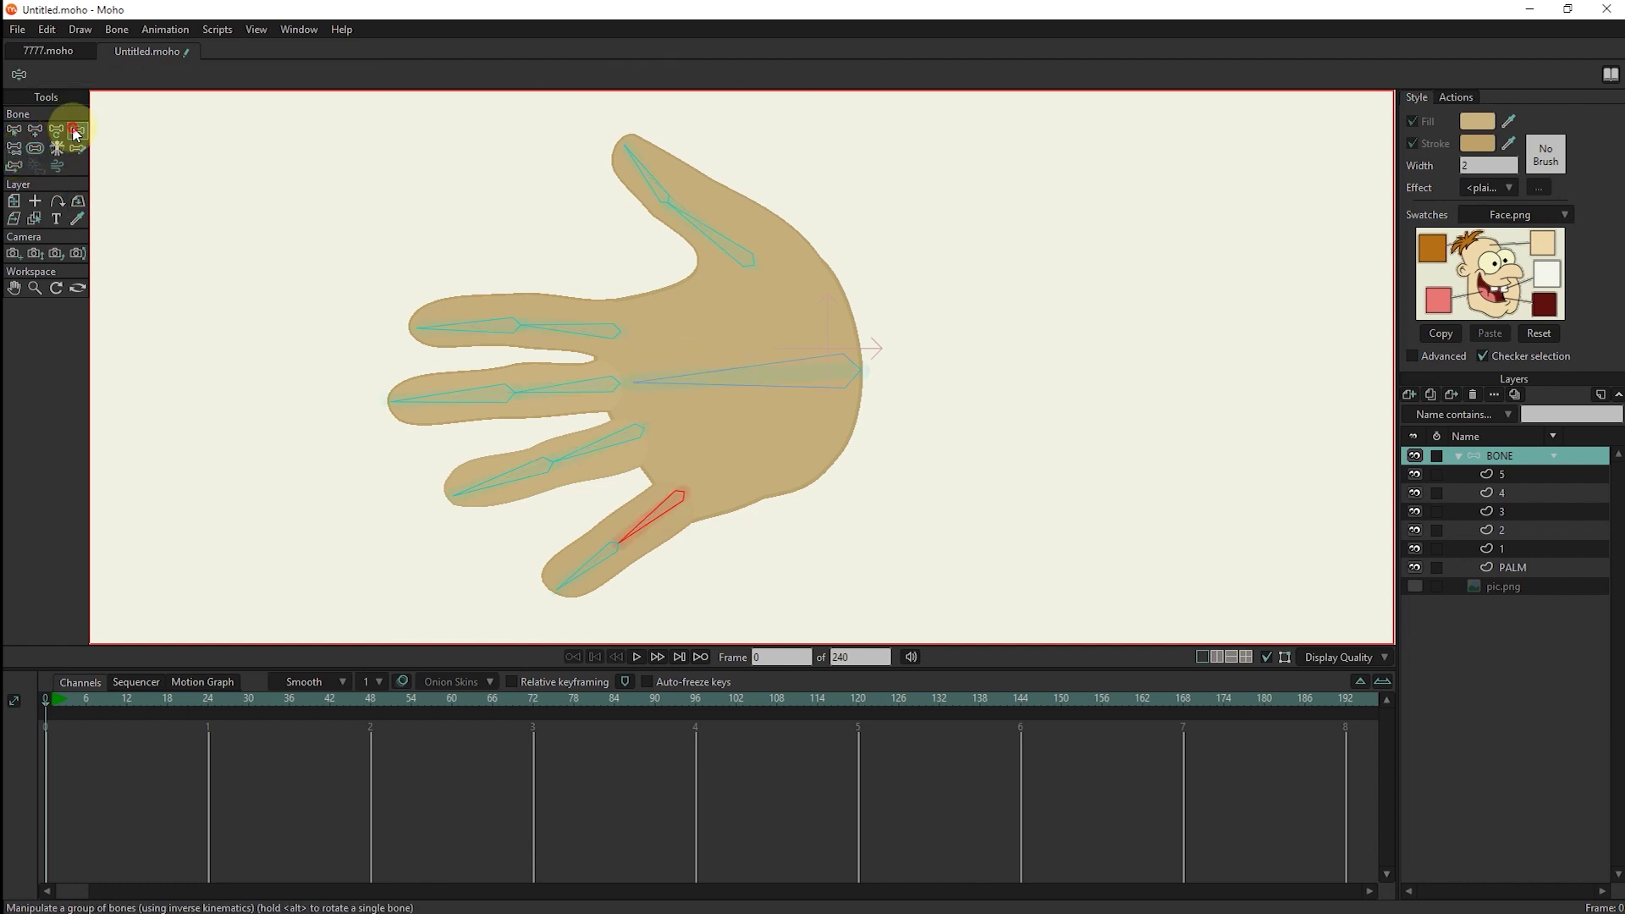
pyautogui.moveTo(617, 168); pyautogui.dragTo(609, 176)
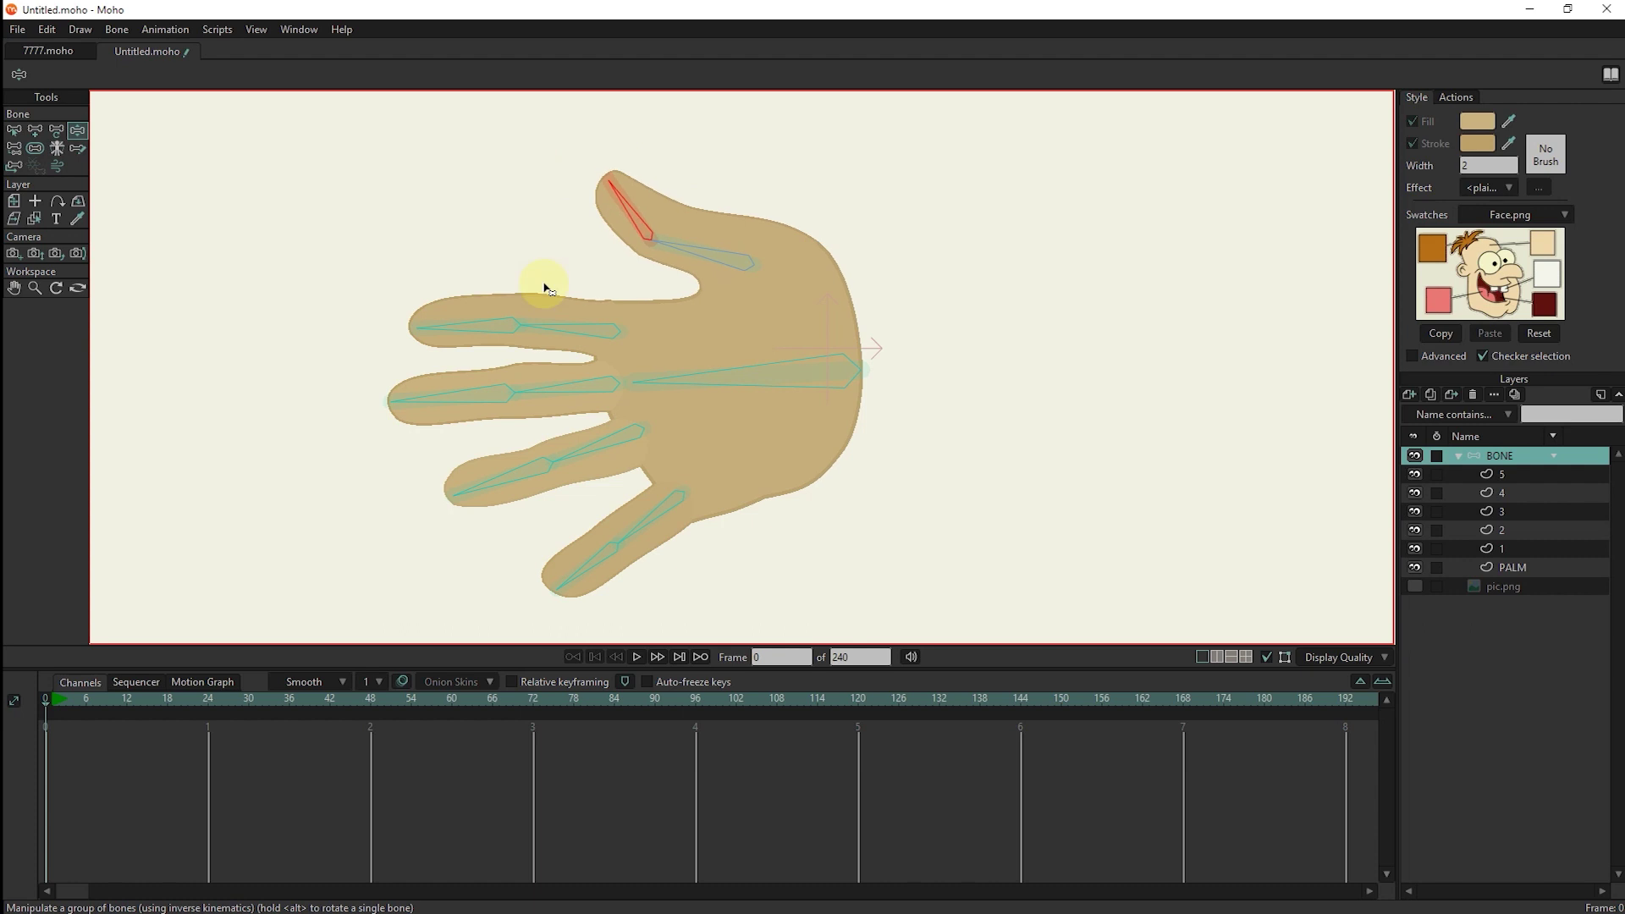
pyautogui.moveTo(527, 312)
pyautogui.mouseDown()
pyautogui.moveTo(480, 329)
pyautogui.moveTo(518, 269)
pyautogui.mouseUp()
pyautogui.hotkey('ctrl', 'z')
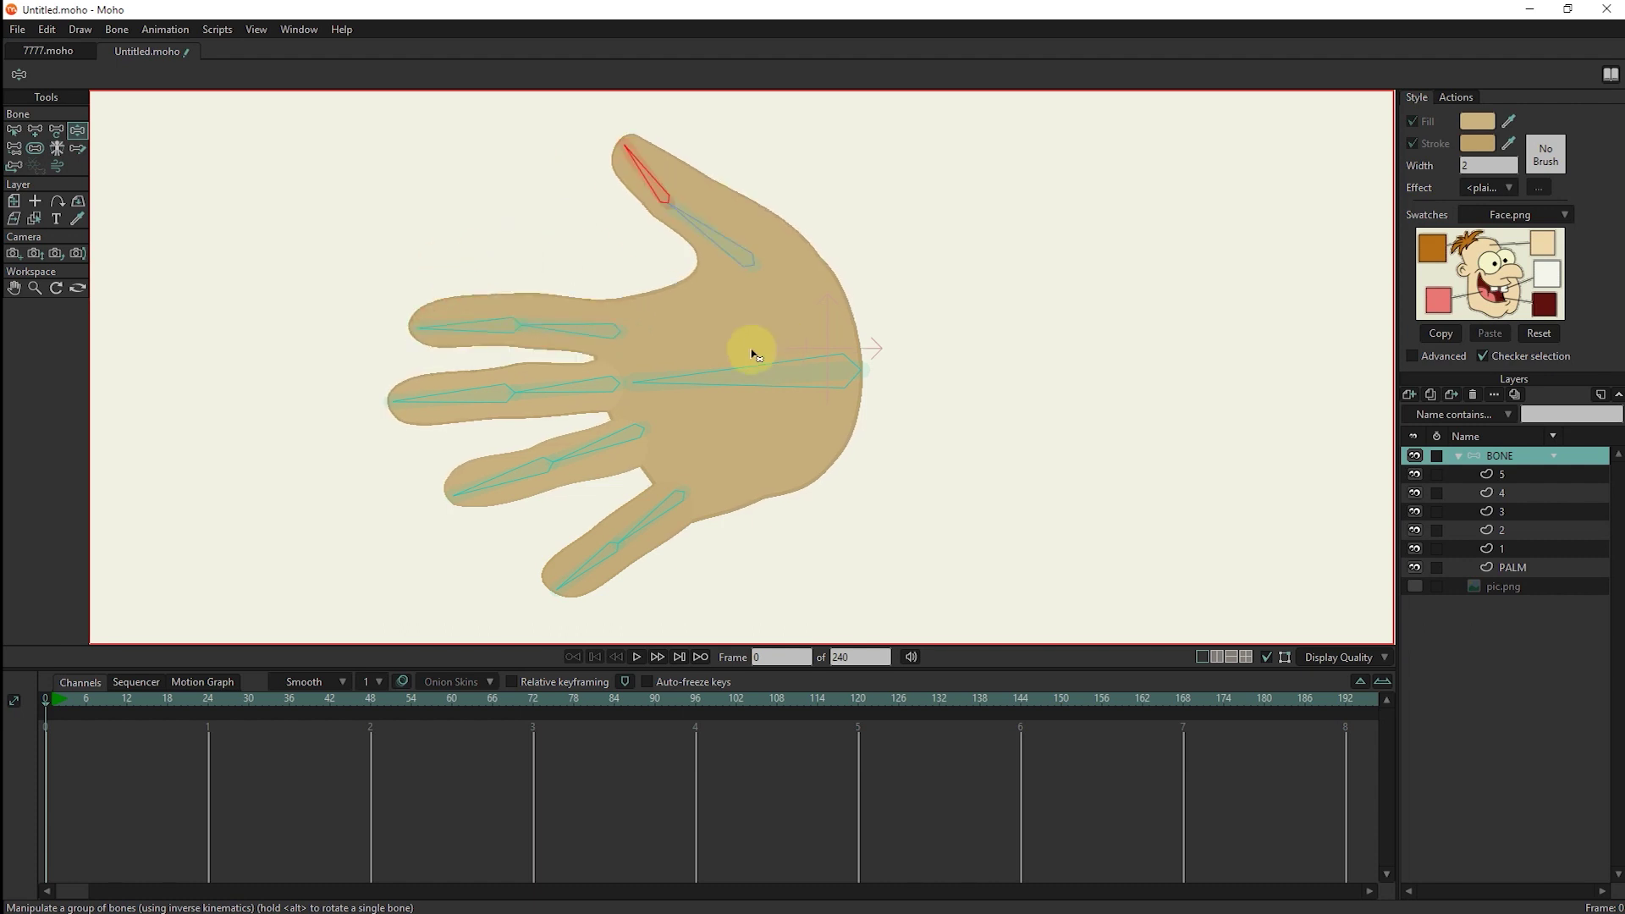
pyautogui.hotkey('ctrl', 'z')
pyautogui.click(1510, 548)
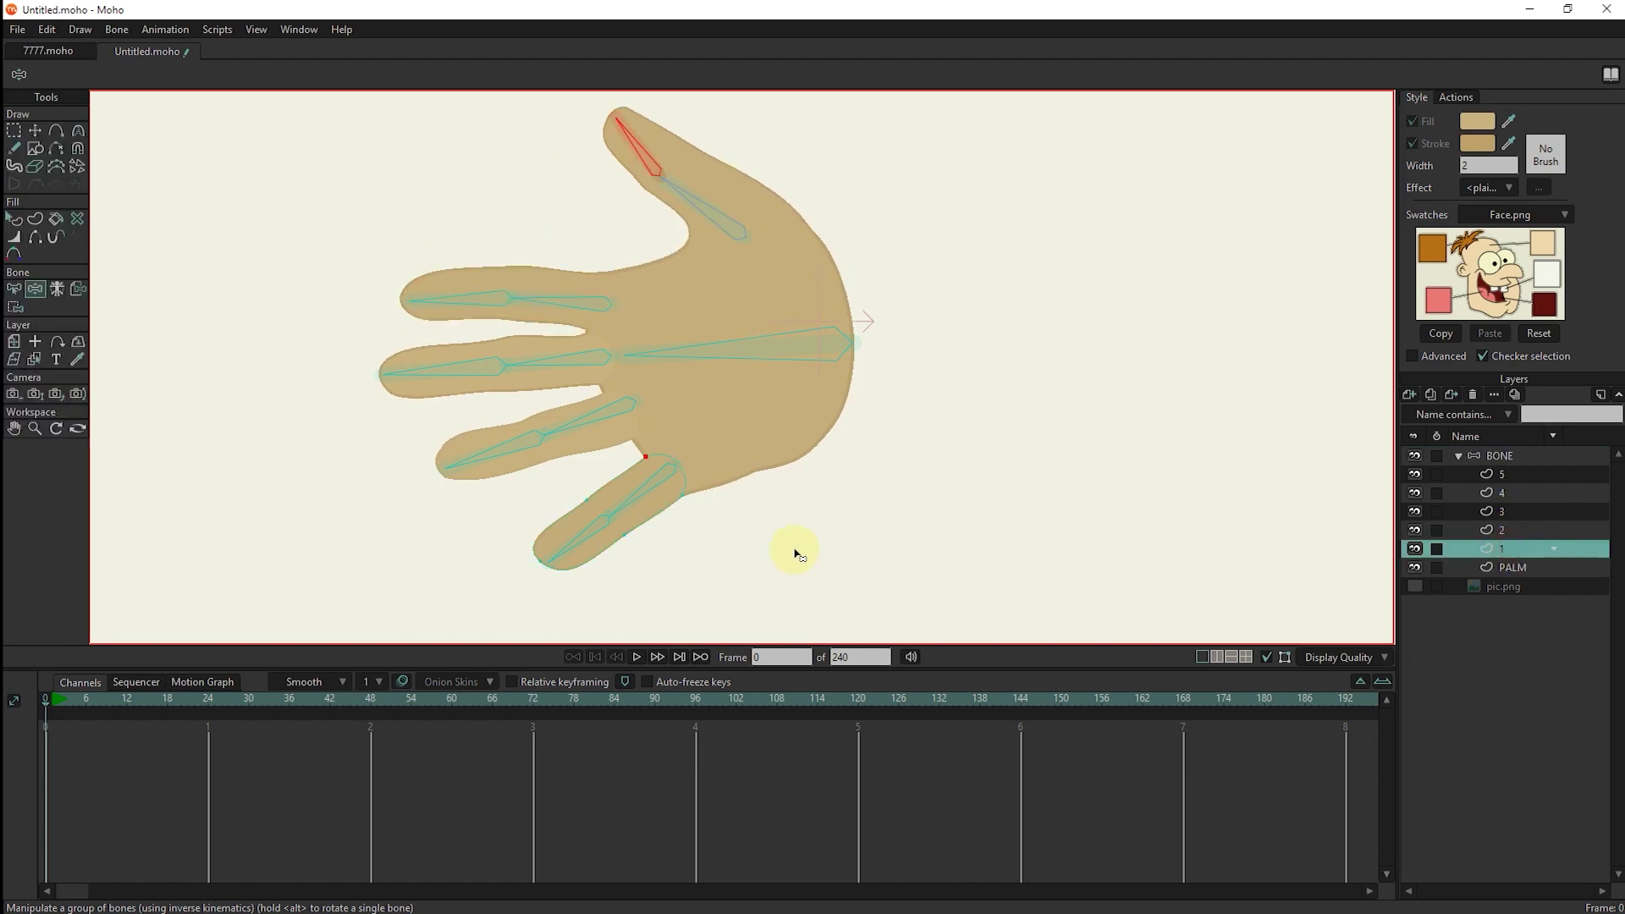
pyautogui.scroll(1, 631, 525)
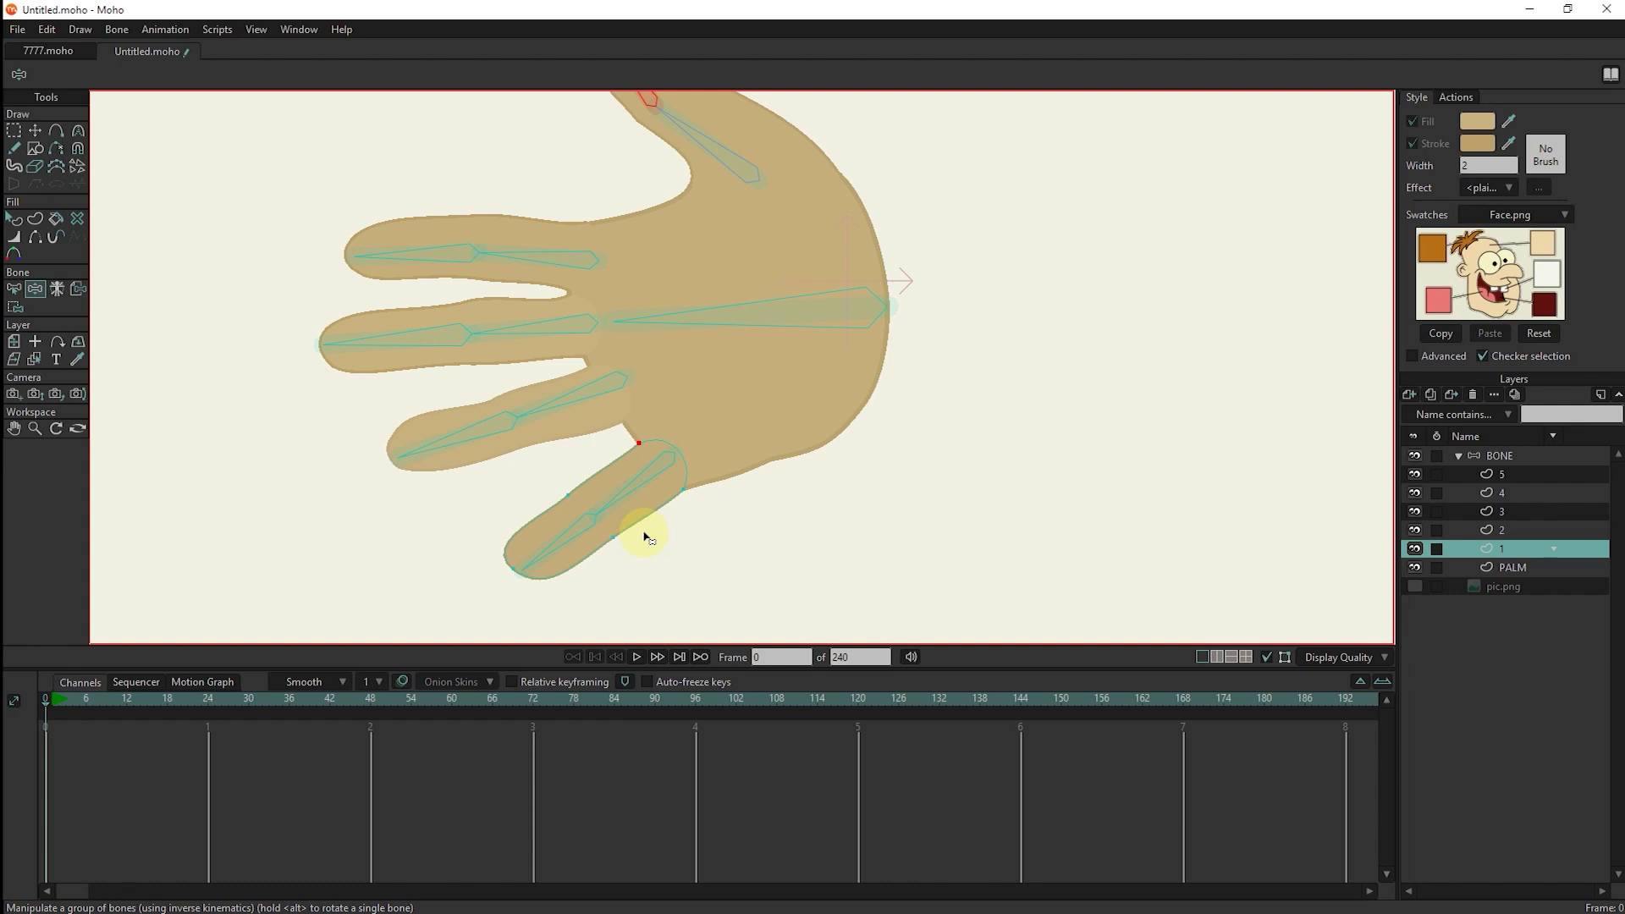
# Bind the bottom finger's base points on layer 1 to its base bone.
pyautogui.press('z')
pyautogui.click(635, 489)
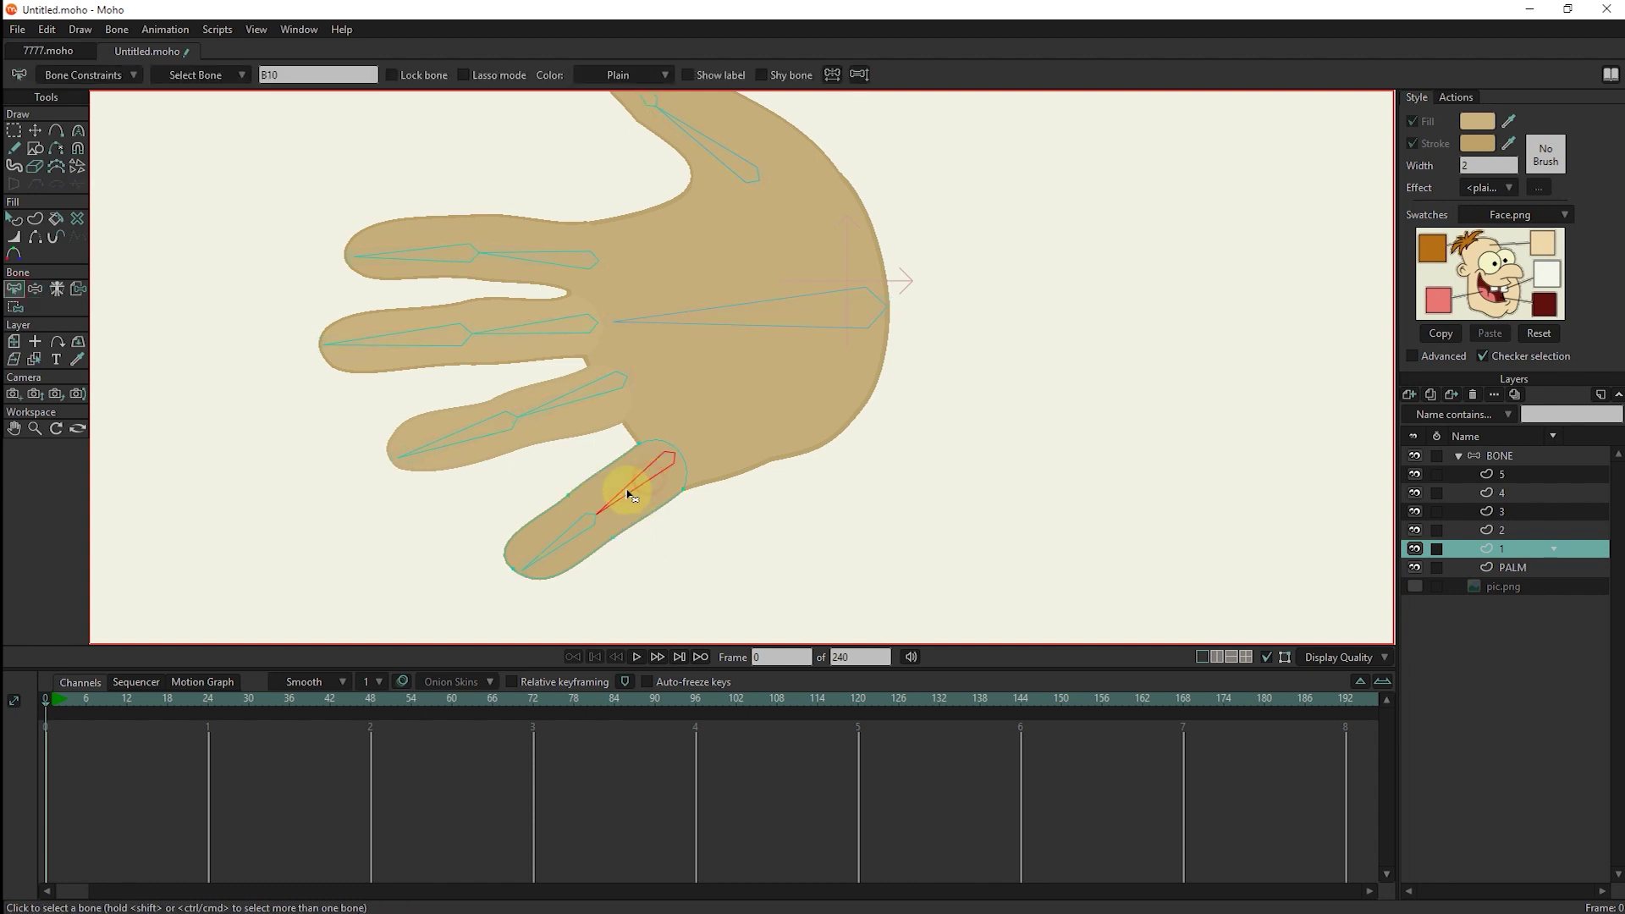
pyautogui.click(14, 130)
pyautogui.moveTo(749, 427); pyautogui.dragTo(533, 578)
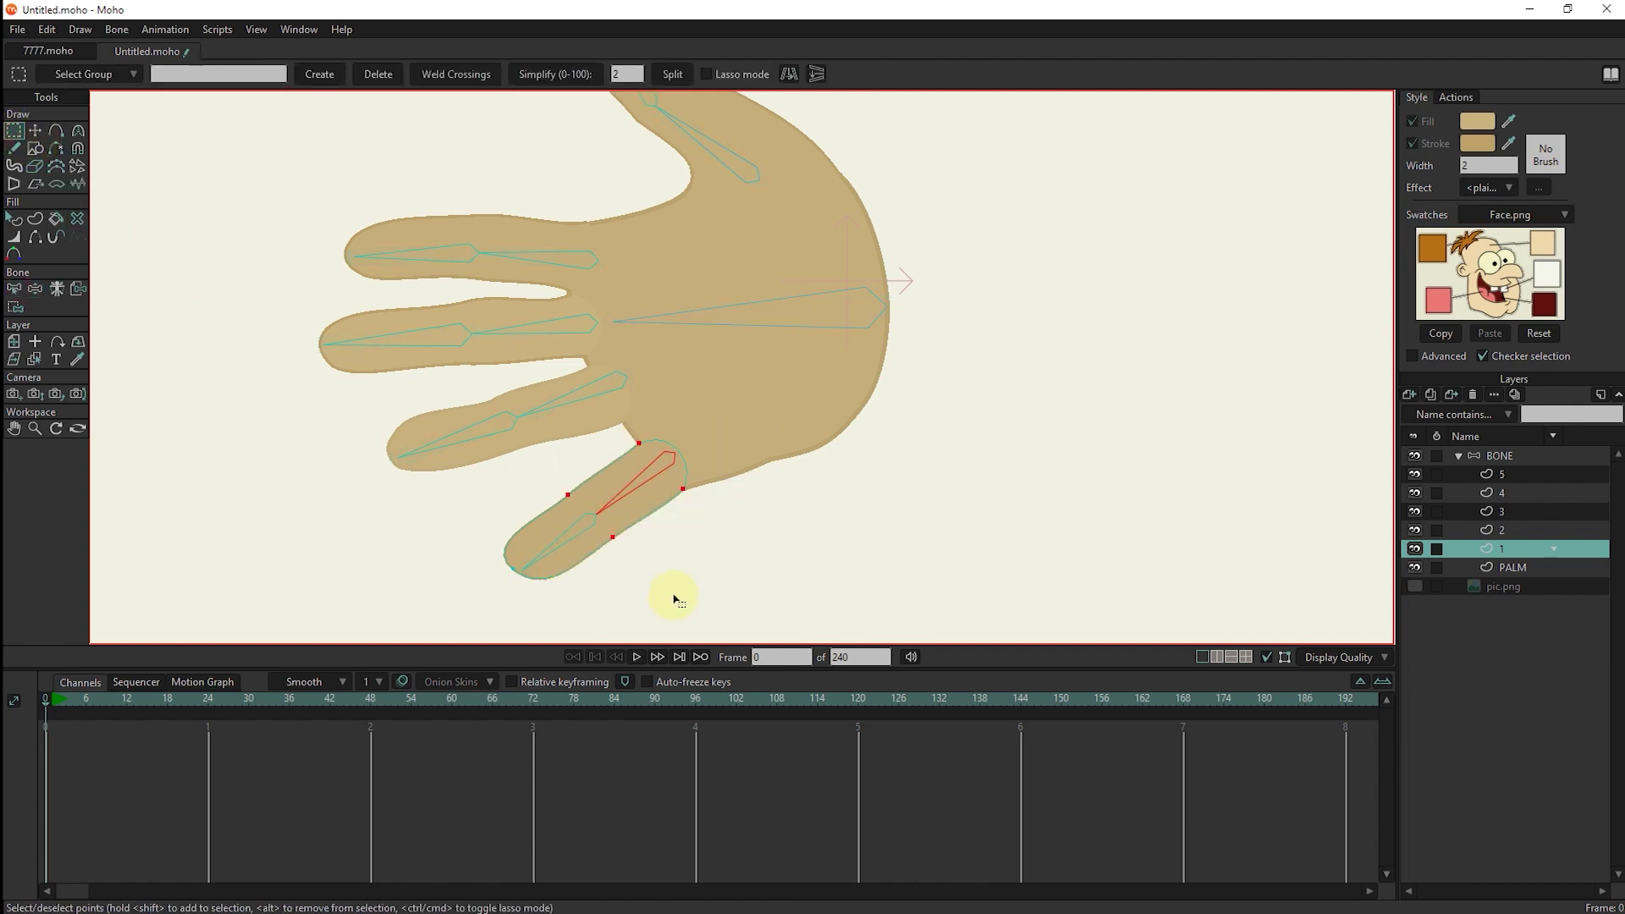
pyautogui.click(18, 312)
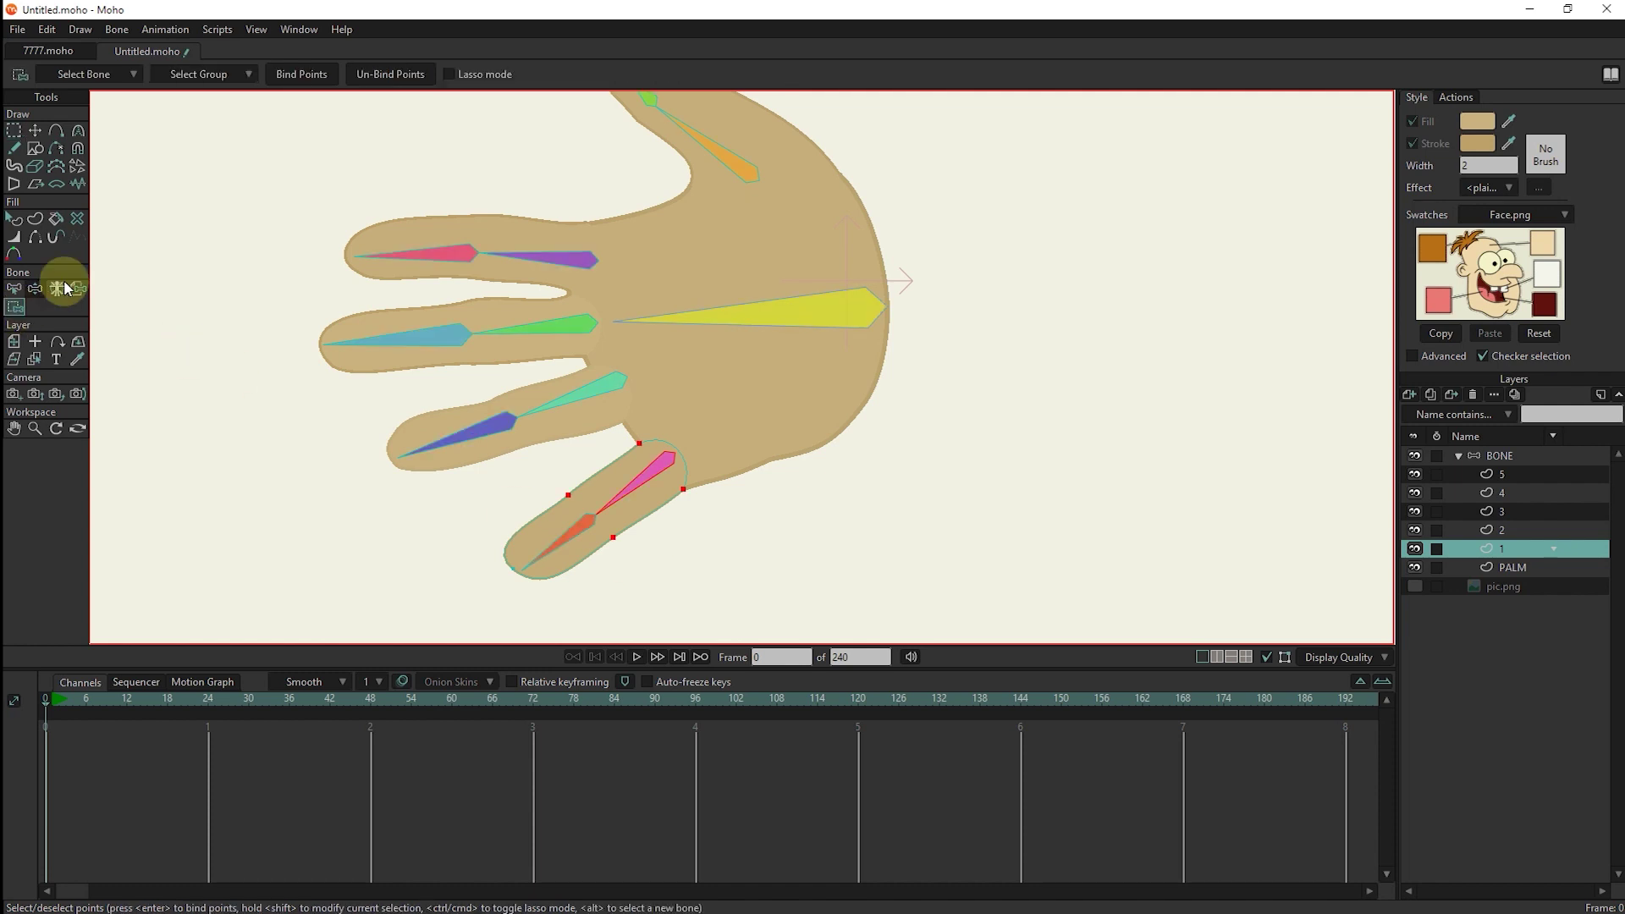
pyautogui.click(305, 76)
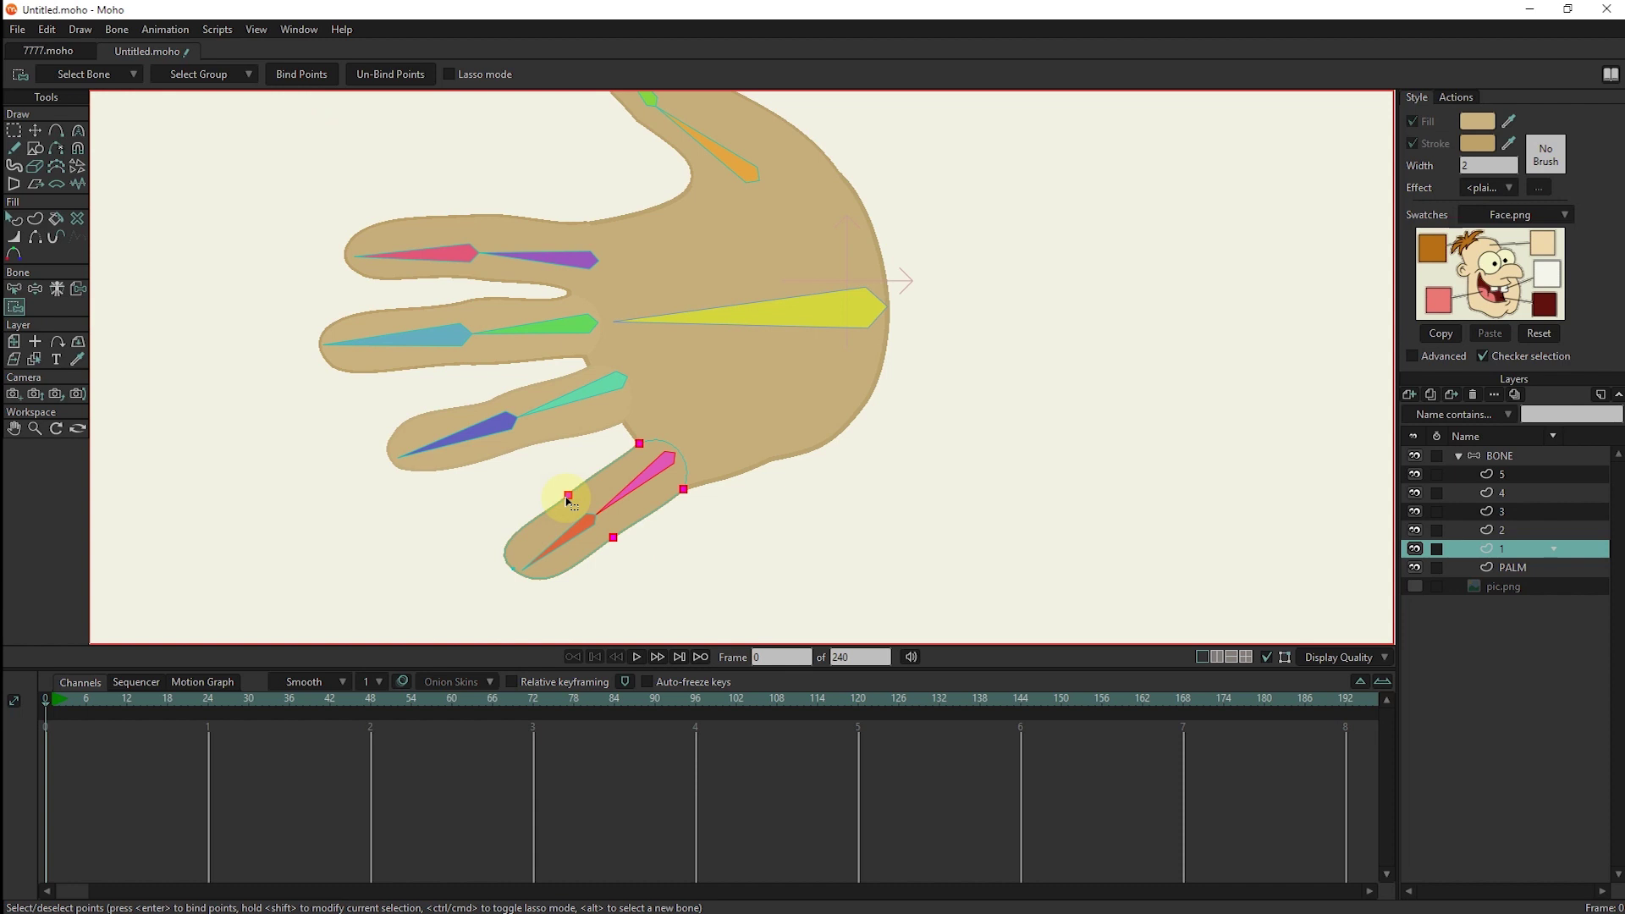
# Bind the fingertip points to the tip bone and test-bend the bottom finger.
pyautogui.click(16, 290)
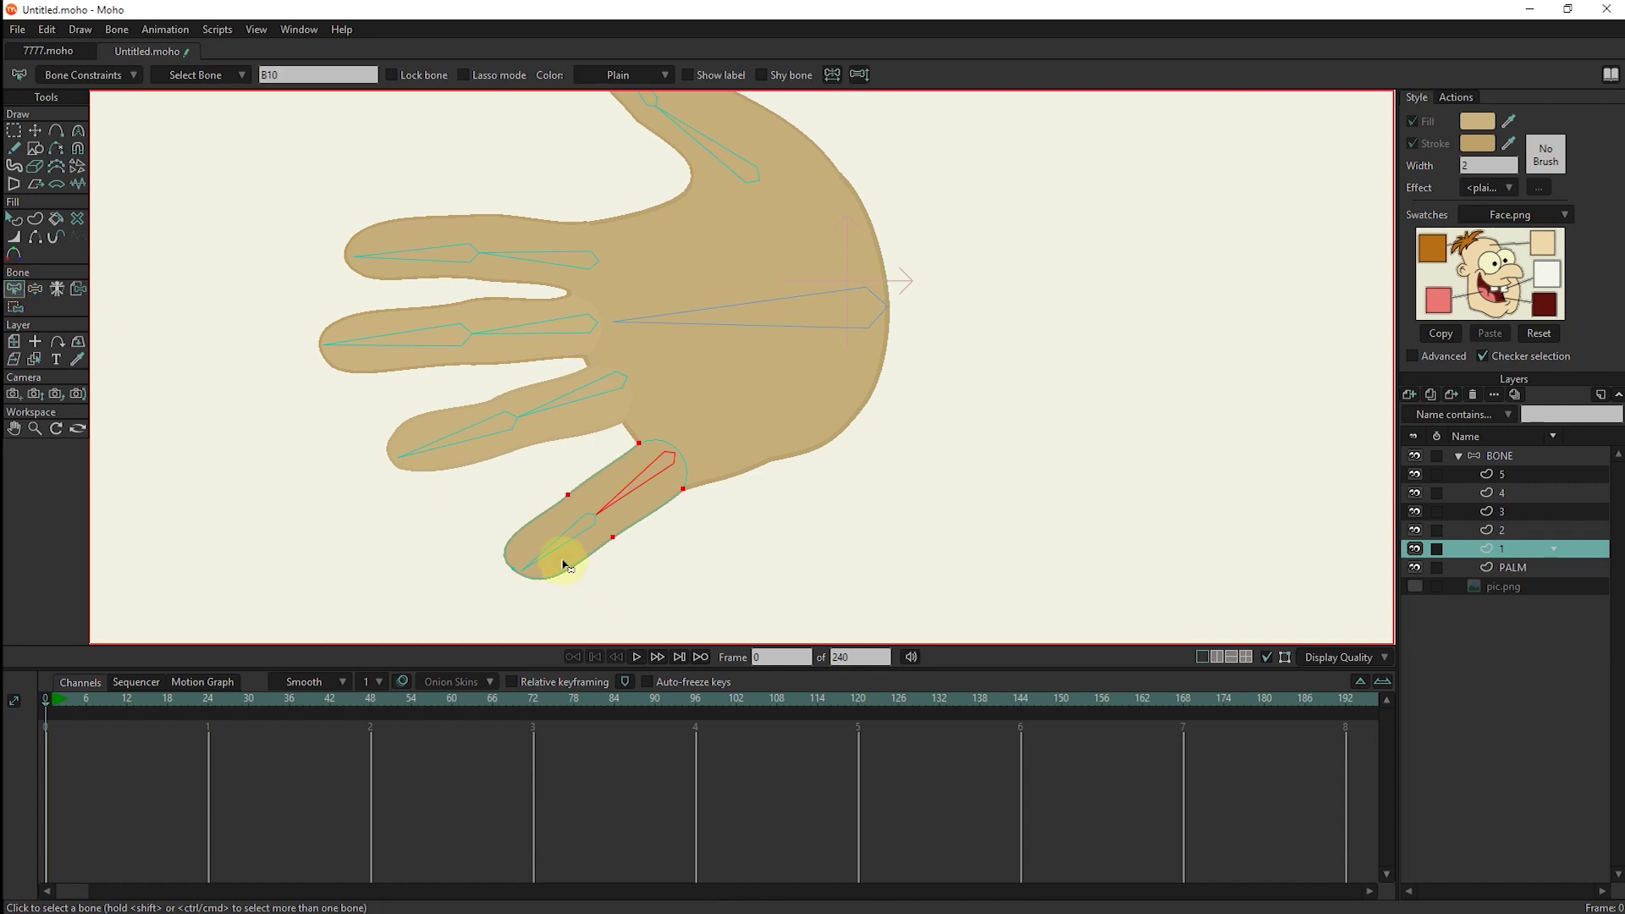
pyautogui.click(14, 131)
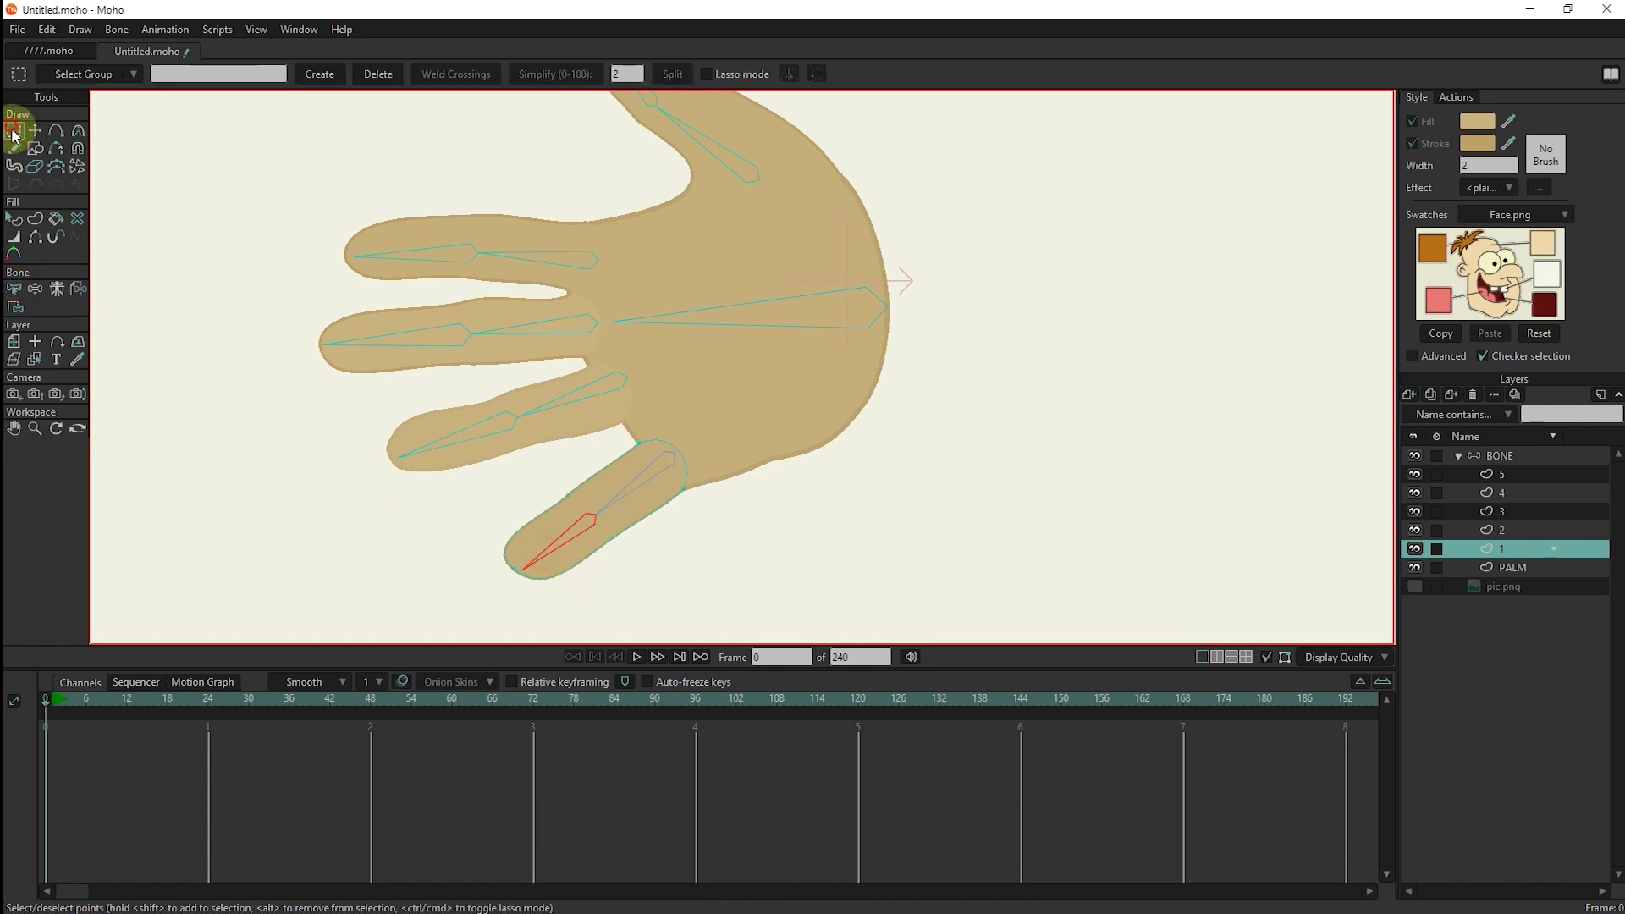
pyautogui.click(15, 307)
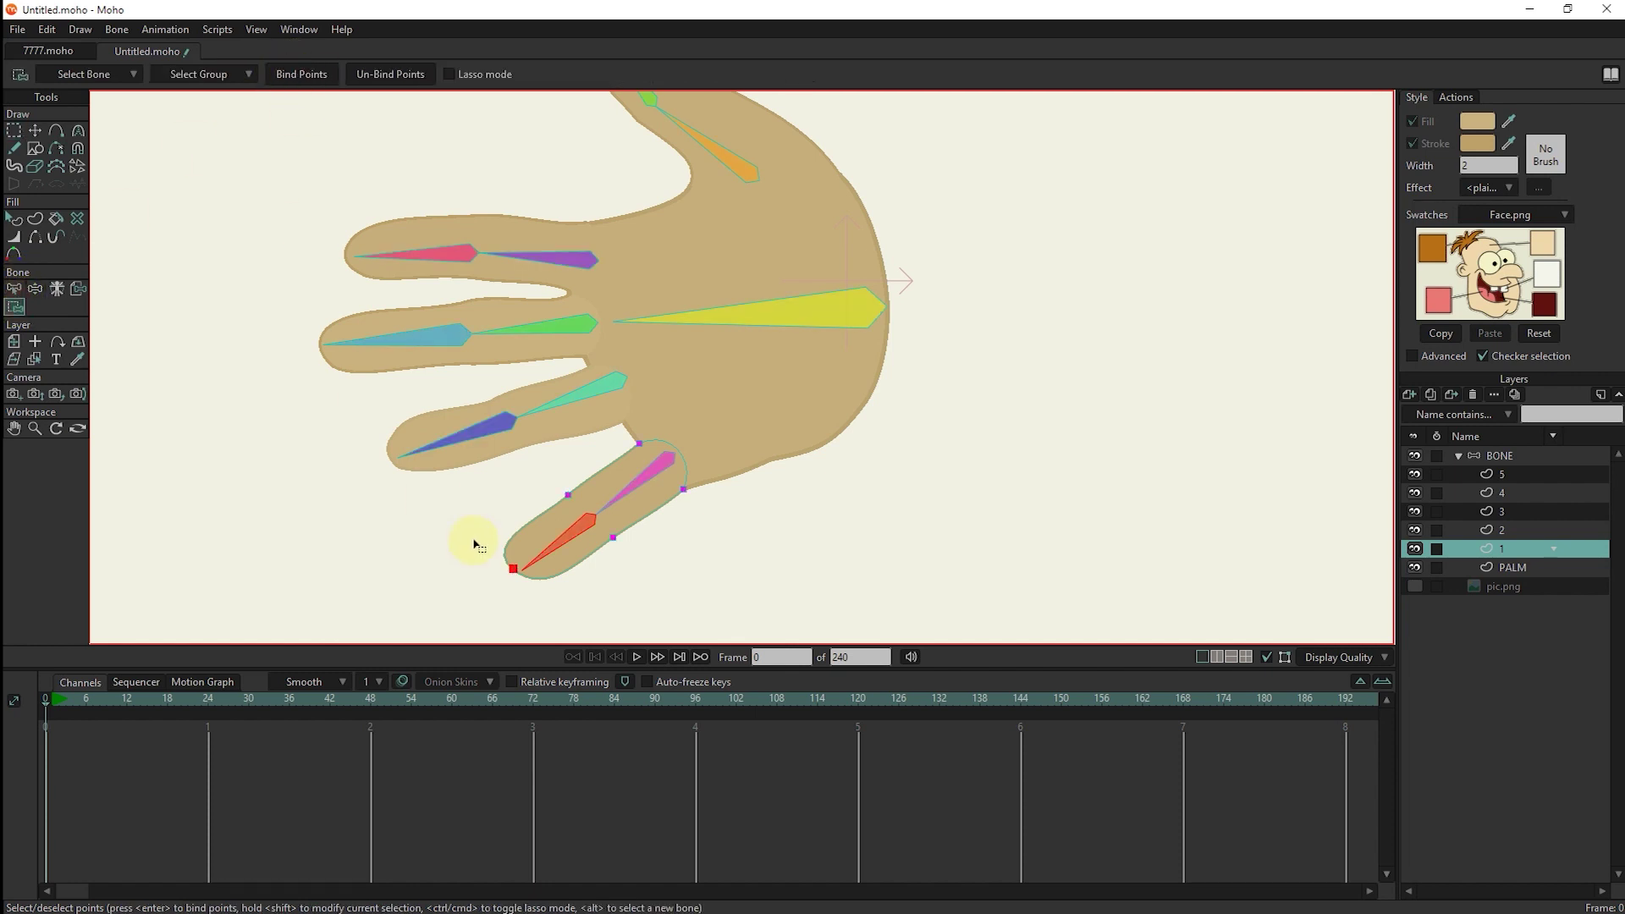
pyautogui.click(35, 287)
pyautogui.moveTo(552, 544)
pyautogui.mouseDown()
pyautogui.moveTo(530, 547)
pyautogui.moveTo(608, 500)
pyautogui.moveTo(598, 470)
pyautogui.moveTo(611, 508)
pyautogui.moveTo(568, 387)
pyautogui.mouseUp()
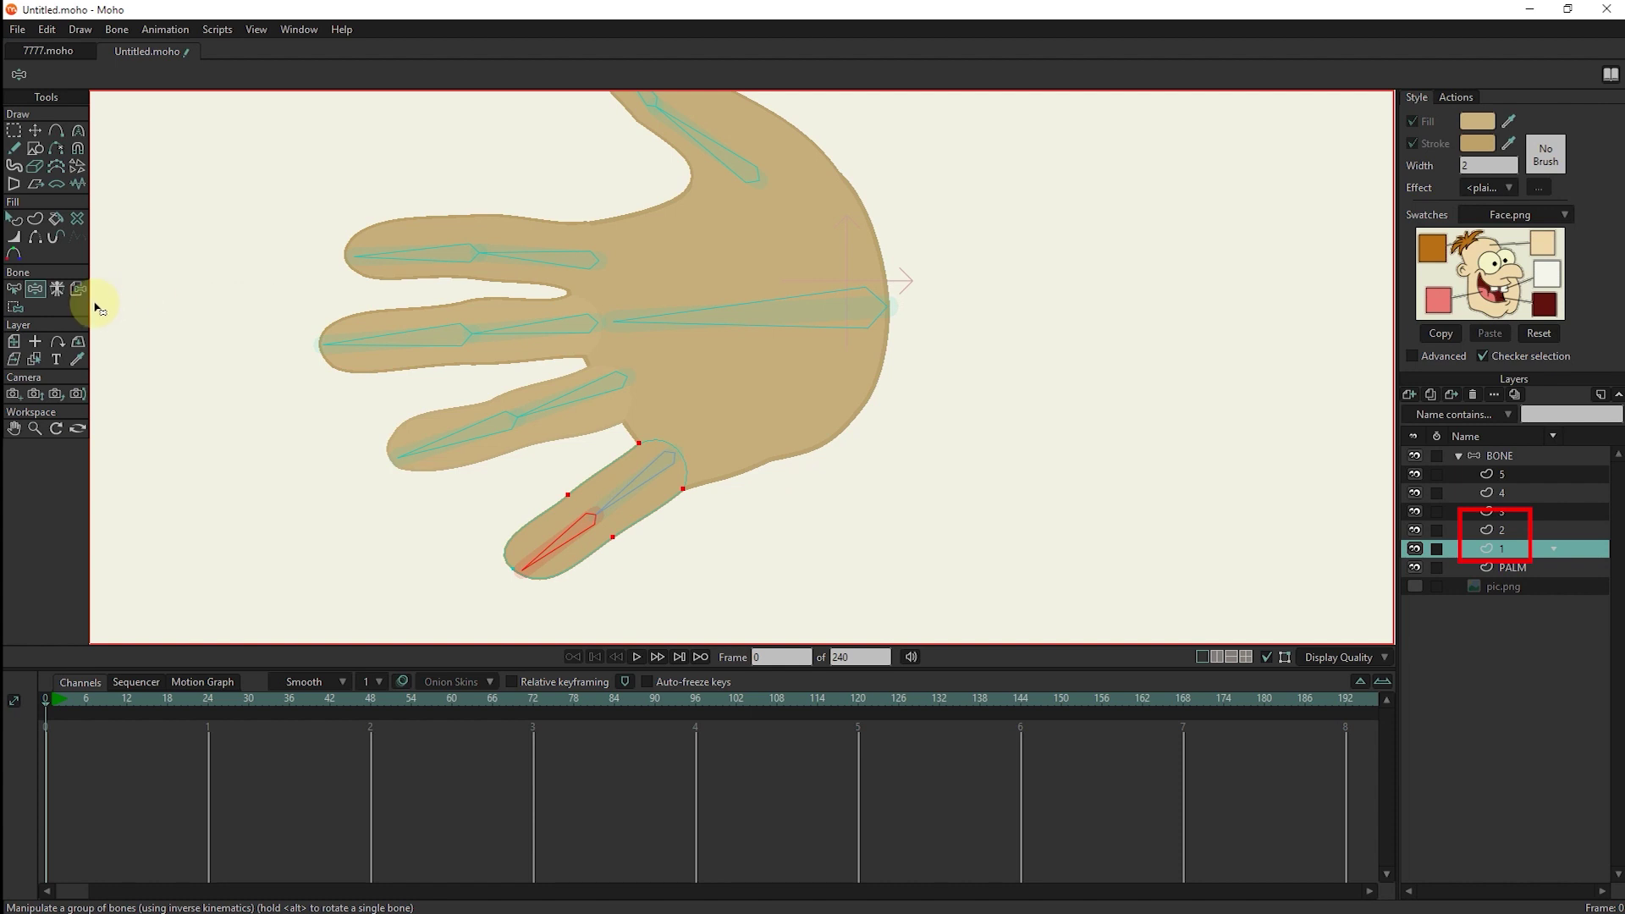
# Select finger layer 2 and marquee the second finger's points.
pyautogui.click(35, 360)
pyautogui.click(571, 428)
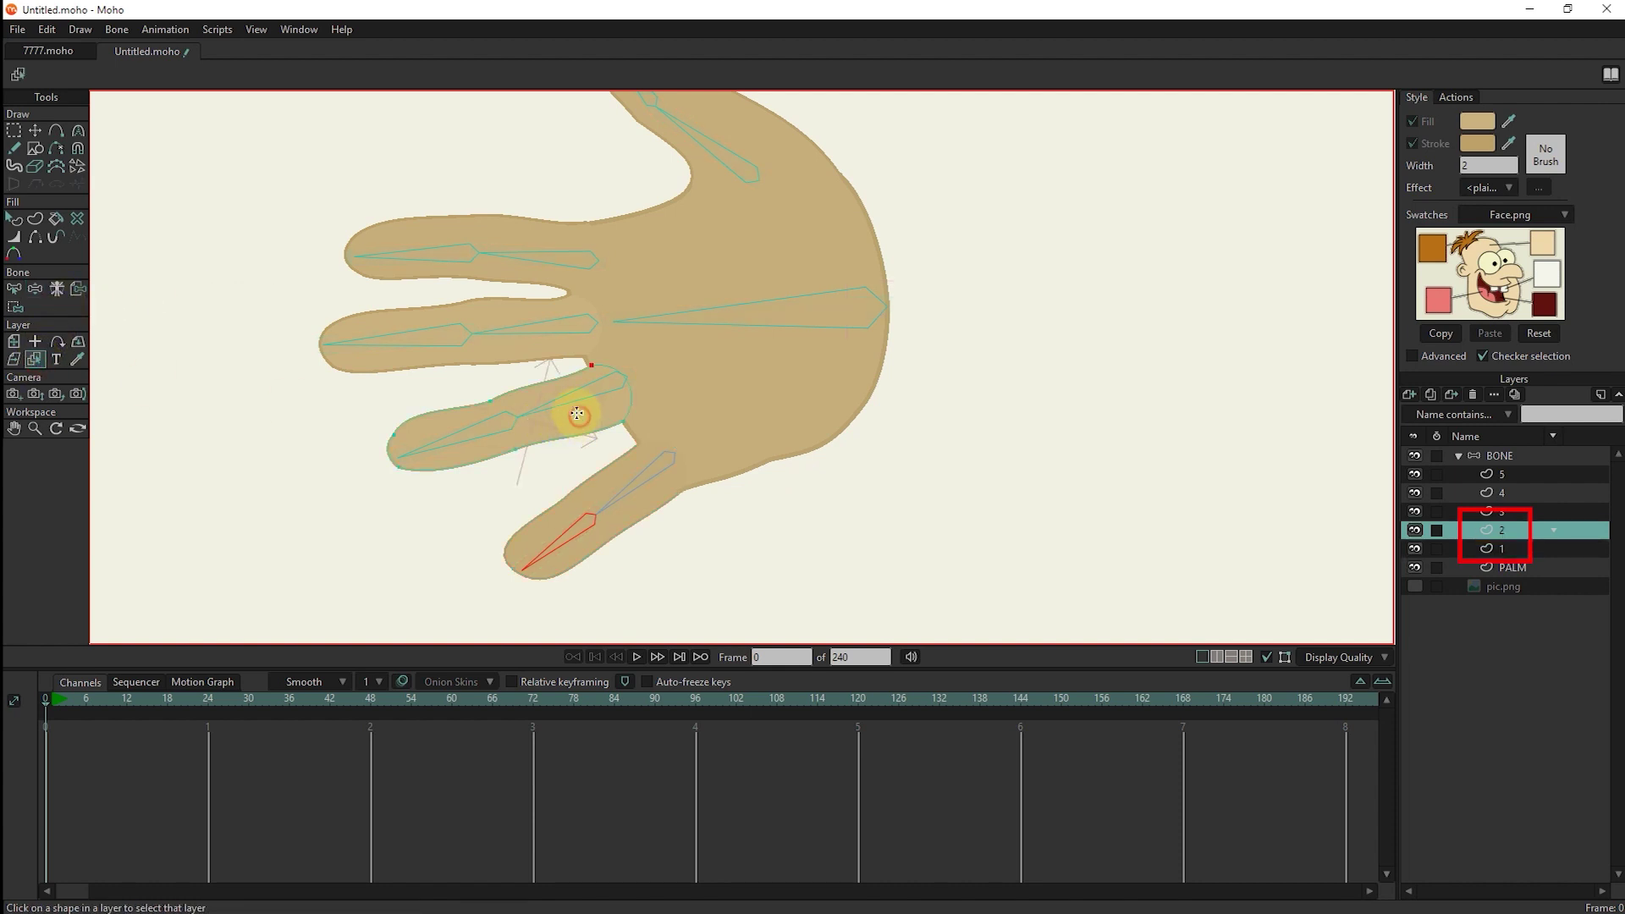
pyautogui.click(14, 131)
pyautogui.moveTo(657, 361); pyautogui.dragTo(480, 469)
pyautogui.click(24, 308)
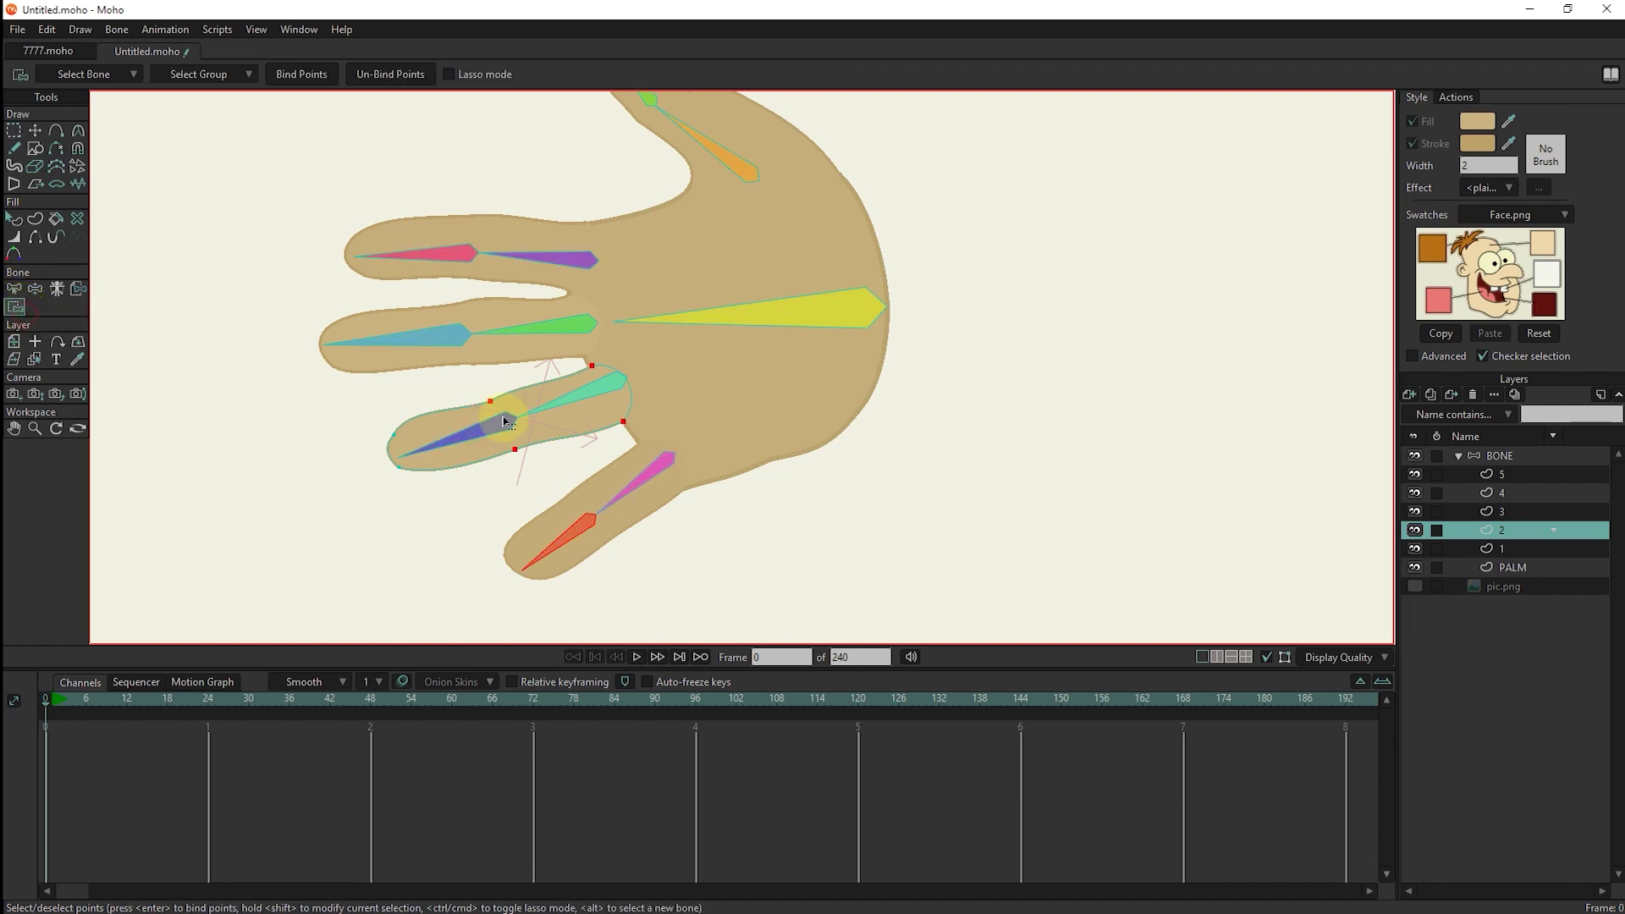
# Bind the second finger's base points to its base bone.
pyautogui.click(15, 291)
pyautogui.click(14, 130)
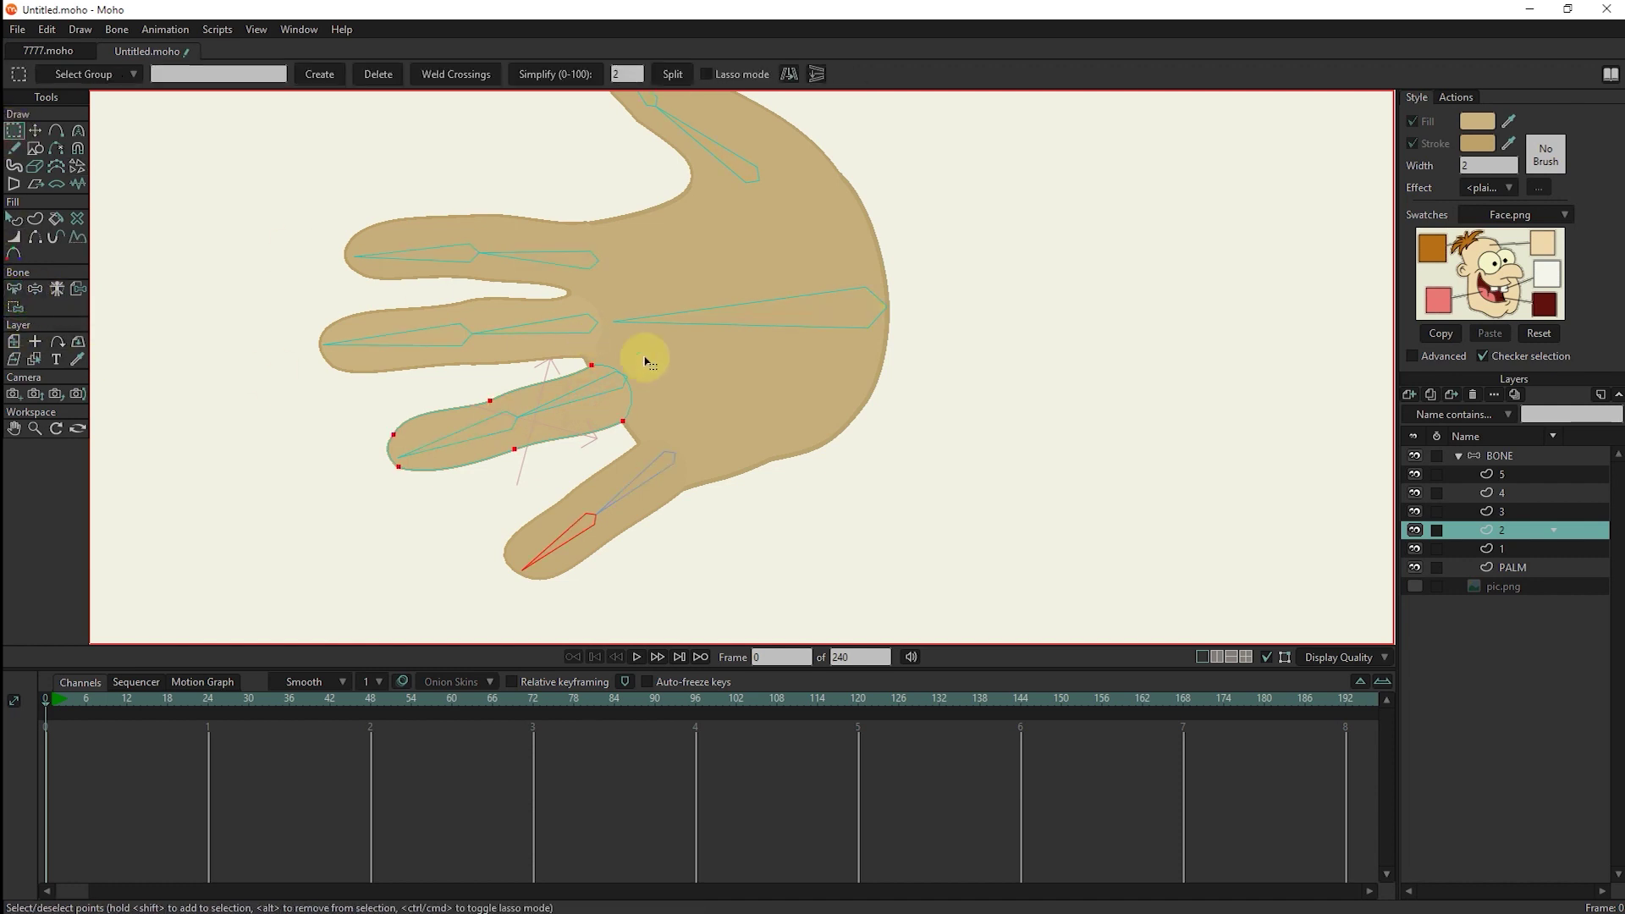
pyautogui.moveTo(653, 364); pyautogui.dragTo(446, 461)
pyautogui.click(15, 291)
pyautogui.click(572, 404)
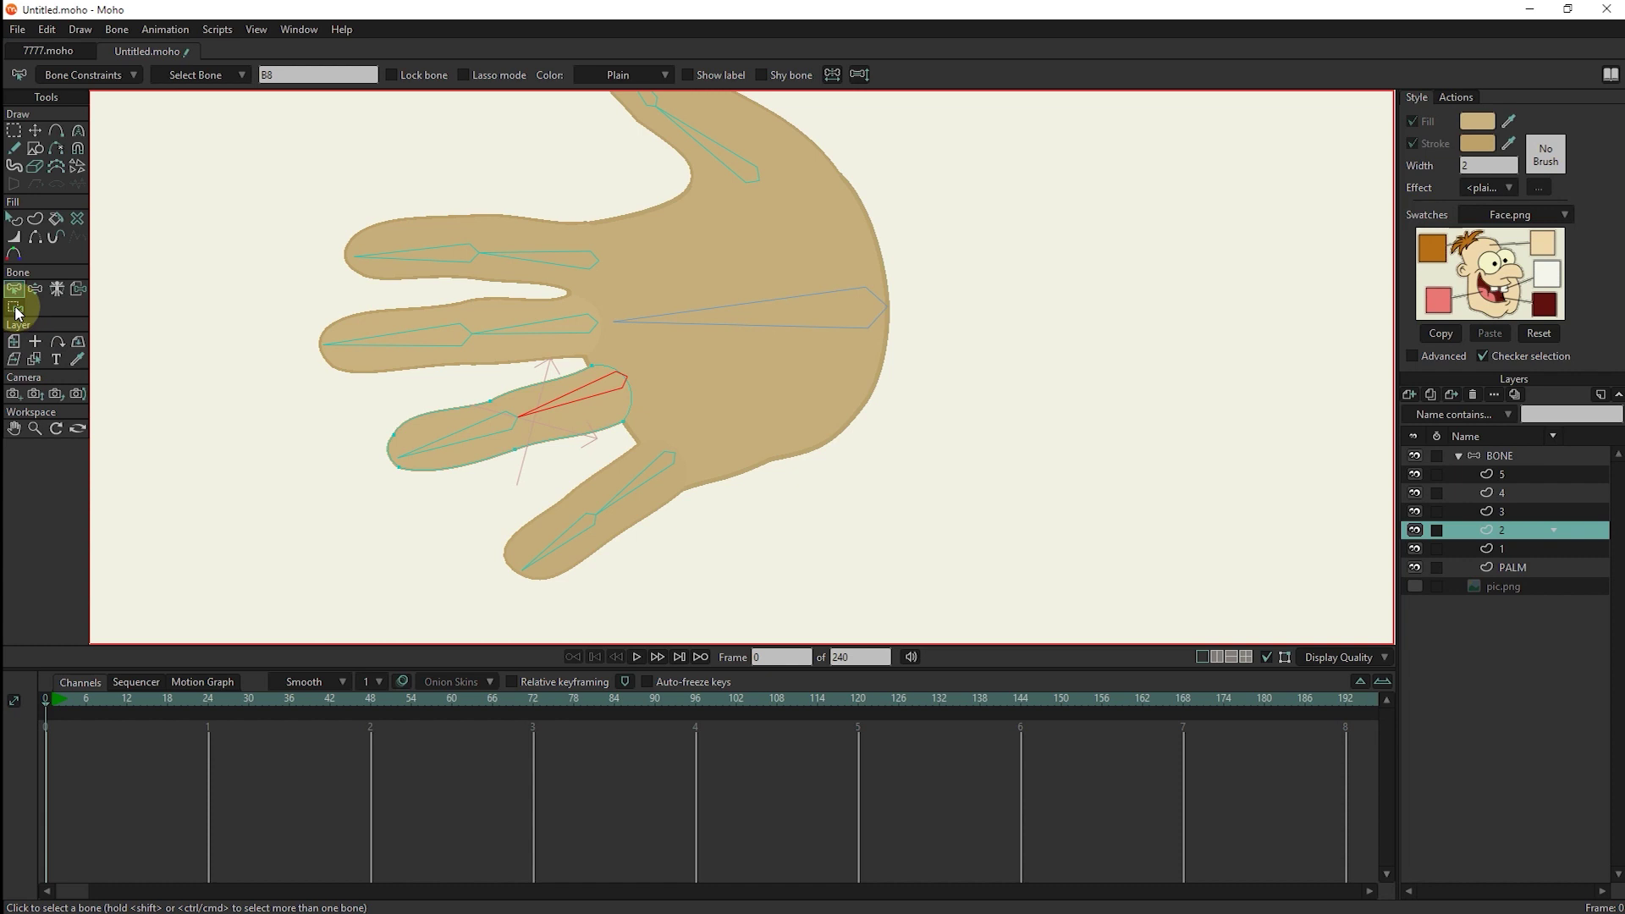
pyautogui.click(14, 131)
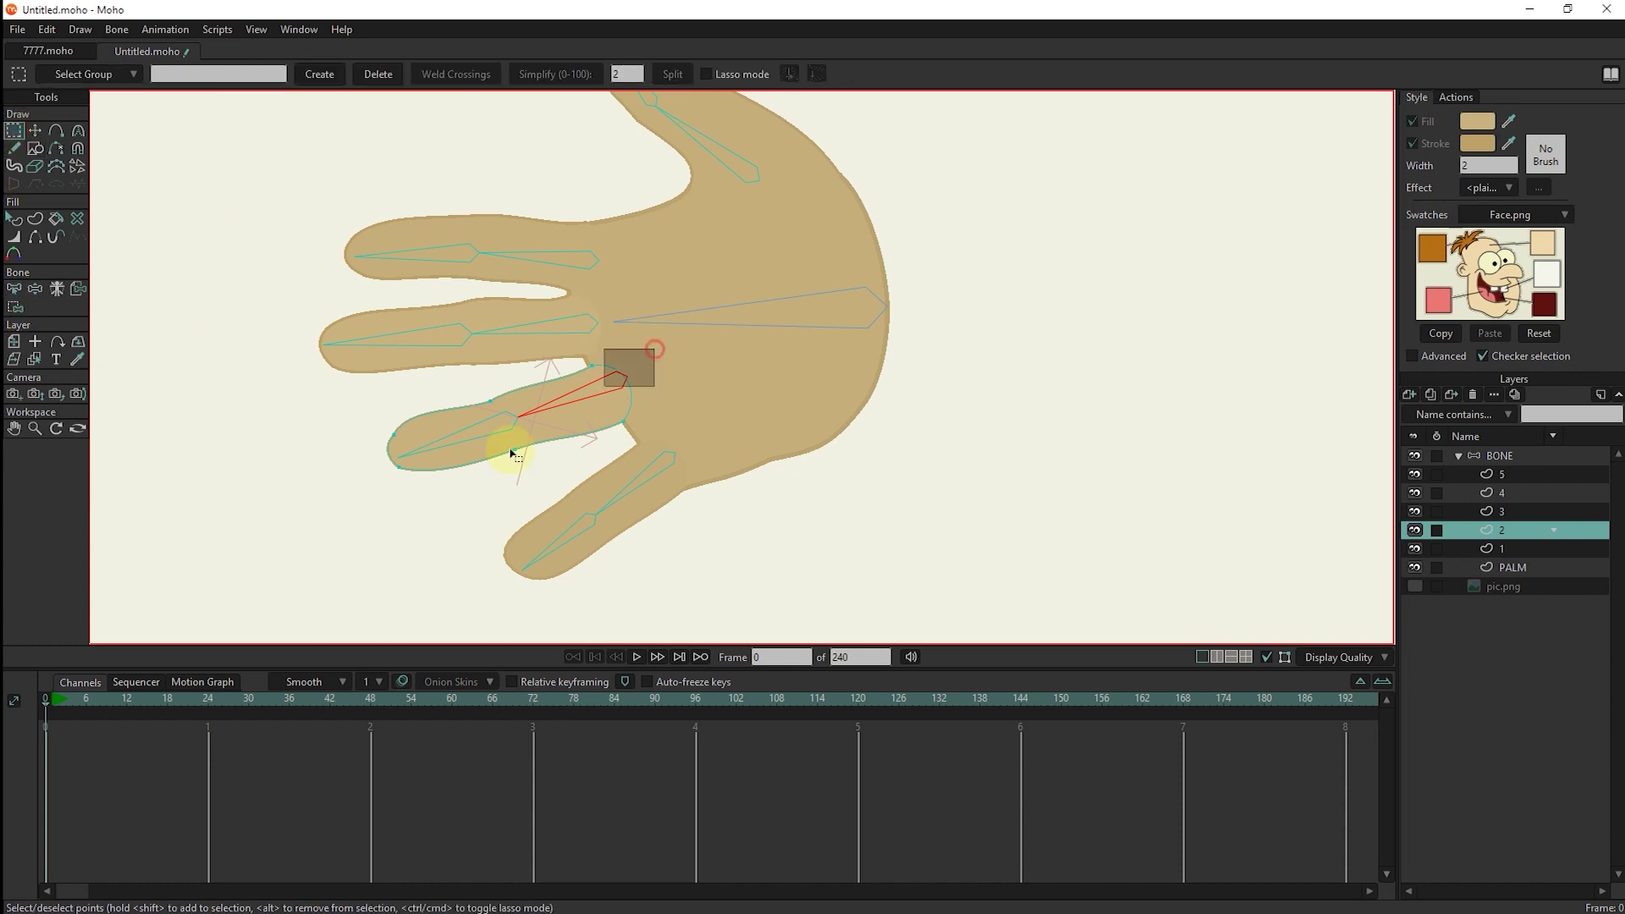
pyautogui.click(15, 308)
pyautogui.click(301, 73)
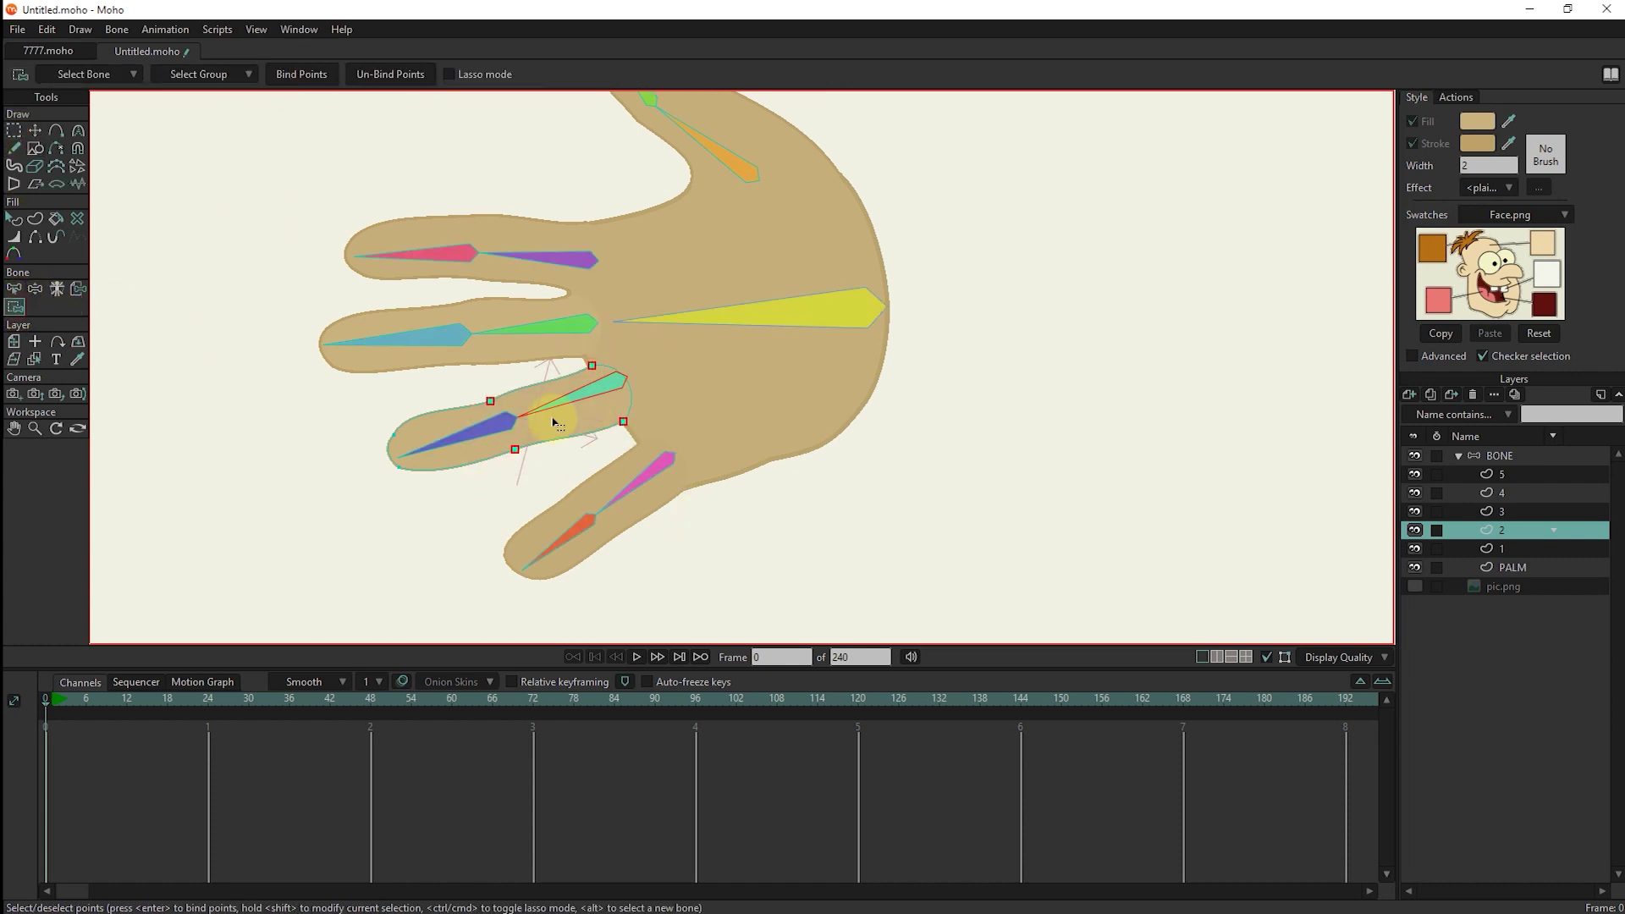
# Bind the two fingertip points to the tip bone and test-bend the finger.
pyautogui.click(15, 291)
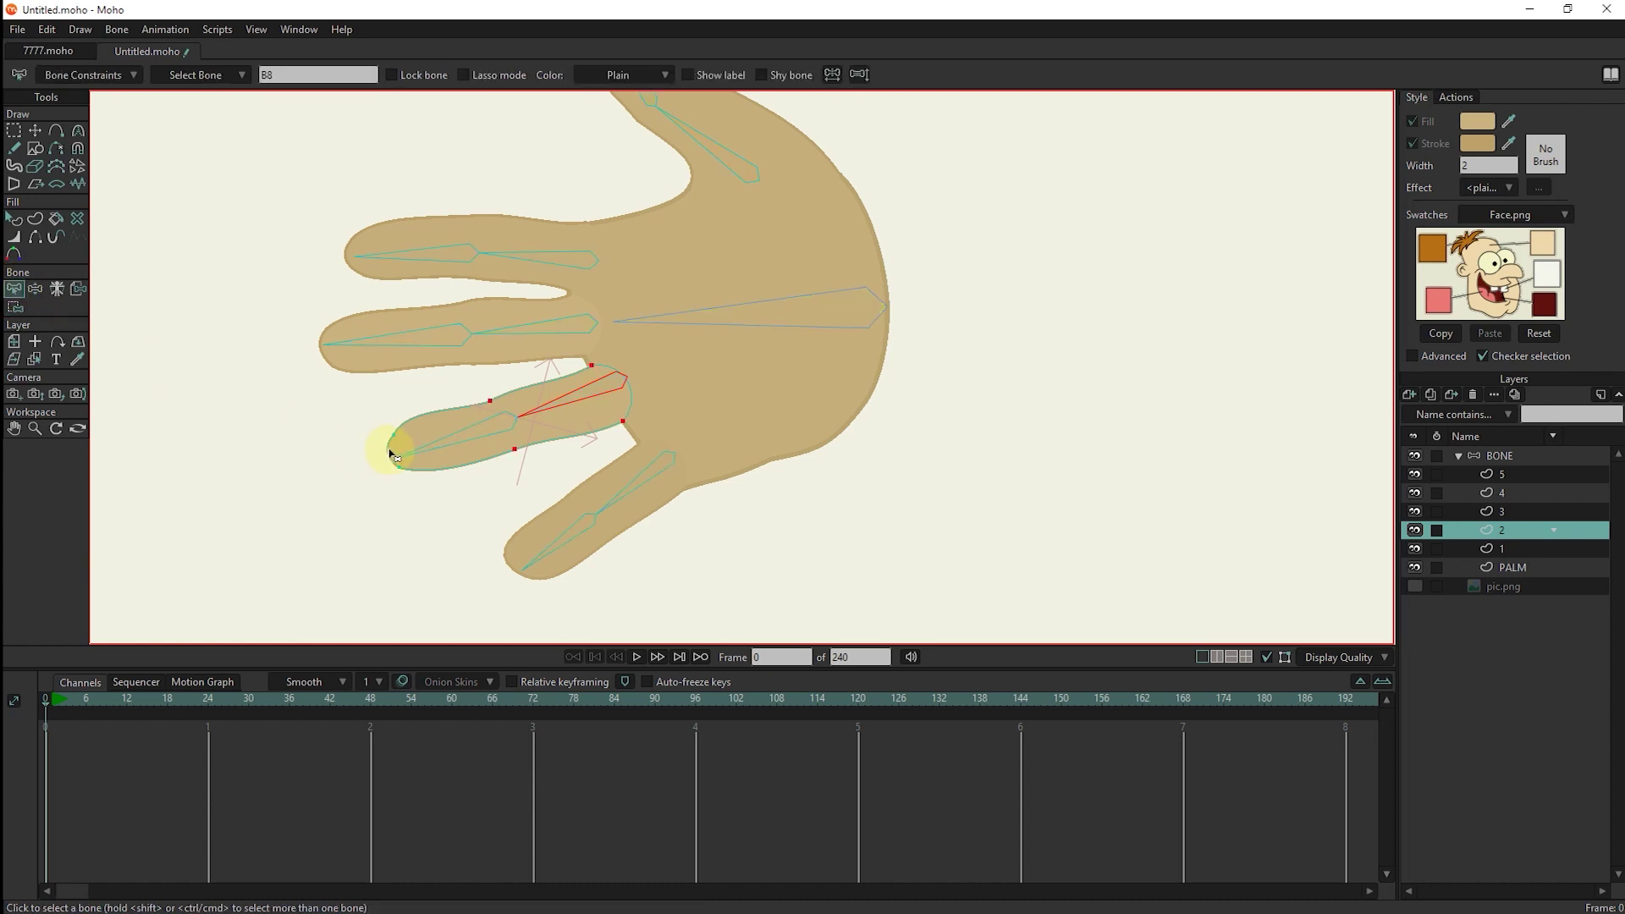
pyautogui.click(461, 436)
pyautogui.click(14, 131)
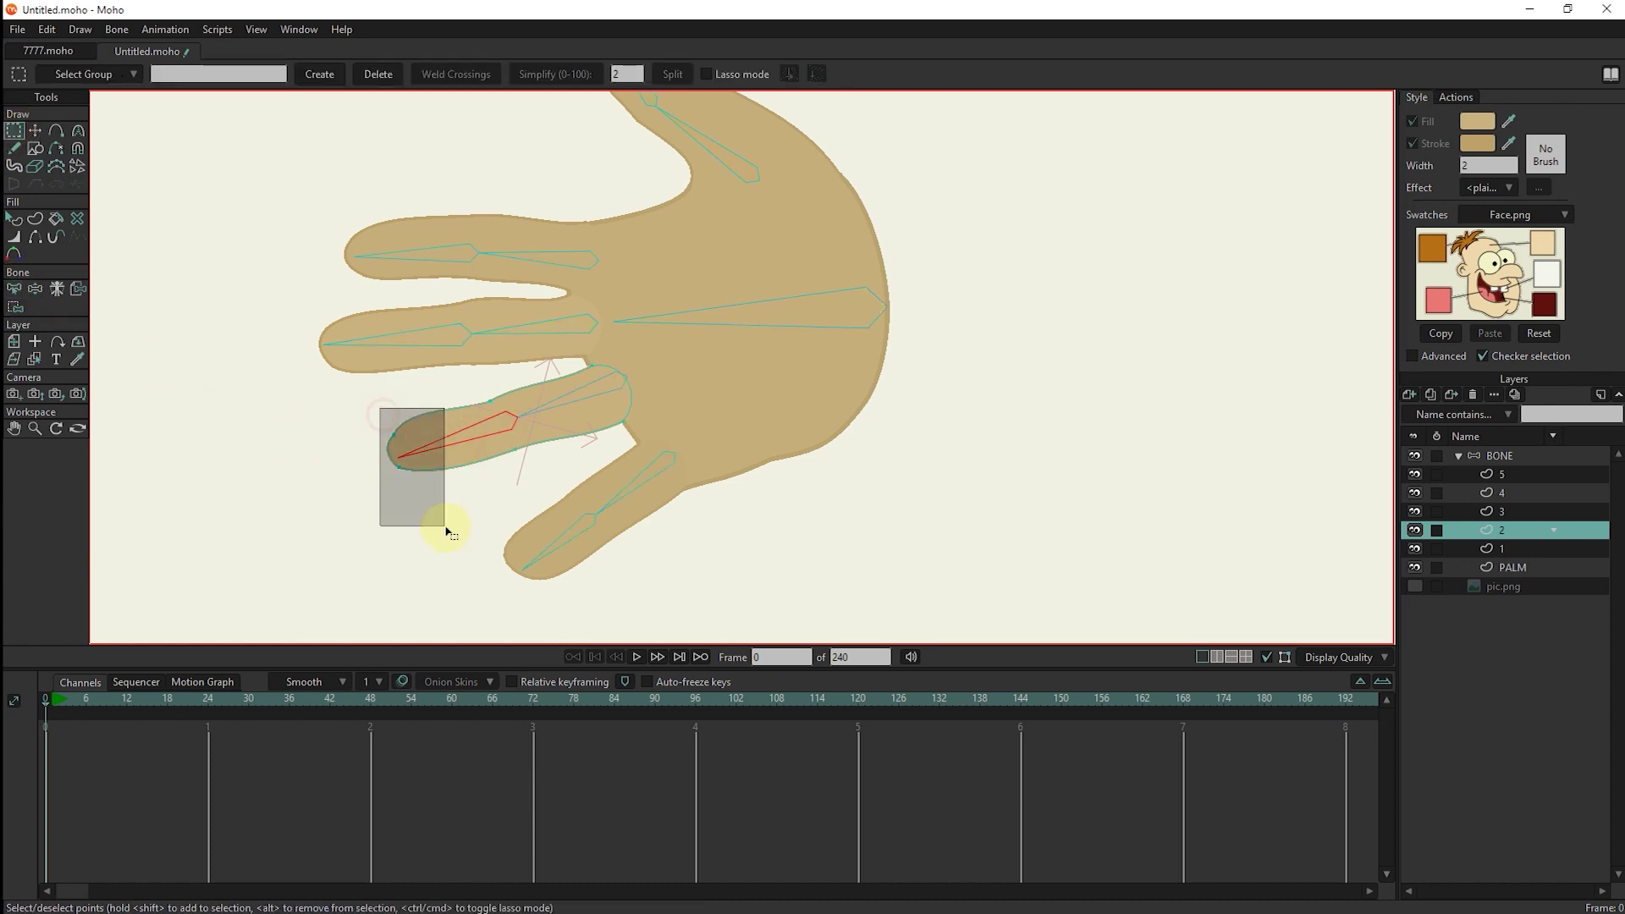
pyautogui.moveTo(381, 407); pyautogui.dragTo(447, 532)
pyautogui.press('i')
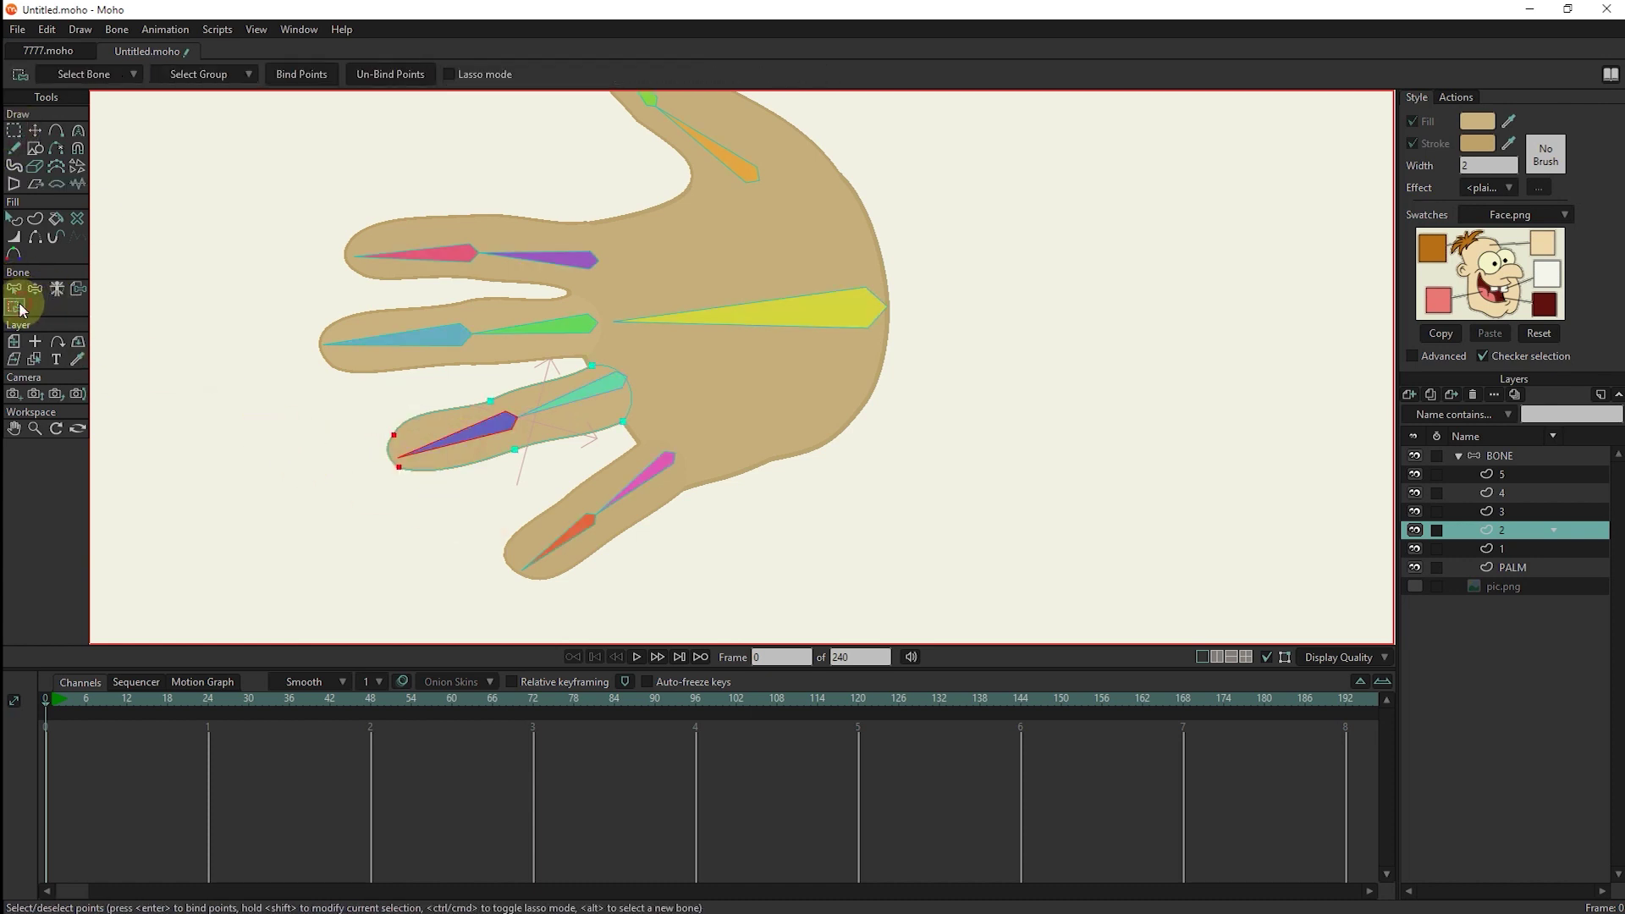
pyautogui.click(36, 289)
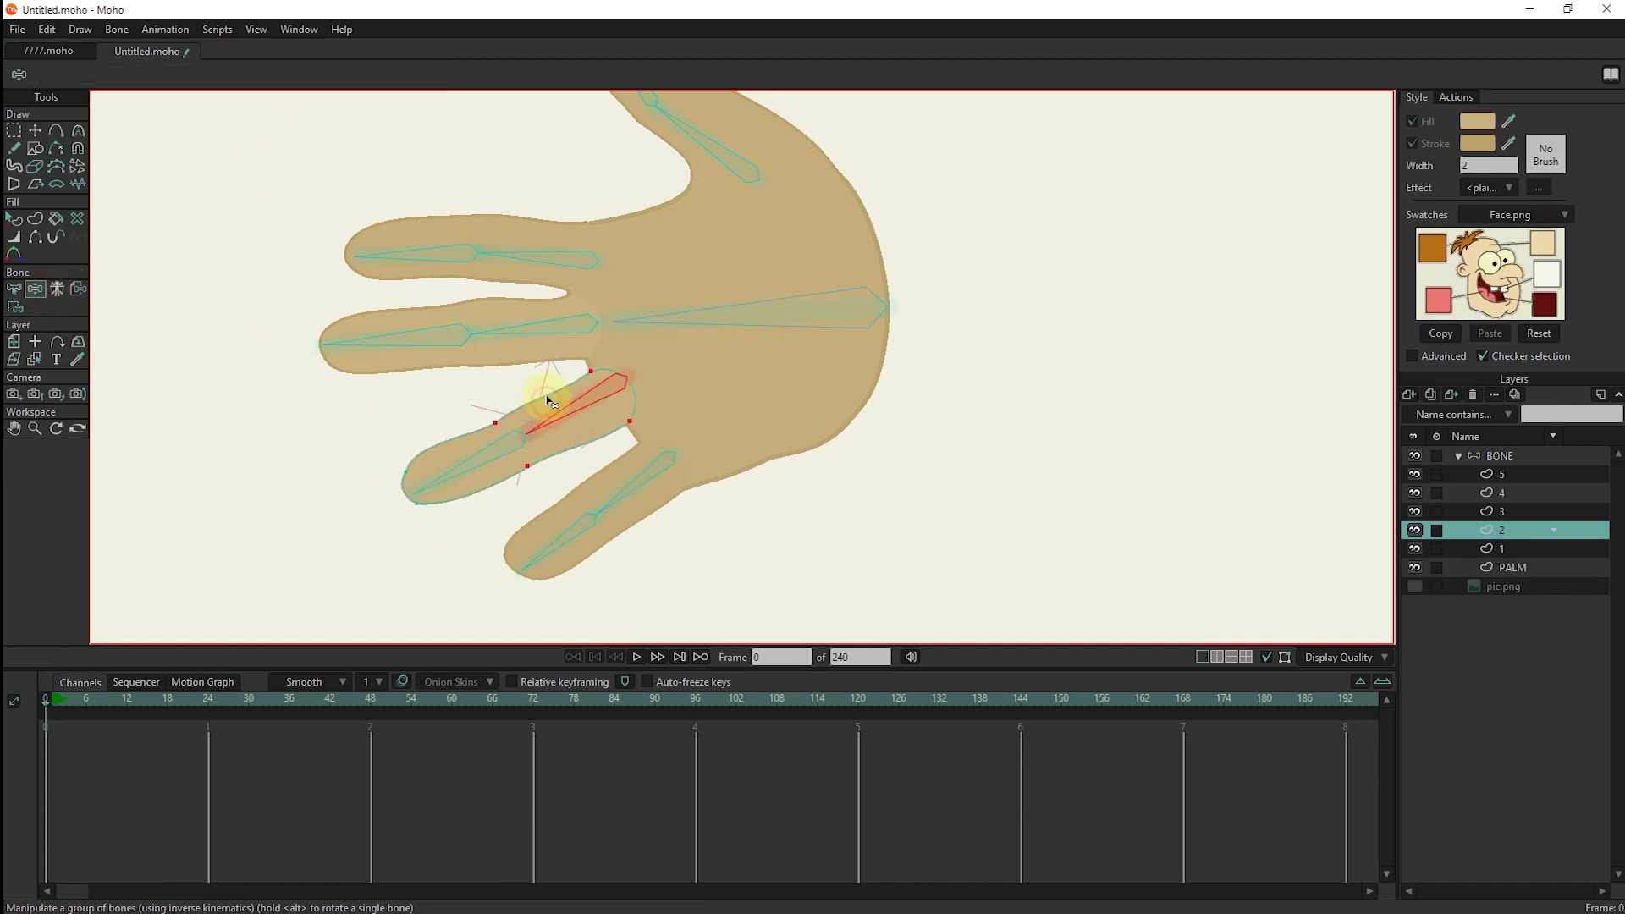
pyautogui.click(476, 426)
pyautogui.scroll(1, 465, 351)
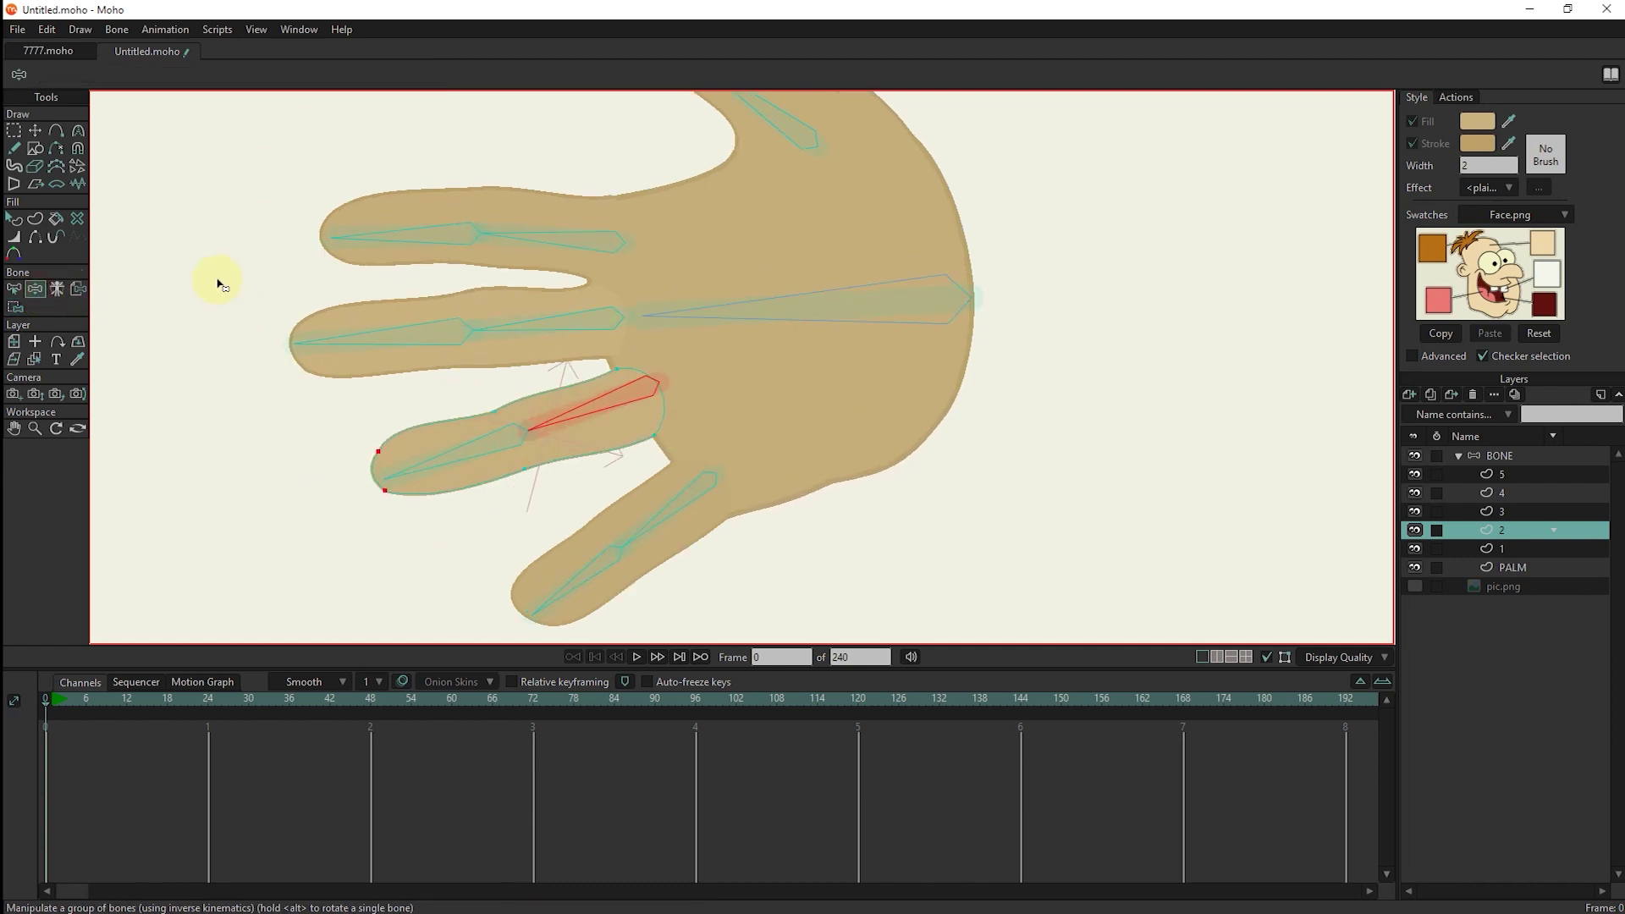
# Bind layer 3's finger outline points to the ring finger's base bone.
pyautogui.click(13, 288)
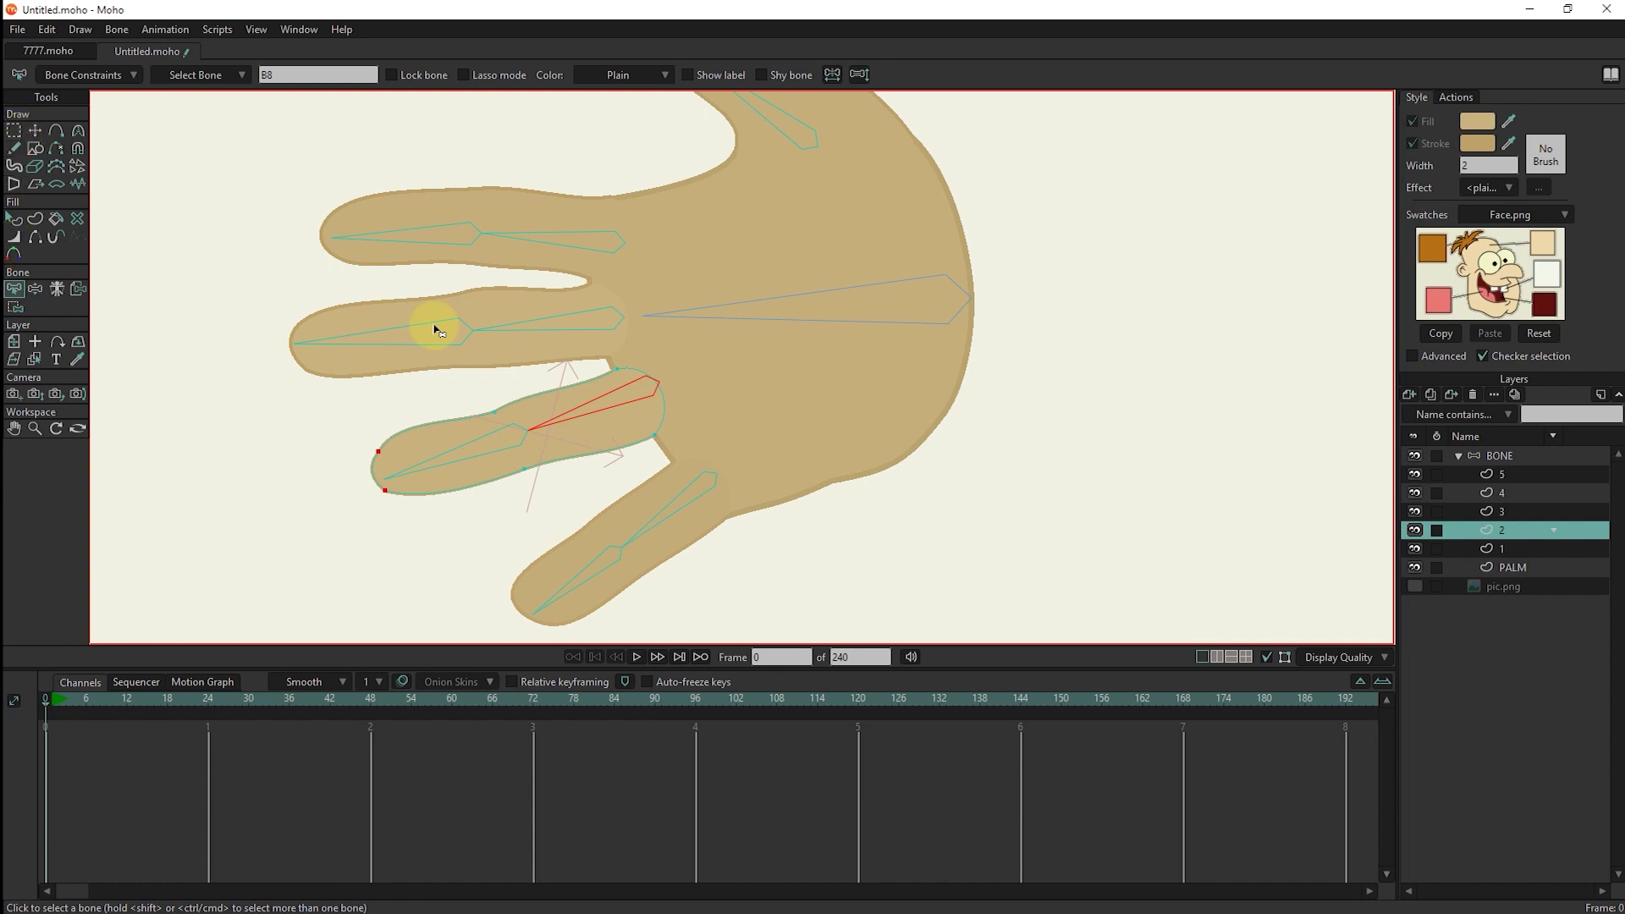
pyautogui.click(530, 325)
pyautogui.click(15, 131)
pyautogui.click(35, 355)
pyautogui.click(482, 338)
pyautogui.click(17, 131)
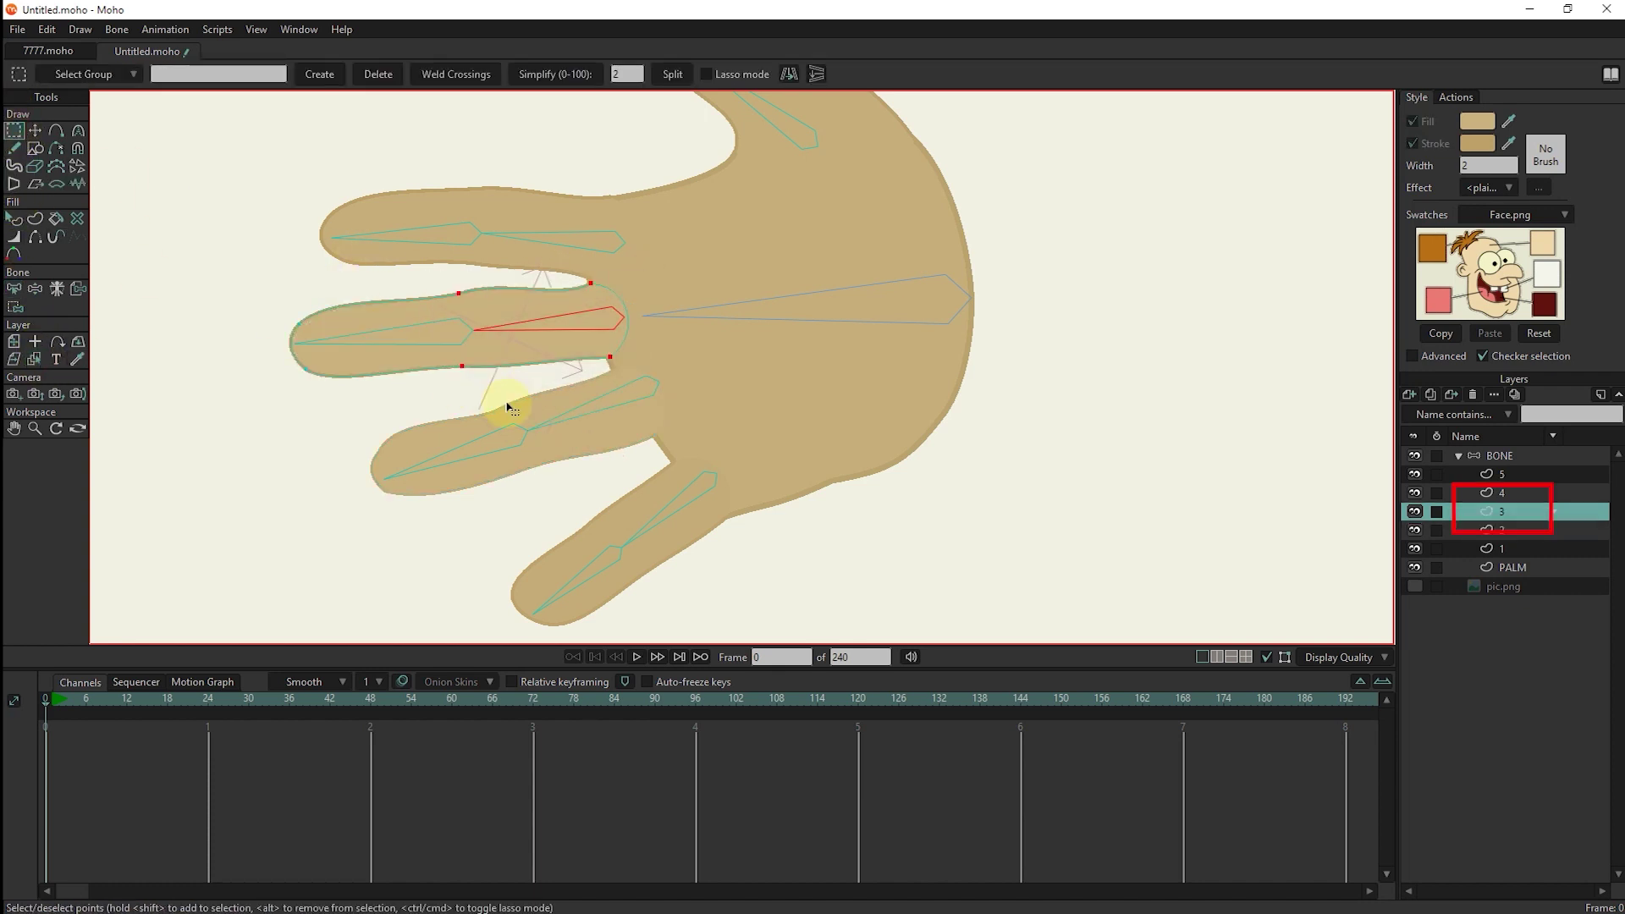
pyautogui.click(14, 306)
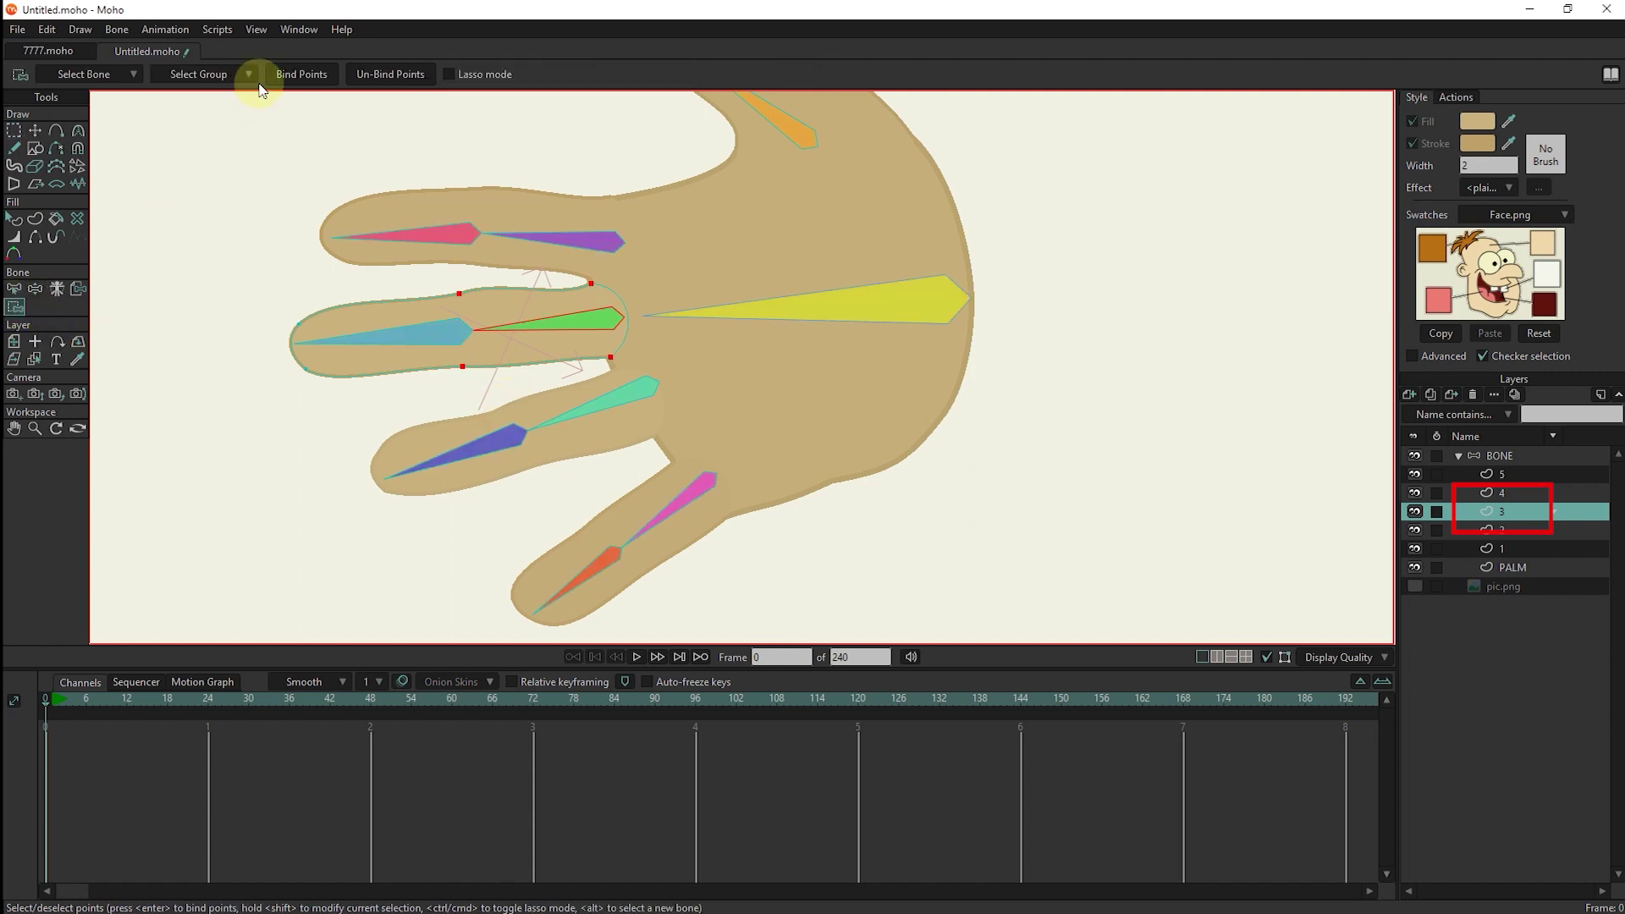
pyautogui.click(300, 74)
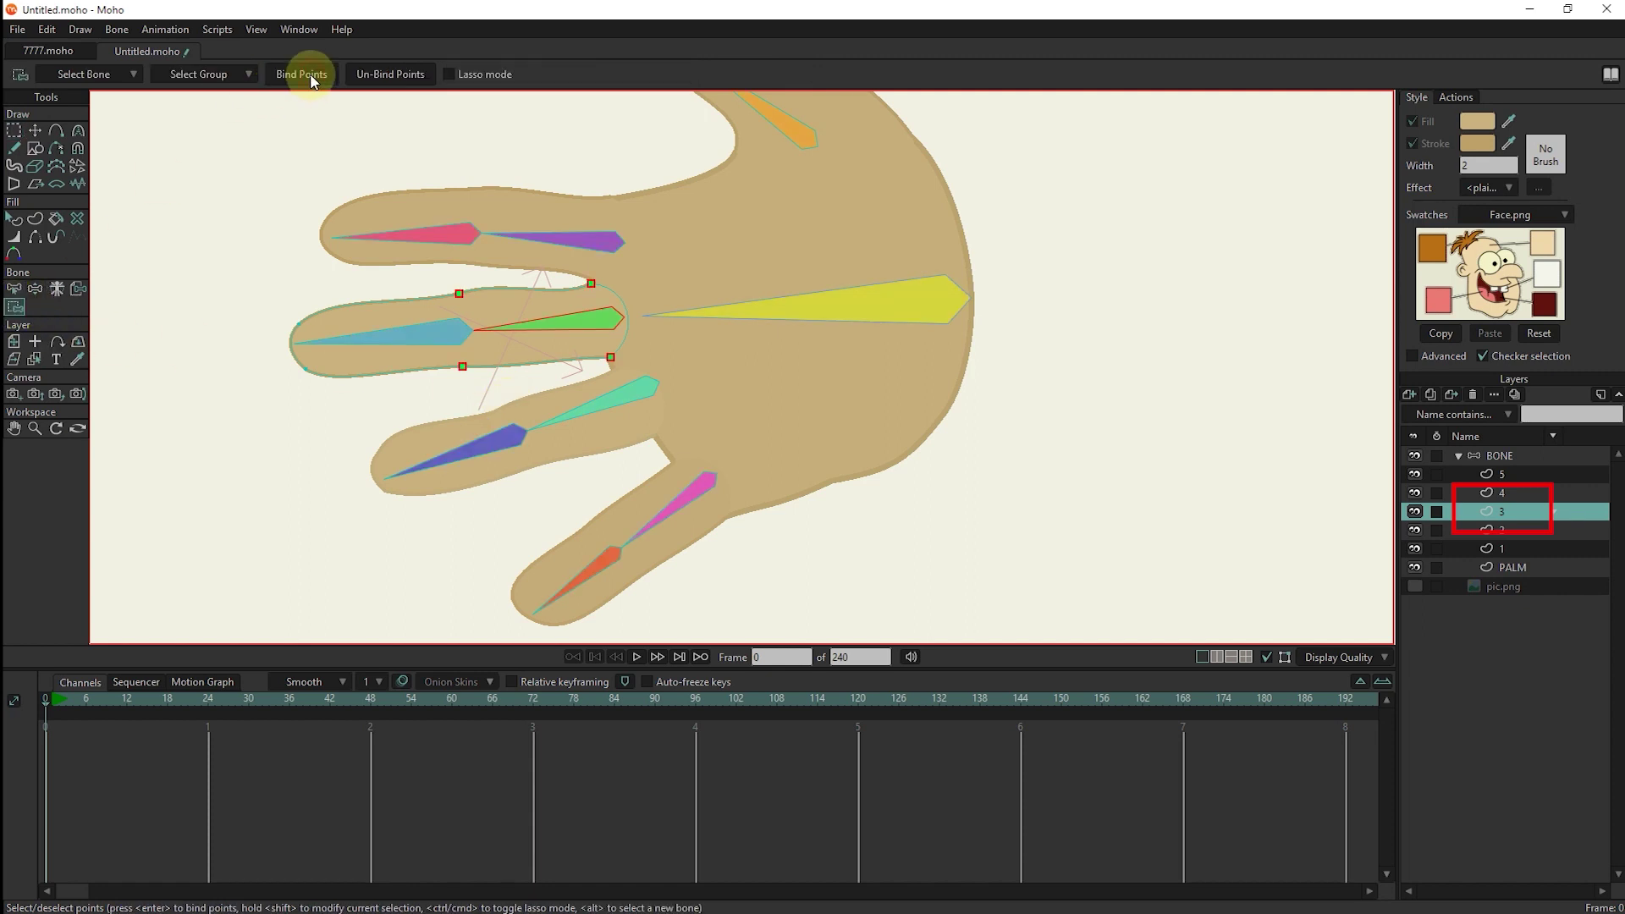
# Bind layer 3's fingertip points to the finger's tip bone.
pyautogui.click(19, 292)
pyautogui.click(359, 337)
pyautogui.click(15, 130)
pyautogui.click(14, 306)
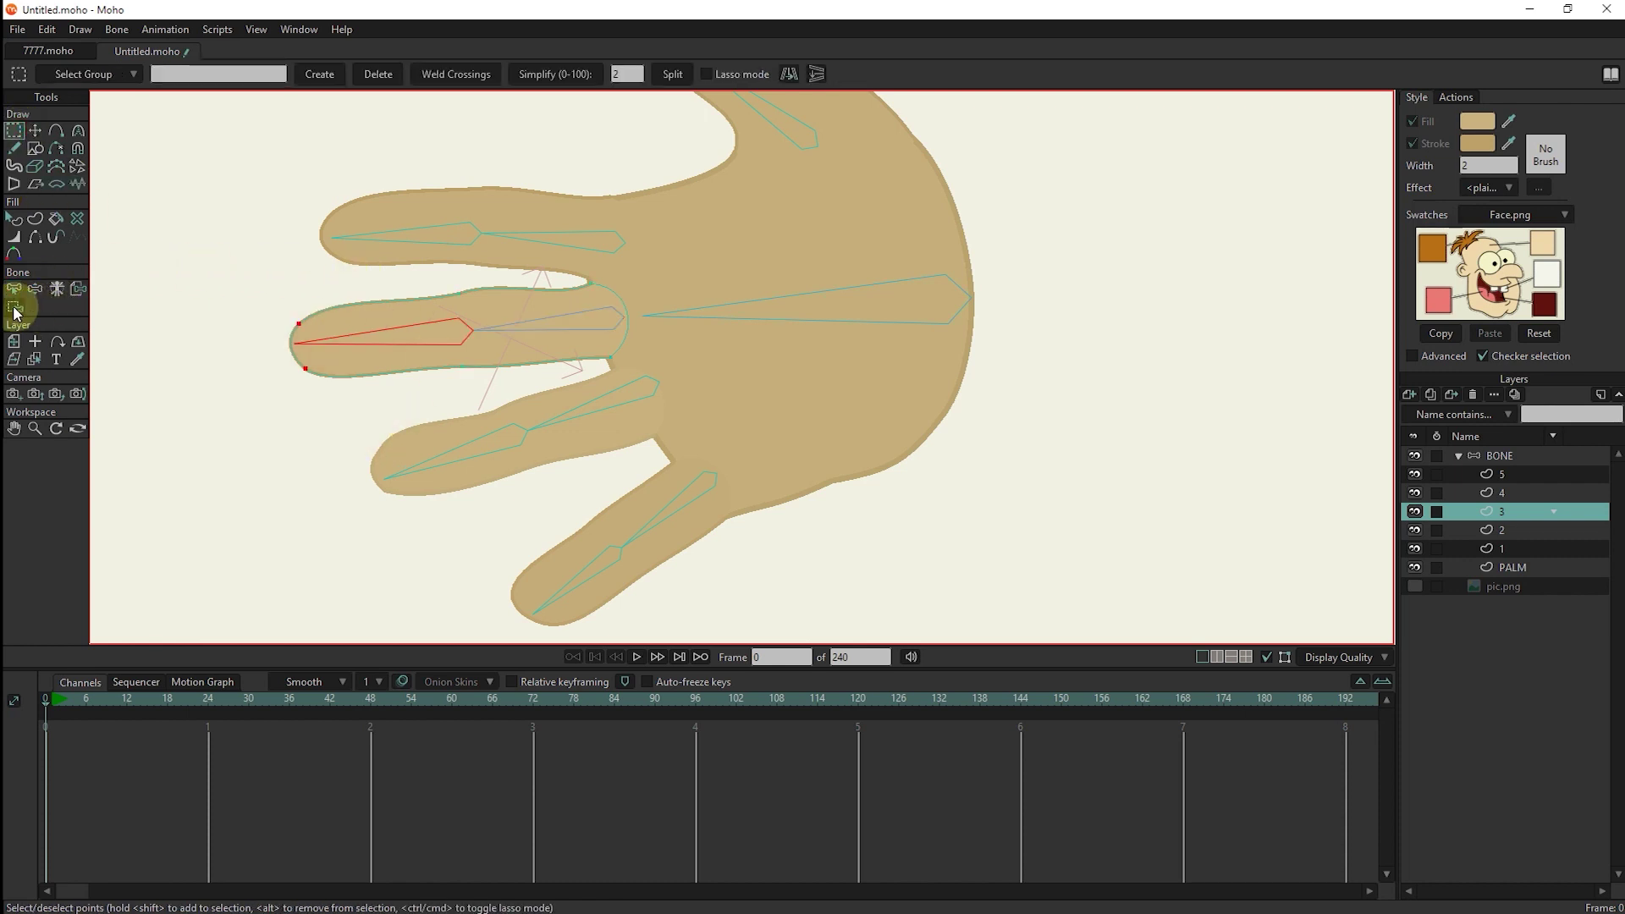
# Select layer 4 and bind the top finger's base points to its base bone.
pyautogui.click(34, 360)
pyautogui.click(590, 231)
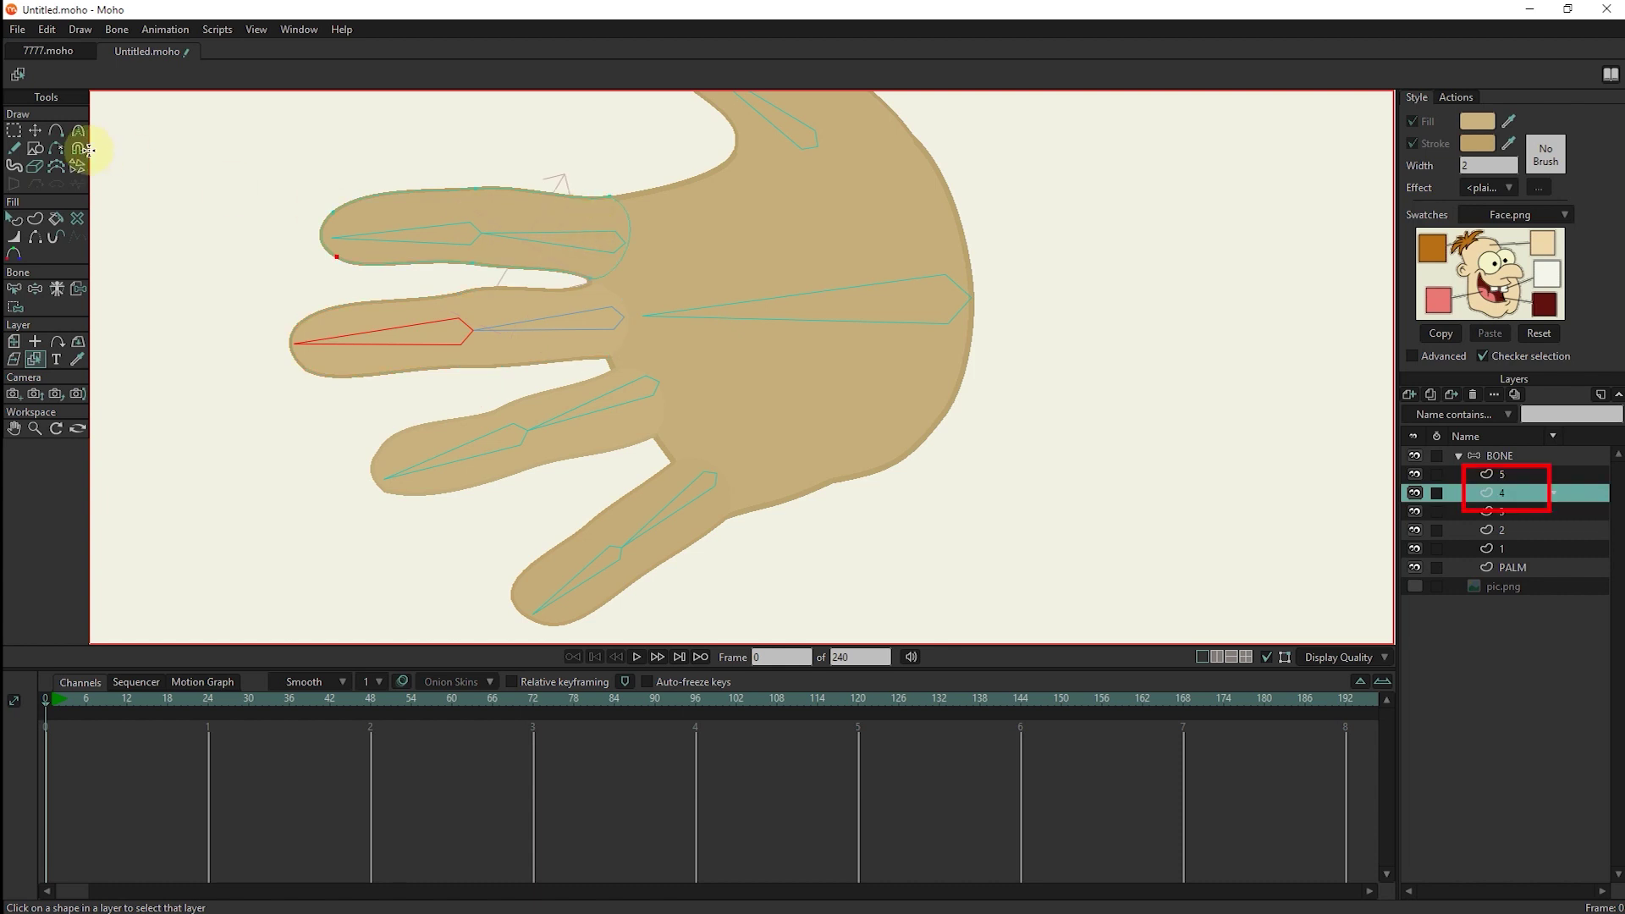
pyautogui.click(15, 131)
pyautogui.moveTo(676, 168); pyautogui.dragTo(422, 266)
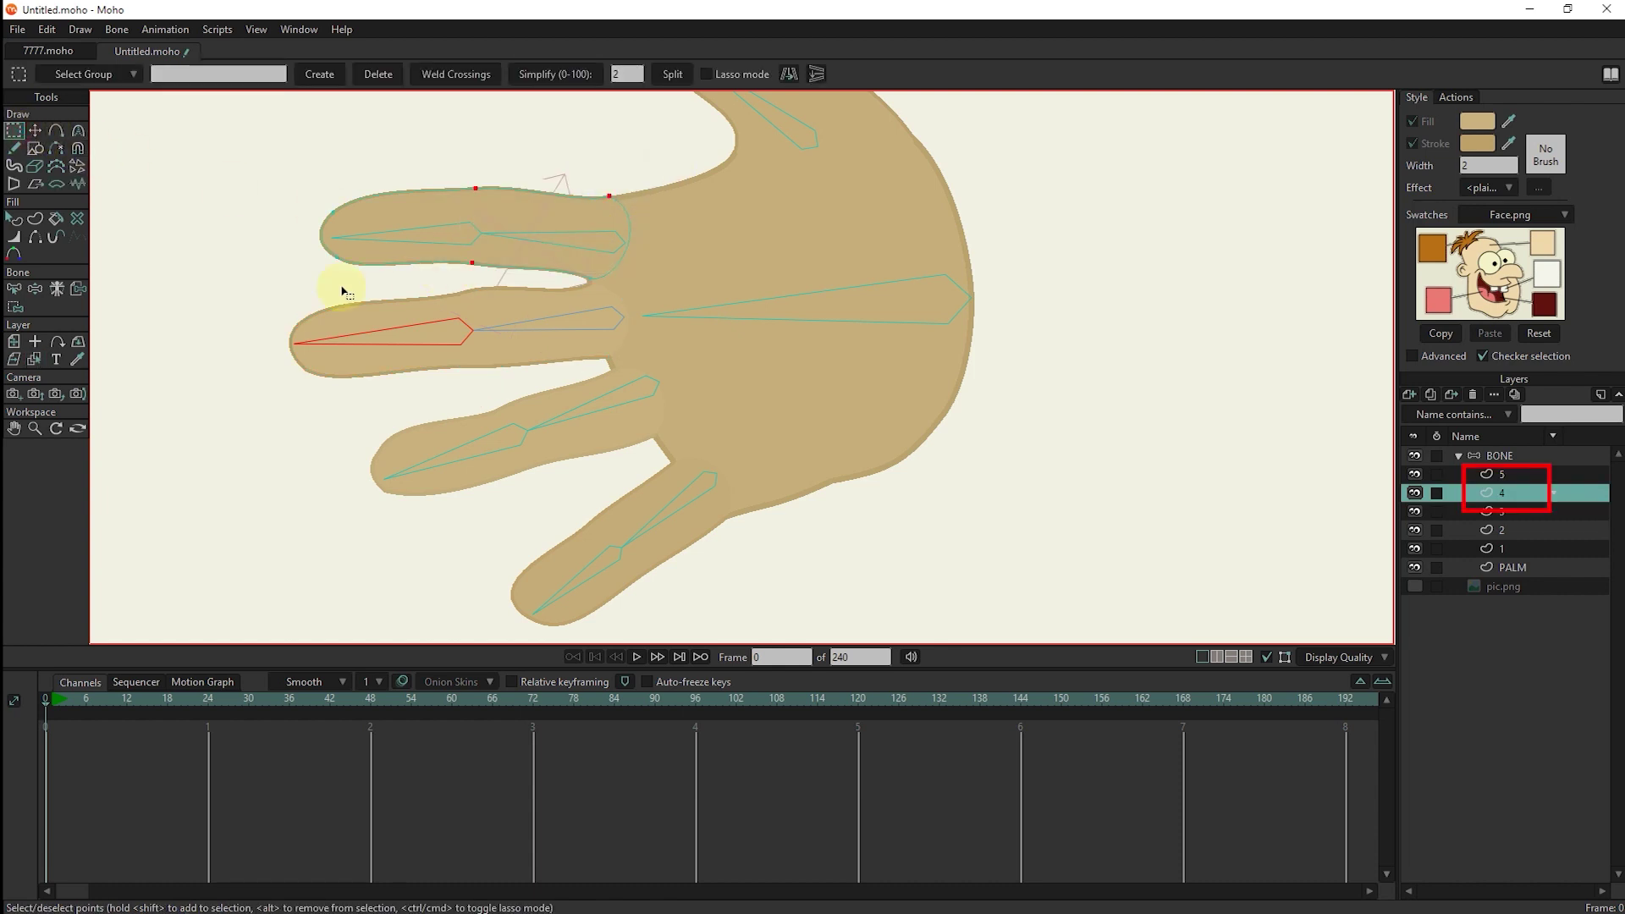
pyautogui.click(14, 289)
pyautogui.click(567, 244)
pyautogui.click(14, 130)
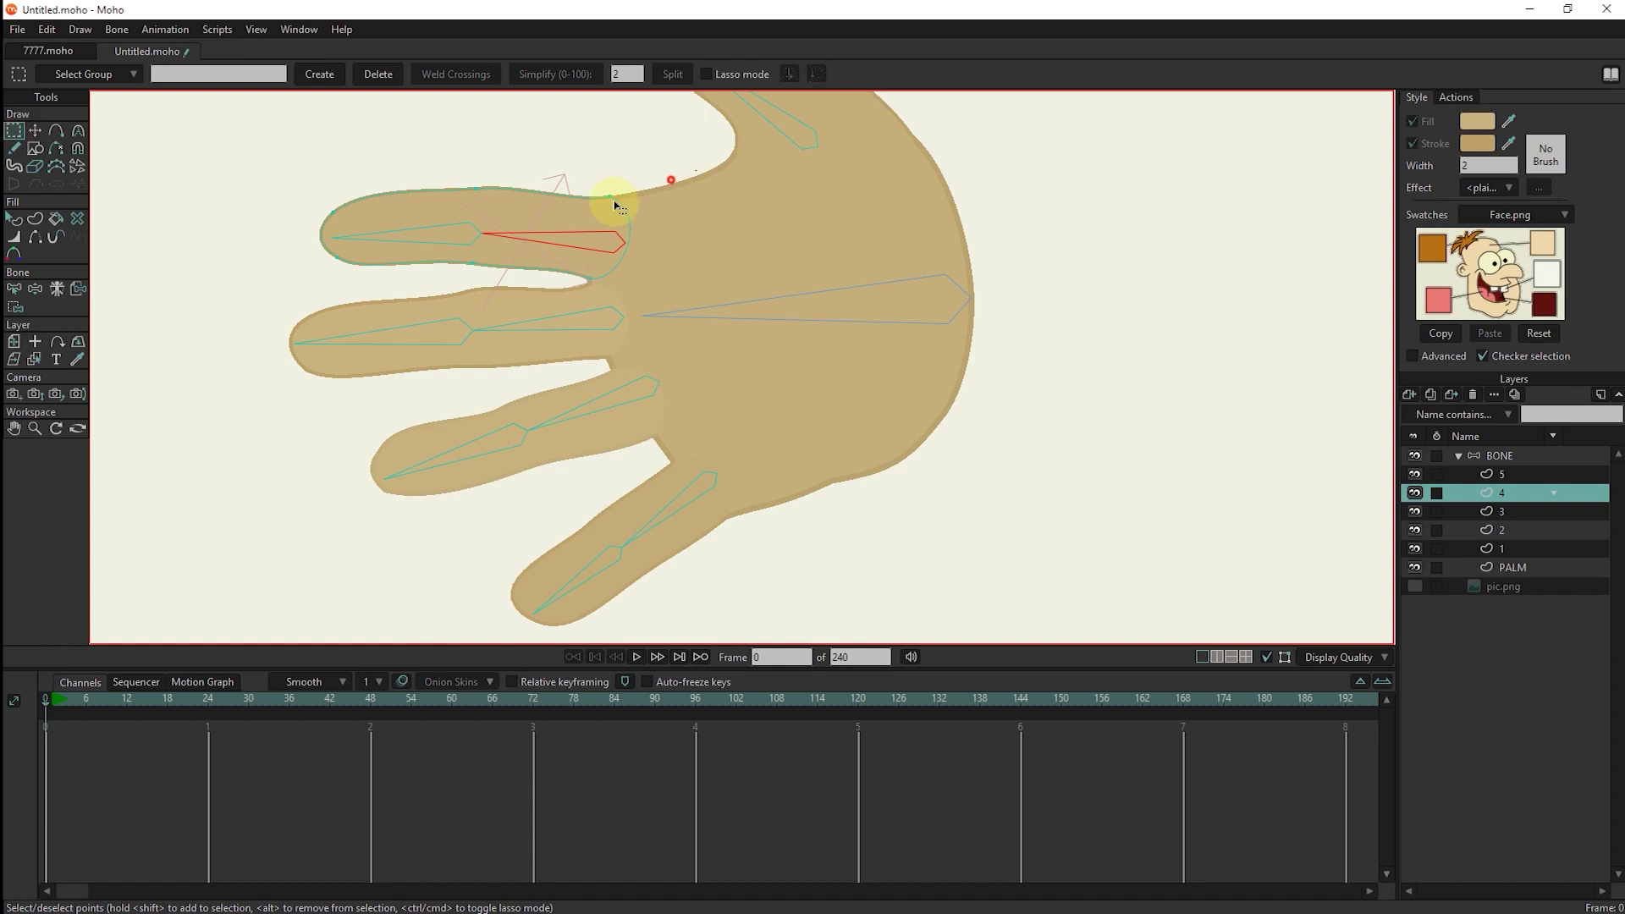
pyautogui.moveTo(432, 173); pyautogui.dragTo(695, 308)
pyautogui.click(15, 308)
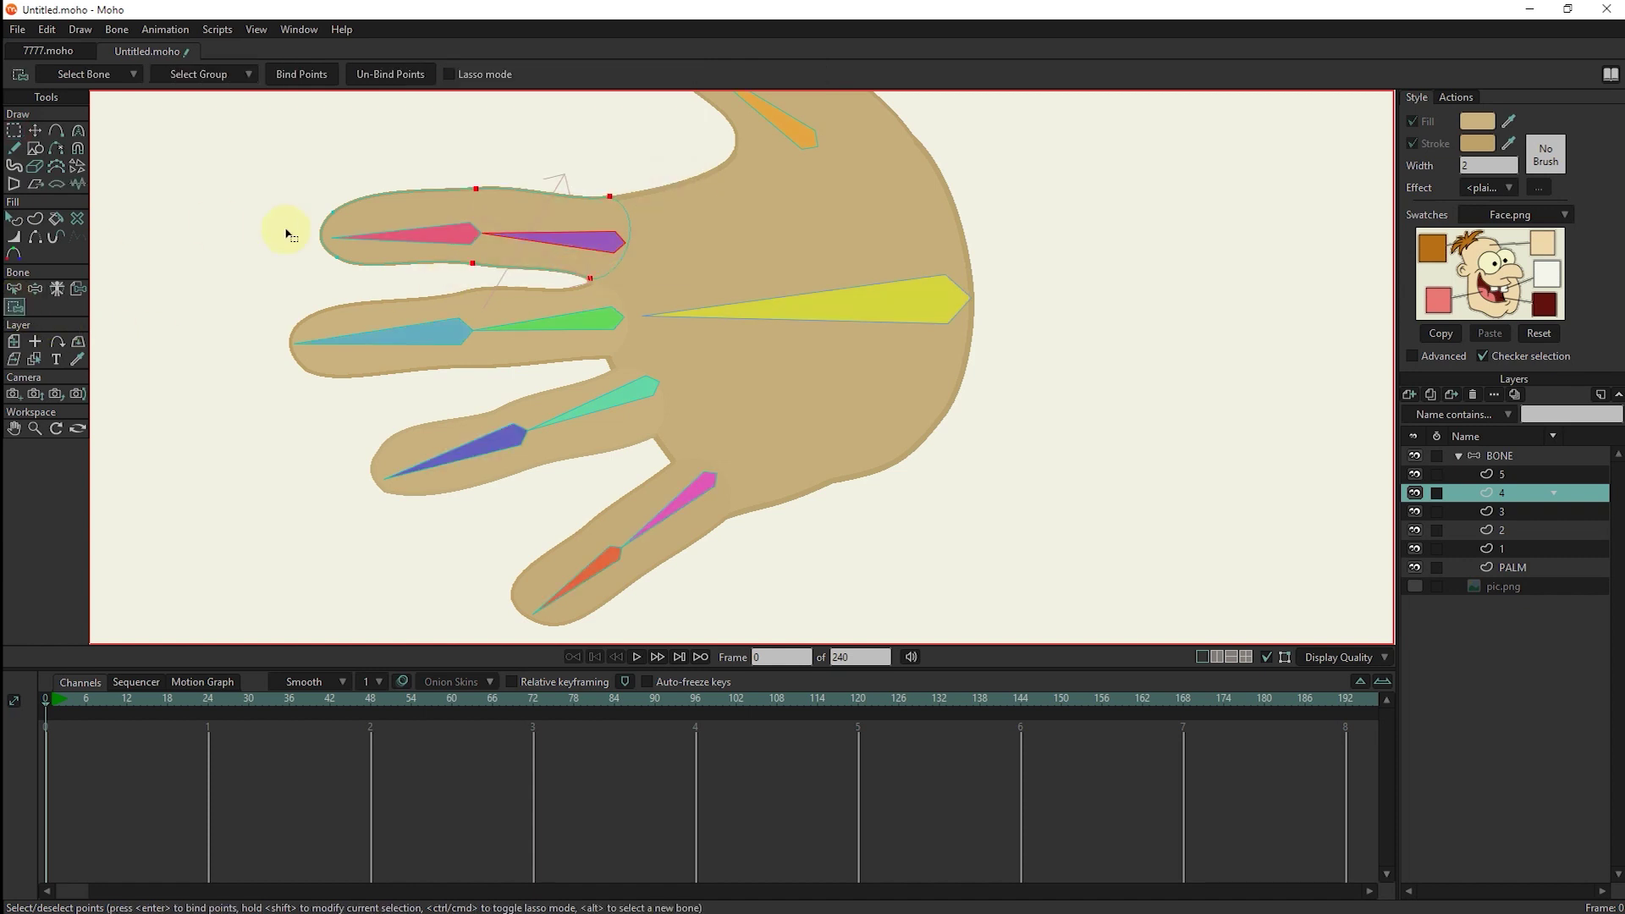
pyautogui.click(302, 76)
pyautogui.scroll(2, 509, 268)
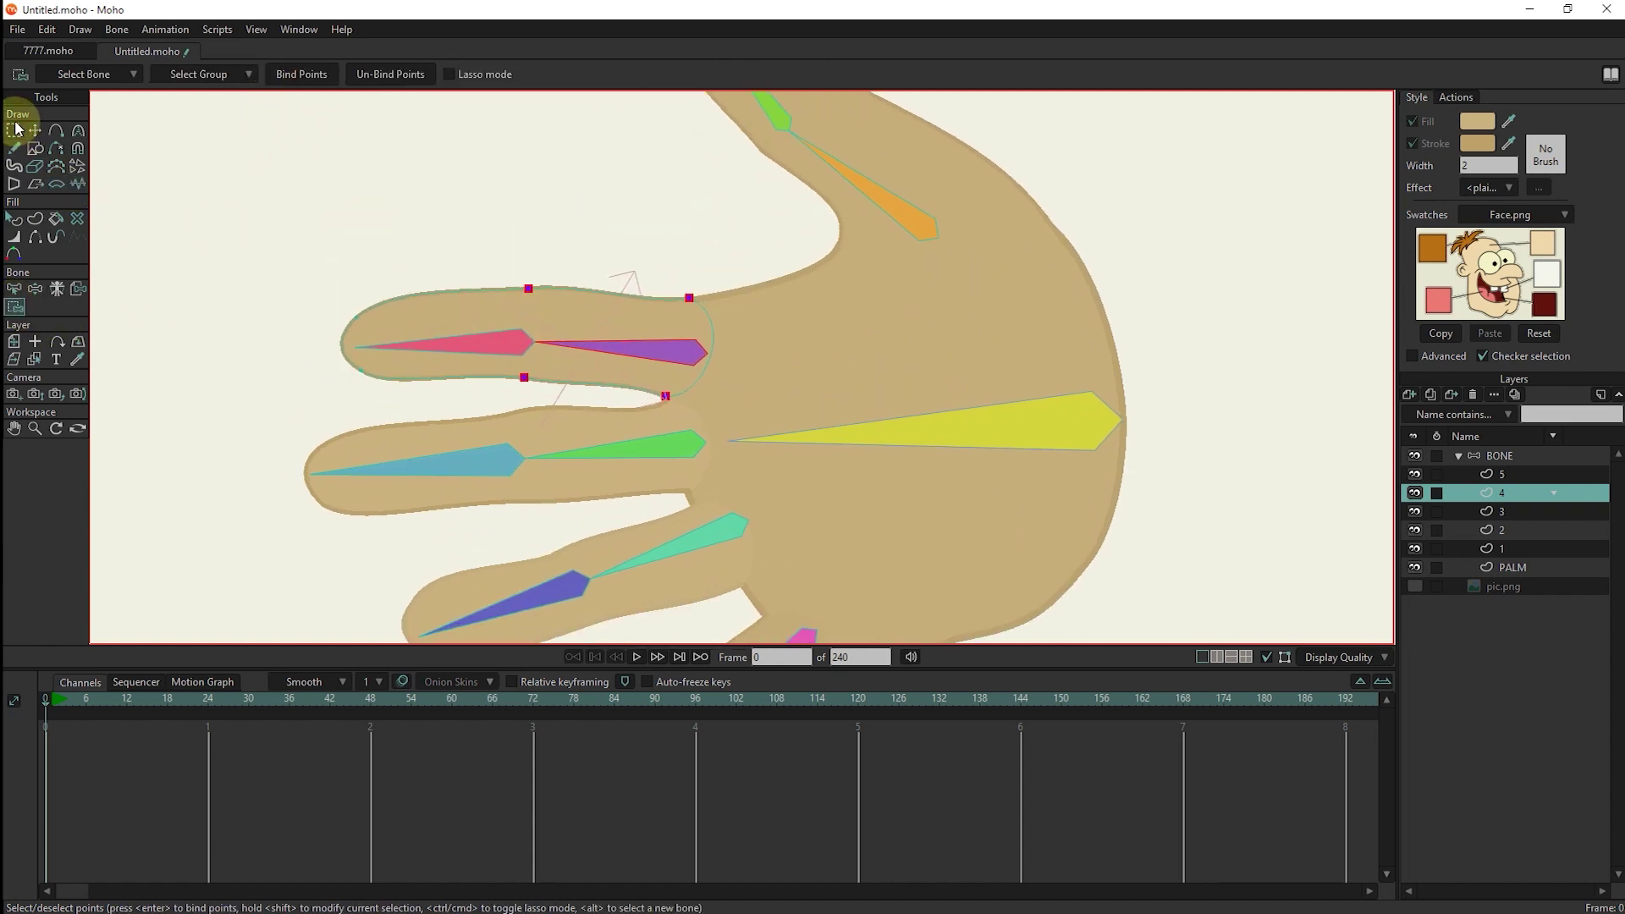
# Bind the top finger's tip points to its tip bone and pan to the thumb.
pyautogui.click(14, 289)
pyautogui.click(392, 346)
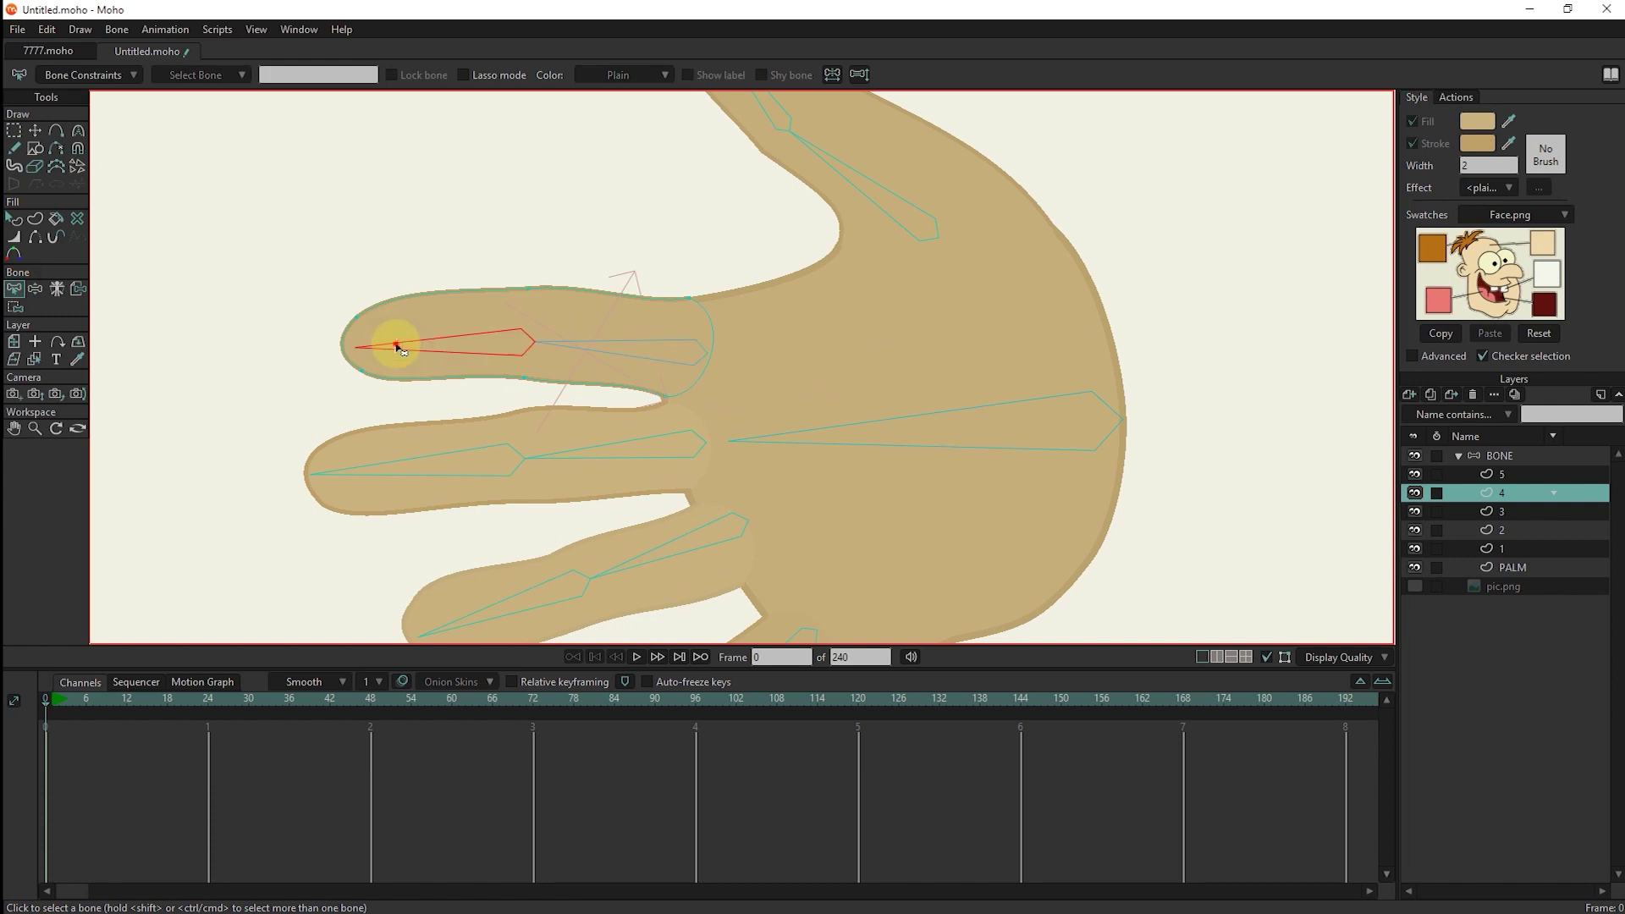
pyautogui.click(15, 132)
pyautogui.press('i')
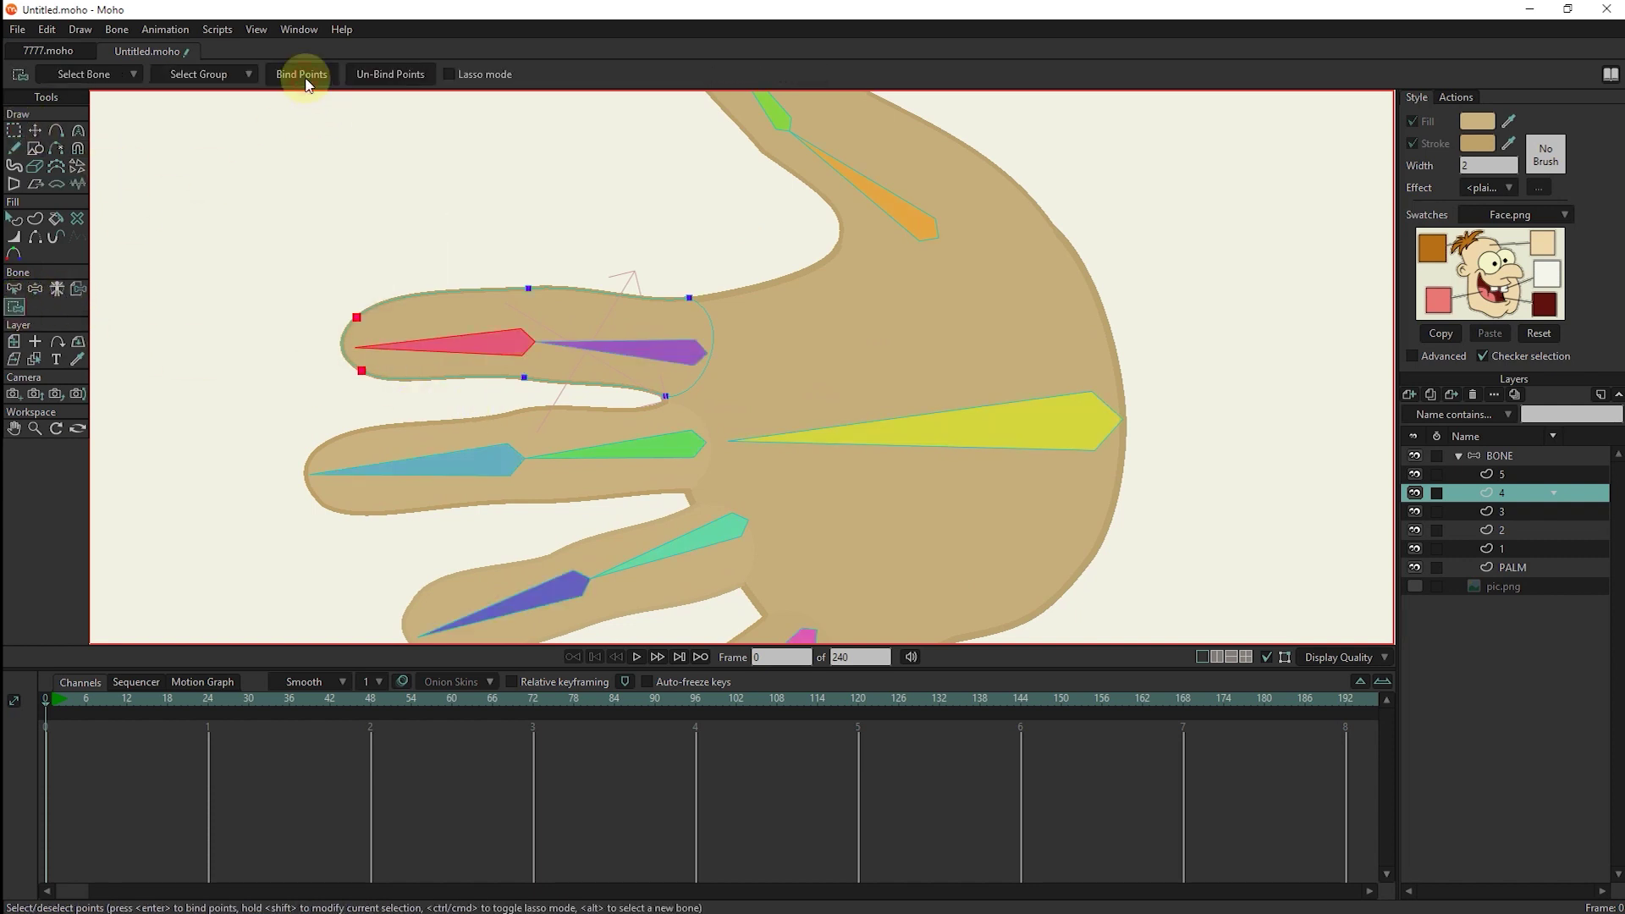
pyautogui.moveTo(567, 299); pyautogui.dragTo(611, 388)
pyautogui.click(14, 288)
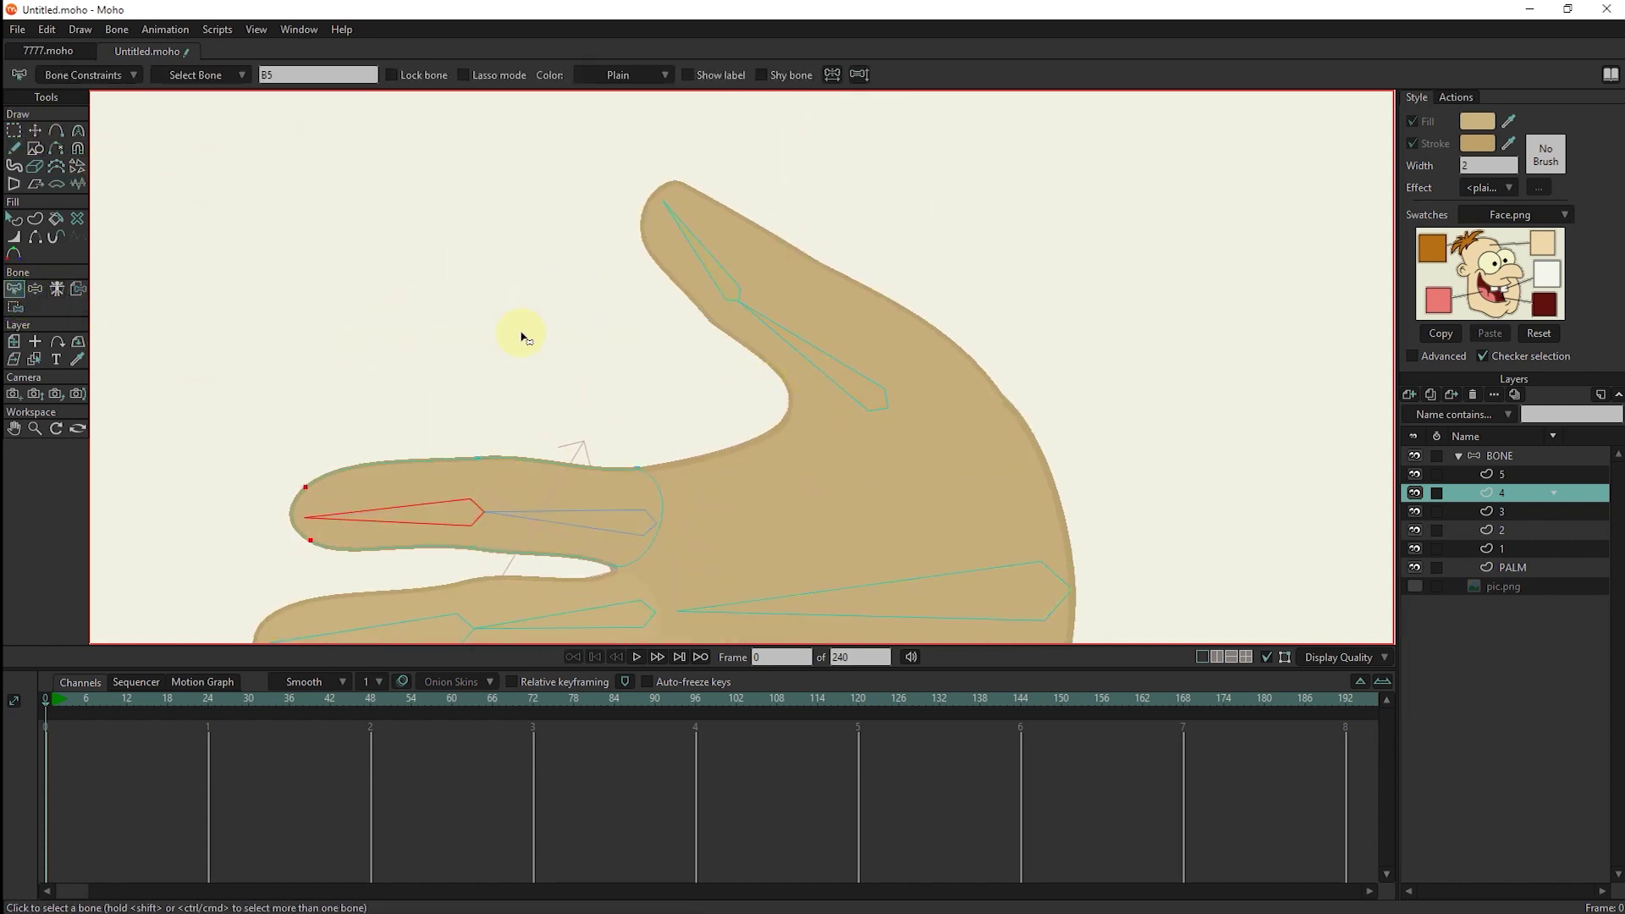
# Select thumb layer 5 and bind its base points to the thumb's base bone.
pyautogui.click(35, 360)
pyautogui.click(797, 353)
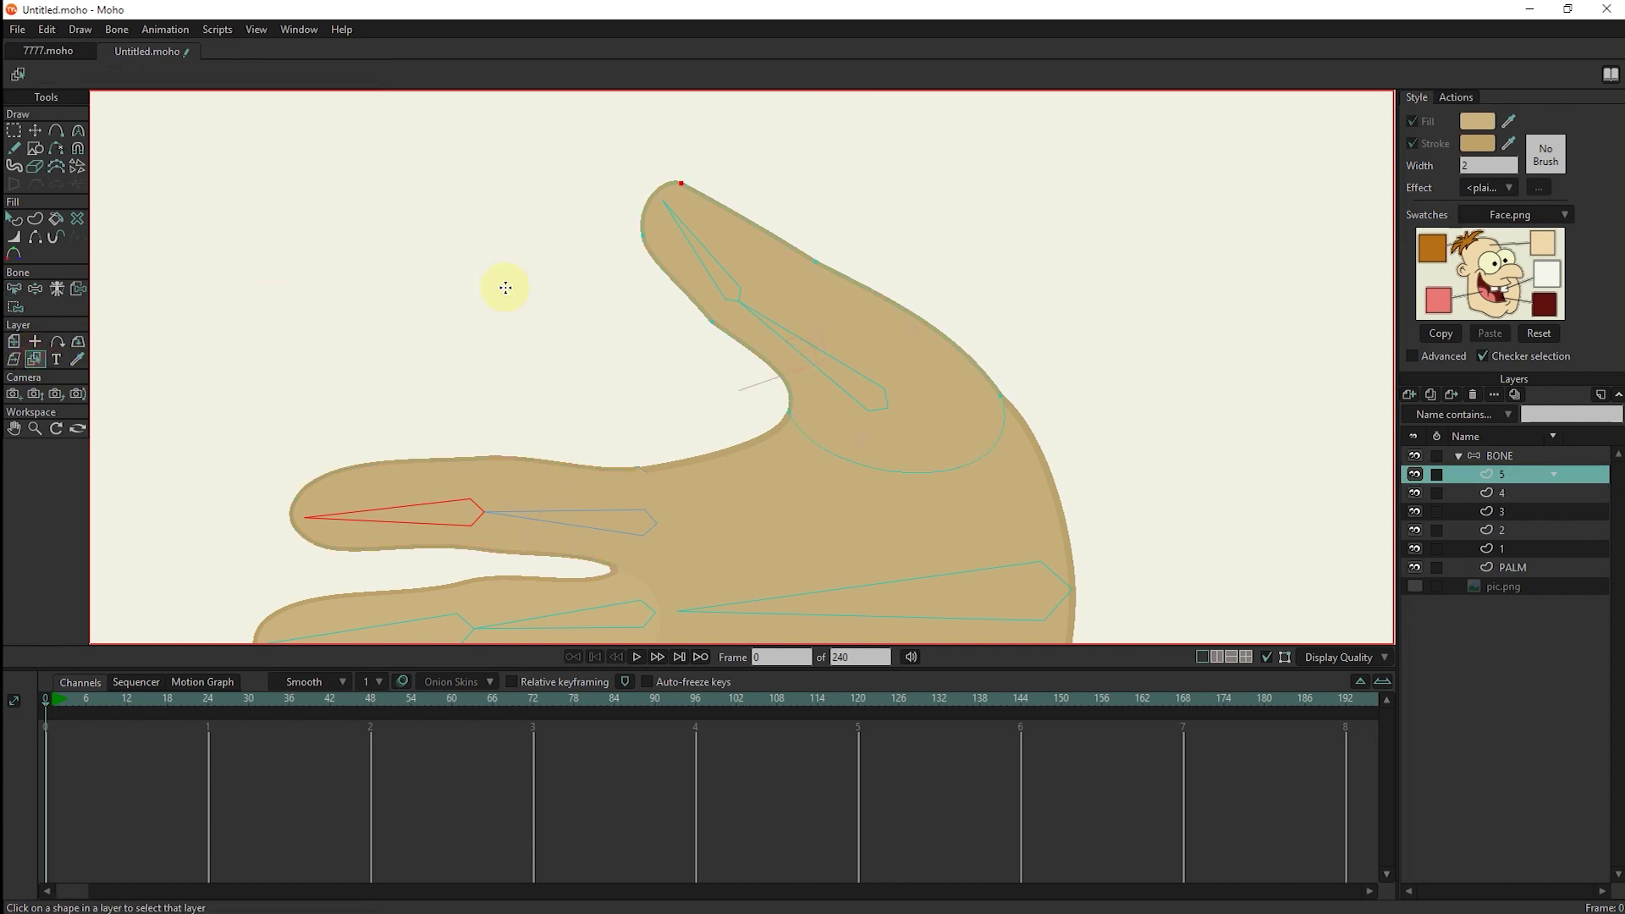
pyautogui.click(13, 288)
pyautogui.click(841, 363)
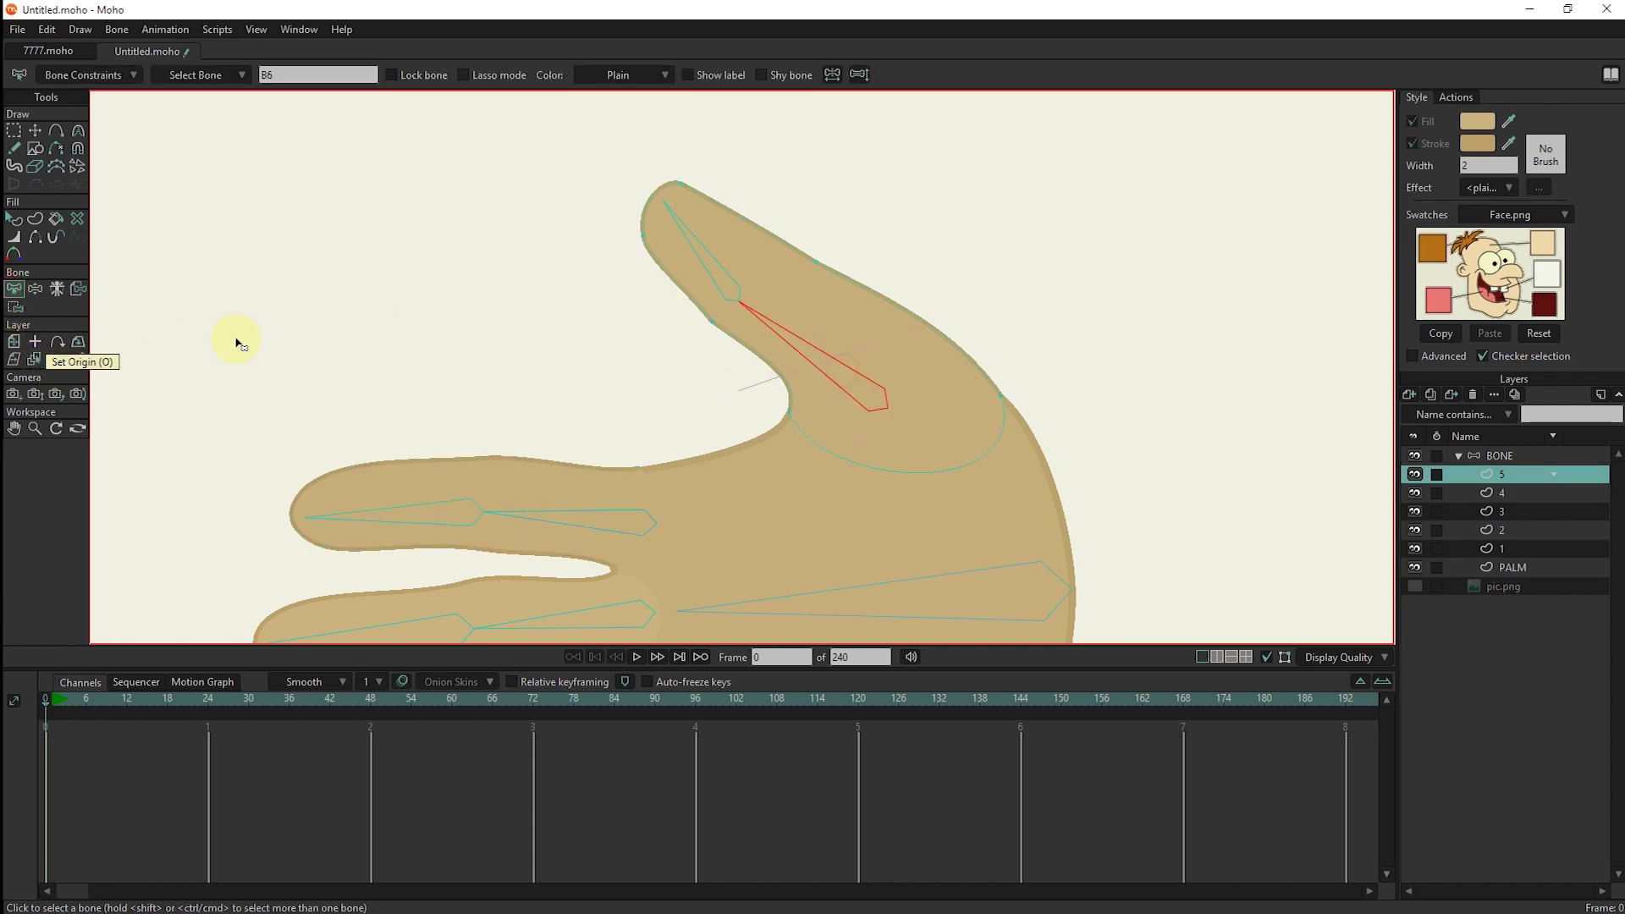
pyautogui.click(15, 133)
pyautogui.moveTo(1087, 216); pyautogui.dragTo(665, 508)
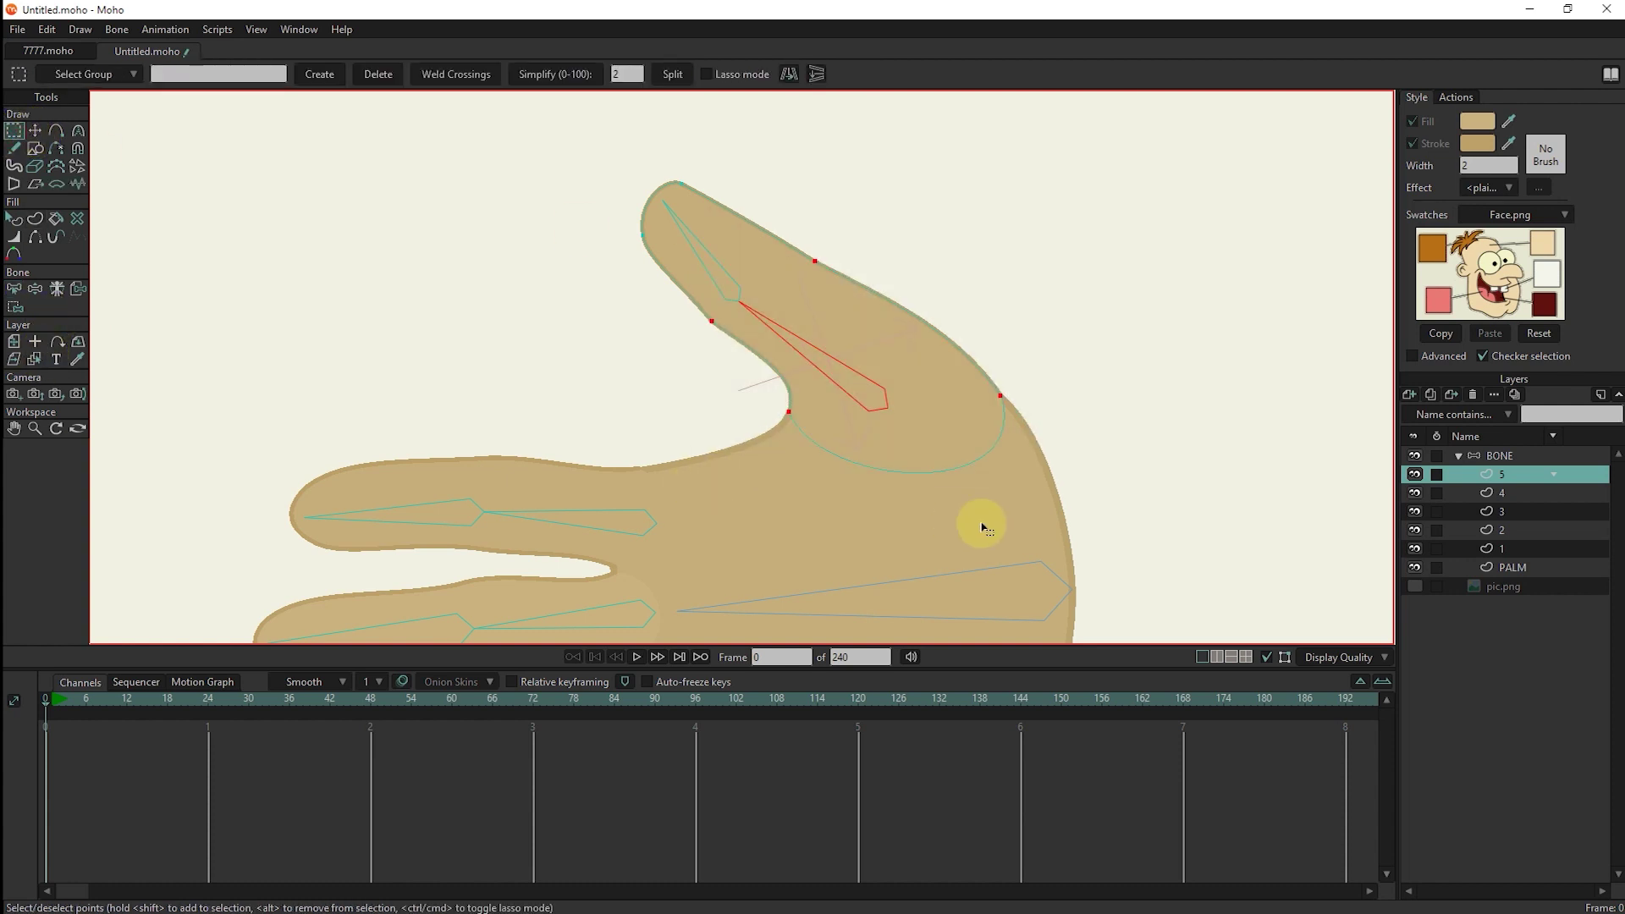
pyautogui.click(16, 308)
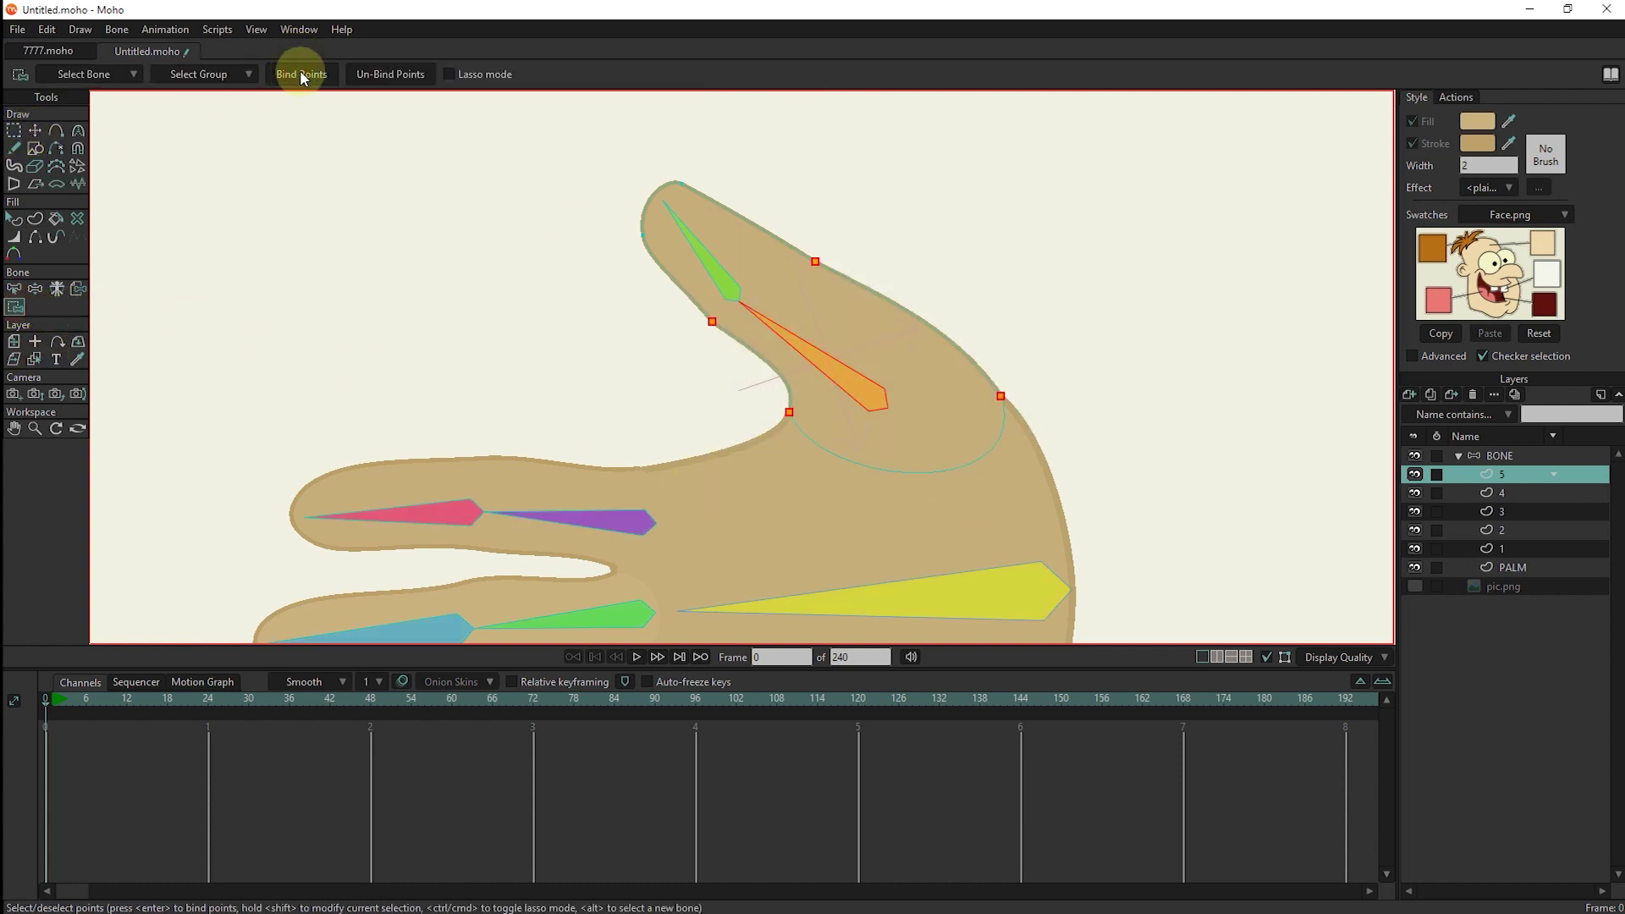
# Bind the thumb-tip points to the thumb's tip bone.
pyautogui.keyDown('alt'); pyautogui.click(671, 230); pyautogui.keyUp('alt')
pyautogui.click(16, 132)
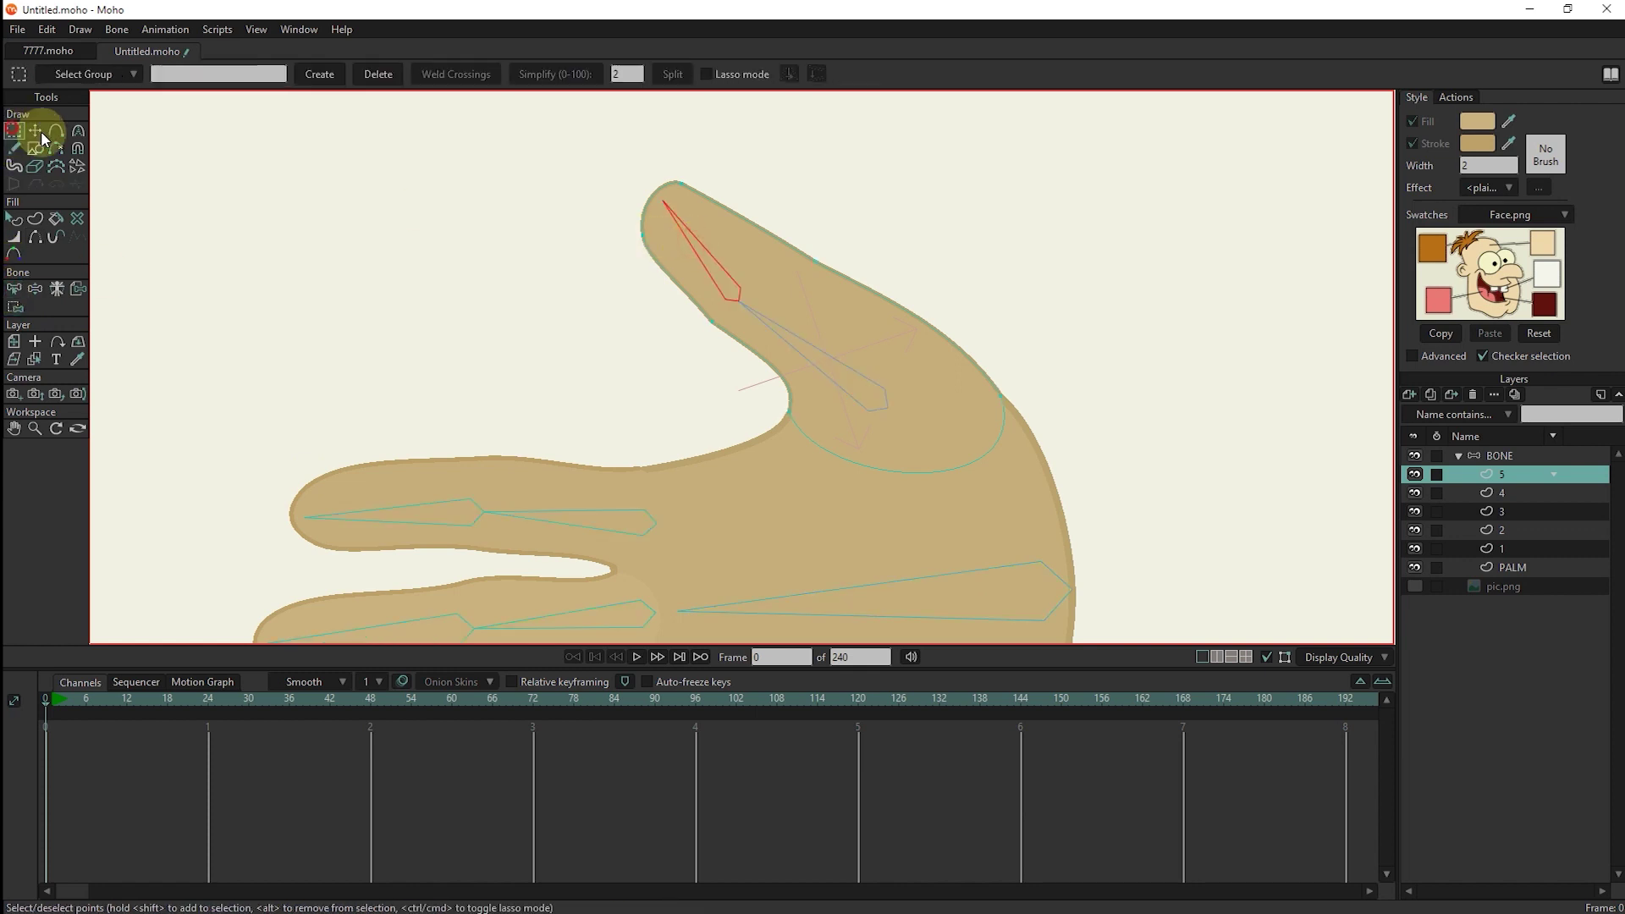
pyautogui.moveTo(754, 131); pyautogui.dragTo(495, 309)
pyautogui.click(15, 309)
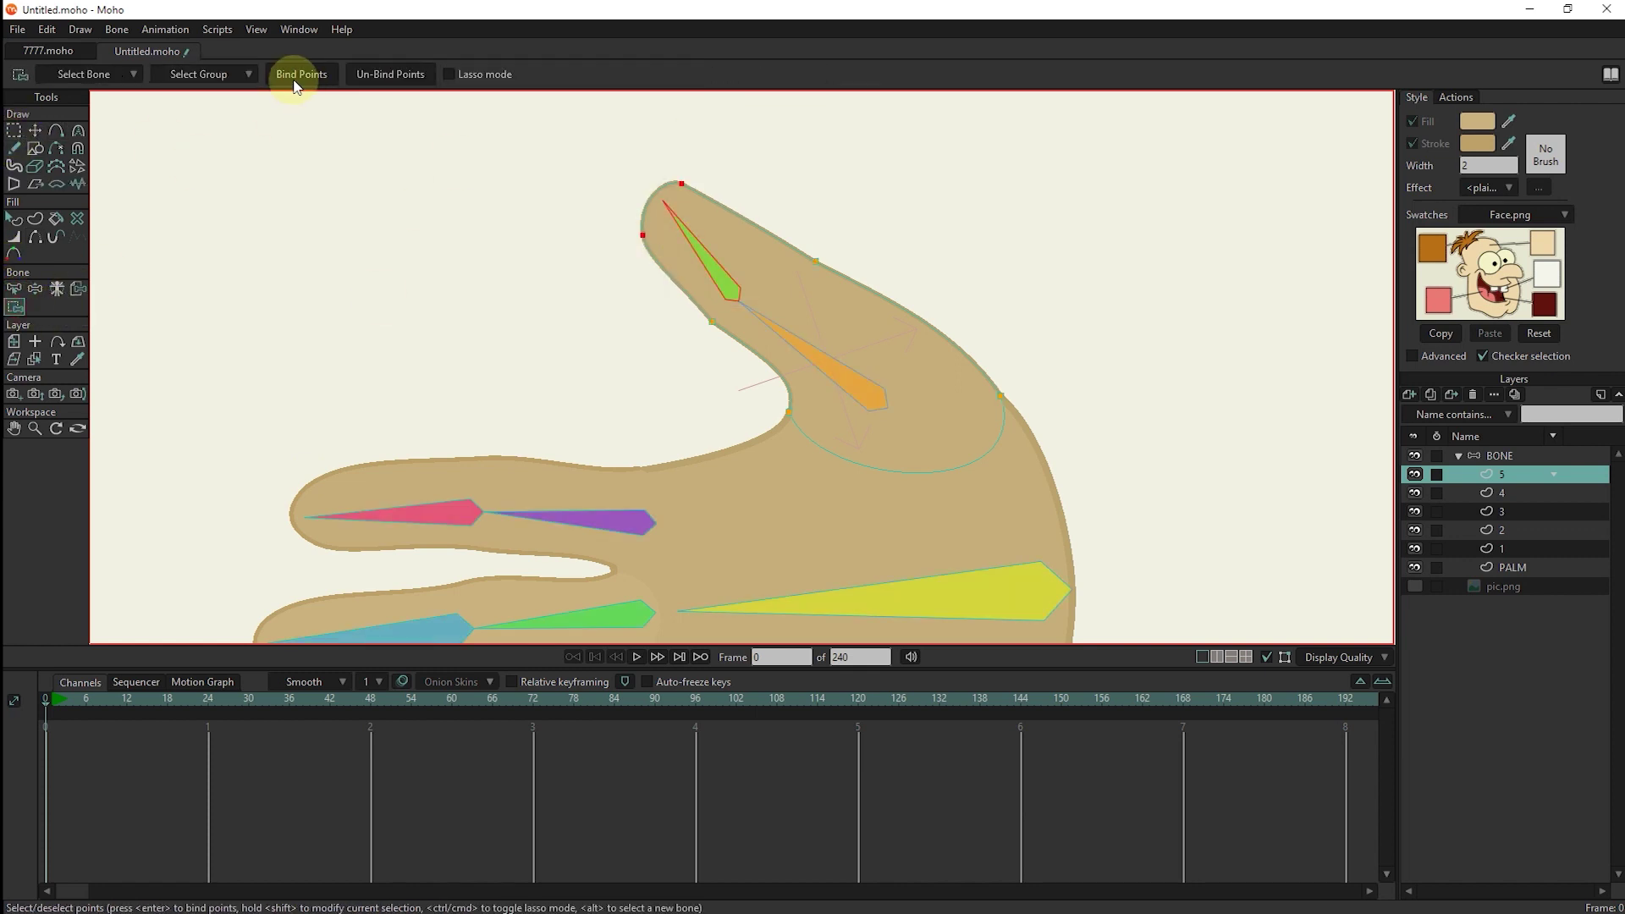
pyautogui.click(301, 74)
pyautogui.scroll(-5, 600, 315)
pyautogui.scroll(-3, 653, 308)
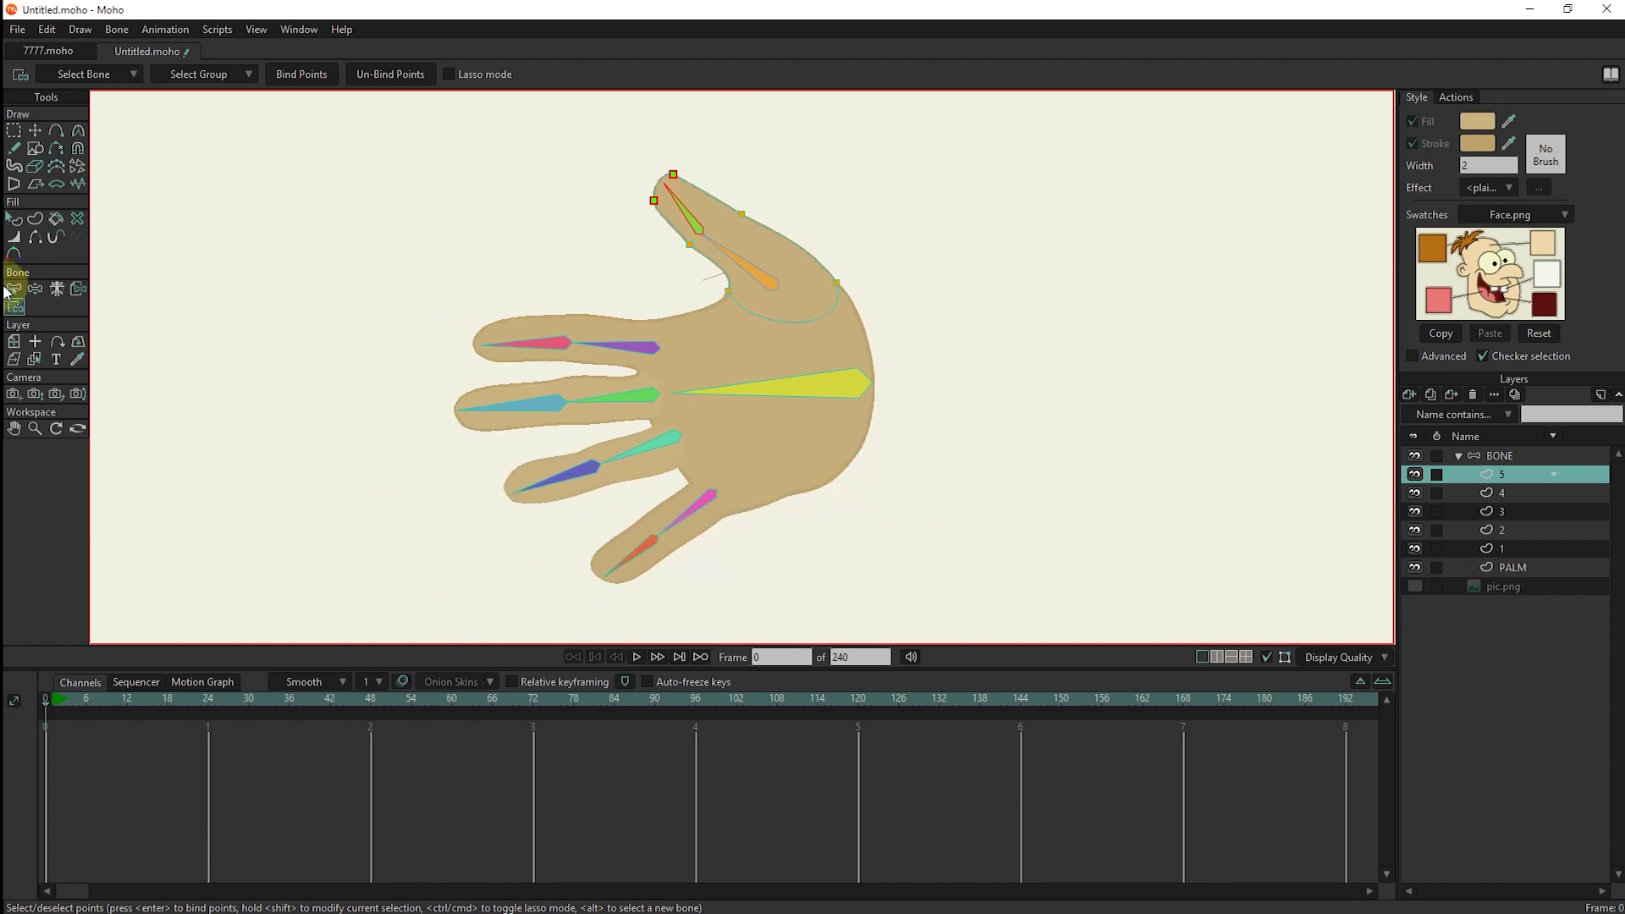
# Bind the whole PALM layer to the palm bone.
pyautogui.click(14, 287)
pyautogui.click(839, 402)
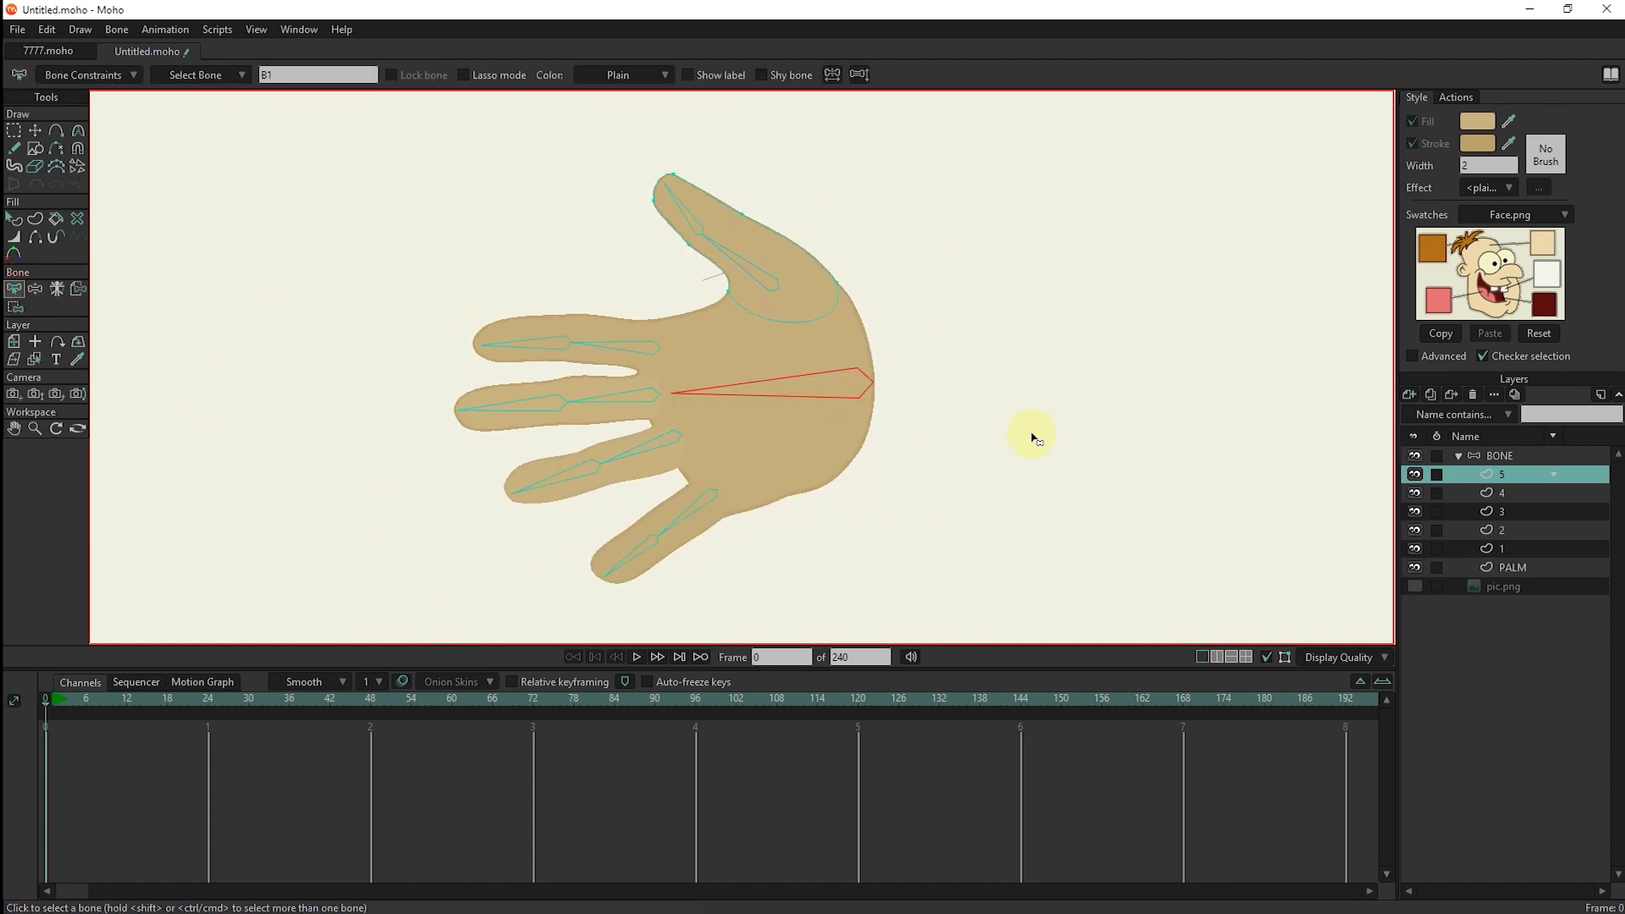
pyautogui.click(1520, 568)
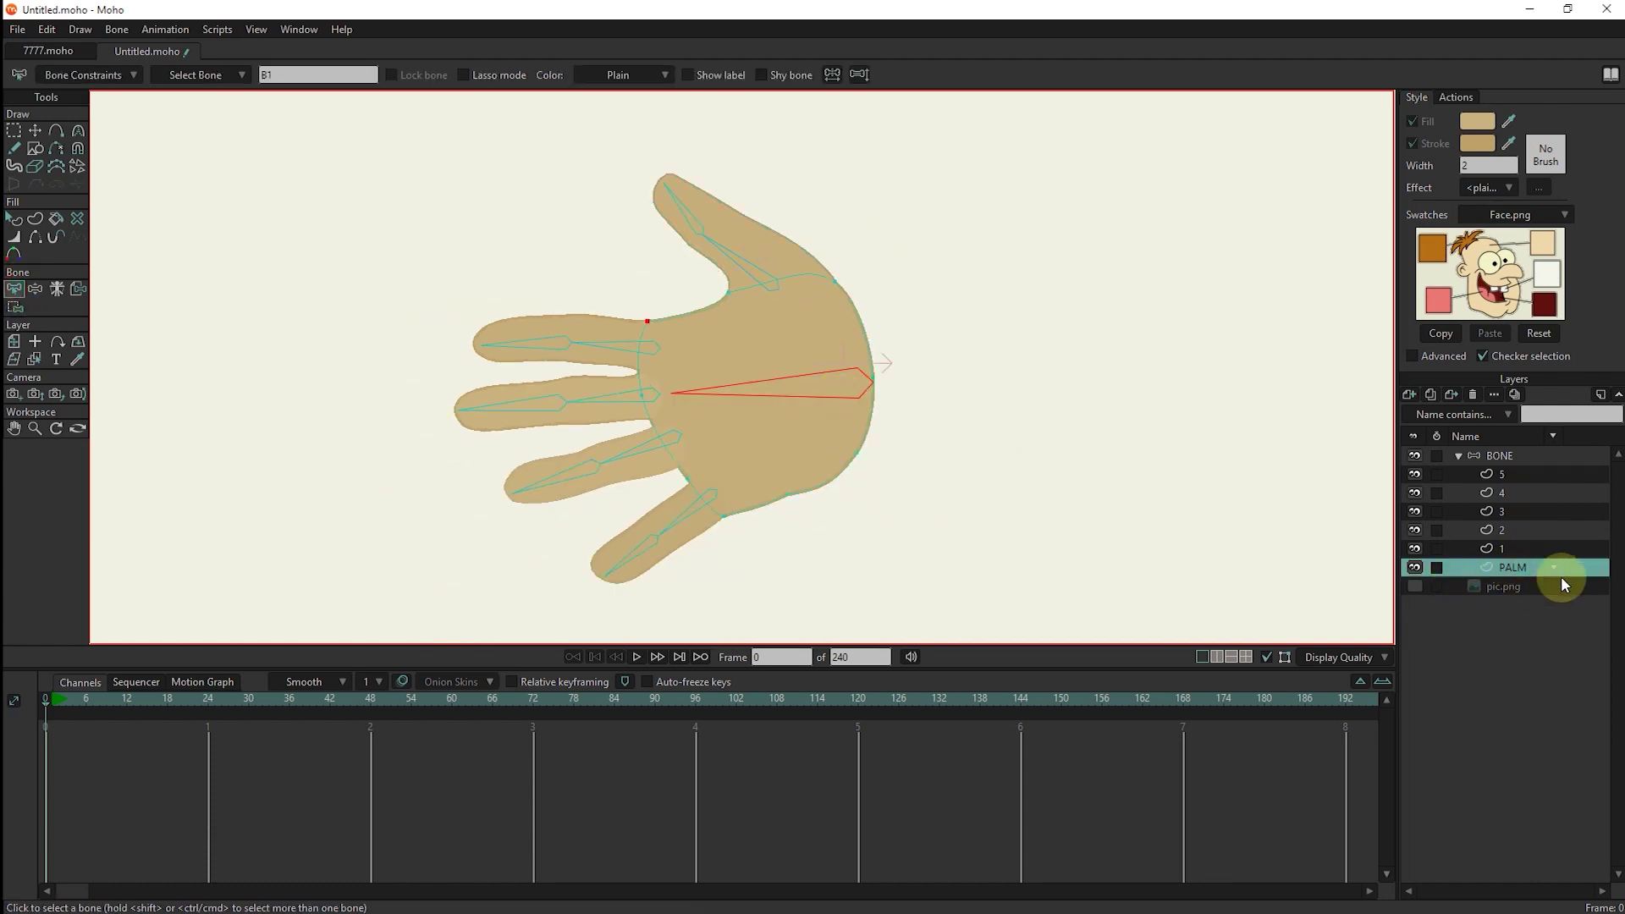
pyautogui.click(78, 289)
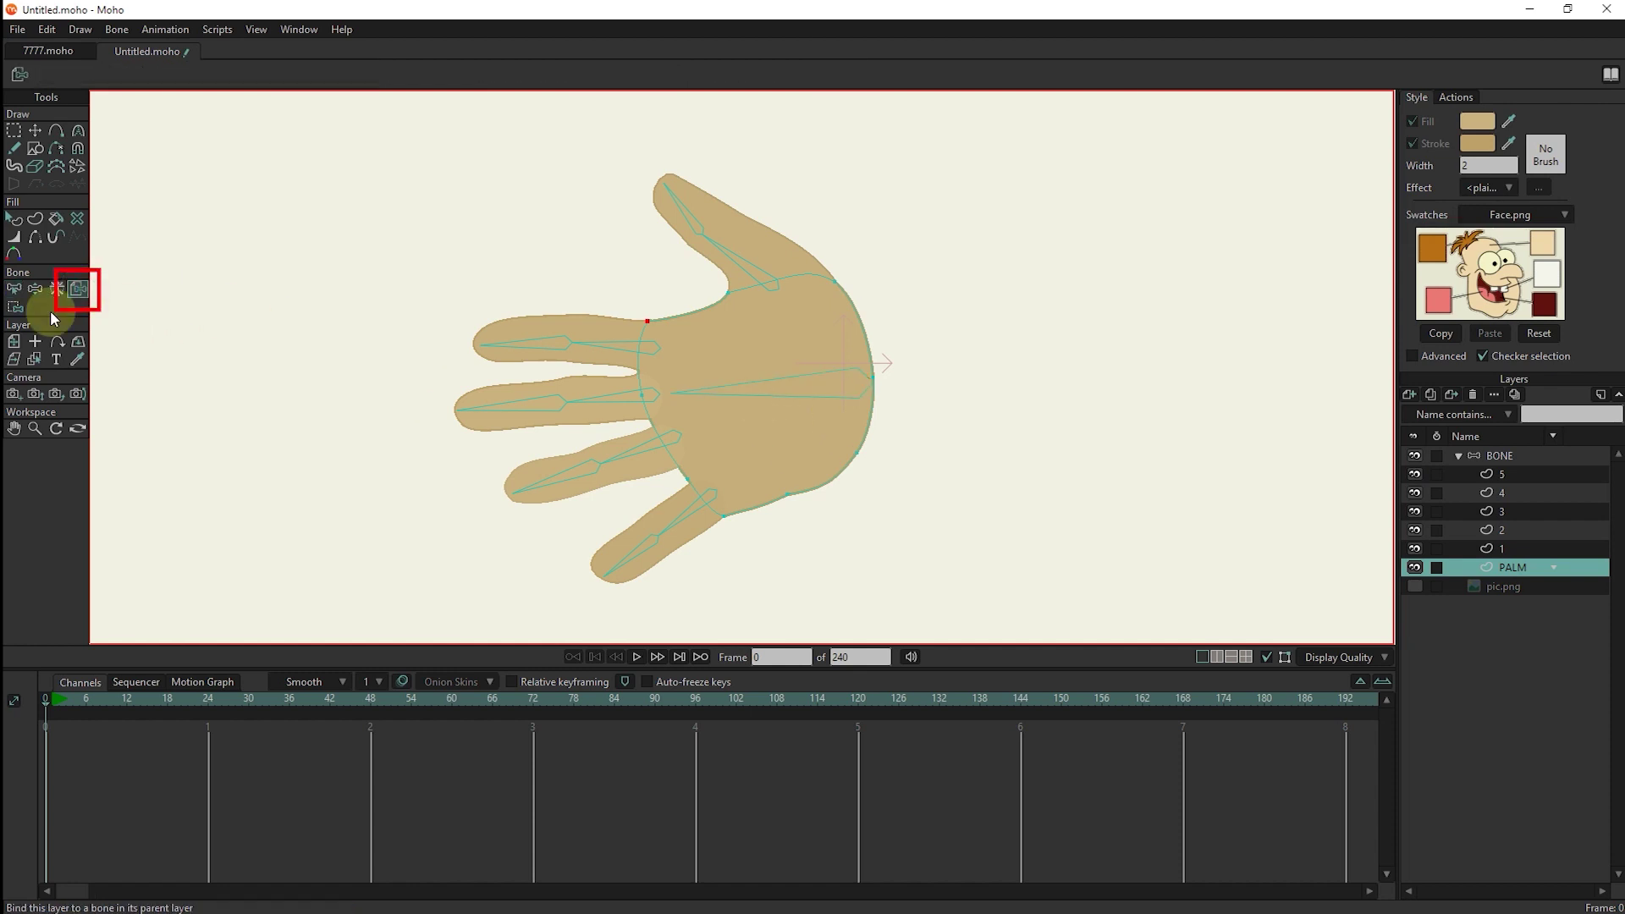
pyautogui.click(798, 394)
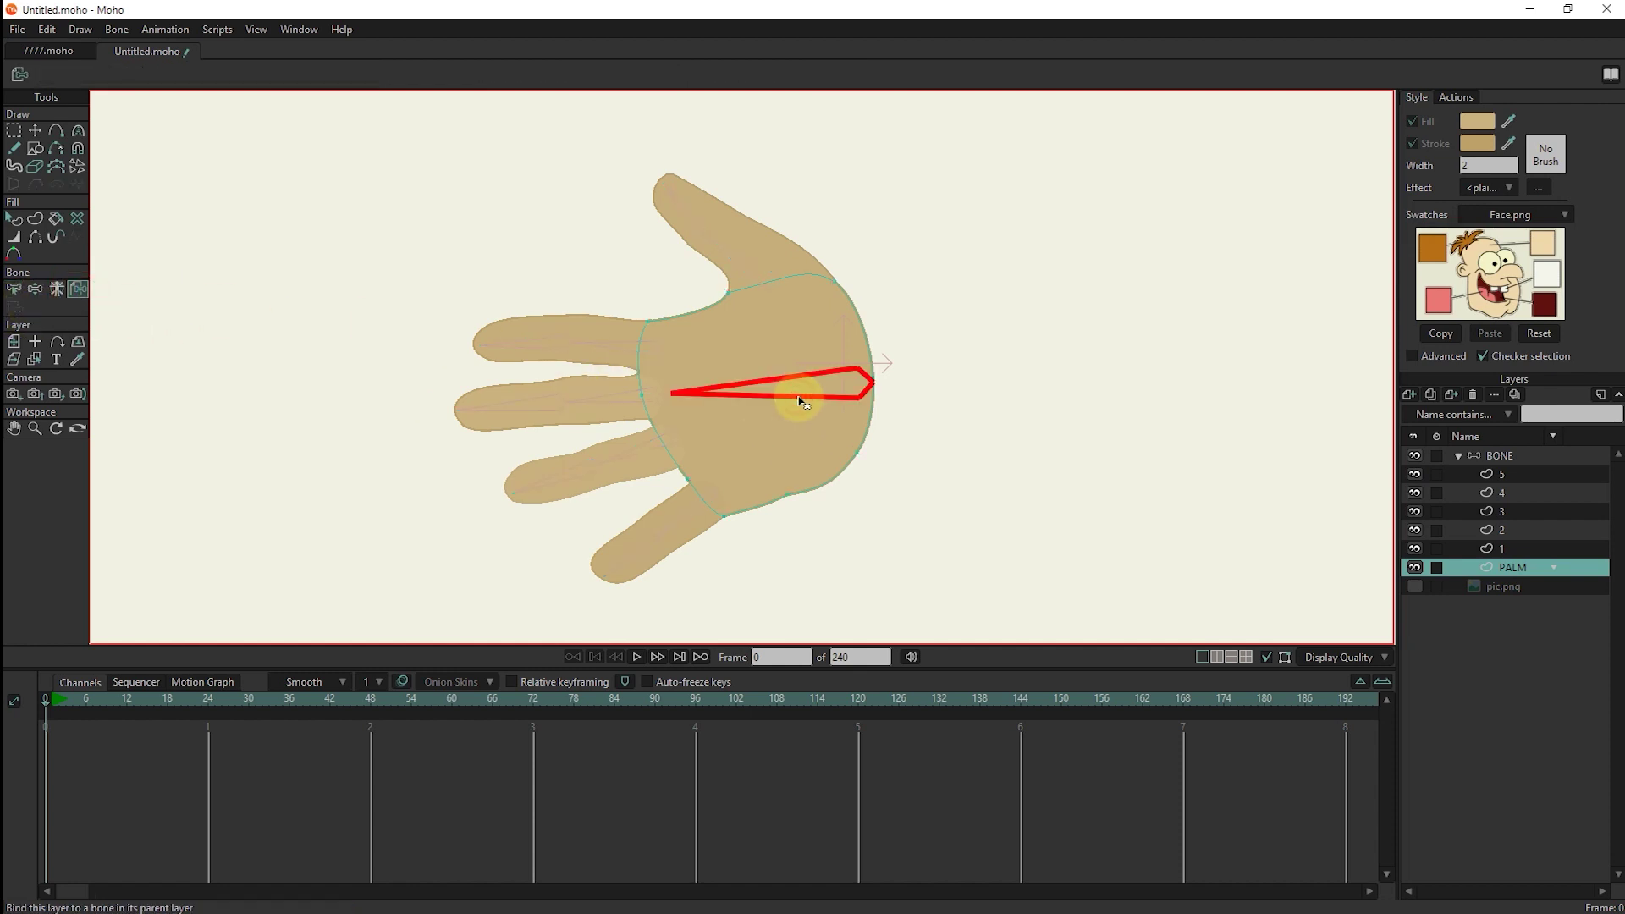
# Test-bend the thumb, index, middle finger and pinky, then undo back to the rest pose.
pyautogui.click(36, 292)
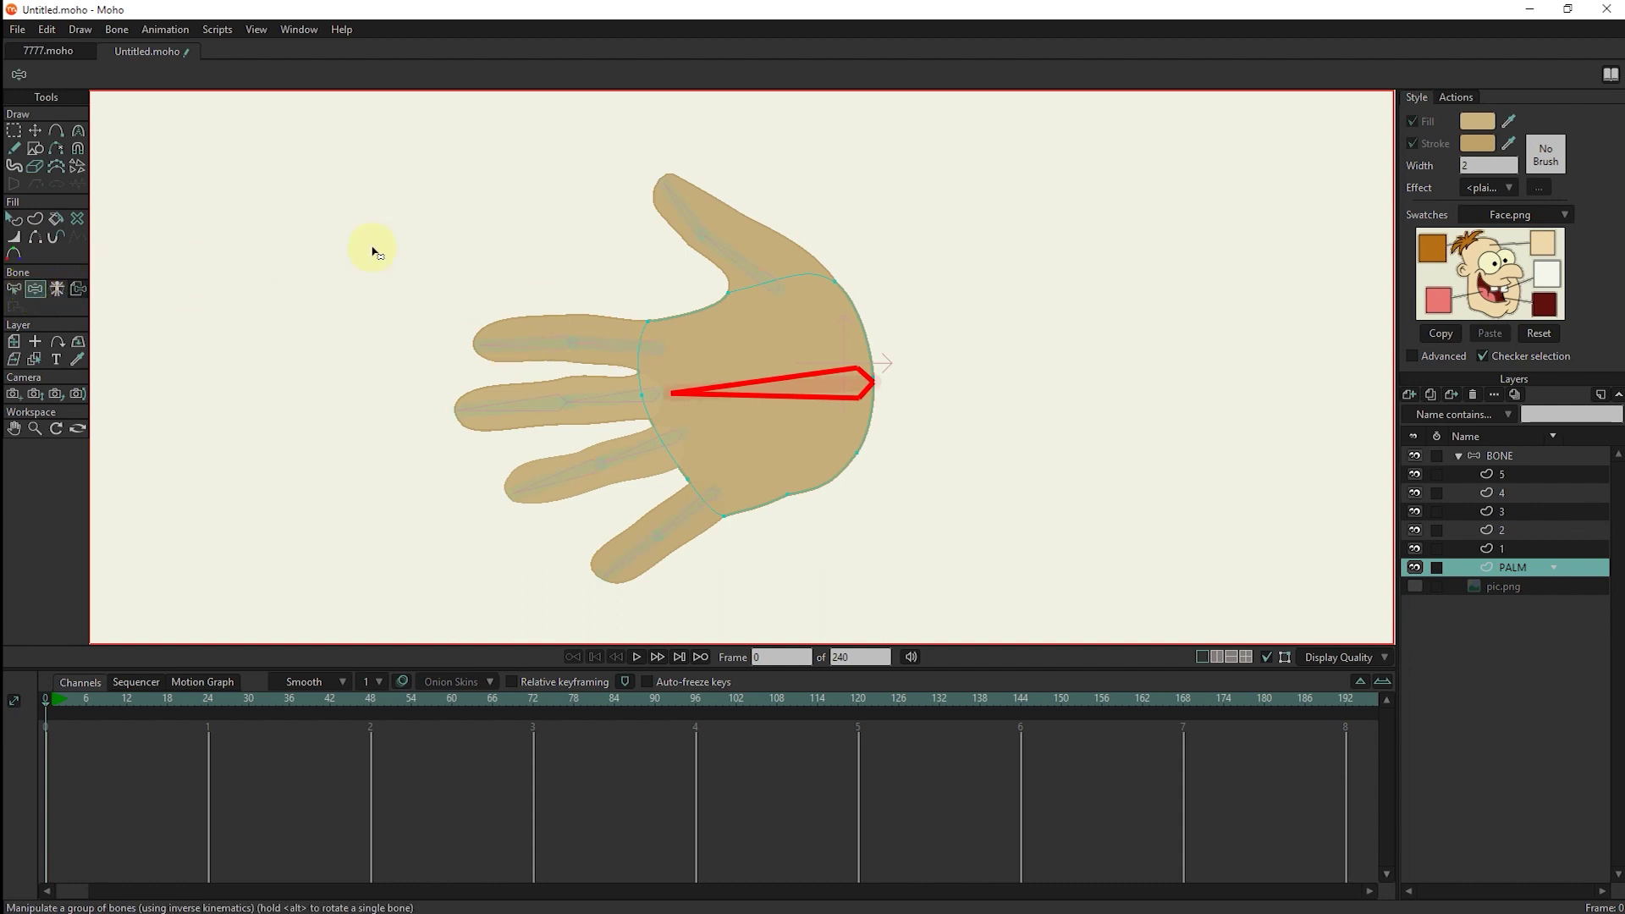
pyautogui.click(1505, 458)
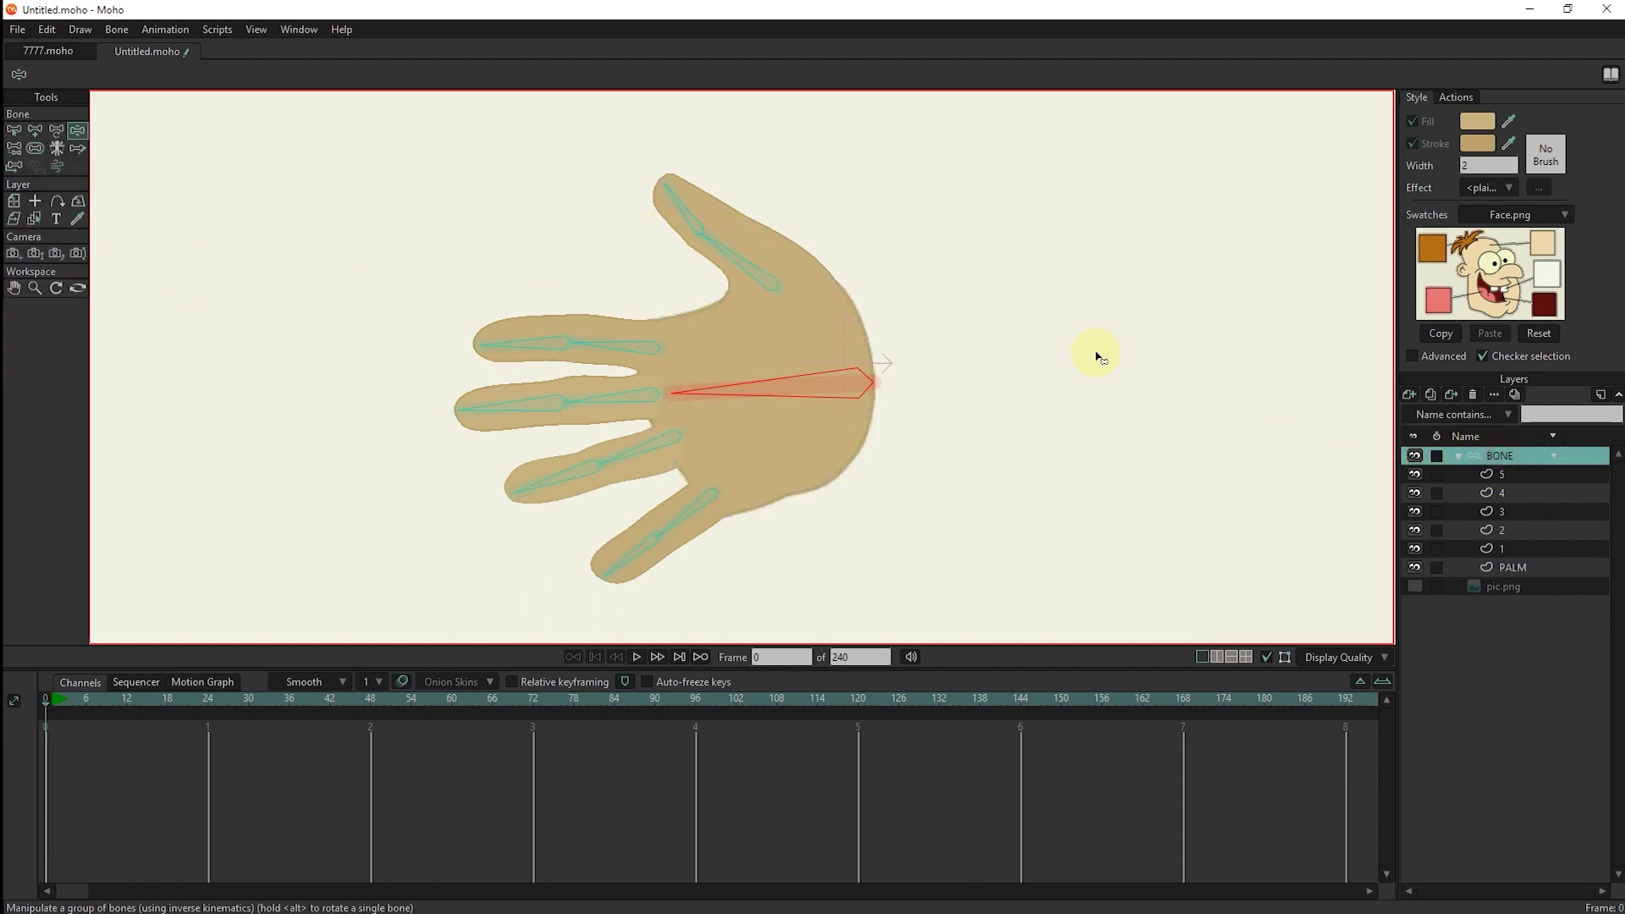
pyautogui.moveTo(708, 242); pyautogui.dragTo(790, 150)
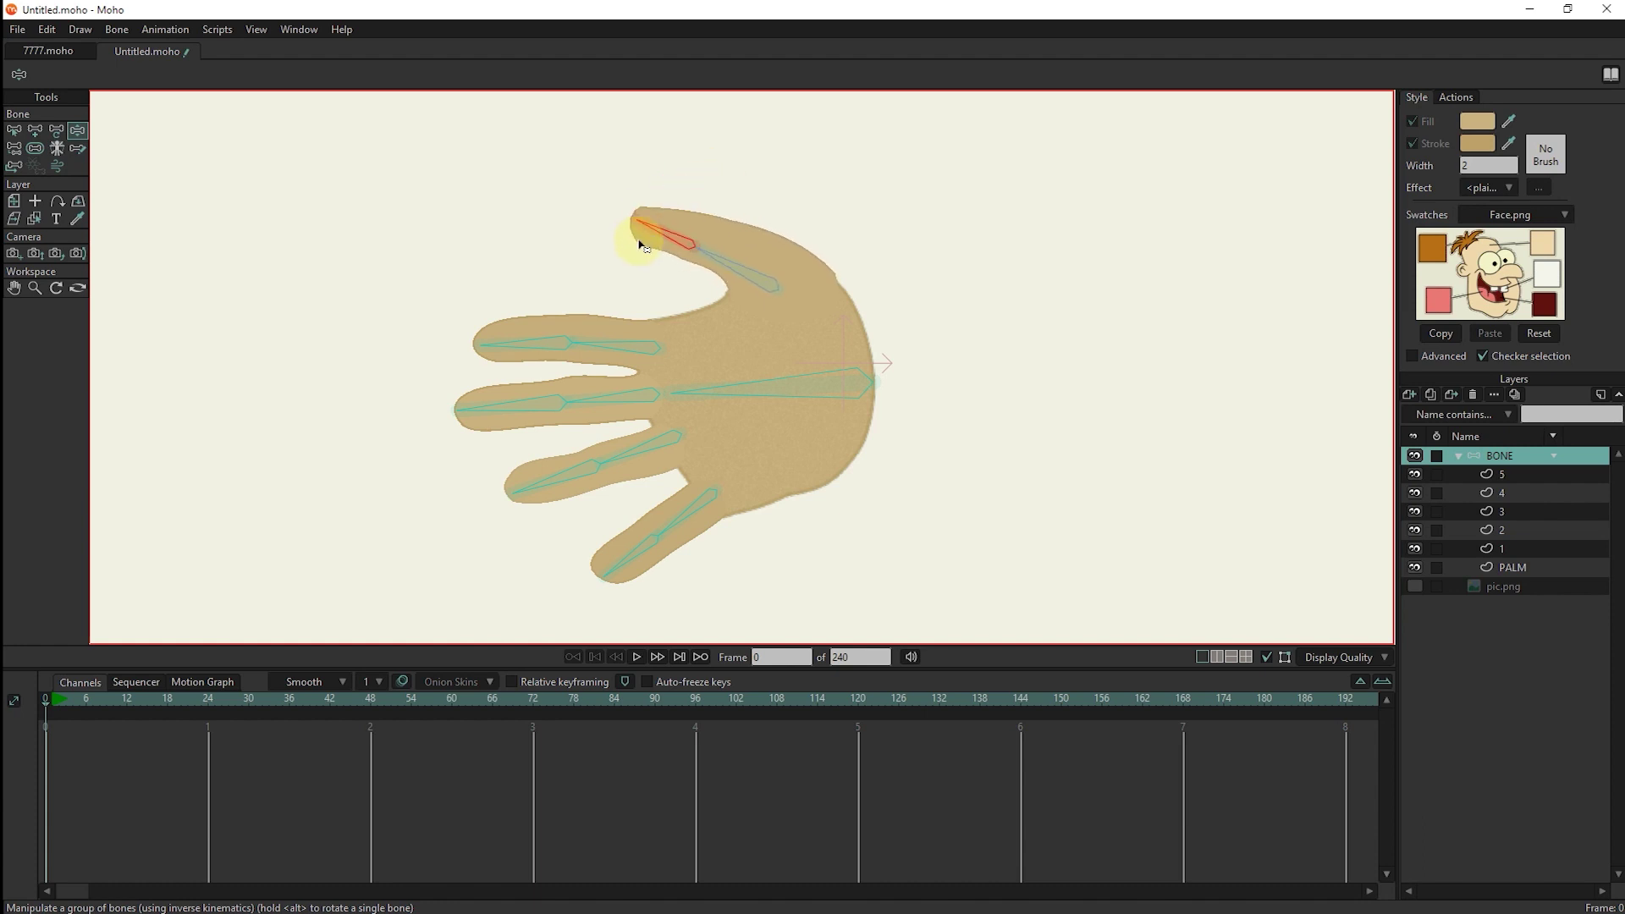
pyautogui.moveTo(791, 150); pyautogui.dragTo(661, 181)
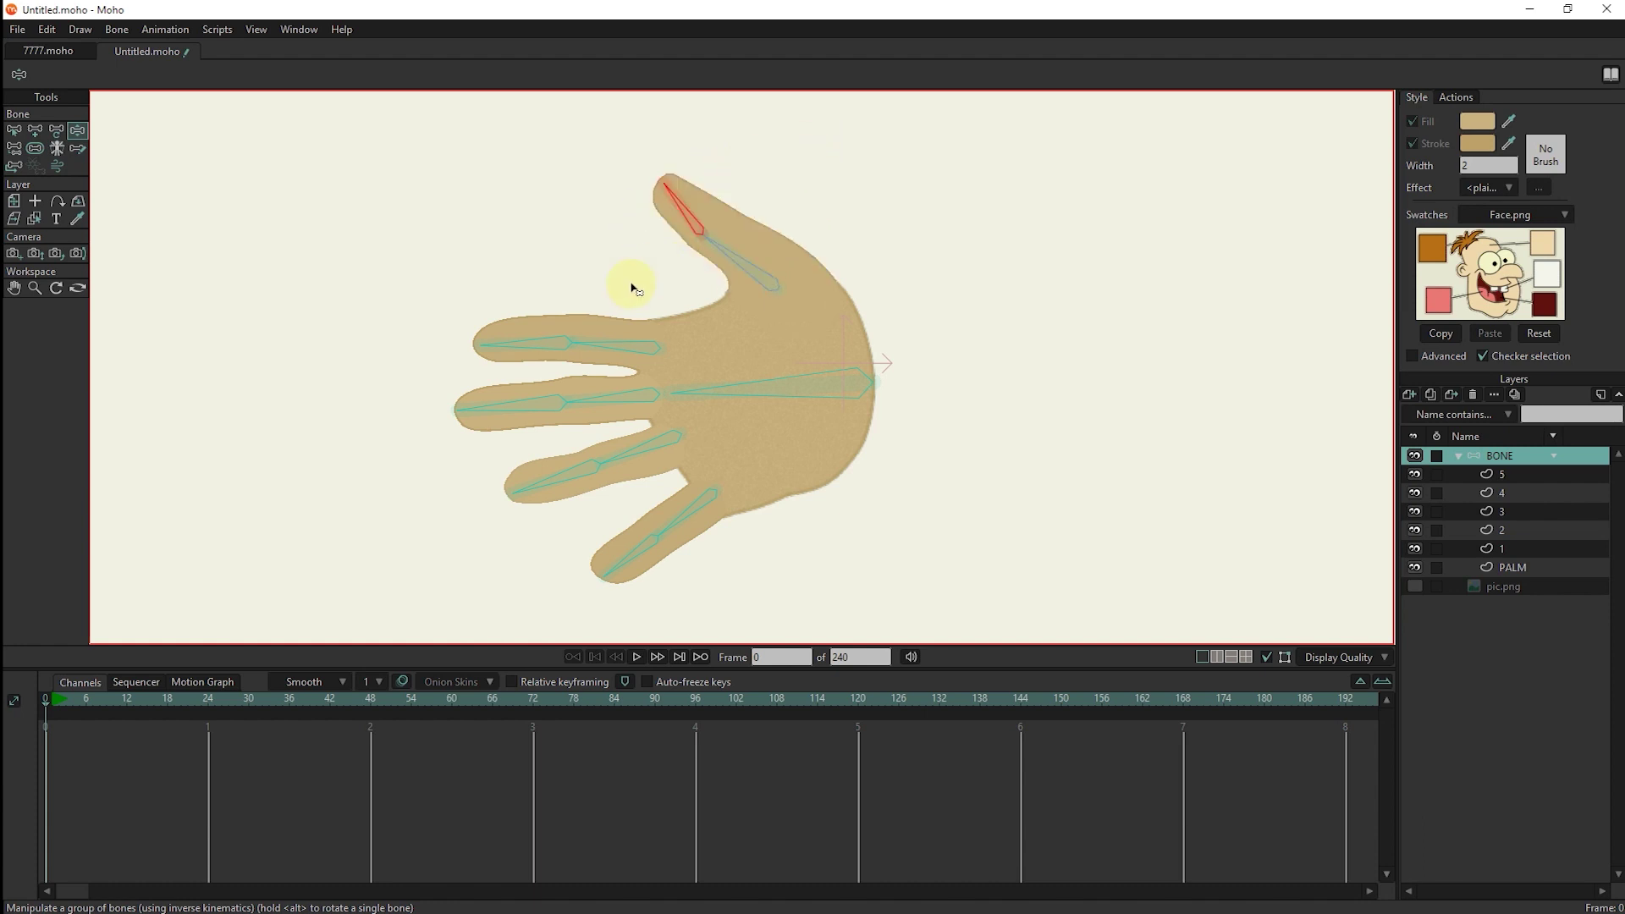
pyautogui.click(556, 309)
pyautogui.moveTo(556, 309); pyautogui.dragTo(551, 262)
pyautogui.click(508, 424)
pyautogui.moveTo(508, 424); pyautogui.dragTo(545, 490)
pyautogui.moveTo(621, 556); pyautogui.dragTo(528, 579)
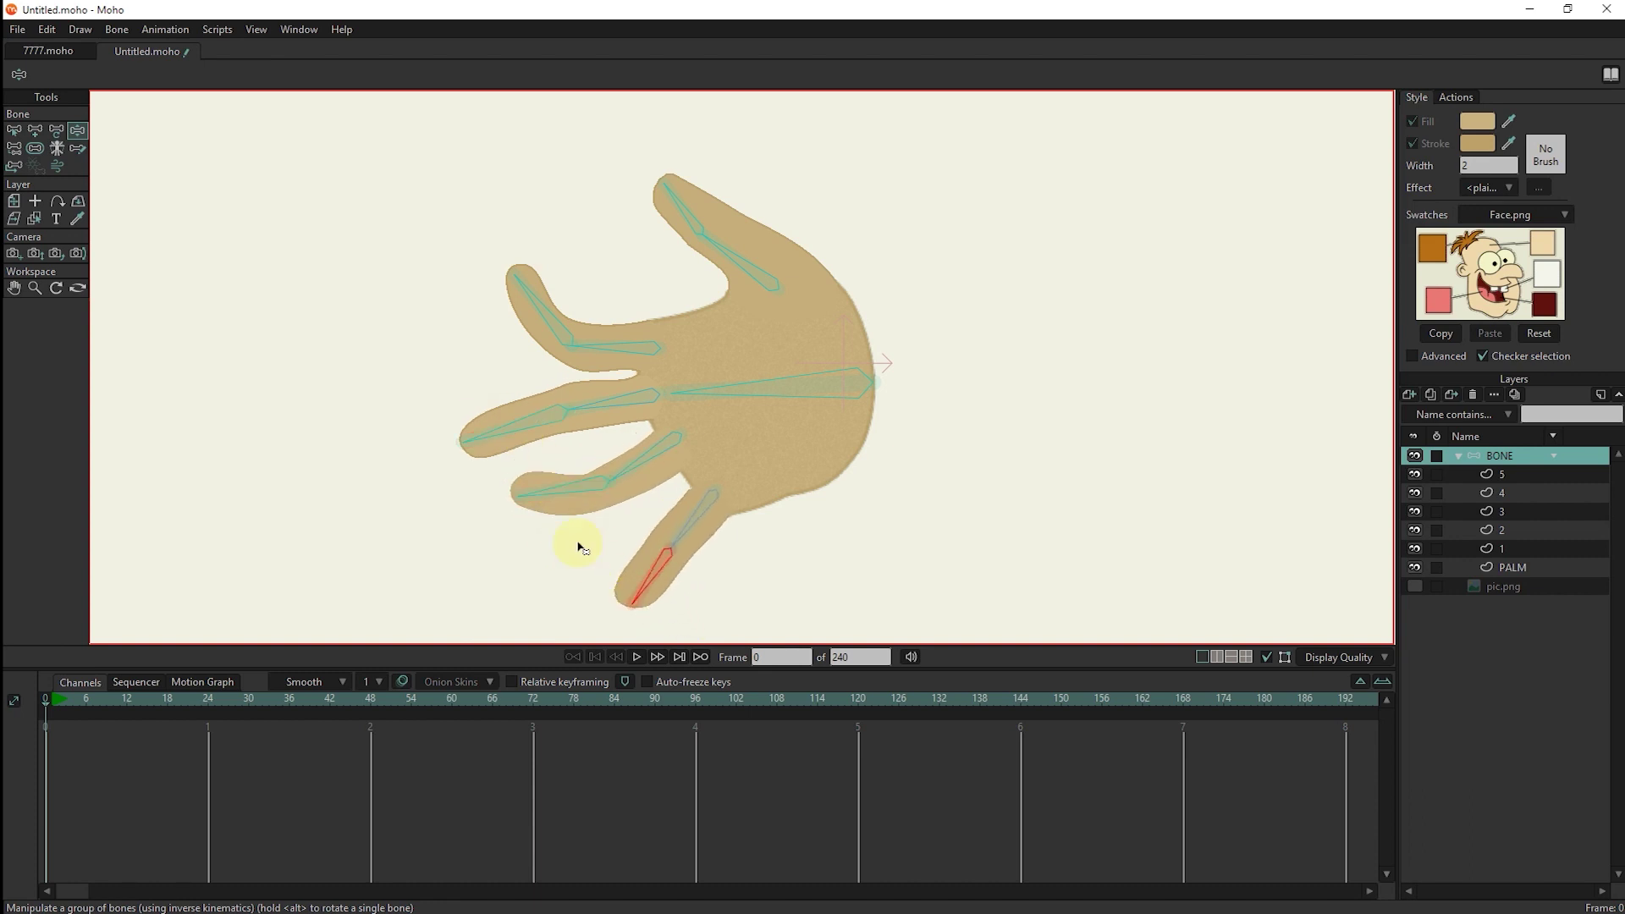
pyautogui.hotkey('ctrl', 'z')
pyautogui.hotkey('ctrl', 'z')
pyautogui.hotkey('ctrl', 'z')
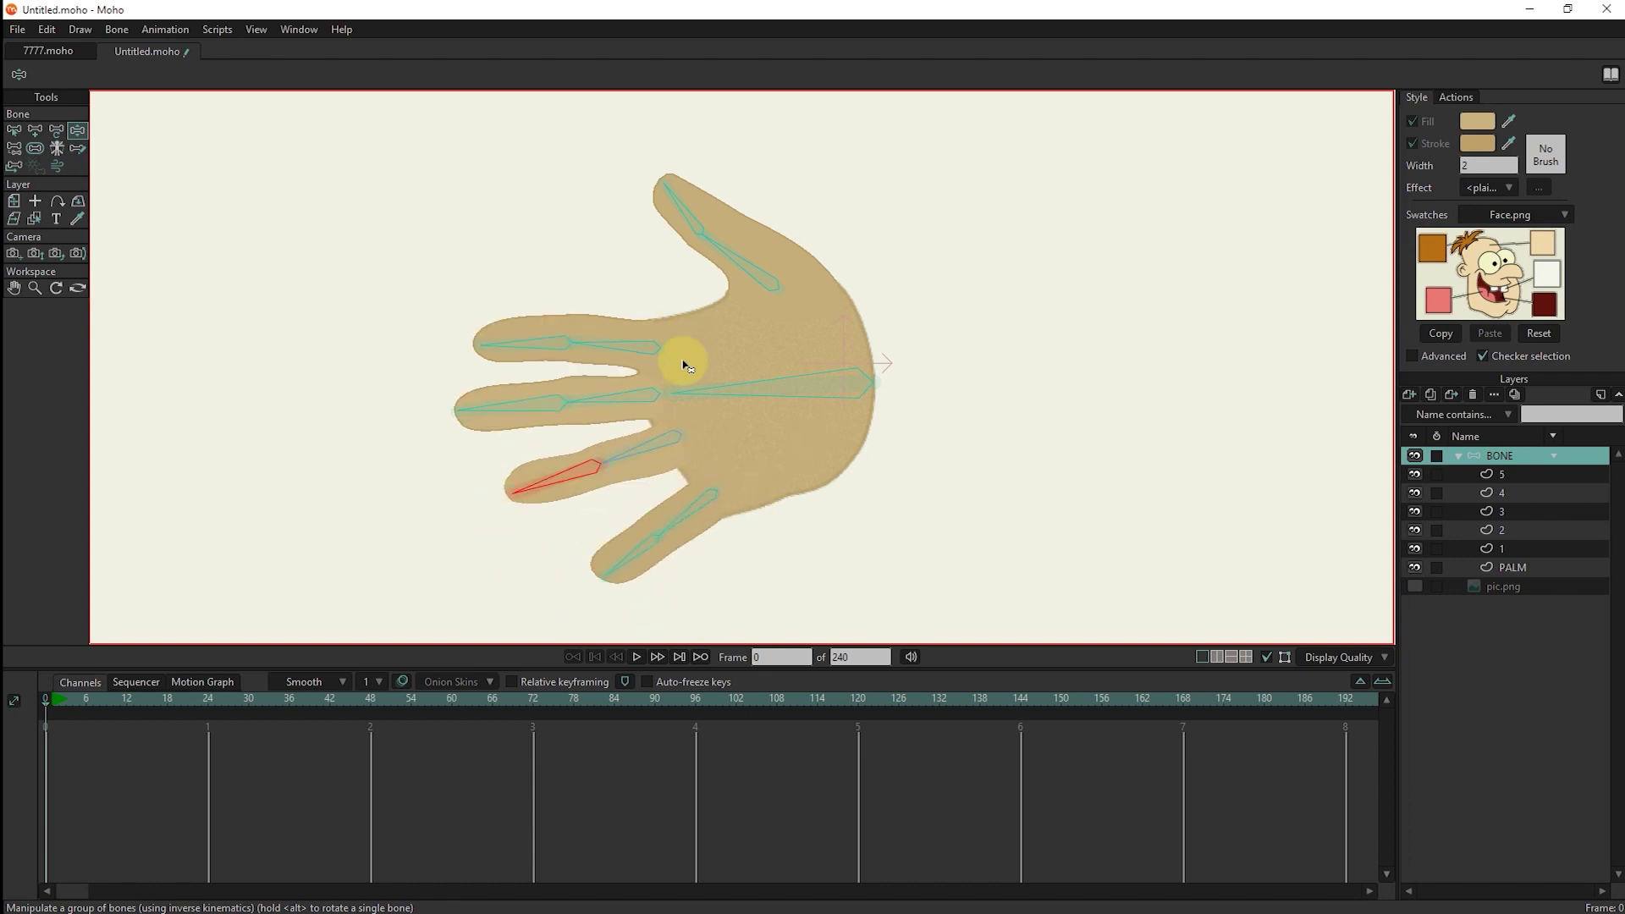
pyautogui.scroll(-1, 677, 370)
pyautogui.scroll(1, 673, 343)
pyautogui.click(692, 301)
pyautogui.click(13, 130)
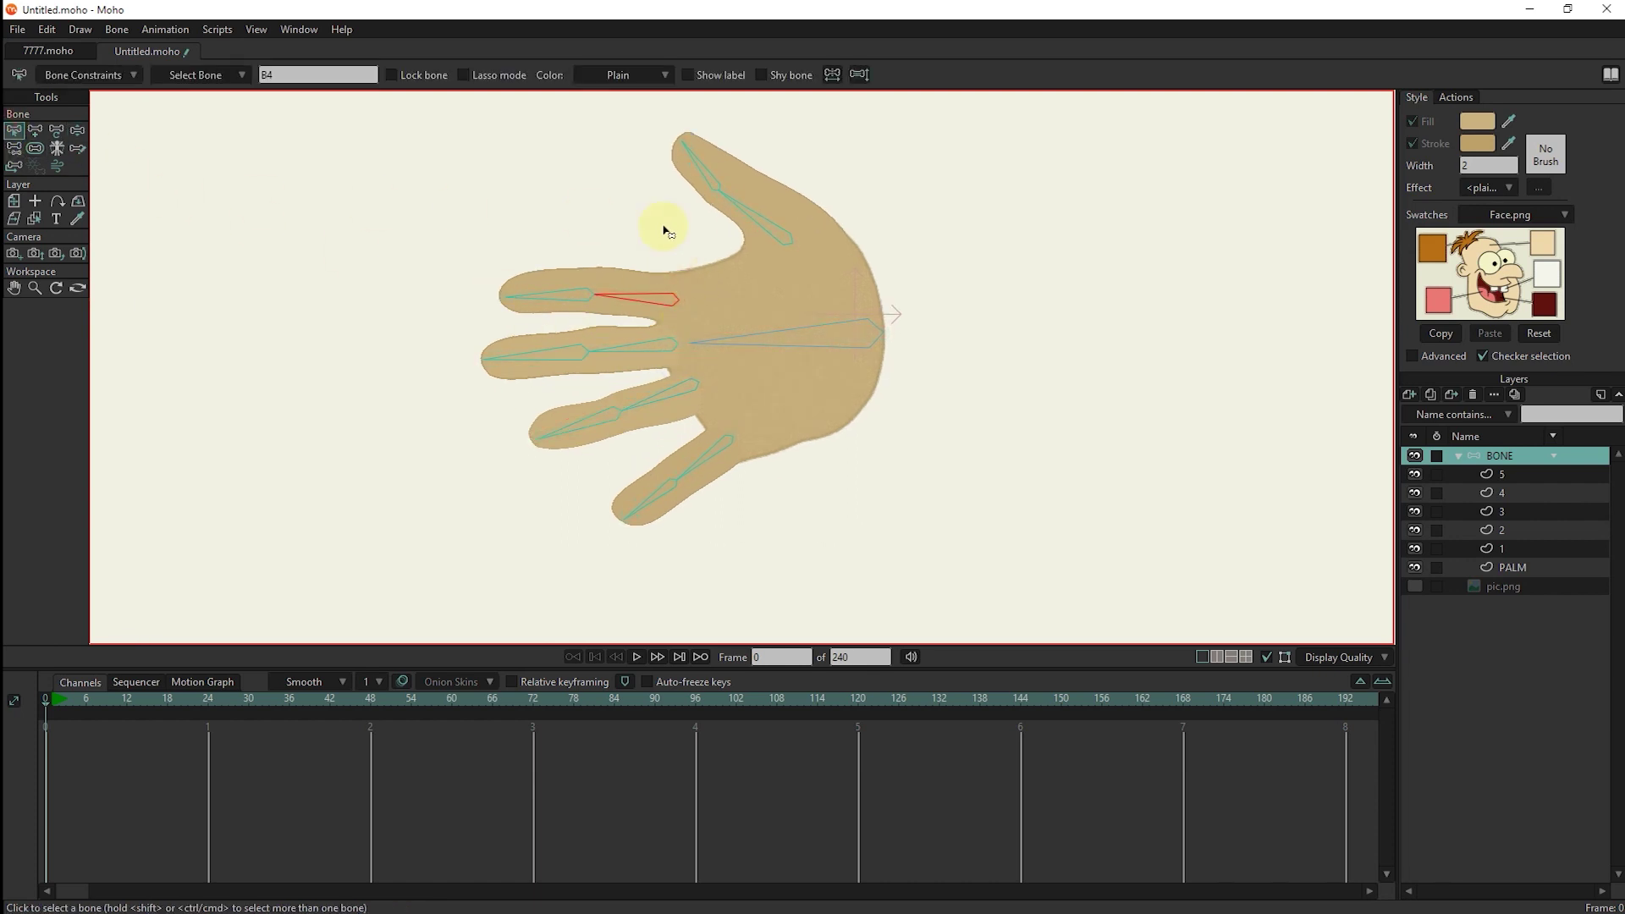
# Draw standalone bone B12 right of the hand and check it with Bone Strength and Reparent Bone.
pyautogui.click(661, 237)
pyautogui.moveTo(660, 254); pyautogui.dragTo(555, 287)
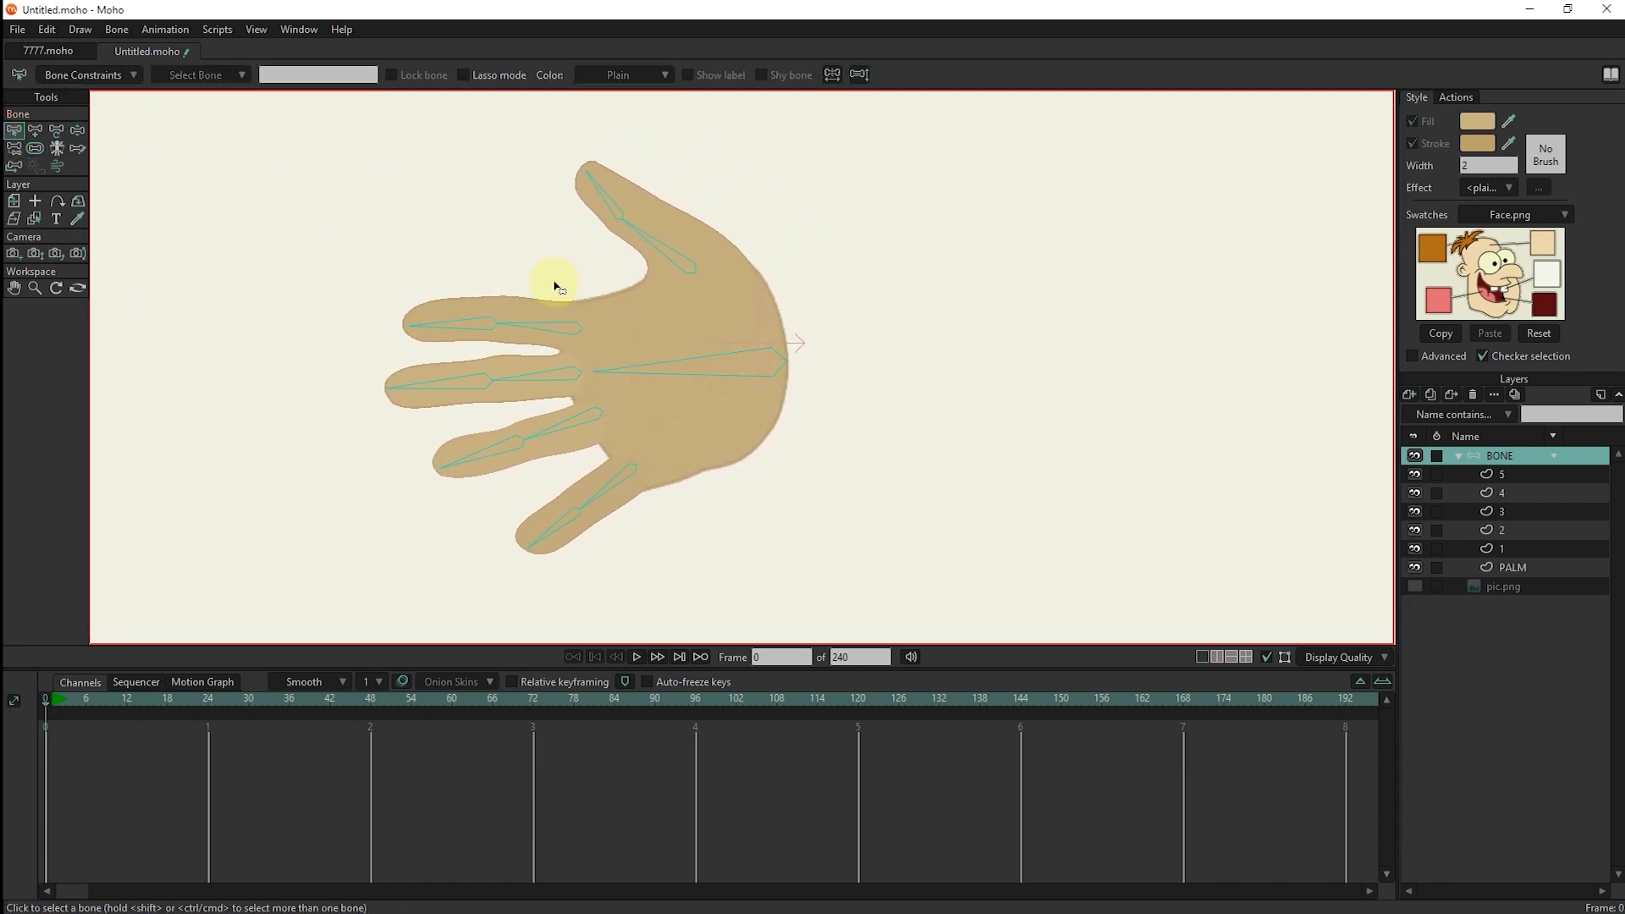
pyautogui.click(36, 131)
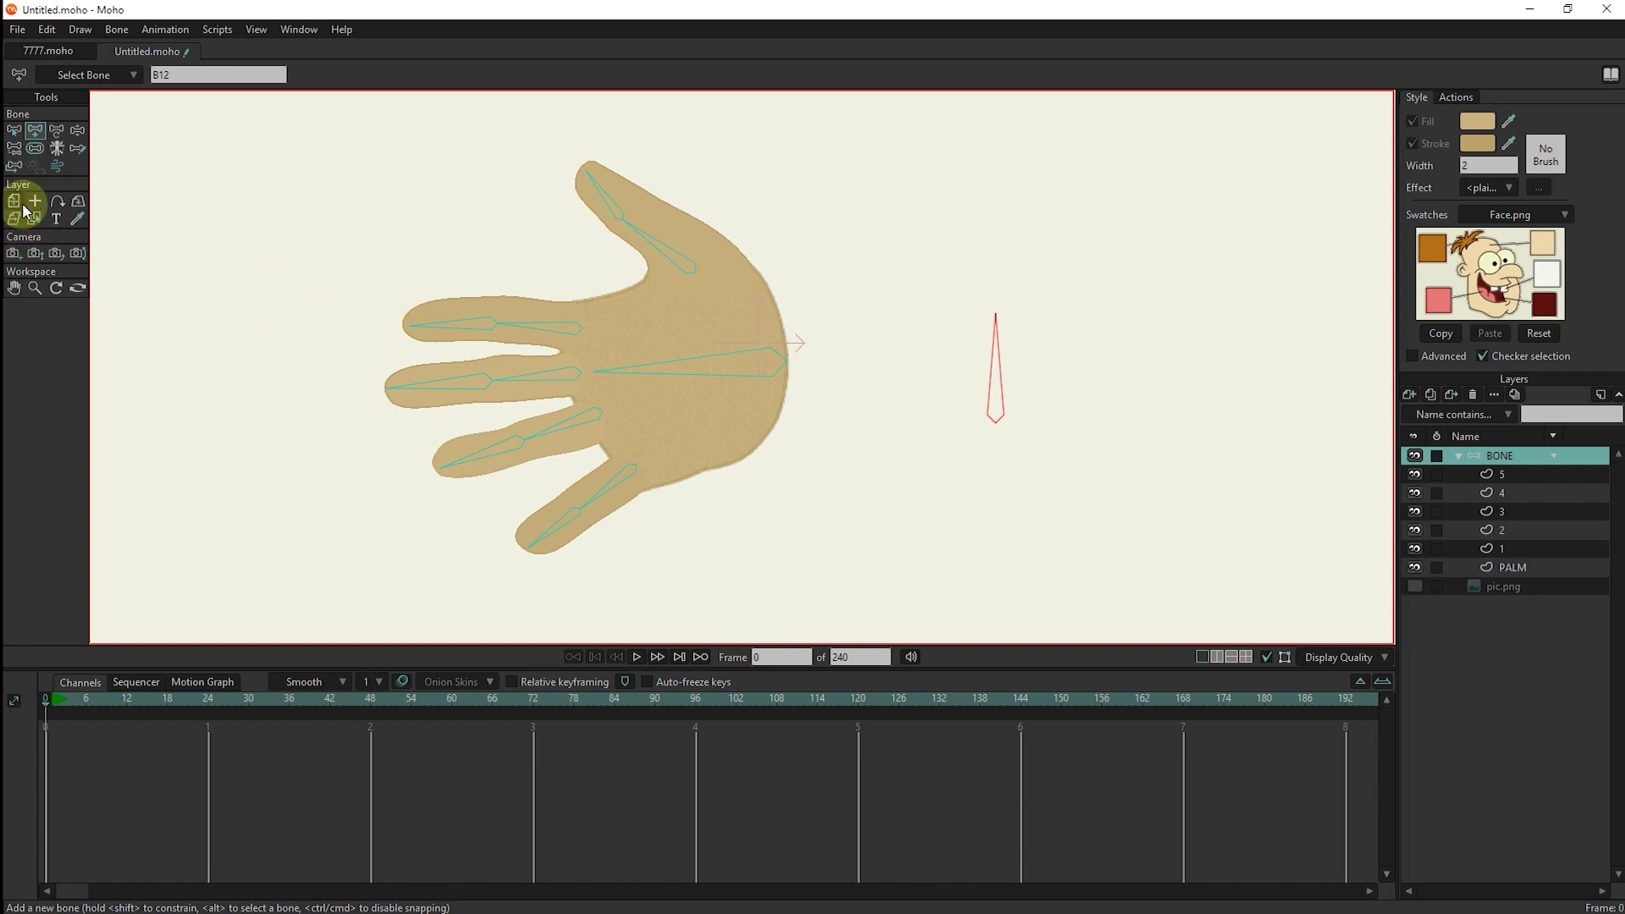
pyautogui.click(36, 147)
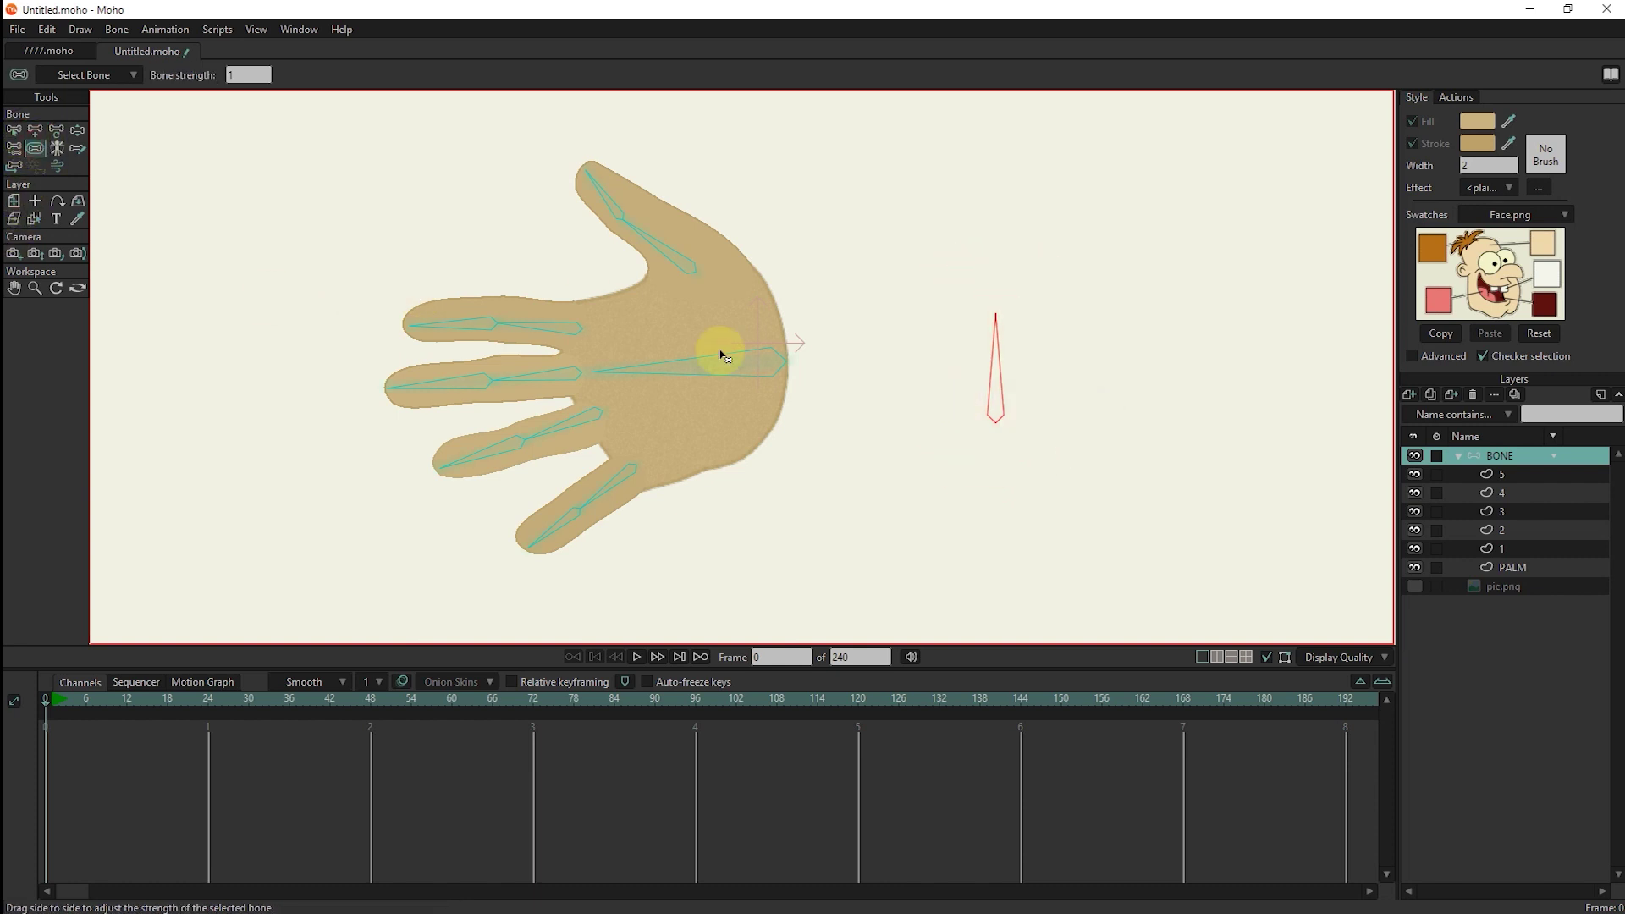
pyautogui.click(13, 148)
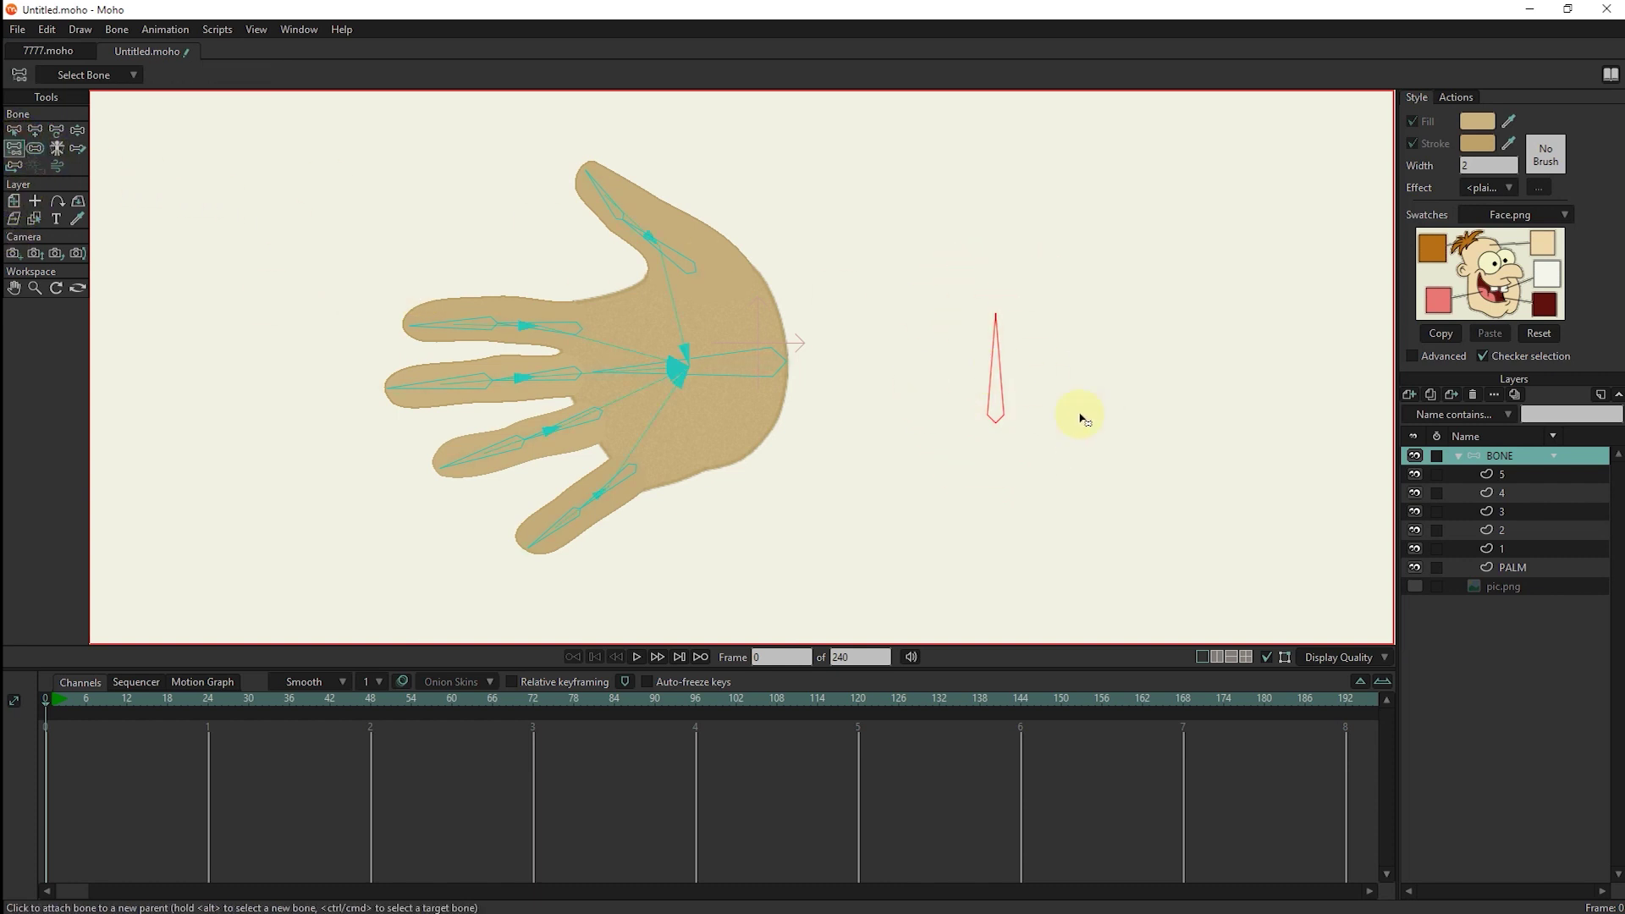
# Set up a smart bone dial for B12: -90 to 90 degrees over 48 frames.
pyautogui.click(14, 130)
pyautogui.click(116, 28)
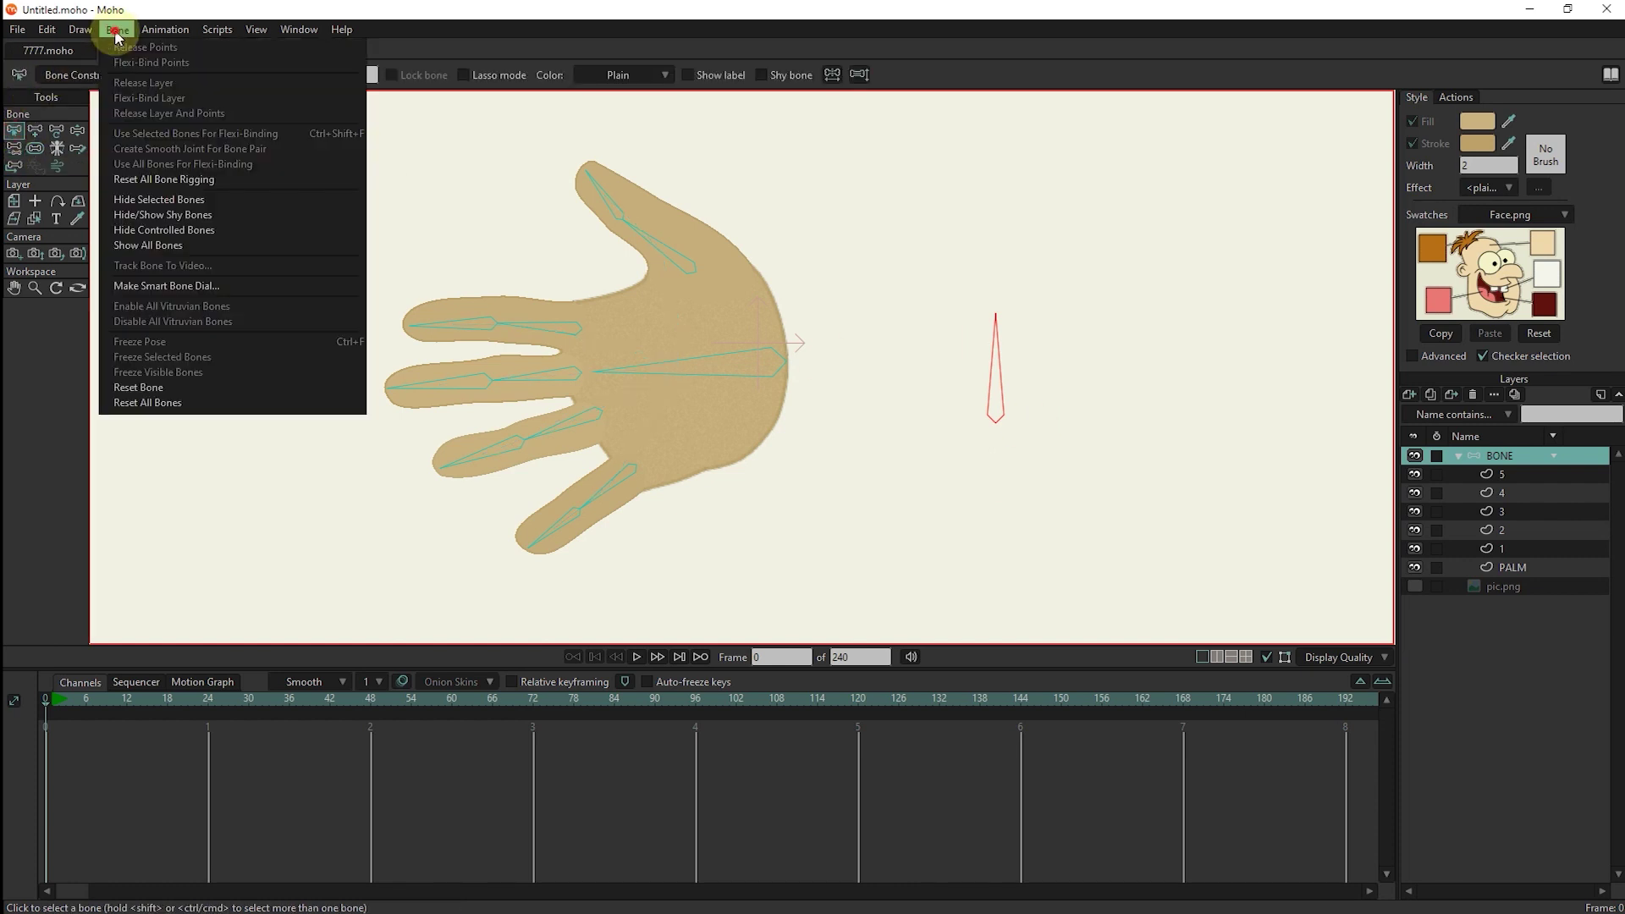
pyautogui.click(191, 286)
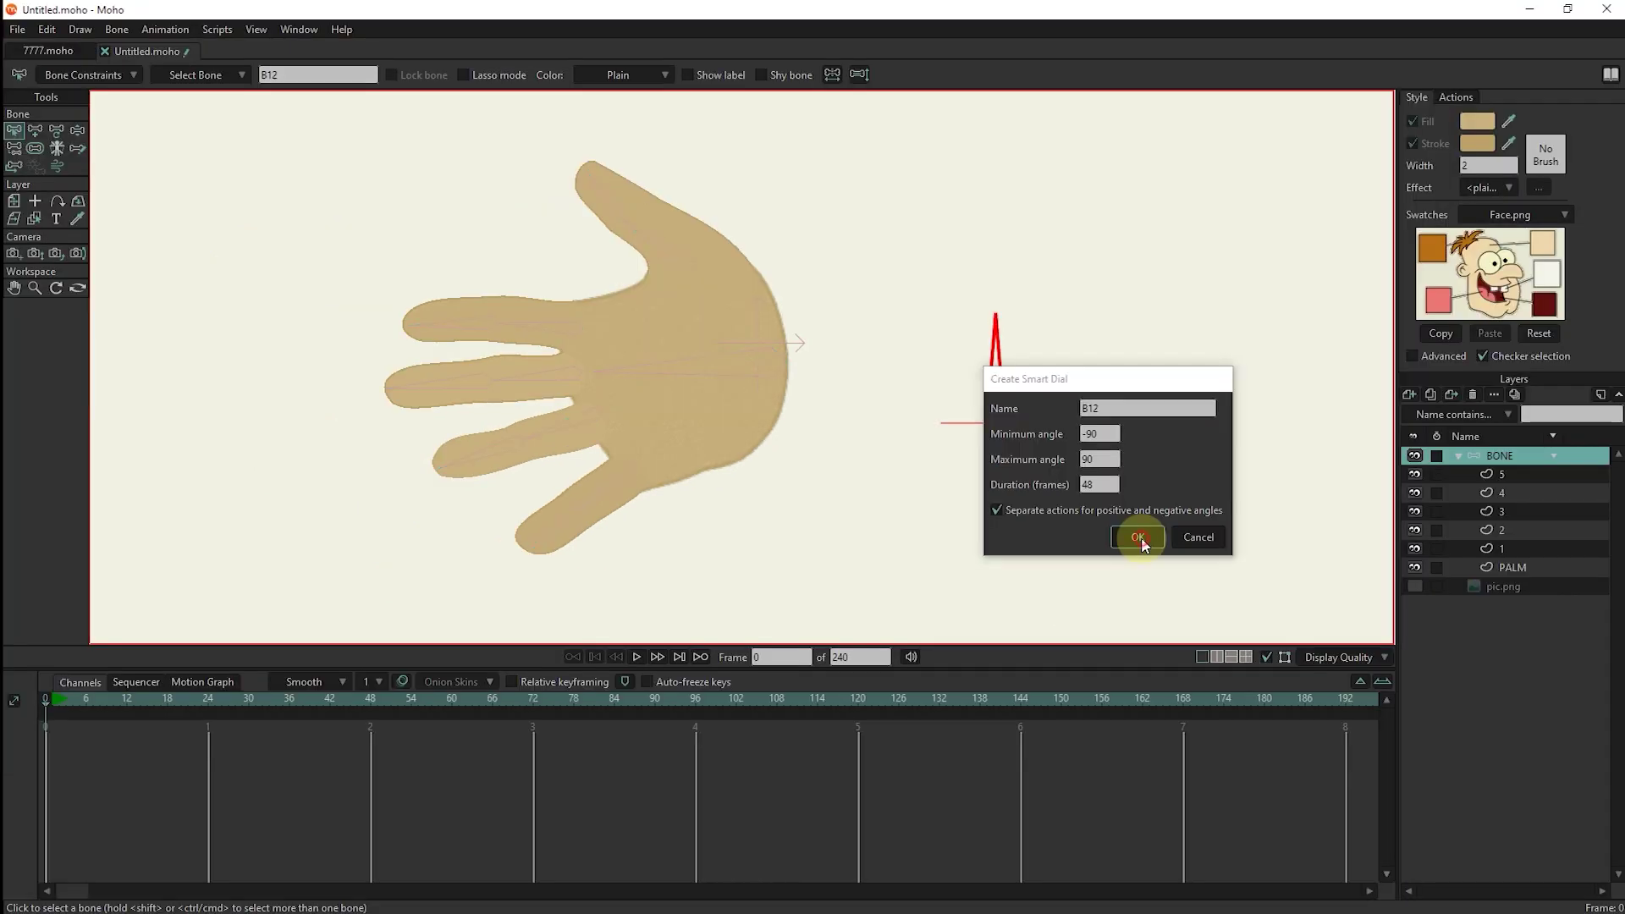
# Confirm the B12 dial, turn B12 fully at frame 48, and fold the thumb and a finger down.
pyautogui.click(1137, 545)
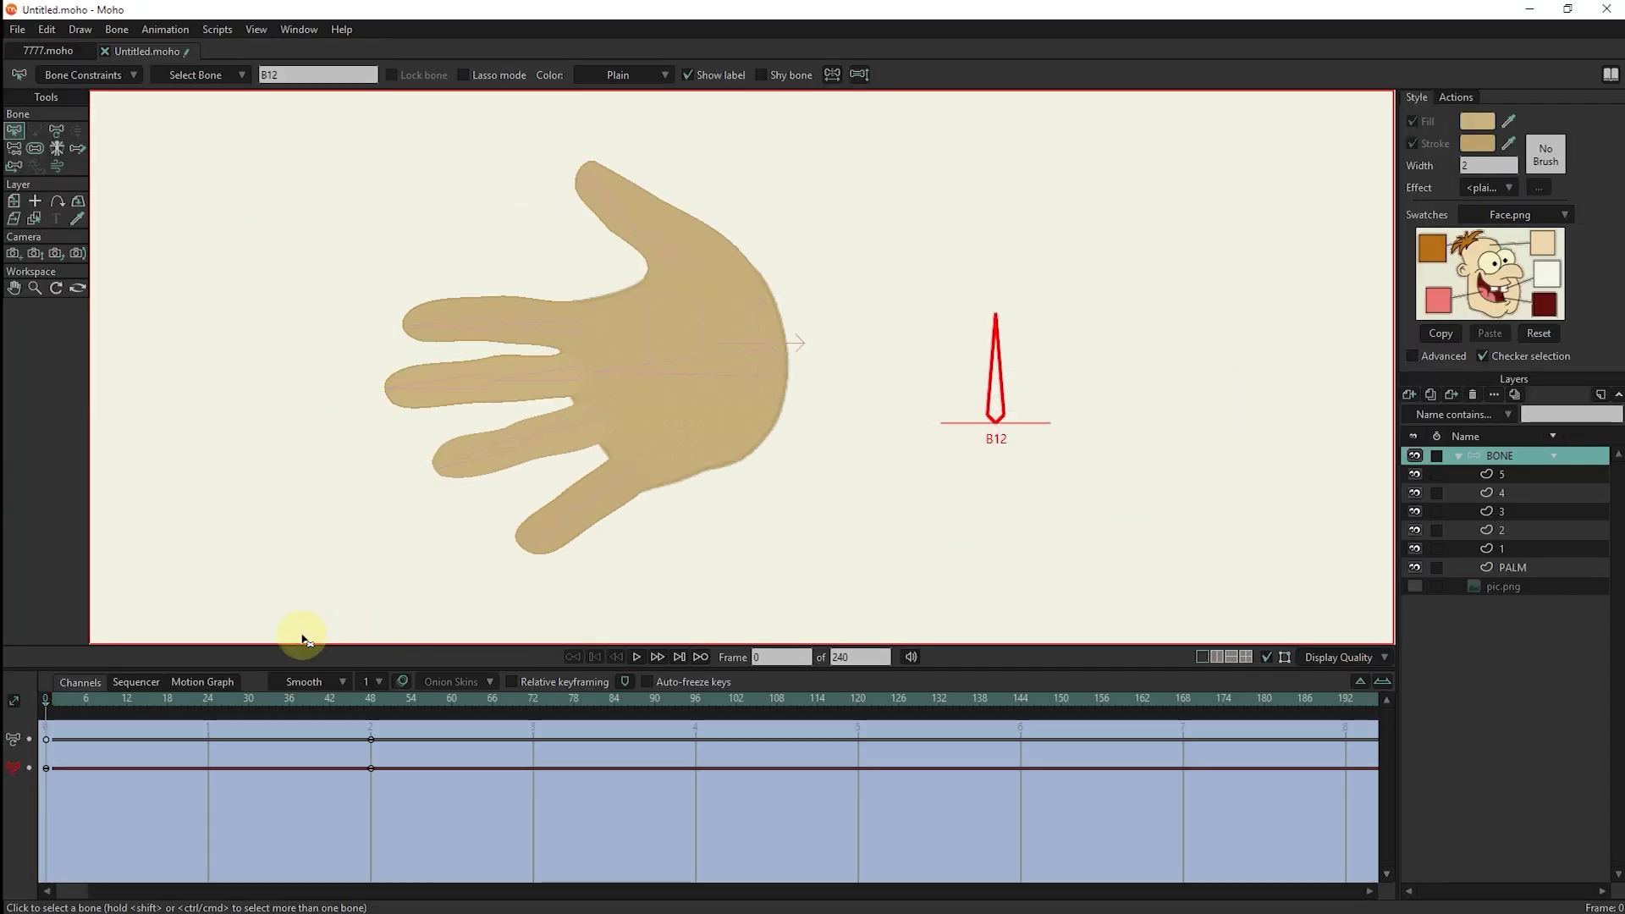
pyautogui.moveTo(131, 701); pyautogui.dragTo(369, 701)
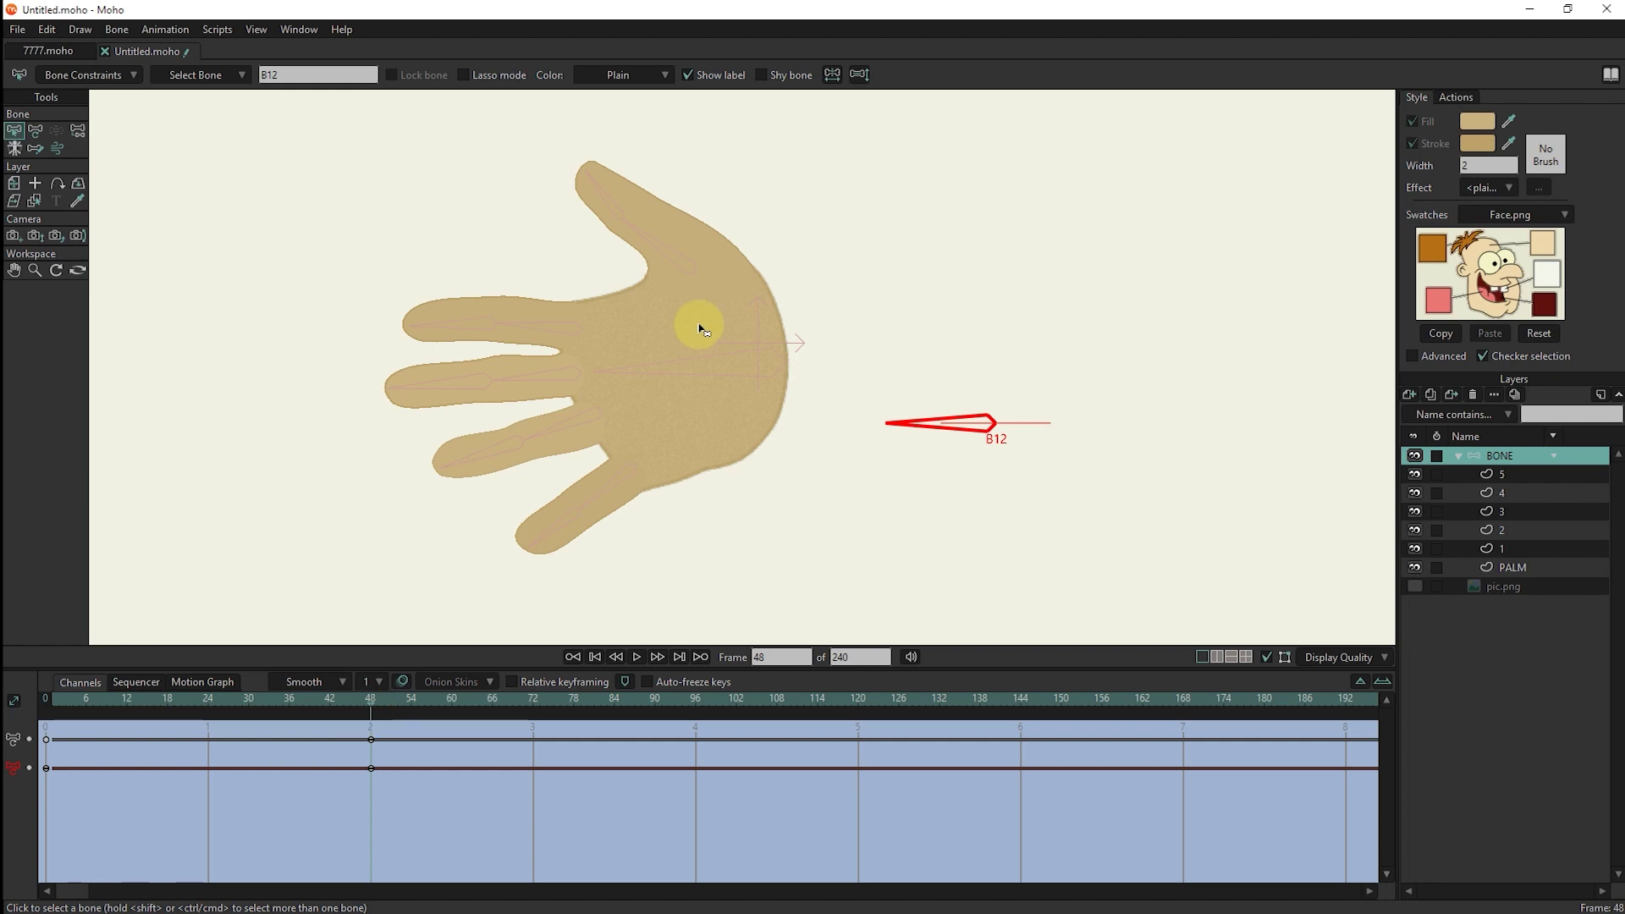
pyautogui.scroll(1, 676, 340)
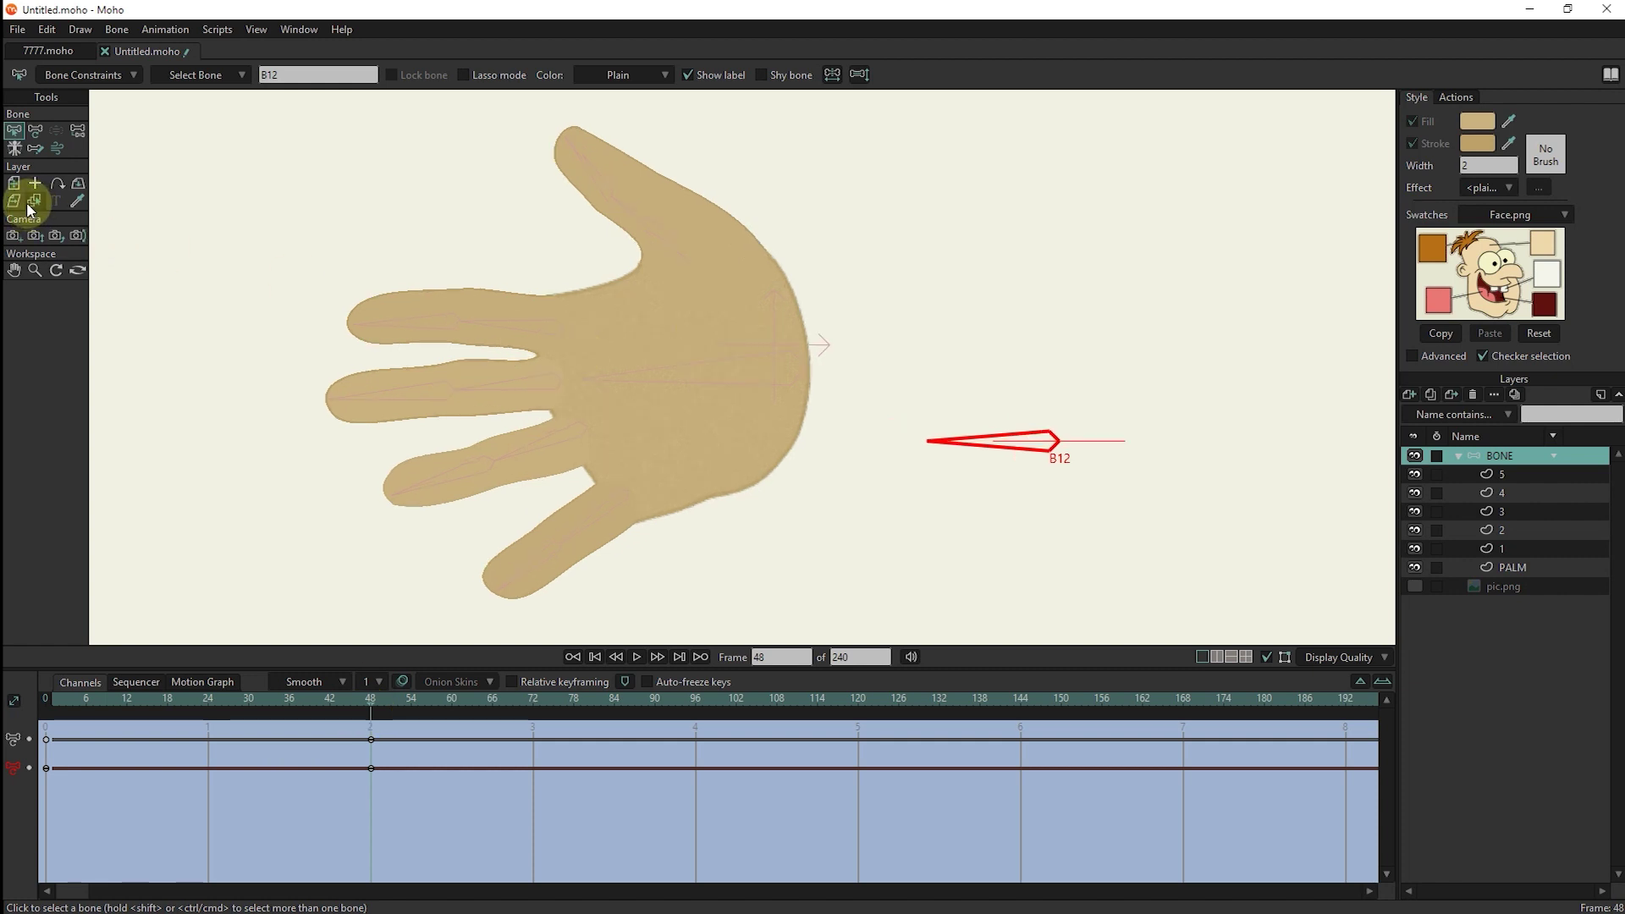
pyautogui.click(35, 129)
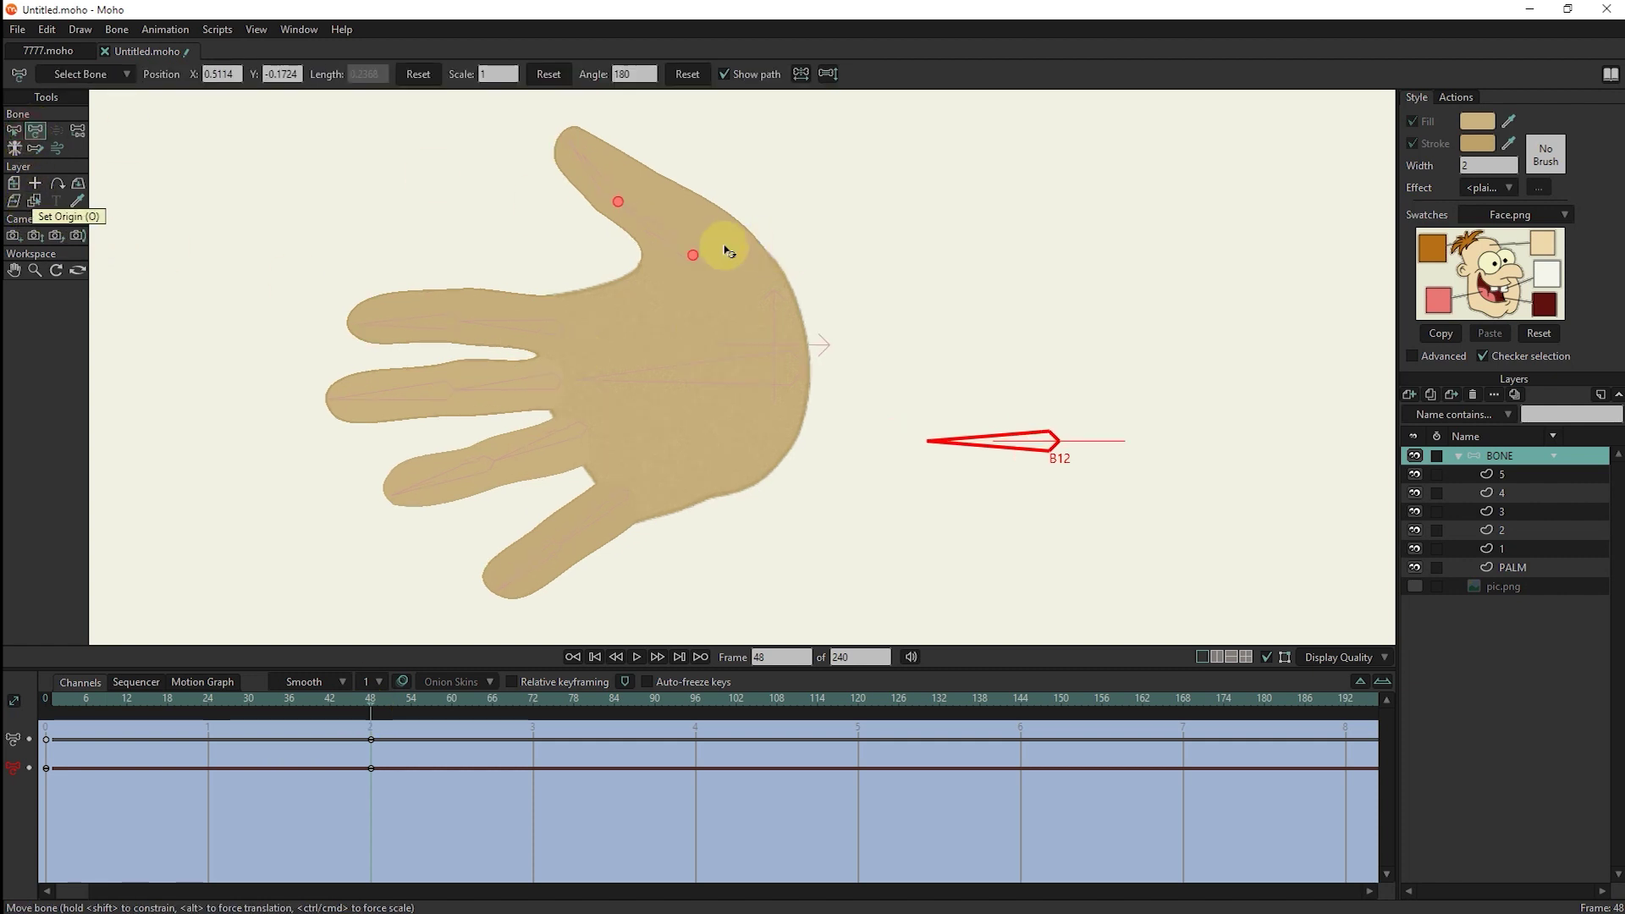
pyautogui.moveTo(698, 263); pyautogui.dragTo(699, 372)
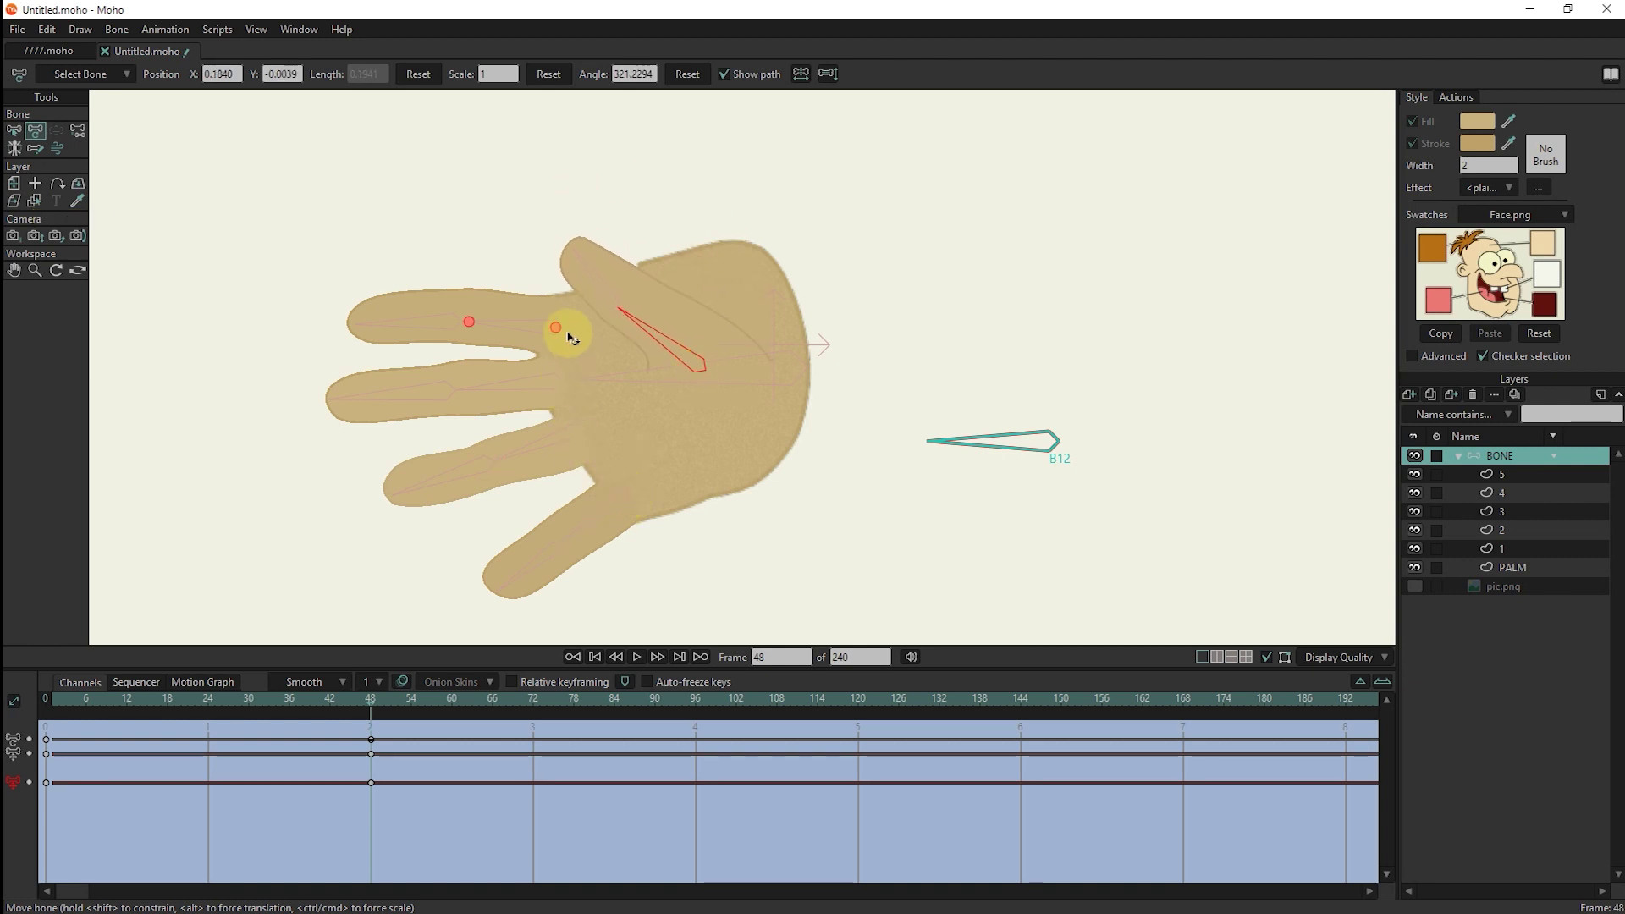
pyautogui.moveTo(561, 335)
pyautogui.mouseDown()
pyautogui.moveTo(557, 389)
pyautogui.moveTo(582, 387)
pyautogui.moveTo(563, 392)
pyautogui.mouseUp()
# Fold the ring finger and rotate the thumb flat across the palm, then preview the fist.
pyautogui.click(623, 430)
pyautogui.click(389, 404)
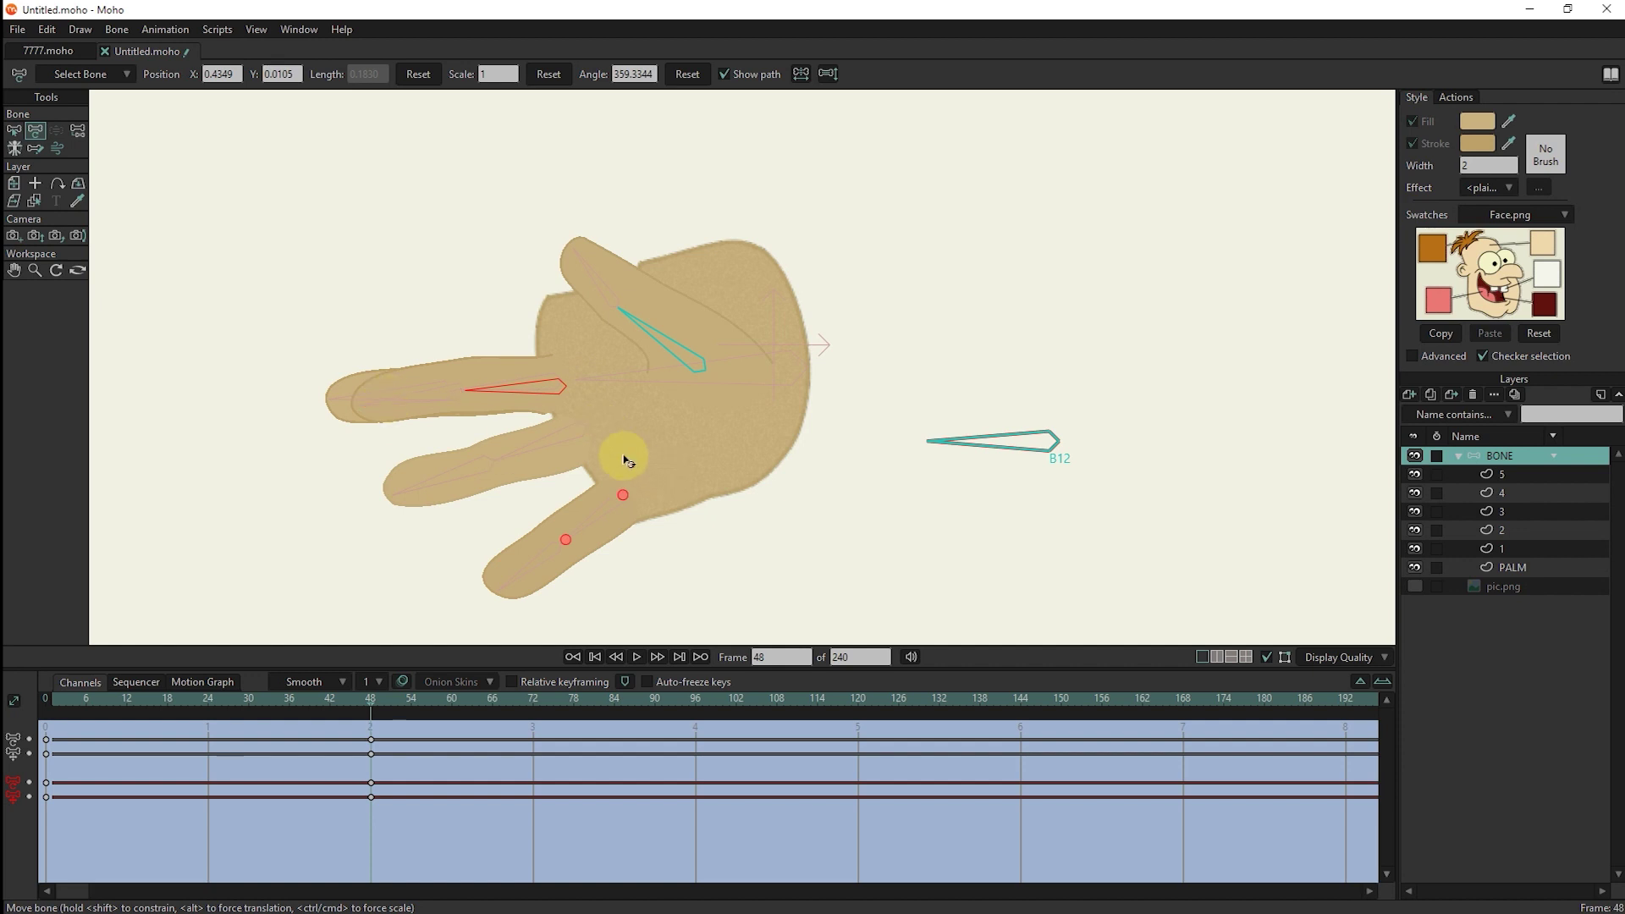
pyautogui.moveTo(584, 438); pyautogui.dragTo(576, 388)
pyautogui.click(592, 399)
pyautogui.click(593, 393)
pyautogui.click(587, 393)
pyautogui.click(597, 384)
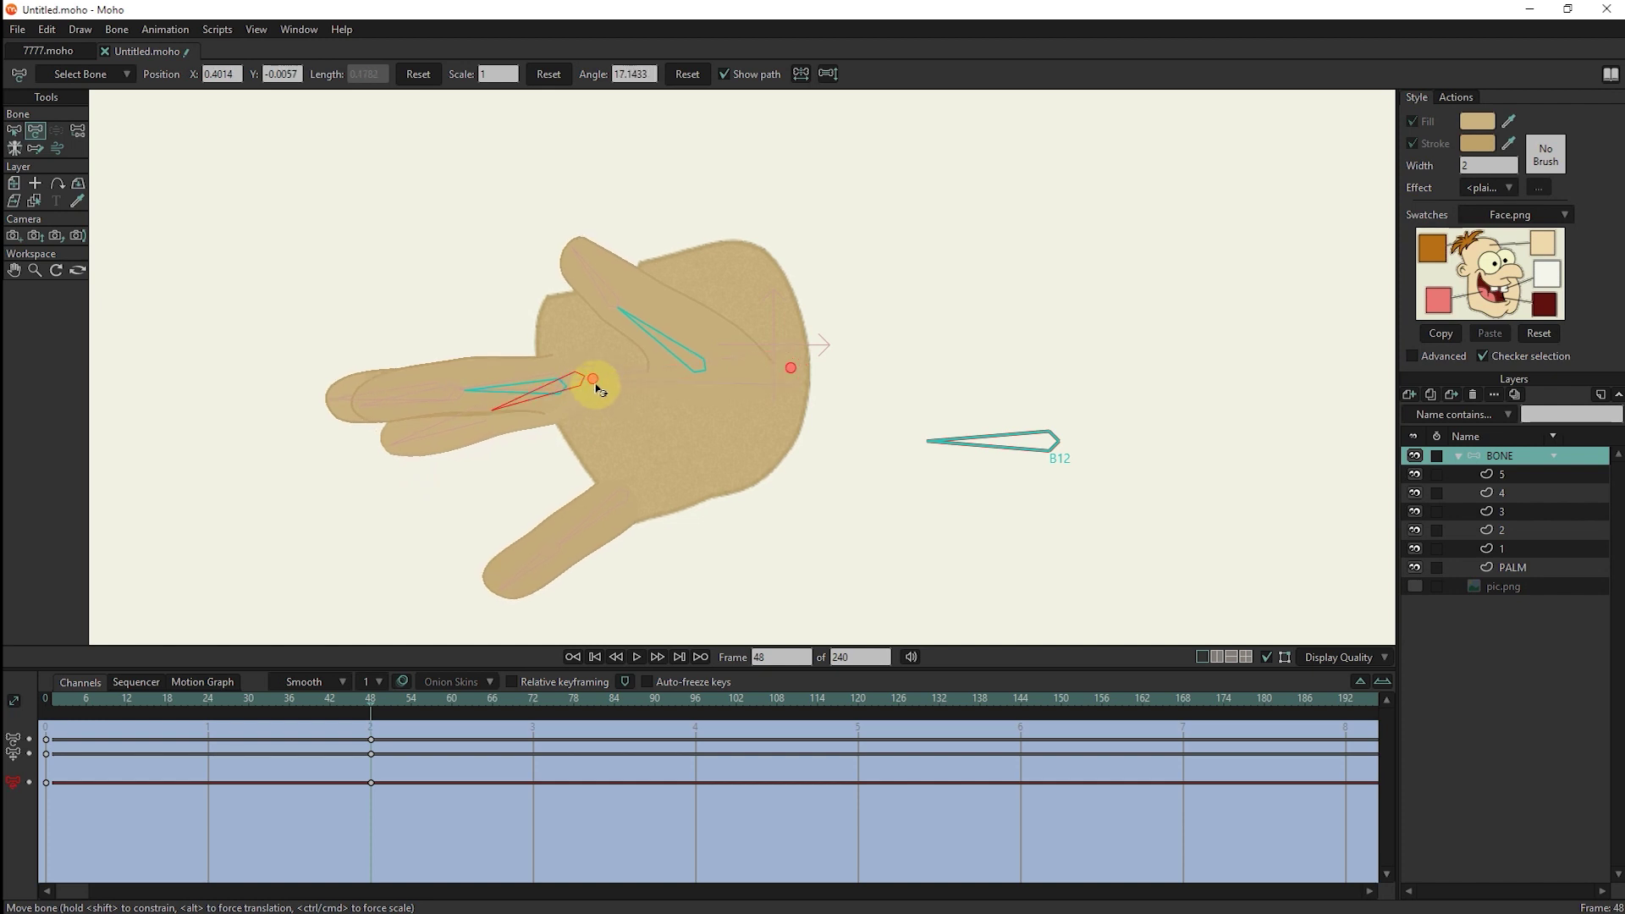
pyautogui.scroll(-3, 641, 74)
pyautogui.scroll(-3, 640, 75)
pyautogui.scroll(-4, 643, 73)
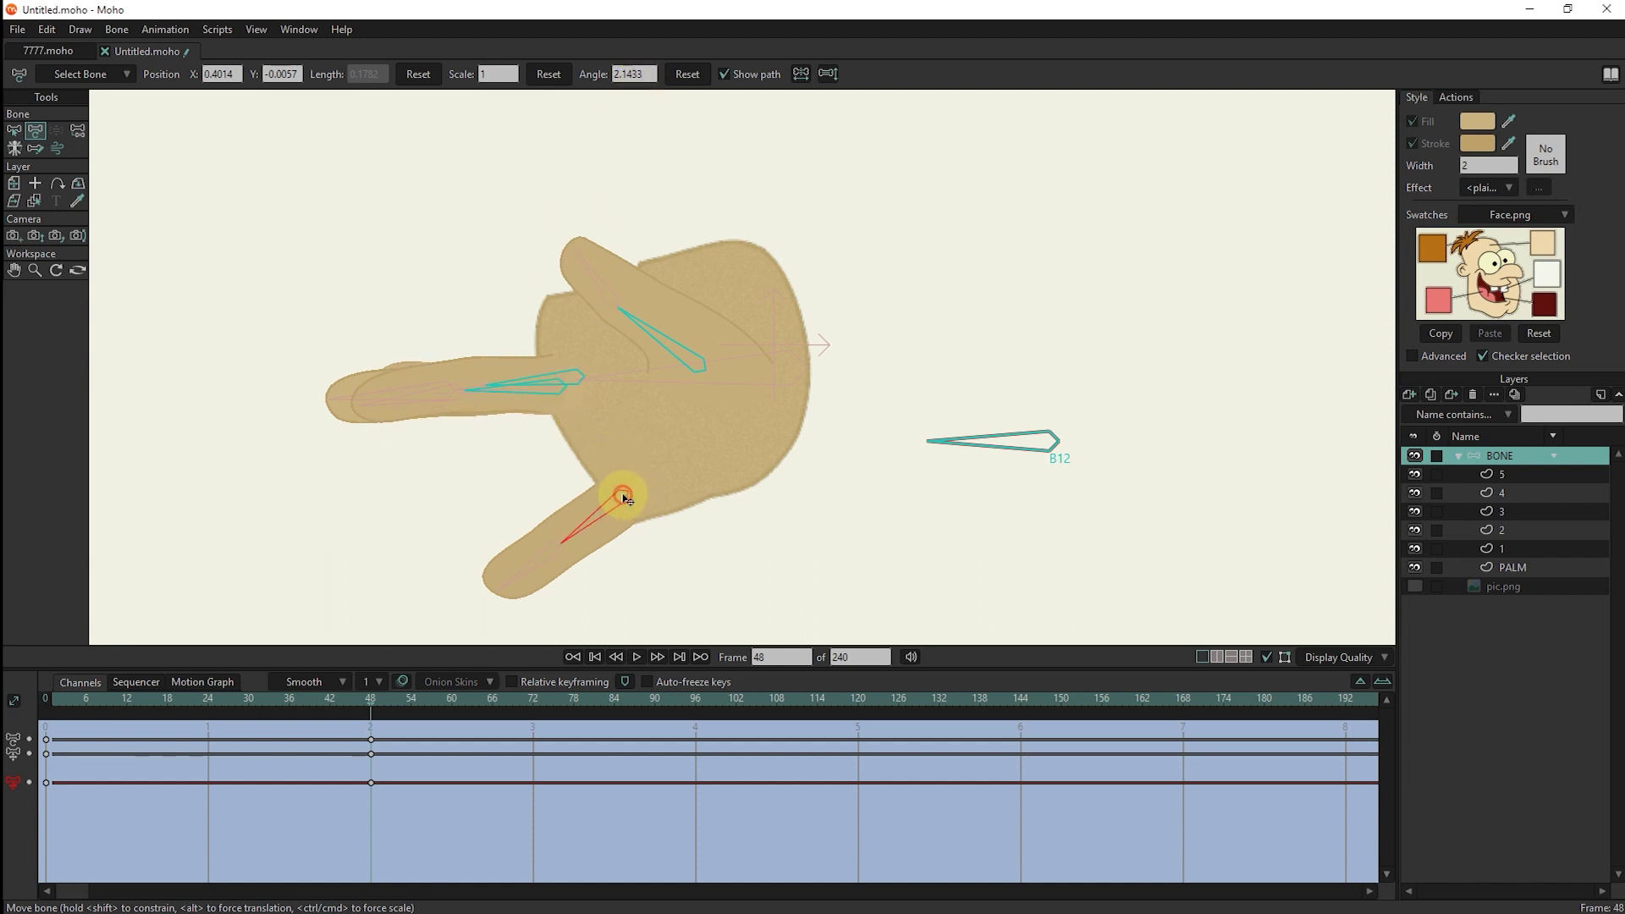
pyautogui.moveTo(623, 490); pyautogui.dragTo(623, 376)
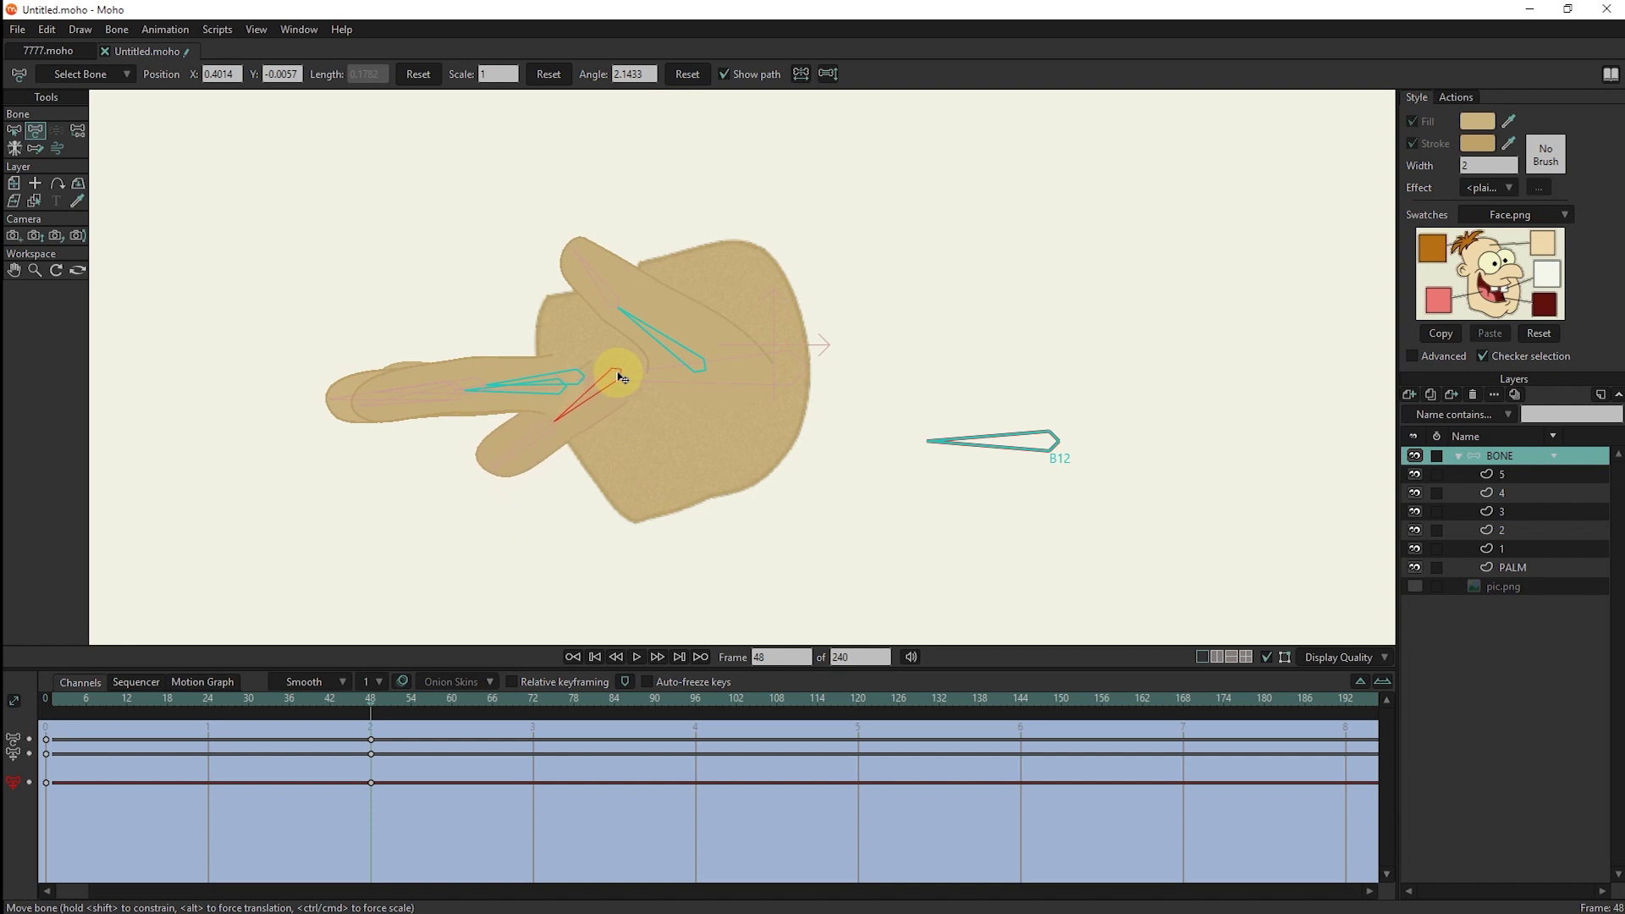
pyautogui.scroll(-8, 616, 66)
pyautogui.scroll(-8, 622, 67)
pyautogui.scroll(-9, 635, 70)
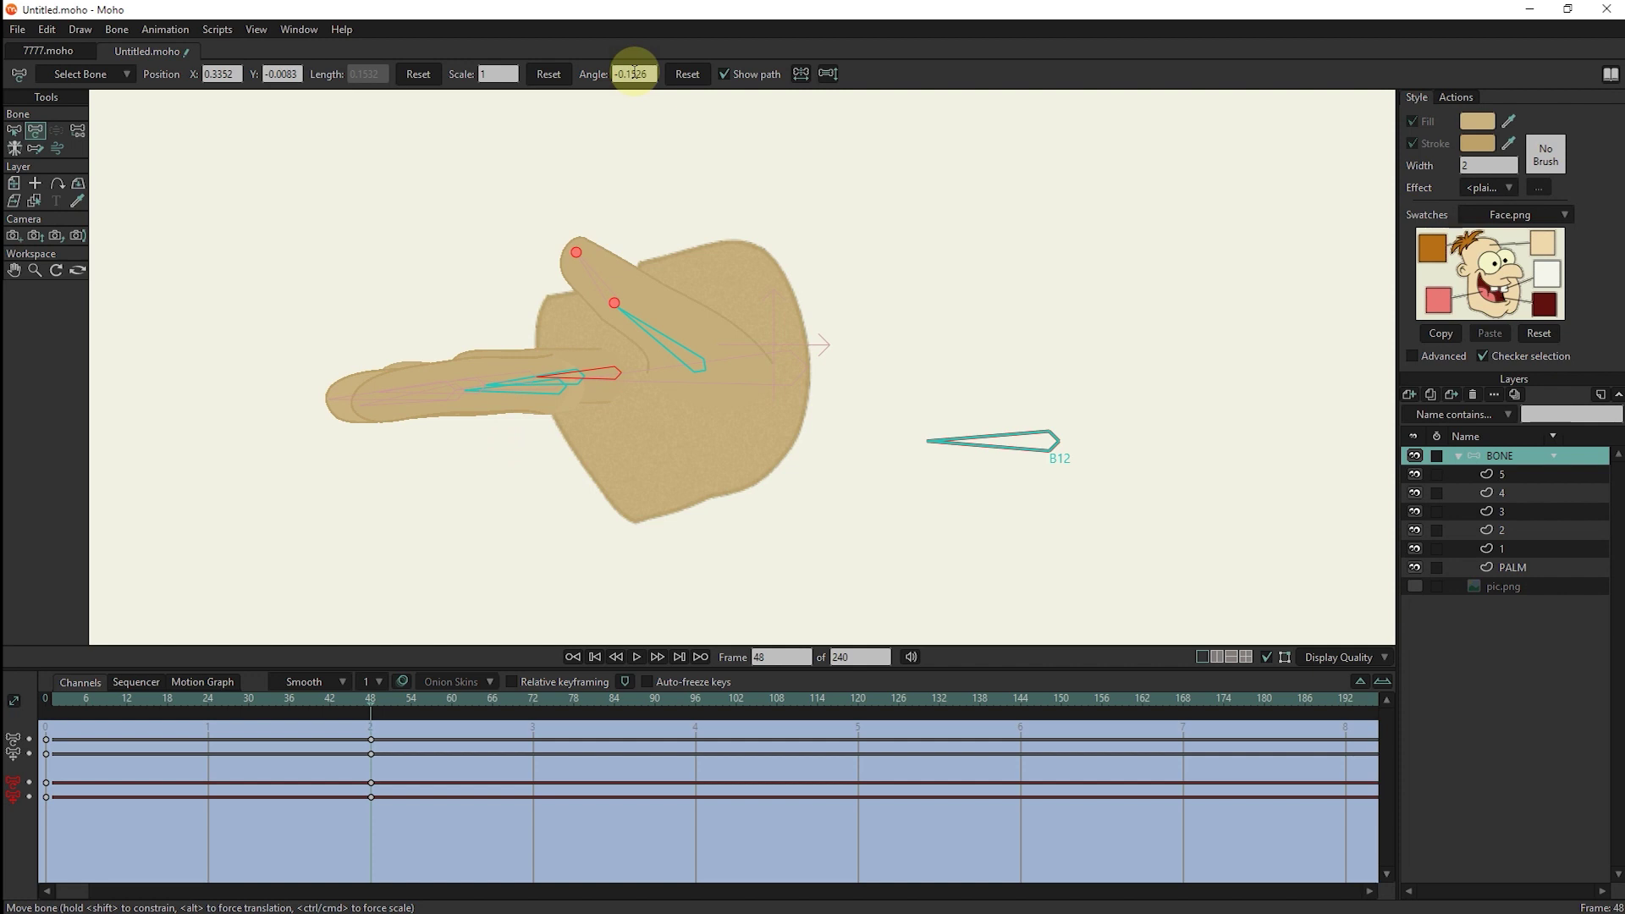
pyautogui.click(693, 367)
pyautogui.scroll(2, 669, 375)
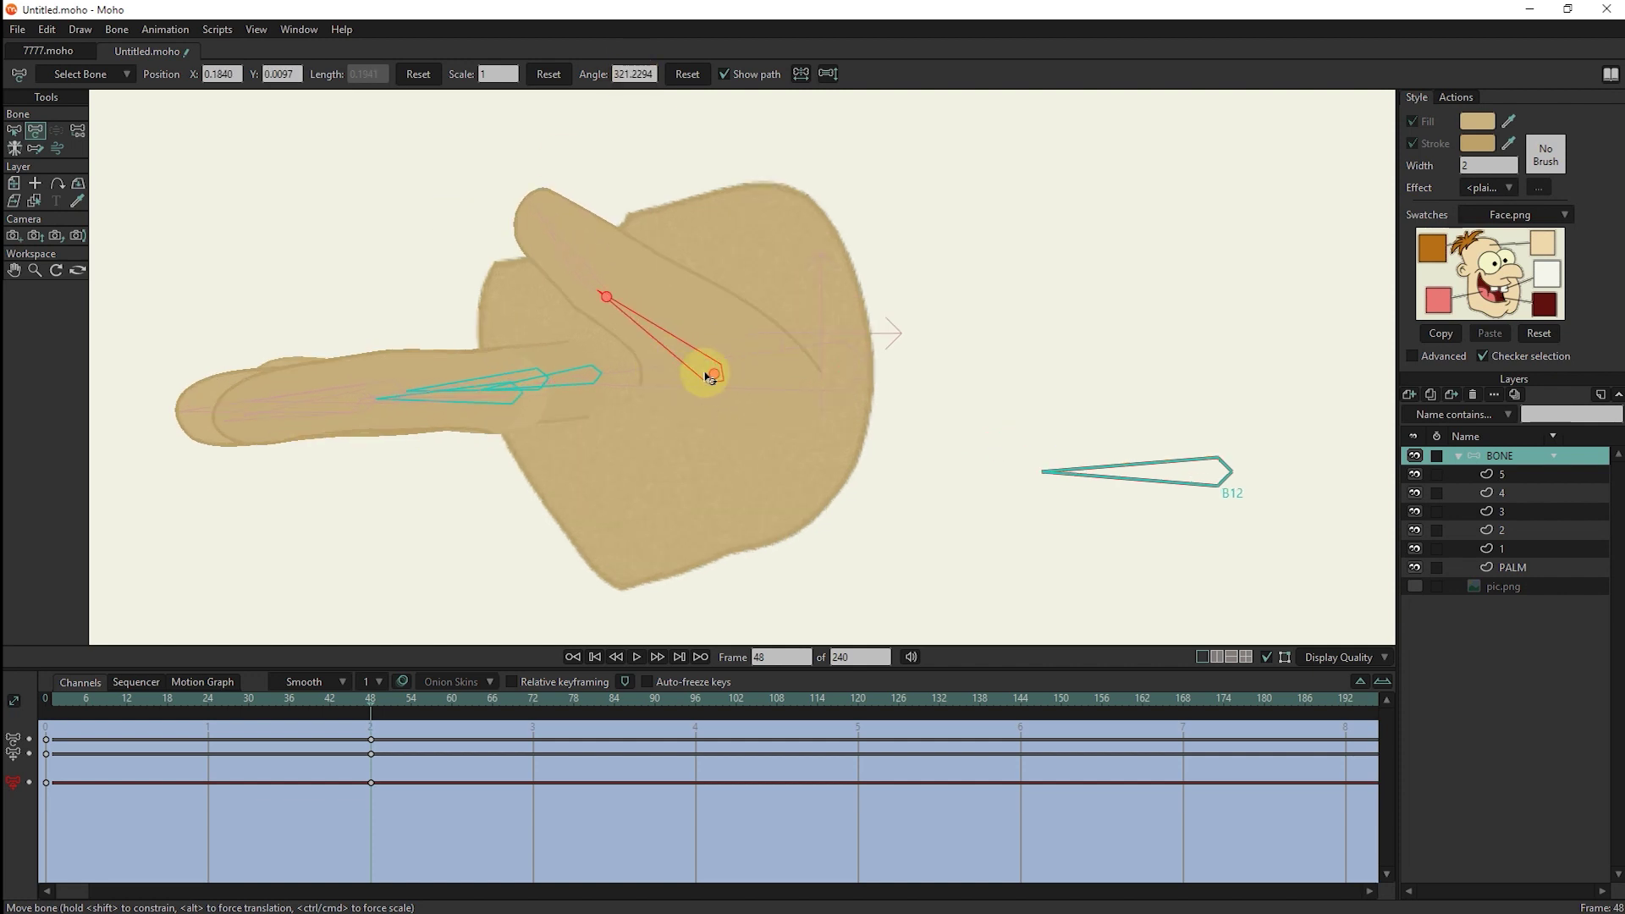
pyautogui.moveTo(714, 385); pyautogui.dragTo(730, 400)
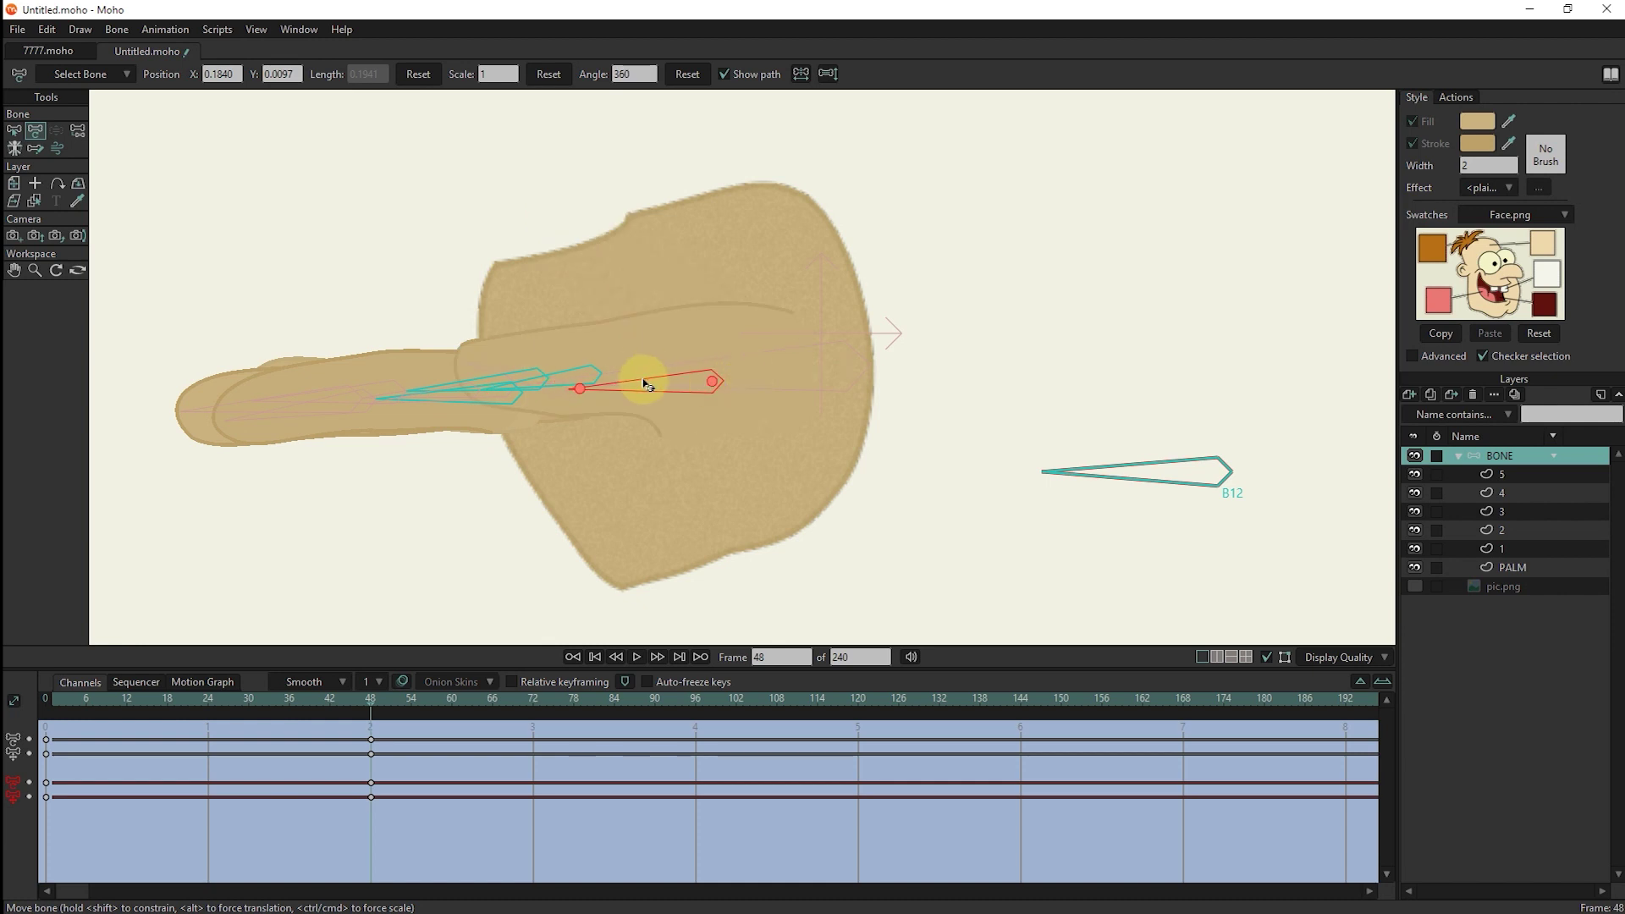
pyautogui.scroll(-1, 591, 425)
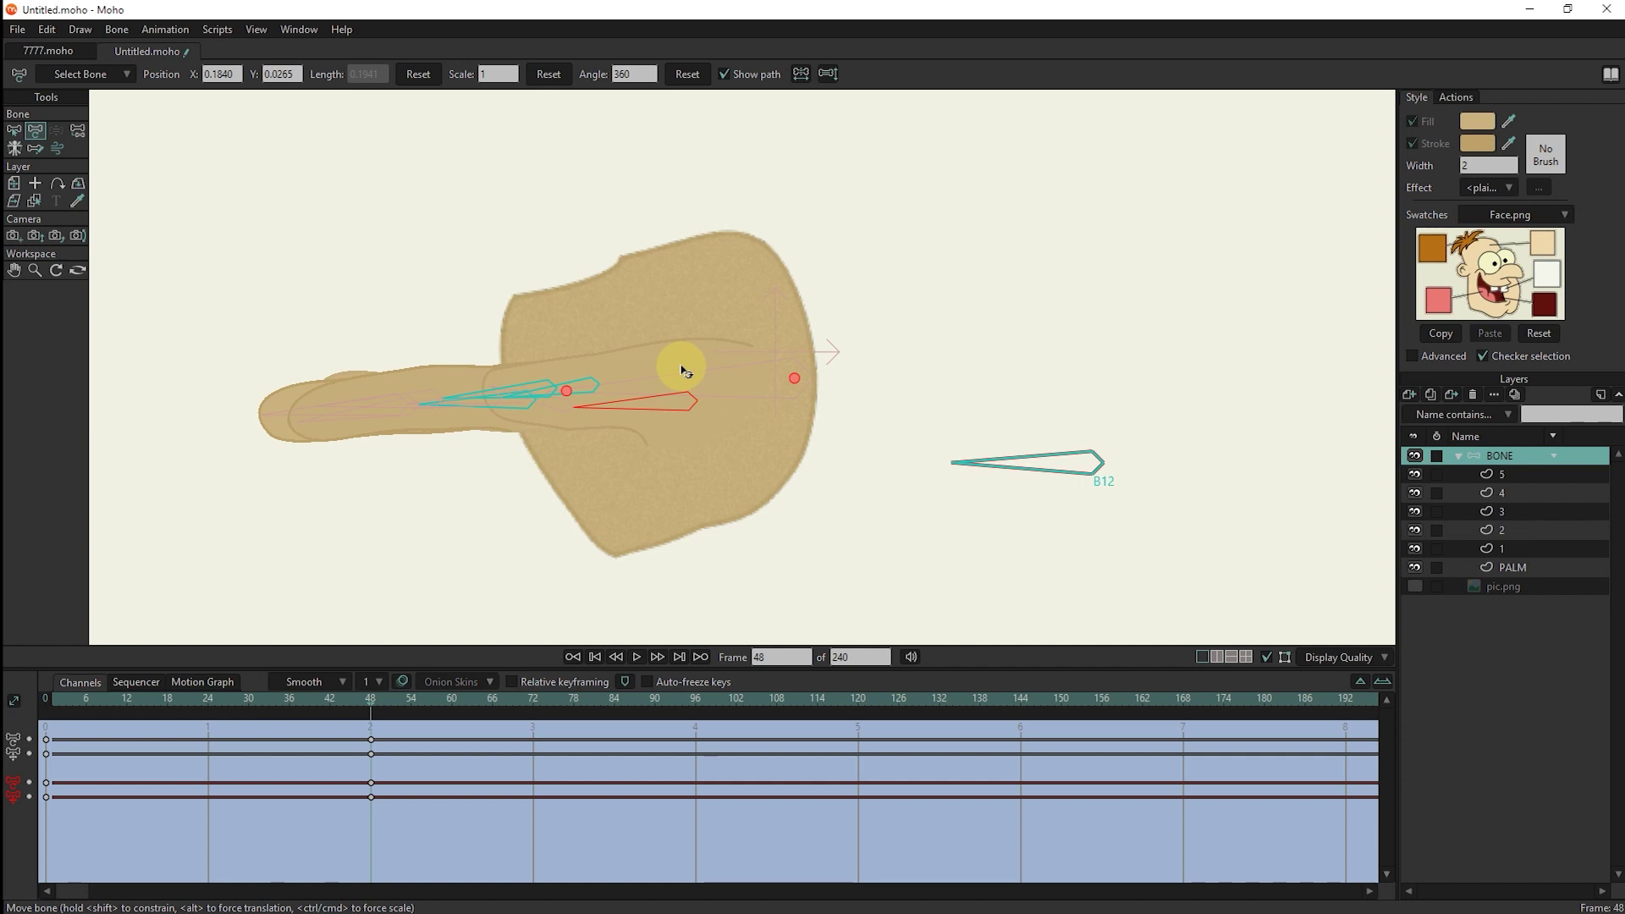
pyautogui.moveTo(367, 699)
pyautogui.mouseDown()
pyautogui.moveTo(145, 698)
pyautogui.moveTo(370, 698)
pyautogui.mouseUp()
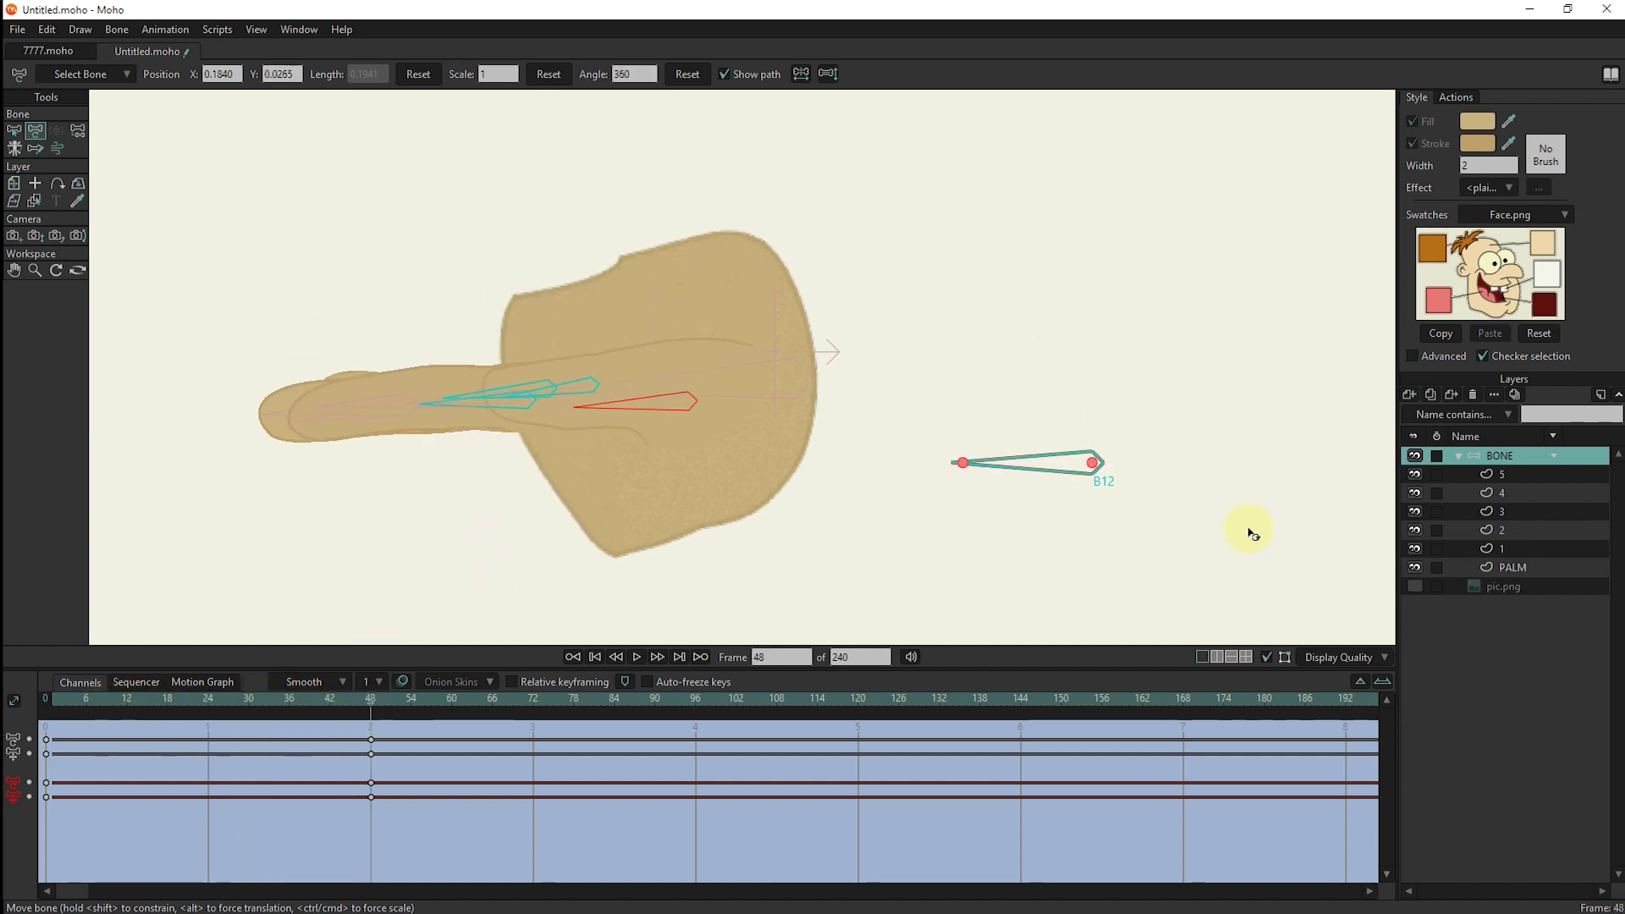
# Select the PALM layer and lower the palm's top edge at frame 48.
pyautogui.click(34, 202)
pyautogui.click(624, 491)
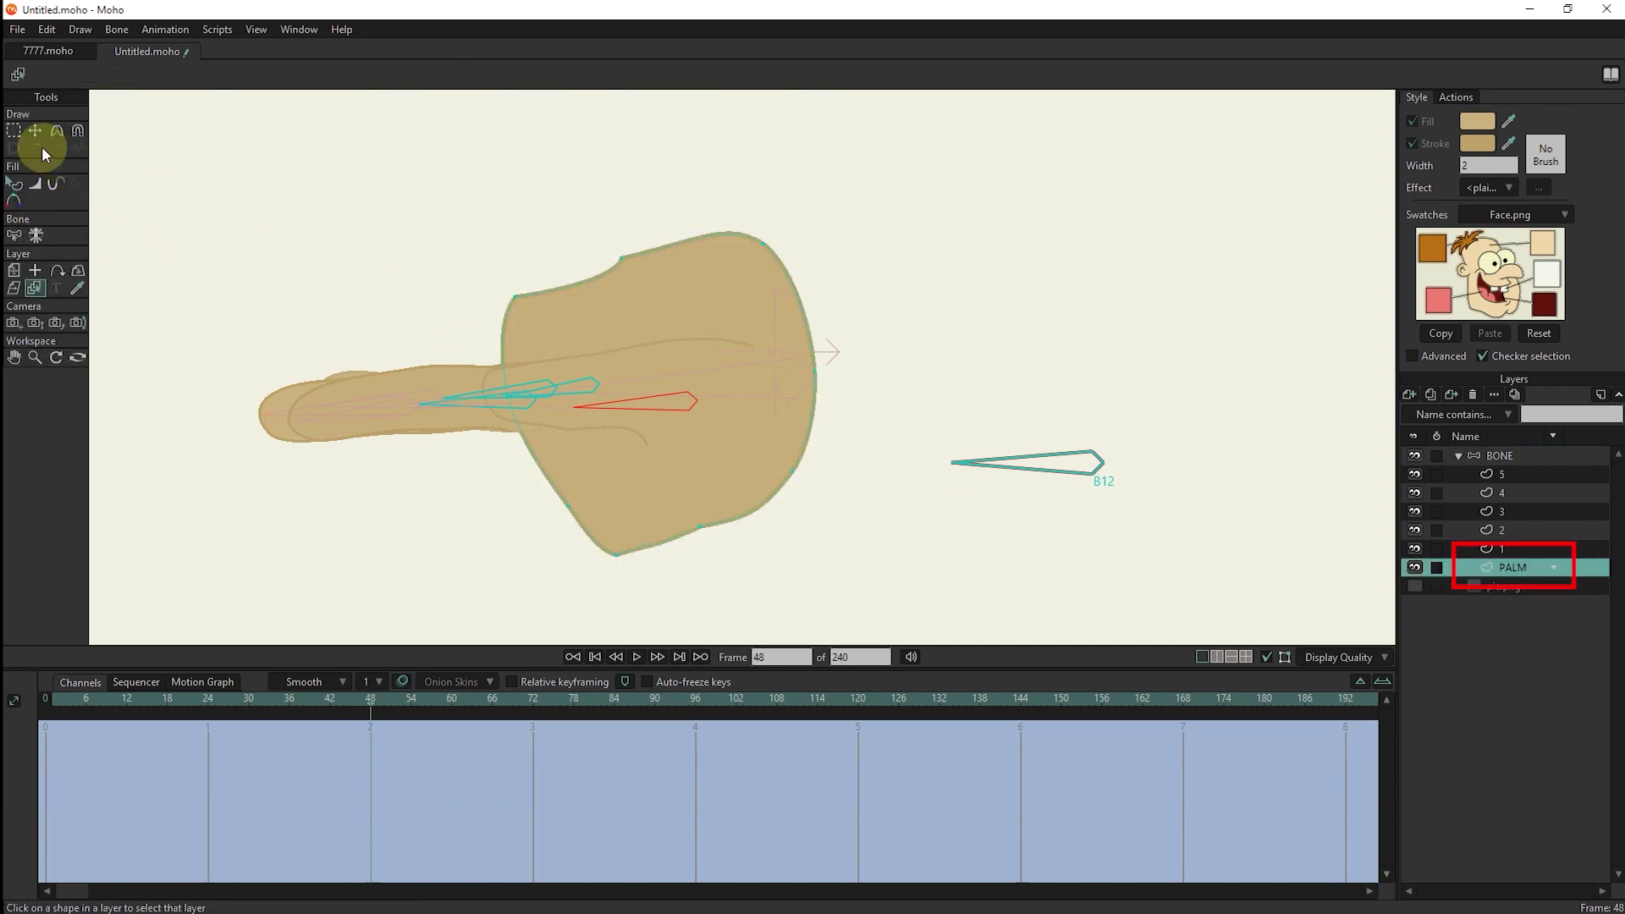
pyautogui.click(13, 132)
pyautogui.click(35, 130)
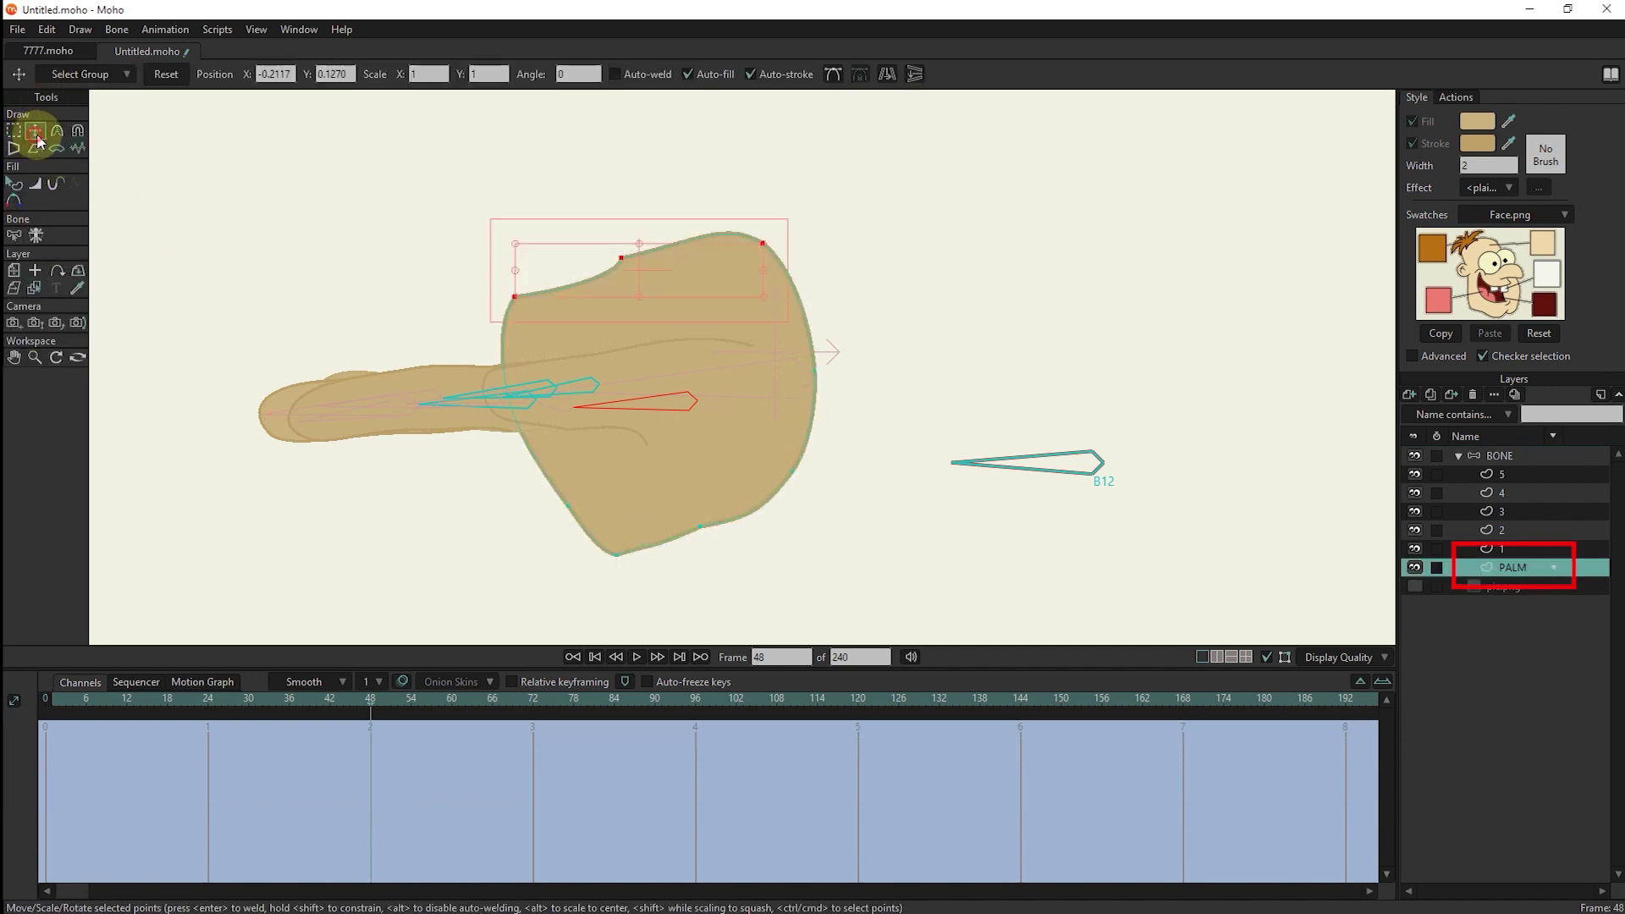
pyautogui.moveTo(672, 290); pyautogui.dragTo(663, 356)
# Raise the palm's bottom-edge points to fit the fist.
pyautogui.click(14, 131)
pyautogui.moveTo(918, 562); pyautogui.dragTo(478, 477)
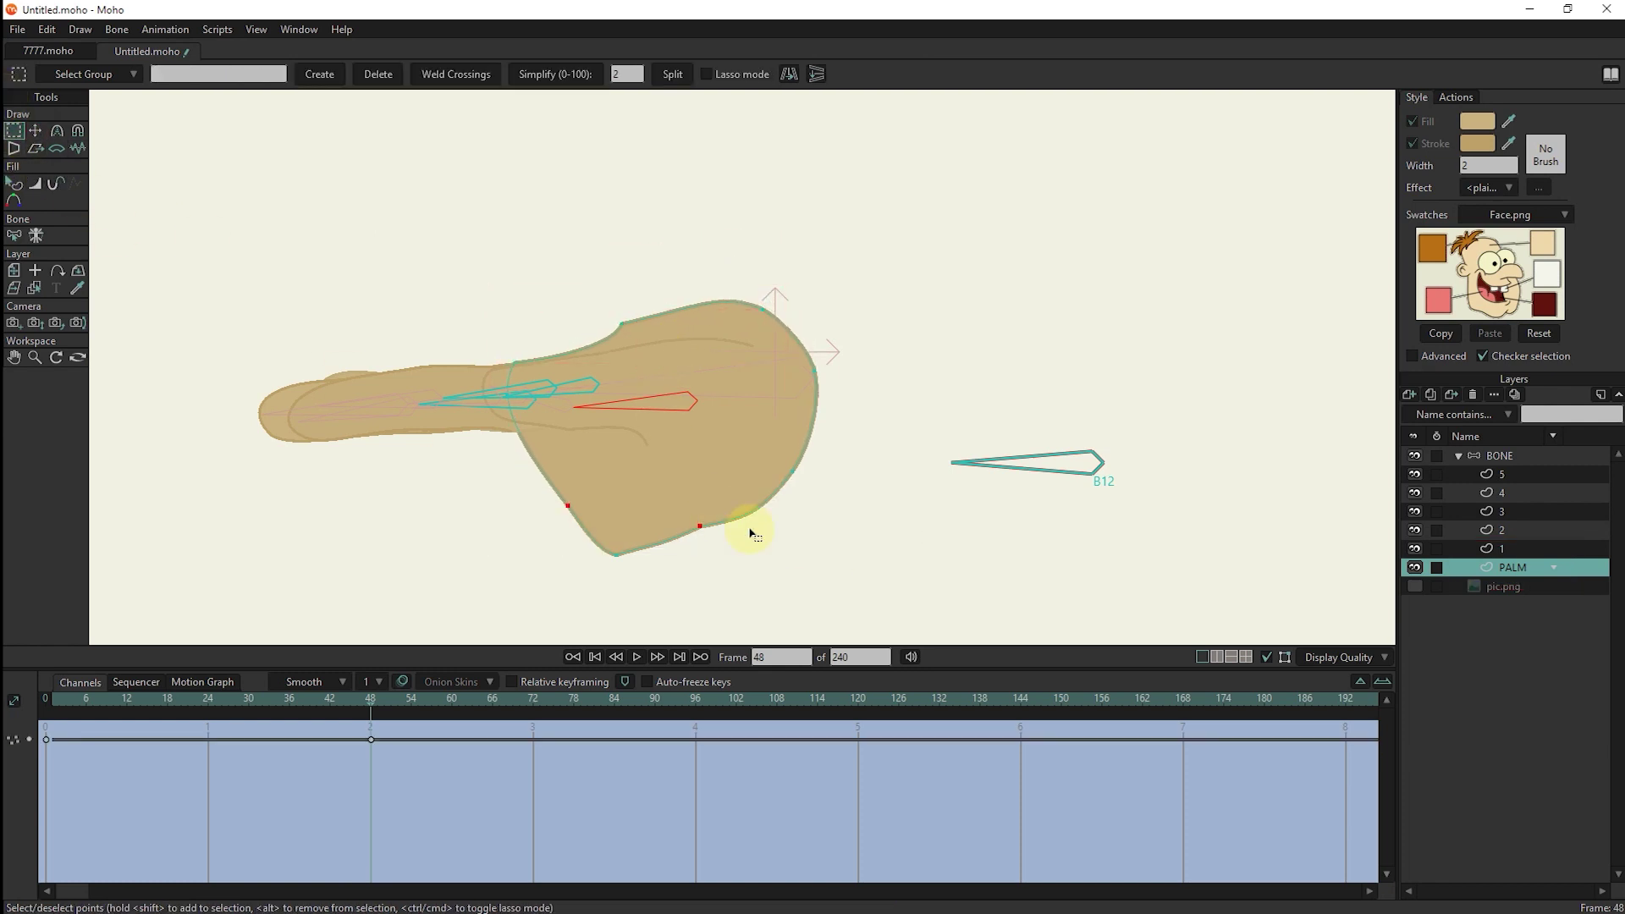
pyautogui.moveTo(904, 606); pyautogui.dragTo(450, 448)
pyautogui.click(34, 130)
pyautogui.moveTo(690, 509)
pyautogui.mouseDown()
pyautogui.moveTo(680, 448)
pyautogui.moveTo(673, 473)
pyautogui.mouseUp()
pyautogui.hotkey('ctrl', 'z')
pyautogui.moveTo(626, 478); pyautogui.dragTo(707, 468)
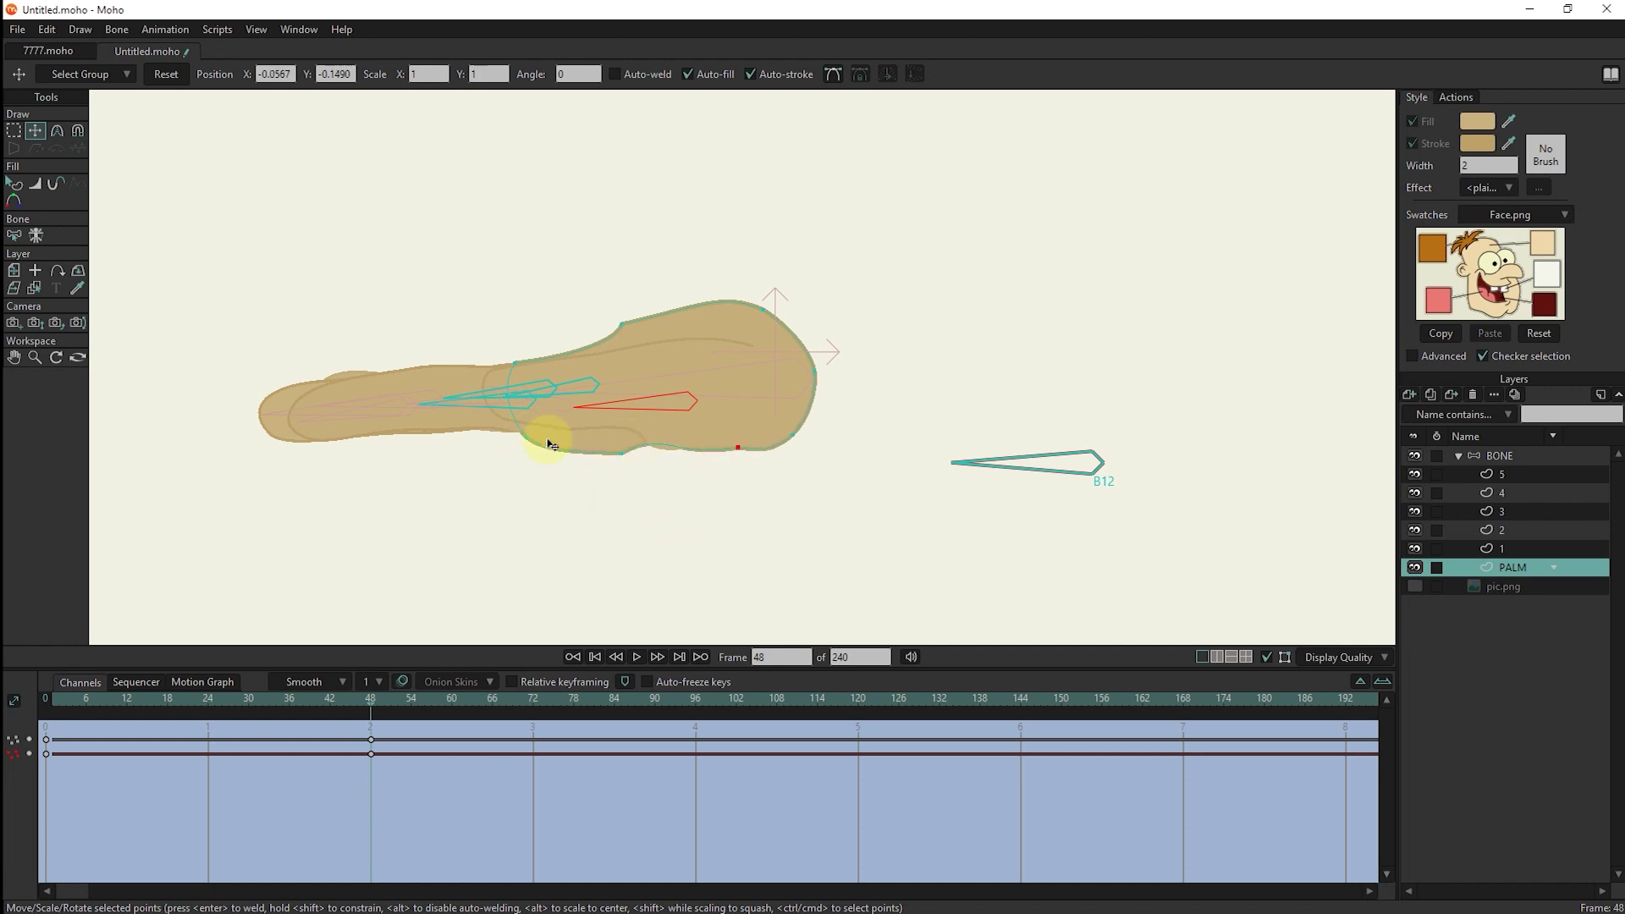
# Bulge and round the lower-right palm contour, then check the pose at frame 44.
pyautogui.click(62, 134)
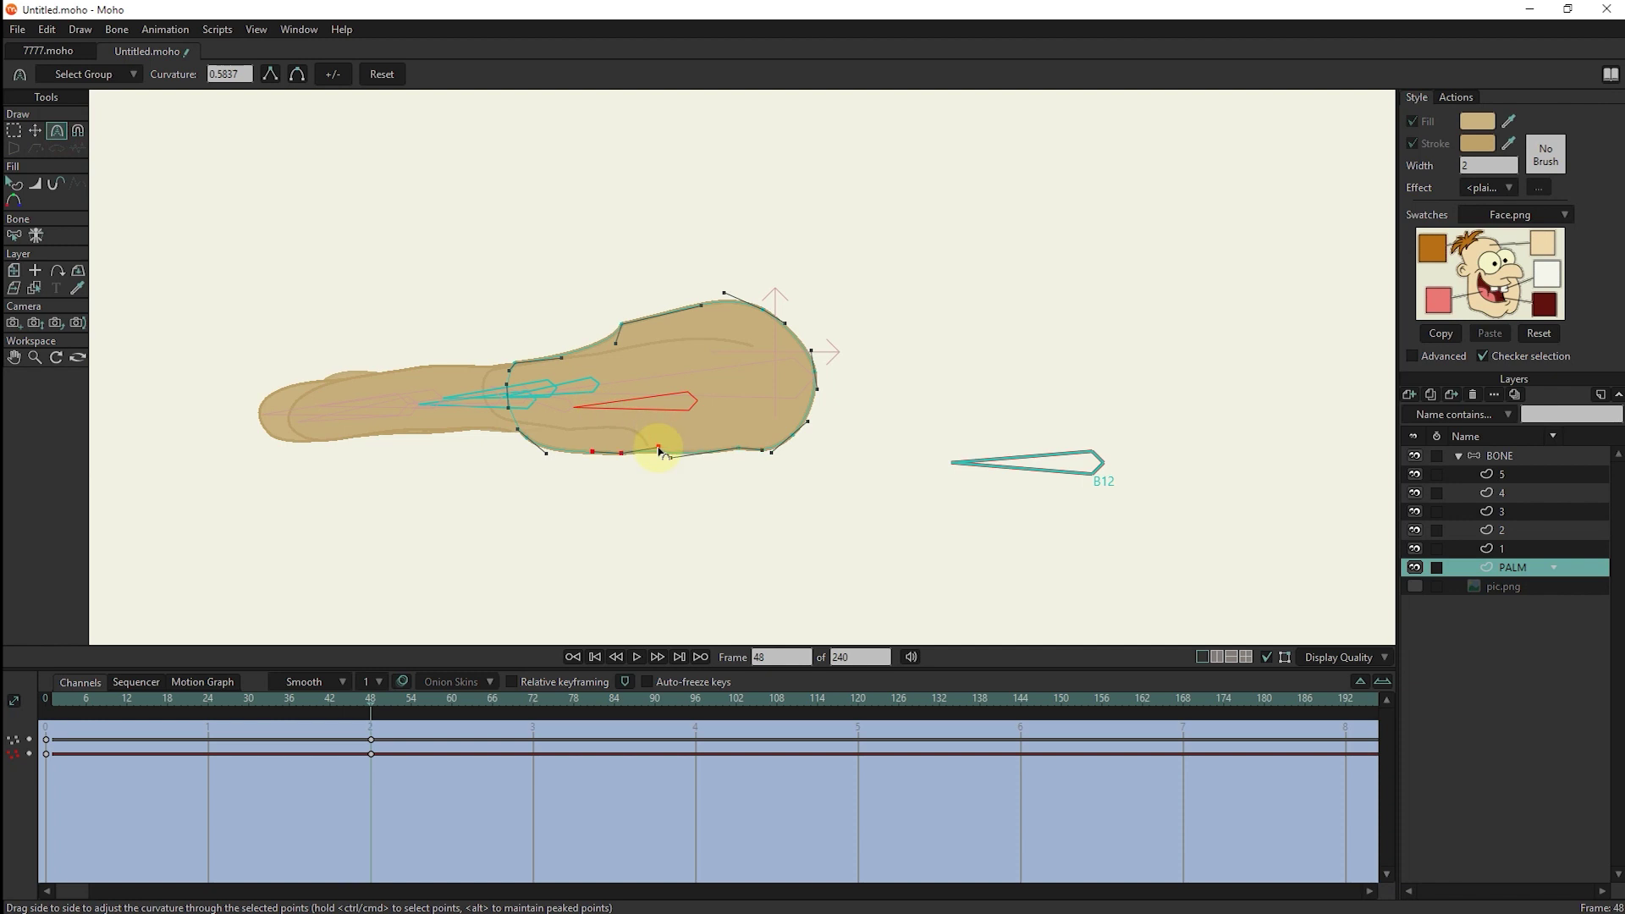
pyautogui.click(737, 447)
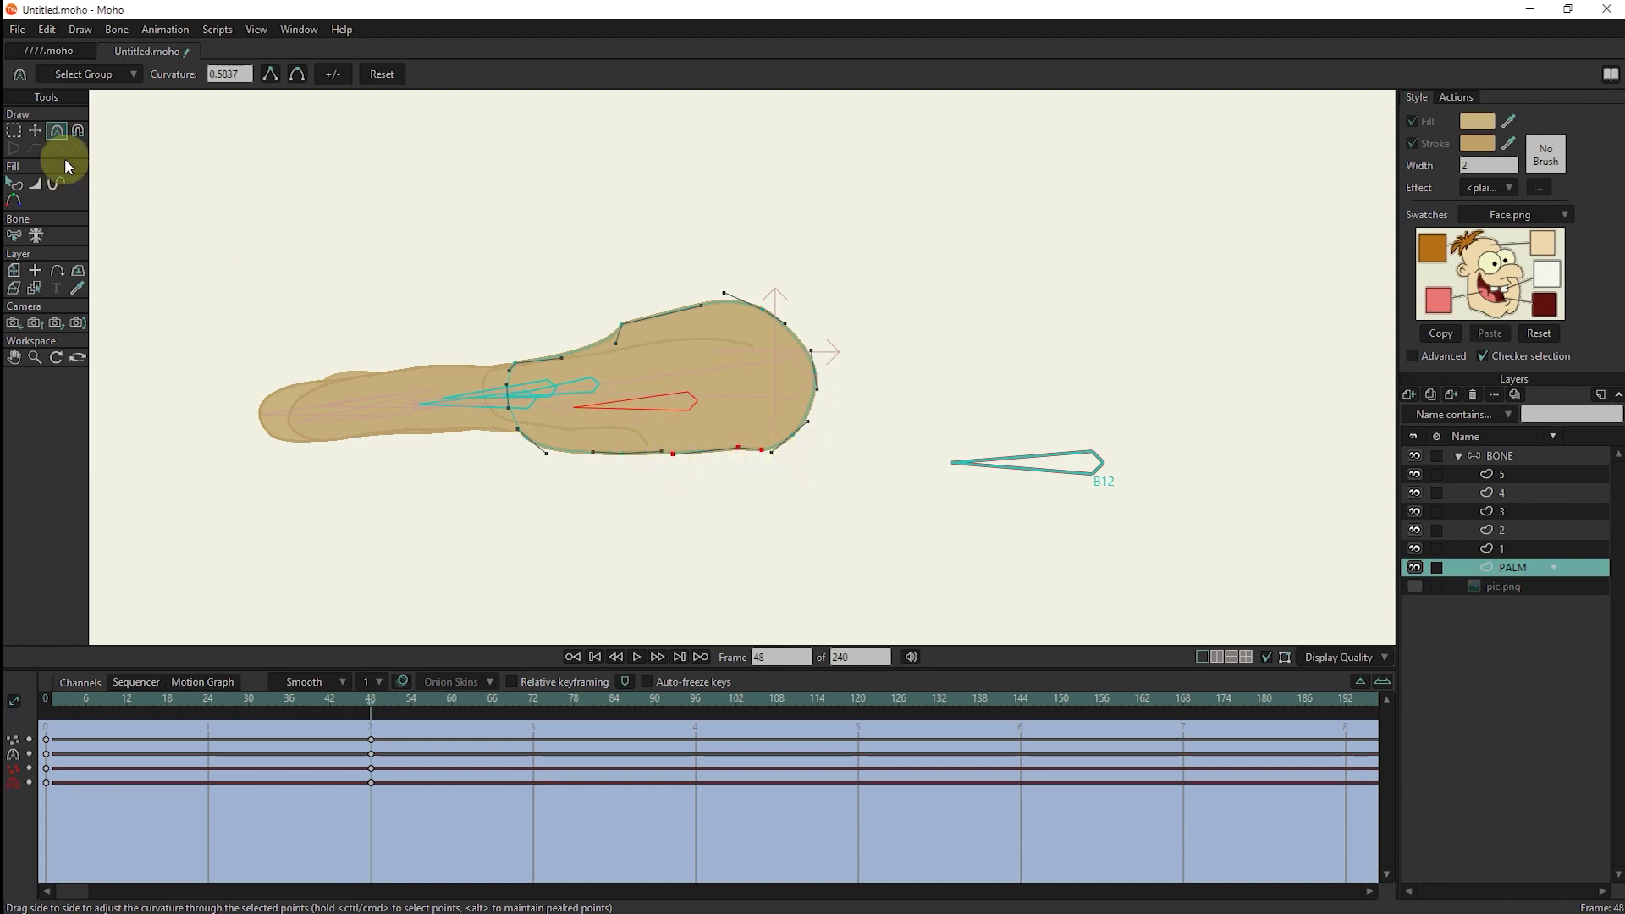
pyautogui.click(35, 131)
pyautogui.moveTo(794, 441); pyautogui.dragTo(815, 360)
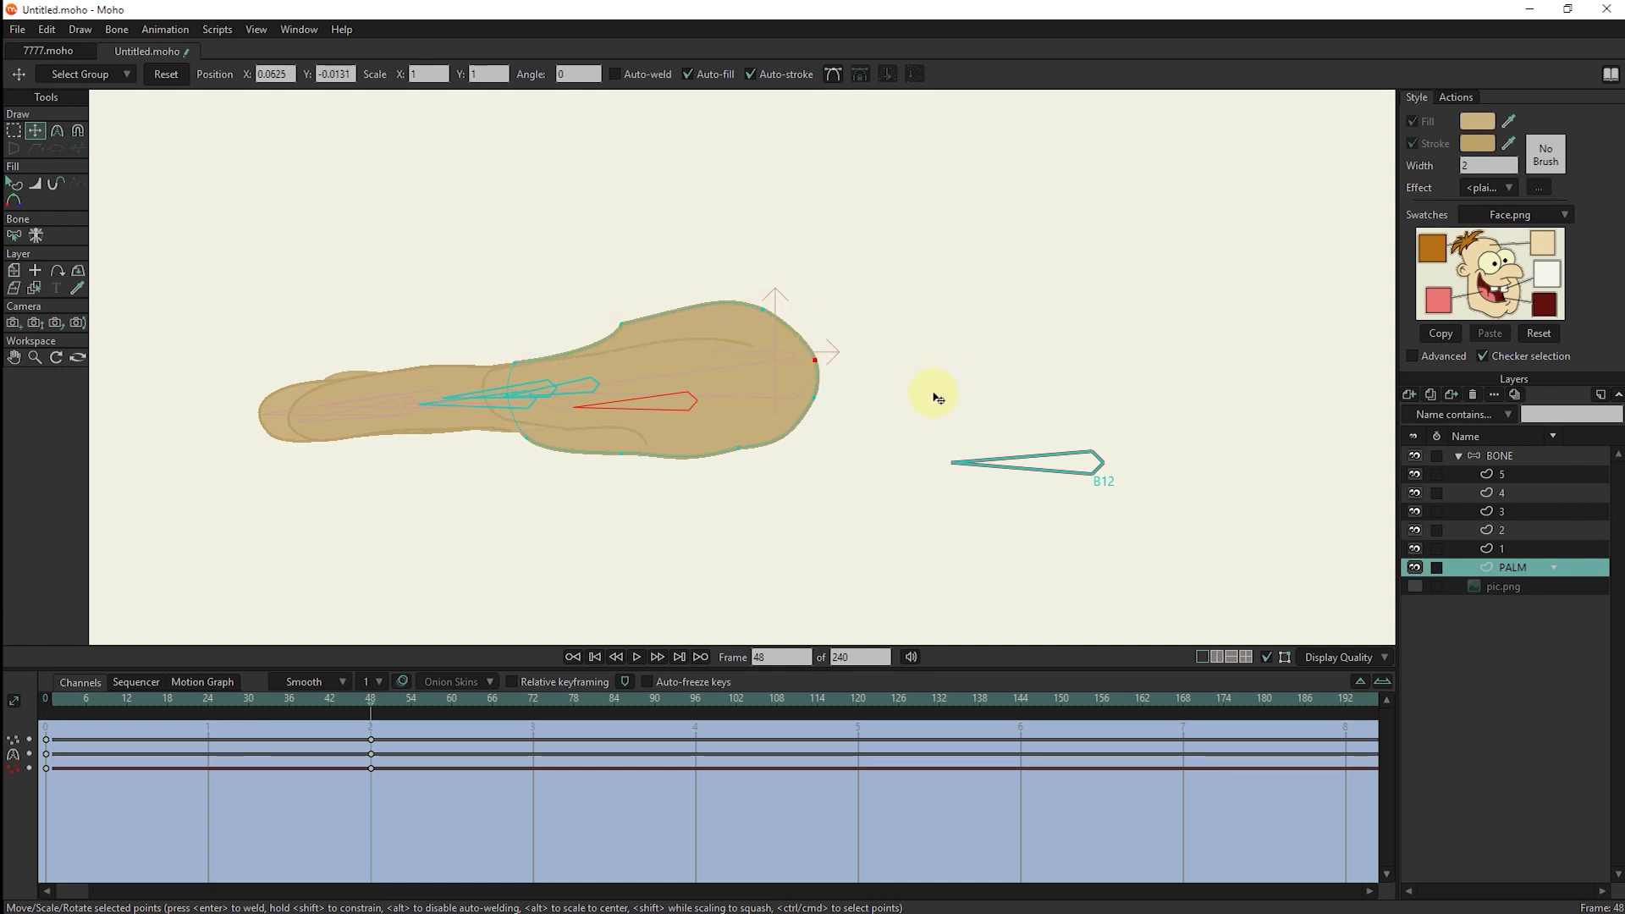
pyautogui.click(56, 131)
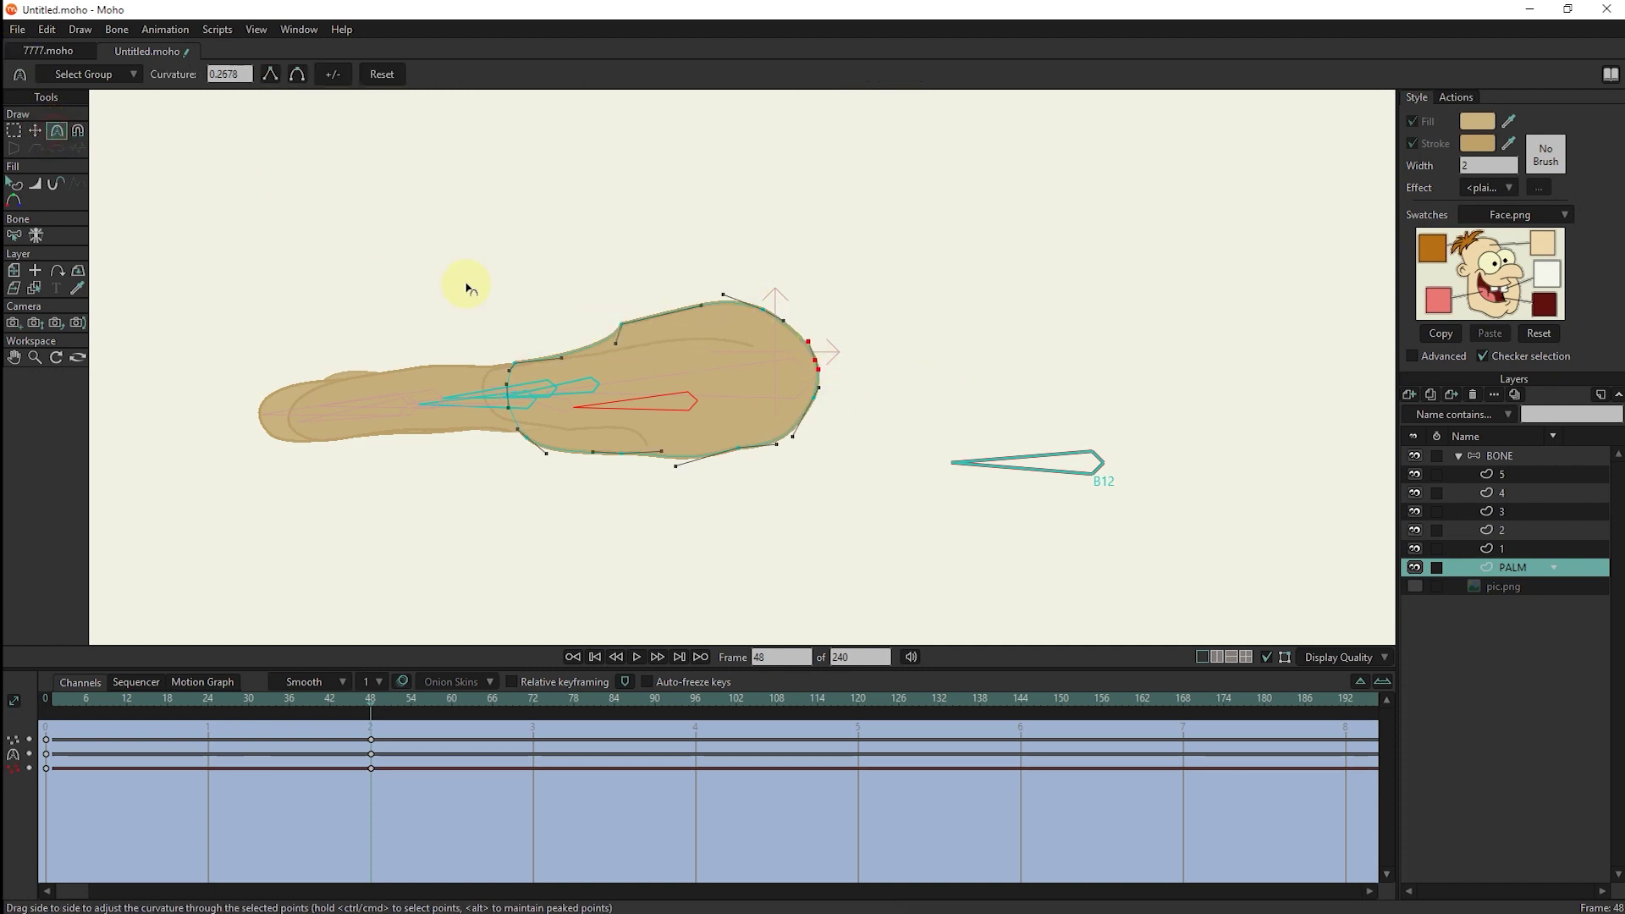
pyautogui.moveTo(611, 343); pyautogui.dragTo(609, 327)
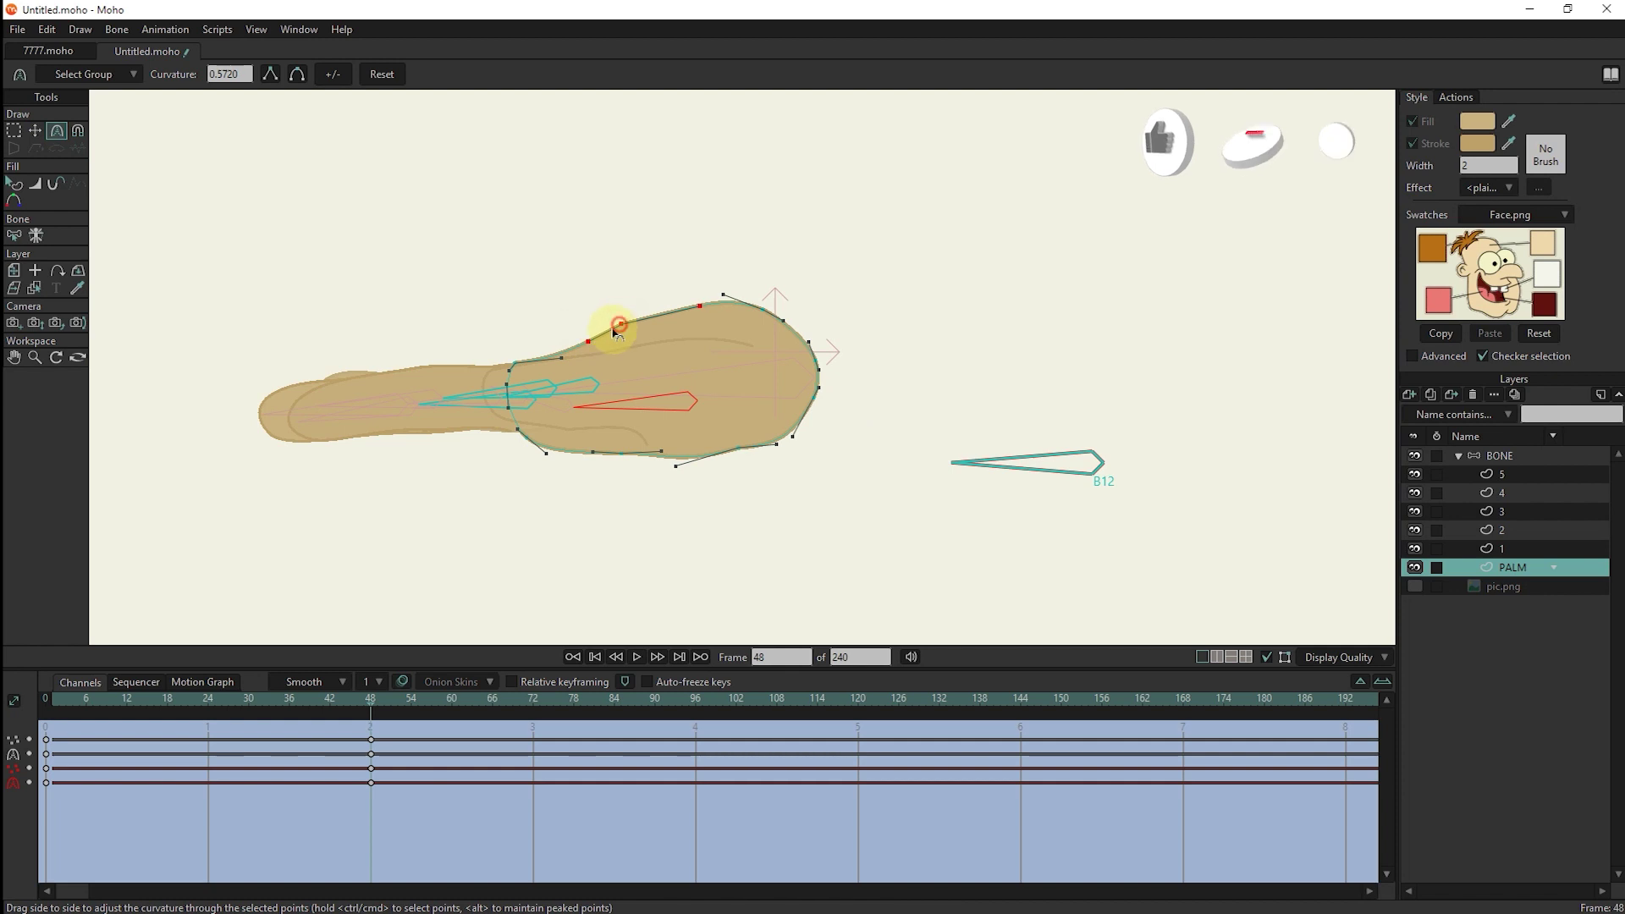
pyautogui.press('t')
pyautogui.hotkey('ctrl', 'z')
pyautogui.moveTo(614, 329); pyautogui.dragTo(657, 352)
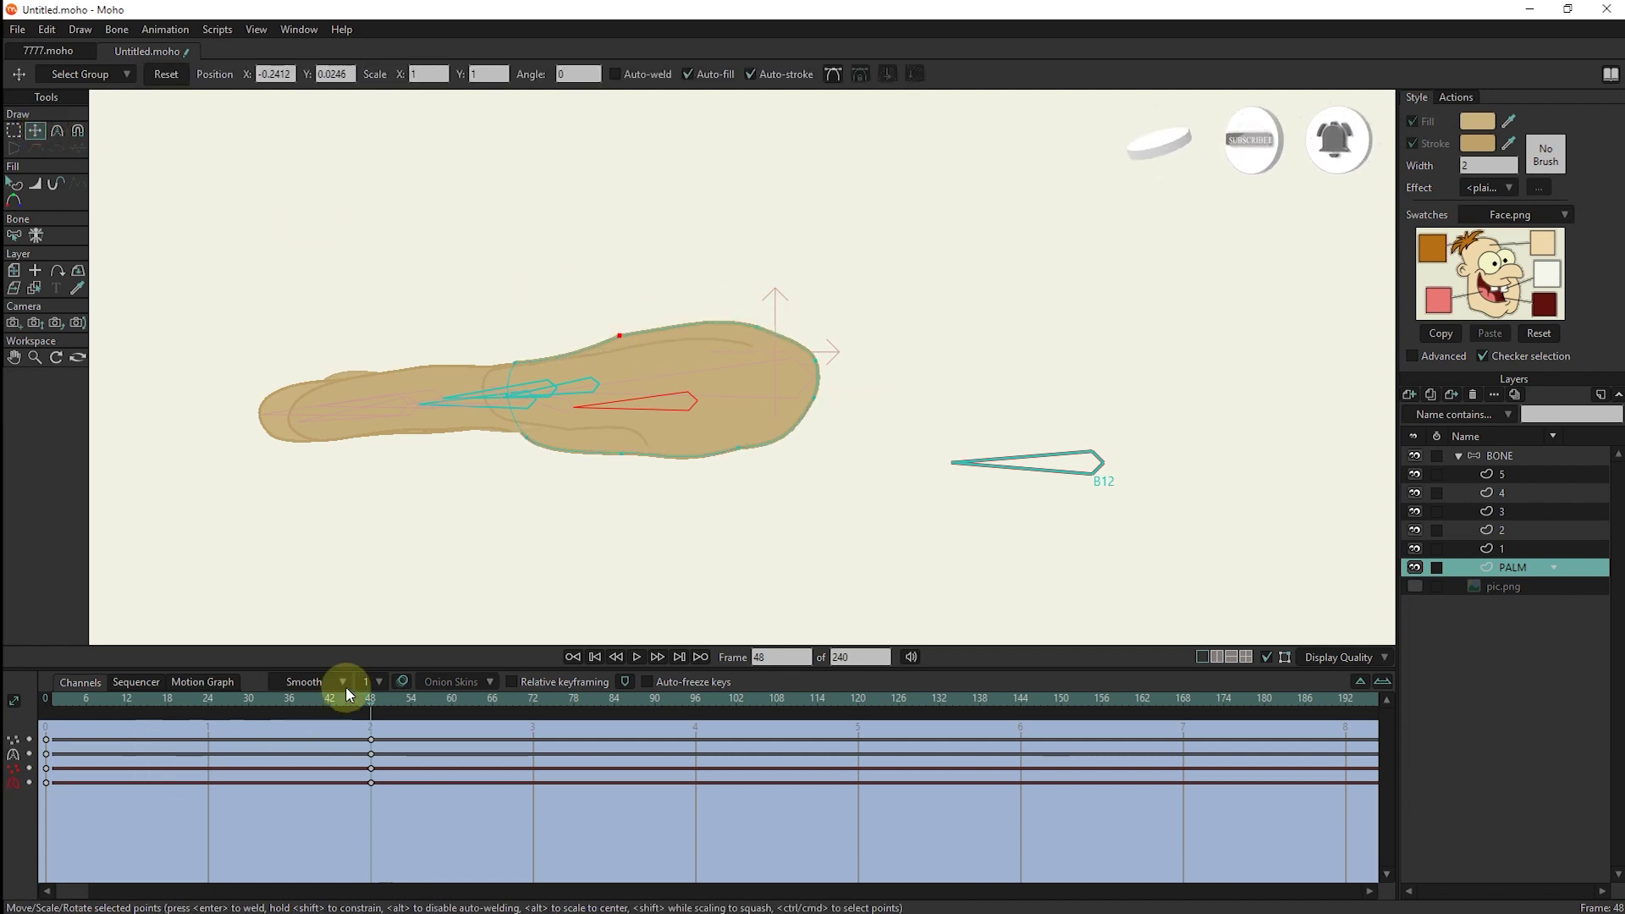
pyautogui.moveTo(355, 698)
pyautogui.mouseDown()
pyautogui.moveTo(156, 699)
pyautogui.moveTo(426, 697)
pyautogui.moveTo(369, 700)
pyautogui.mouseUp()
pyautogui.scroll(2, 592, 407)
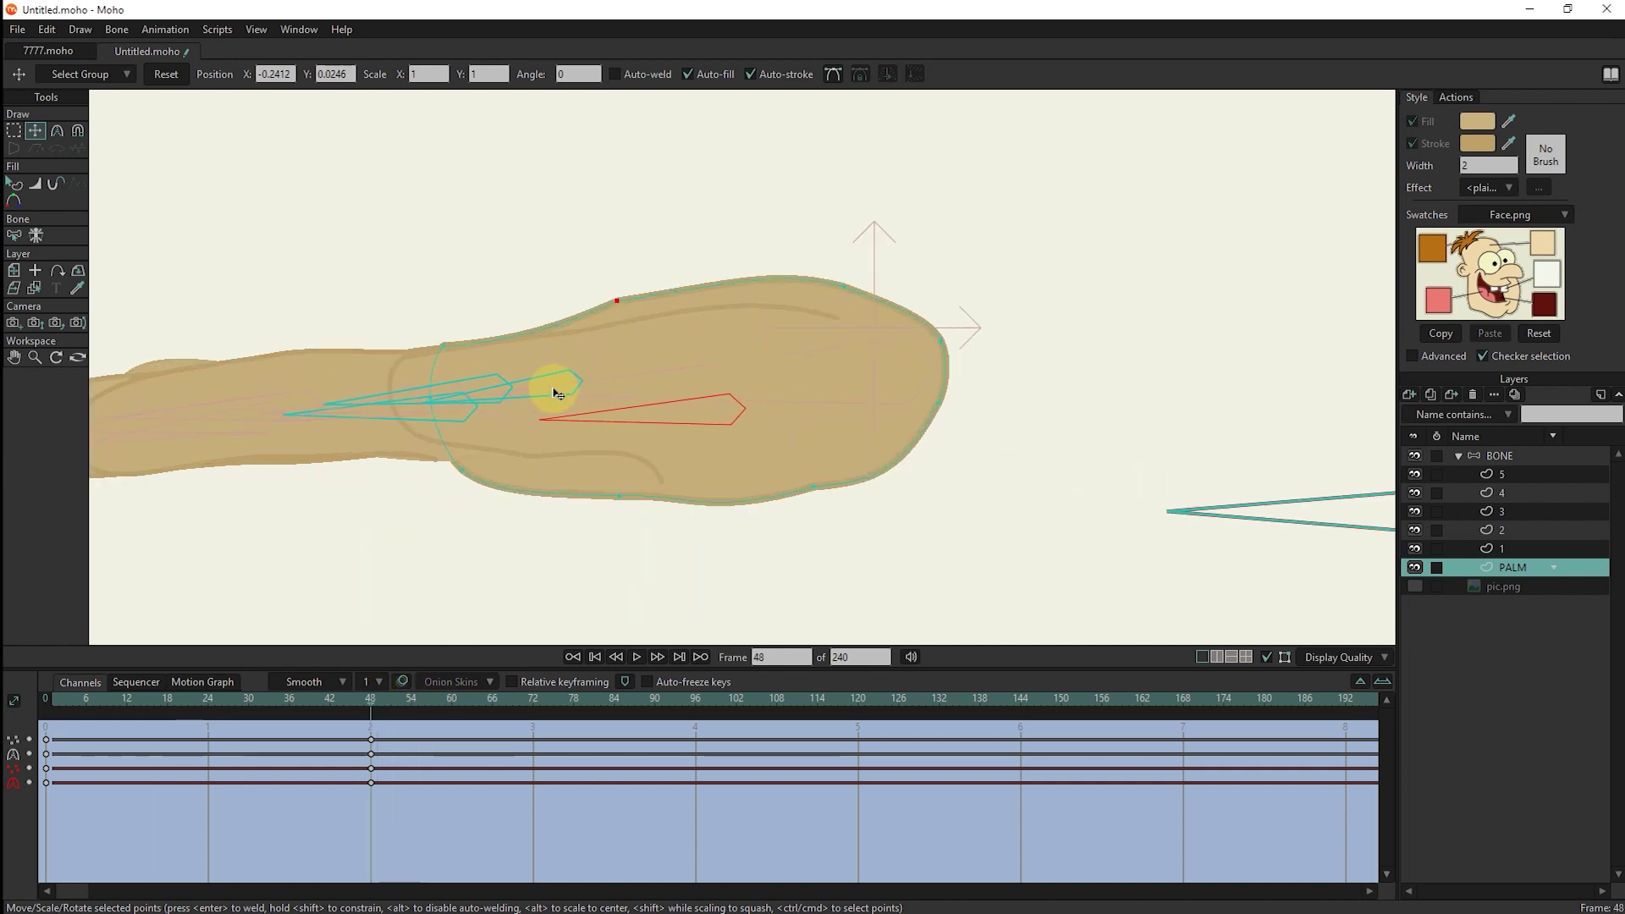
# Scrub back to frame 0 and rotate B12 in Mainline to test the fist fold.
pyautogui.click(1477, 457)
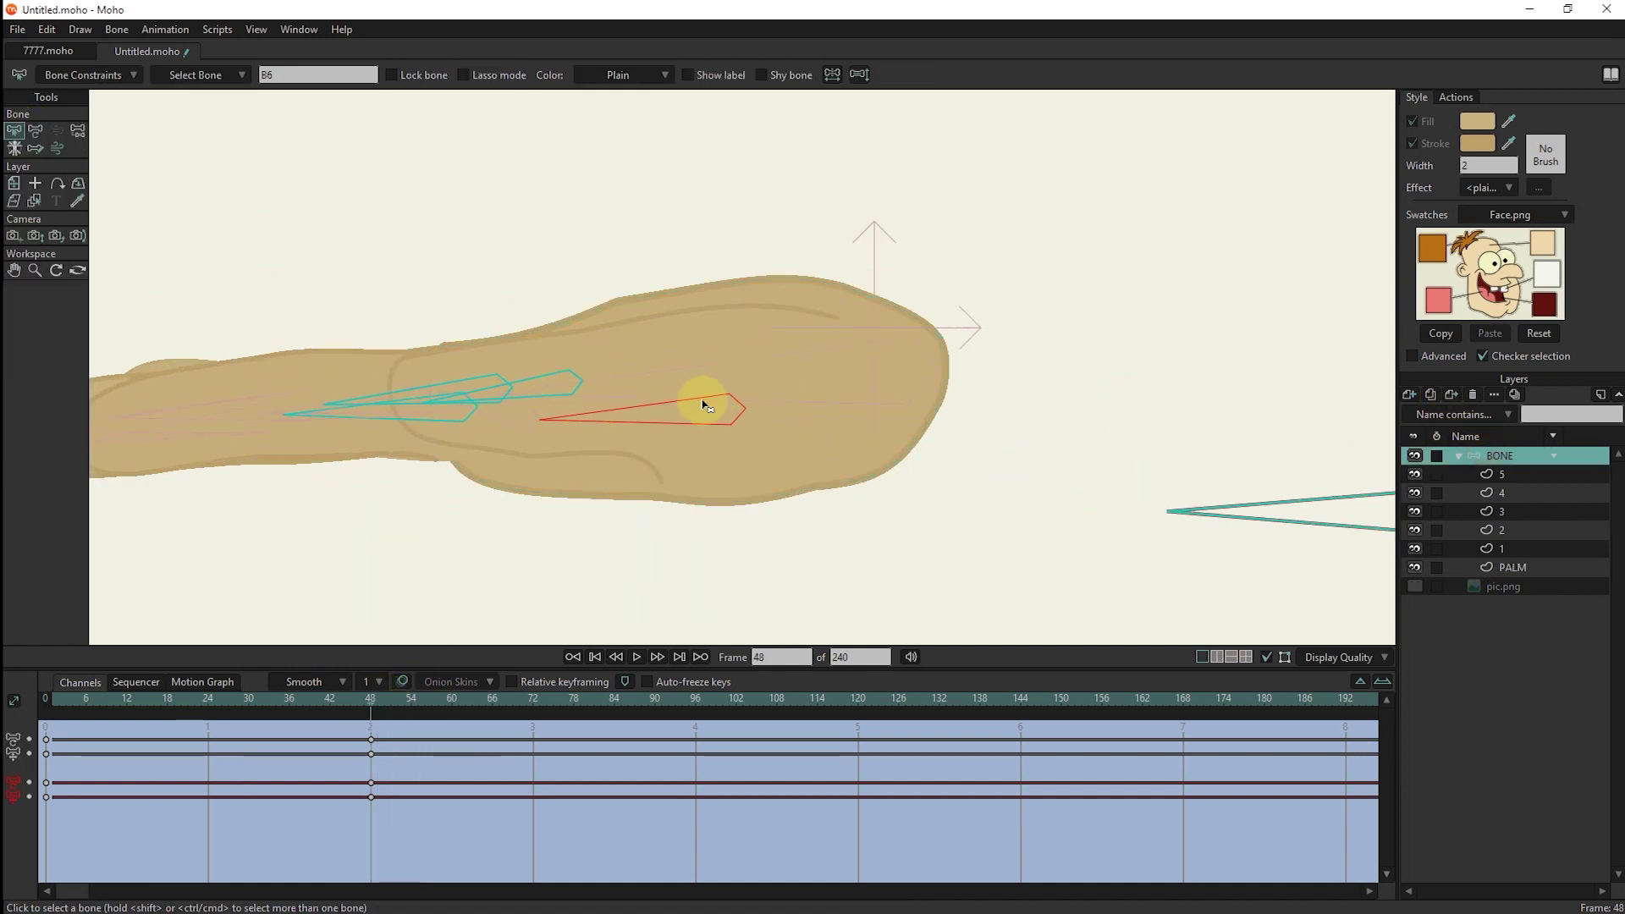
pyautogui.press('t')
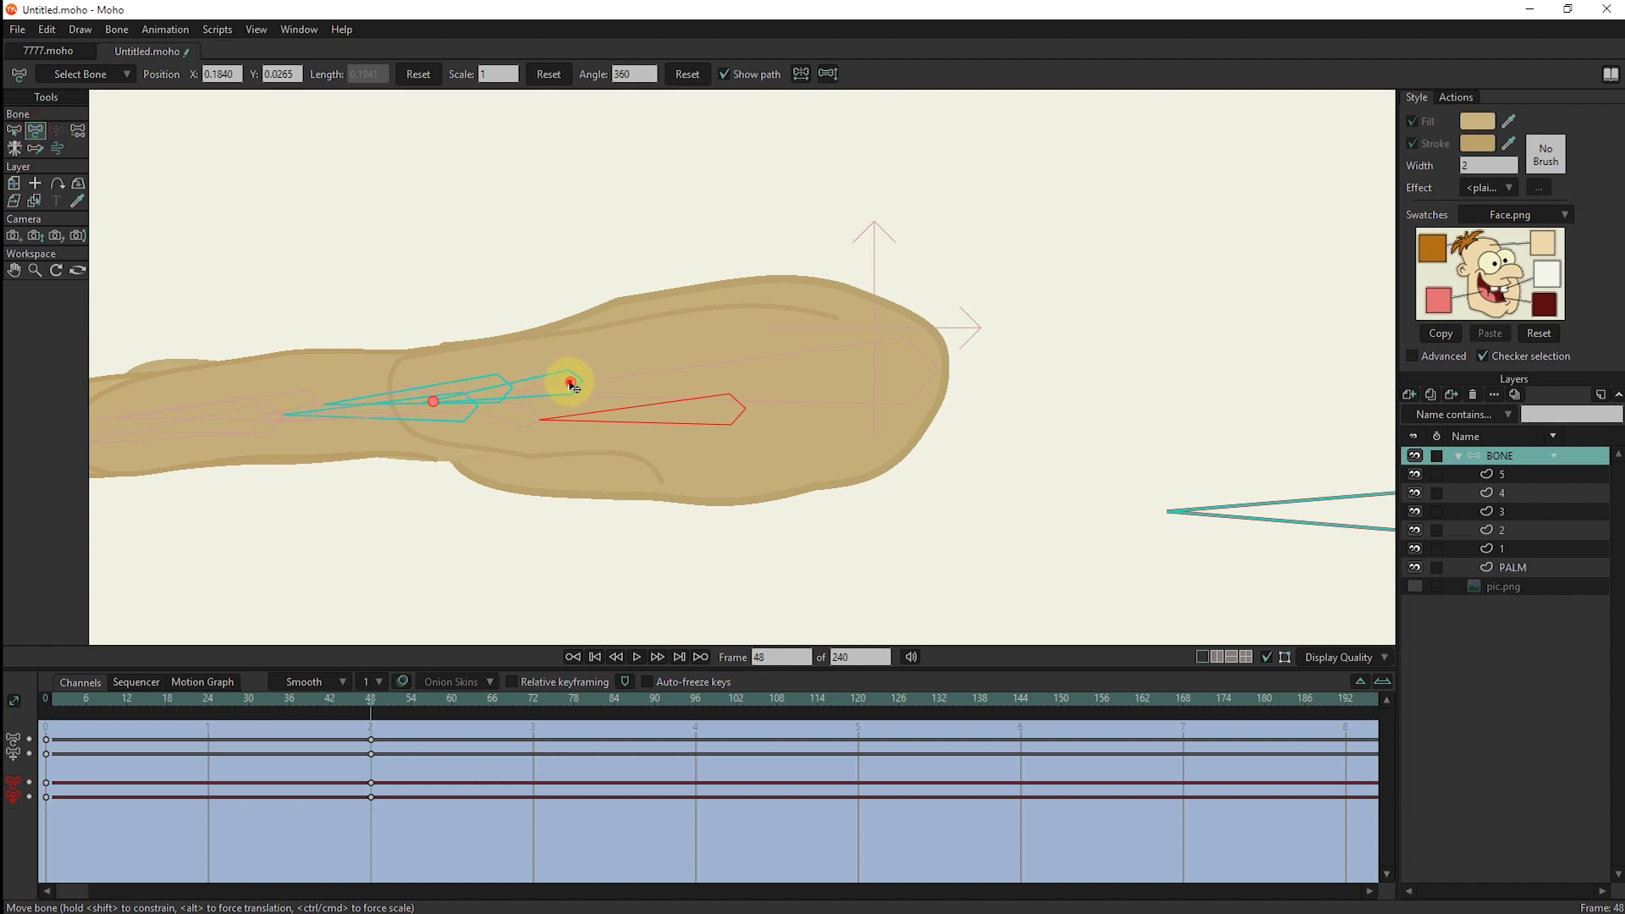
pyautogui.moveTo(537, 381); pyautogui.dragTo(530, 417)
pyautogui.click(193, 702)
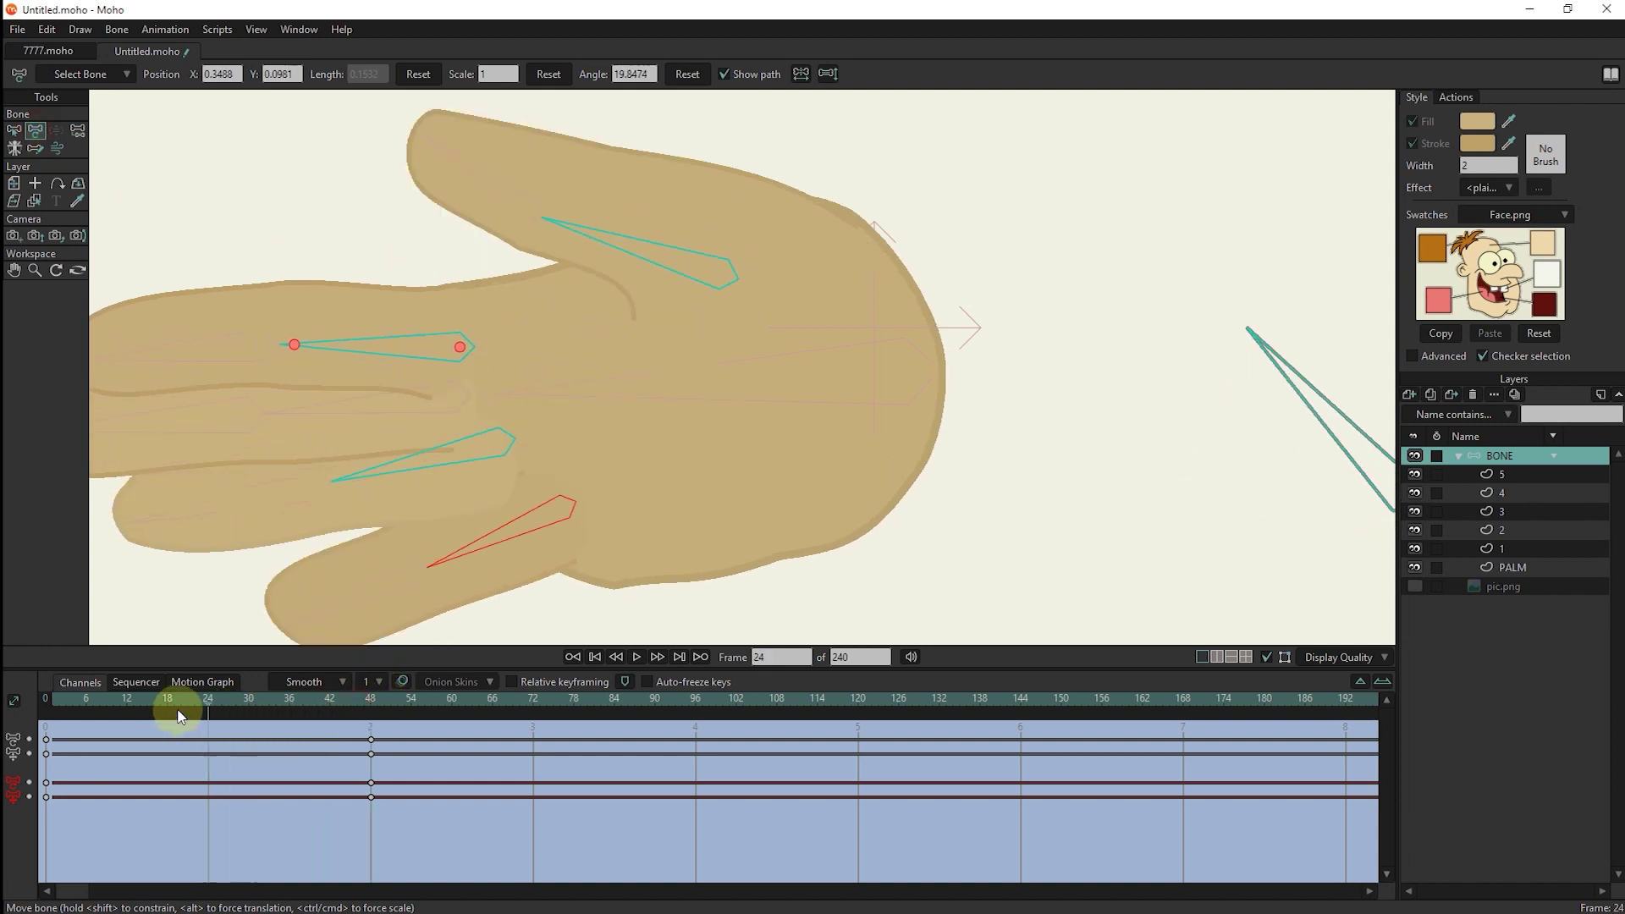
pyautogui.moveTo(197, 698); pyautogui.dragTo(45, 698)
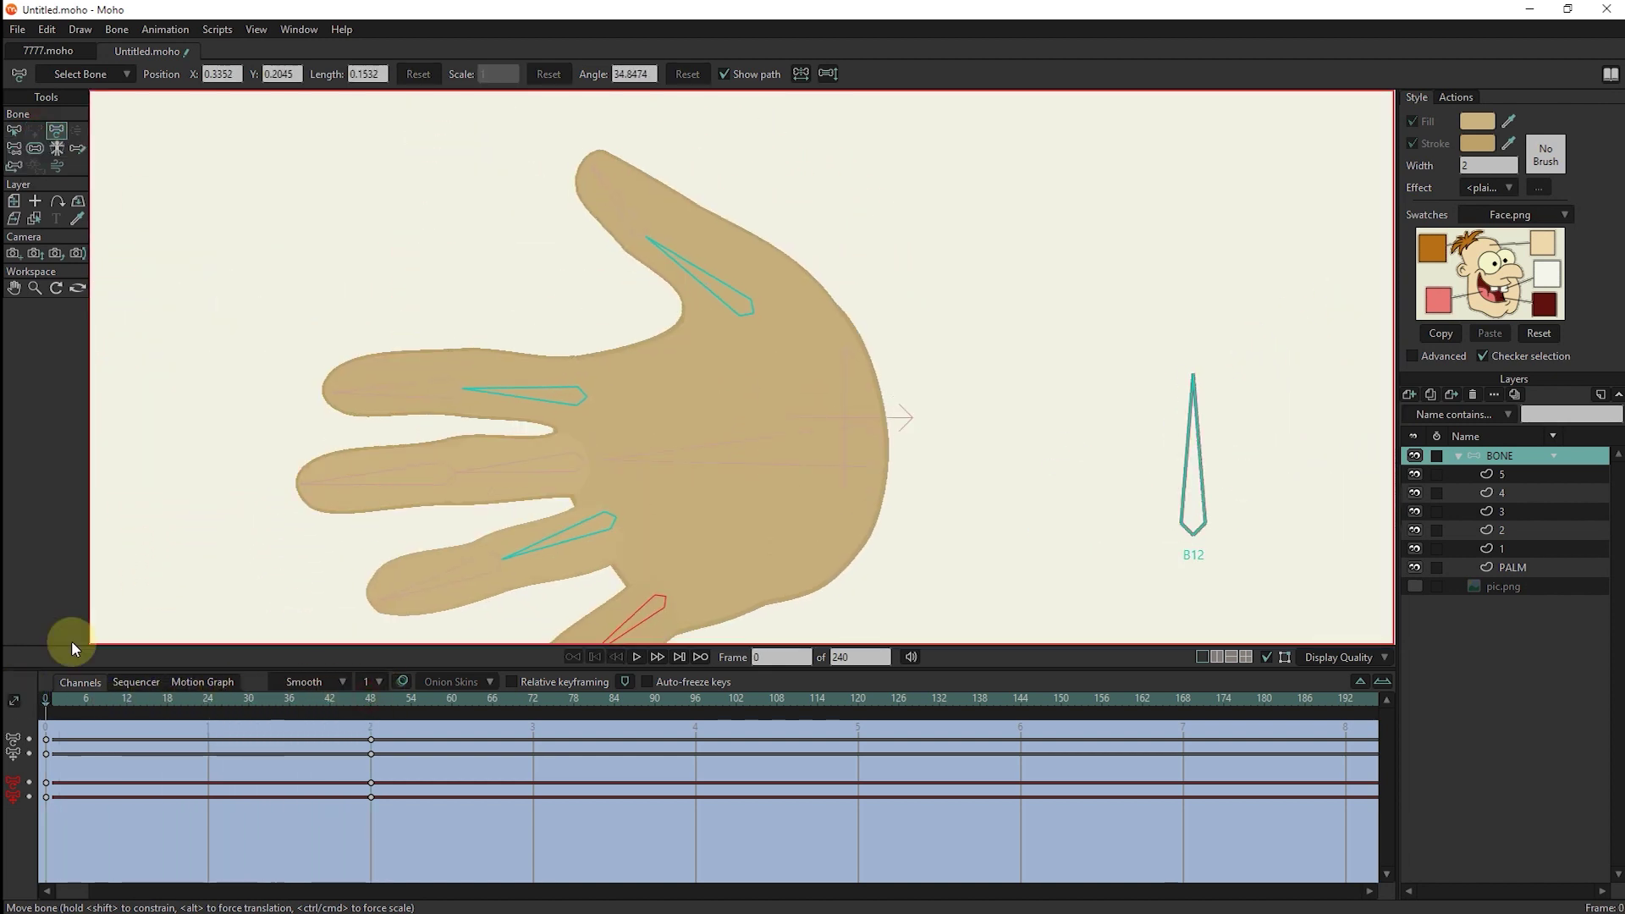
pyautogui.click(1456, 97)
pyautogui.click(1461, 180)
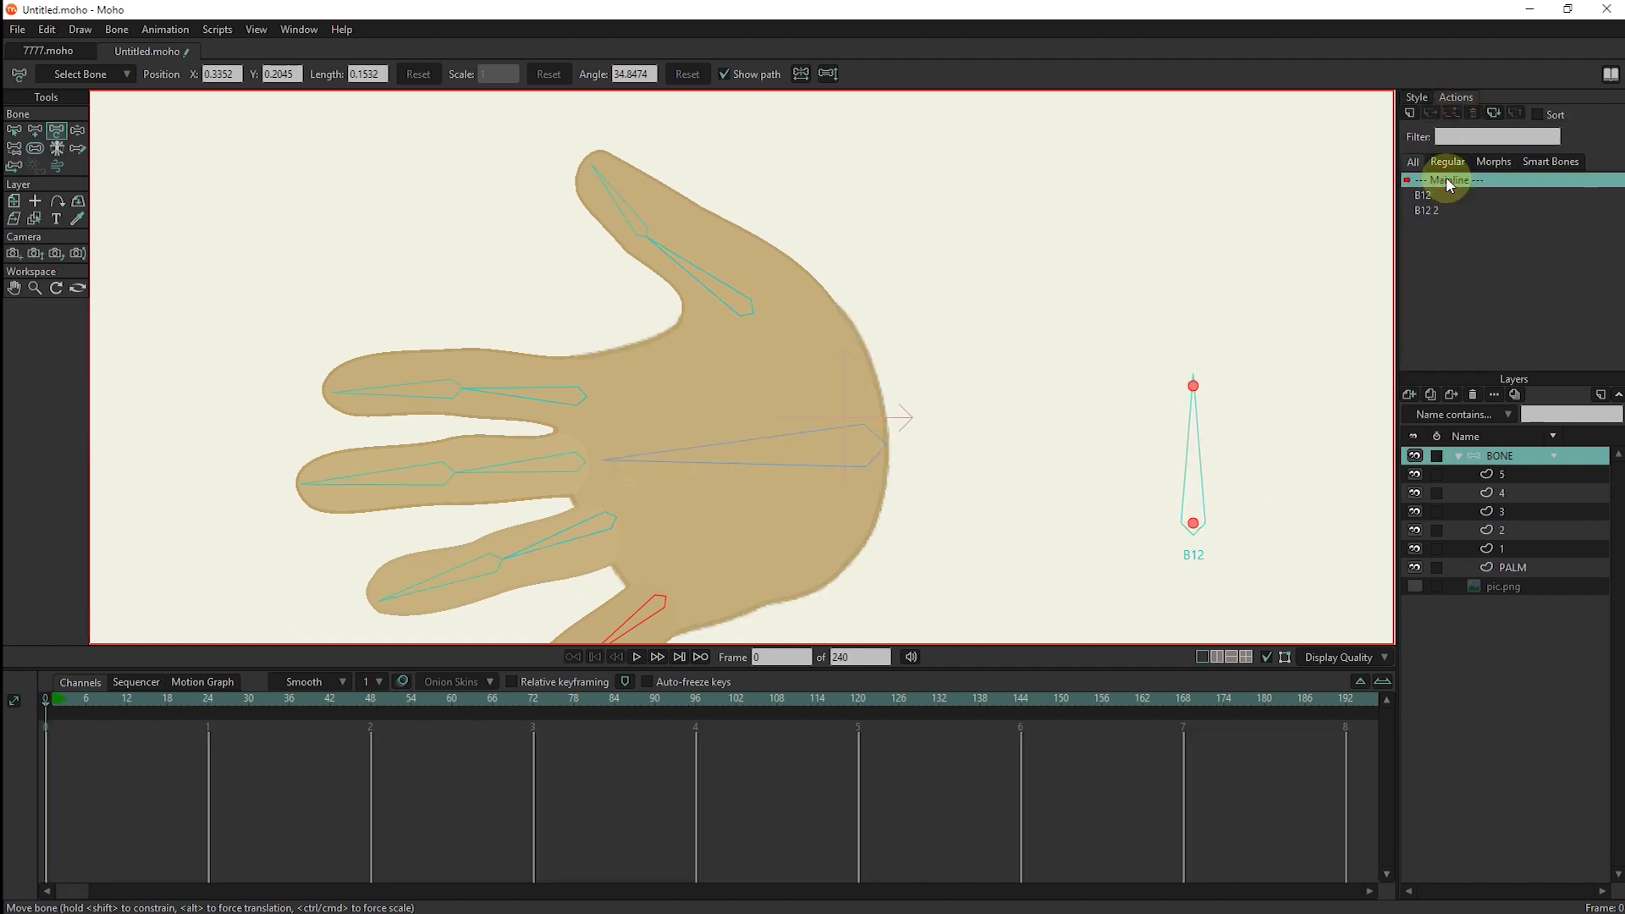
pyautogui.click(376, 473)
pyautogui.click(1192, 483)
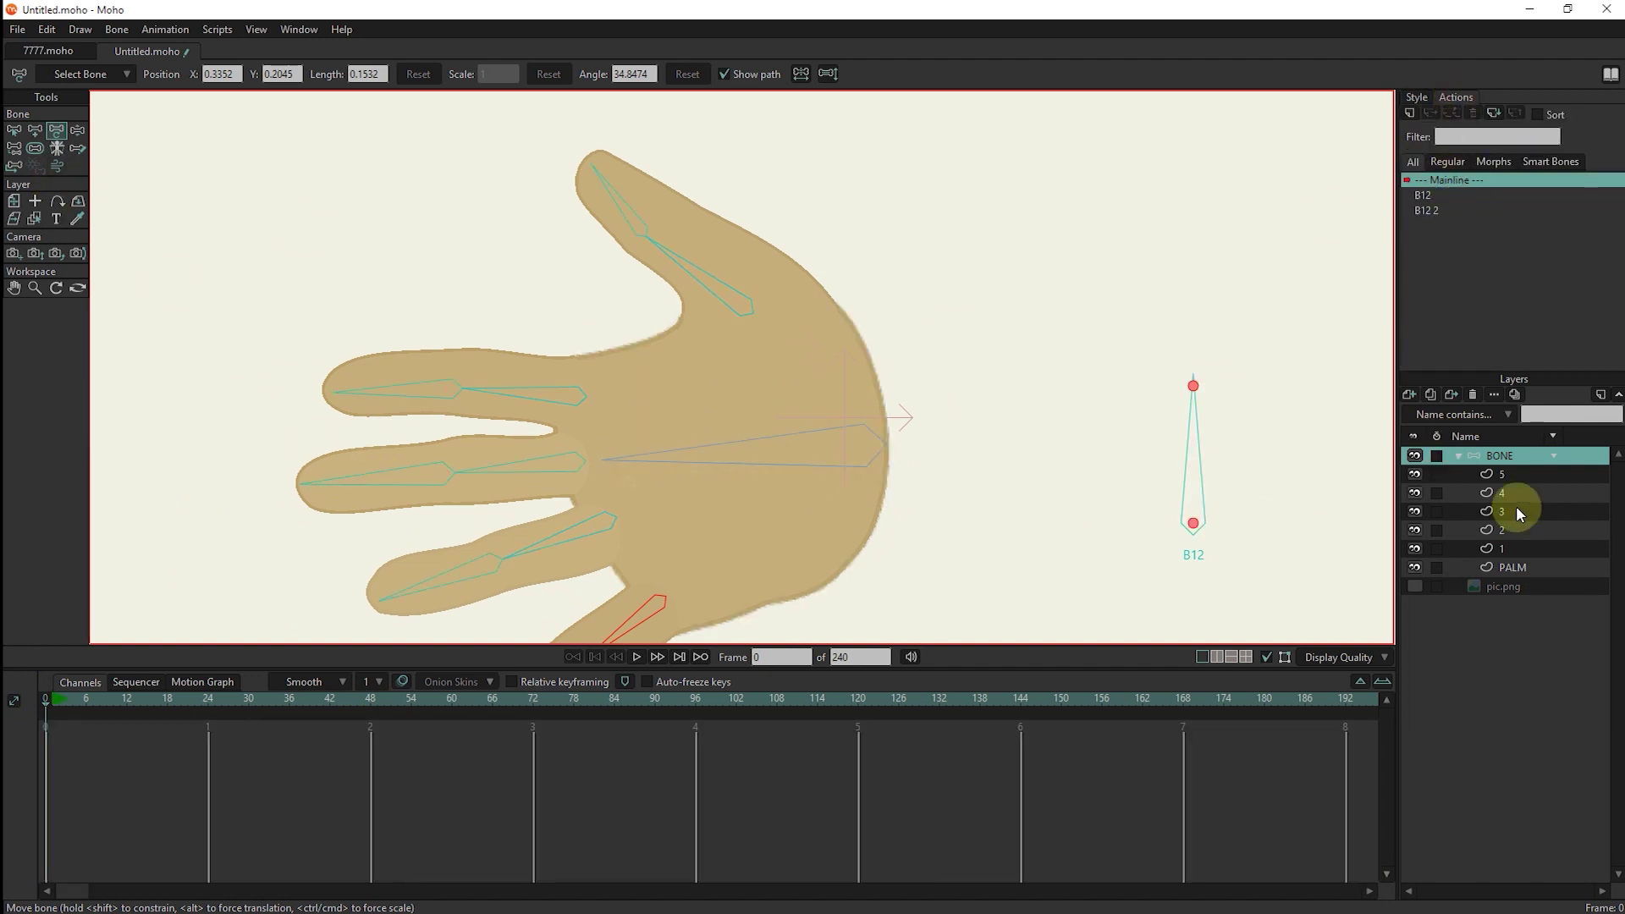
pyautogui.click(78, 129)
pyautogui.scroll(-2, 770, 371)
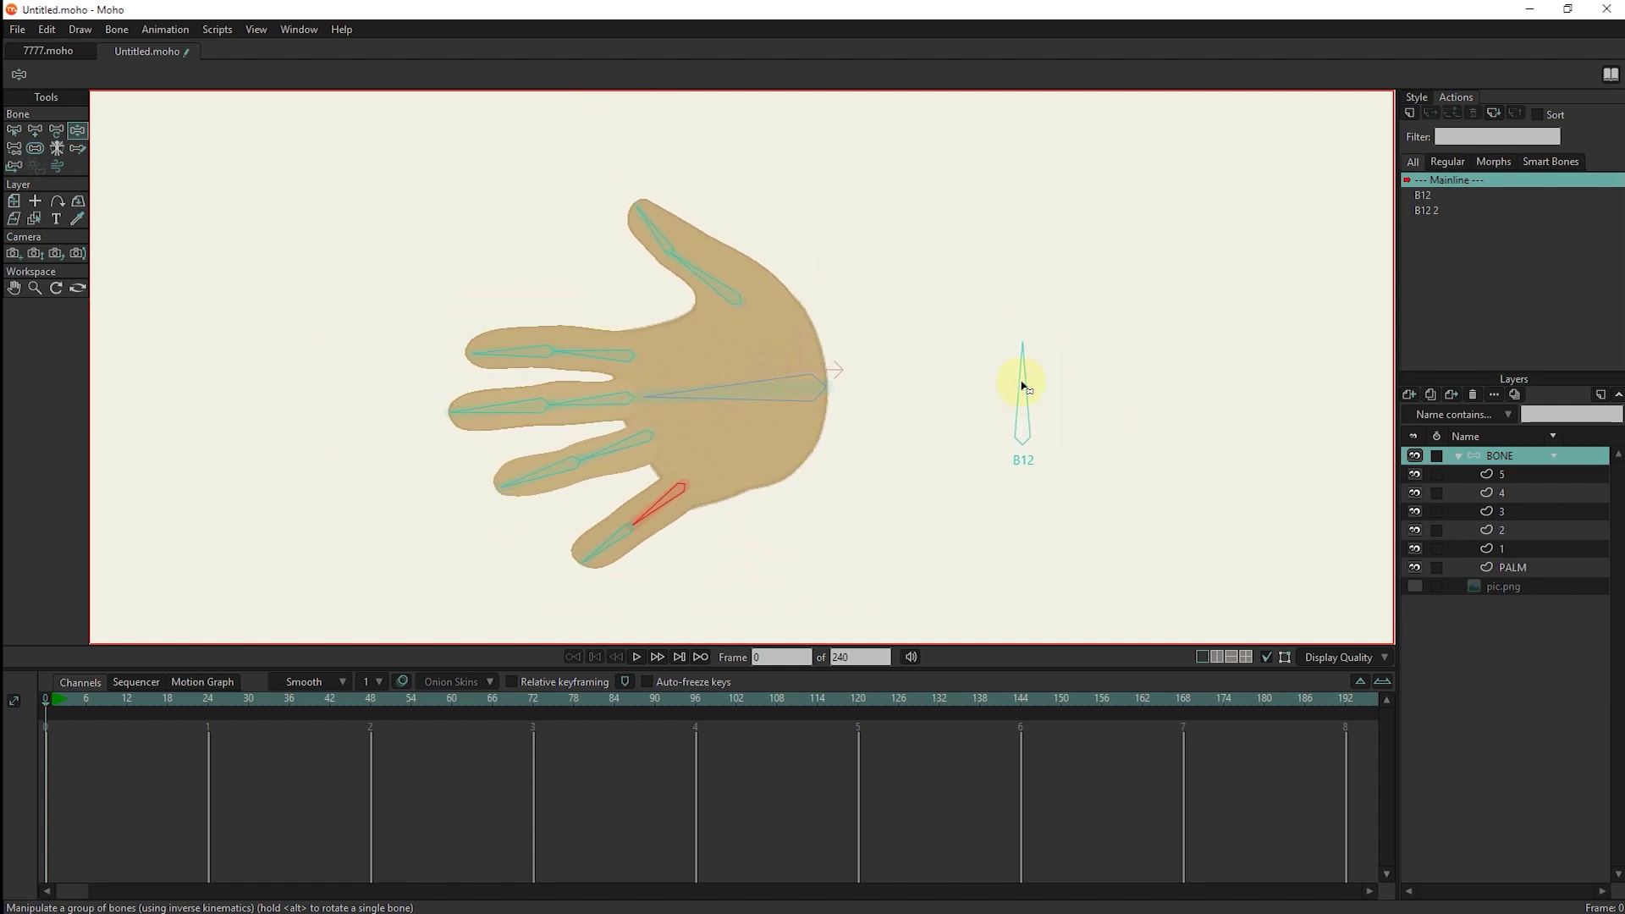
pyautogui.moveTo(1023, 373)
pyautogui.mouseDown()
pyautogui.moveTo(854, 481)
pyautogui.moveTo(882, 444)
pyautogui.mouseUp()
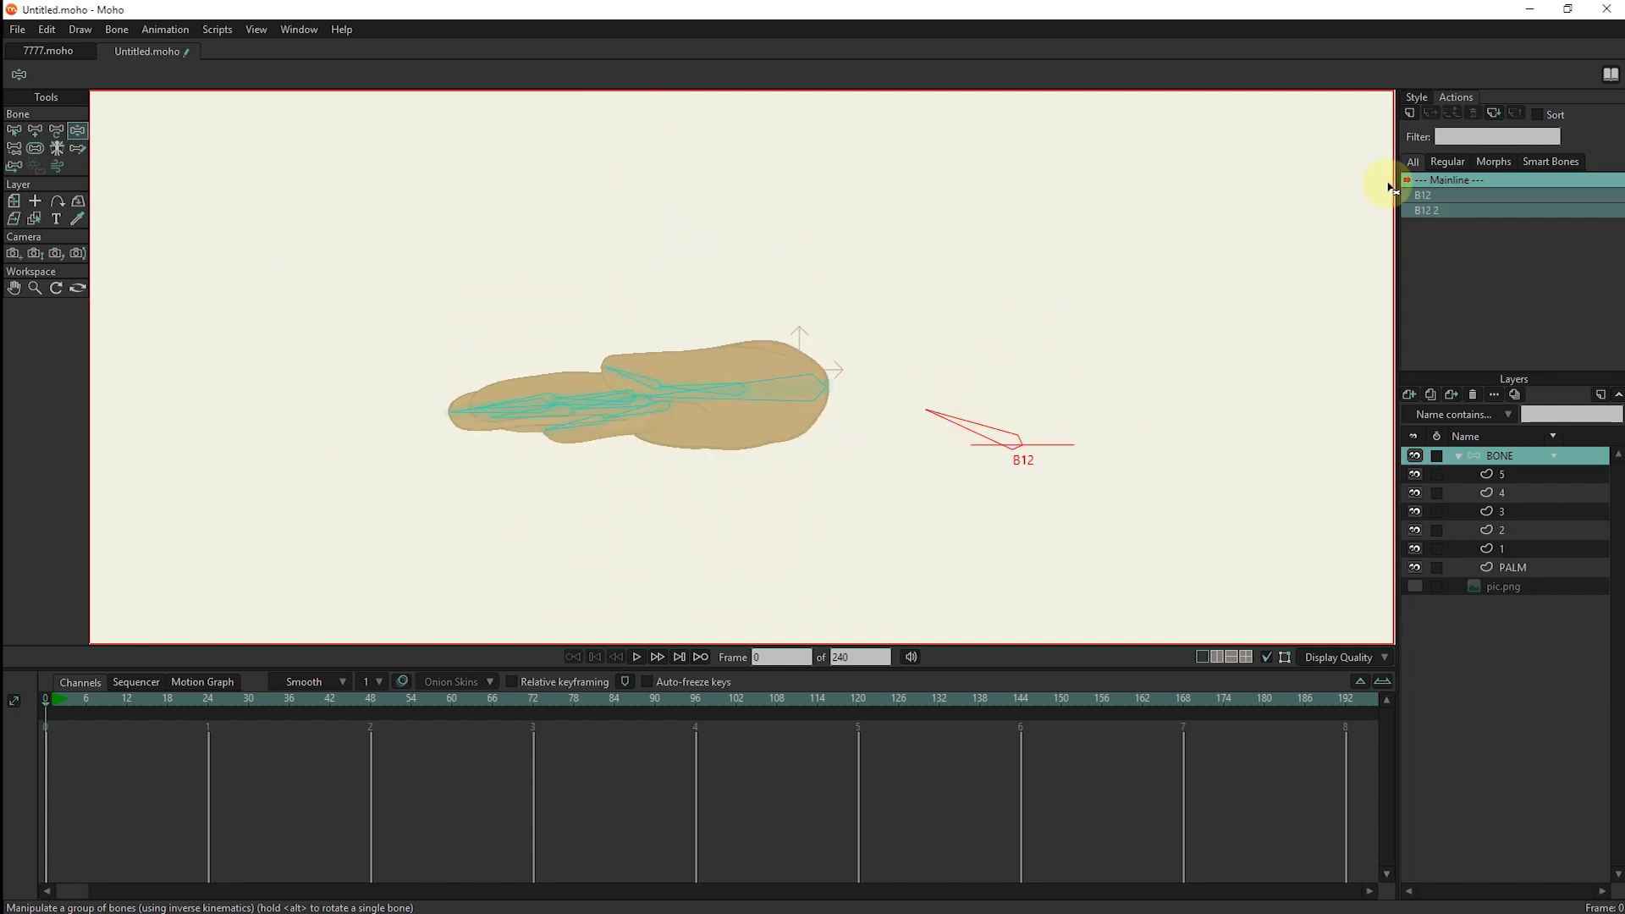
# Open the B12 2 action at frame 48 and pick thumb layer 5.
pyautogui.click(1430, 185)
pyautogui.doubleClick(1439, 211)
pyautogui.click(365, 700)
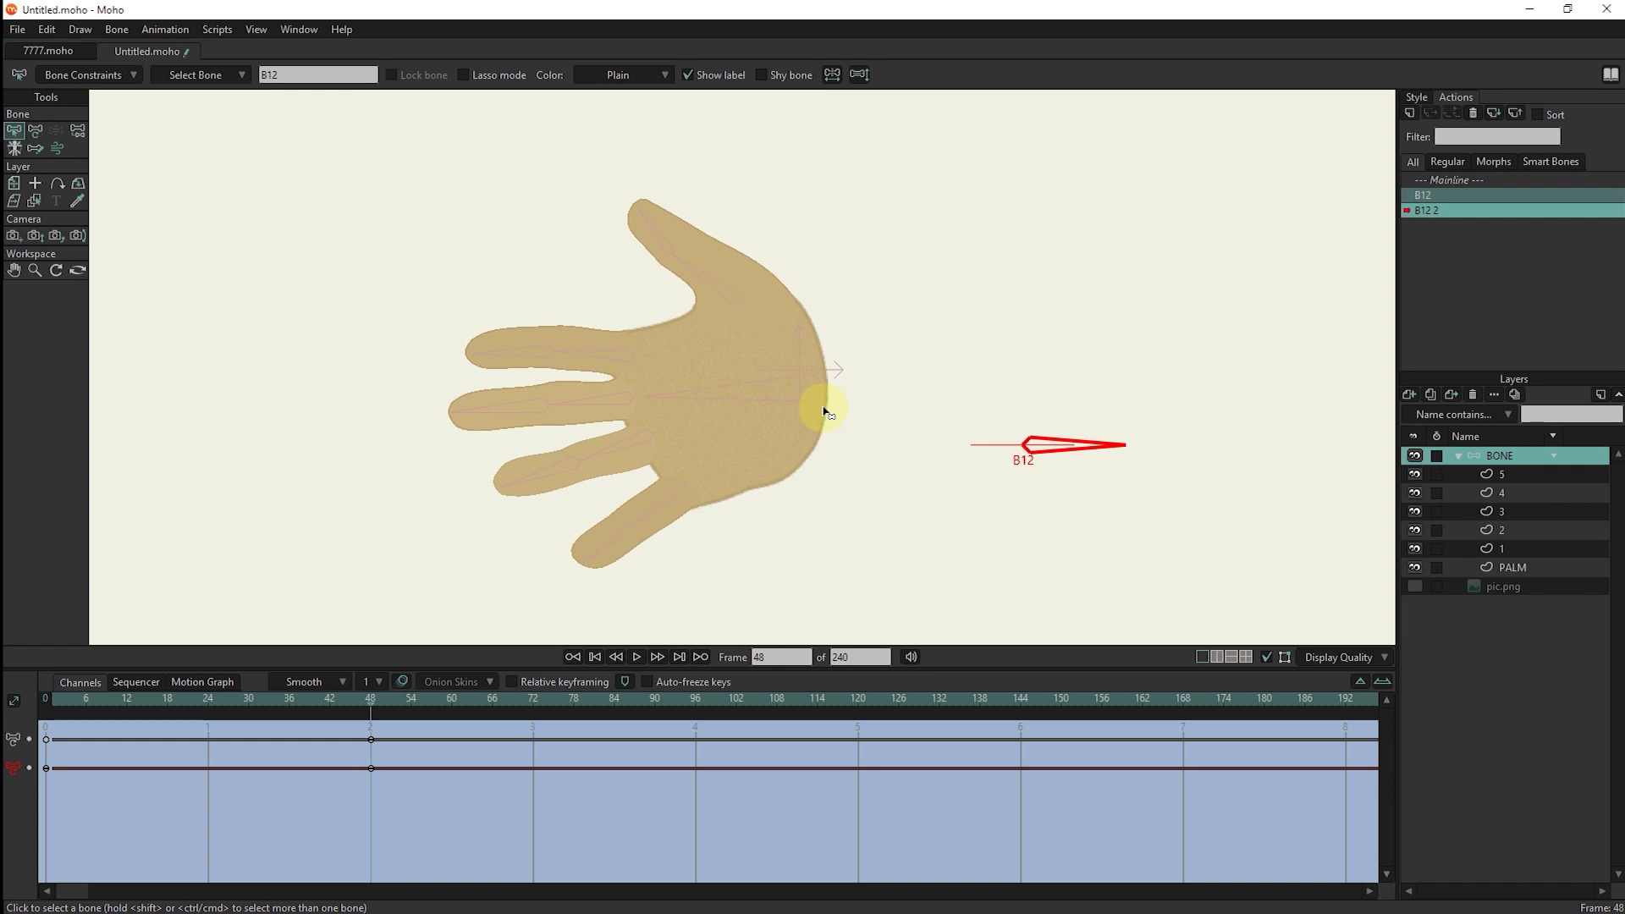
pyautogui.moveTo(826, 413); pyautogui.dragTo(808, 394)
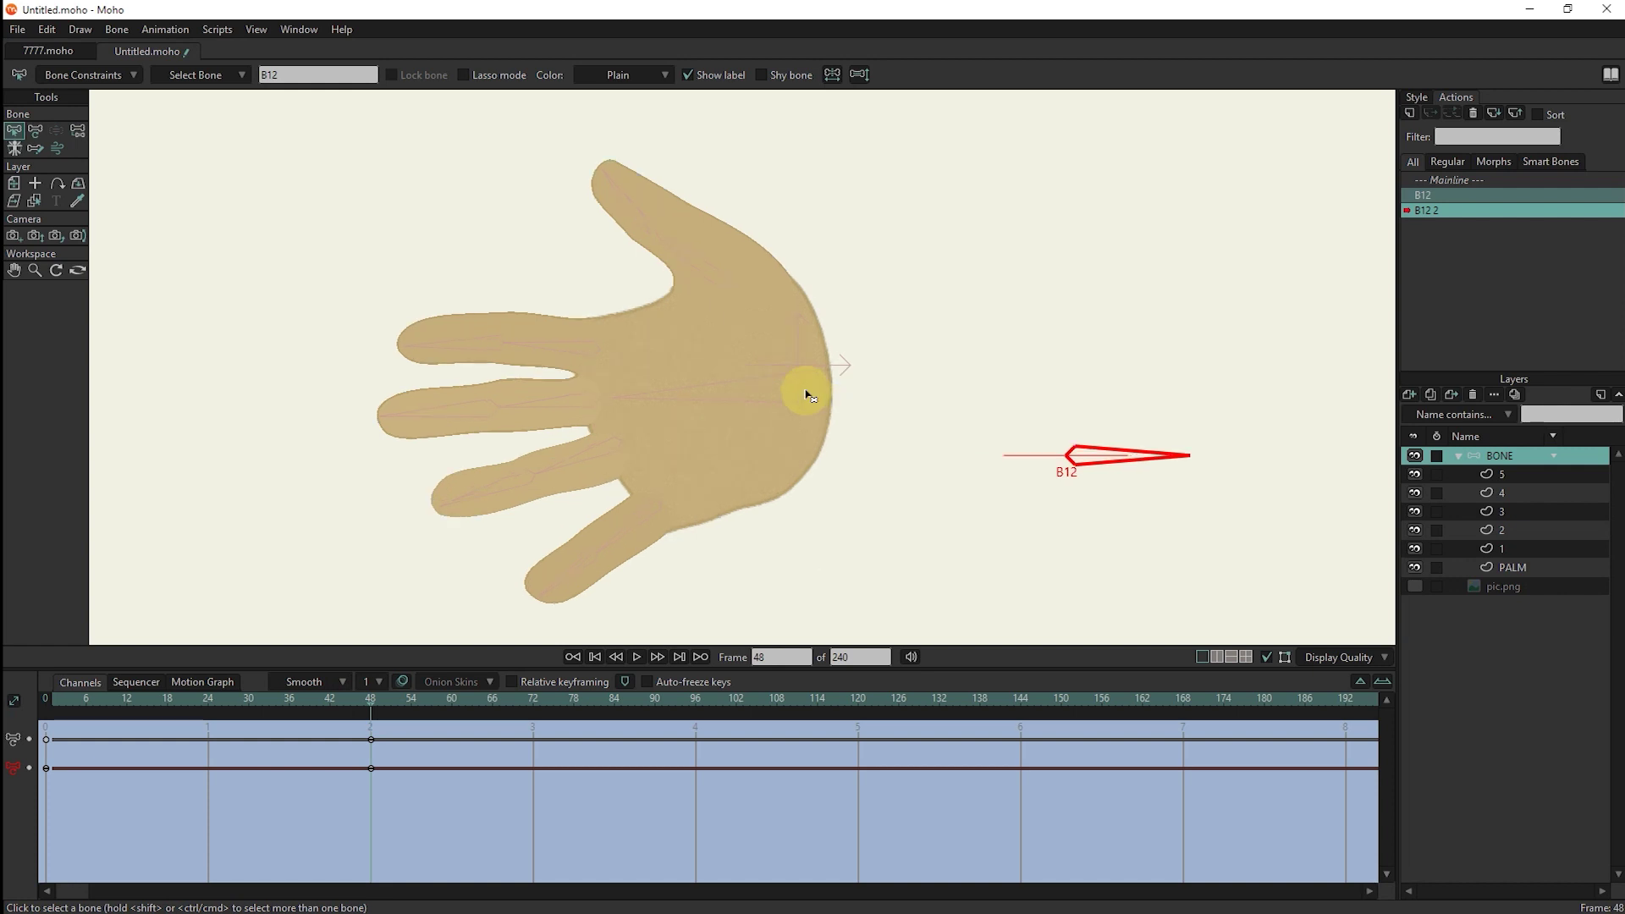
pyautogui.click(34, 199)
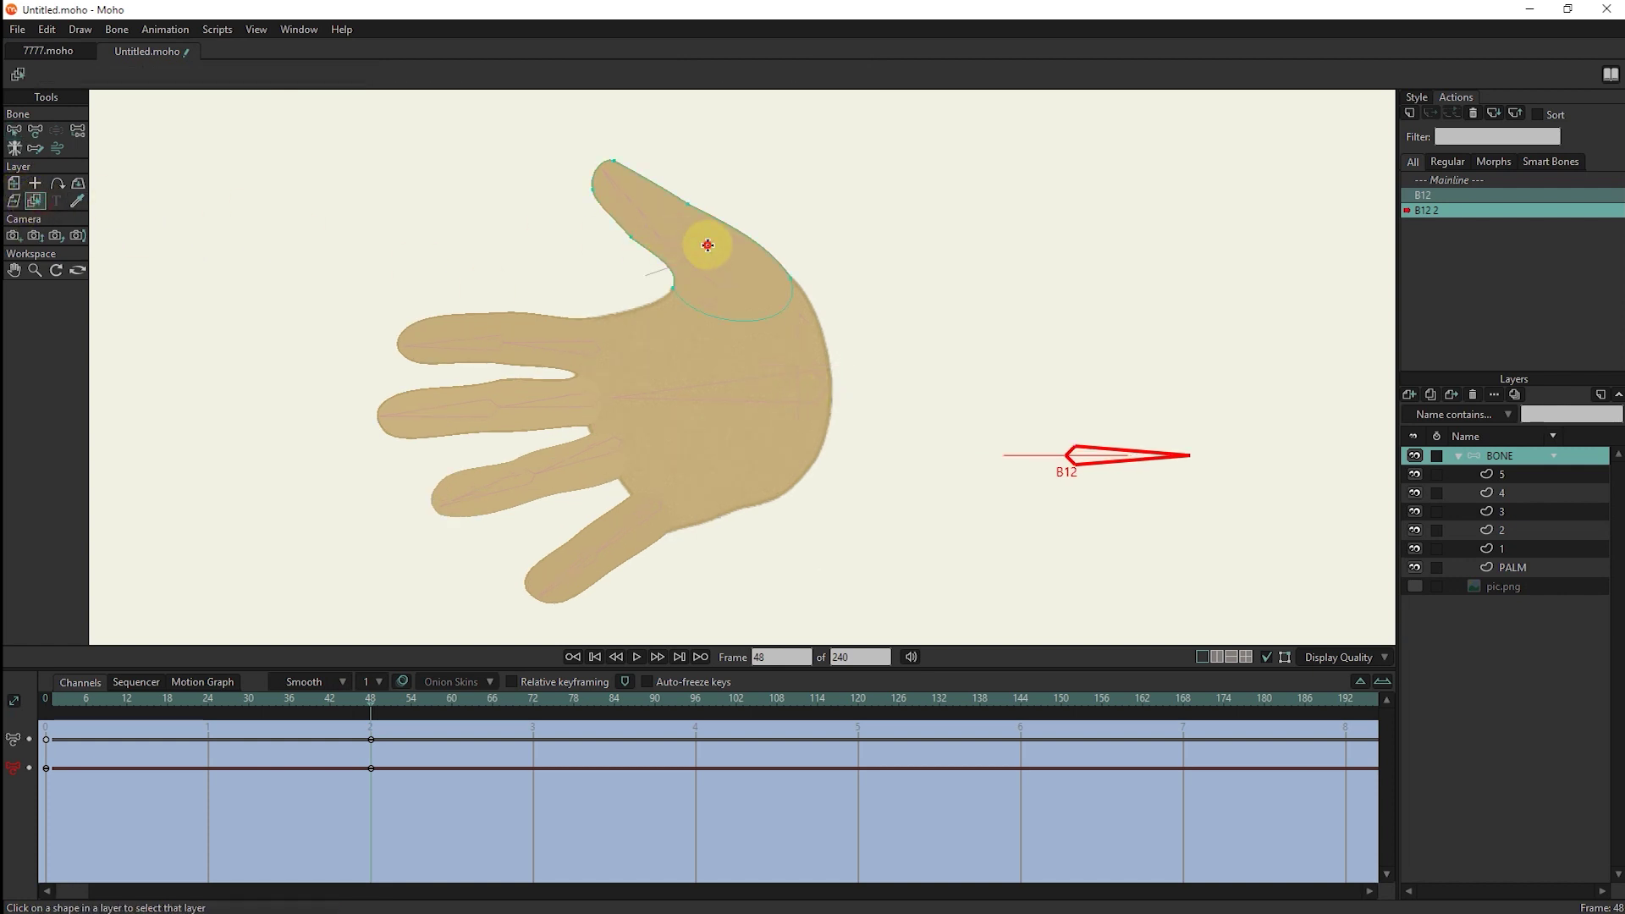
pyautogui.click(708, 244)
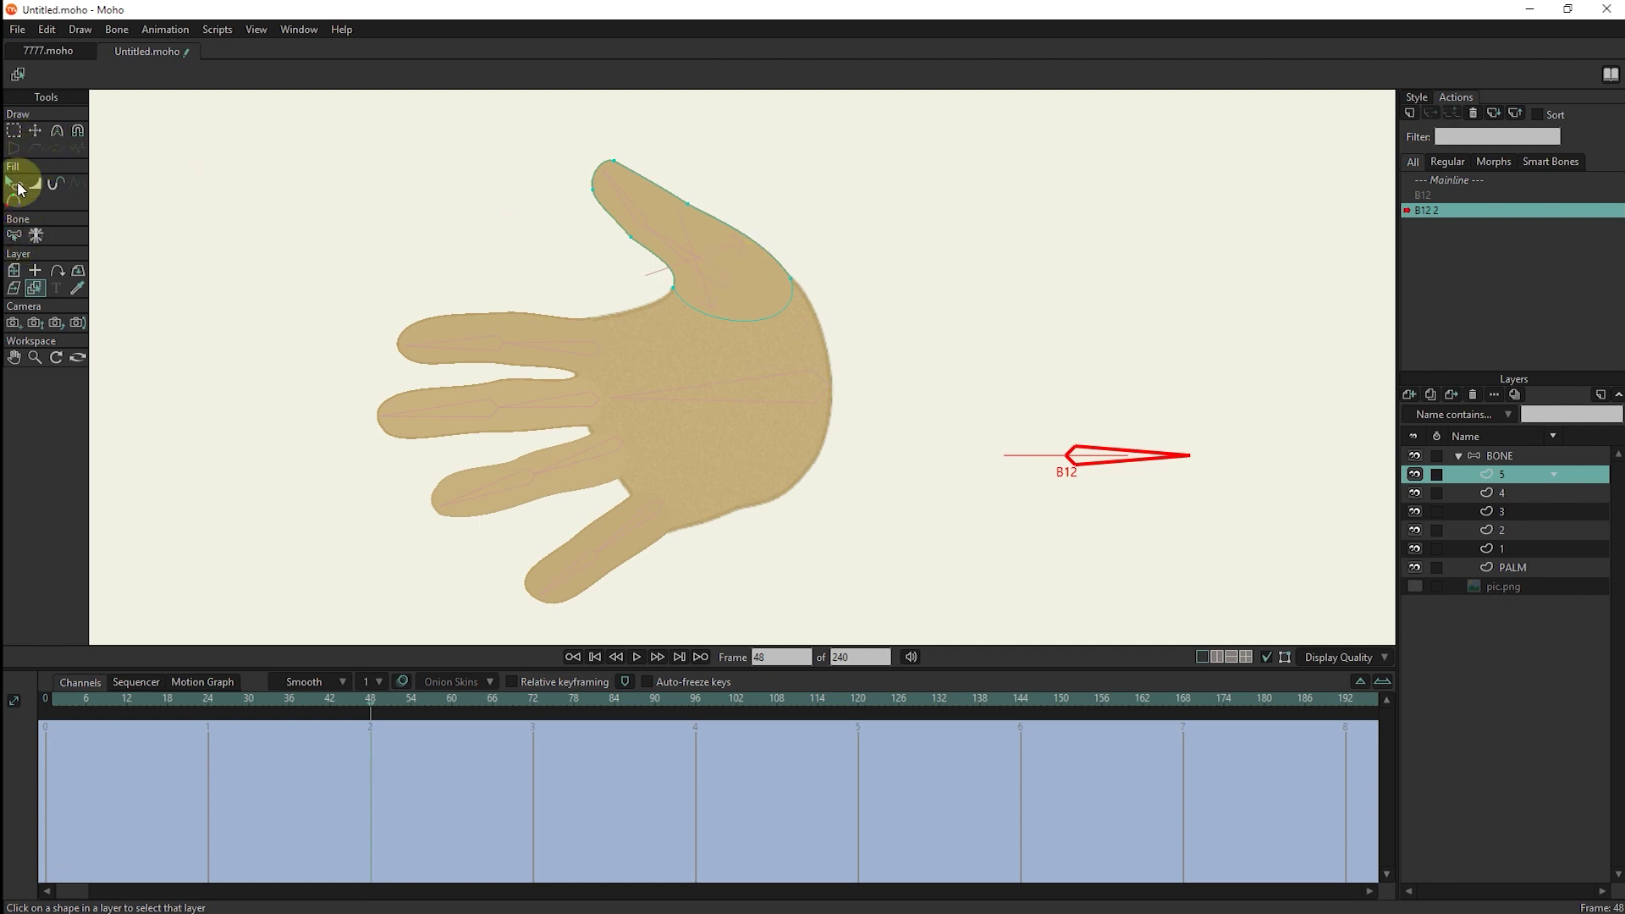
pyautogui.click(16, 270)
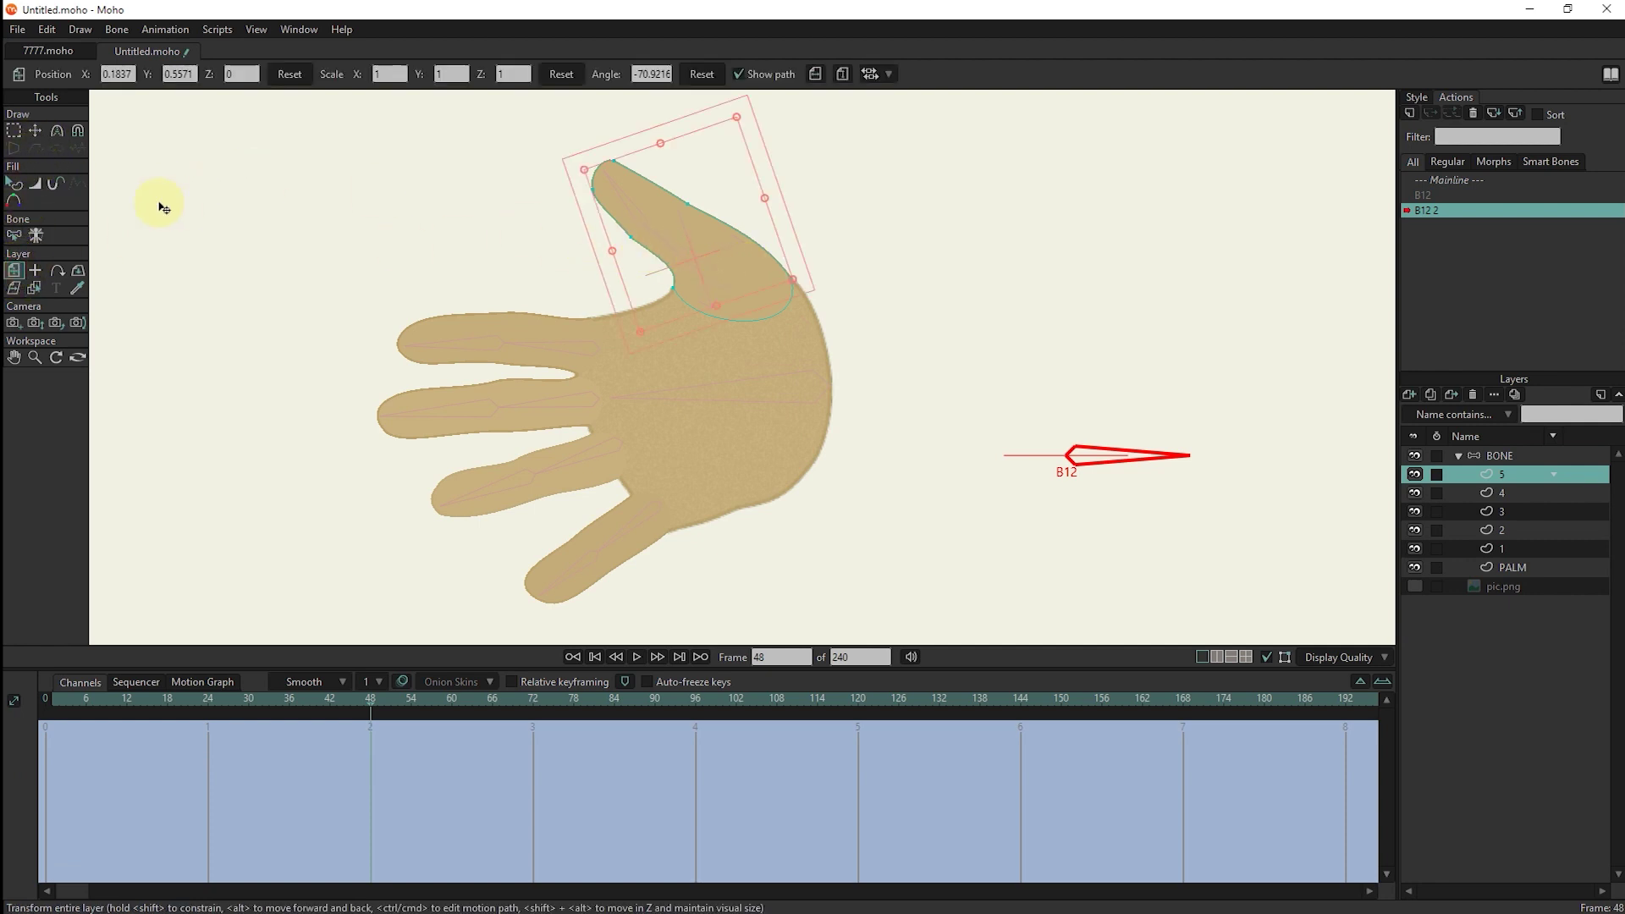
pyautogui.click(1495, 455)
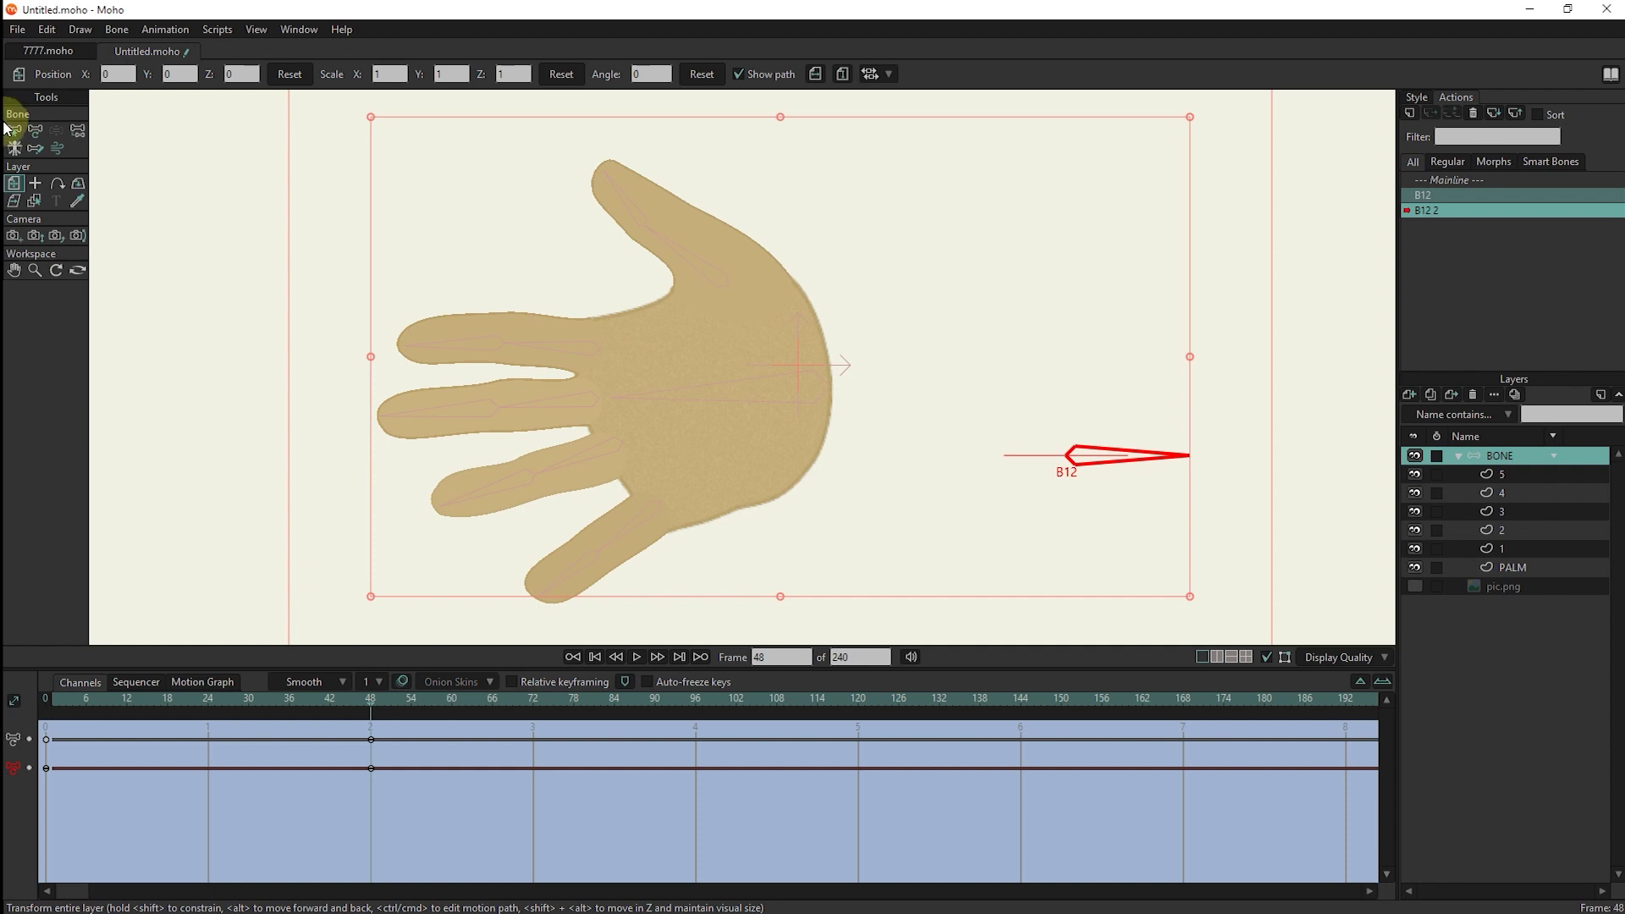
# Bend the thumb bone down across the palm at frame 48.
pyautogui.click(35, 129)
pyautogui.click(722, 303)
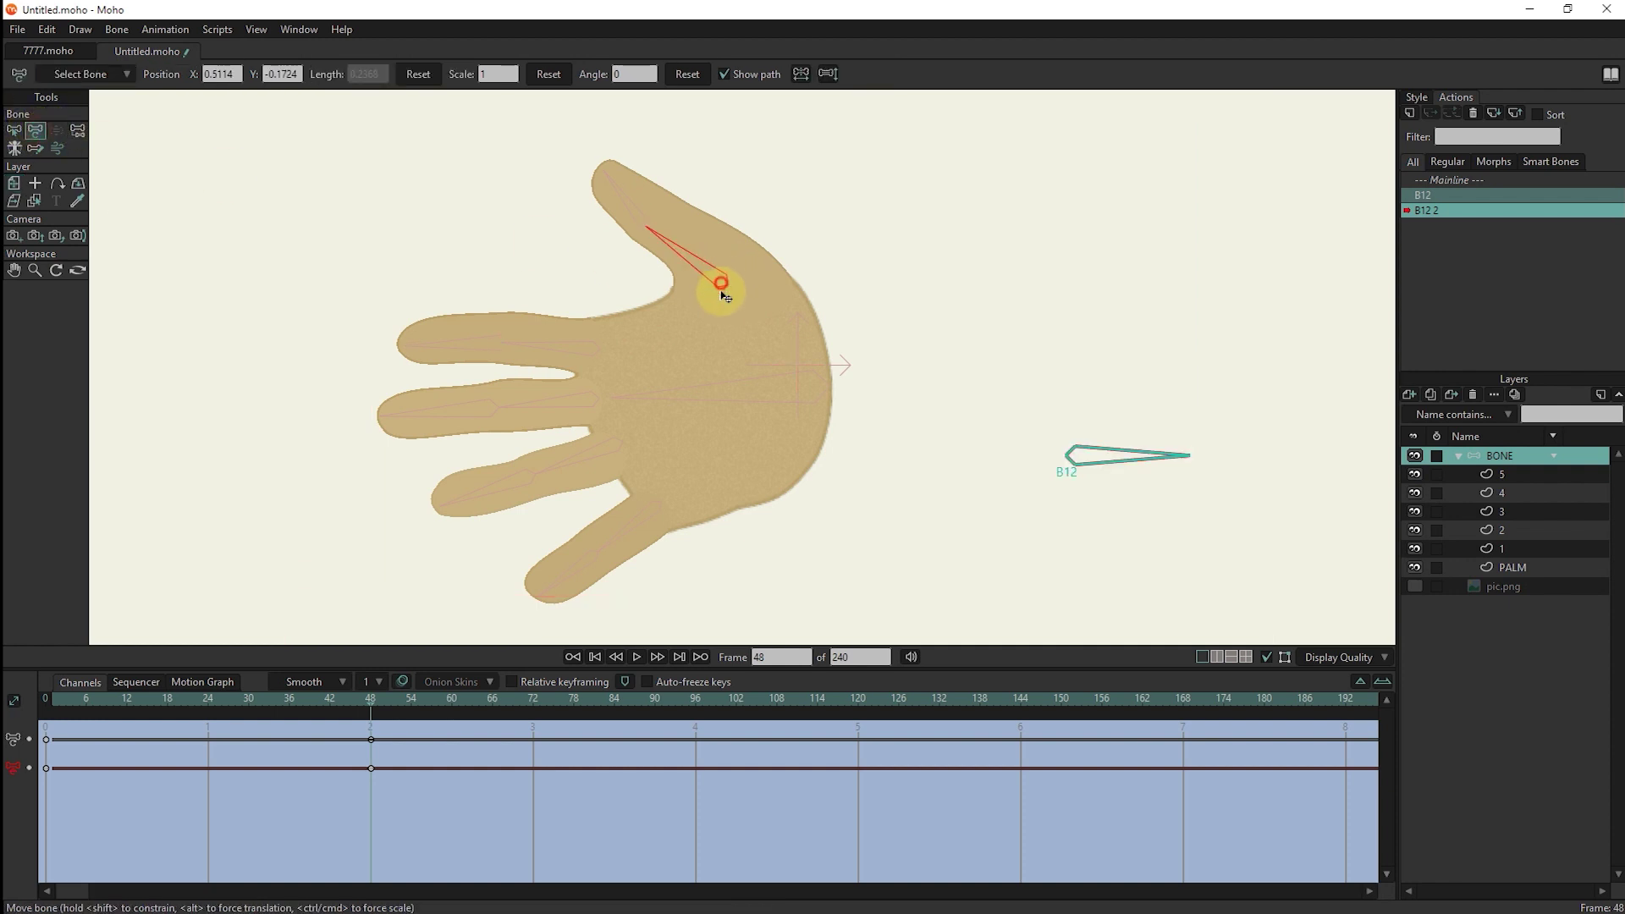
pyautogui.moveTo(721, 306); pyautogui.dragTo(727, 406)
pyautogui.moveTo(112, 711)
pyautogui.mouseDown()
pyautogui.moveTo(87, 714)
pyautogui.moveTo(211, 699)
pyautogui.moveTo(89, 728)
pyautogui.mouseUp()
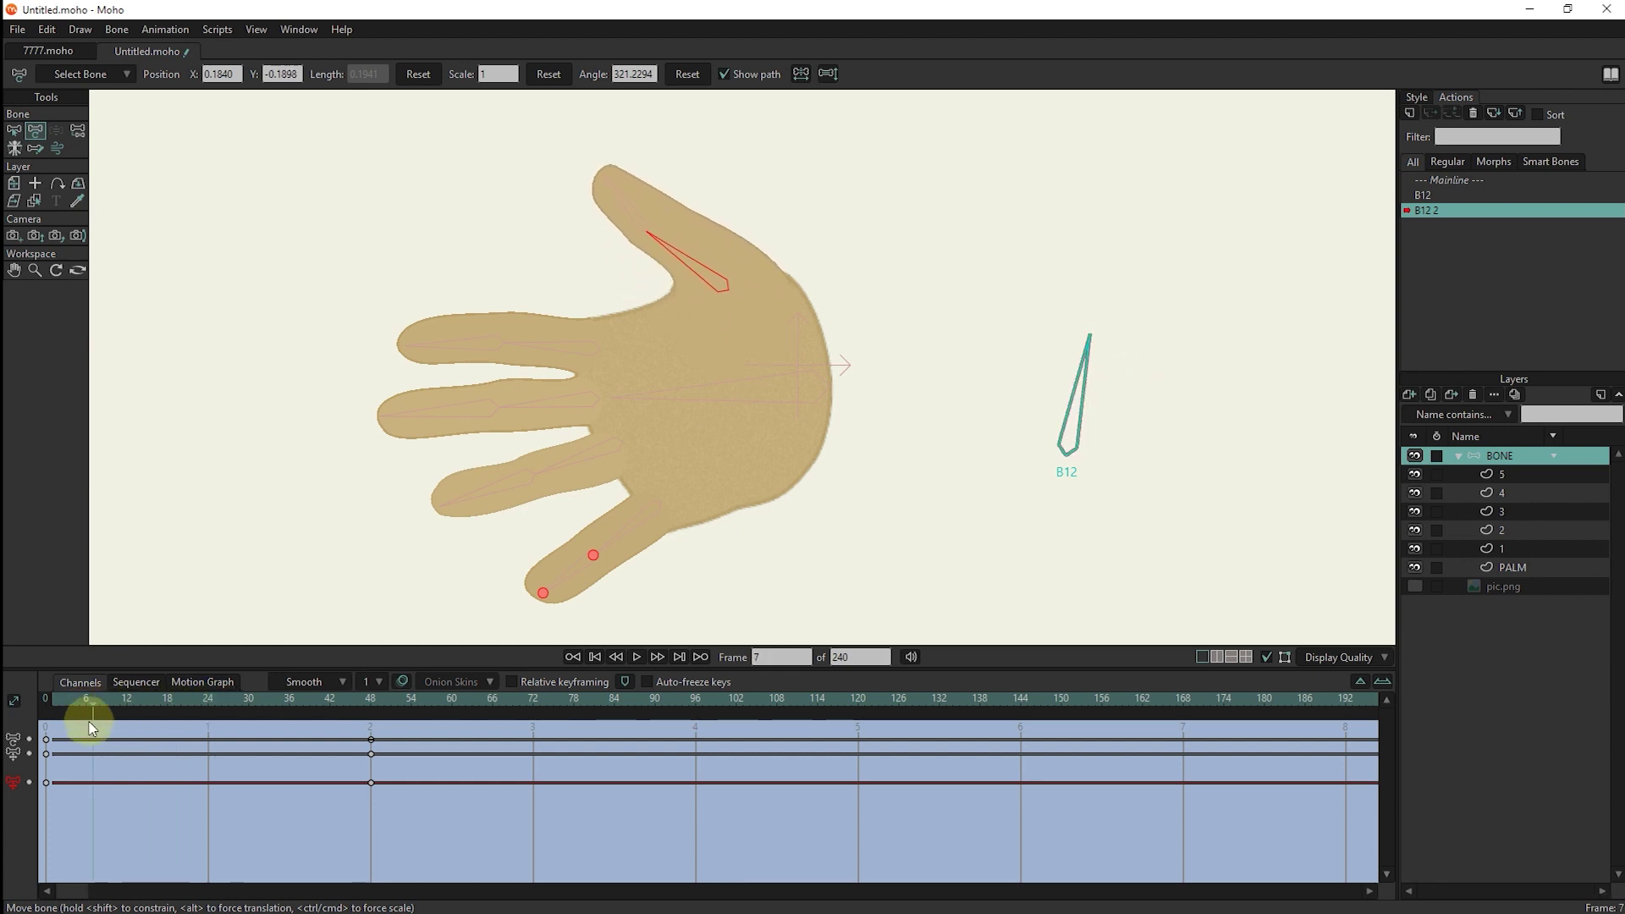
# Enable animated layer order on the BONE layer and move layer 5 below PALM.
pyautogui.doubleClick(1507, 461)
pyautogui.click(1273, 306)
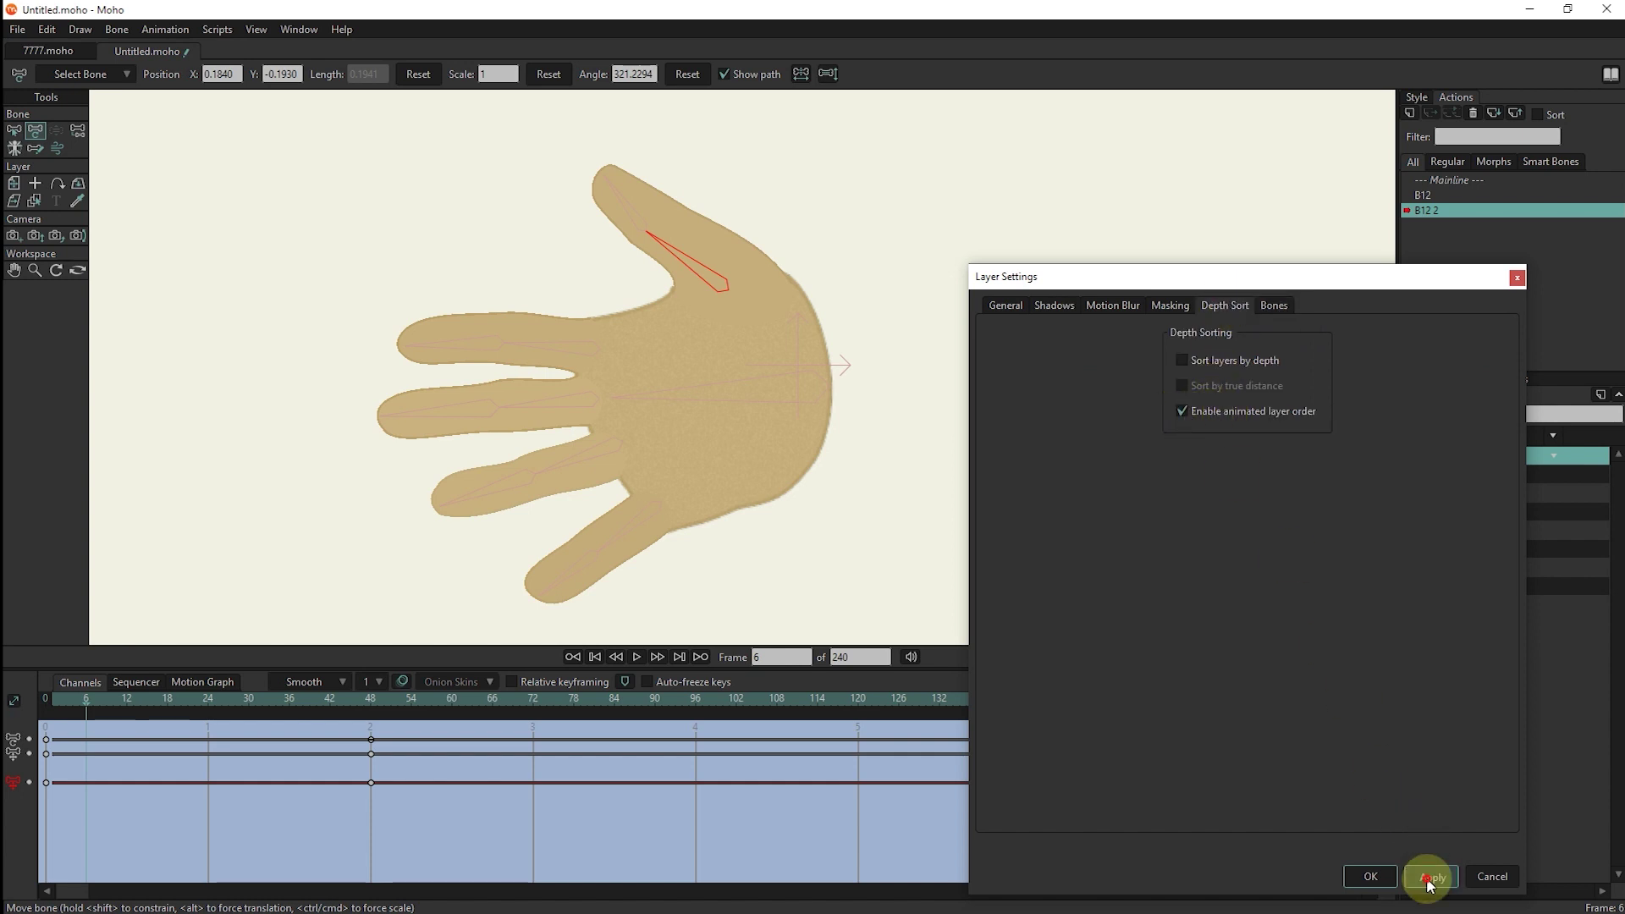
pyautogui.click(1369, 878)
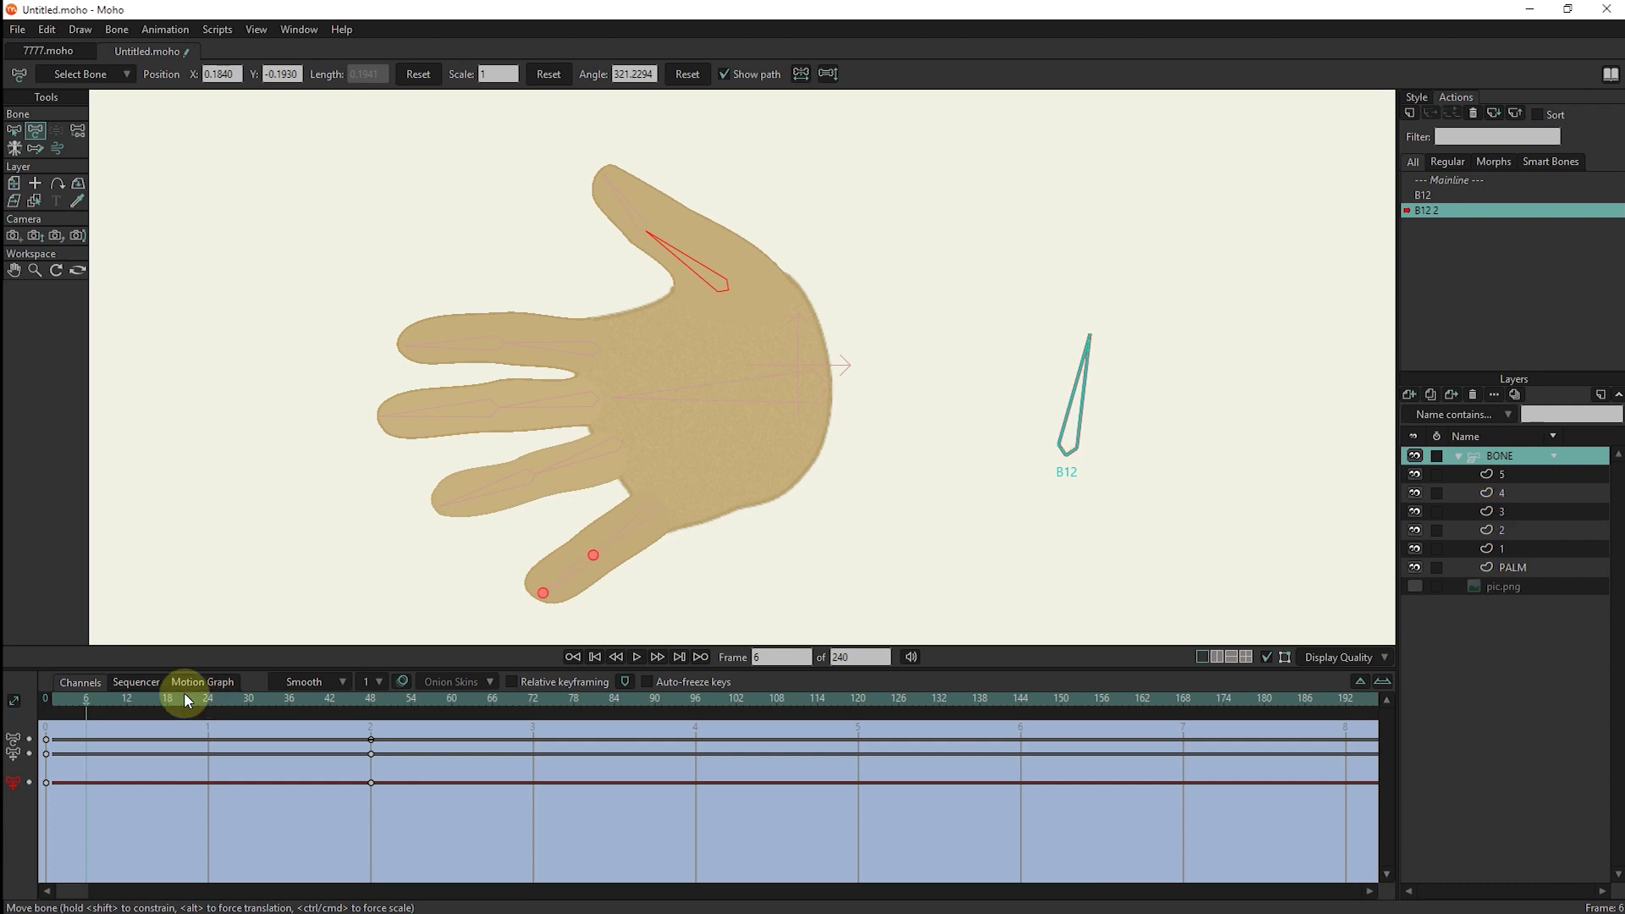
pyautogui.click(1497, 474)
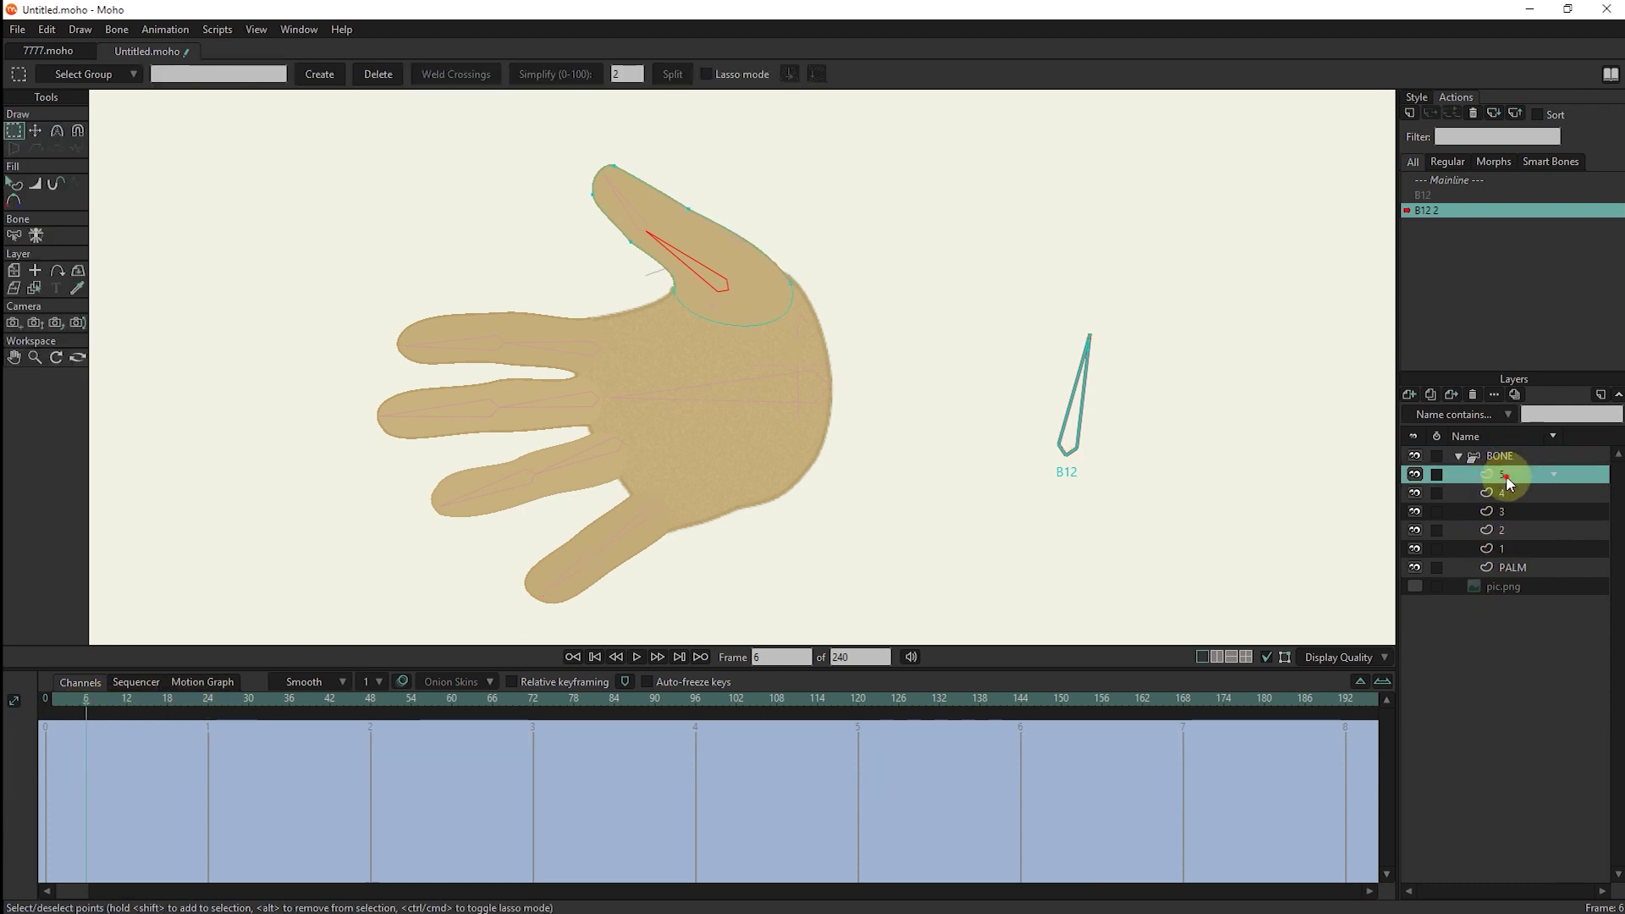
pyautogui.moveTo(1506, 485); pyautogui.dragTo(1502, 572)
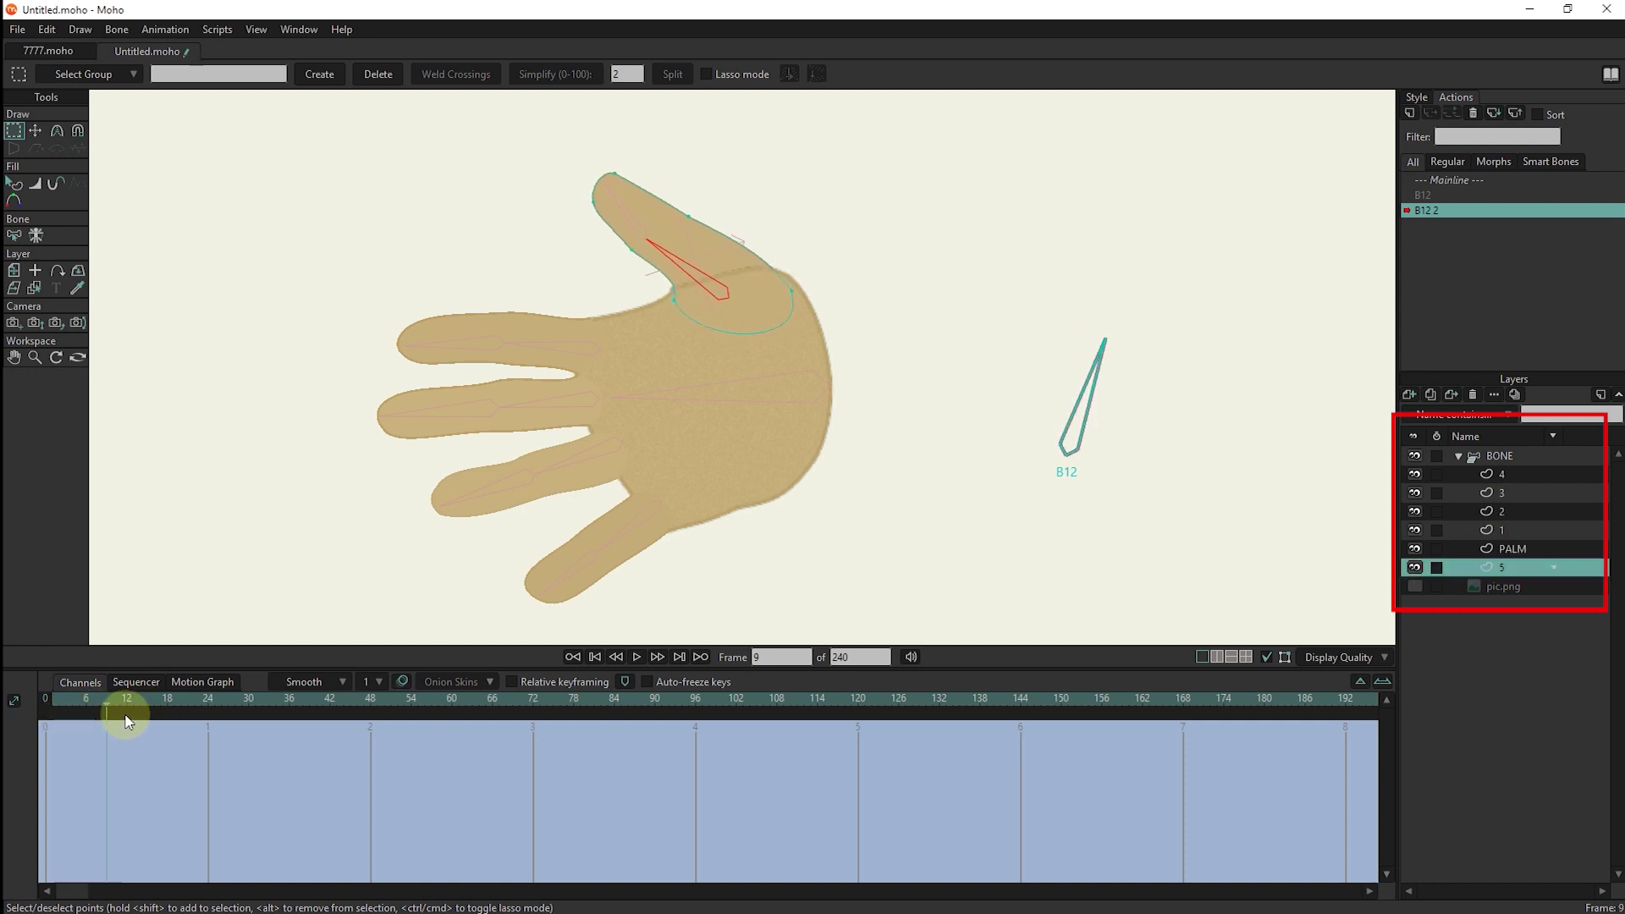
pyautogui.moveTo(99, 702)
pyautogui.mouseDown()
pyautogui.moveTo(305, 714)
pyautogui.moveTo(55, 737)
pyautogui.moveTo(368, 738)
pyautogui.mouseUp()
pyautogui.scroll(2, 718, 235)
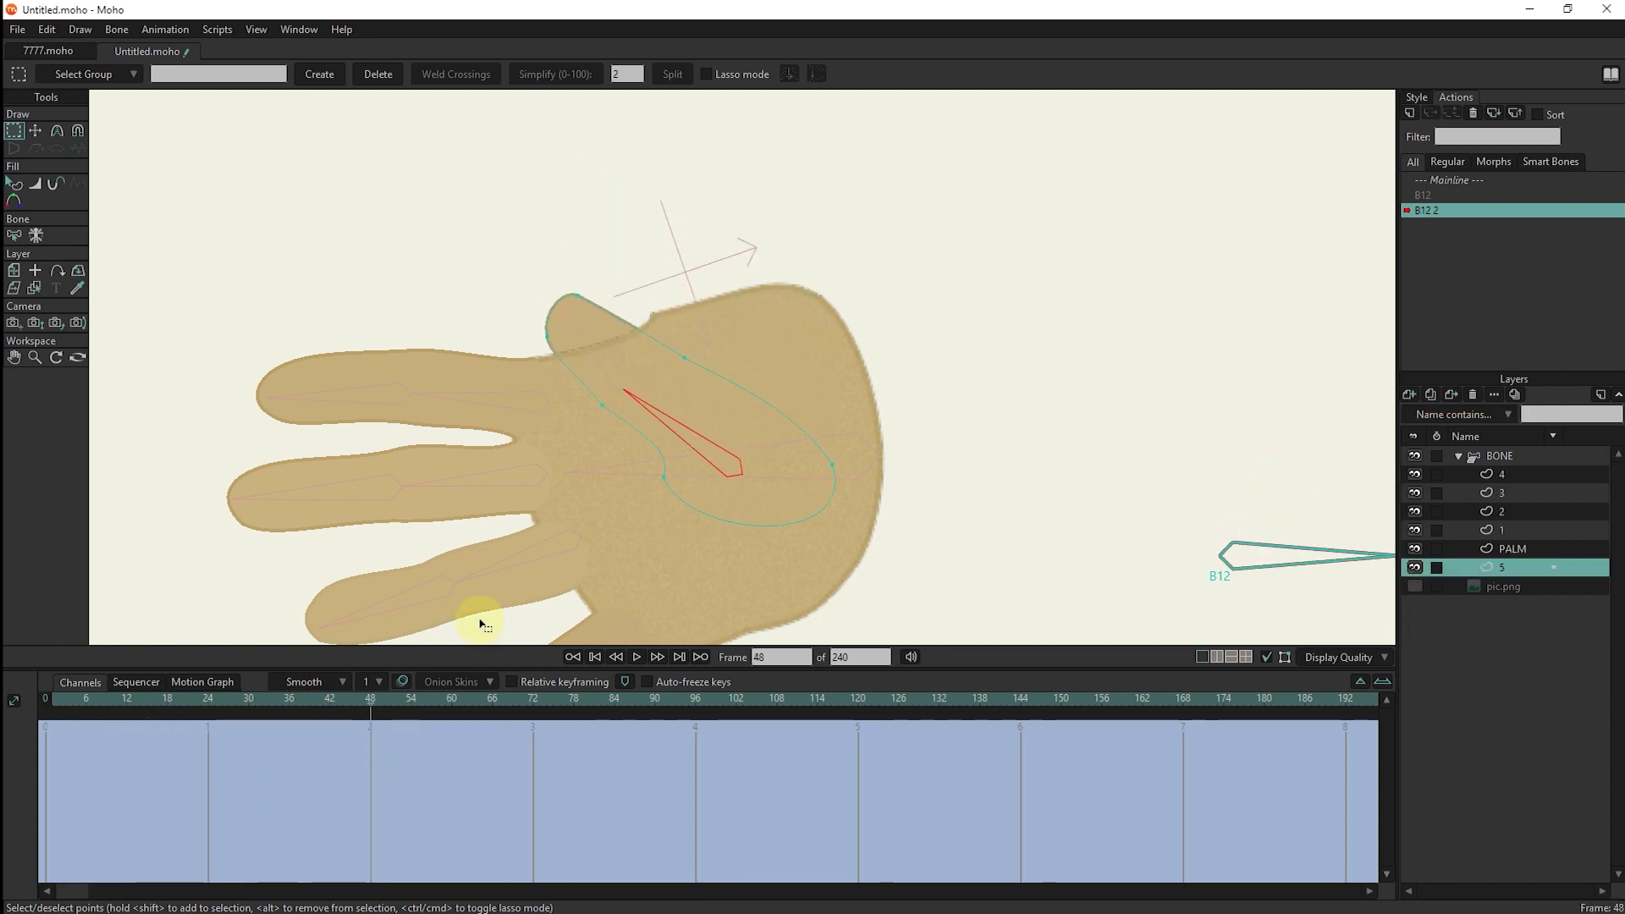
pyautogui.scroll(-1, 593, 474)
pyautogui.scroll(-1, 592, 472)
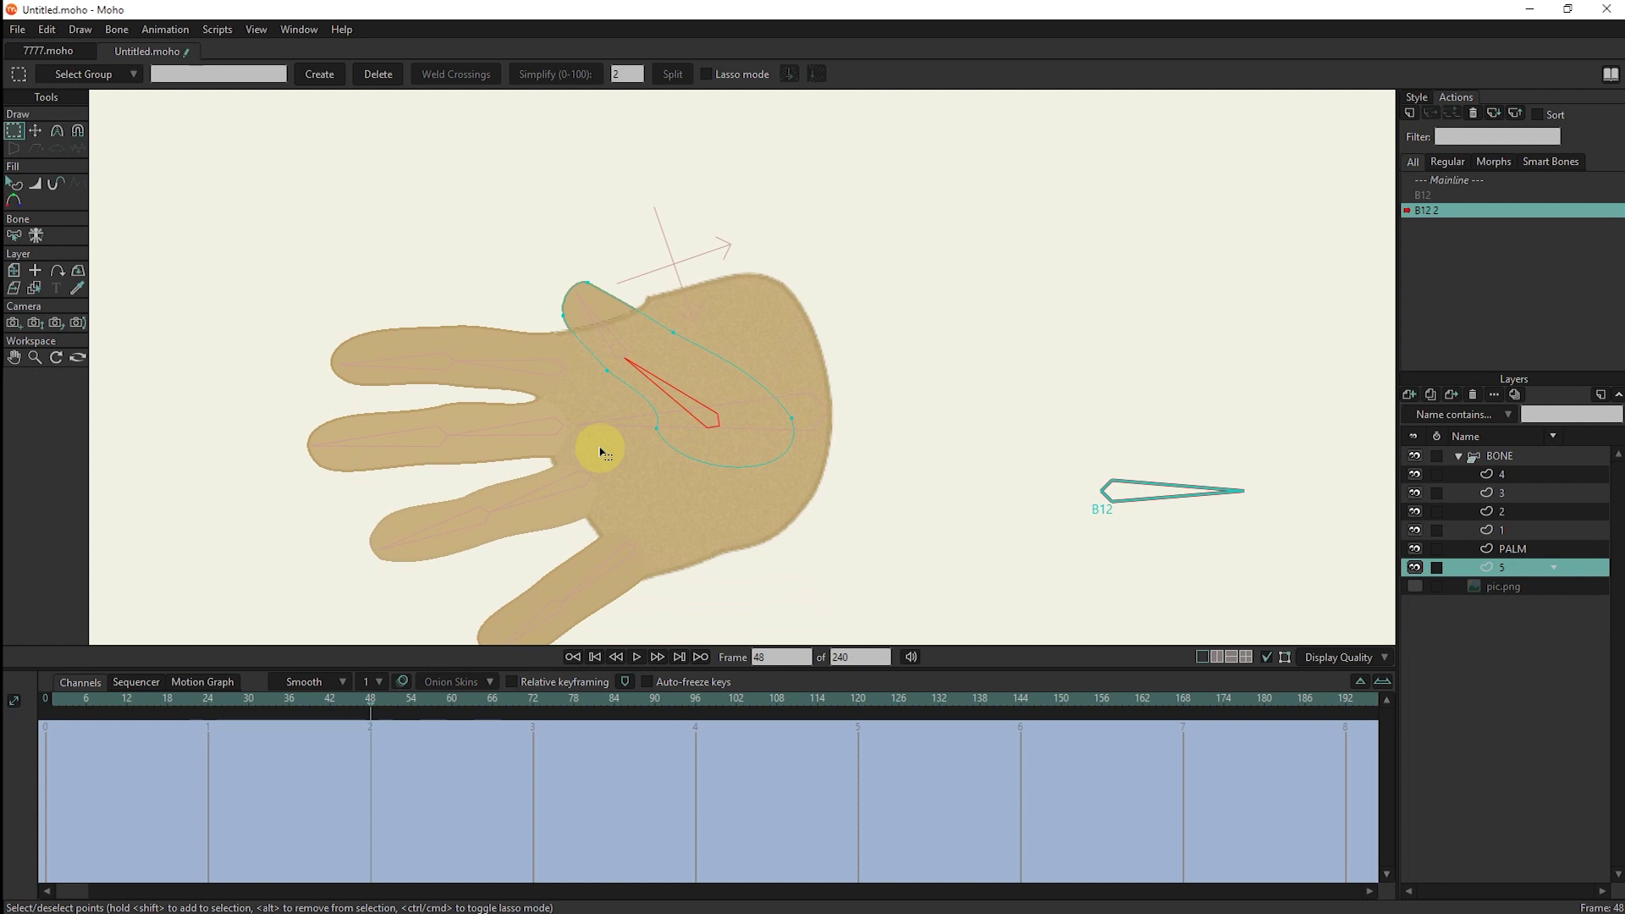
# On the BONE layer, bend the top finger bone down over the next finger.
pyautogui.click(1461, 457)
pyautogui.click(37, 129)
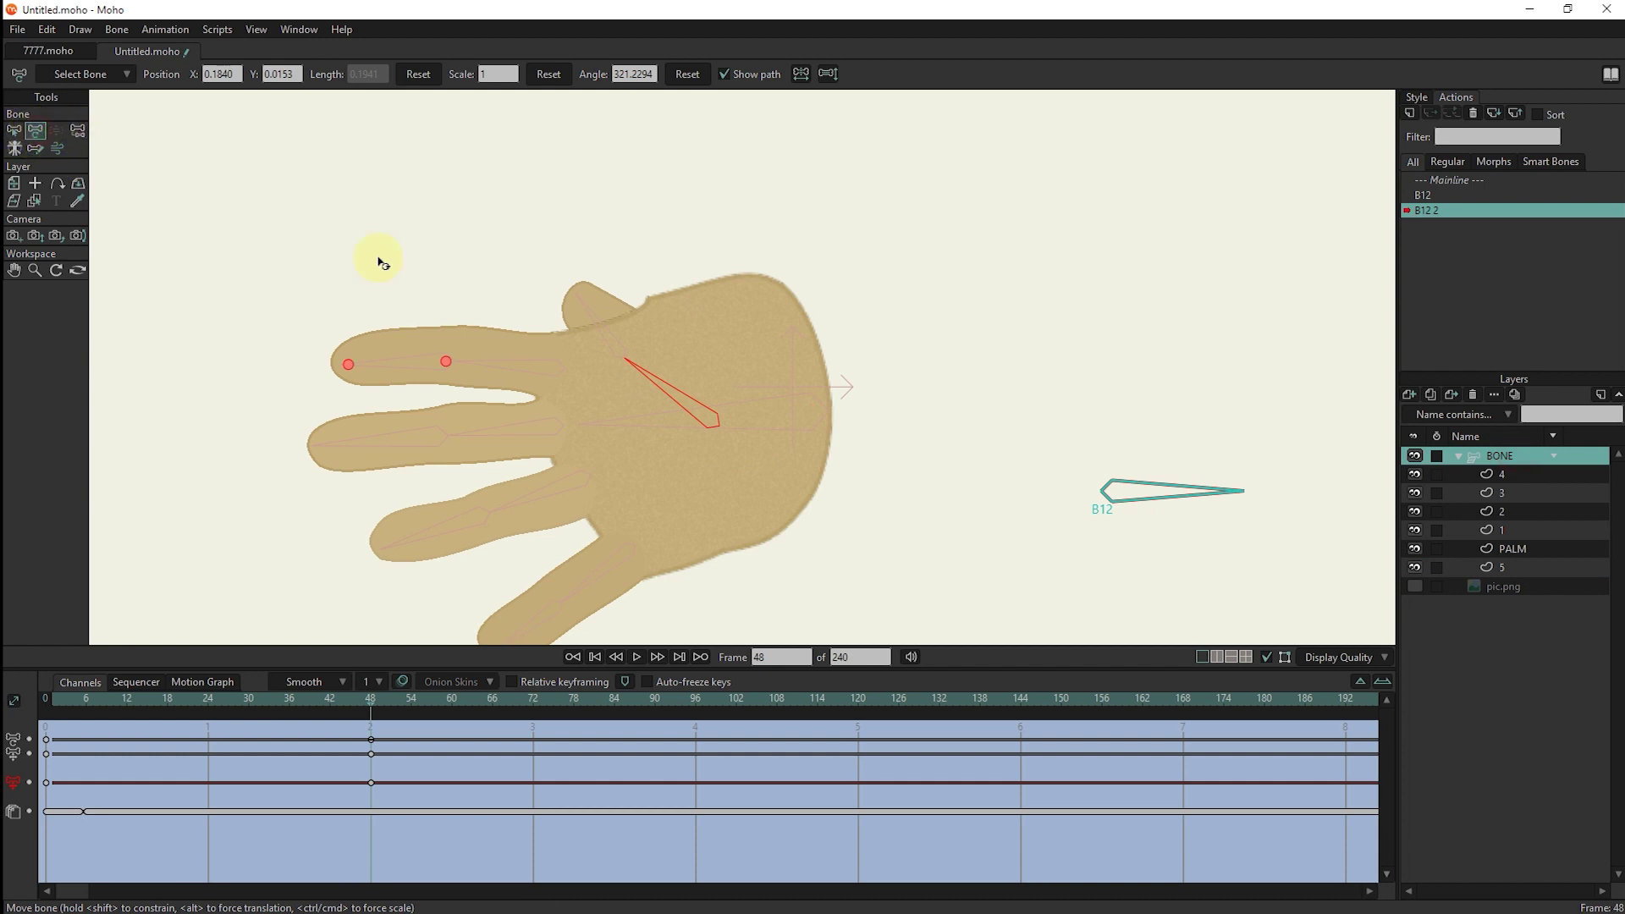
pyautogui.moveTo(567, 340)
pyautogui.mouseDown()
pyautogui.moveTo(564, 382)
pyautogui.moveTo(596, 402)
pyautogui.mouseUp()
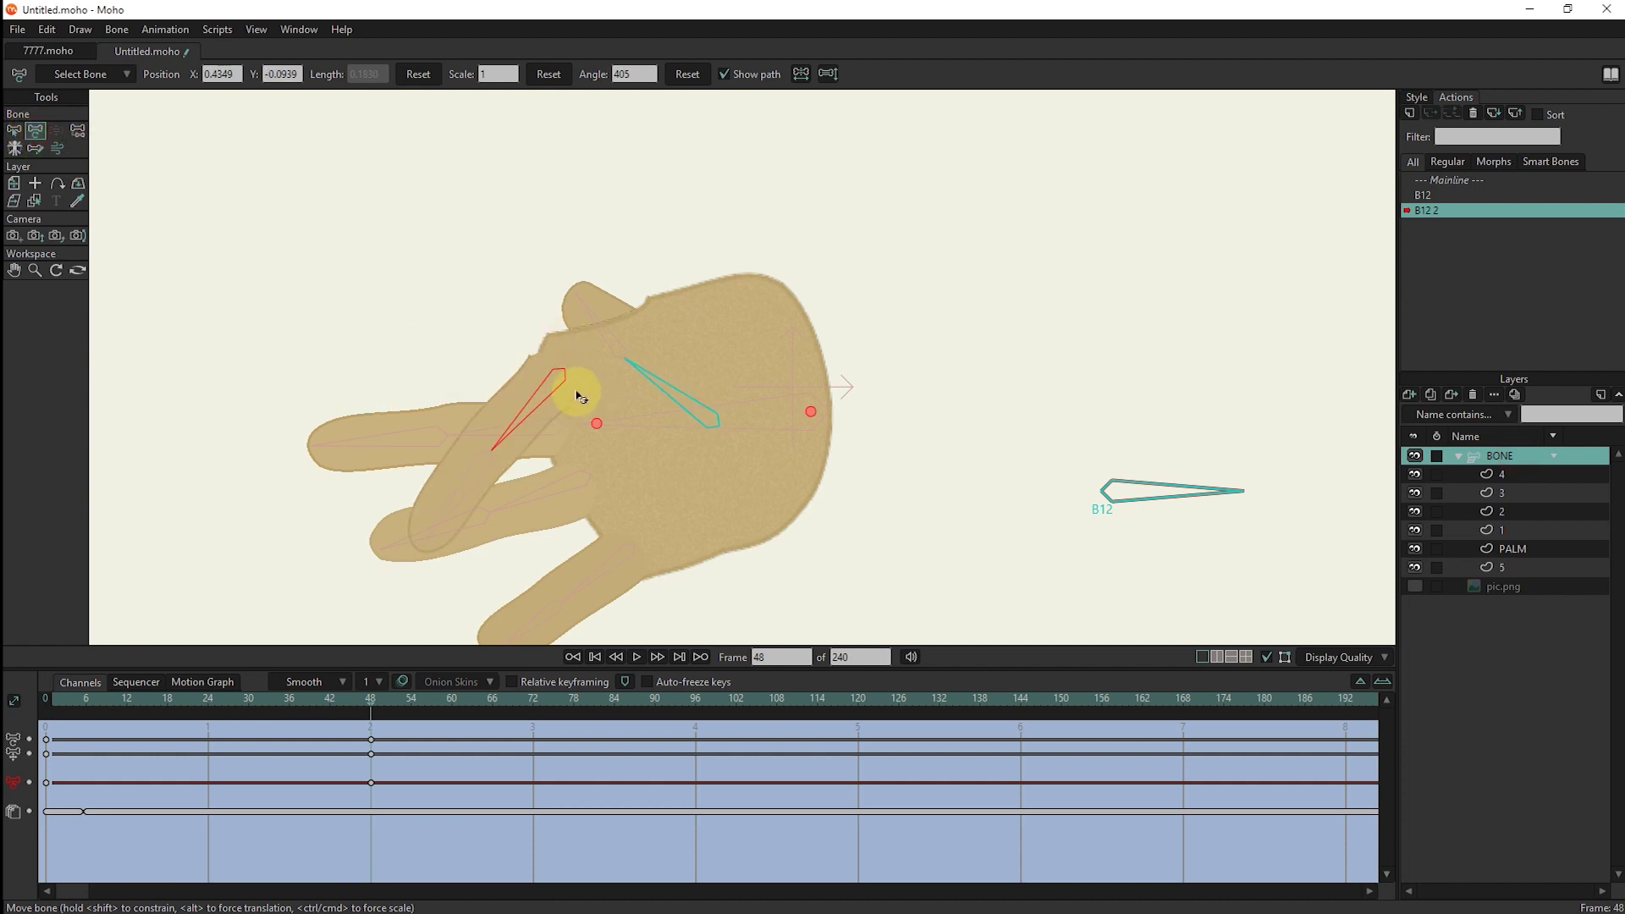
pyautogui.hotkey('ctrl', 'z')
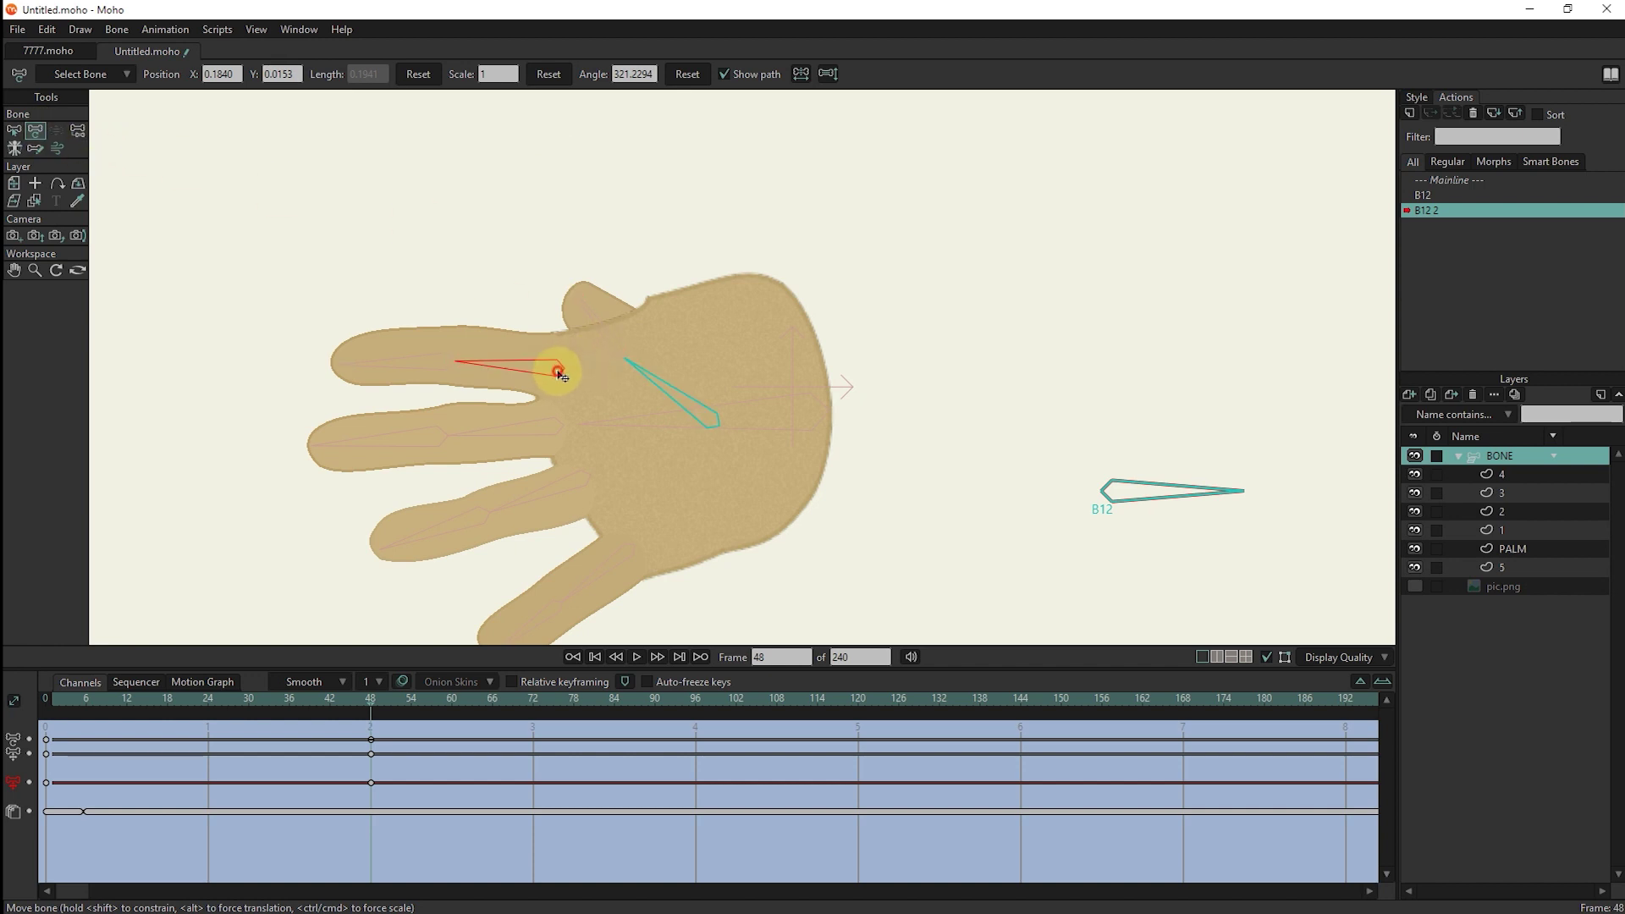
pyautogui.moveTo(560, 373)
pyautogui.mouseDown()
pyautogui.moveTo(564, 440)
pyautogui.moveTo(581, 435)
pyautogui.mouseUp()
pyautogui.click(636, 74)
pyautogui.scroll(5, 635, 74)
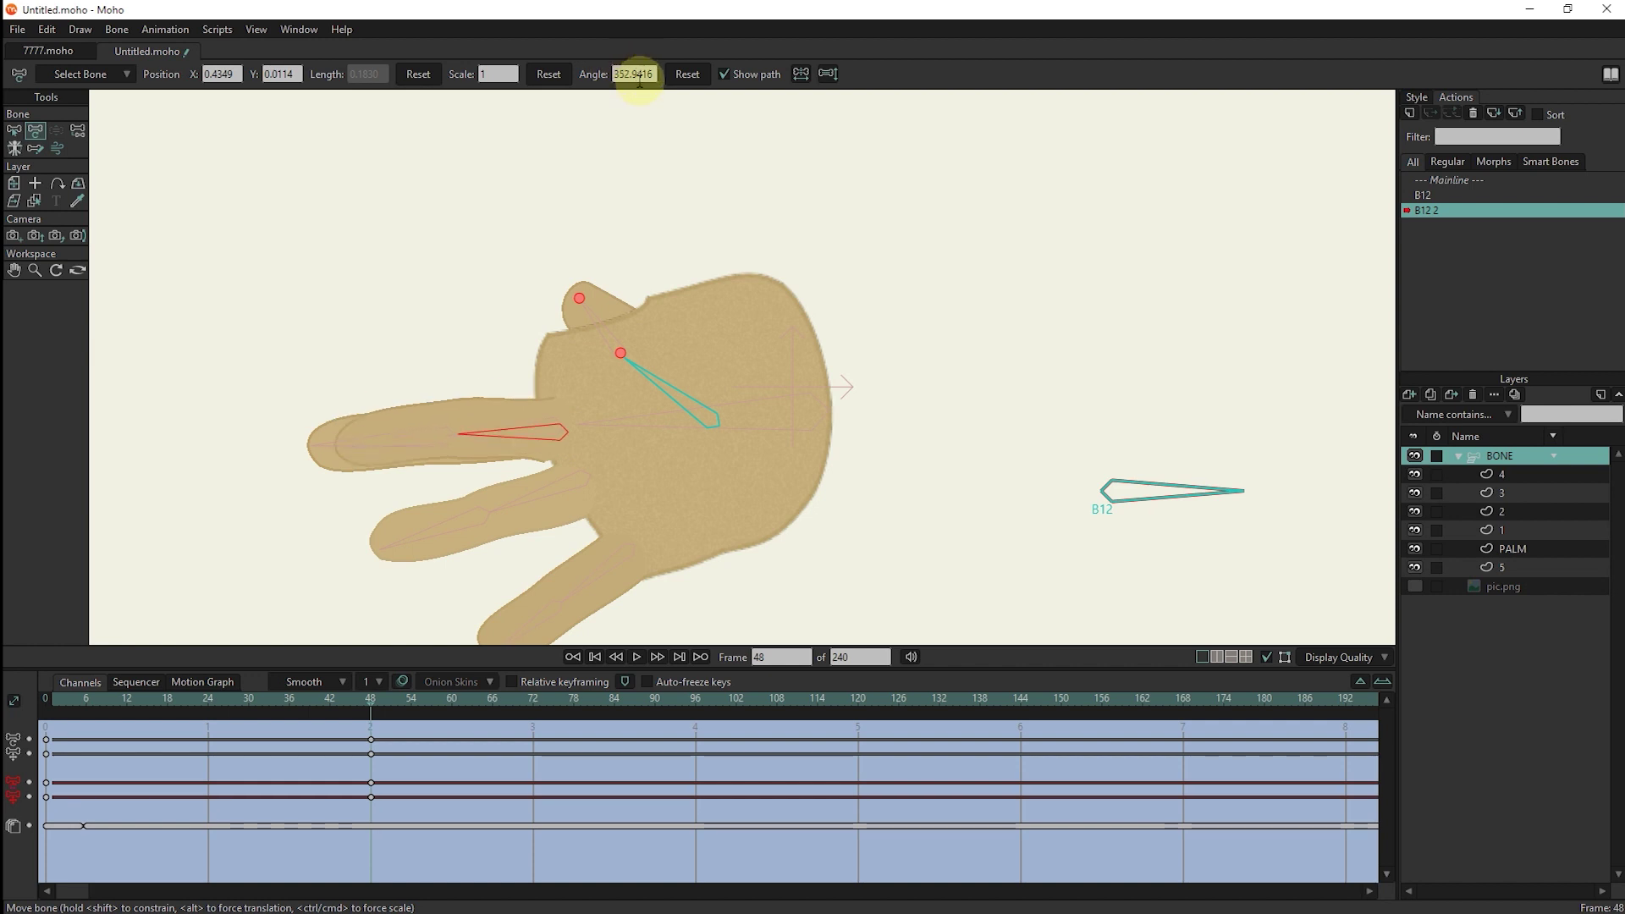
# Rotate the middle finger bone up toward the top finger, setting its angle to 2.1433.
pyautogui.click(497, 428)
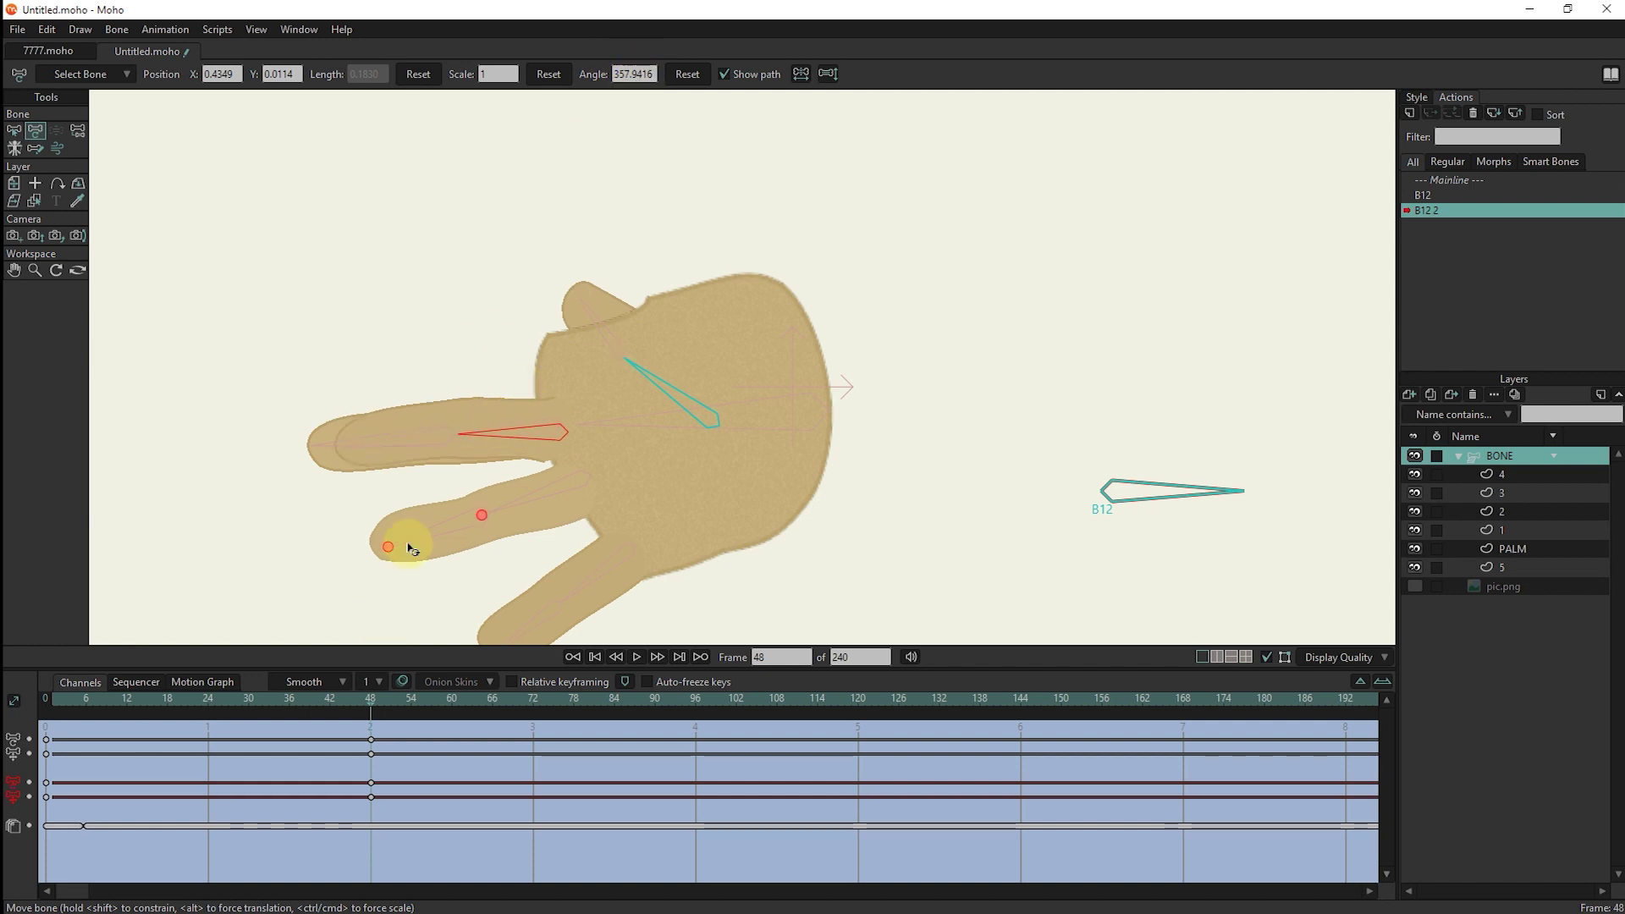
pyautogui.moveTo(584, 475); pyautogui.dragTo(586, 433)
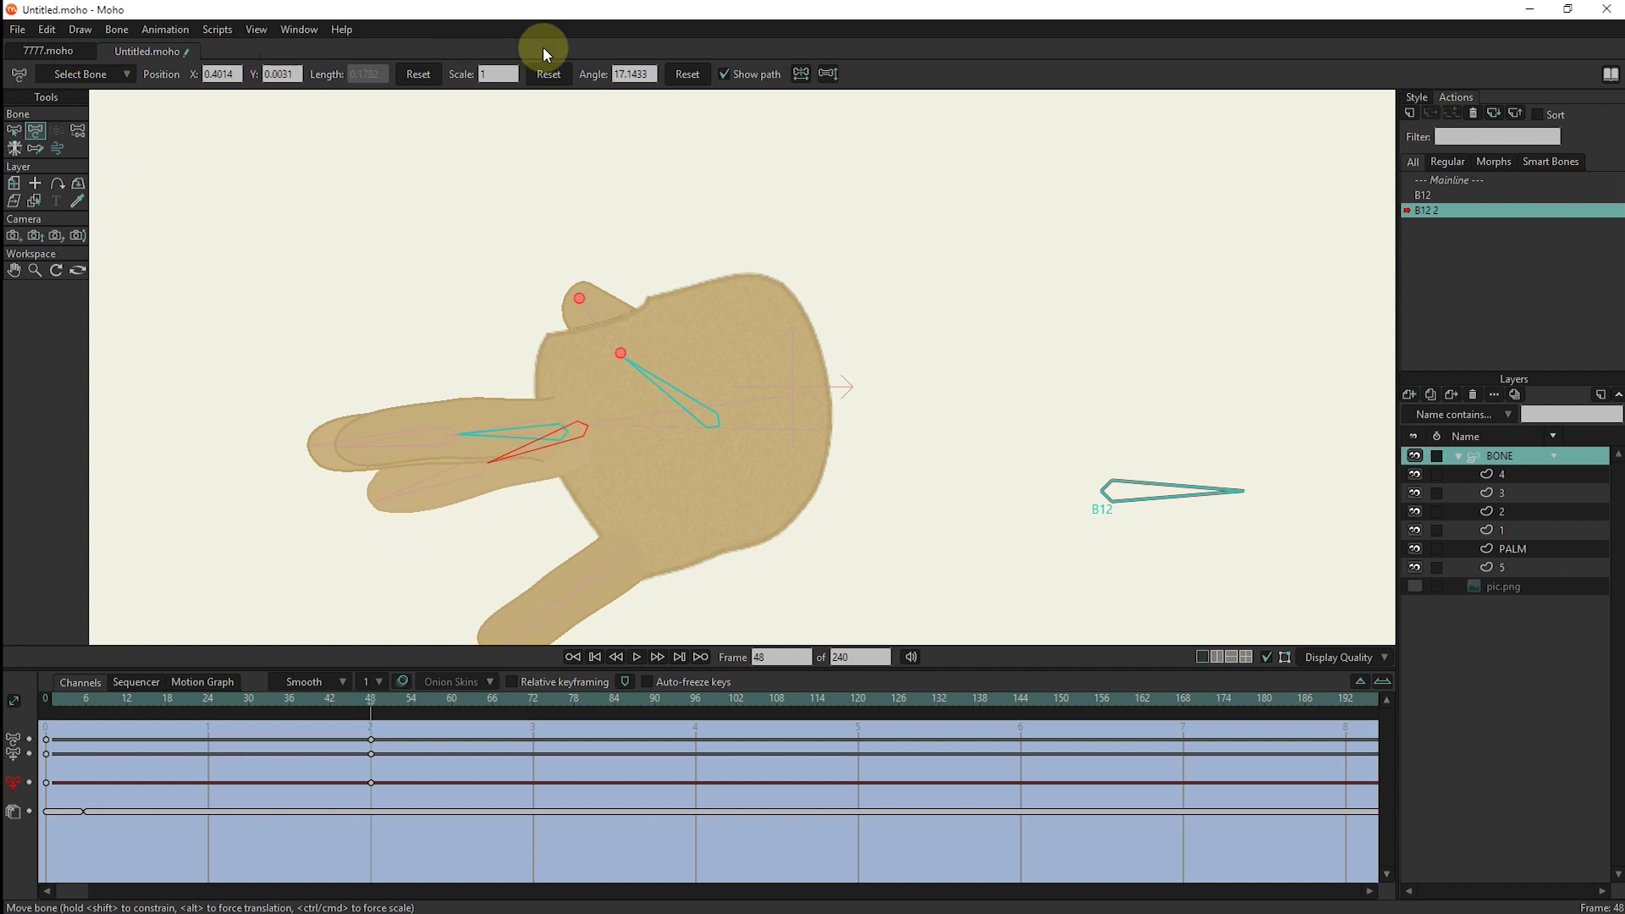
pyautogui.click(633, 74)
pyautogui.write('12.1433')
pyautogui.press('Return')
pyautogui.press('Home')
pyautogui.press('Delete')
pyautogui.press('Return')
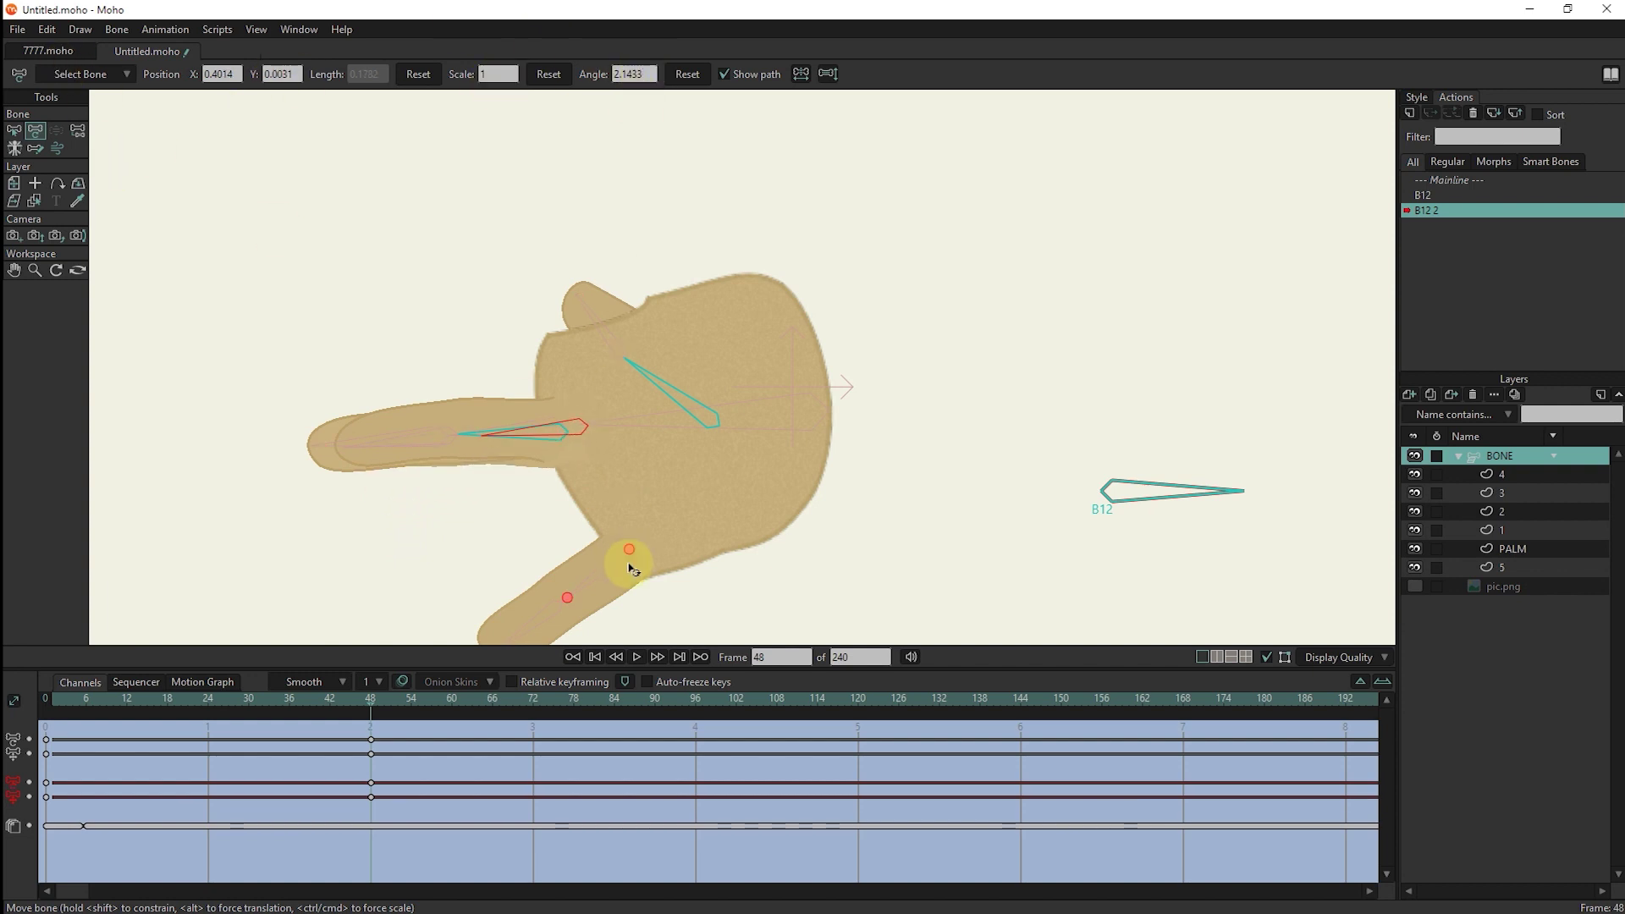
# Rotate the lower finger bone upward, confirm its angle, and preview earlier frames.
pyautogui.moveTo(630, 579)
pyautogui.mouseDown()
pyautogui.moveTo(624, 430)
pyautogui.moveTo(610, 429)
pyautogui.mouseUp()
pyautogui.click(635, 74)
pyautogui.write('0')
pyautogui.press('Return')
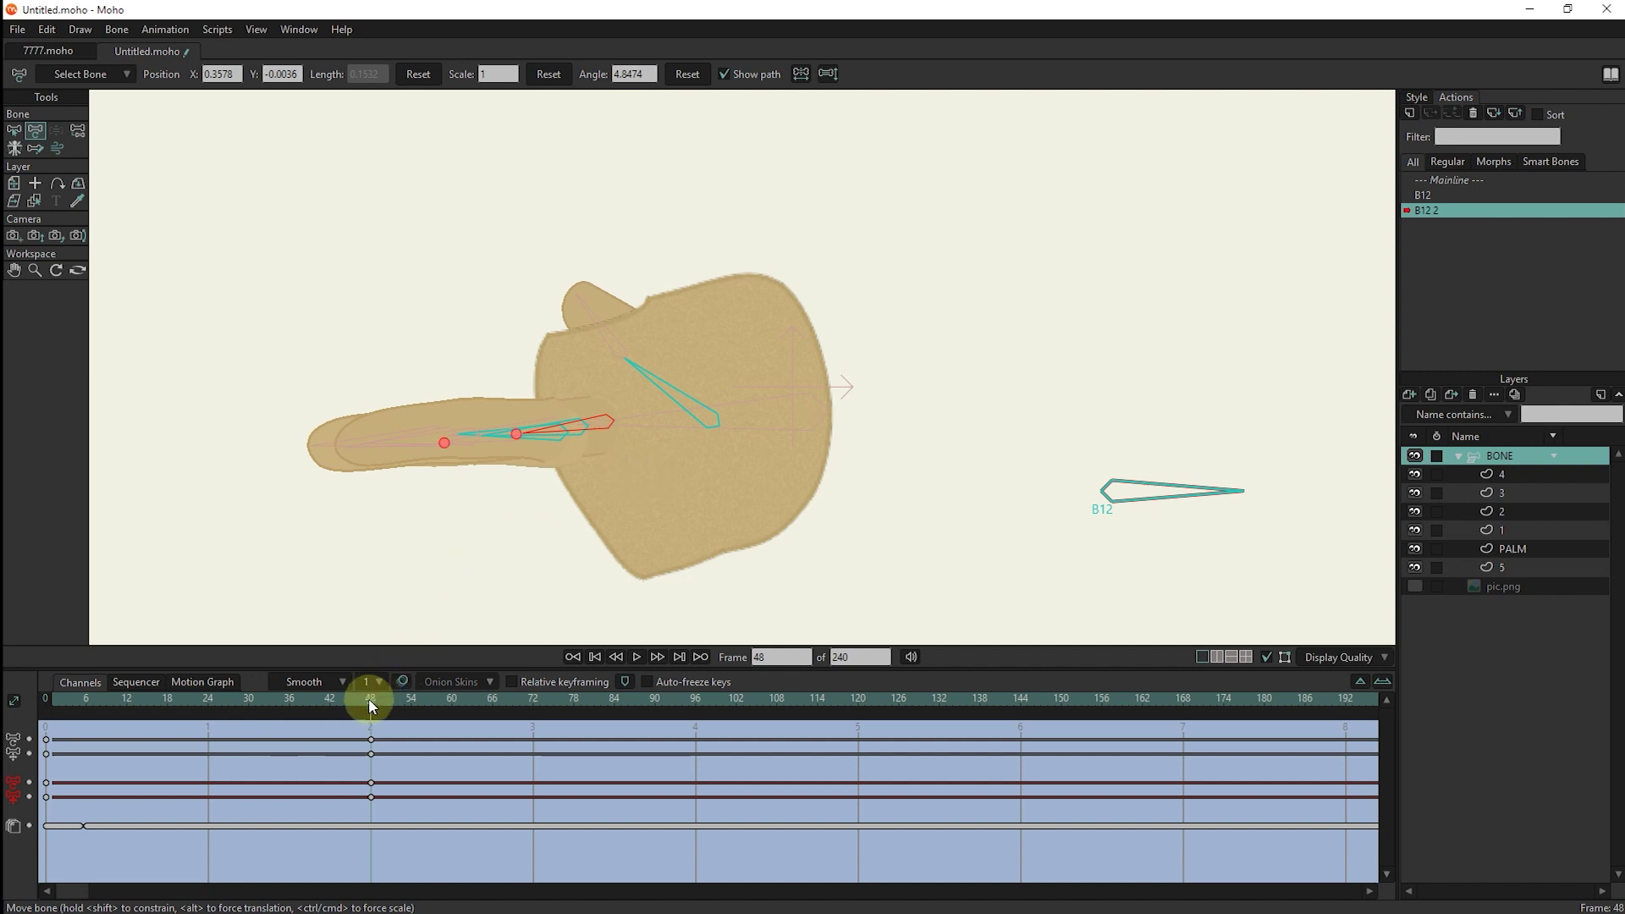
pyautogui.moveTo(363, 698)
pyautogui.mouseDown()
pyautogui.moveTo(150, 711)
pyautogui.moveTo(372, 705)
pyautogui.moveTo(78, 735)
pyautogui.moveTo(129, 764)
pyautogui.mouseUp()
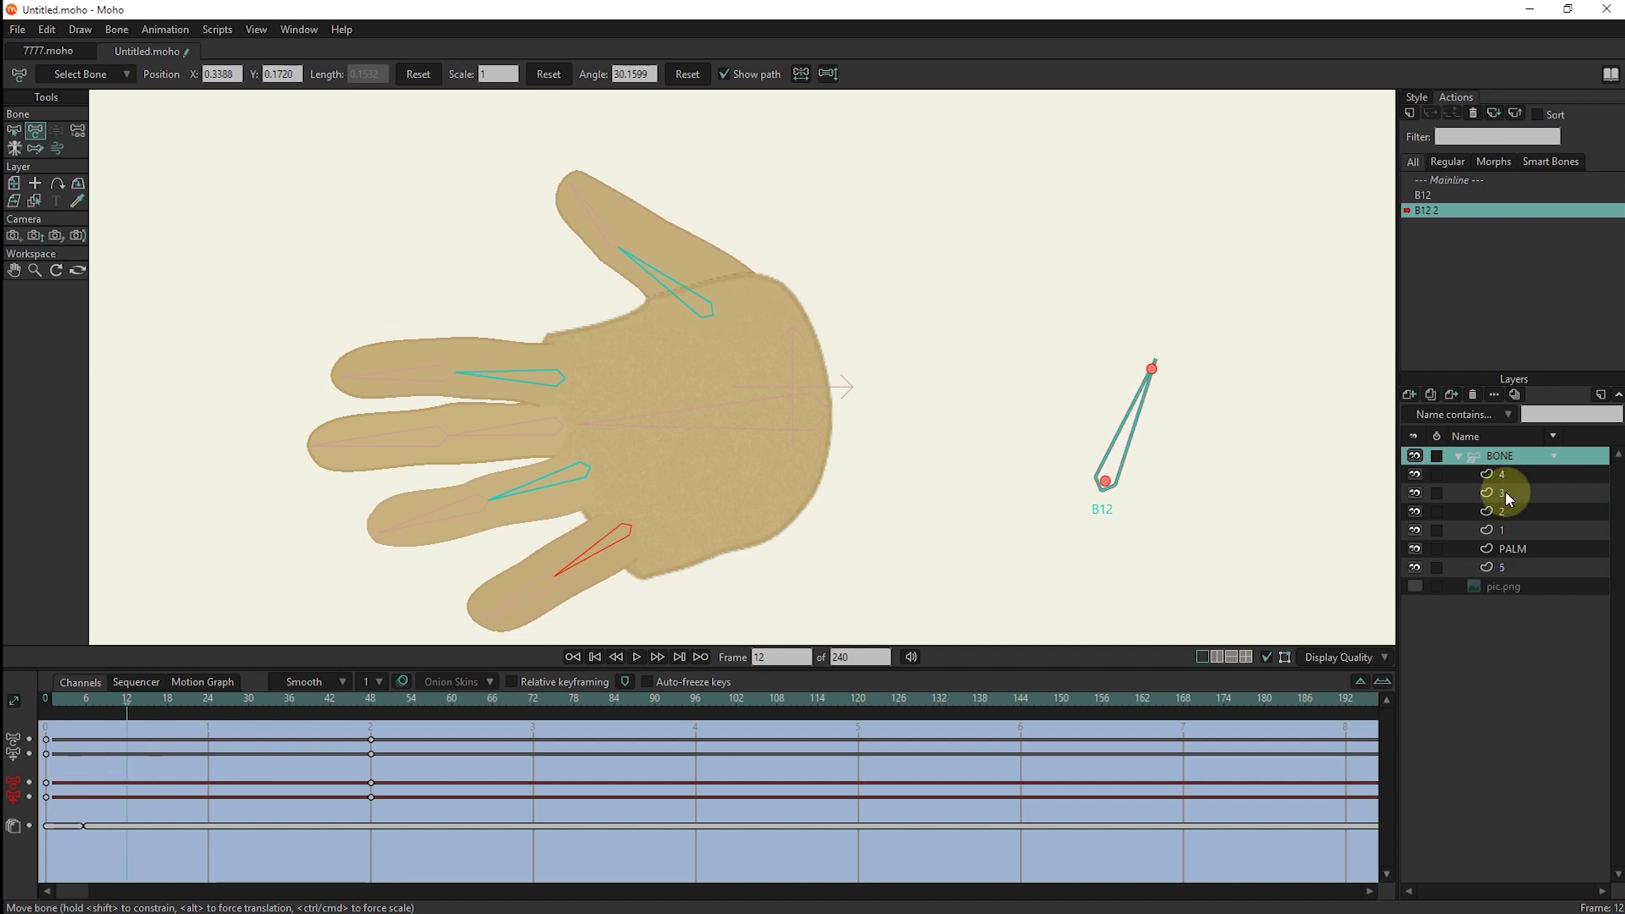
# Move finger layers 4 and 3 below layer 1 around frame 13, then scrub to check.
pyautogui.moveTo(1504, 477); pyautogui.dragTo(1520, 537)
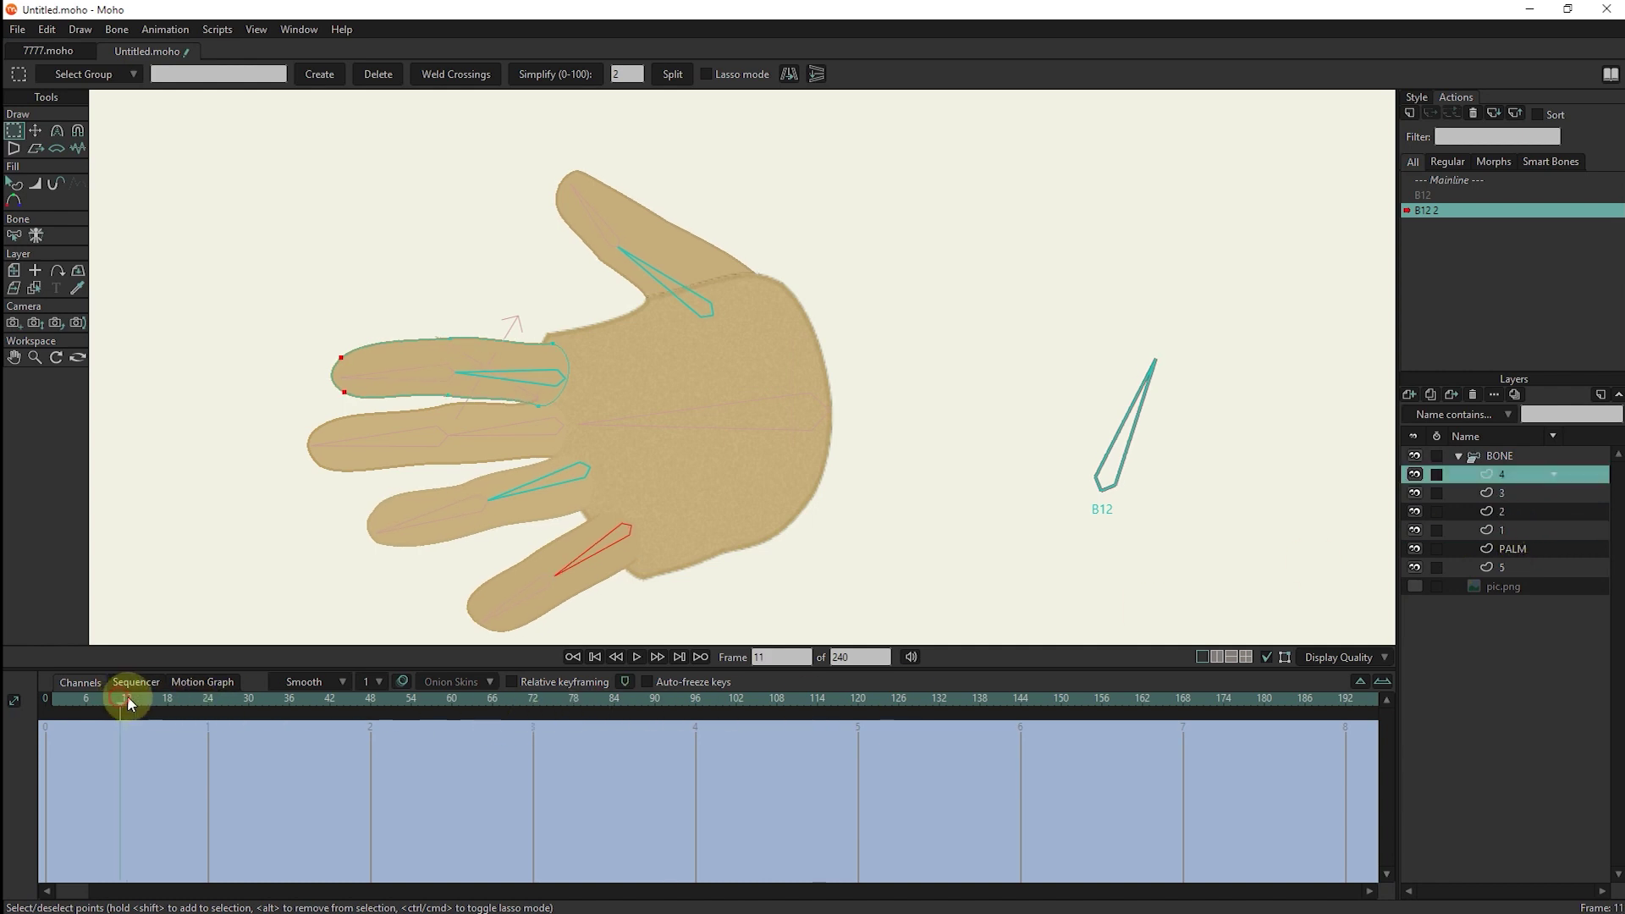
pyautogui.moveTo(133, 696); pyautogui.dragTo(136, 699)
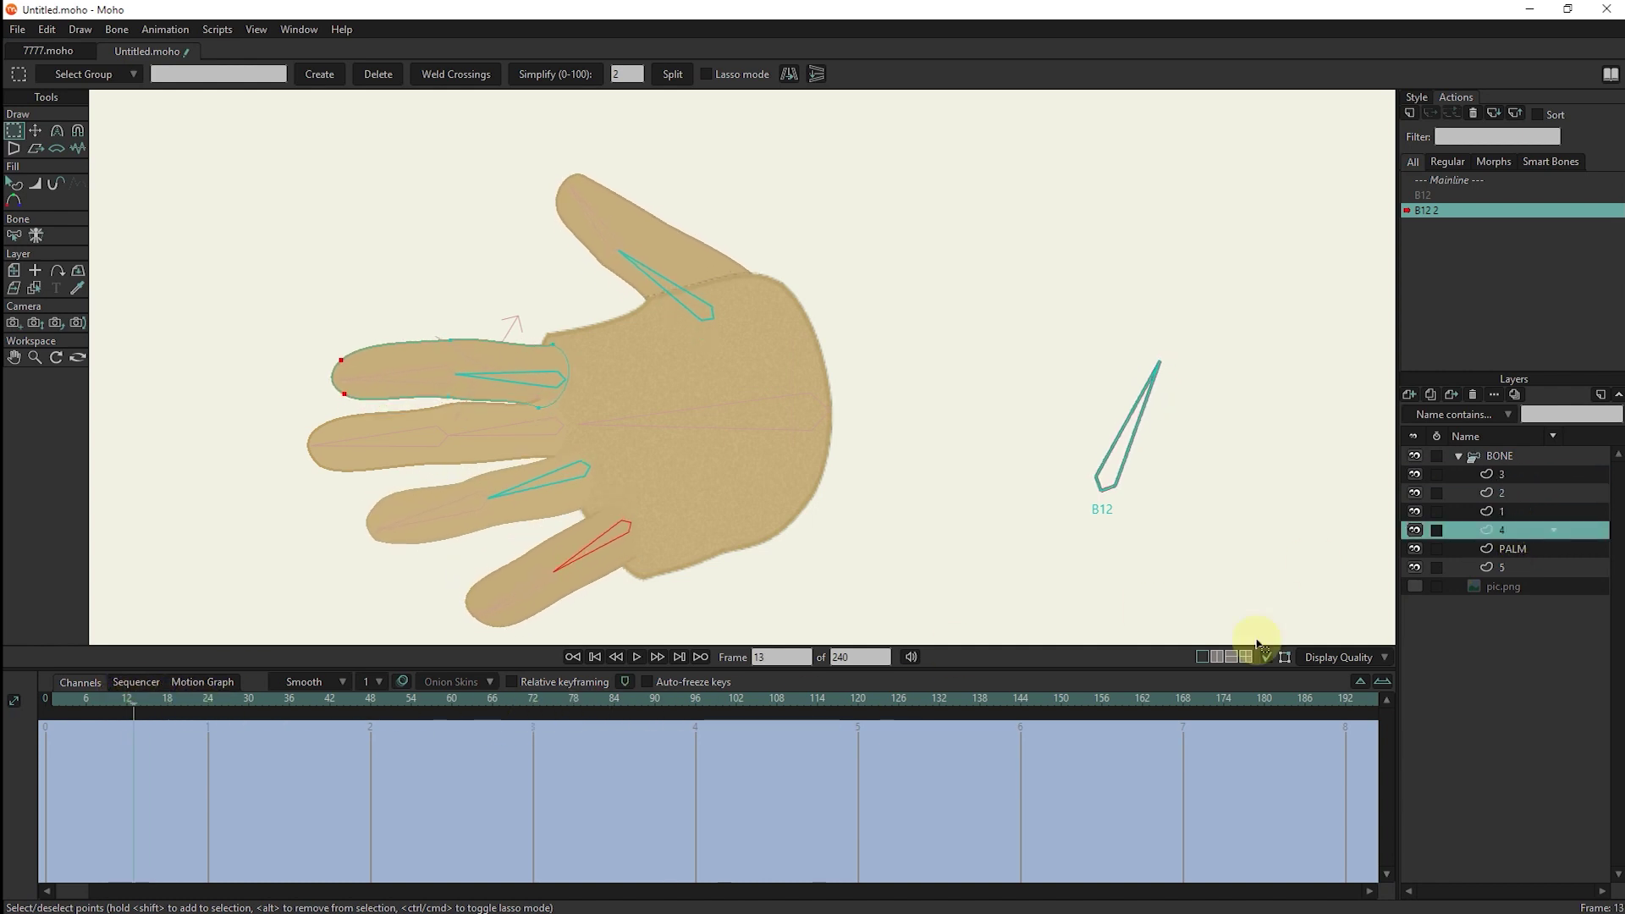
pyautogui.moveTo(1505, 476); pyautogui.dragTo(1502, 515)
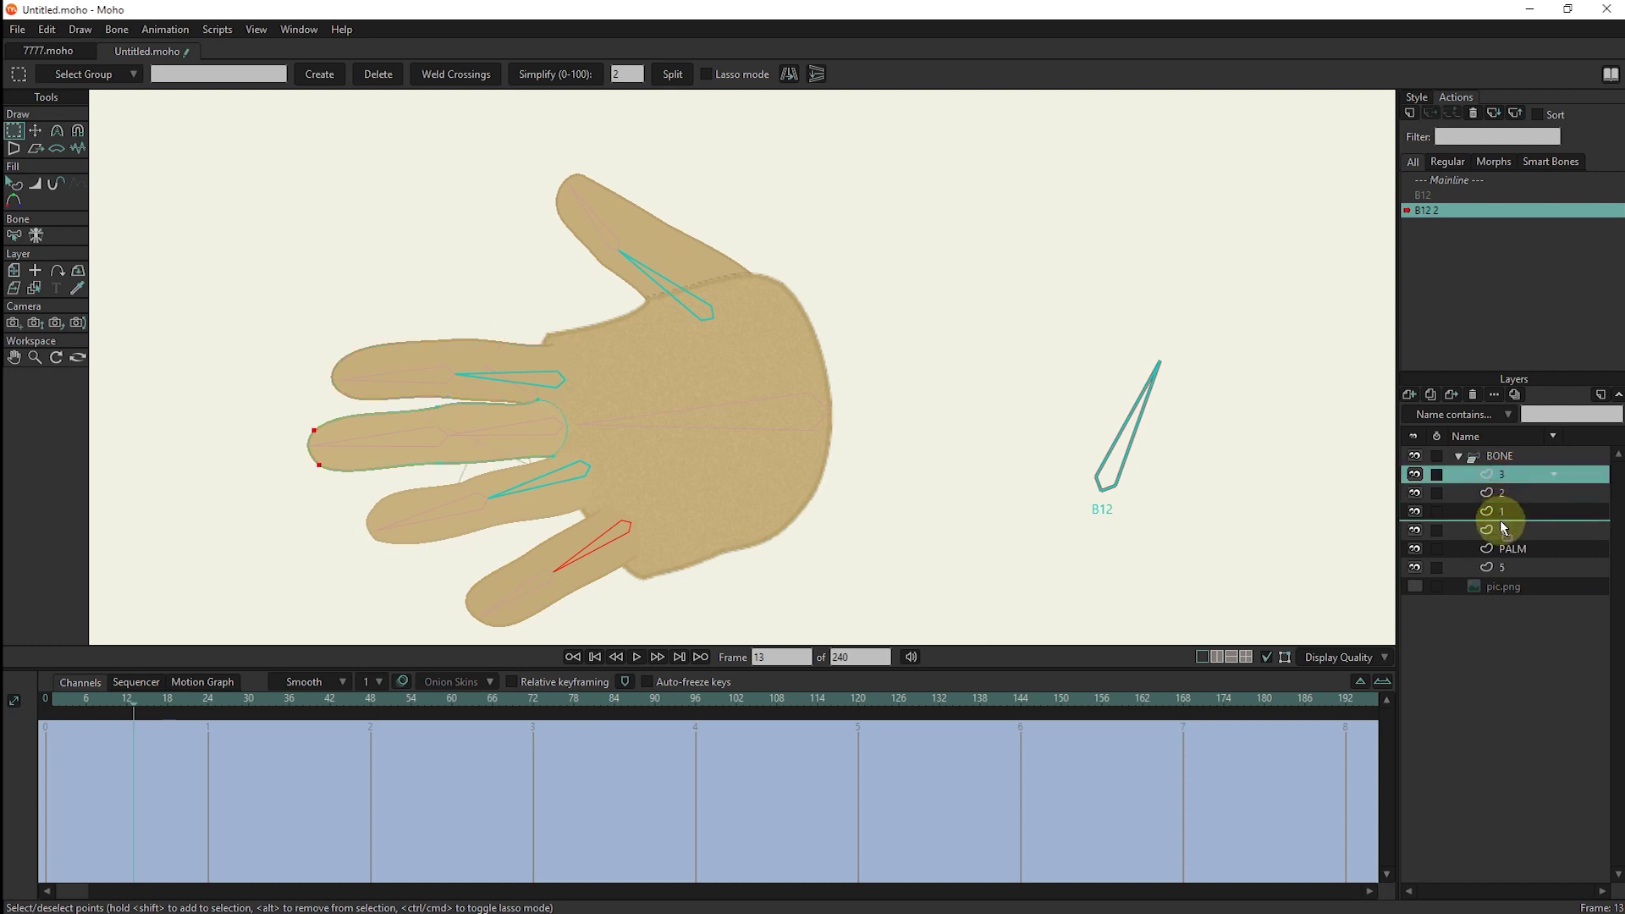
pyautogui.moveTo(1503, 522)
pyautogui.mouseDown()
pyautogui.moveTo(1515, 493)
pyautogui.moveTo(1505, 502)
pyautogui.mouseUp()
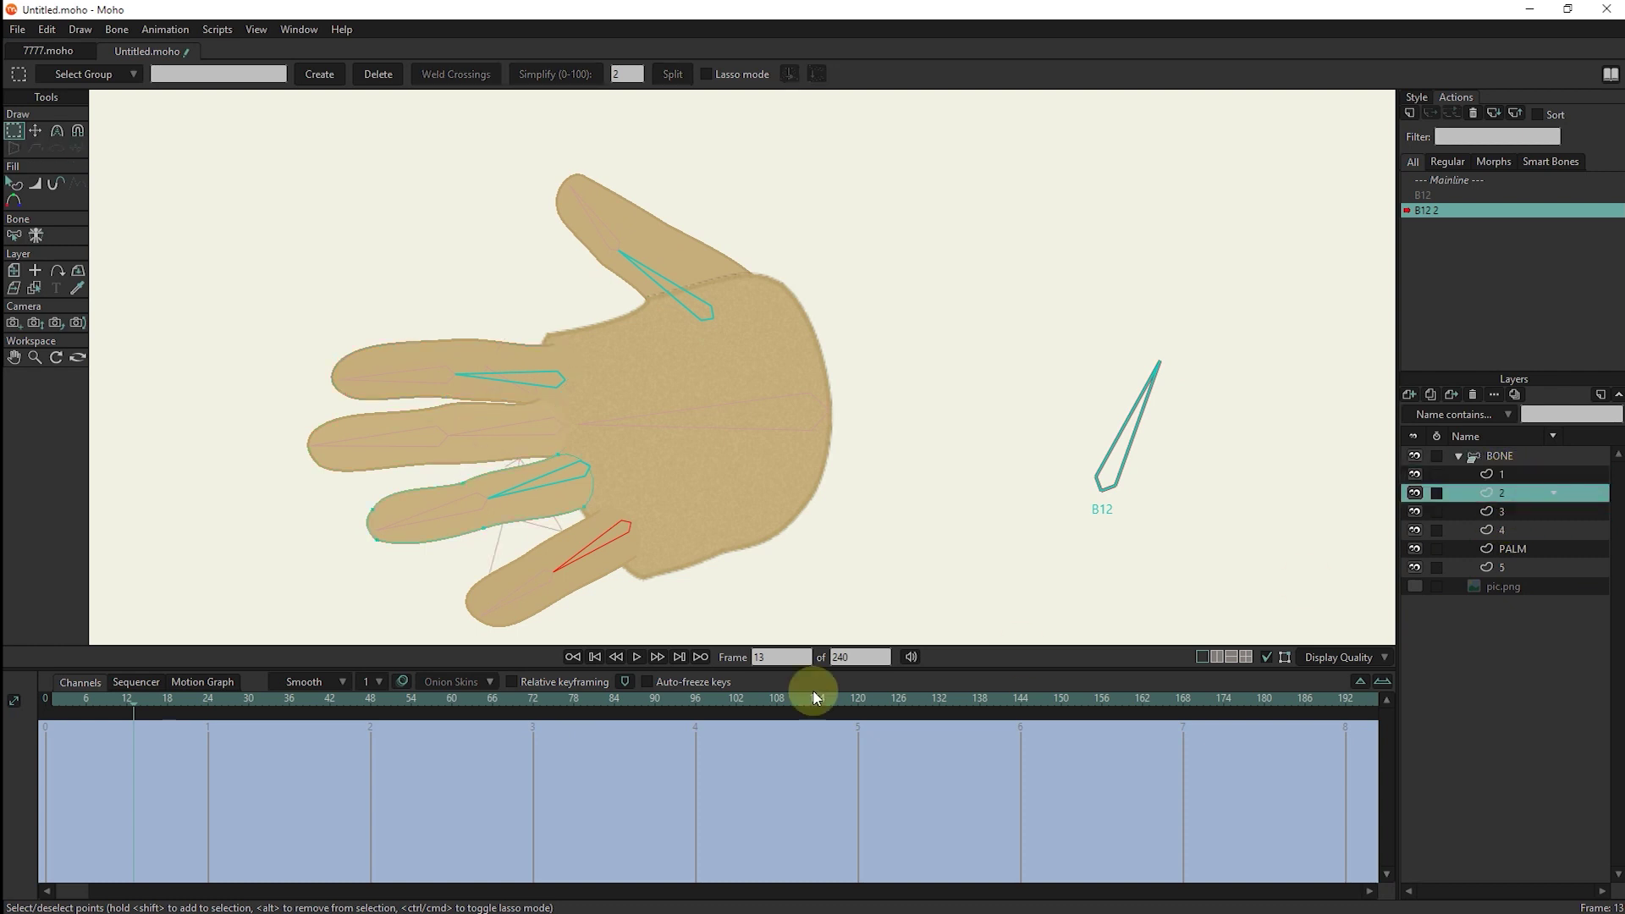
pyautogui.moveTo(127, 710)
pyautogui.mouseDown()
pyautogui.moveTo(319, 696)
pyautogui.moveTo(65, 725)
pyautogui.moveTo(375, 750)
pyautogui.mouseUp()
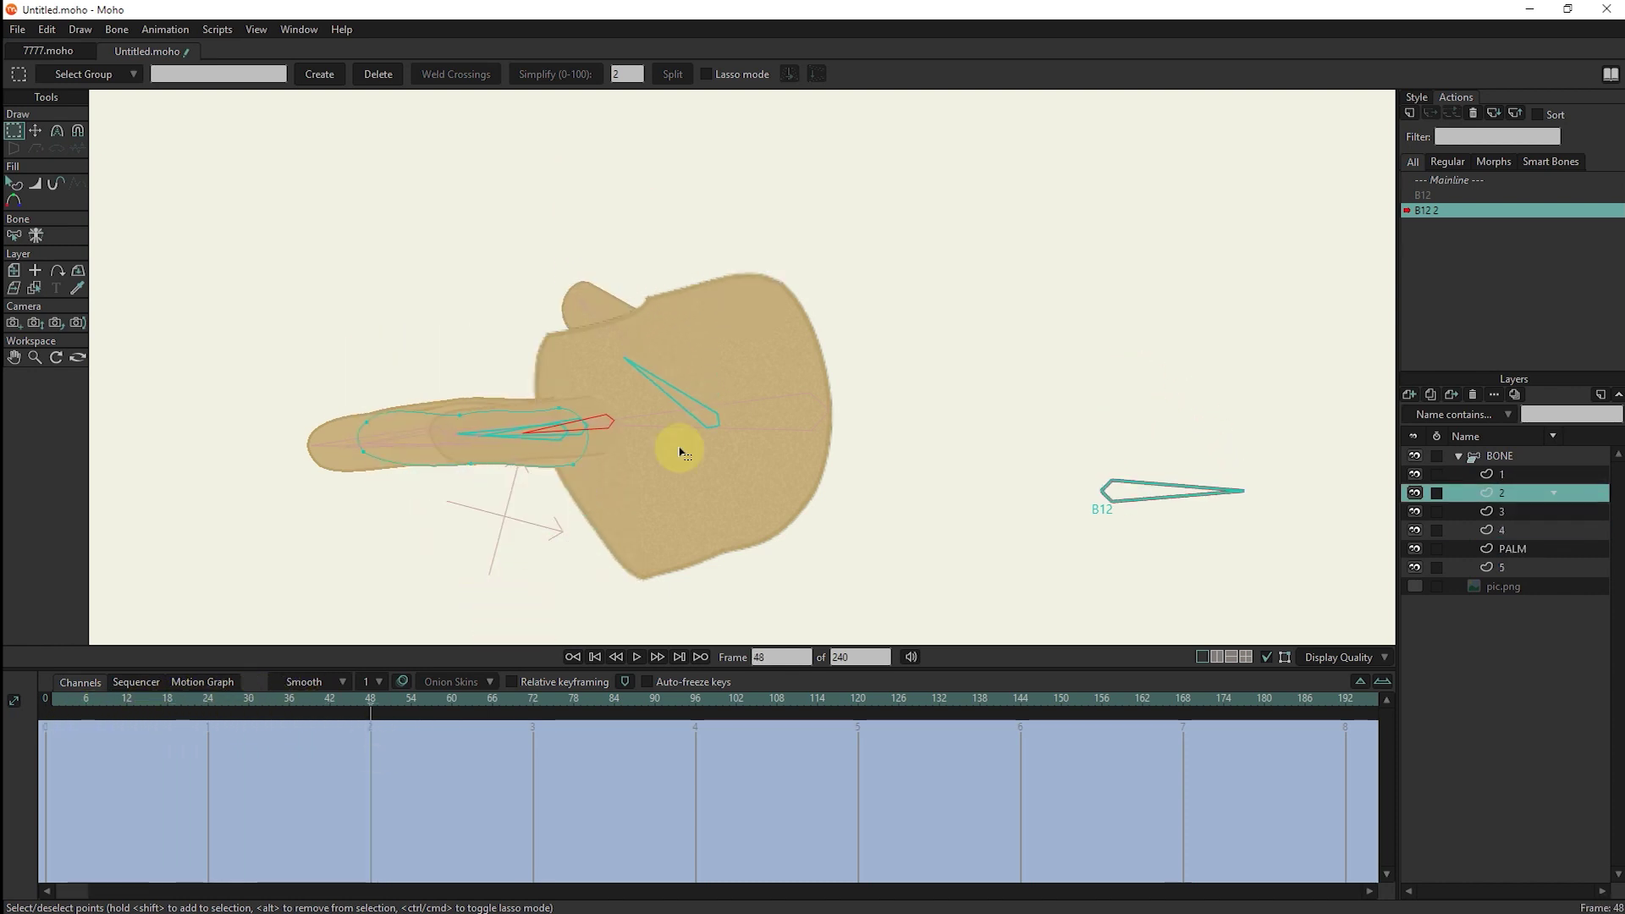
pyautogui.scroll(1, 811, 380)
# Select the PALM layer and lower the points along its top edge.
pyautogui.click(32, 293)
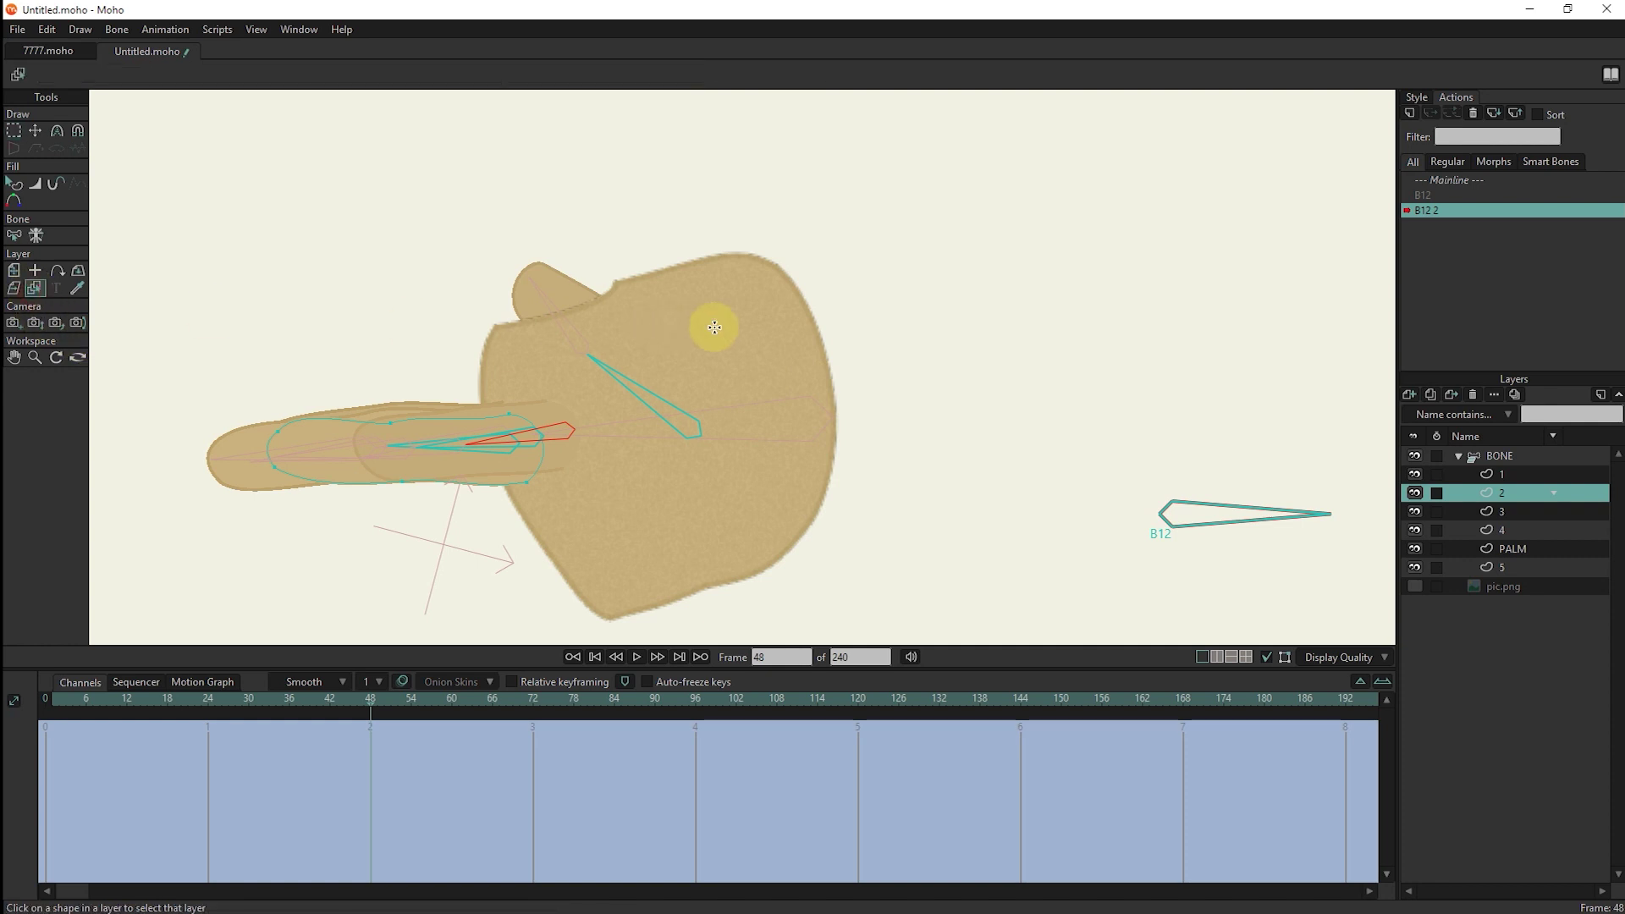
pyautogui.click(715, 326)
pyautogui.click(13, 131)
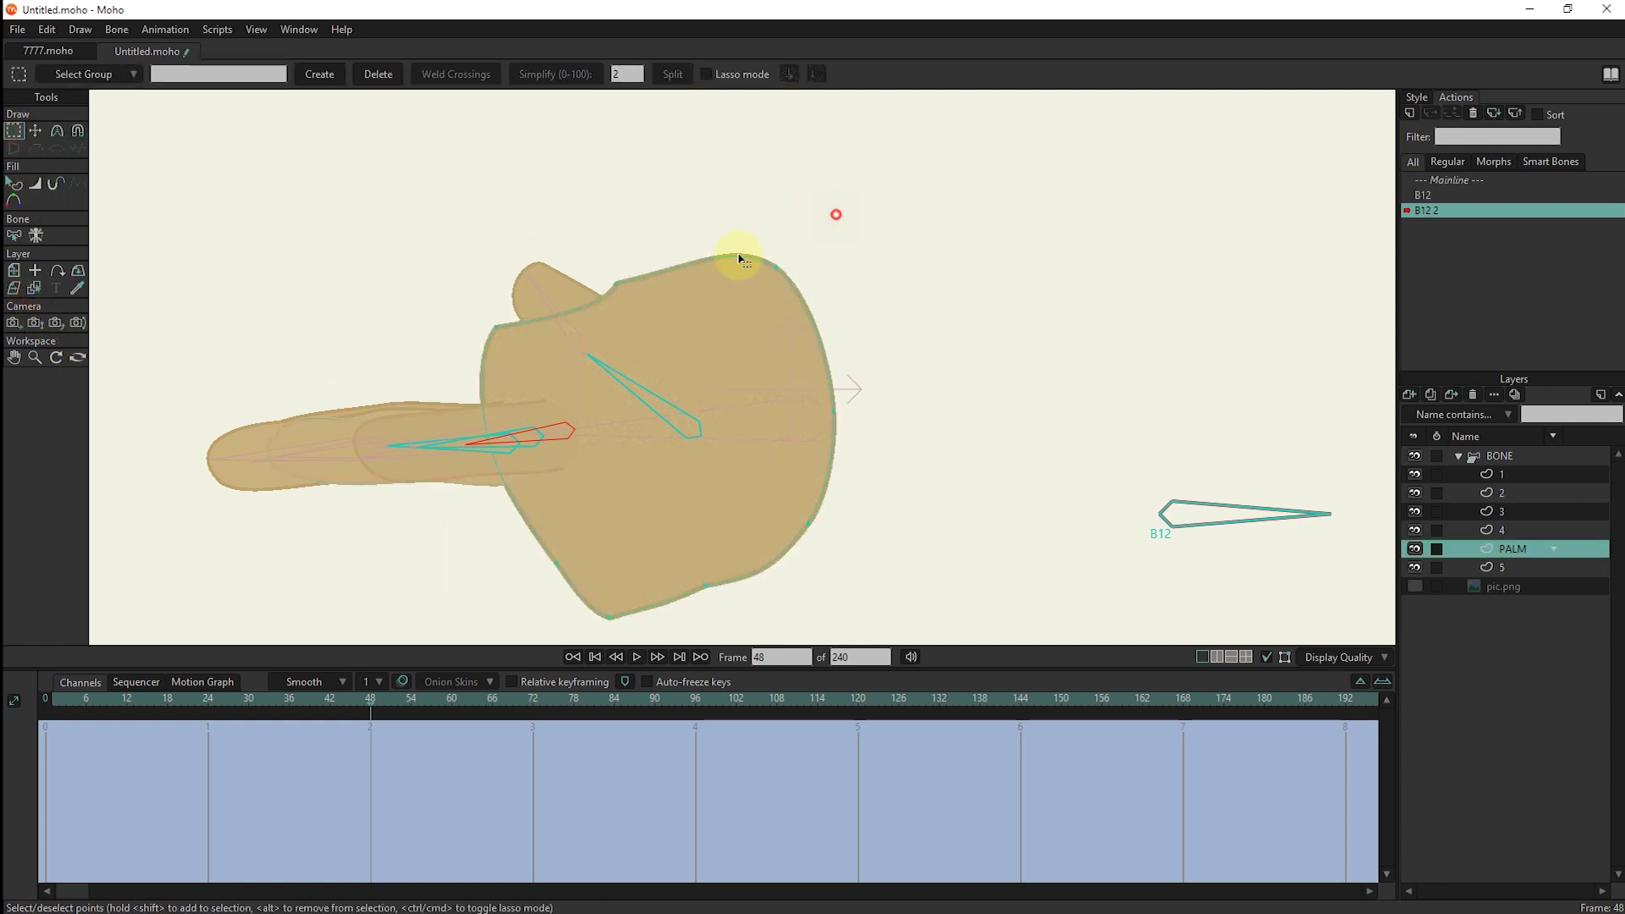
pyautogui.moveTo(838, 212); pyautogui.dragTo(432, 358)
pyautogui.click(35, 130)
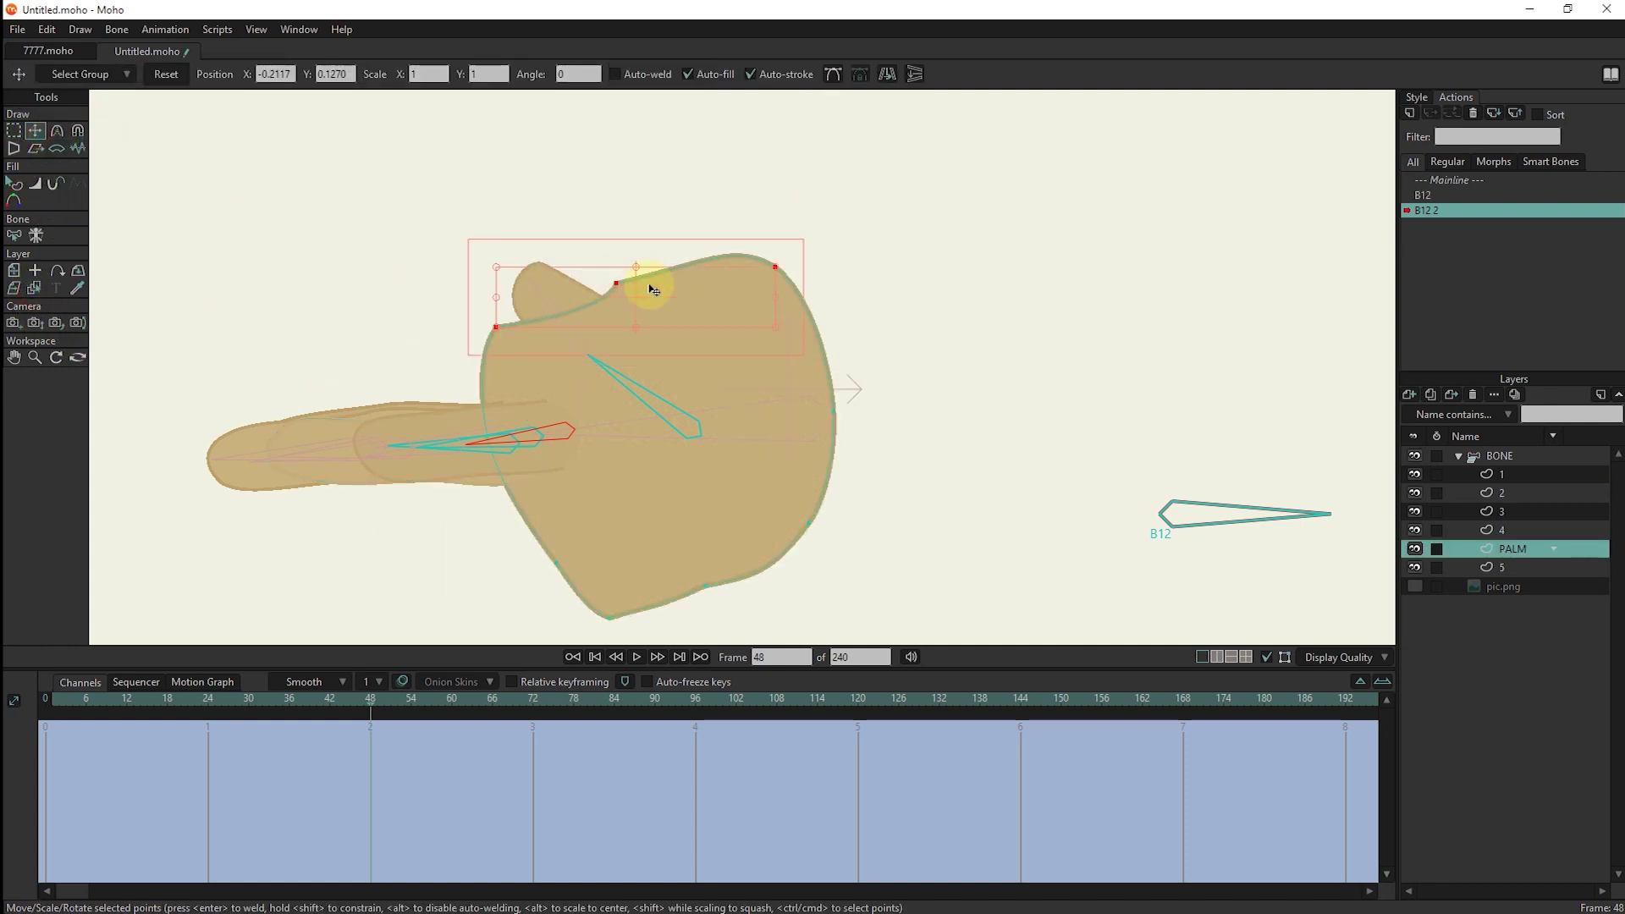
pyautogui.moveTo(653, 282); pyautogui.dragTo(670, 356)
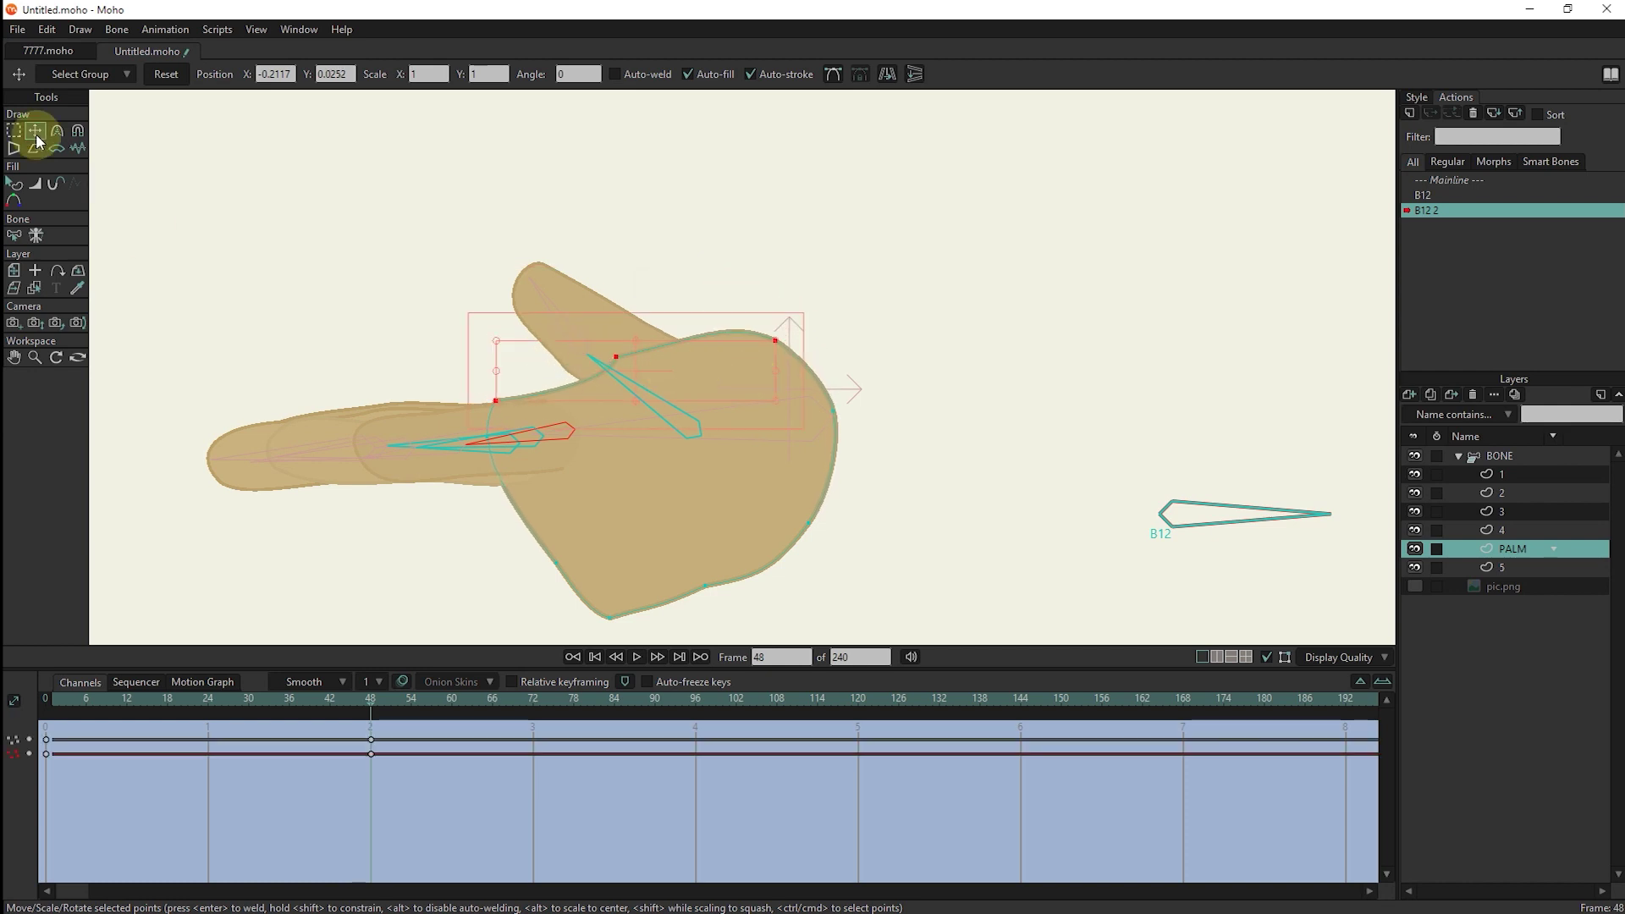
# Raise the palm's lower-edge points, nudging individual bottom outline points upward.
pyautogui.click(648, 538)
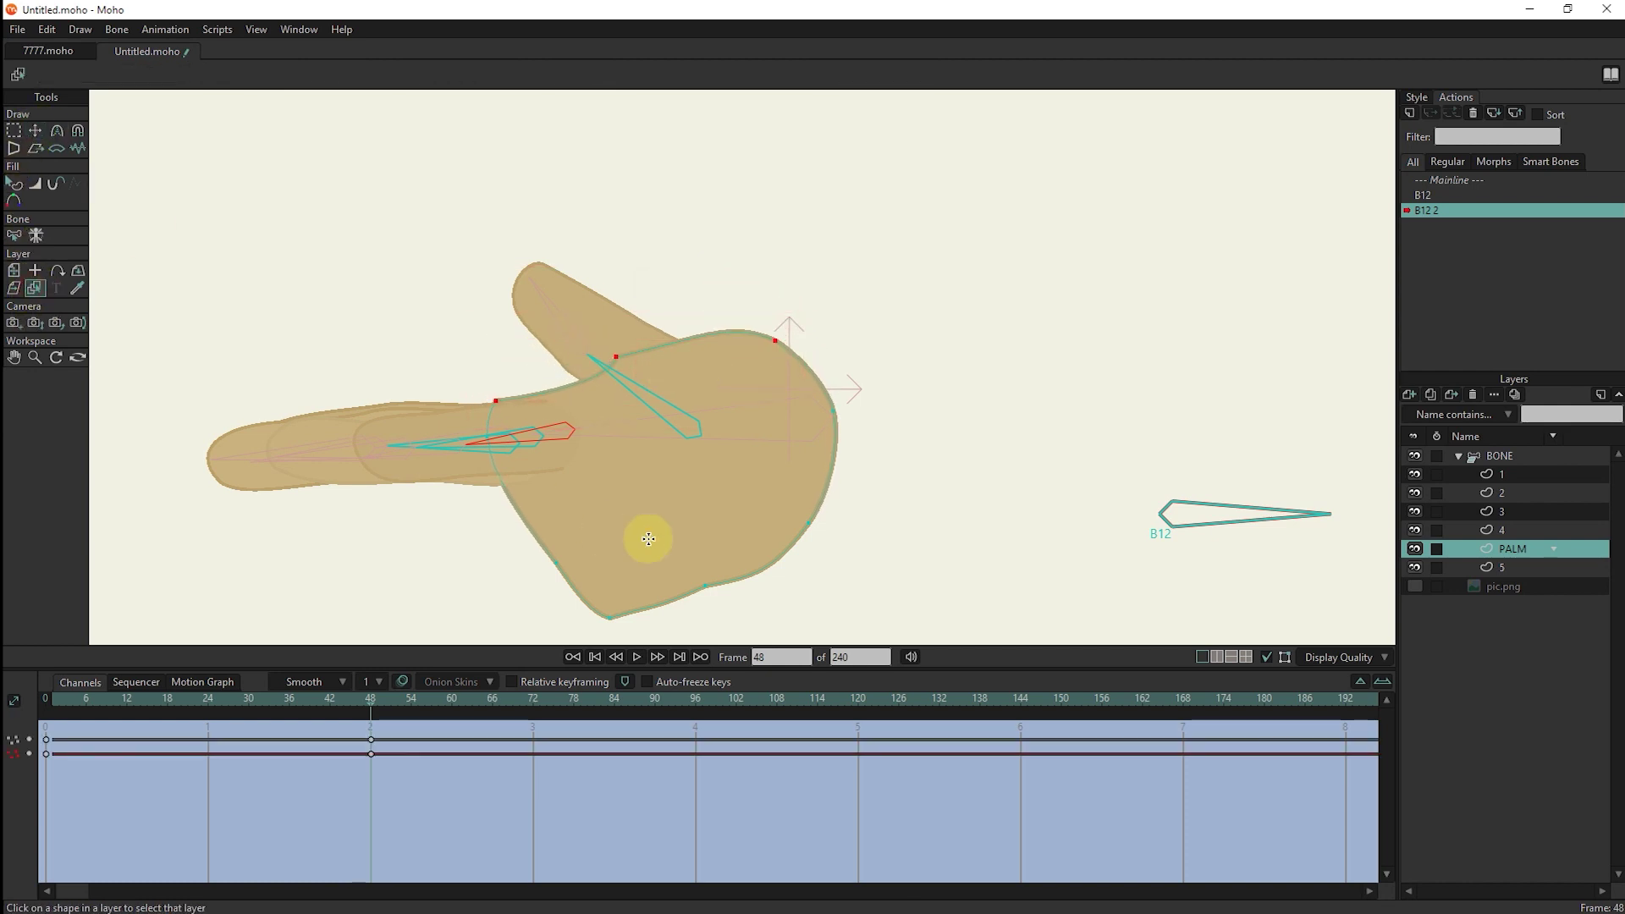
pyautogui.click(13, 131)
pyautogui.click(914, 600)
pyautogui.moveTo(848, 643); pyautogui.dragTo(443, 501)
pyautogui.click(35, 132)
pyautogui.moveTo(636, 552)
pyautogui.mouseDown()
pyautogui.moveTo(622, 494)
pyautogui.moveTo(516, 497)
pyautogui.mouseUp()
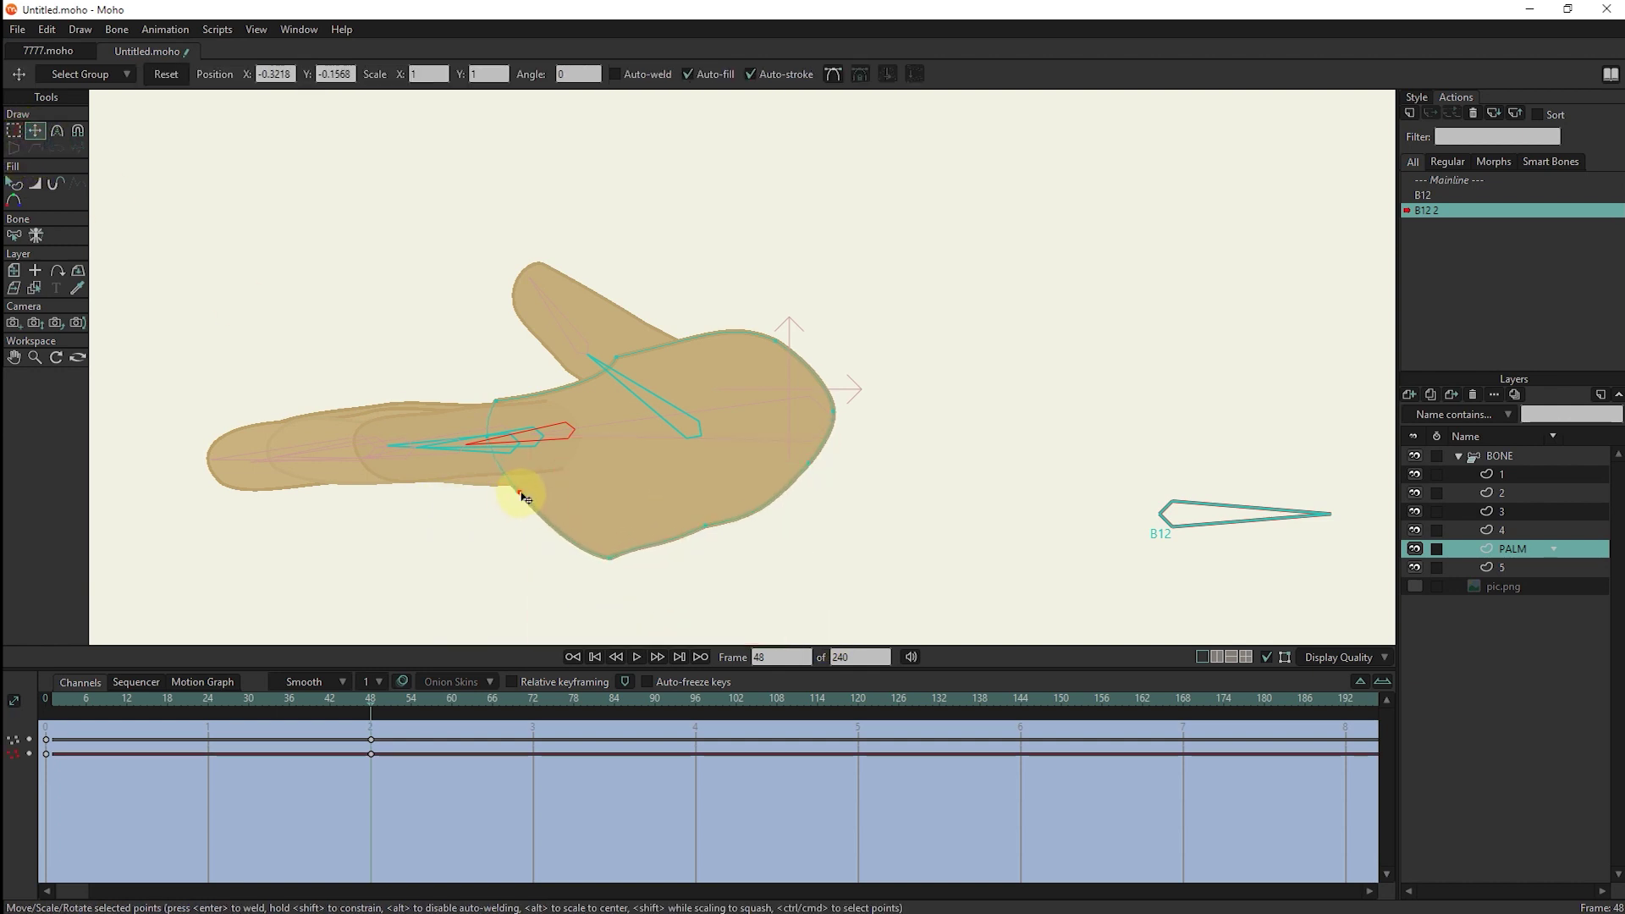
pyautogui.moveTo(614, 572); pyautogui.dragTo(610, 500)
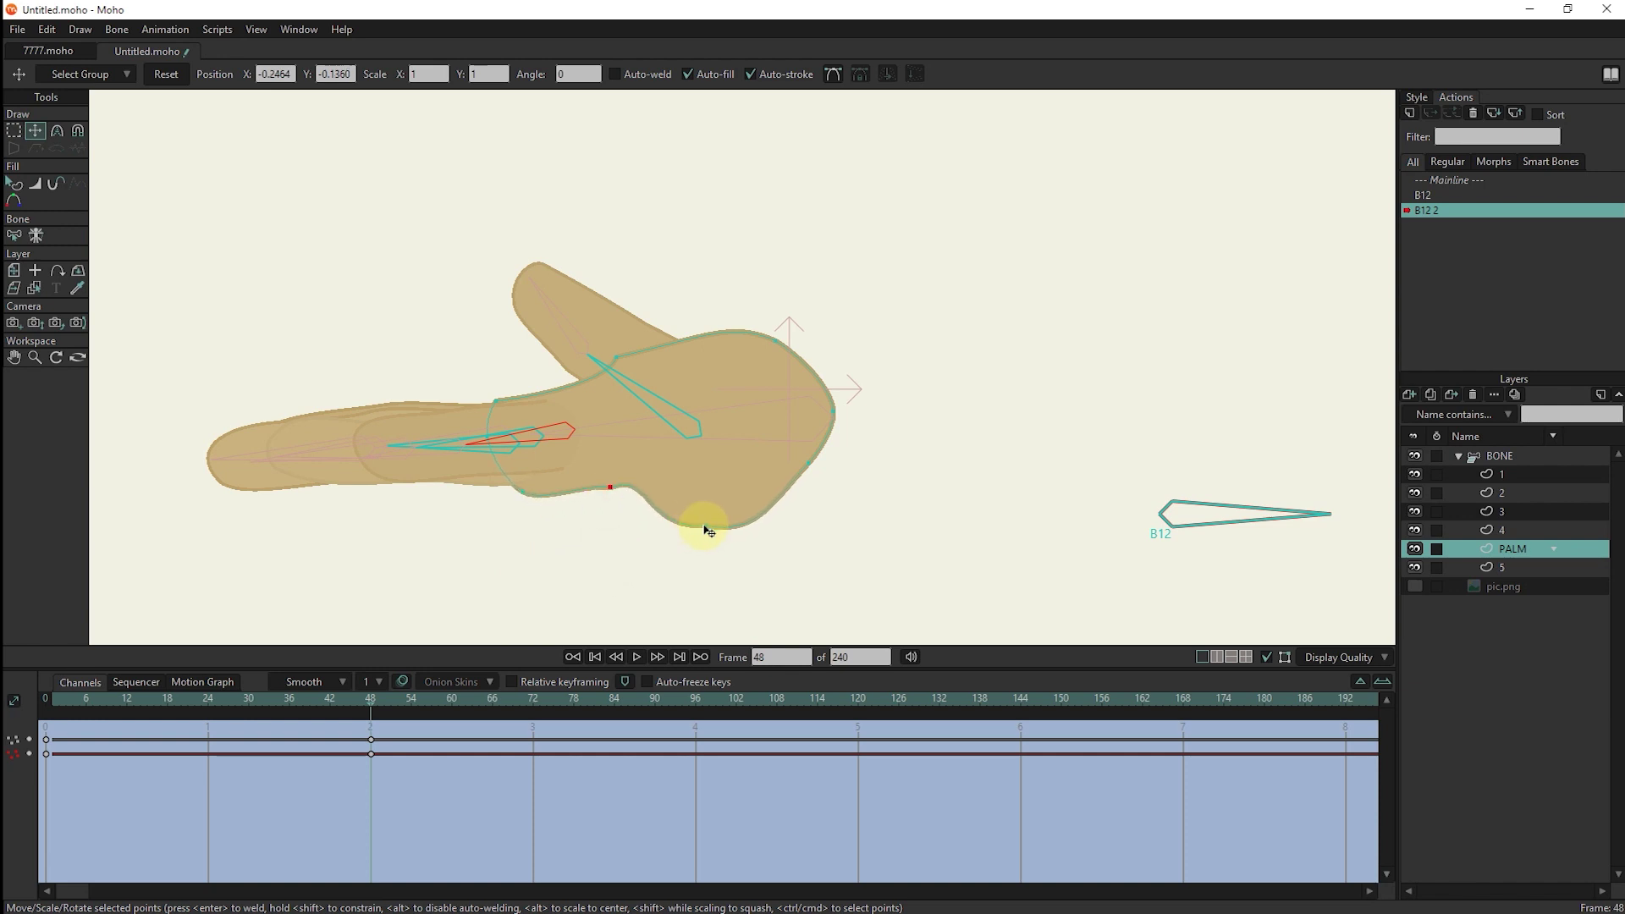
pyautogui.moveTo(701, 531); pyautogui.dragTo(700, 499)
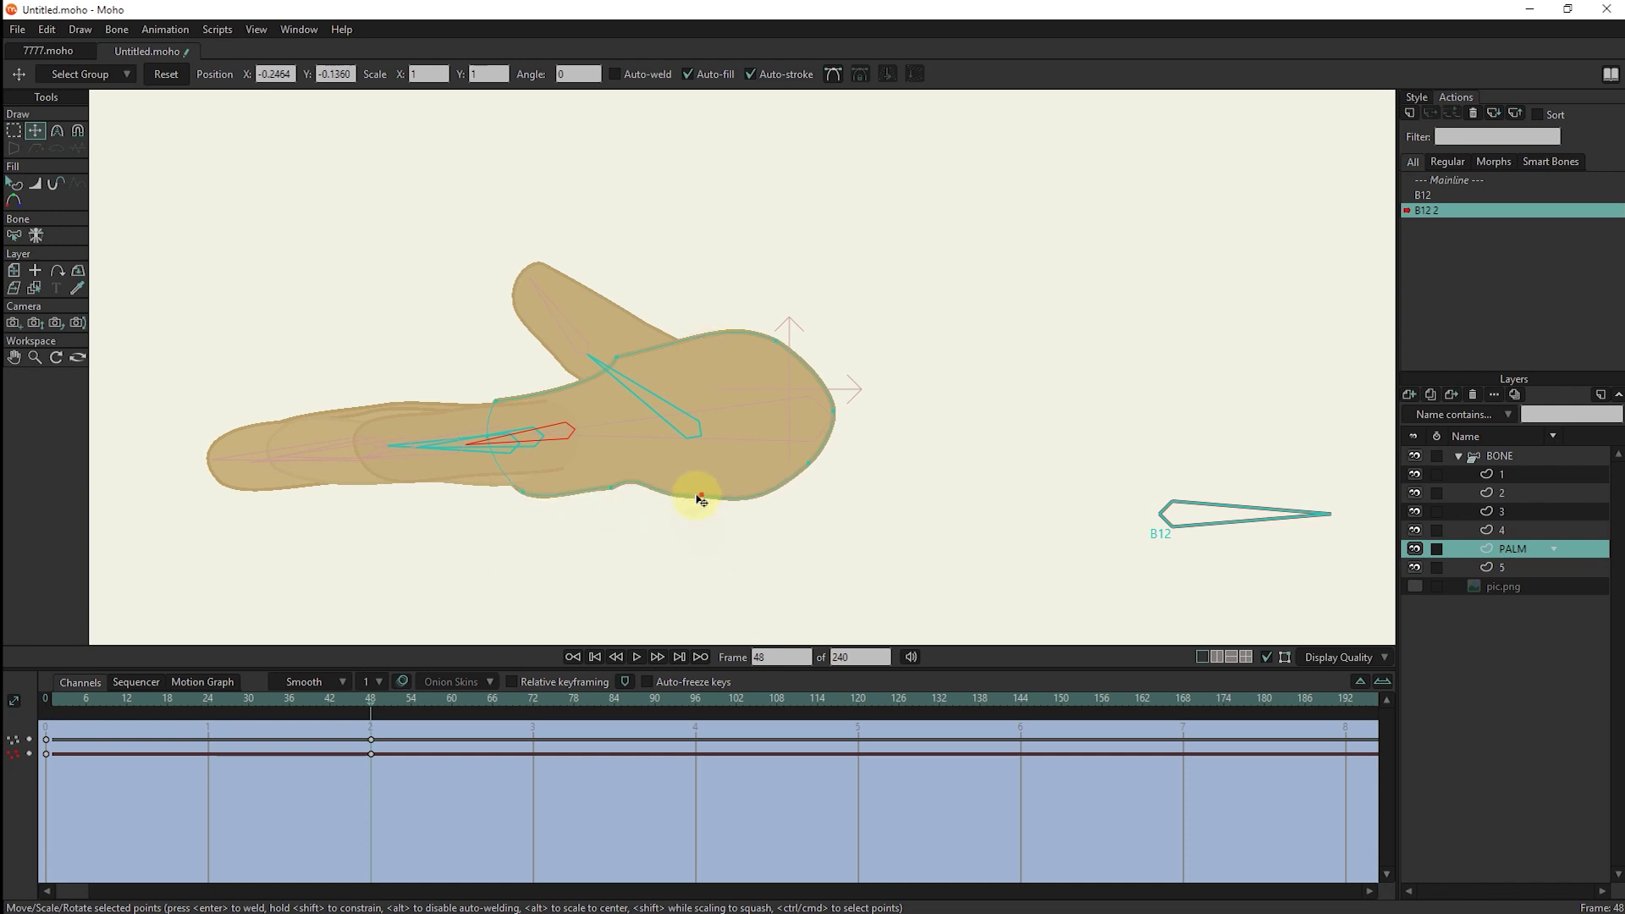
# Soften the palm's lower-right curve and lower a point on its top outline.
pyautogui.click(56, 132)
pyautogui.moveTo(793, 480); pyautogui.dragTo(652, 515)
pyautogui.moveTo(816, 463); pyautogui.dragTo(763, 505)
pyautogui.moveTo(498, 475)
pyautogui.mouseDown()
pyautogui.moveTo(549, 497)
pyautogui.moveTo(631, 324)
pyautogui.mouseUp()
pyautogui.scroll(1, 742, 327)
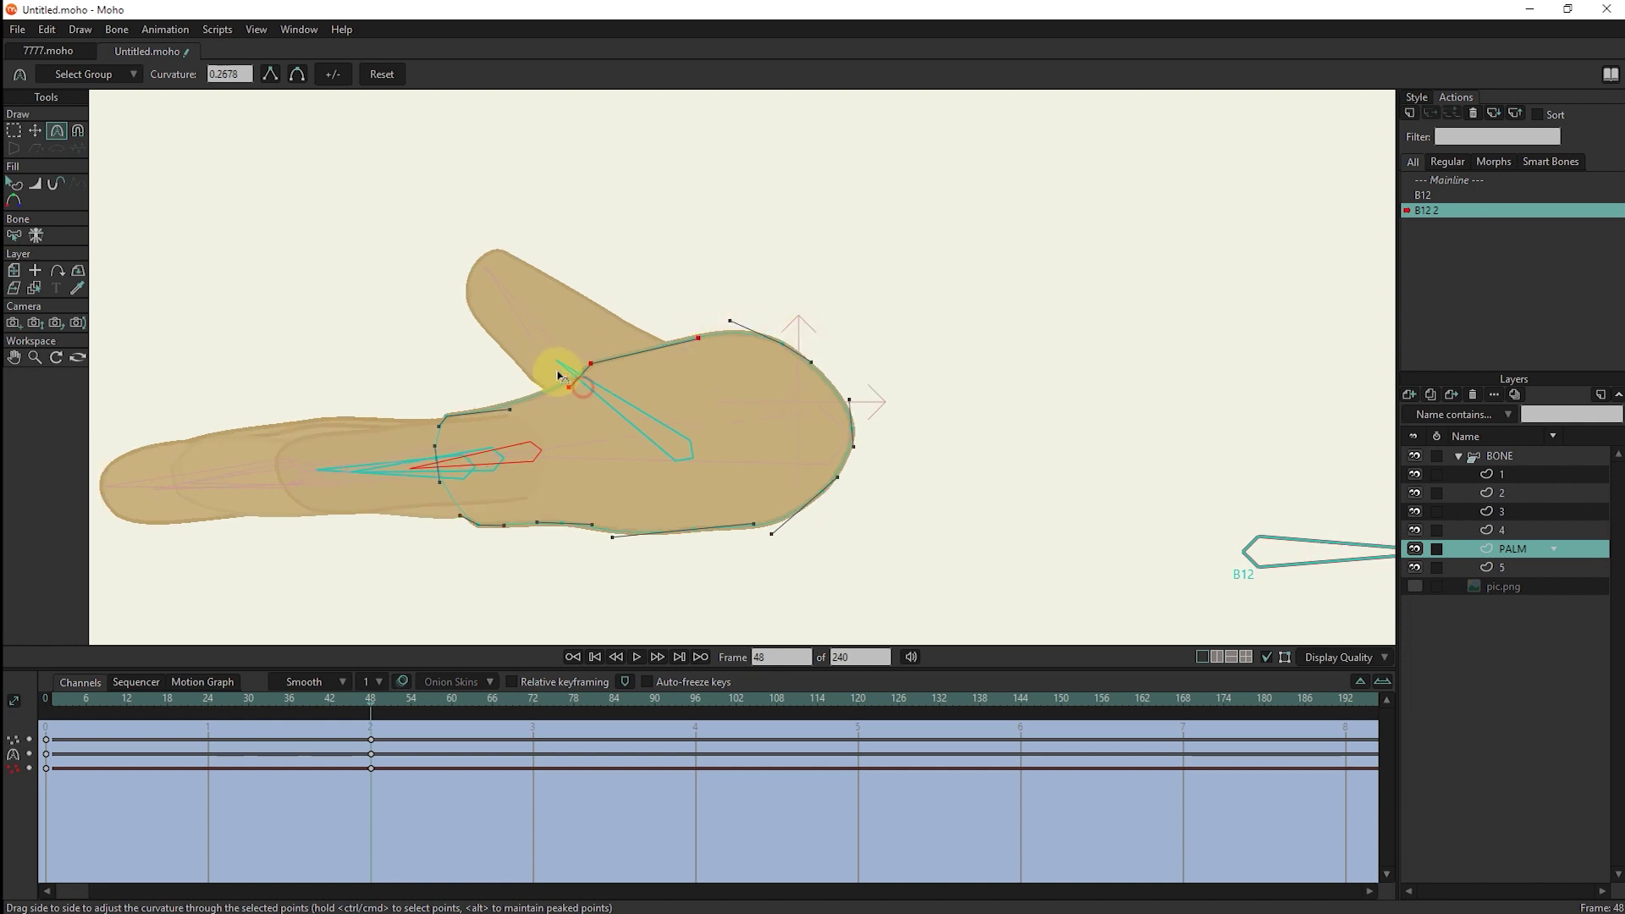
pyautogui.click(35, 130)
pyautogui.moveTo(589, 365); pyautogui.dragTo(591, 402)
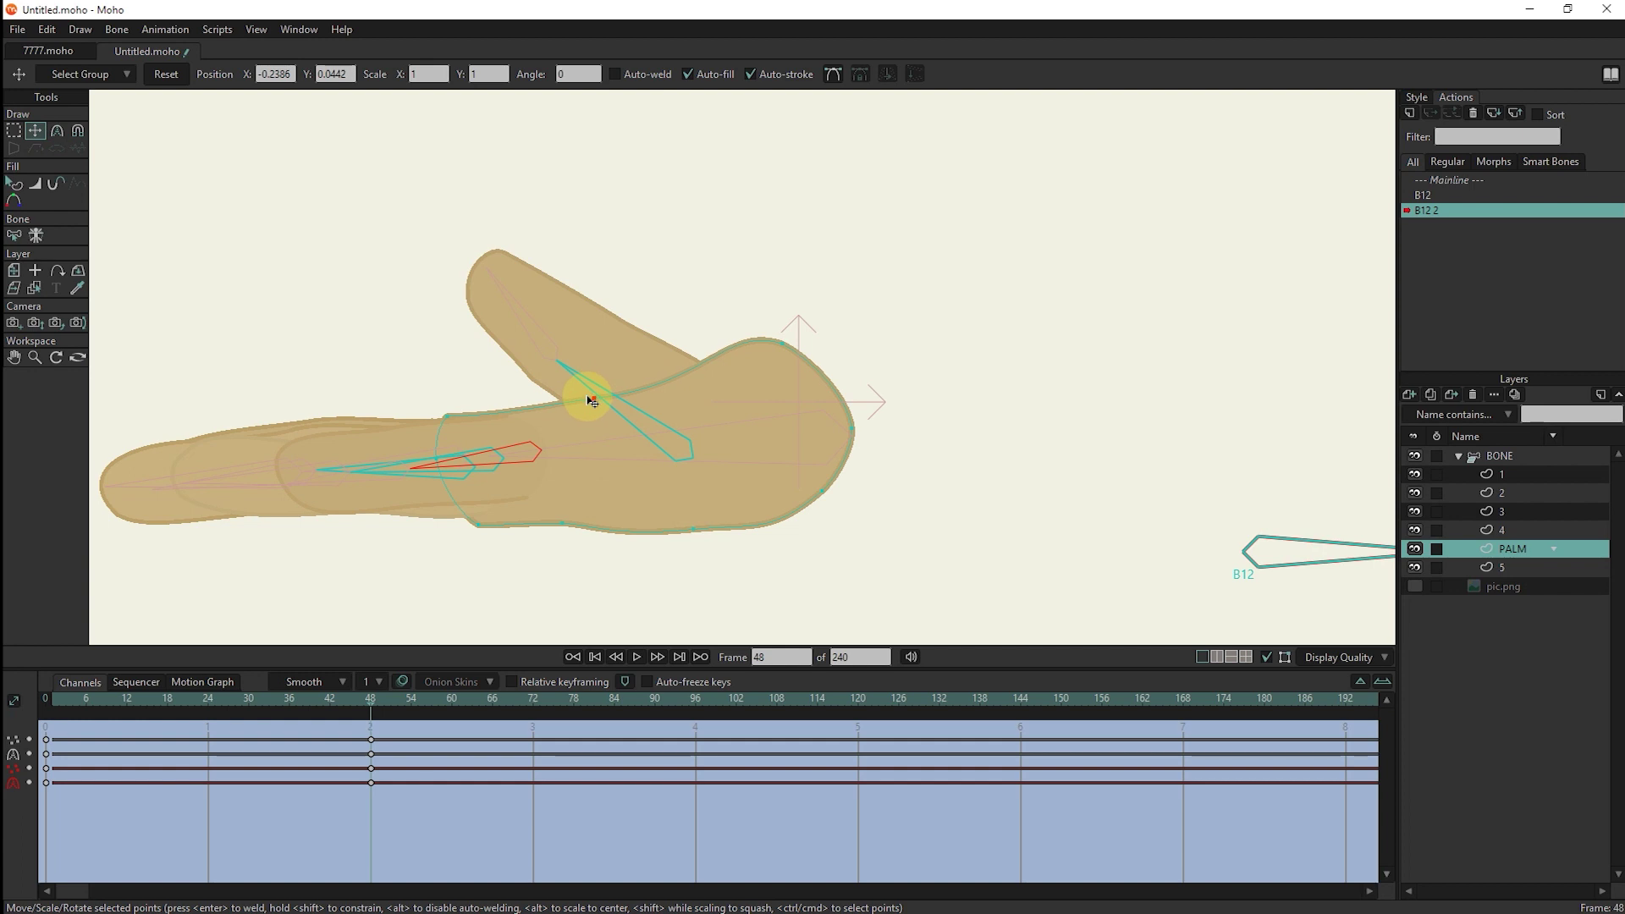
# Adjust roundness at the palm's top-right and bottom-right outline points.
pyautogui.click(778, 344)
pyautogui.click(56, 130)
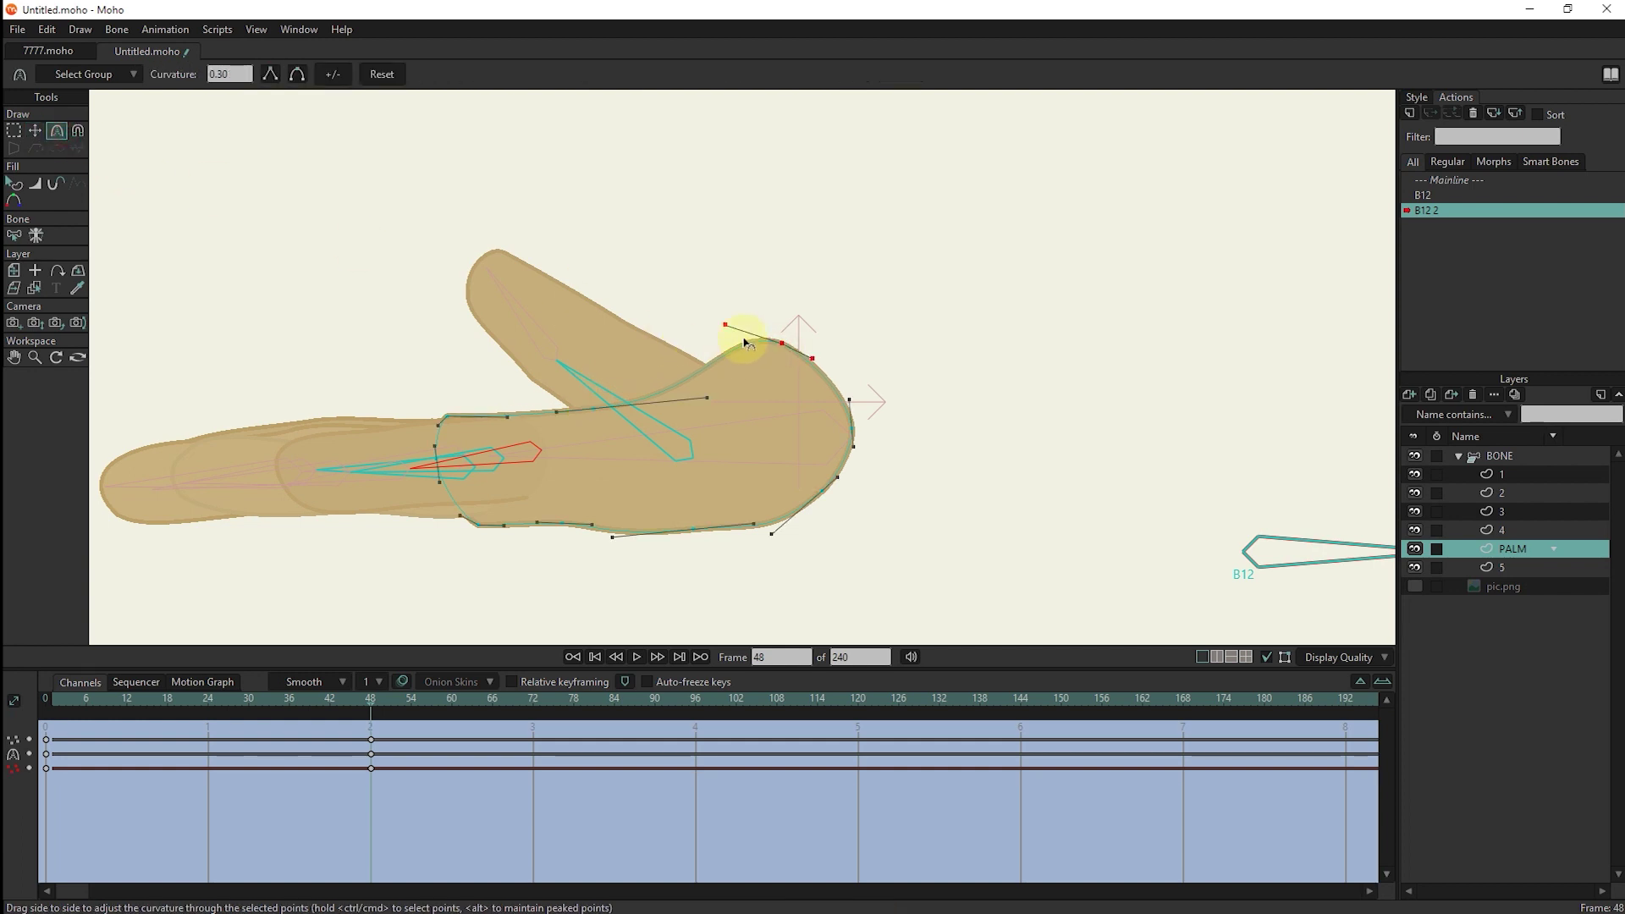
pyautogui.moveTo(731, 355)
pyautogui.mouseDown()
pyautogui.moveTo(780, 351)
pyautogui.moveTo(783, 400)
pyautogui.mouseUp()
pyautogui.click(35, 130)
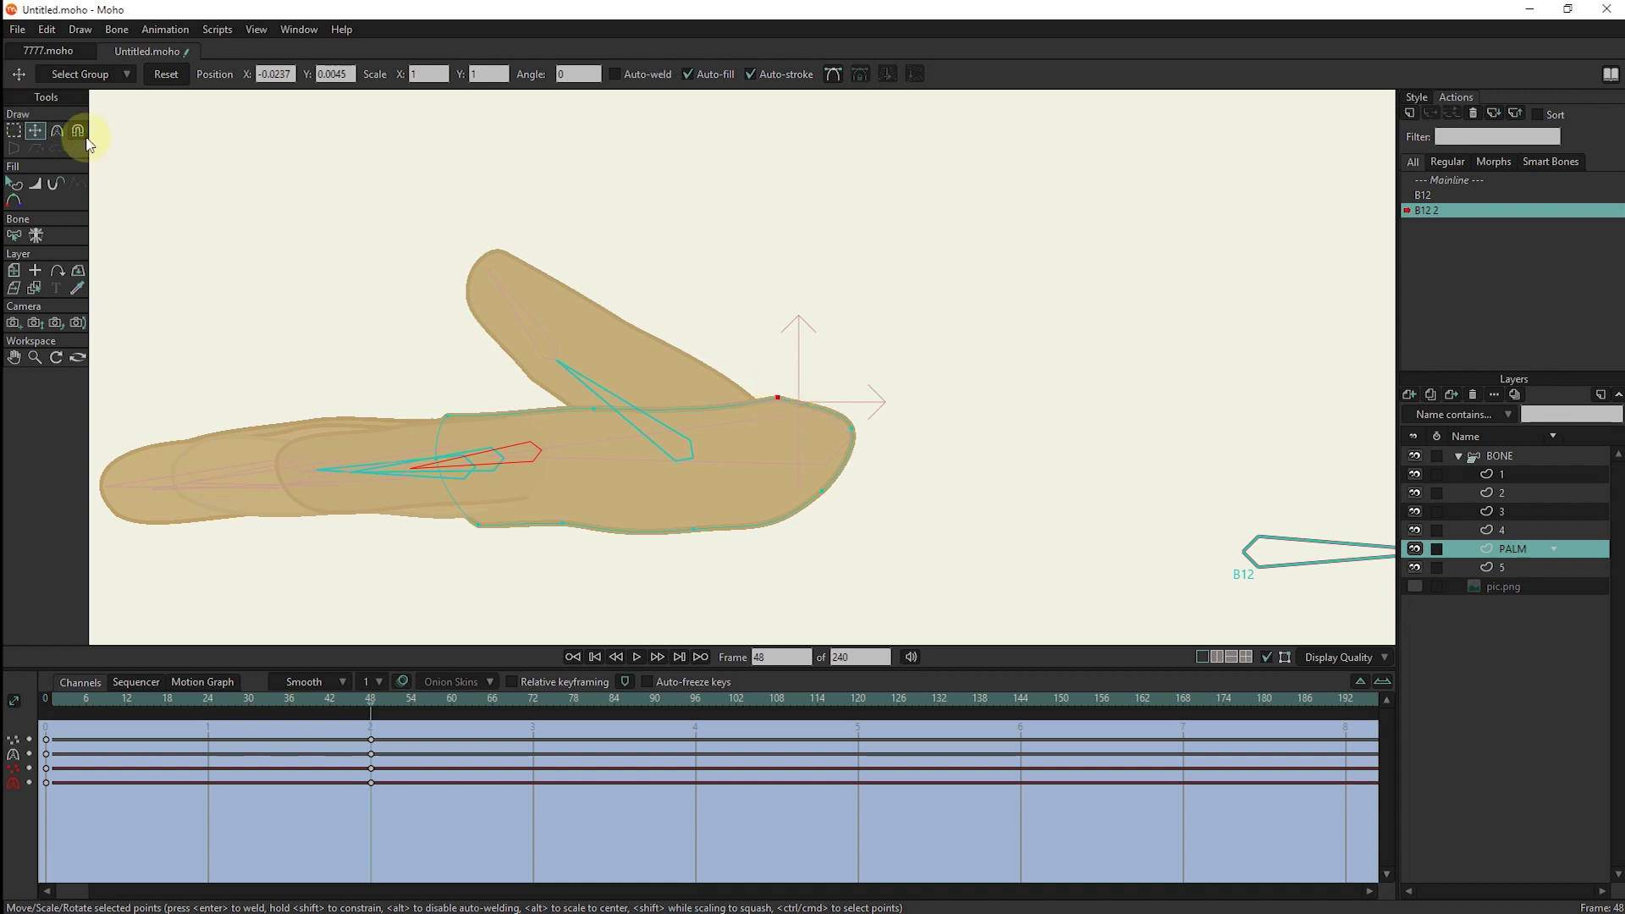
pyautogui.click(56, 129)
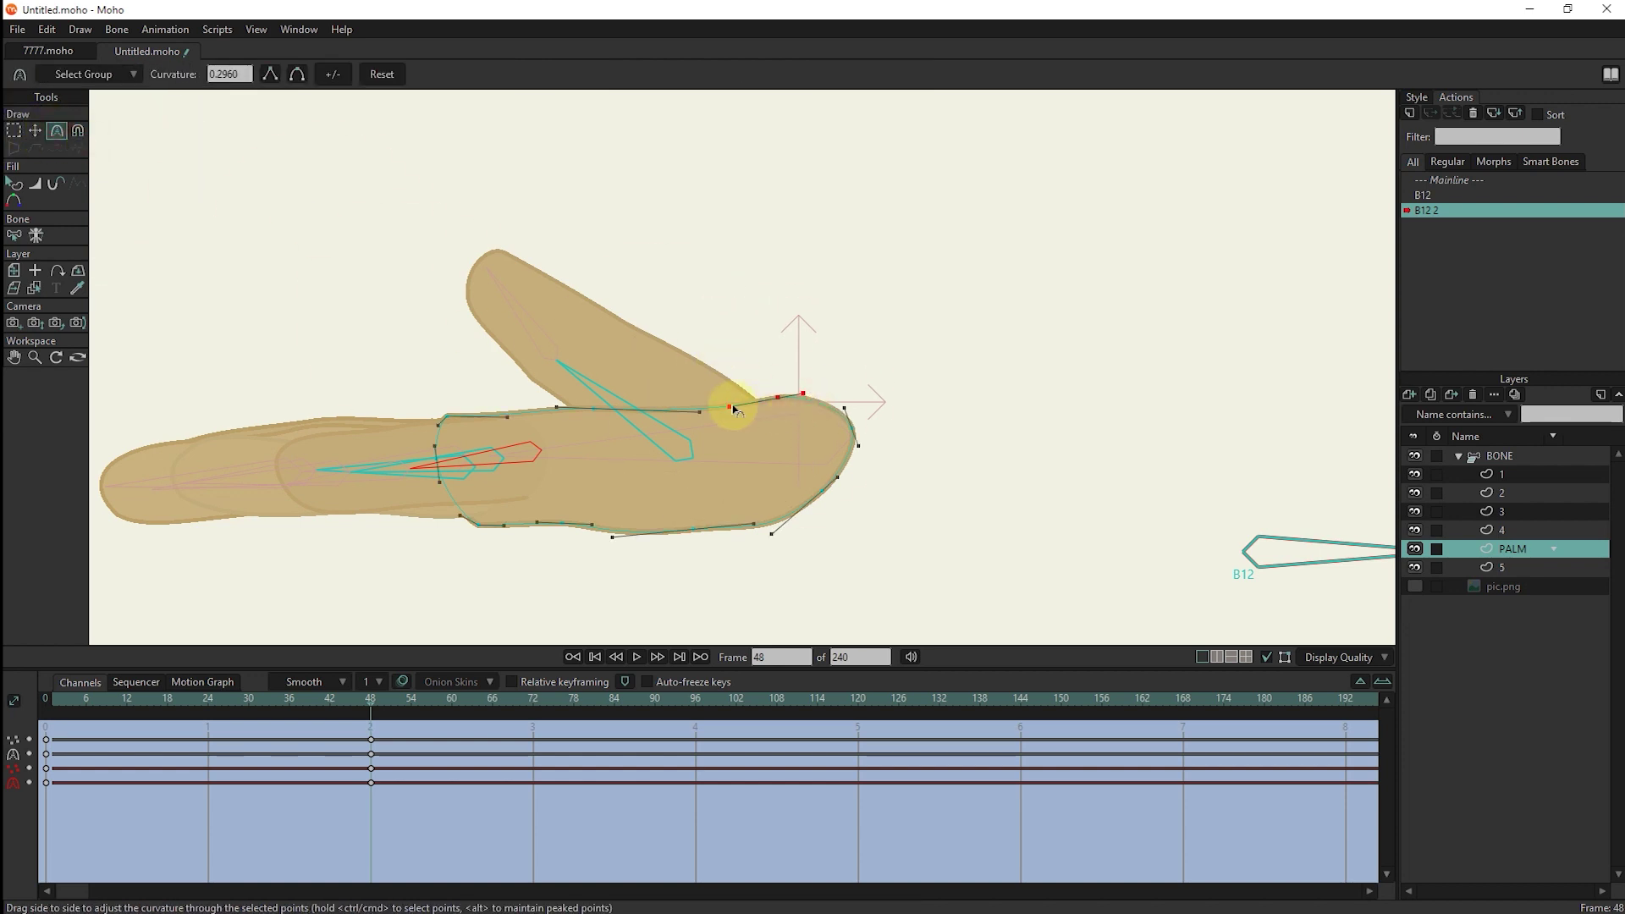
pyautogui.moveTo(762, 498); pyautogui.dragTo(843, 483)
pyautogui.click(36, 130)
pyautogui.click(825, 493)
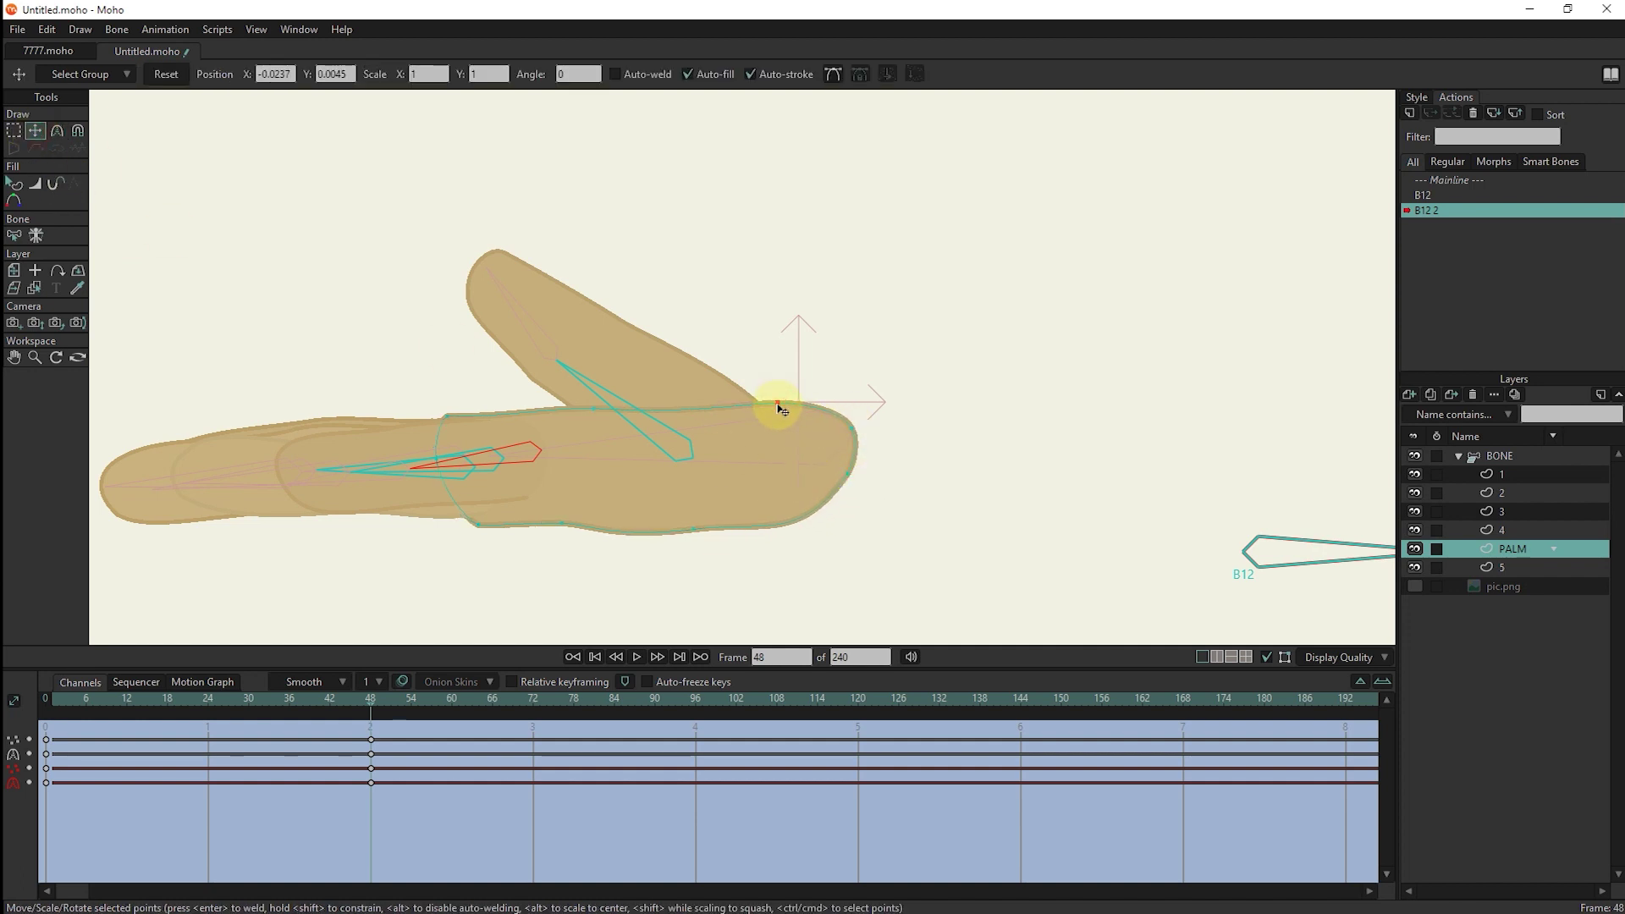
pyautogui.click(852, 473)
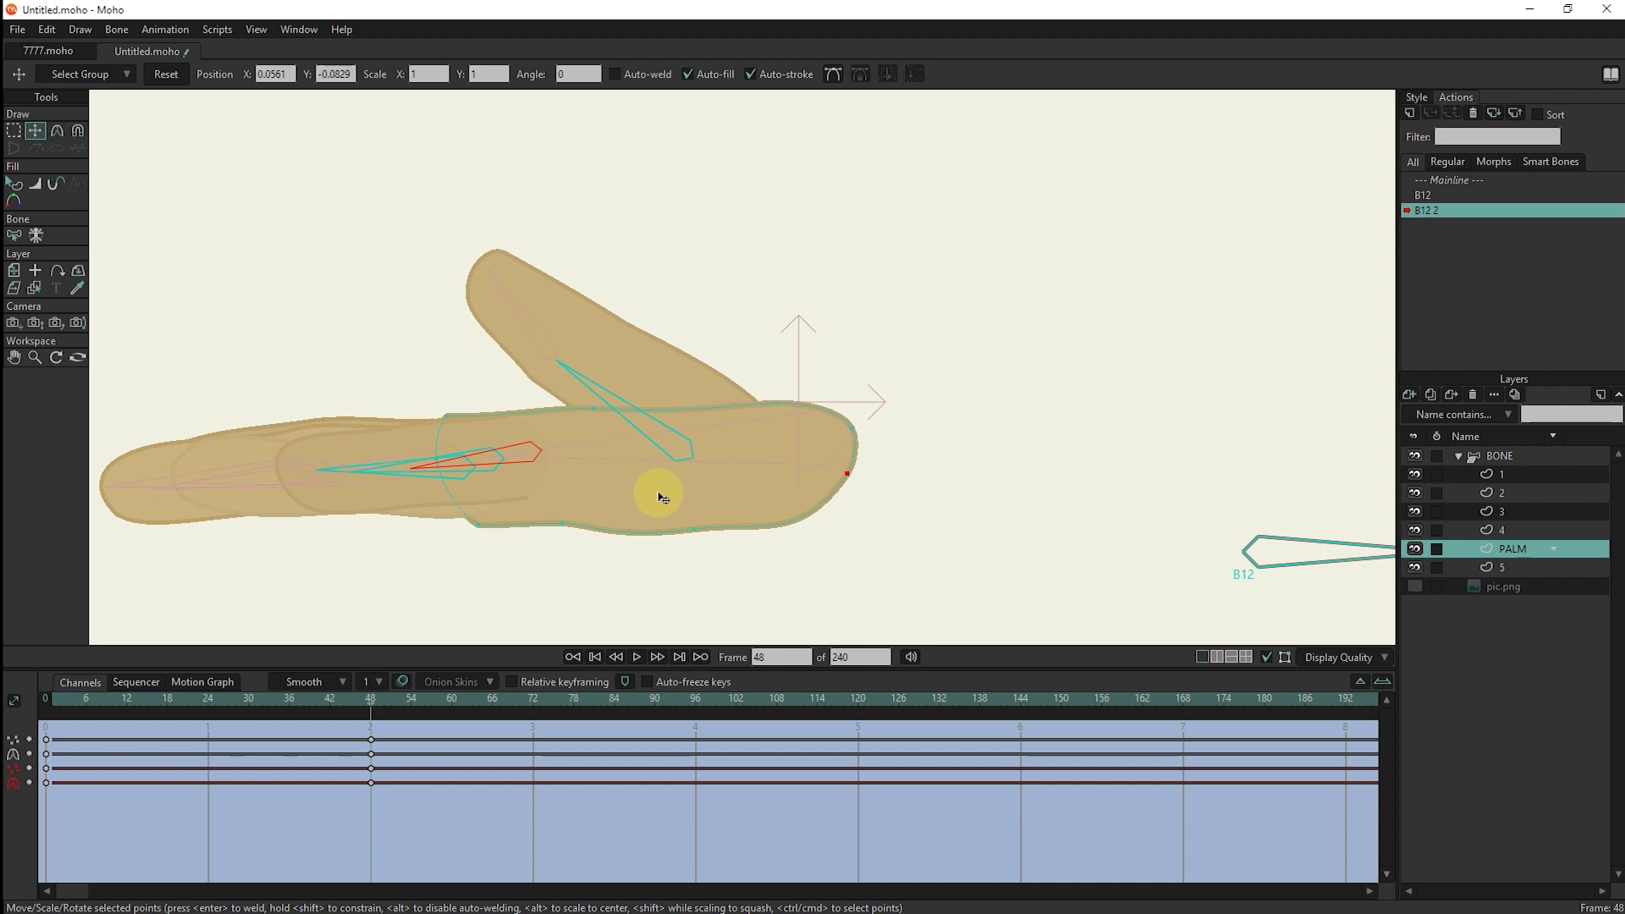
# On the BONE layer, select the upper finger bone and shift it lower onto the hand.
pyautogui.click(1517, 456)
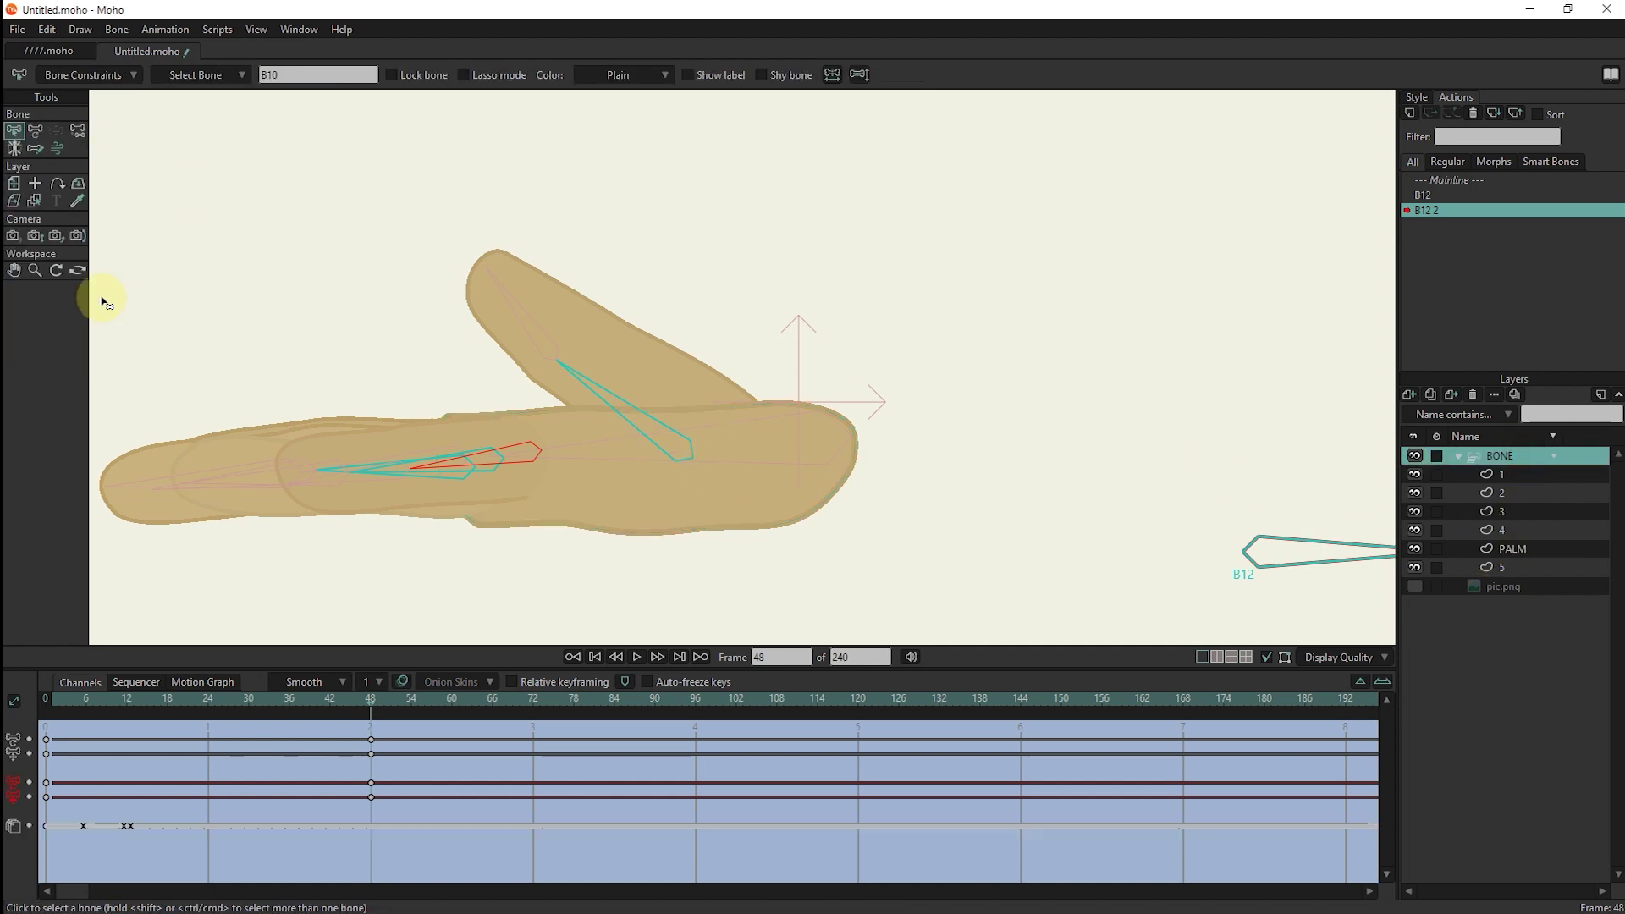
pyautogui.click(36, 133)
pyautogui.click(804, 469)
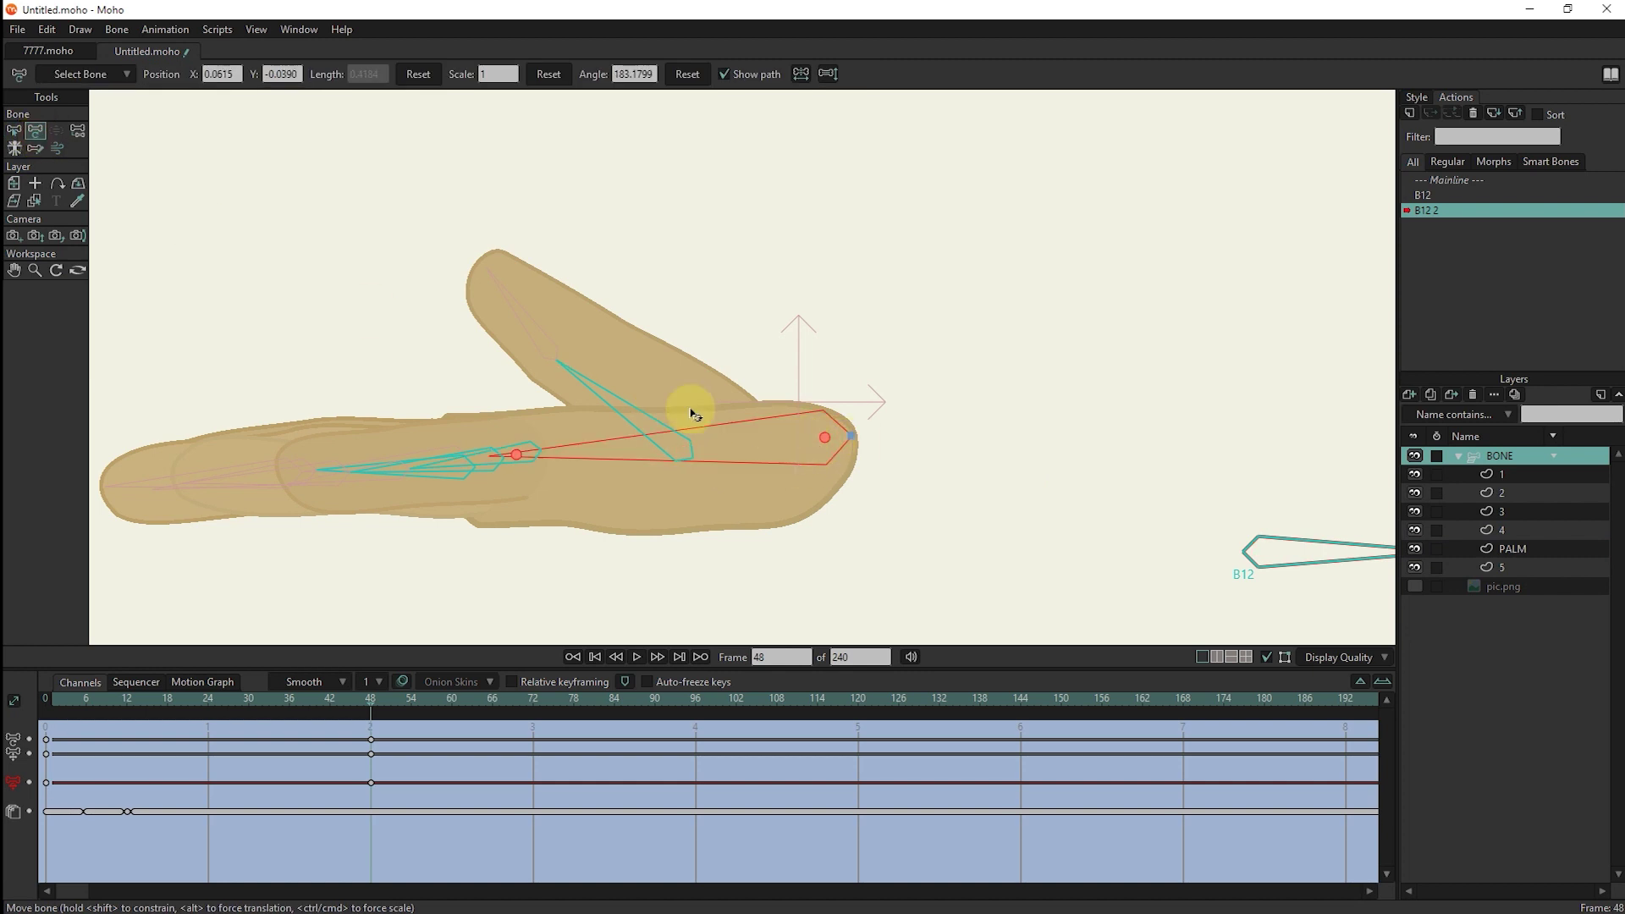
pyautogui.click(679, 454)
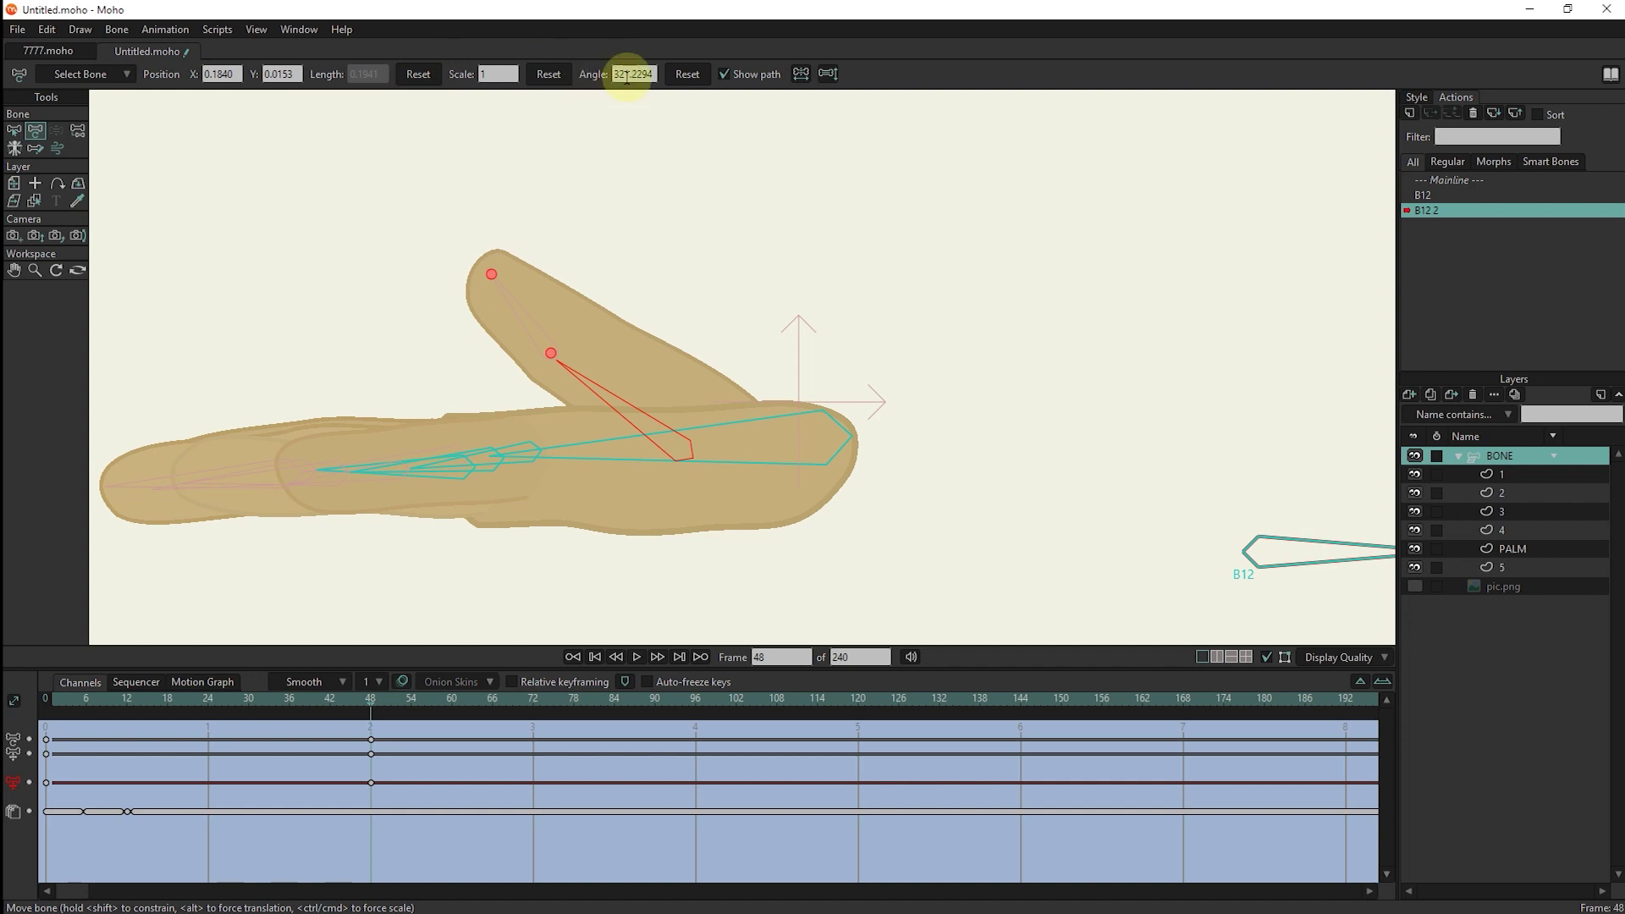
pyautogui.scroll(5, 629, 74)
pyautogui.scroll(2, 628, 73)
pyautogui.scroll(2, 629, 73)
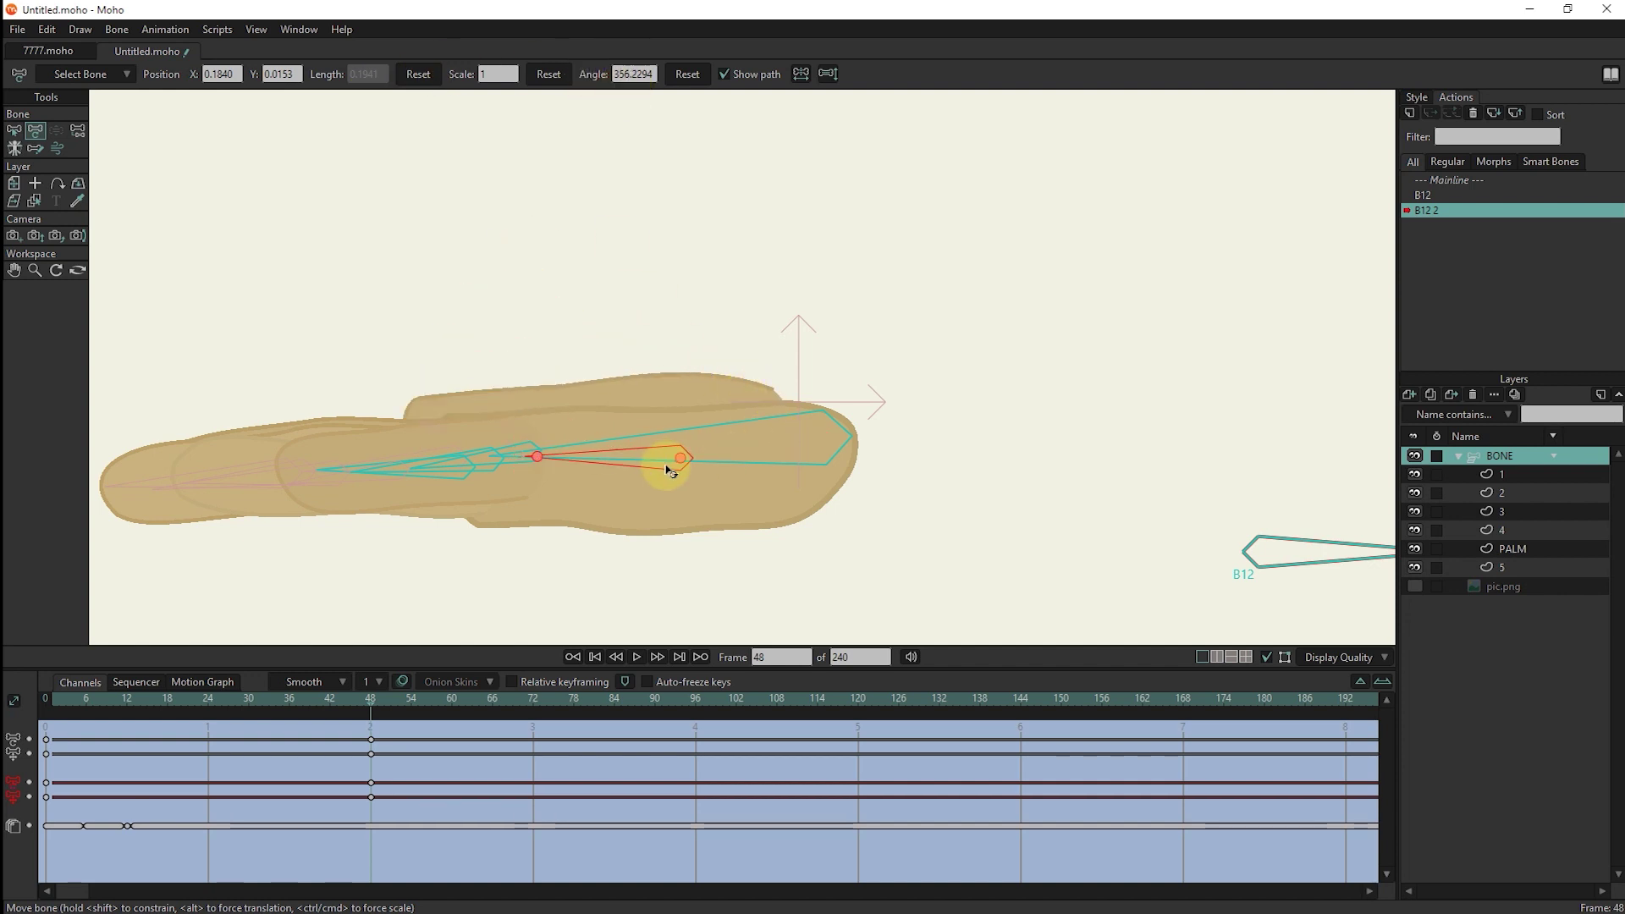
pyautogui.moveTo(679, 462); pyautogui.dragTo(680, 502)
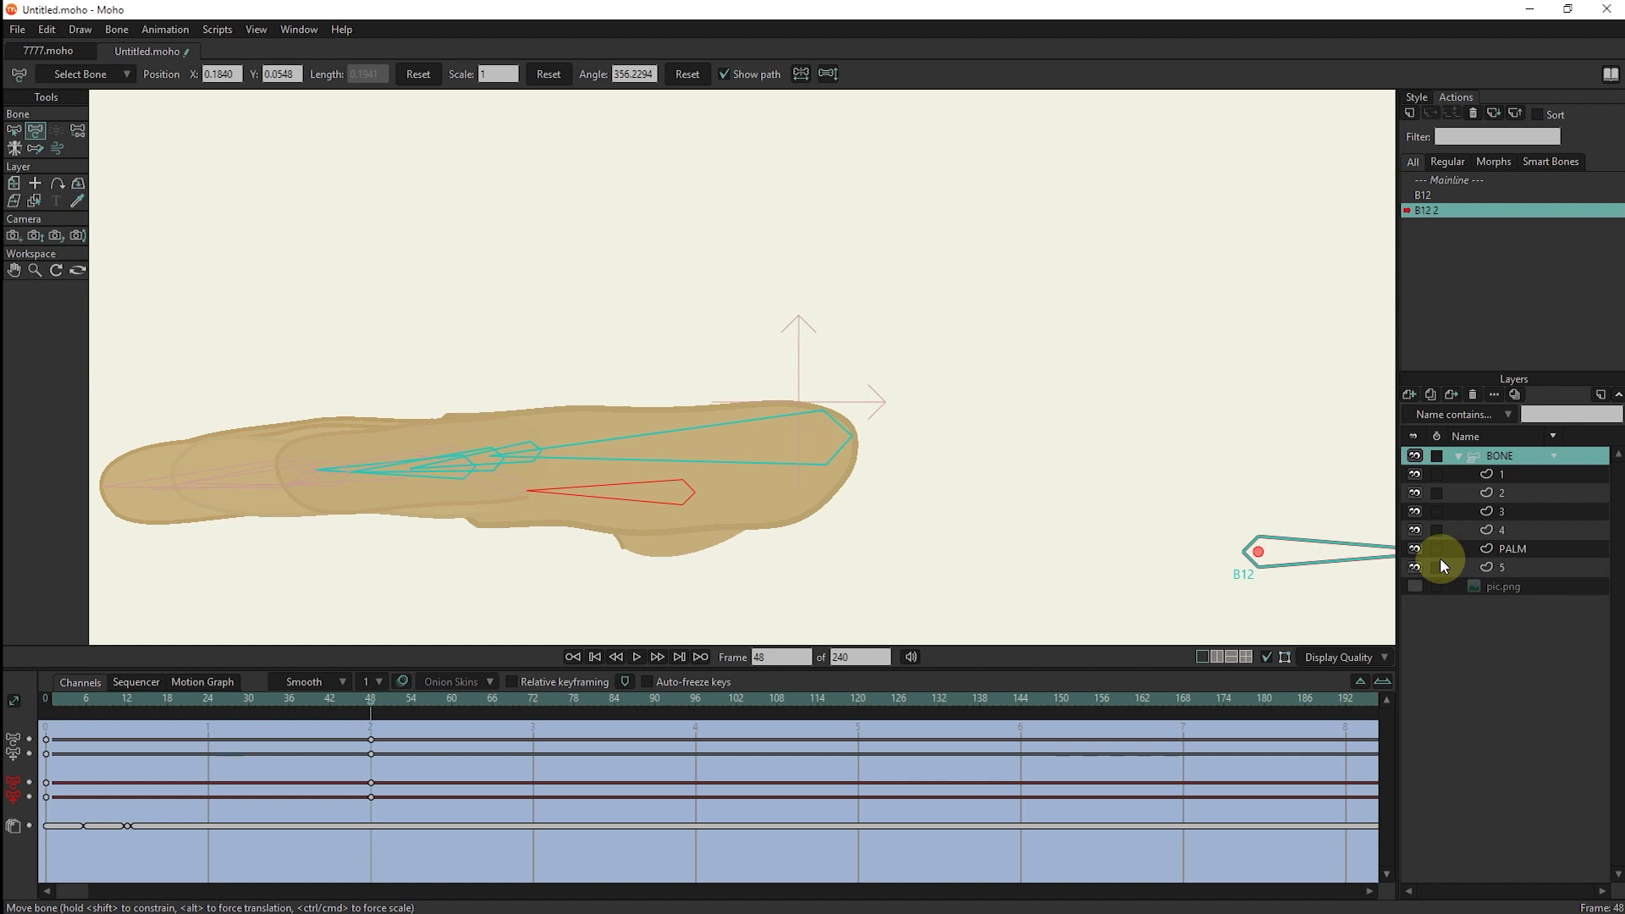
# Hide the palm and finger layers 1–4 and select thumb layer 5.
pyautogui.moveTo(1418, 548); pyautogui.dragTo(1415, 476)
pyautogui.click(1416, 475)
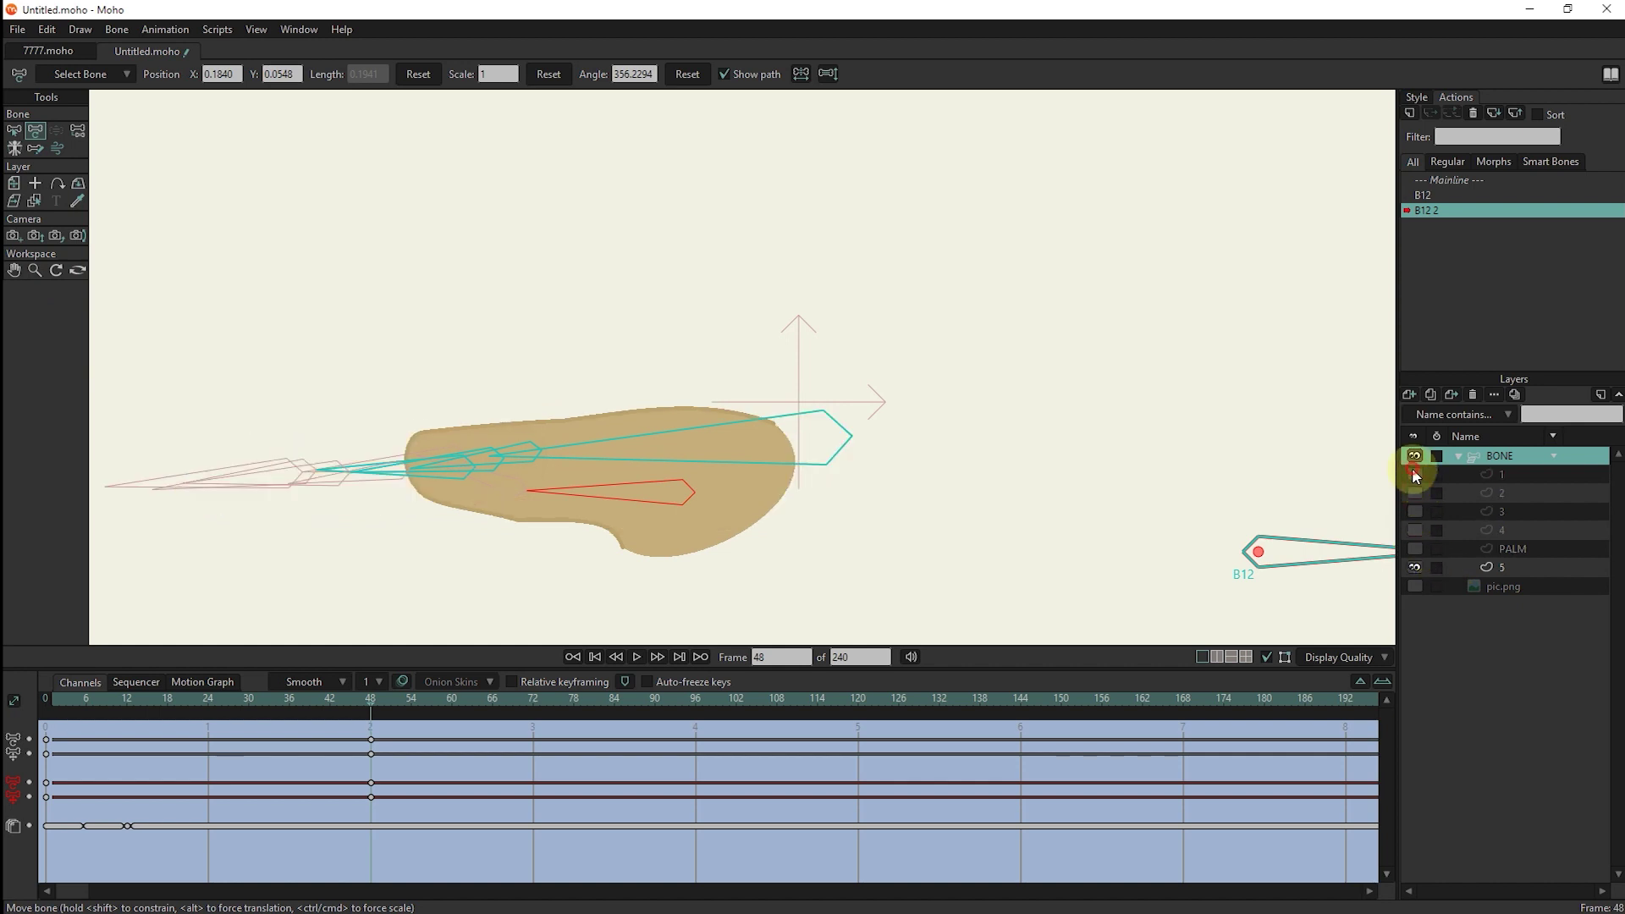
pyautogui.click(34, 199)
pyautogui.click(625, 517)
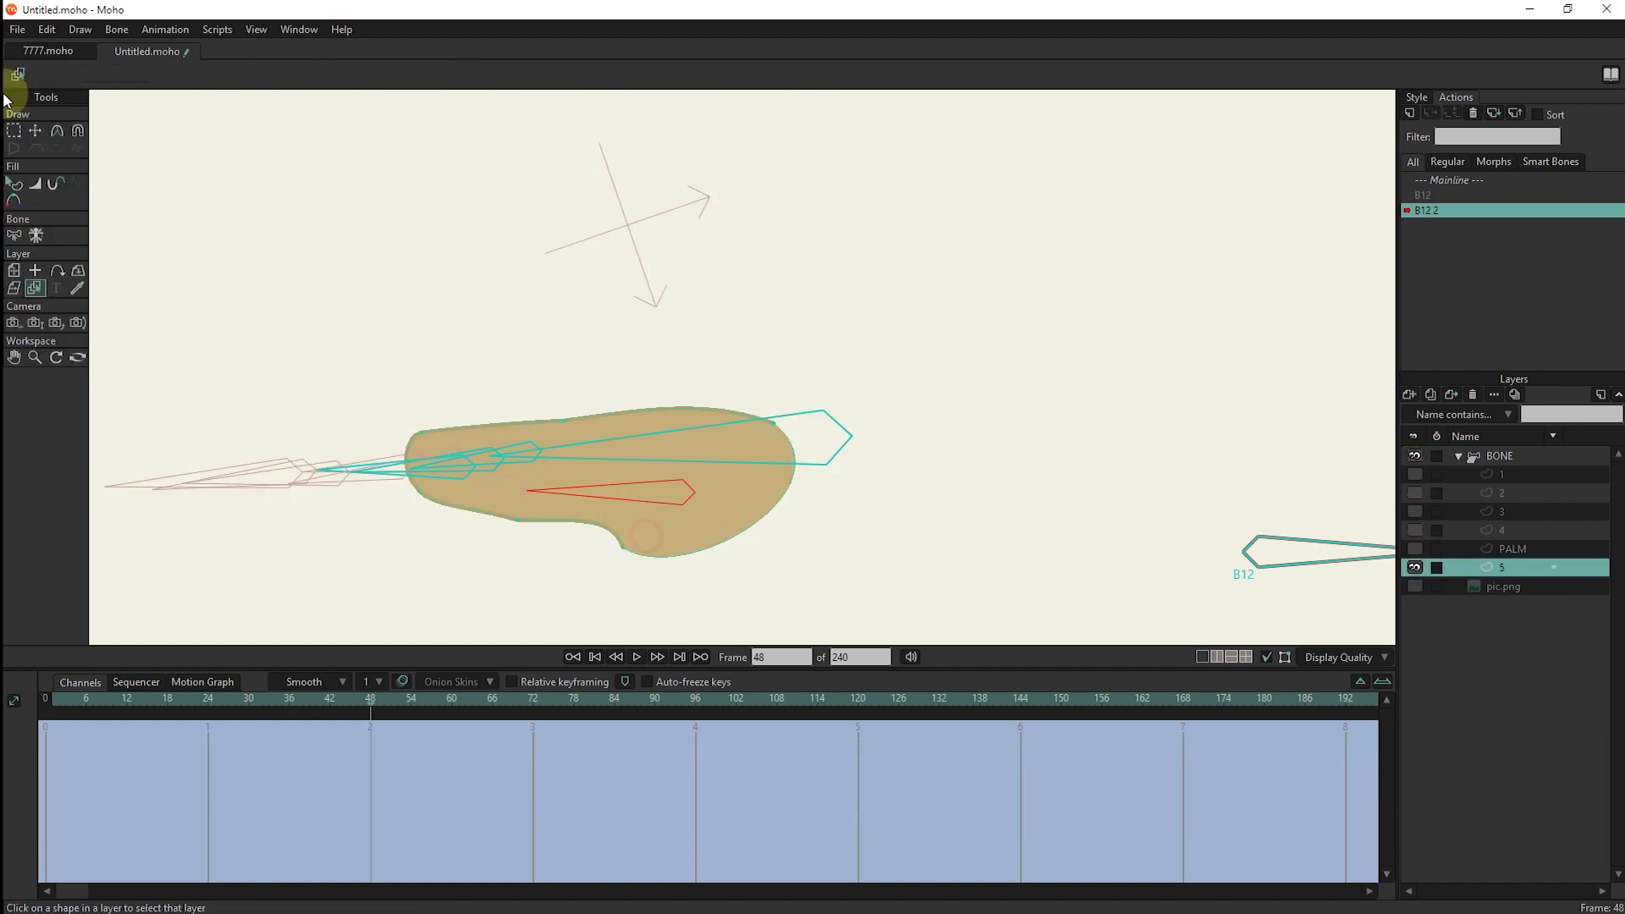
# Pull the thumb's bulge and edge points inward, then show PALM, 4 and 3 again.
pyautogui.click(34, 132)
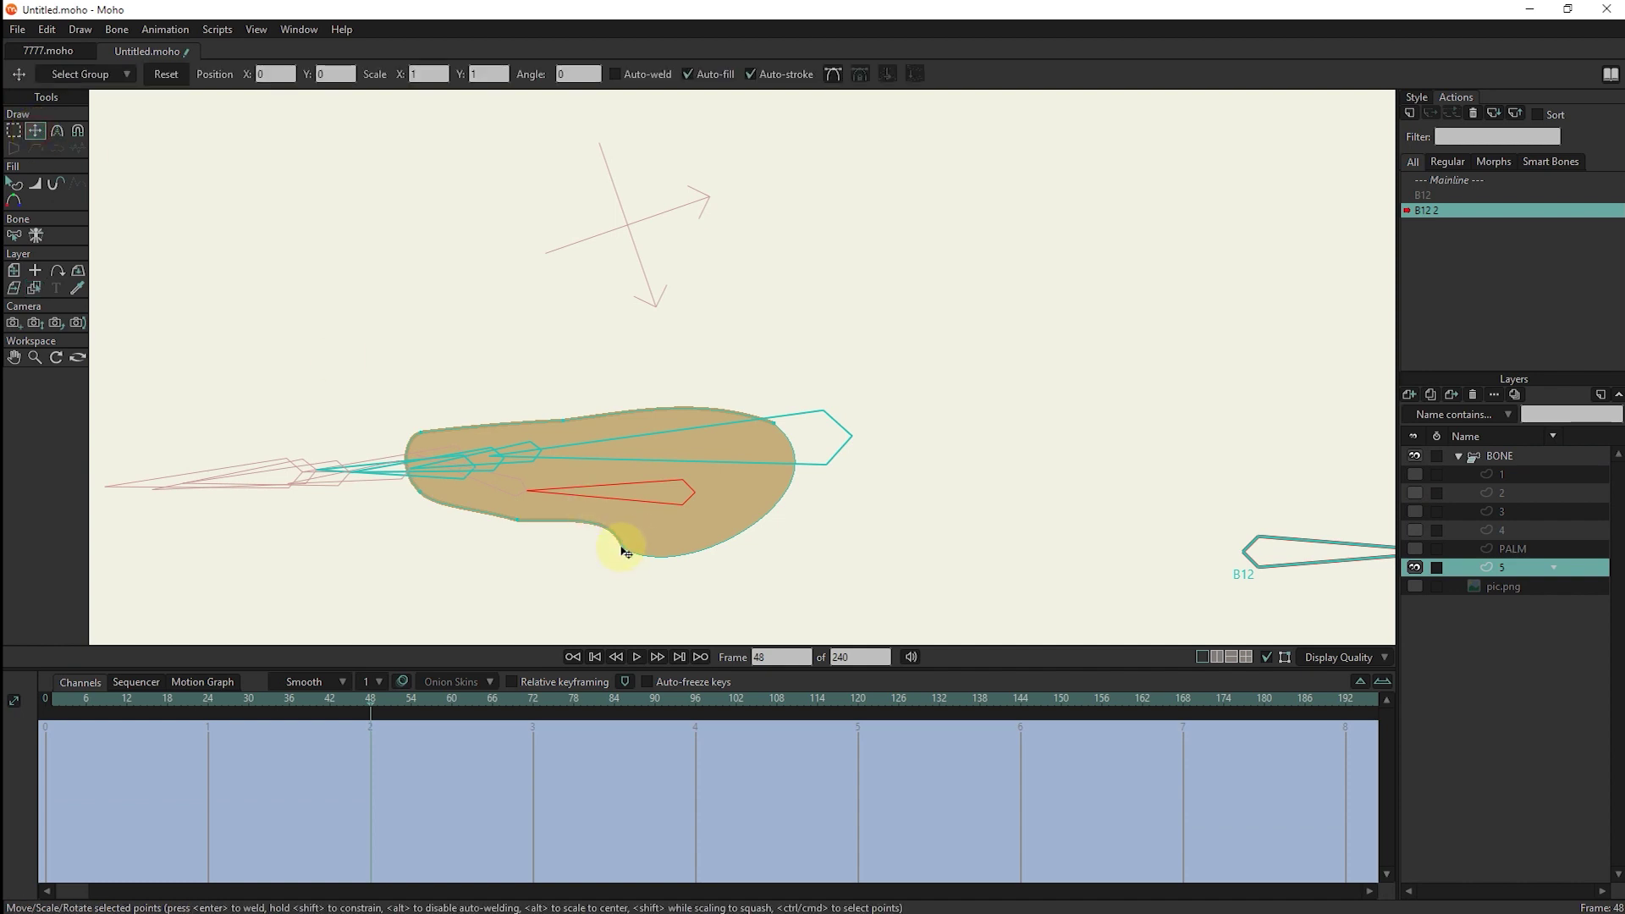
pyautogui.moveTo(626, 551); pyautogui.dragTo(636, 542)
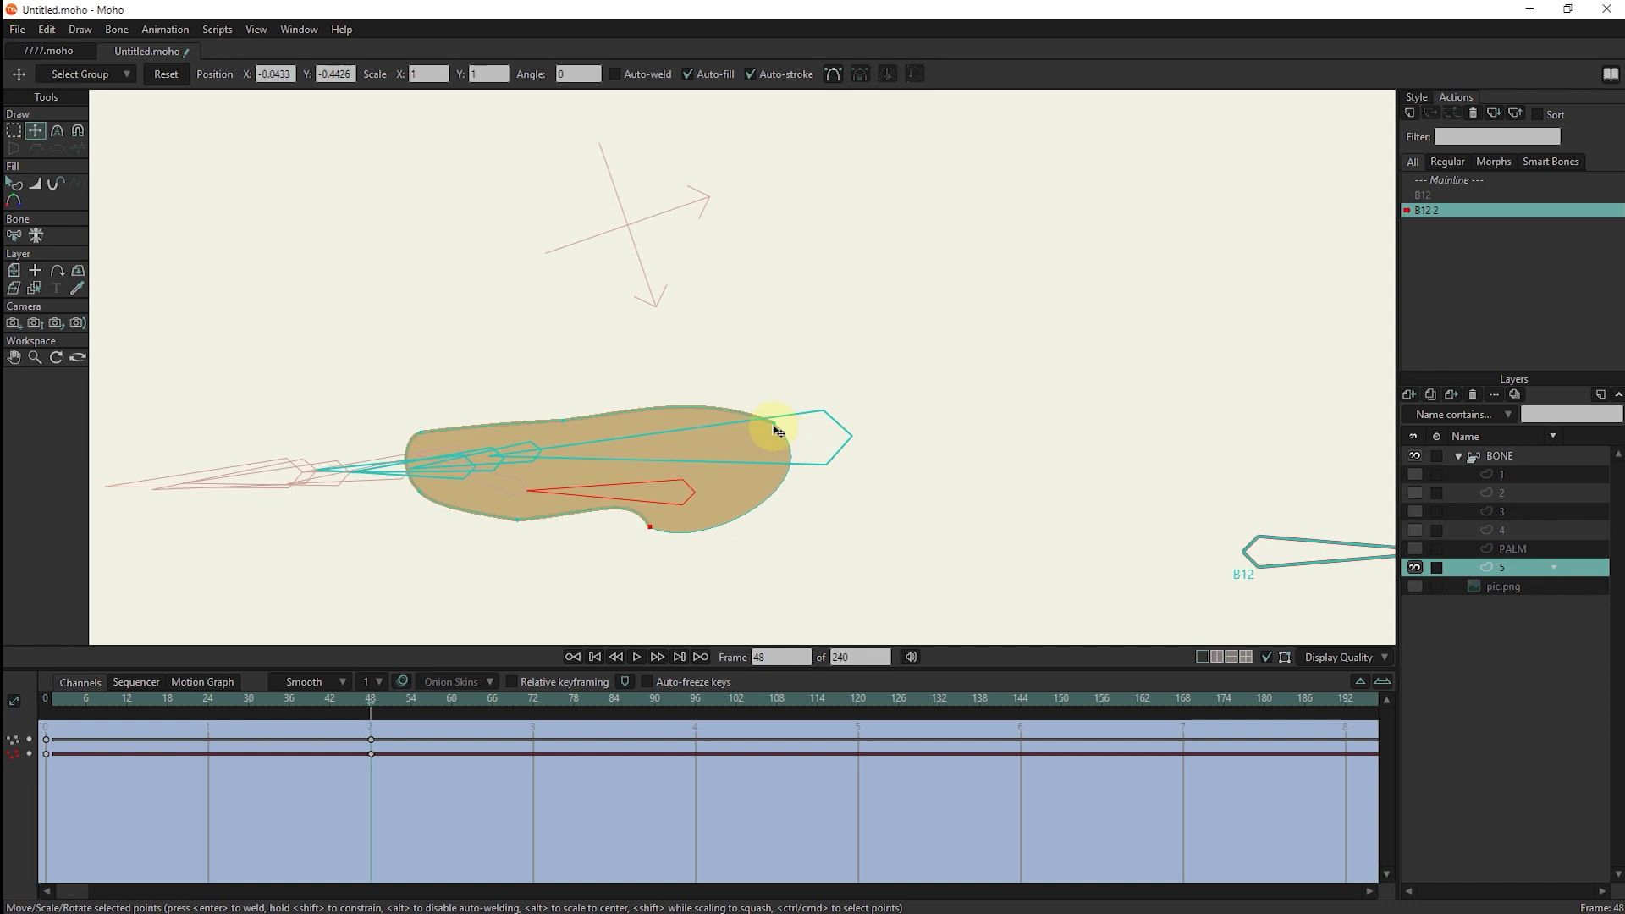
pyautogui.moveTo(777, 432); pyautogui.dragTo(769, 434)
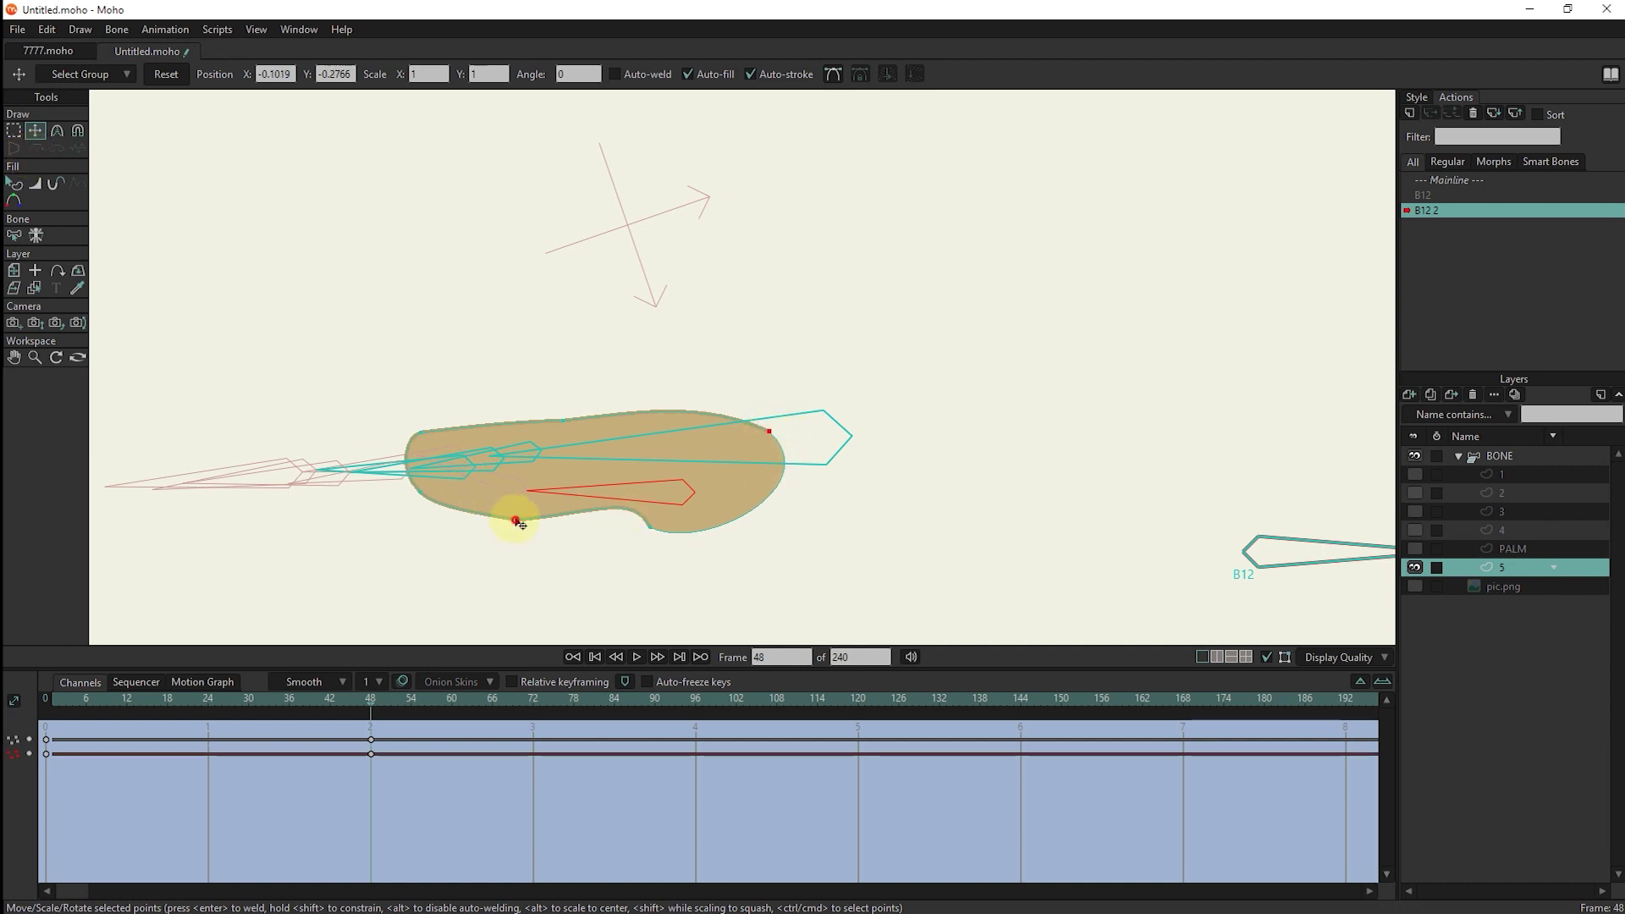
pyautogui.moveTo(508, 519); pyautogui.dragTo(500, 509)
pyautogui.click(422, 480)
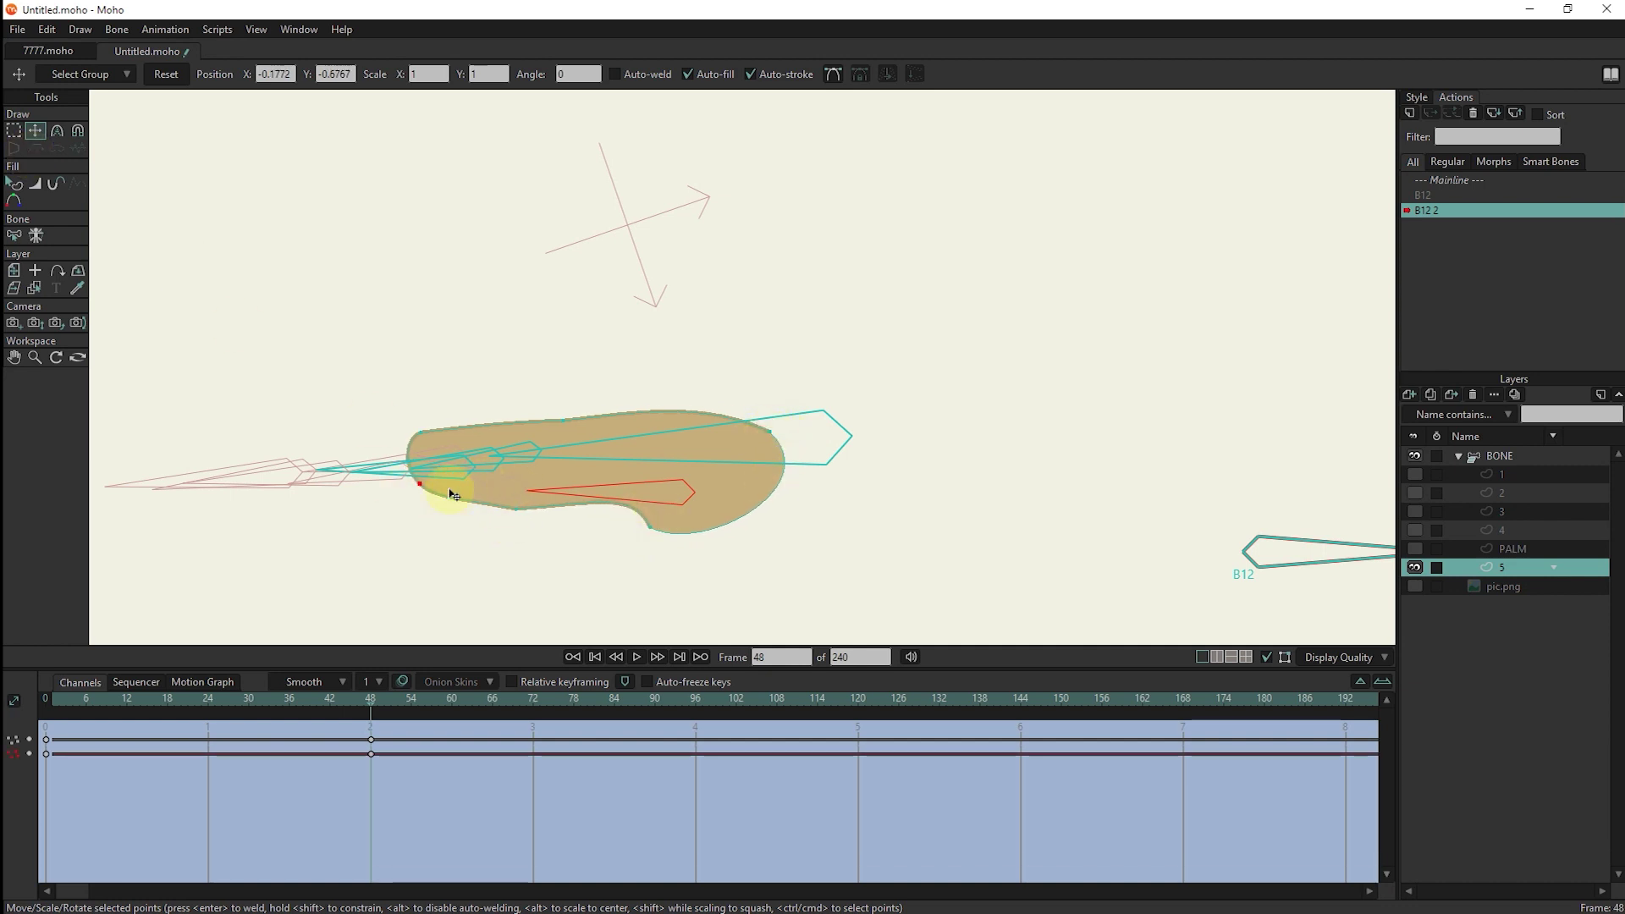
pyautogui.moveTo(1415, 549); pyautogui.dragTo(1416, 508)
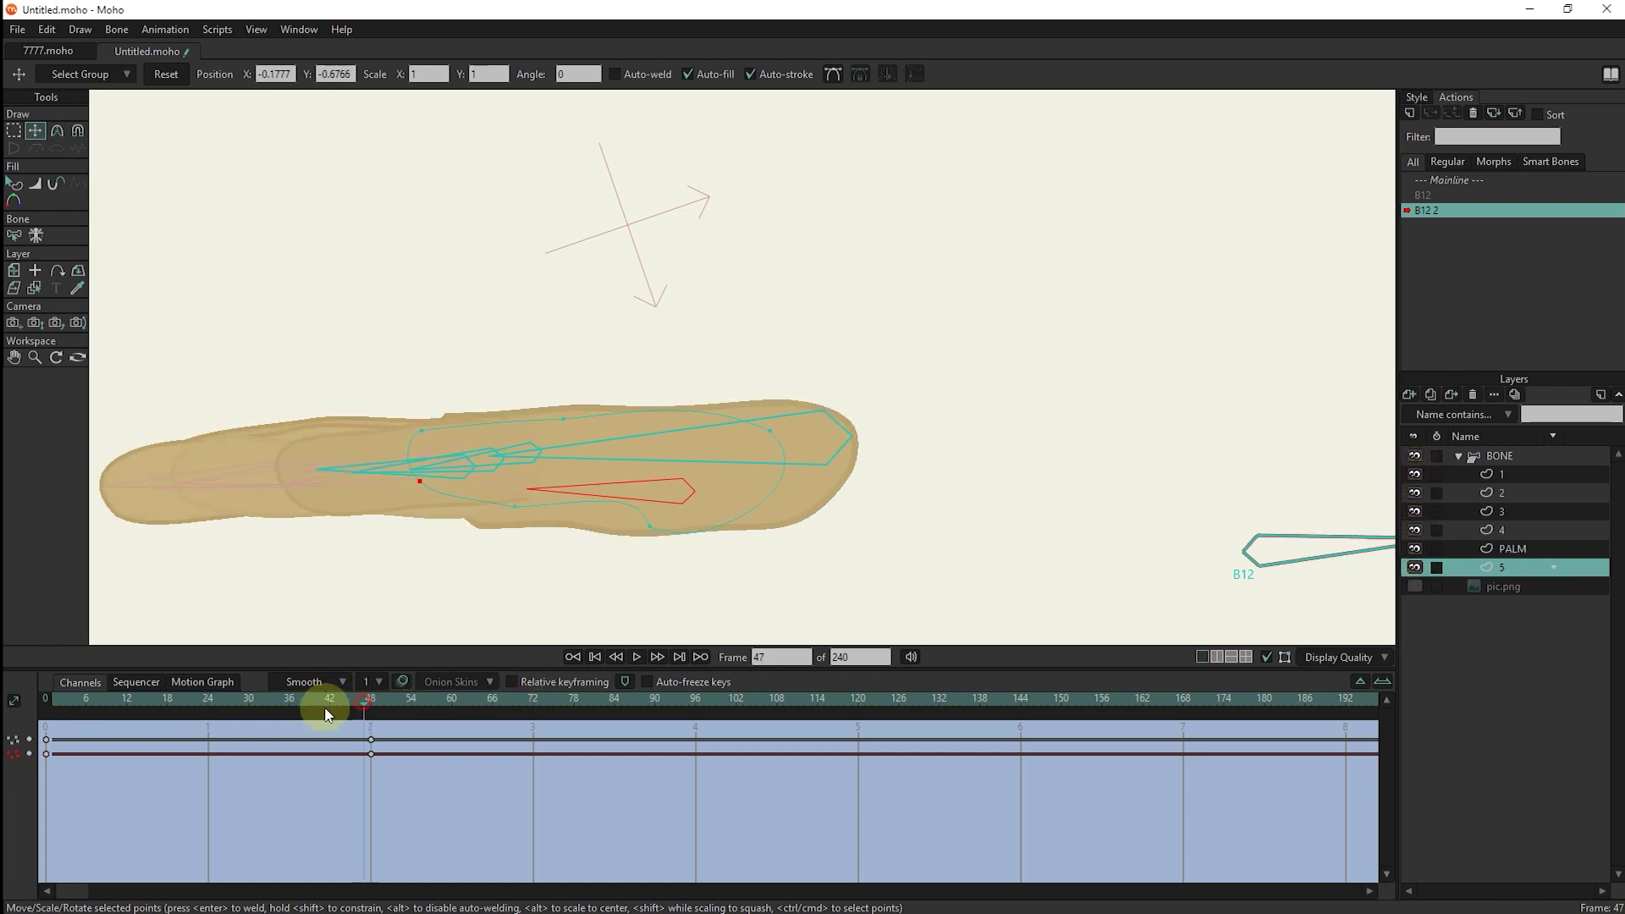
# Preview the finger fold across the action, then settle on frame 6.
pyautogui.click(254, 727)
pyautogui.click(382, 727)
pyautogui.click(154, 728)
pyautogui.click(182, 704)
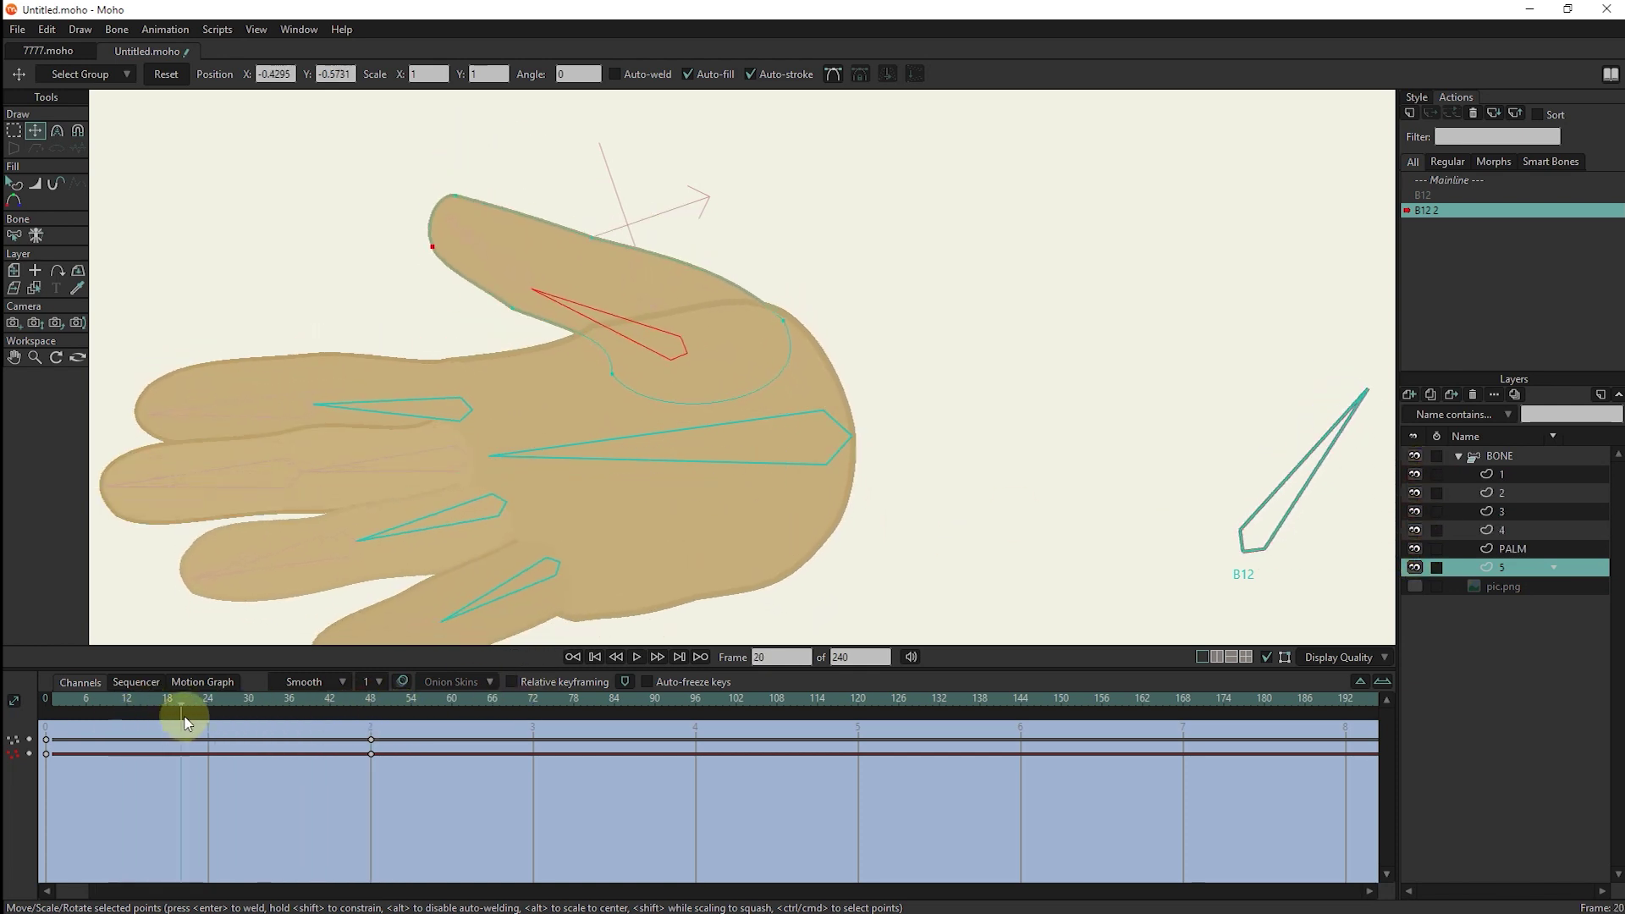
pyautogui.moveTo(182, 704)
pyautogui.mouseDown()
pyautogui.moveTo(344, 708)
pyautogui.moveTo(181, 707)
pyautogui.moveTo(373, 754)
pyautogui.mouseUp()
pyautogui.moveTo(154, 732); pyautogui.dragTo(370, 770)
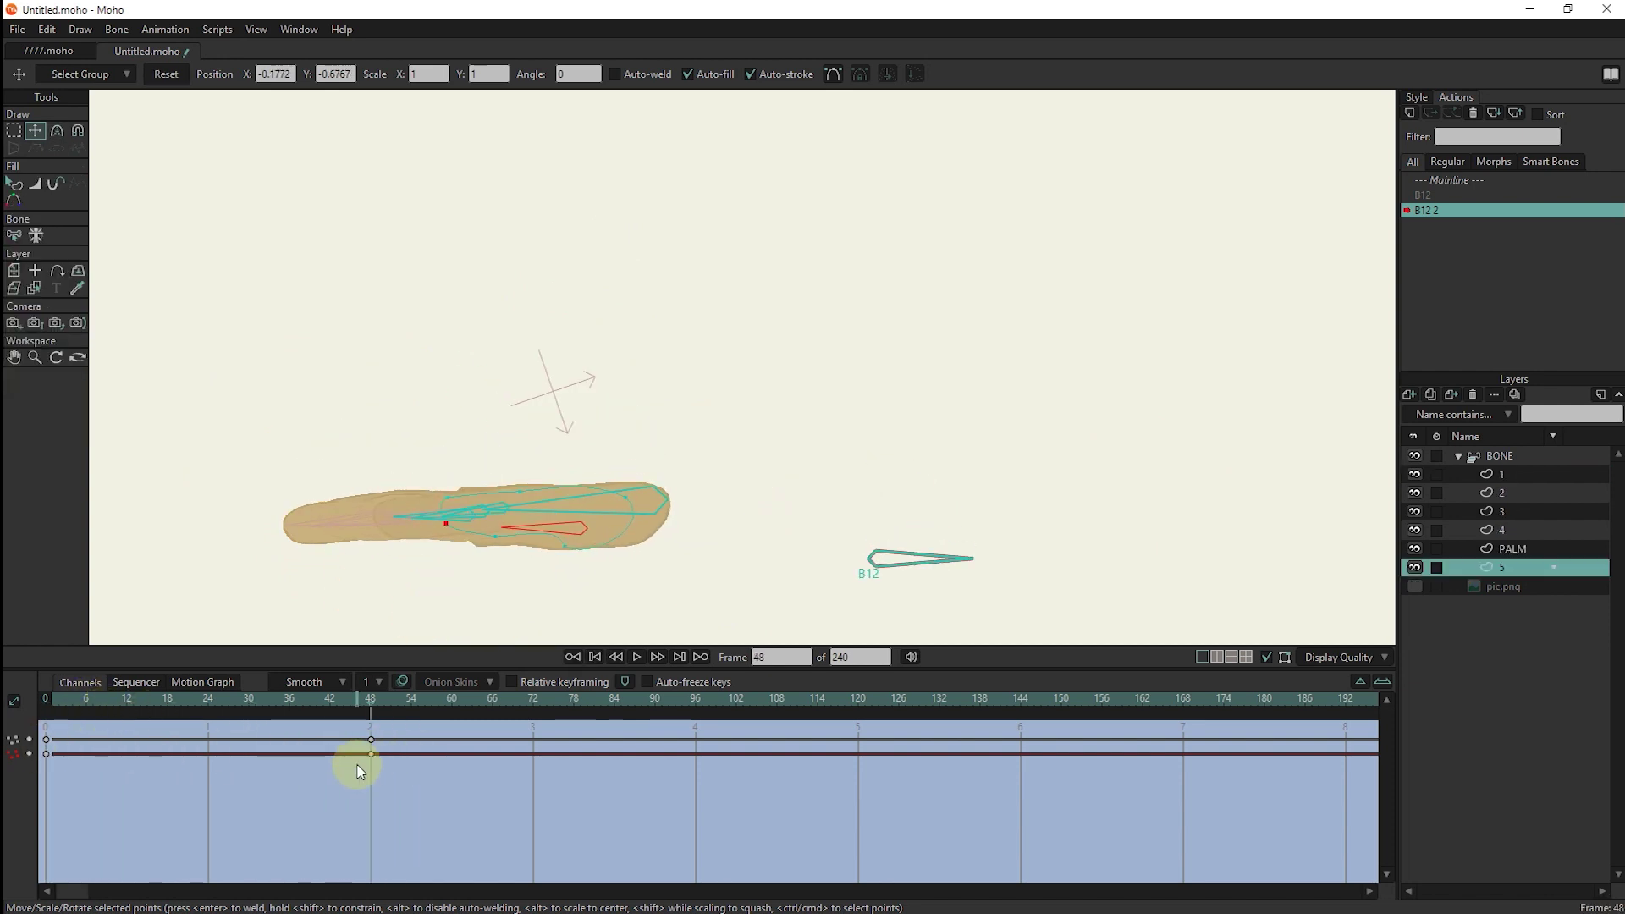
pyautogui.moveTo(366, 700); pyautogui.dragTo(84, 699)
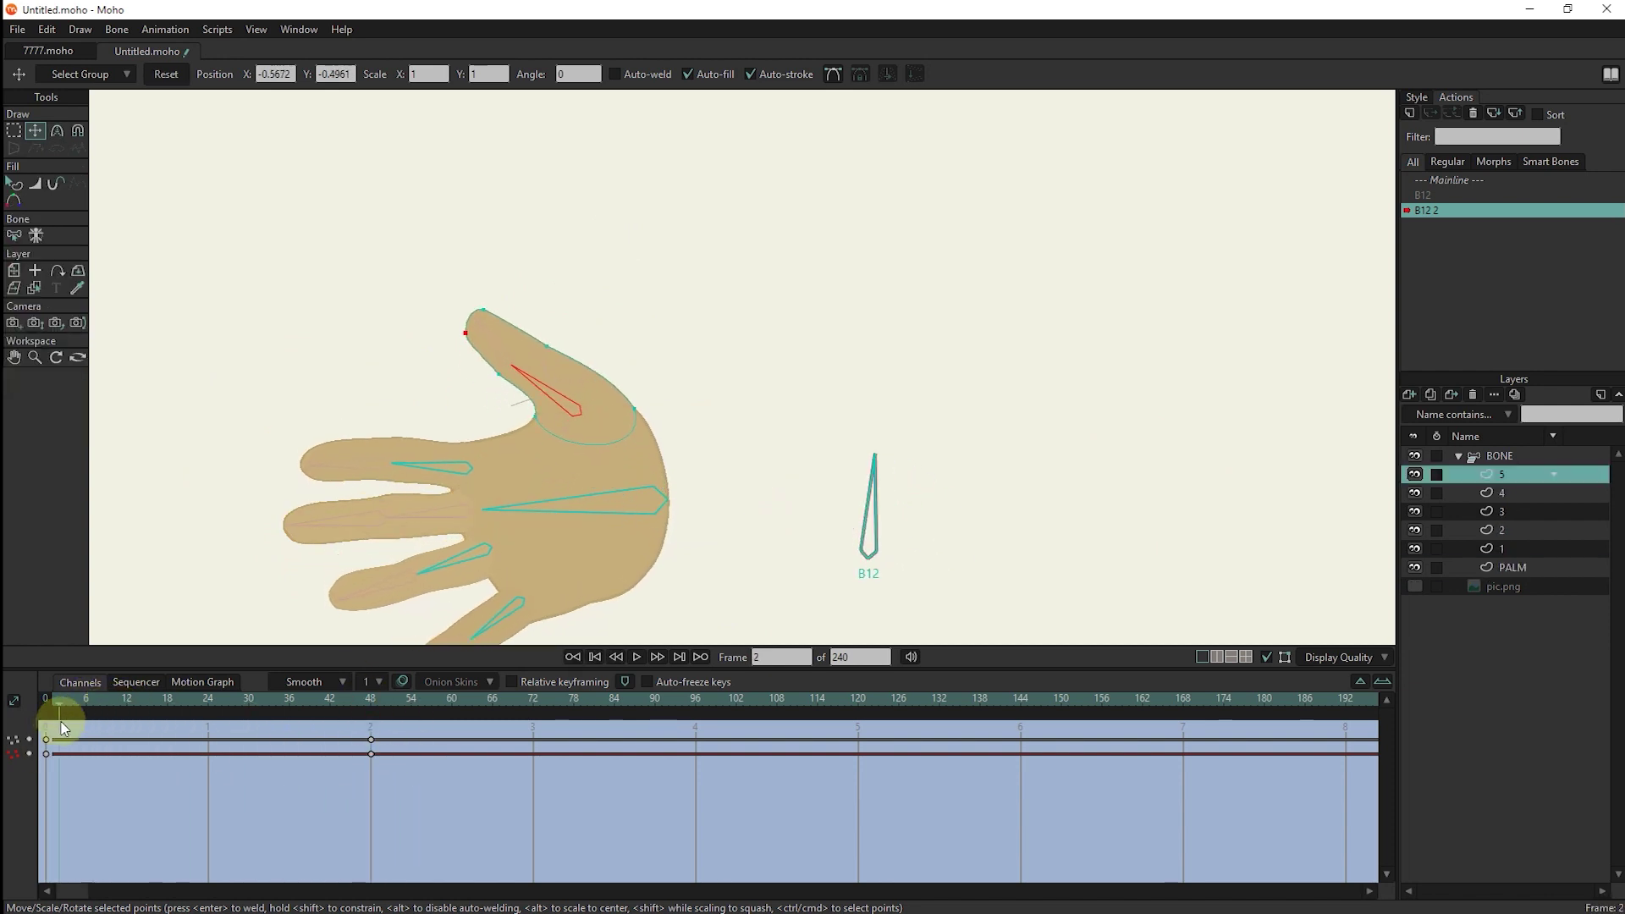
pyautogui.scroll(5, 163, 448)
# Key the thumb crease stroke's exposure and change its line width at frame 6.
pyautogui.click(56, 185)
pyautogui.scroll(-3, 580, 472)
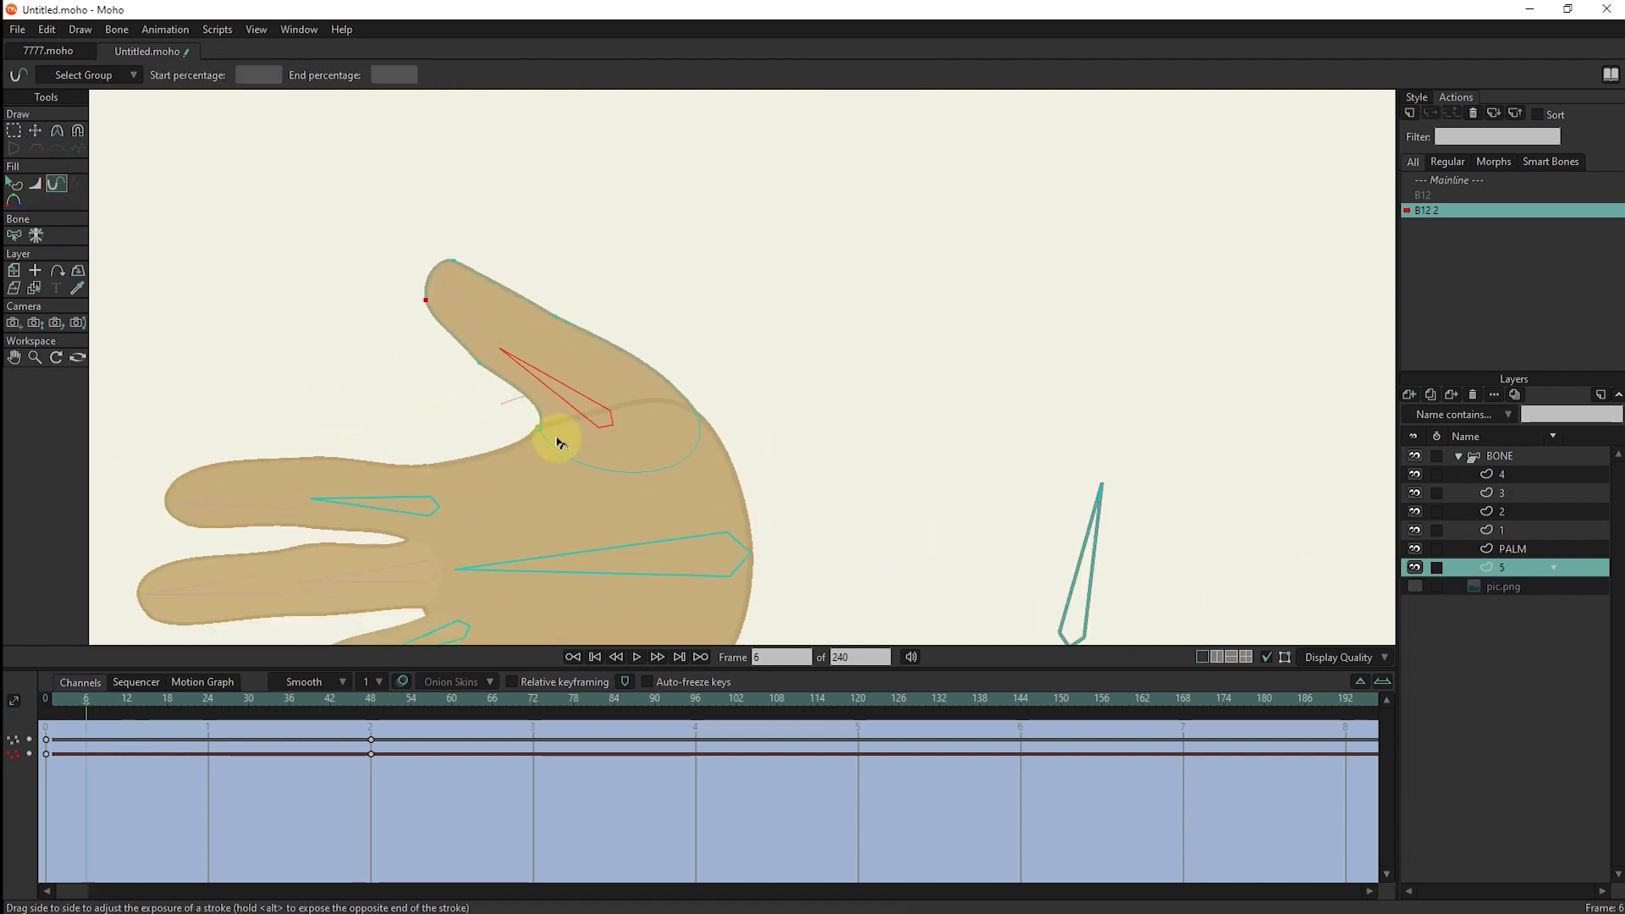
pyautogui.scroll(-2, 586, 454)
pyautogui.click(581, 444)
pyautogui.scroll(2, 585, 438)
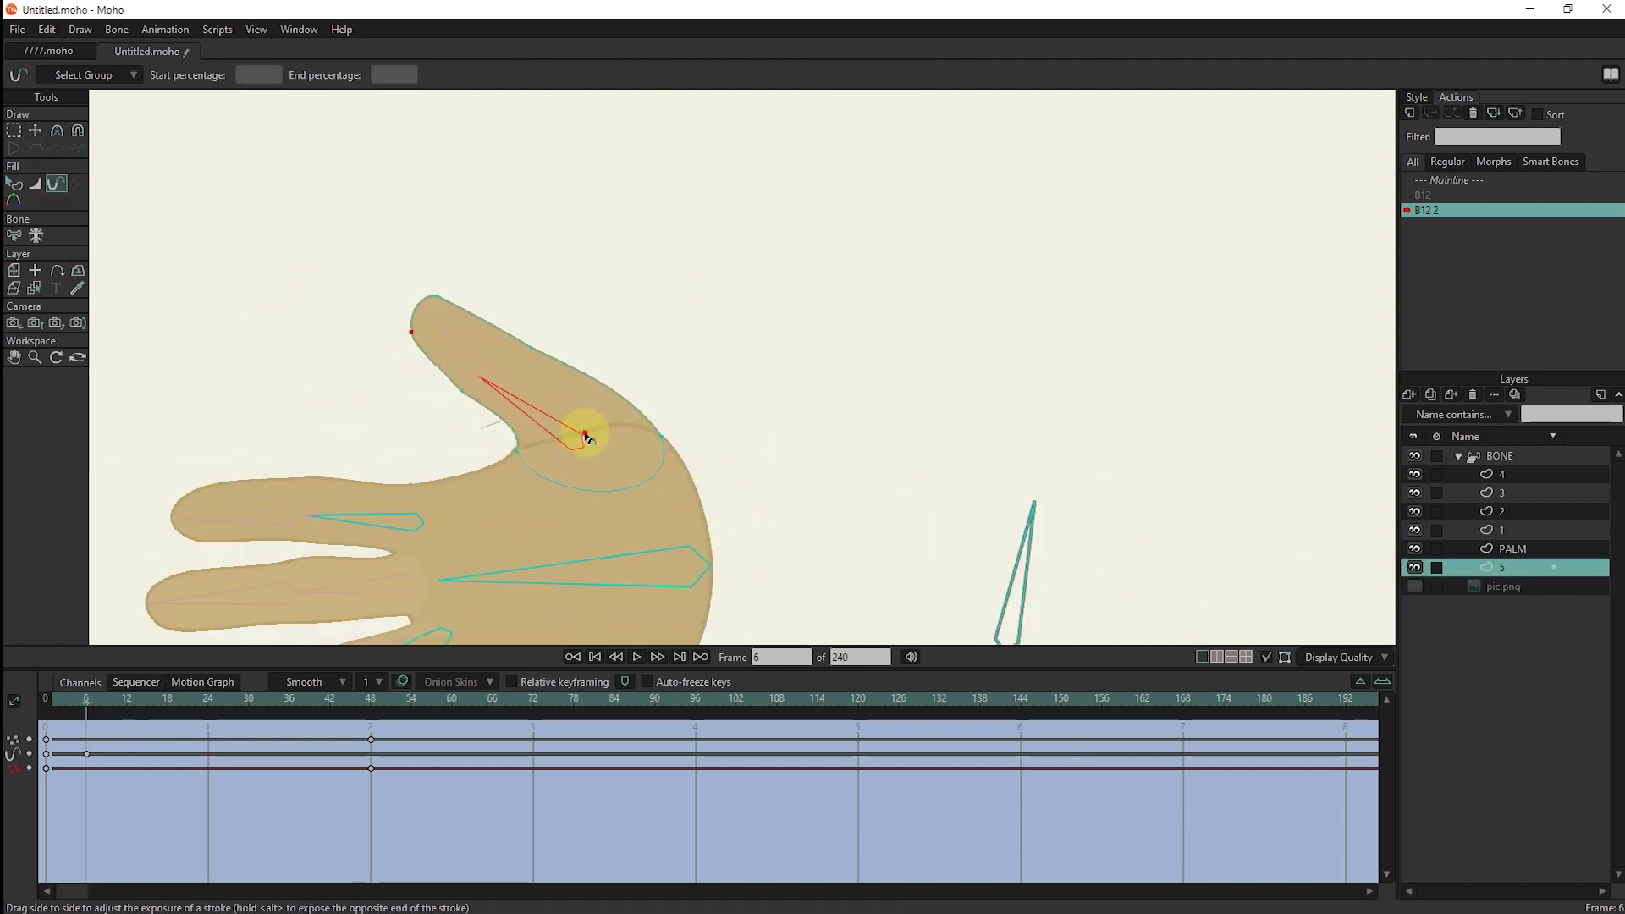
pyautogui.click(36, 183)
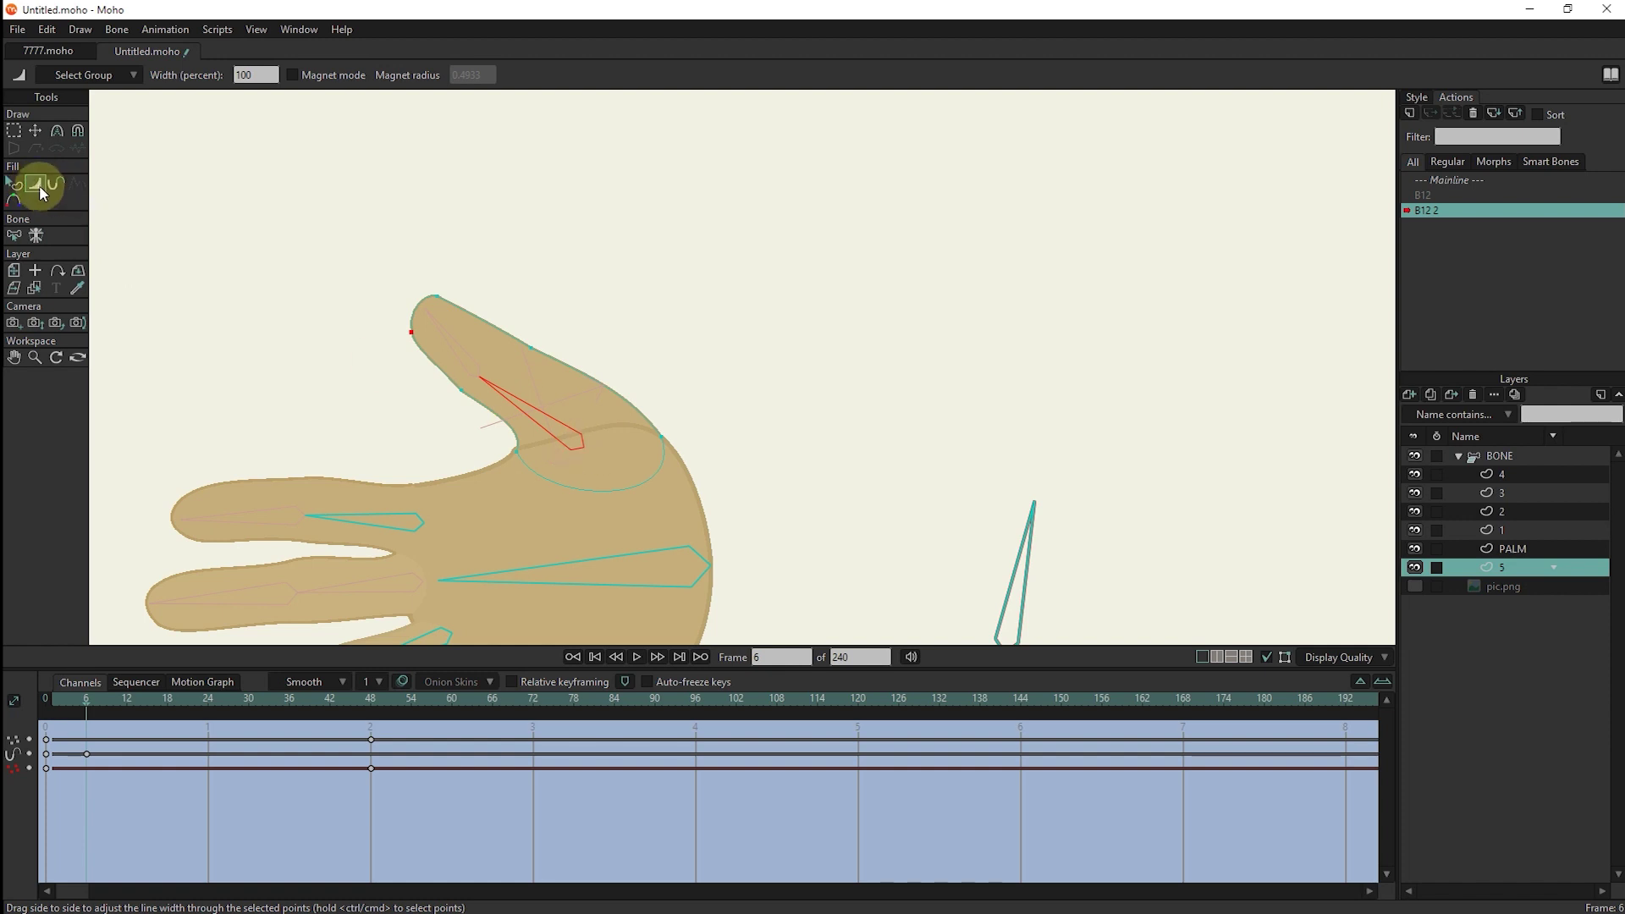
pyautogui.click(15, 183)
pyautogui.click(13, 130)
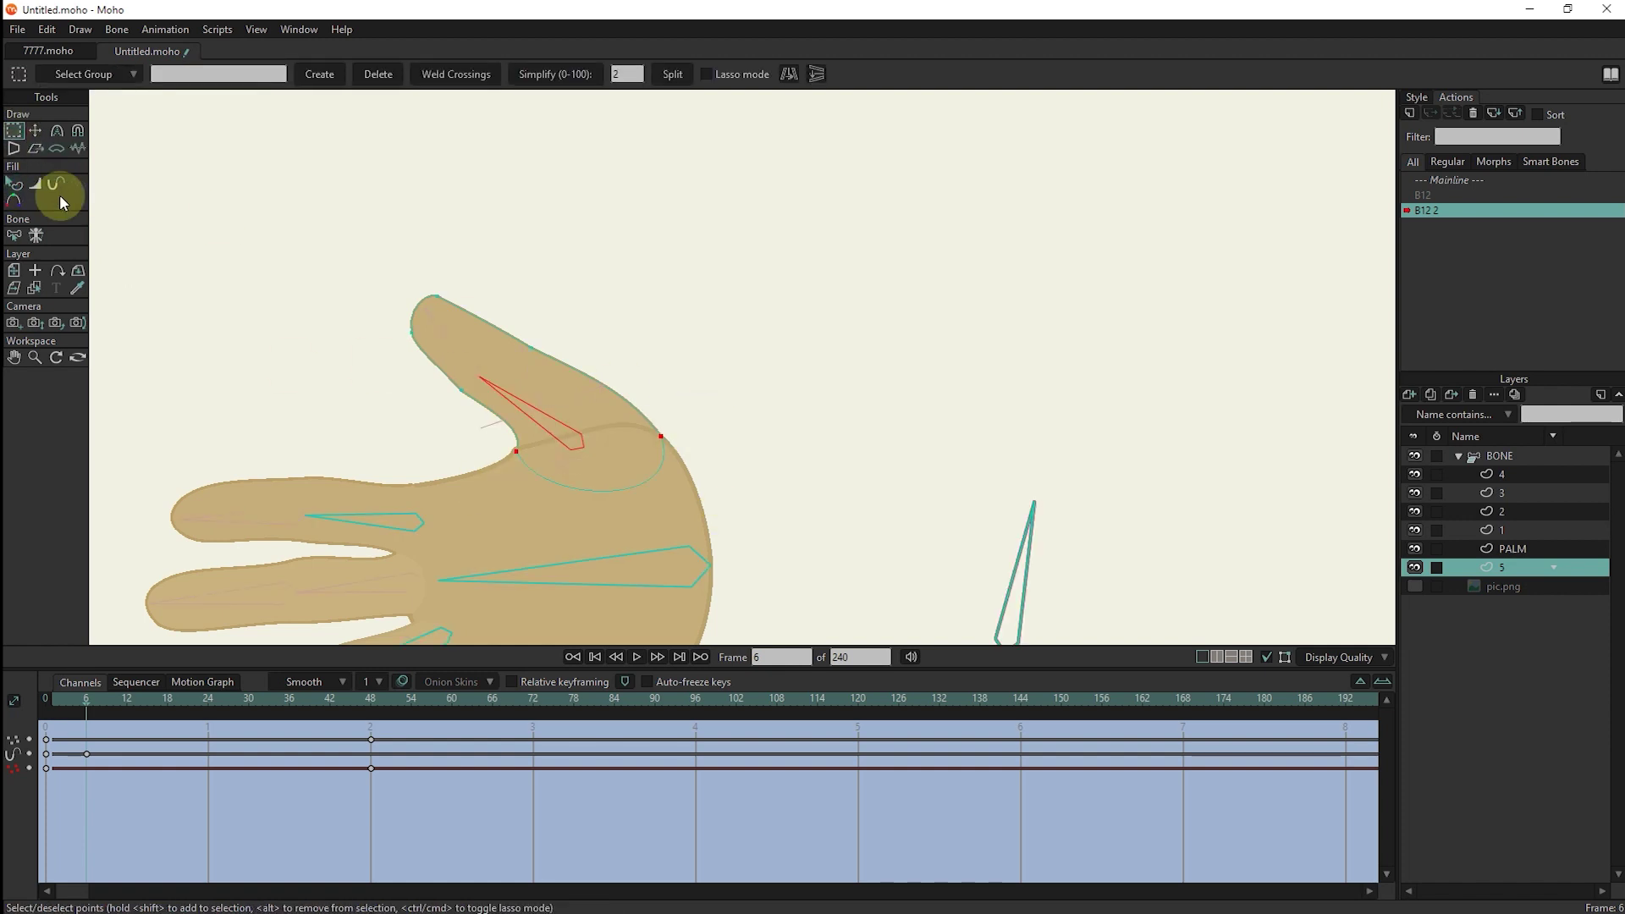
pyautogui.click(51, 189)
pyautogui.moveTo(488, 466); pyautogui.dragTo(662, 440)
pyautogui.scroll(3, 558, 464)
# Set the PALM outline width to zero at the thumb crease, then scrub to check.
pyautogui.keyDown('ctrl'); pyautogui.keyDown('alt'); pyautogui.click(617, 511); pyautogui.keyUp('alt'); pyautogui.keyUp('ctrl')
pyautogui.click(20, 191)
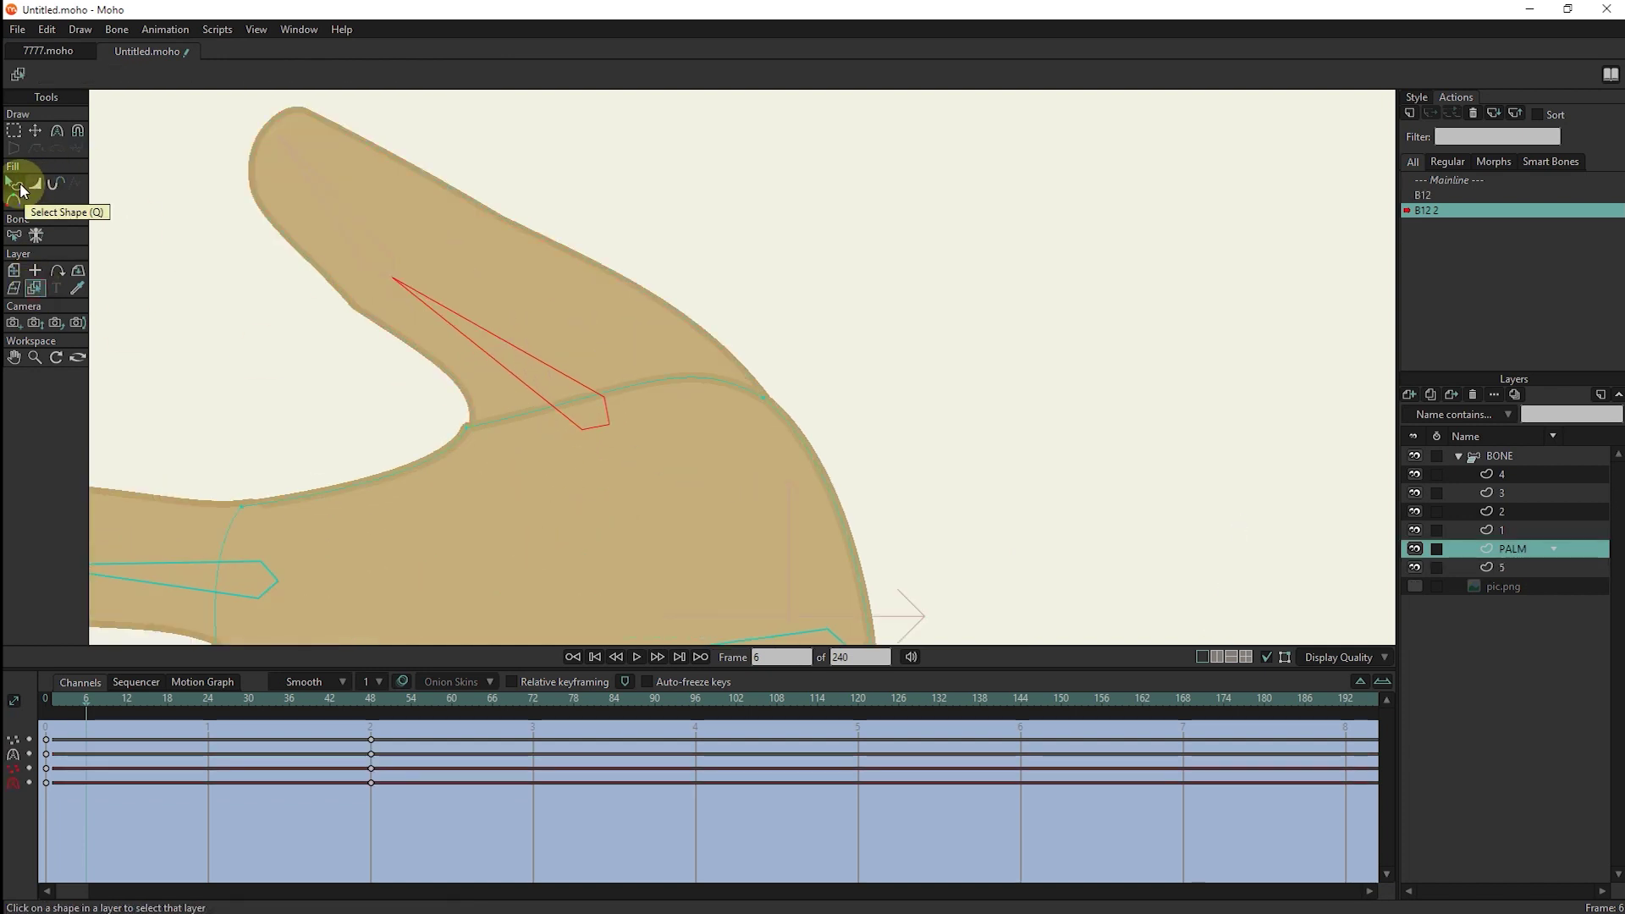
pyautogui.click(36, 184)
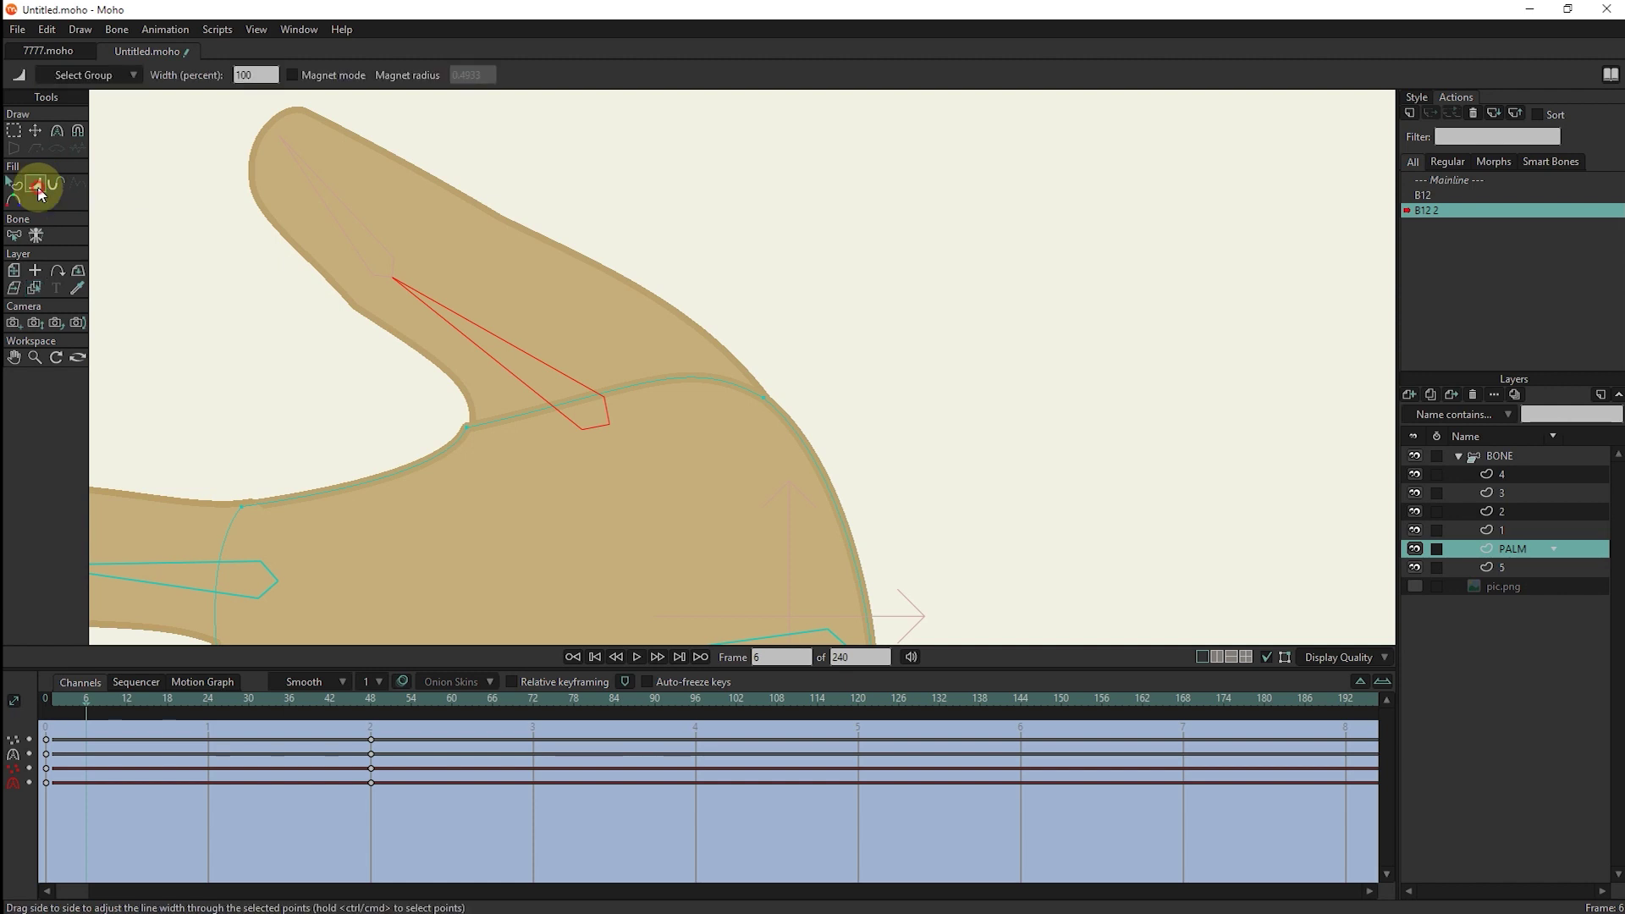
pyautogui.moveTo(592, 393); pyautogui.dragTo(481, 426)
pyautogui.moveTo(762, 398); pyautogui.dragTo(718, 427)
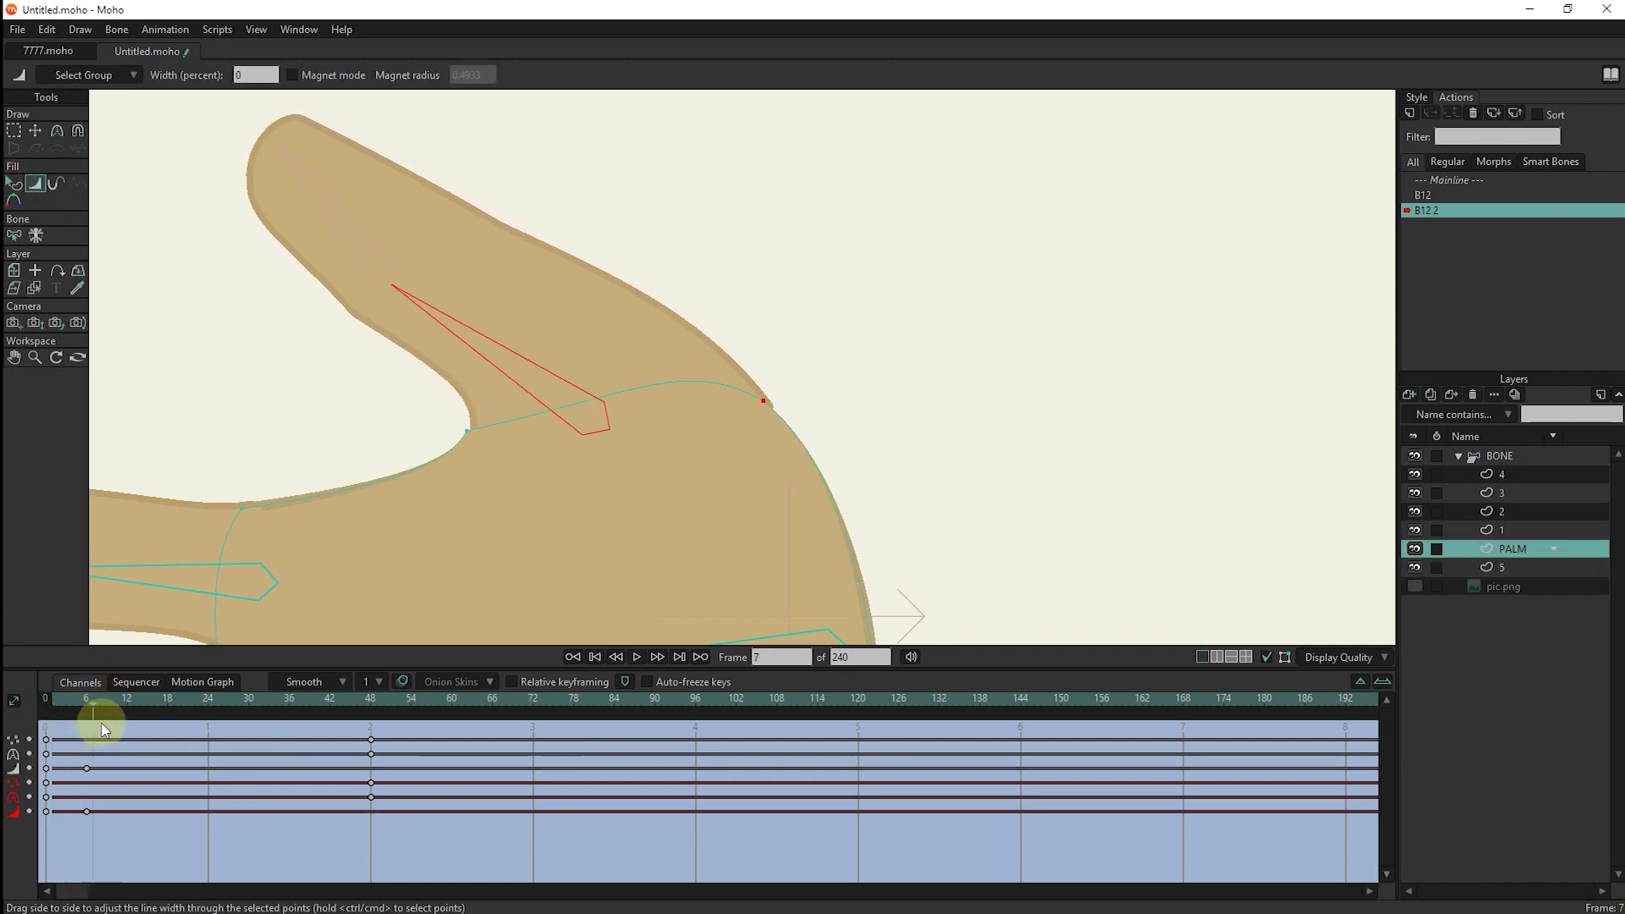
pyautogui.moveTo(110, 690)
pyautogui.mouseDown()
pyautogui.moveTo(363, 725)
pyautogui.moveTo(544, 444)
pyautogui.moveTo(290, 724)
pyautogui.moveTo(246, 718)
pyautogui.moveTo(366, 724)
pyautogui.moveTo(308, 730)
pyautogui.mouseUp()
# On Mainline, rotate B12 on the BONE layer to test the fold, then open action B12 2.
pyautogui.click(1443, 180)
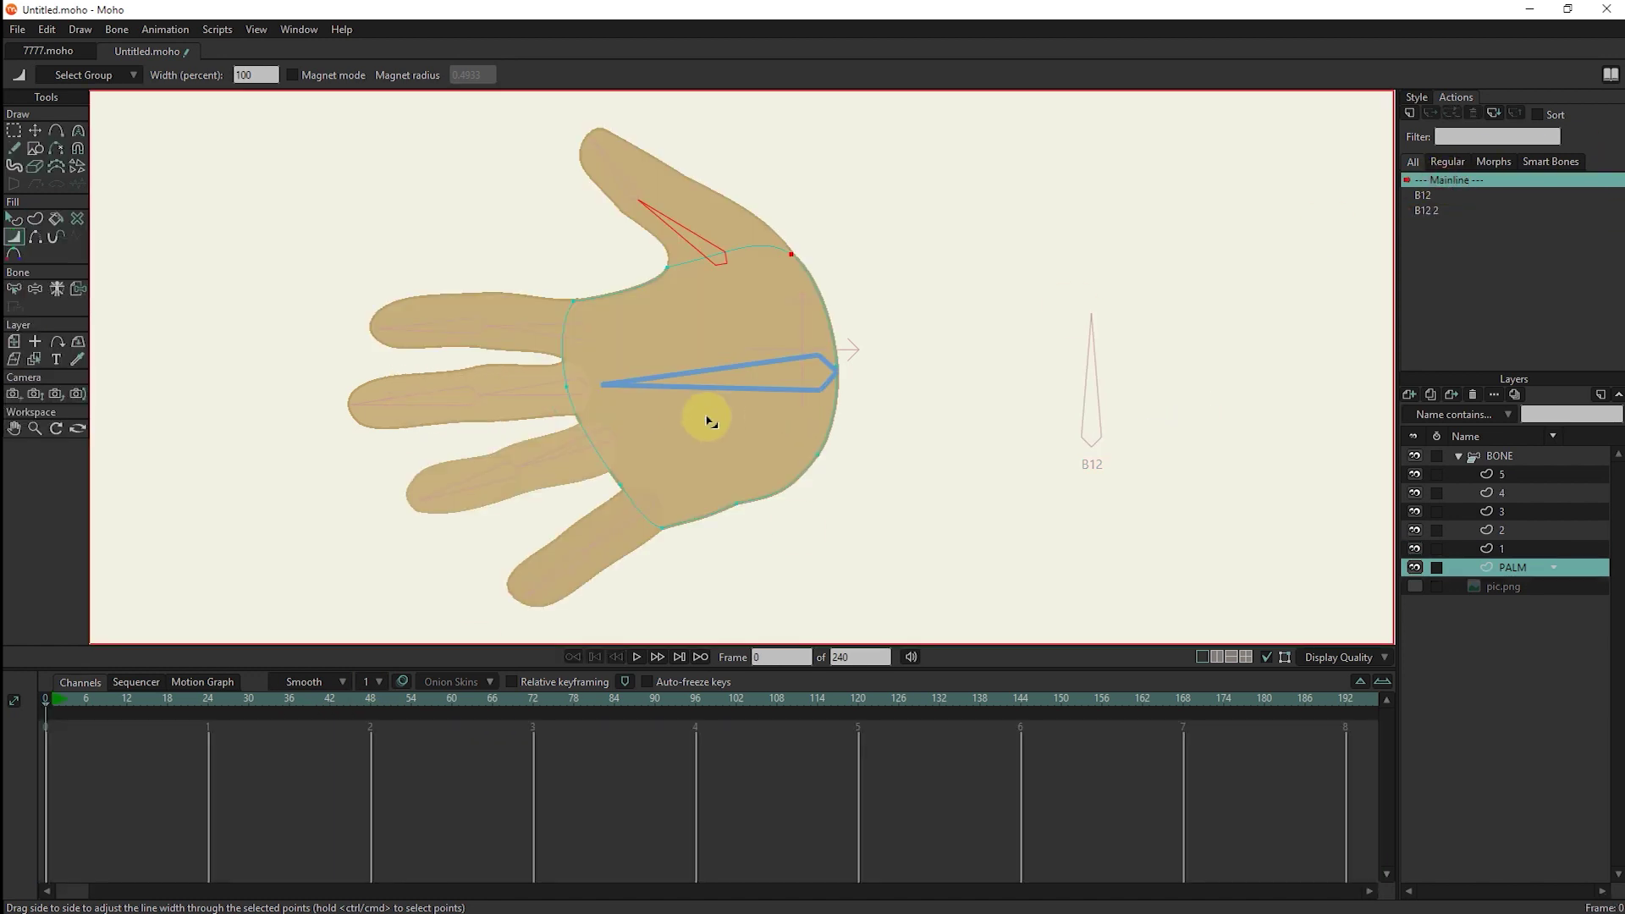
pyautogui.click(1508, 457)
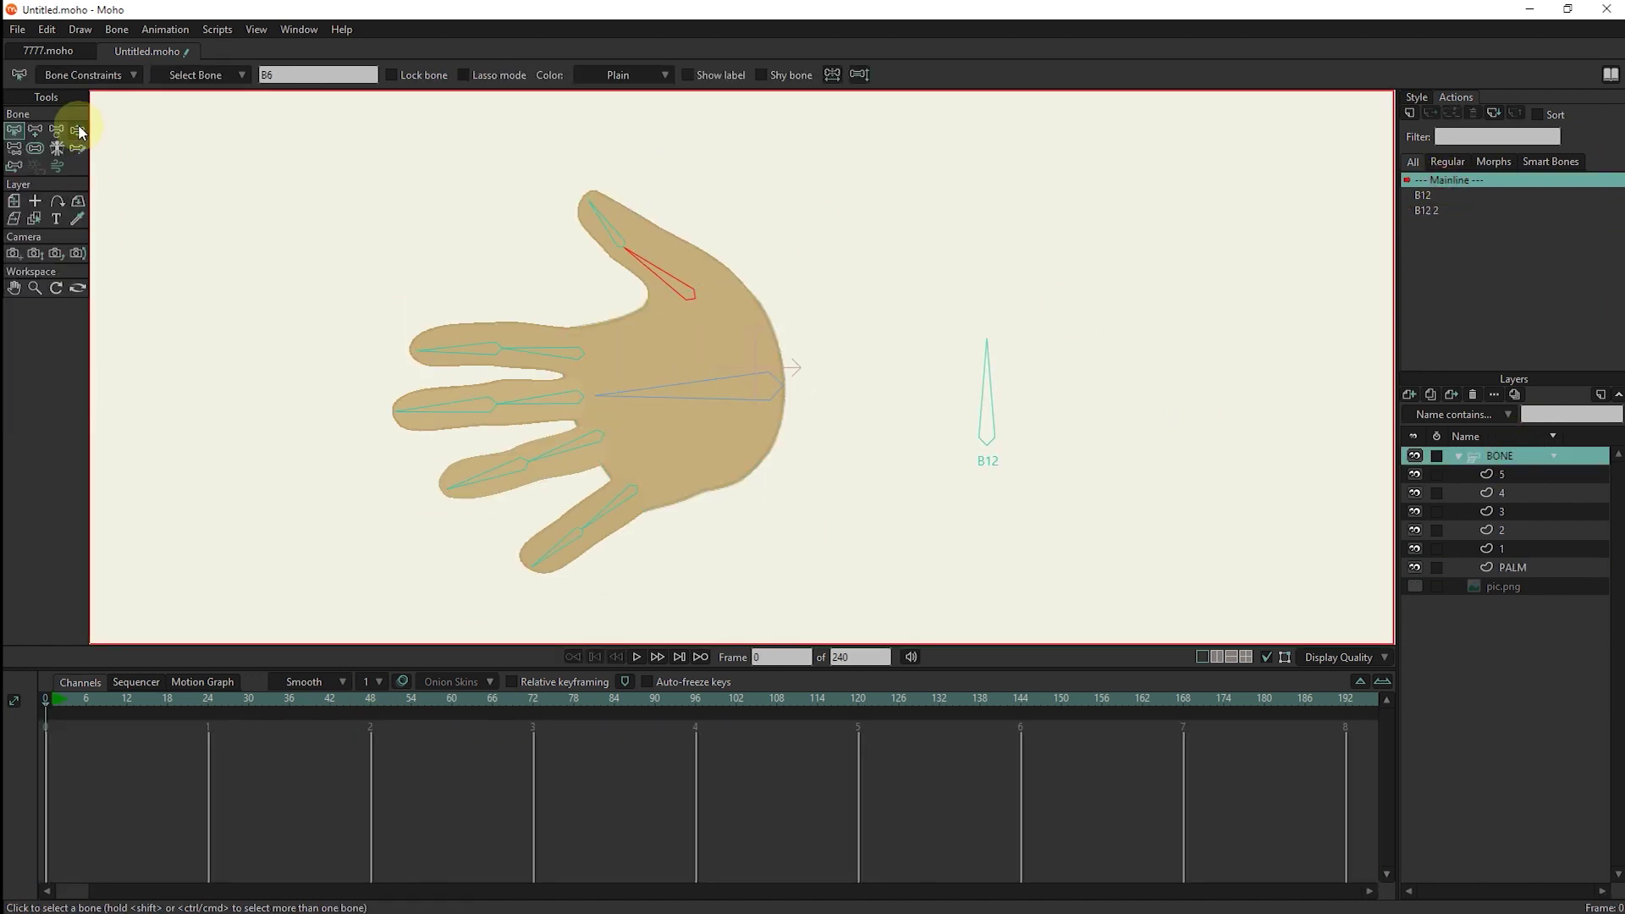
pyautogui.click(78, 129)
pyautogui.moveTo(986, 372); pyautogui.dragTo(842, 438)
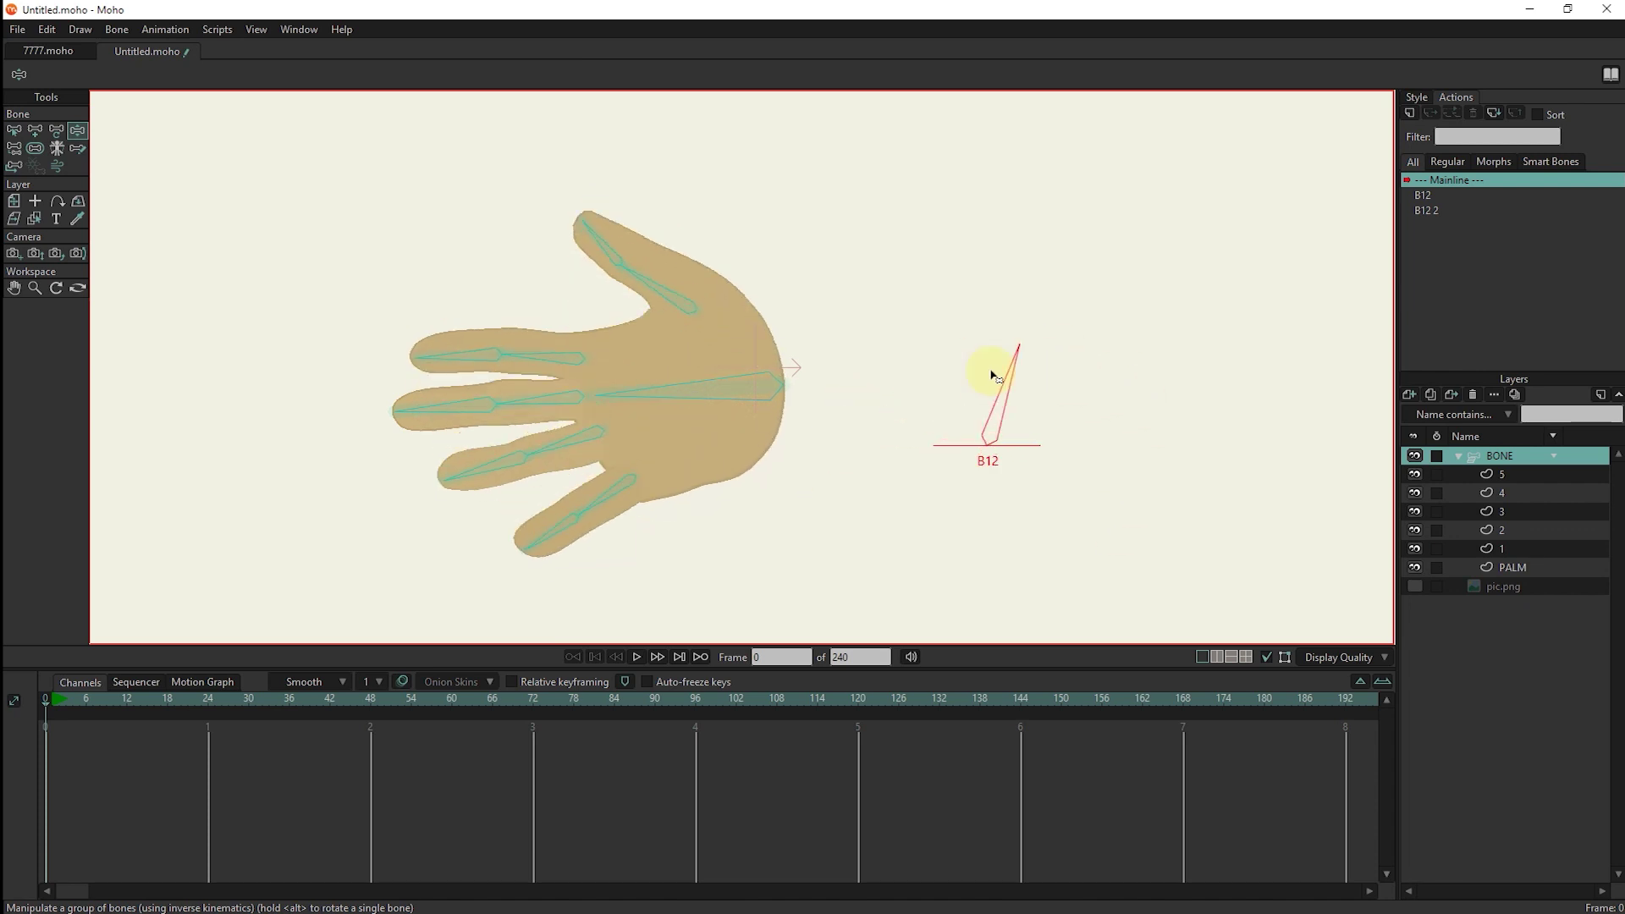
pyautogui.moveTo(843, 439); pyautogui.dragTo(1445, 224)
pyautogui.doubleClick(1446, 212)
# Select PALM and adjust its bottom-edge, top-edge and top-right outline points.
pyautogui.click(34, 201)
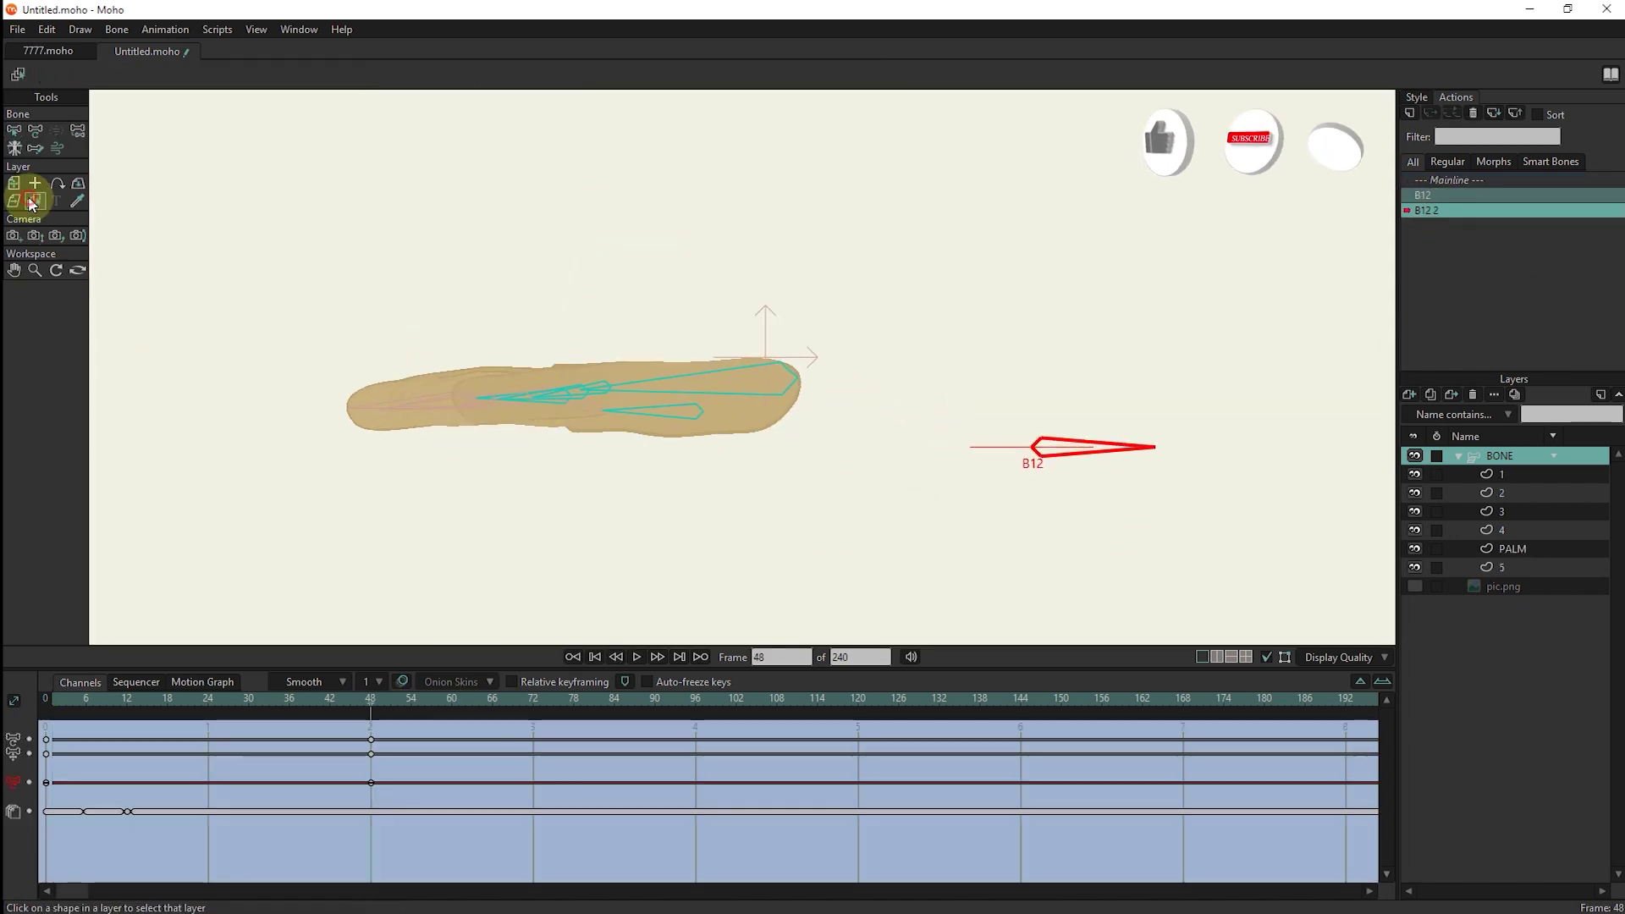
pyautogui.click(718, 440)
pyautogui.scroll(2, 646, 399)
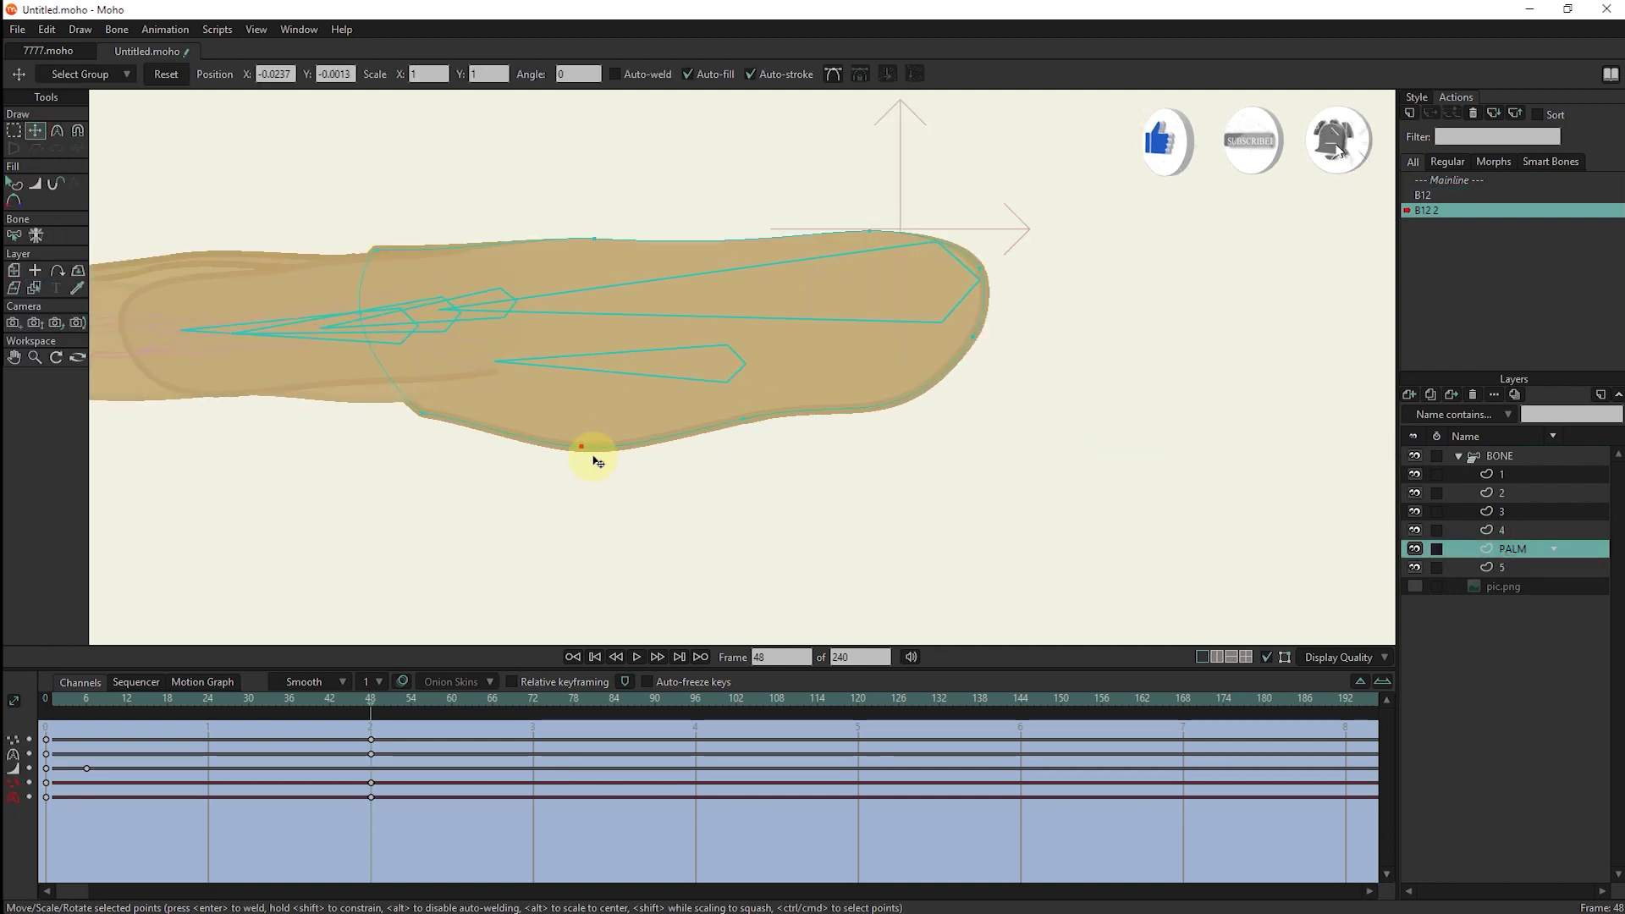
pyautogui.scroll(-2, 736, 469)
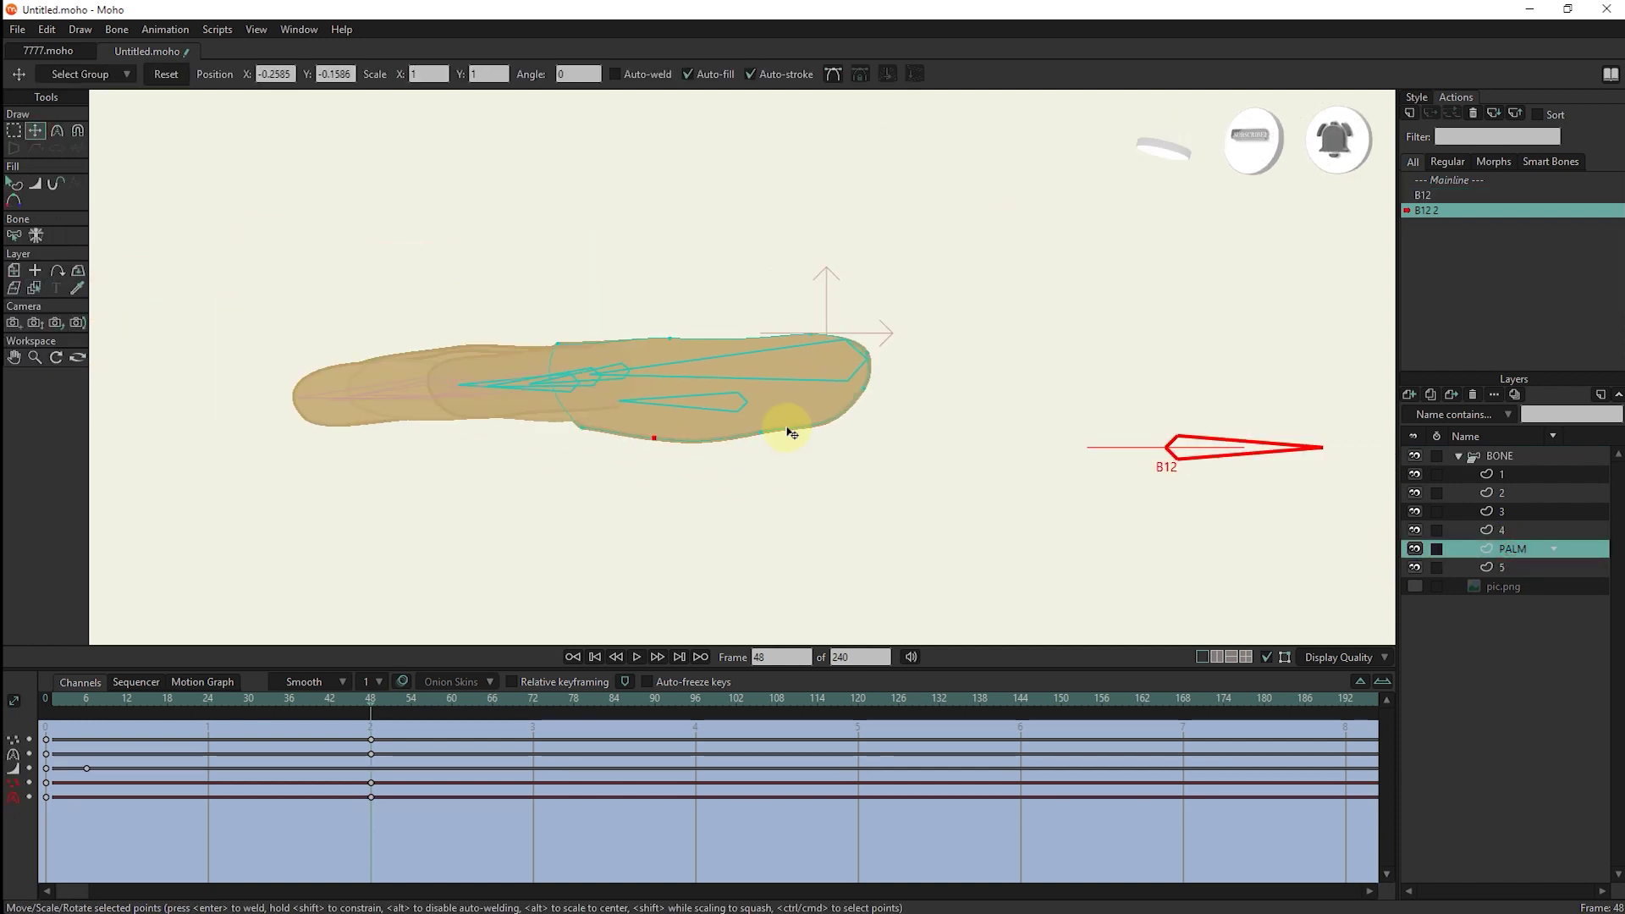
pyautogui.click(663, 442)
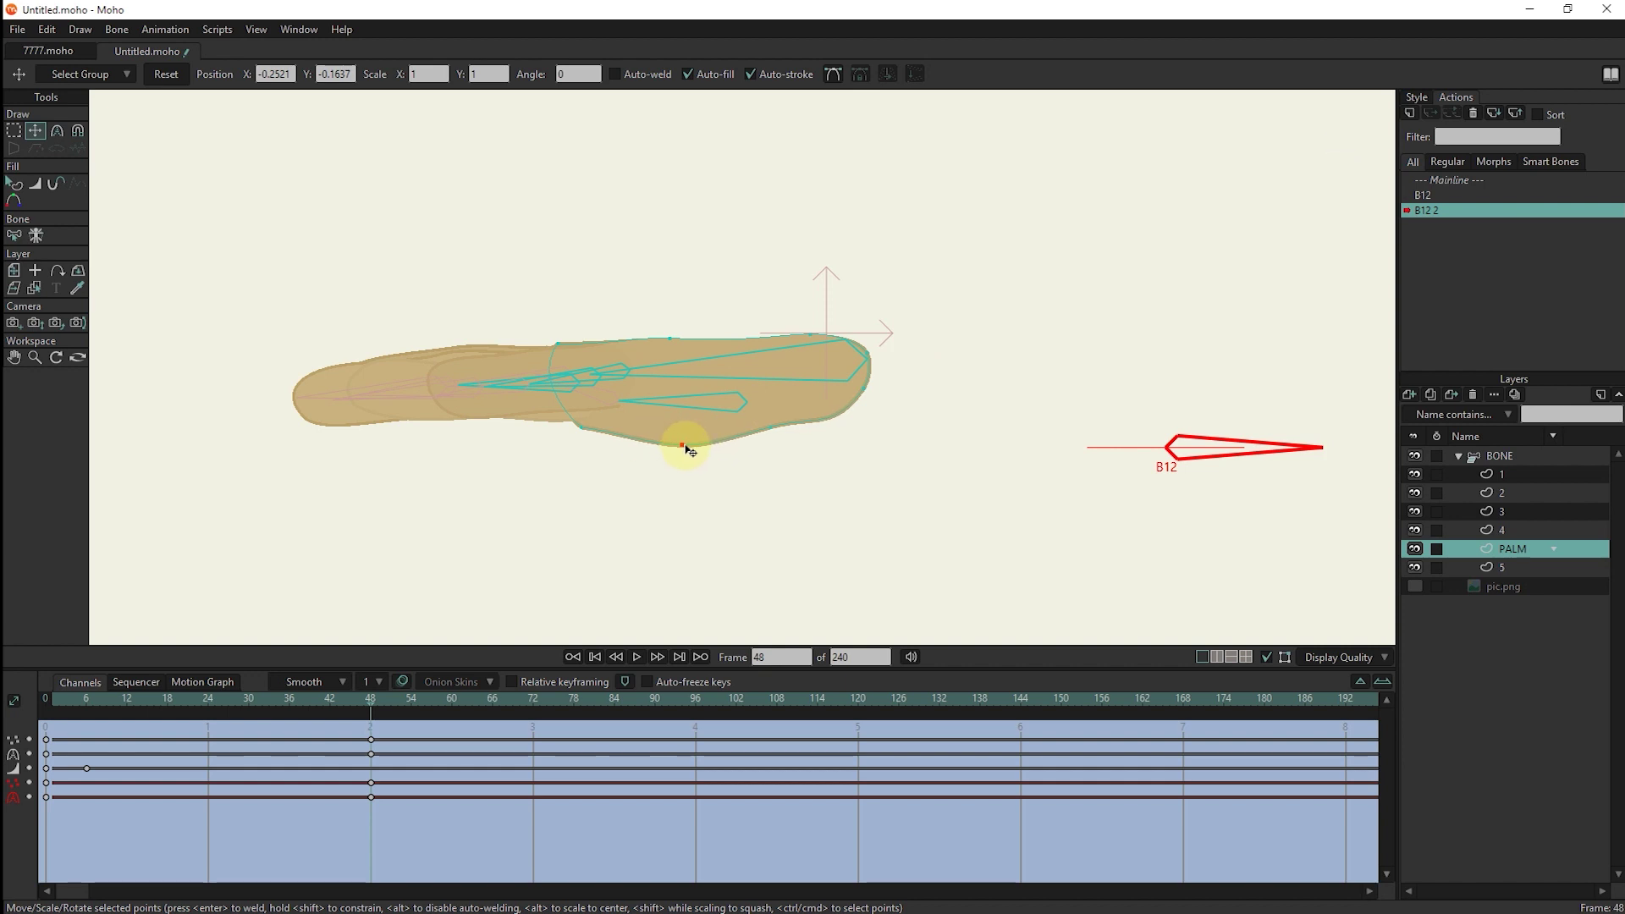
pyautogui.moveTo(687, 451); pyautogui.dragTo(680, 466)
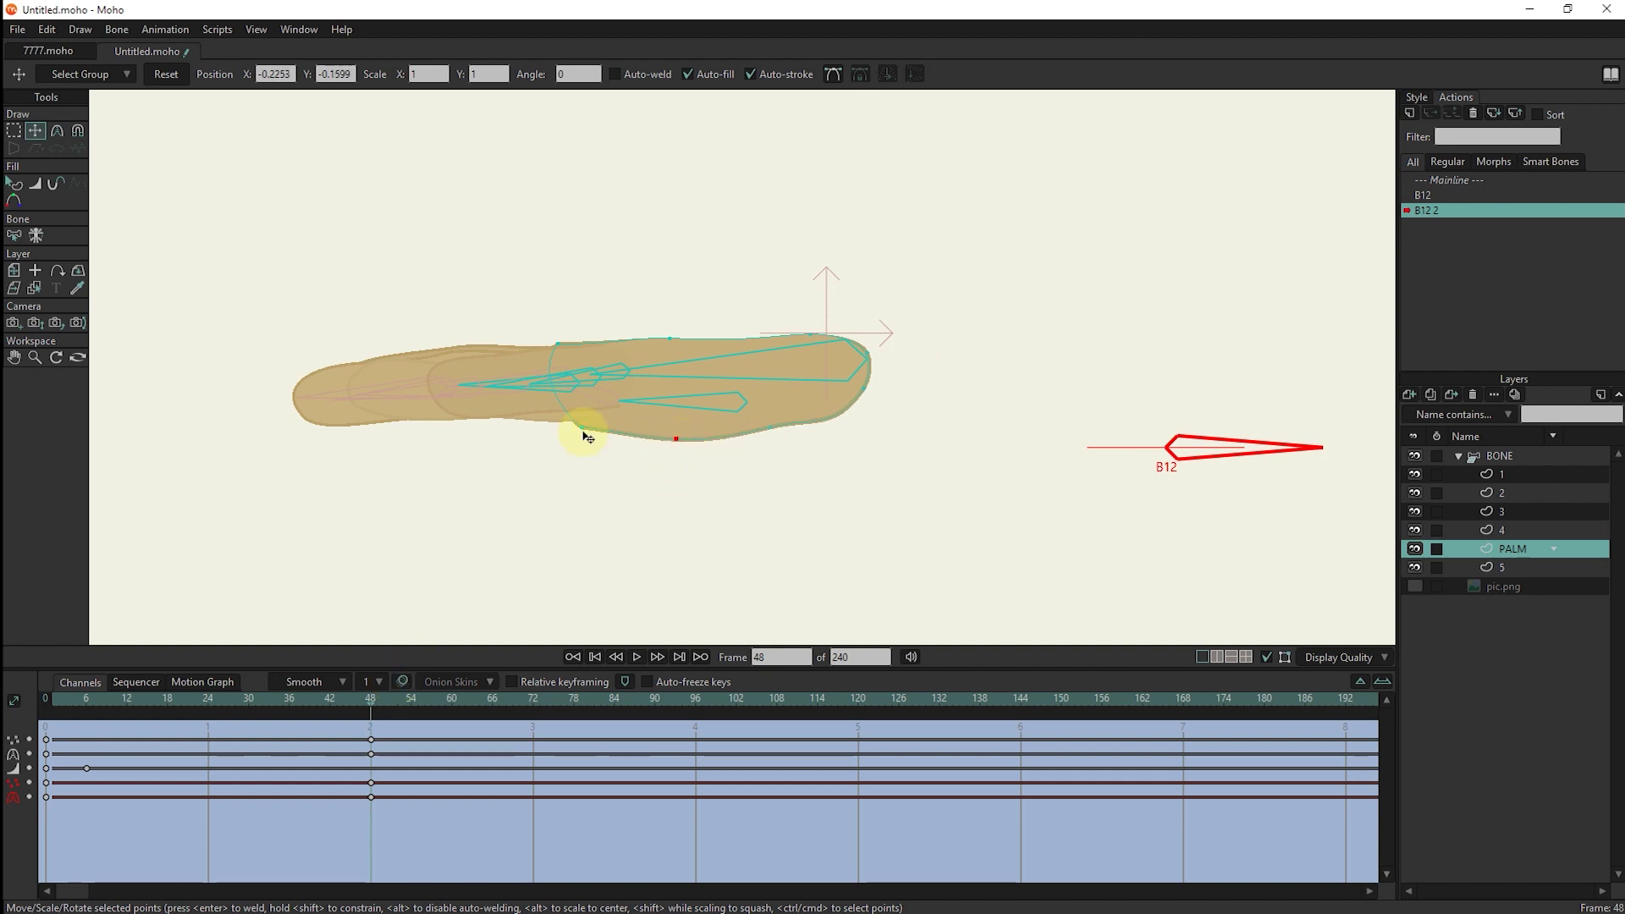
pyautogui.scroll(2, 581, 427)
pyautogui.click(597, 376)
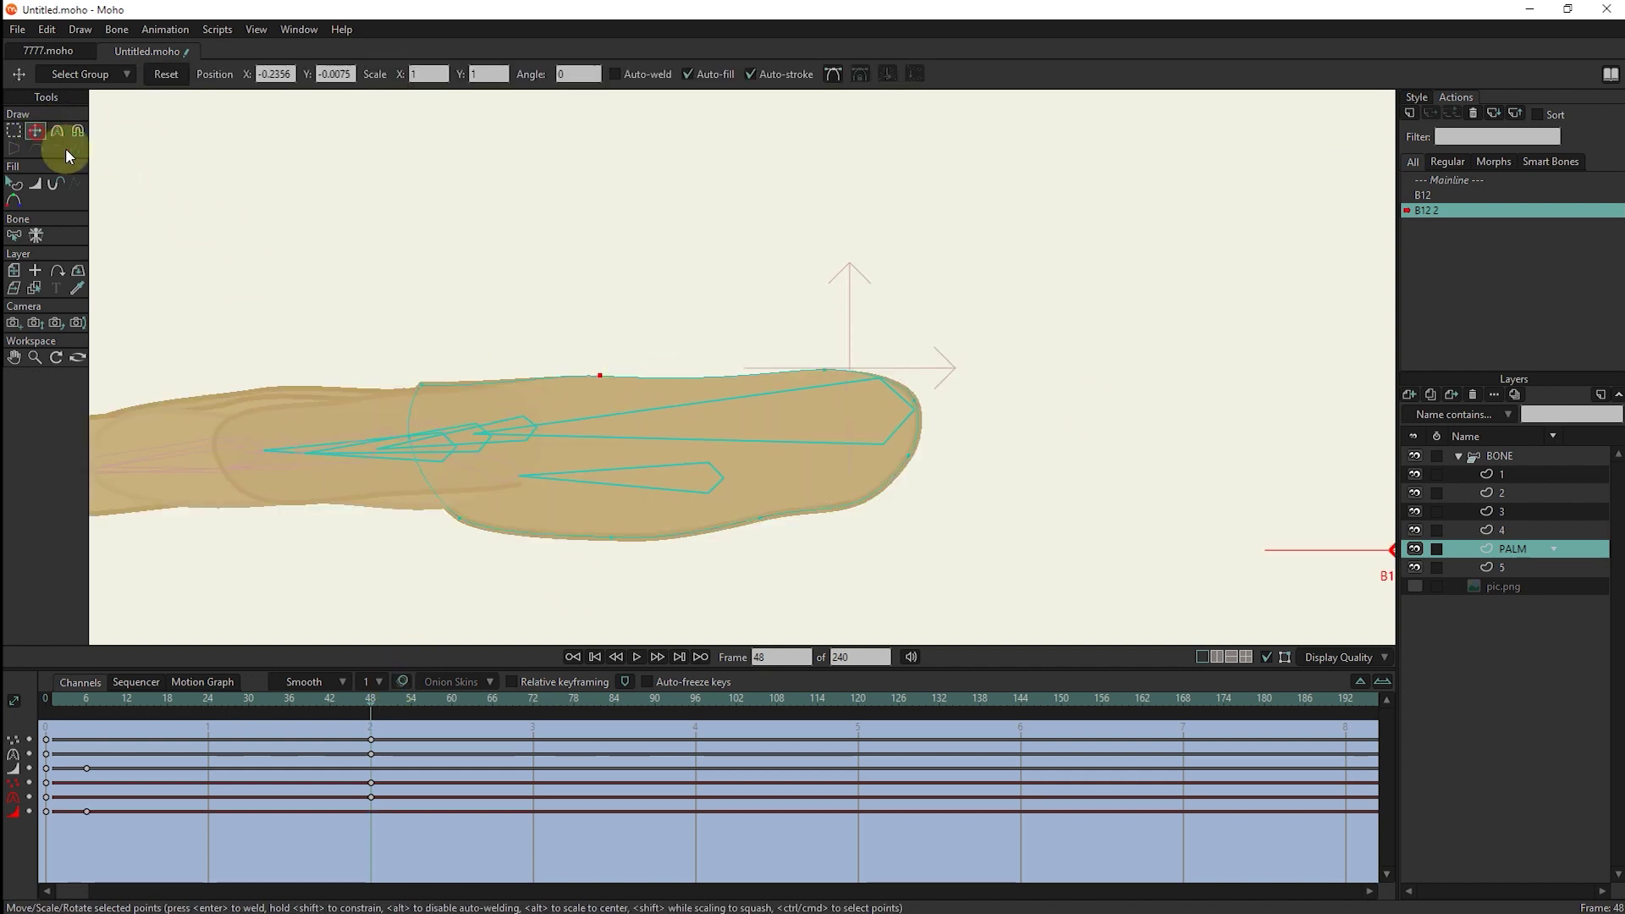
pyautogui.moveTo(600, 373); pyautogui.dragTo(598, 354)
pyautogui.click(445, 385)
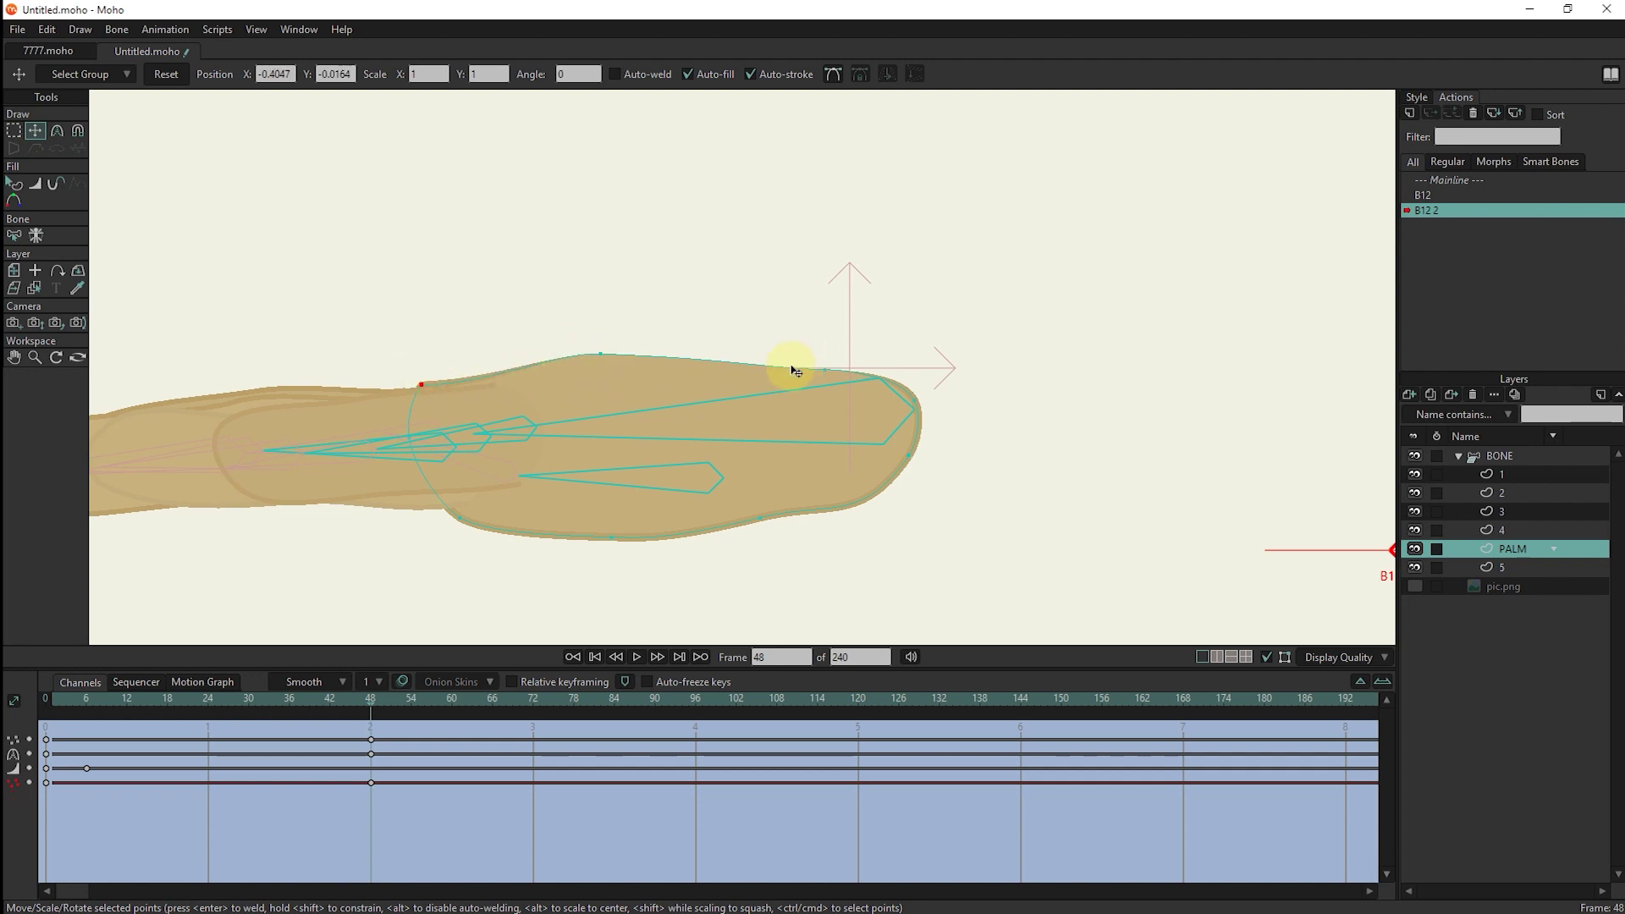
pyautogui.moveTo(830, 373); pyautogui.dragTo(834, 344)
pyautogui.scroll(-2, 494, 593)
# Go back to Mainline with the BONE layer and Manipulate Bones selected.
pyautogui.doubleClick(1448, 179)
pyautogui.click(1501, 455)
pyautogui.click(81, 130)
pyautogui.moveTo(947, 404)
pyautogui.mouseDown()
pyautogui.moveTo(846, 504)
pyautogui.moveTo(1053, 588)
pyautogui.moveTo(856, 450)
pyautogui.moveTo(798, 600)
pyautogui.moveTo(1090, 631)
pyautogui.mouseUp()
pyautogui.moveTo(1107, 559)
pyautogui.mouseDown()
pyautogui.moveTo(968, 470)
pyautogui.moveTo(915, 512)
pyautogui.moveTo(948, 433)
pyautogui.moveTo(1042, 475)
pyautogui.moveTo(1041, 408)
pyautogui.moveTo(1063, 436)
pyautogui.moveTo(920, 376)
pyautogui.mouseUp()
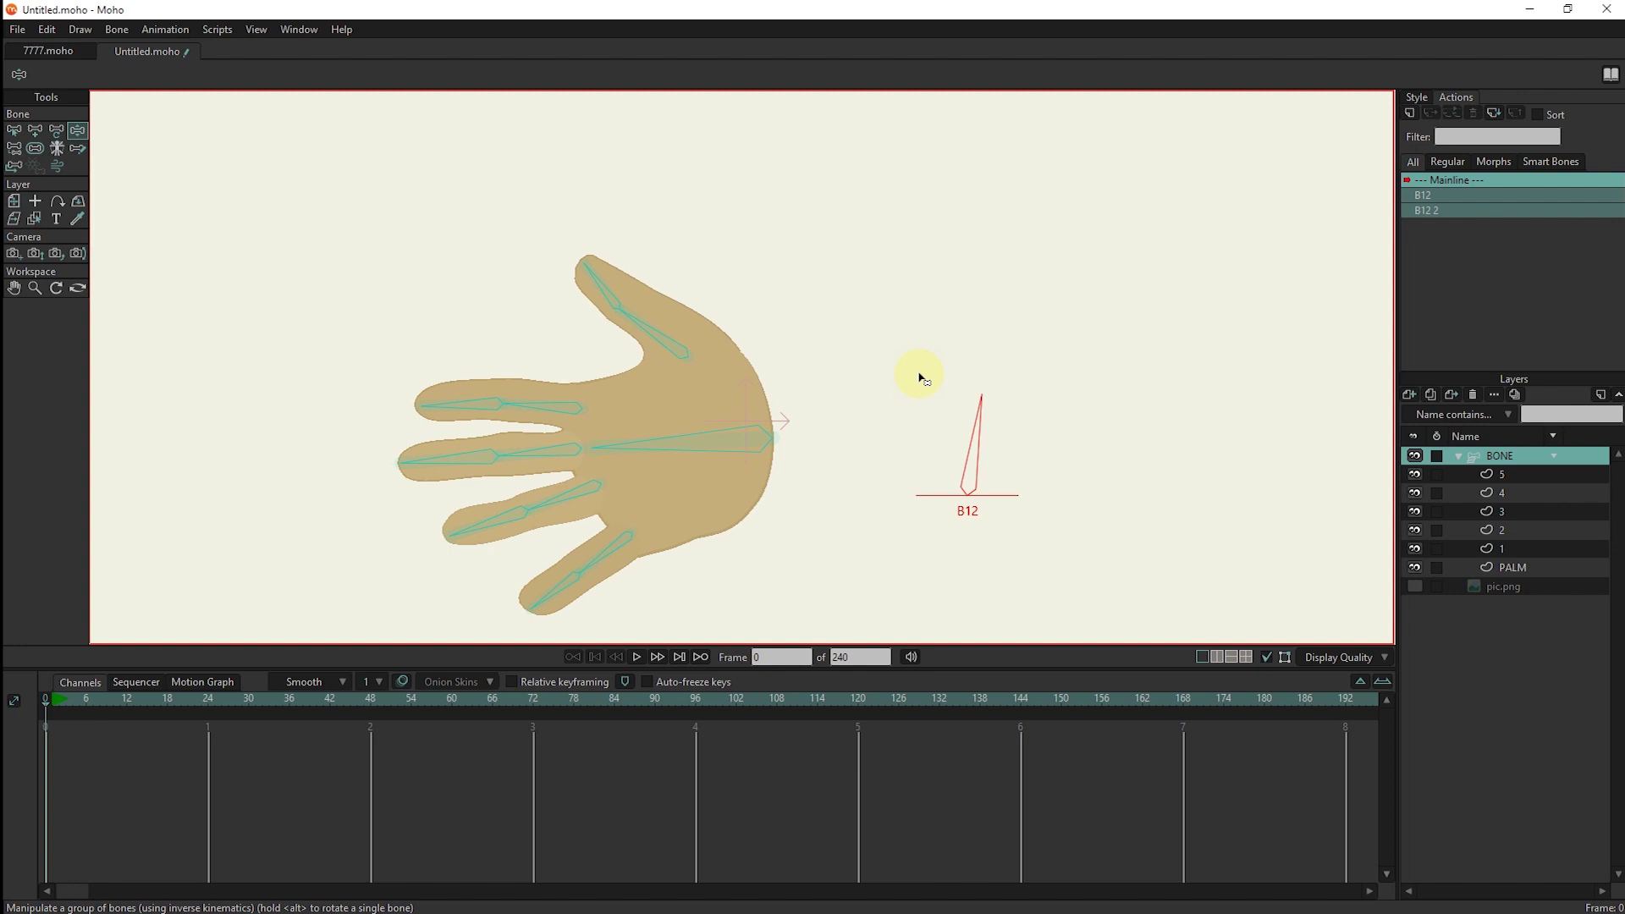